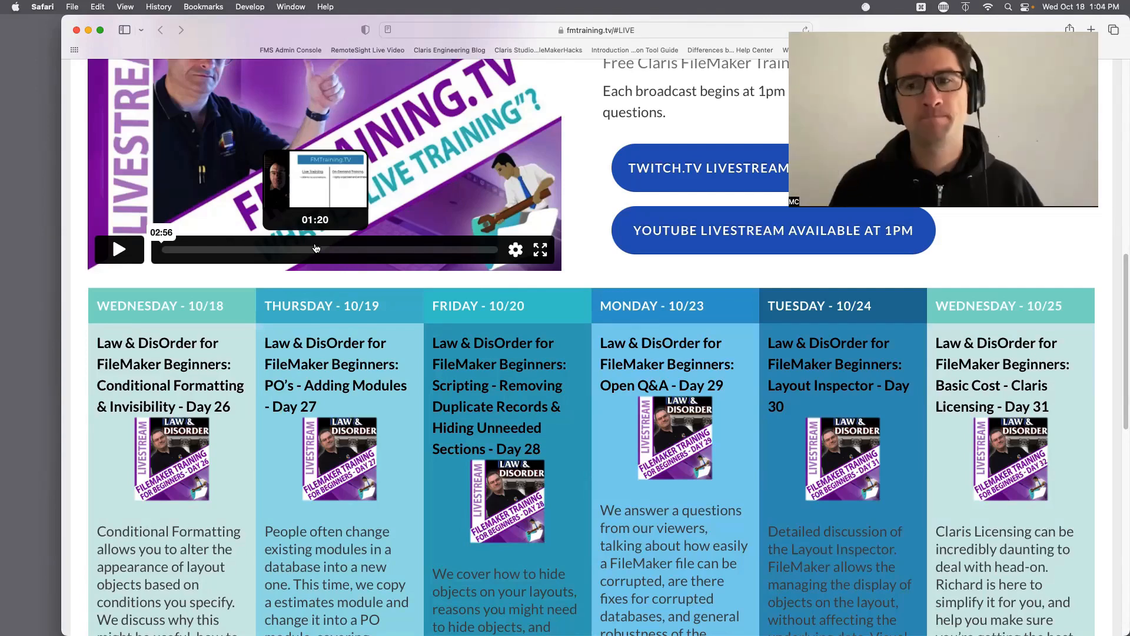
click(316, 247)
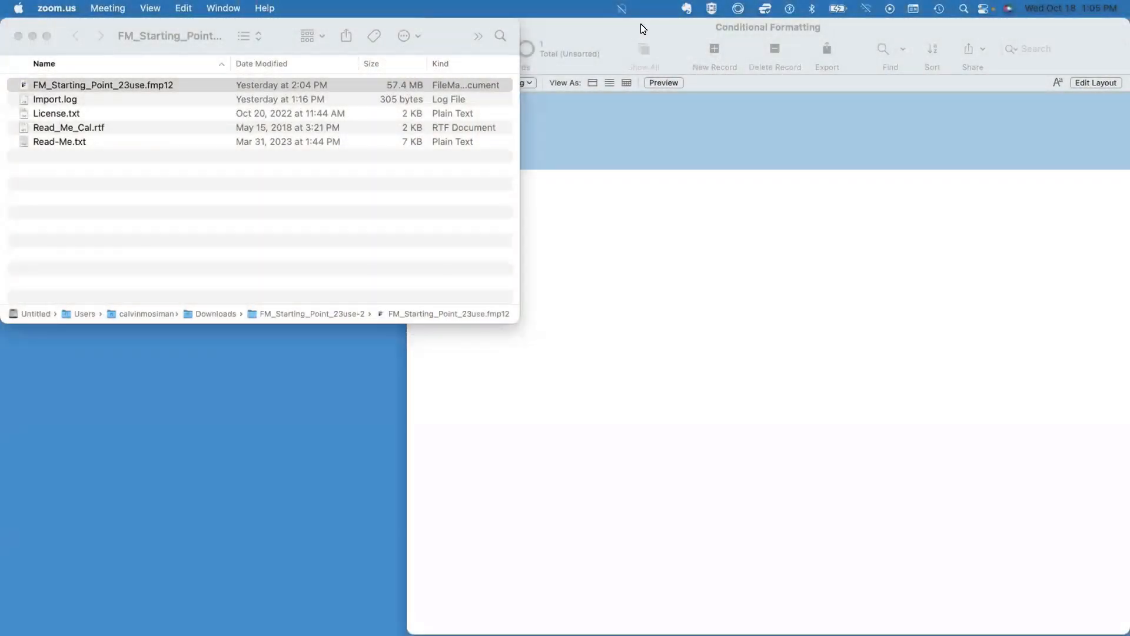
Move the Conditional Formatting window toward the middle of the desktop and make it taller
drag(643, 28, 415, 58)
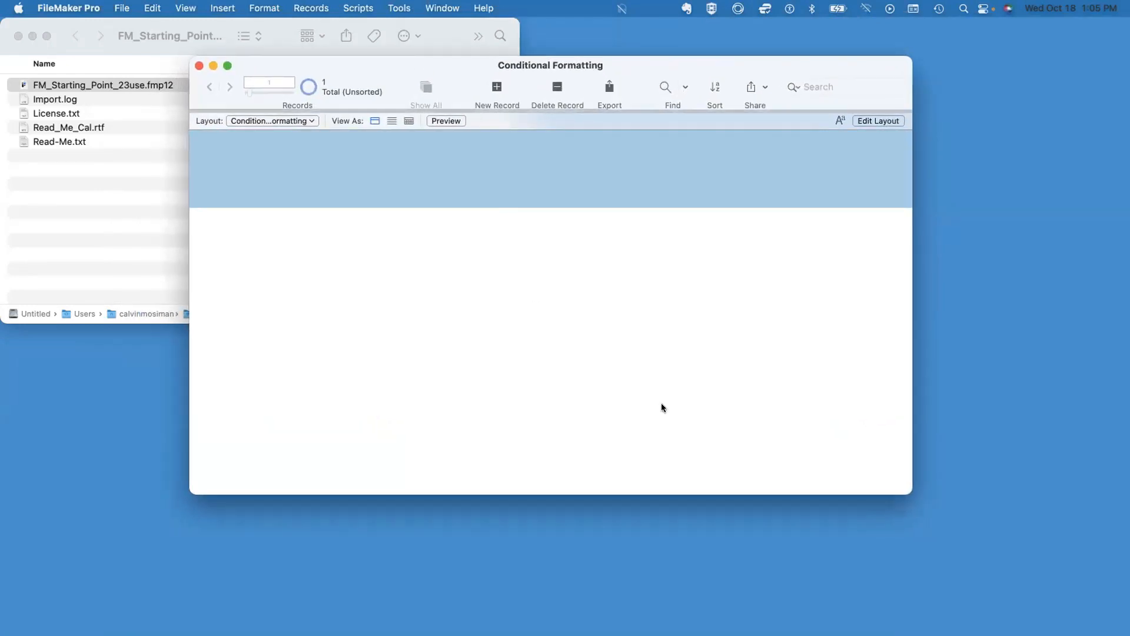
drag(912, 493, 922, 570)
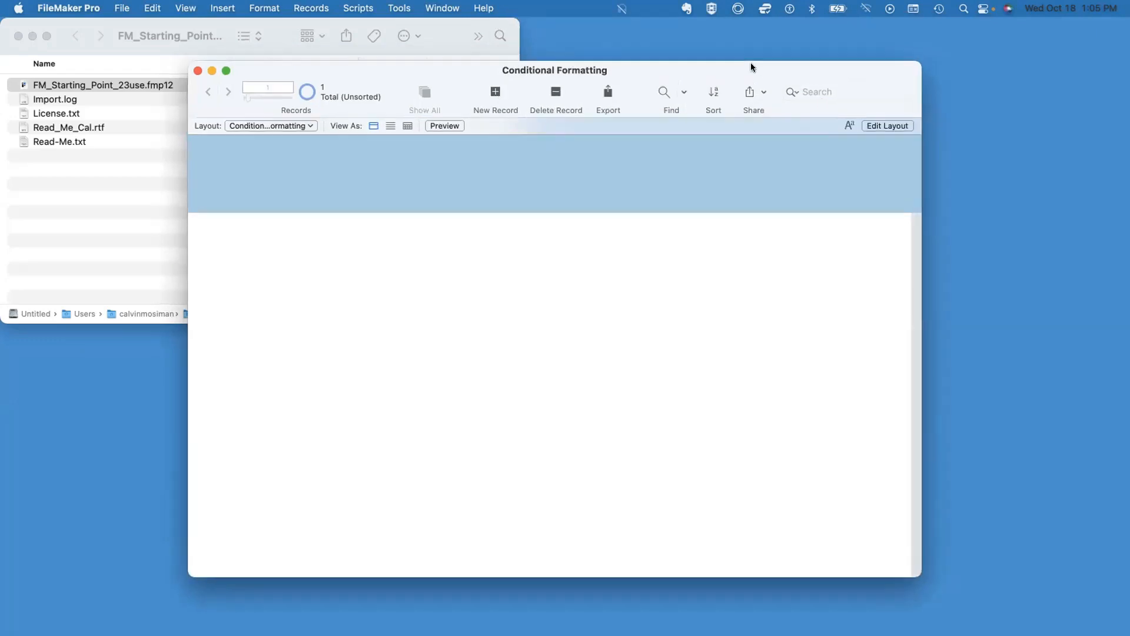
drag(750, 65, 752, 91)
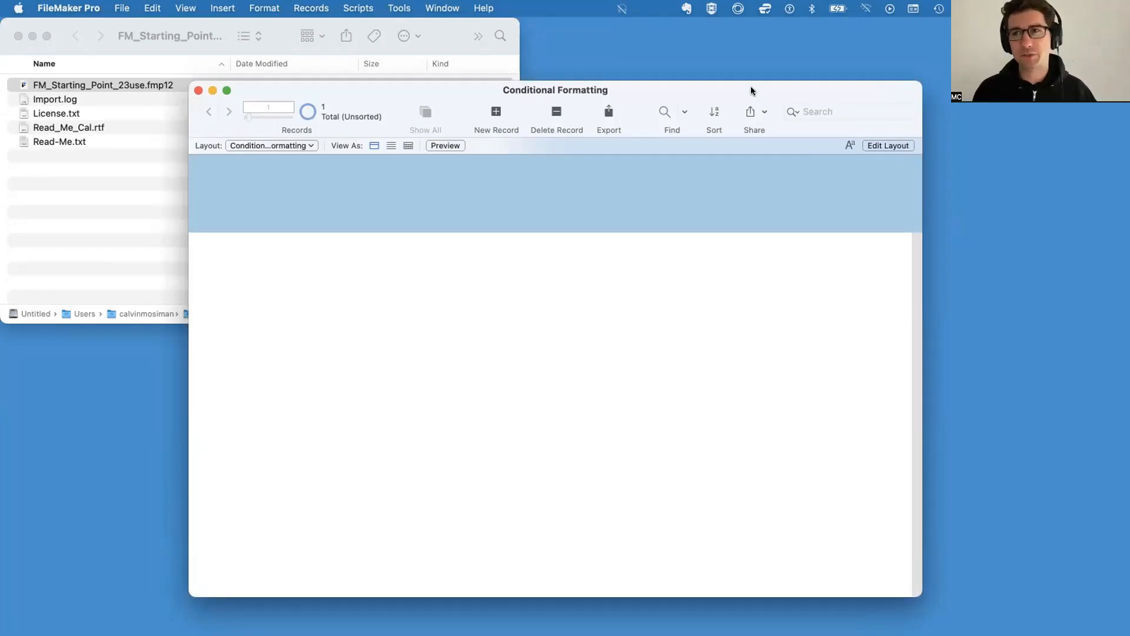
Switch to Layout mode and place the Number field with its label in the upper part of the body
click(887, 146)
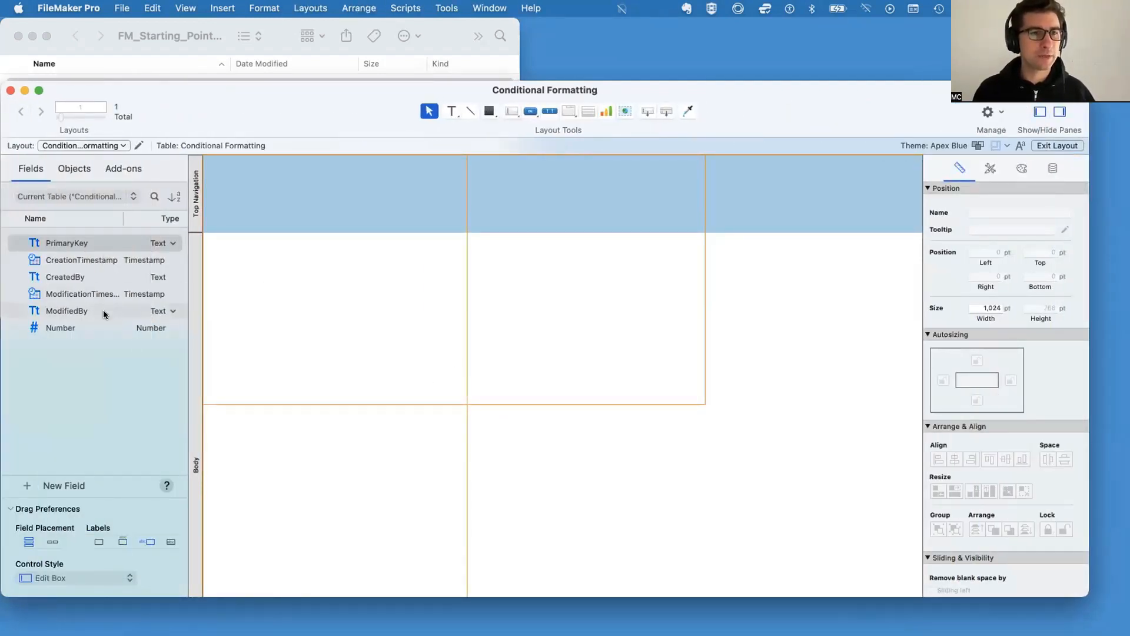
drag(83, 325, 480, 294)
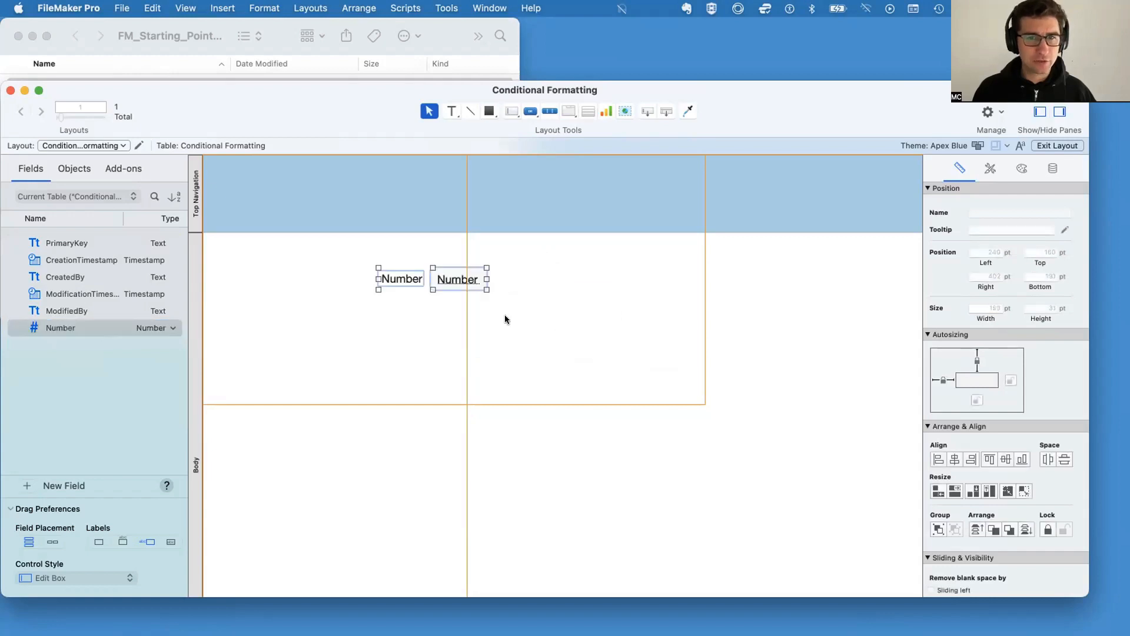
click(427, 320)
click(460, 279)
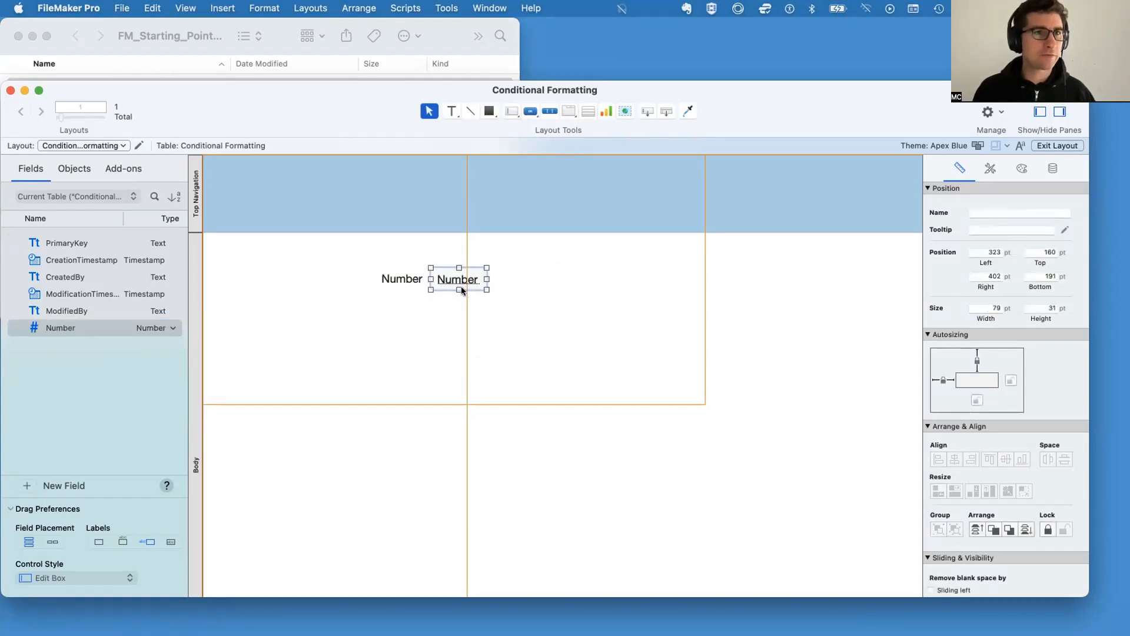
click(266, 9)
click(666, 469)
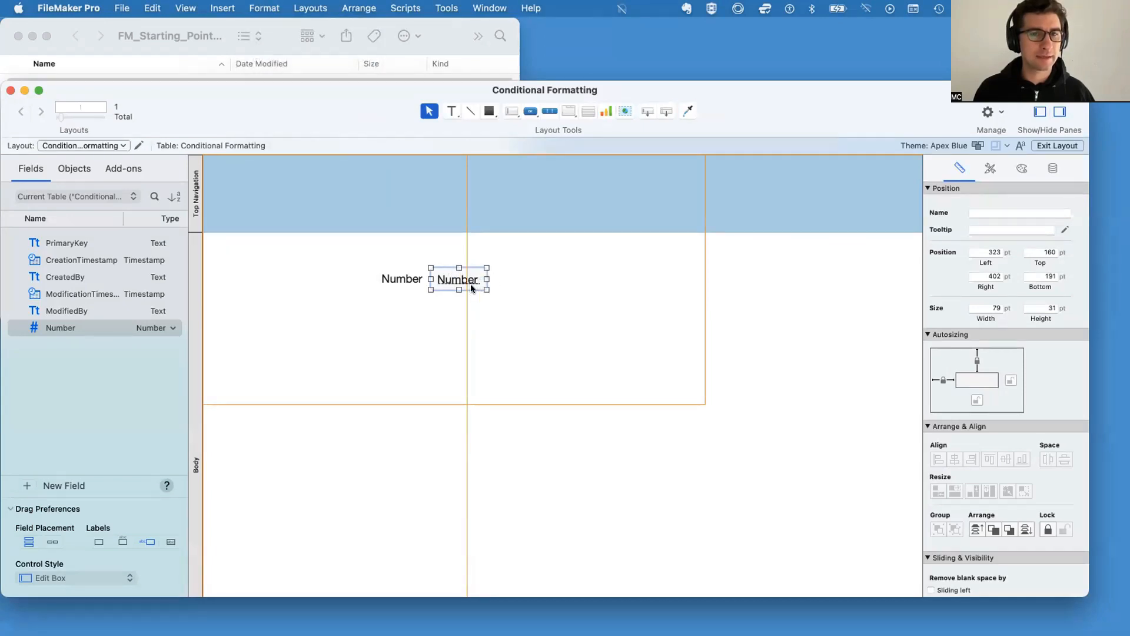
click(266, 7)
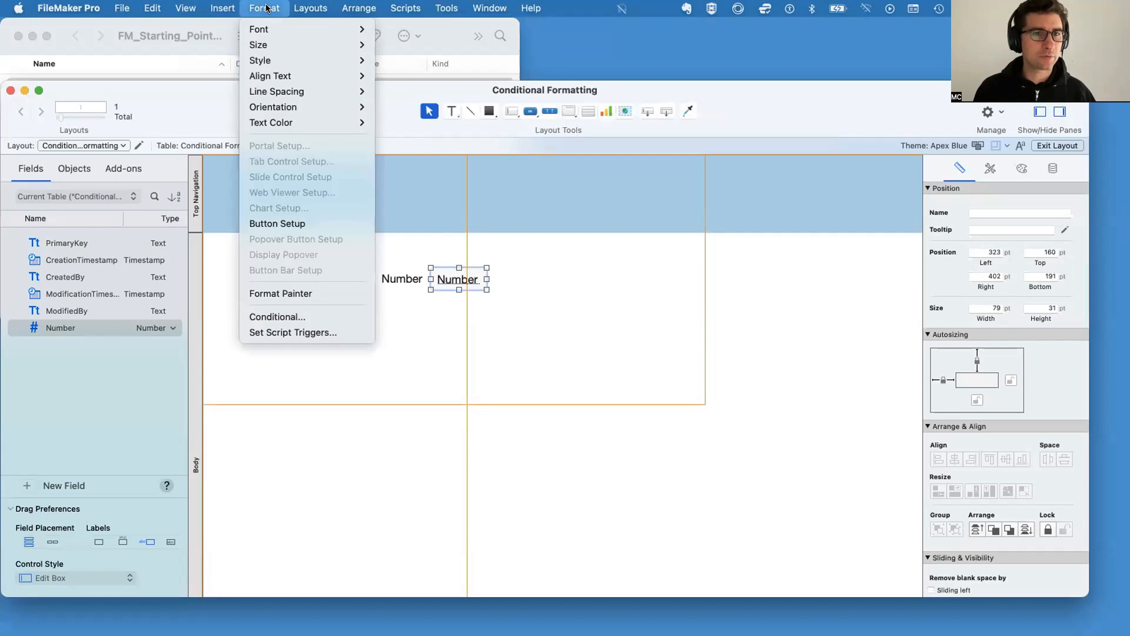
click(298, 317)
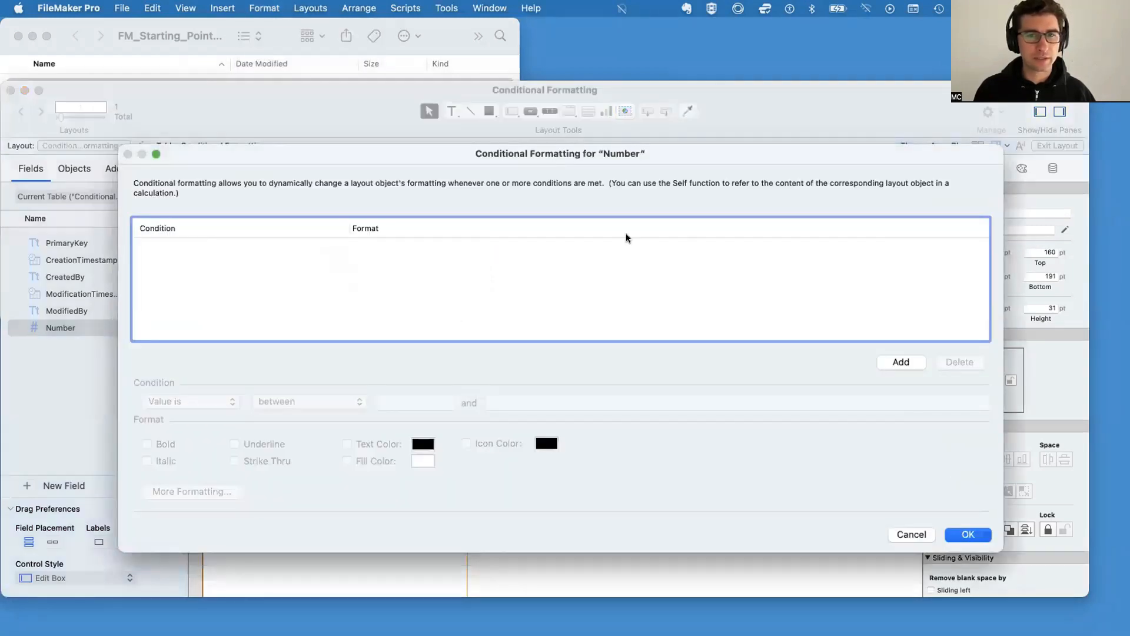
click(916, 536)
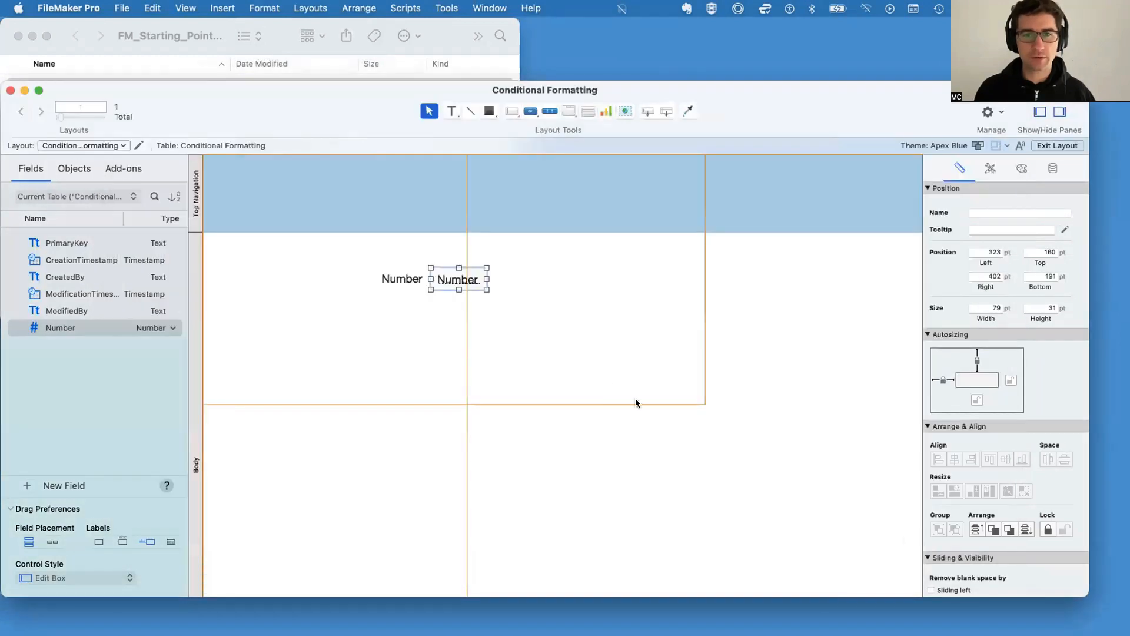
Open conditional formatting for the Number field and add a condition for values between 10 and 20
right_click(459, 279)
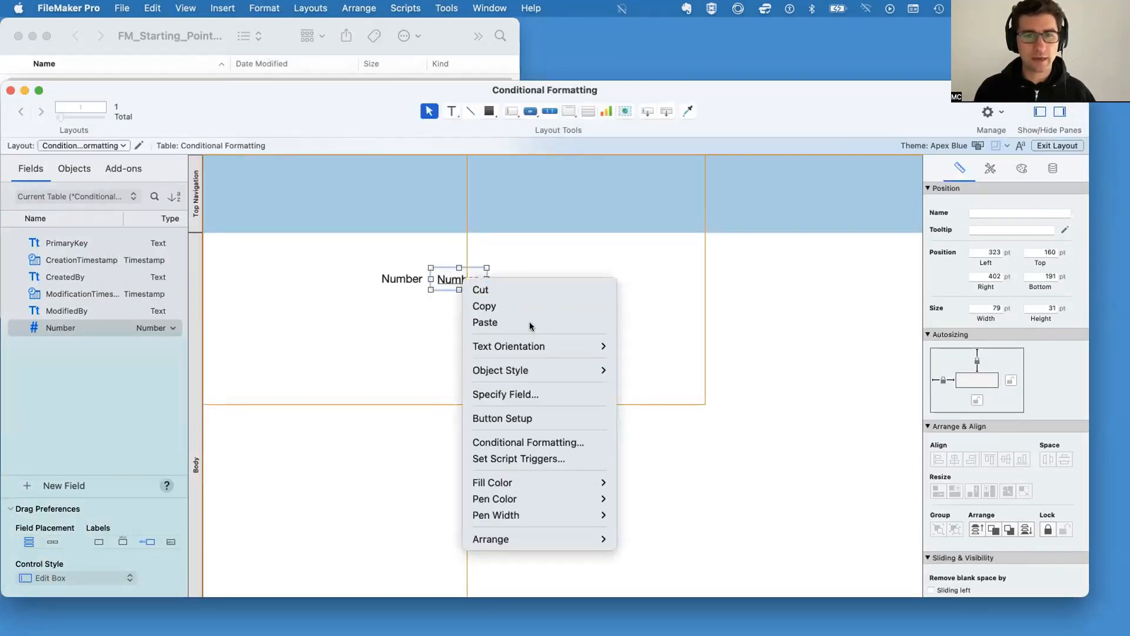
click(528, 445)
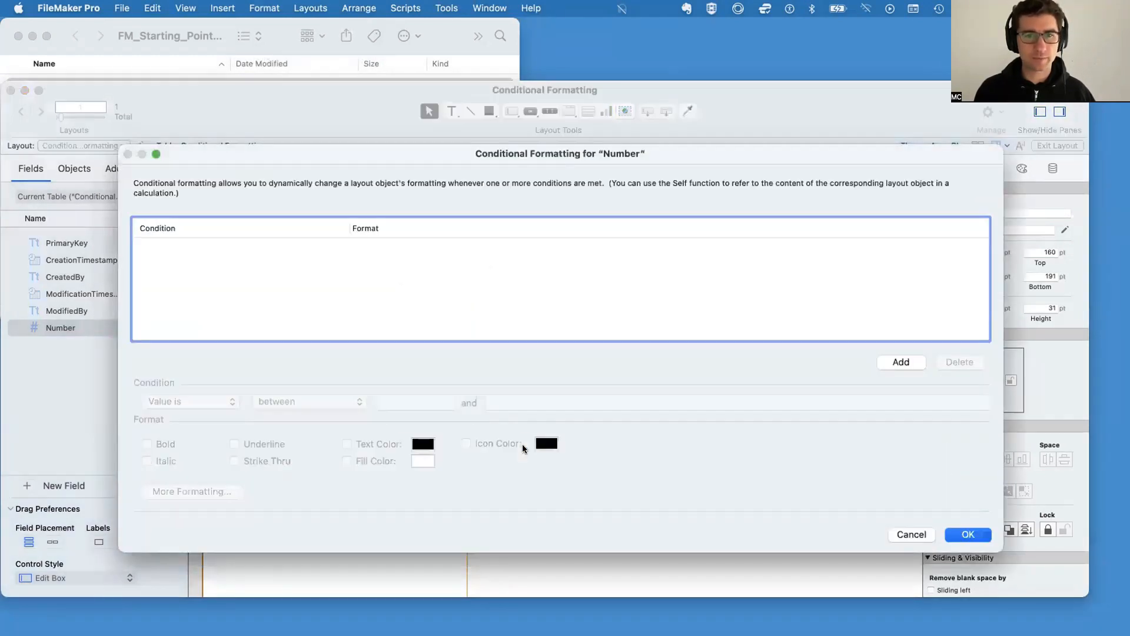
drag(1002, 551, 657, 533)
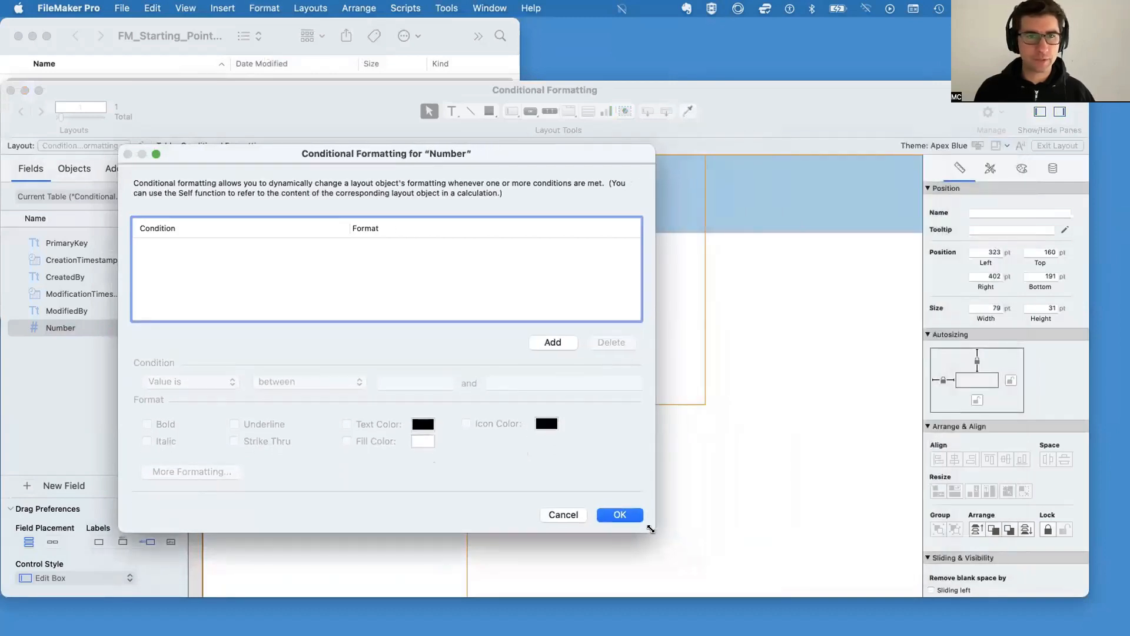
drag(435, 150, 559, 141)
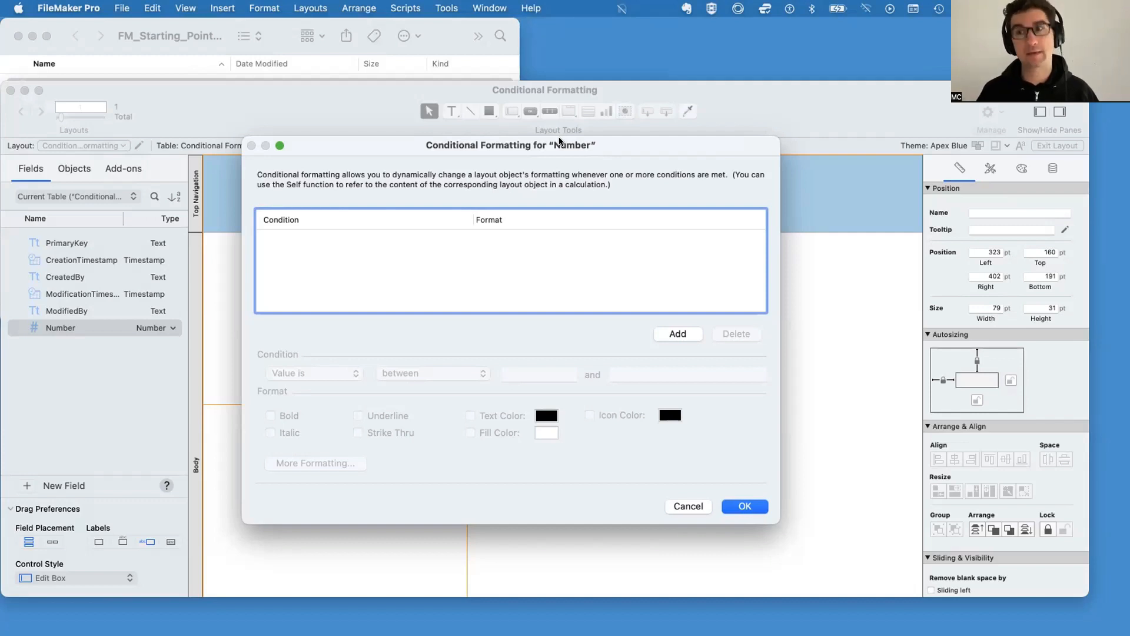
click(677, 334)
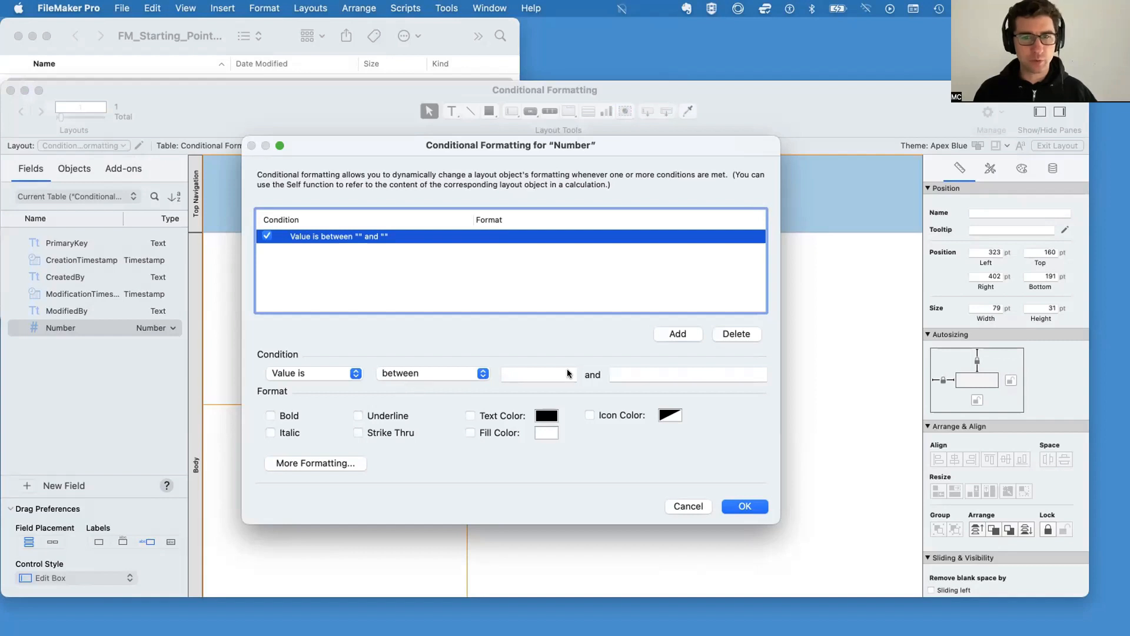
click(546, 375)
text(10)
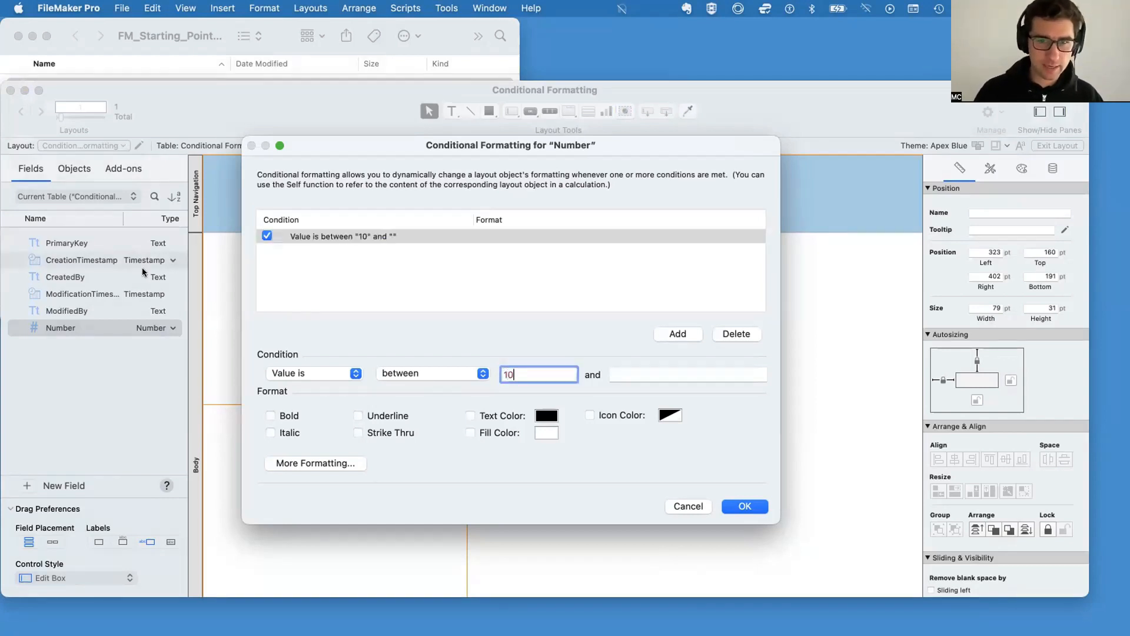
click(672, 371)
text(20)
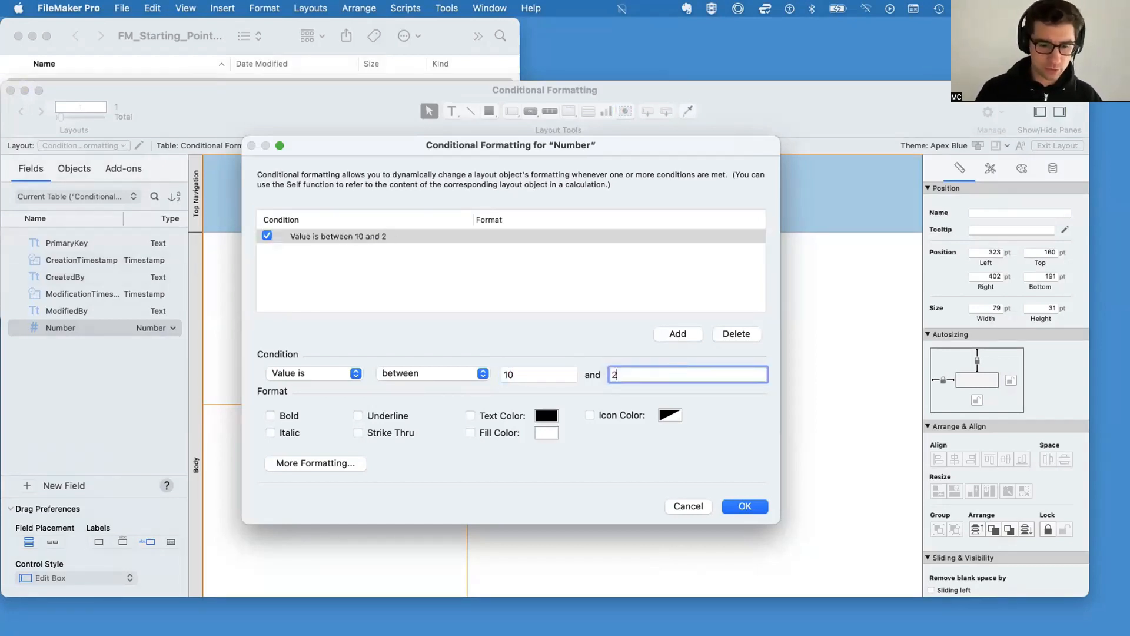
Enable bold, italic and underline formatting for the 10 to 20 condition
click(270, 416)
click(270, 432)
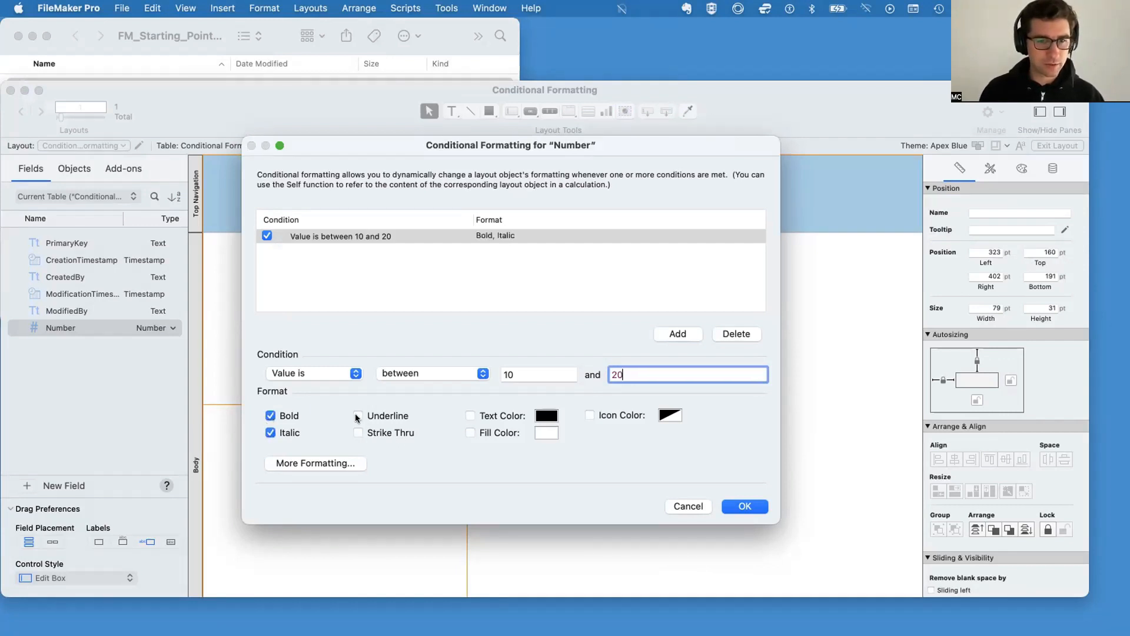
click(358, 415)
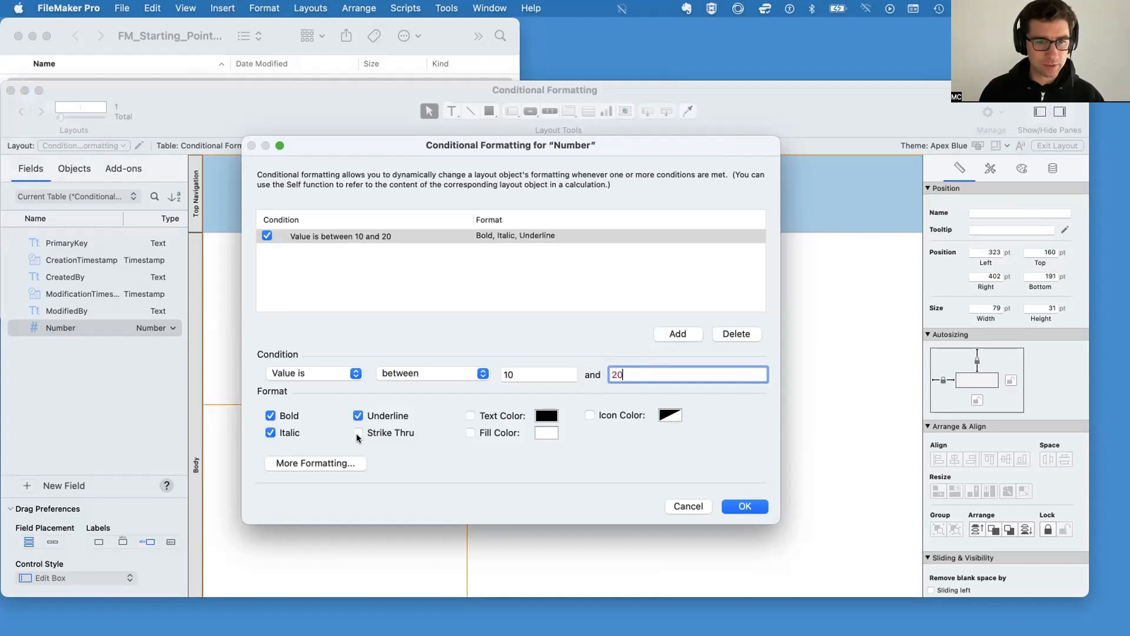
Enable black text color for the condition and set its fill color to orange-red
click(471, 416)
click(546, 416)
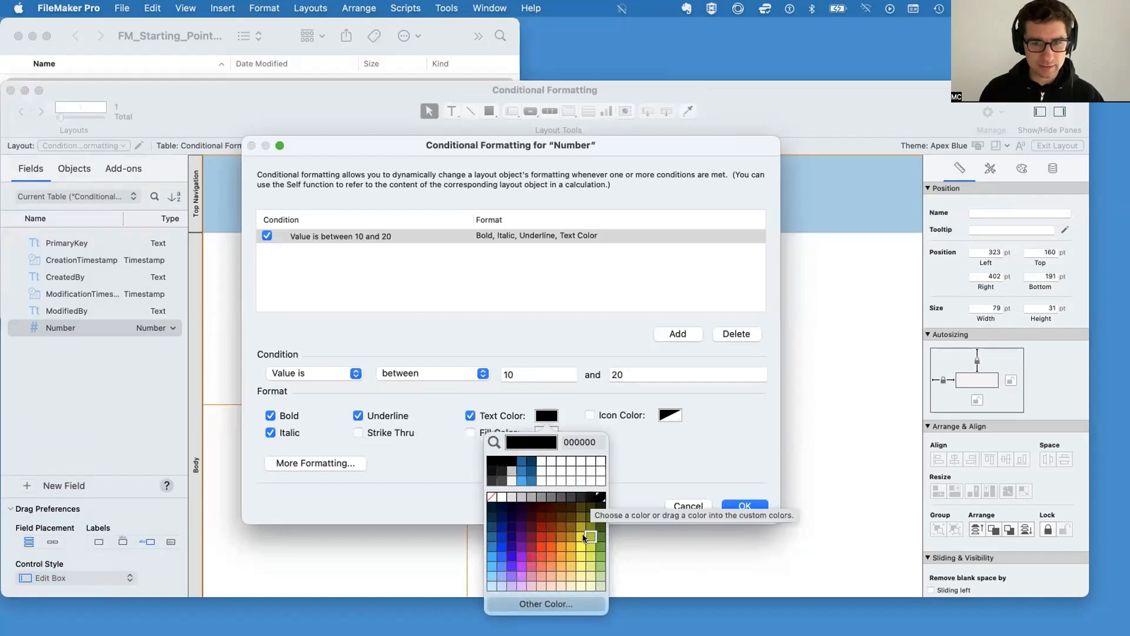
click(680, 450)
click(546, 433)
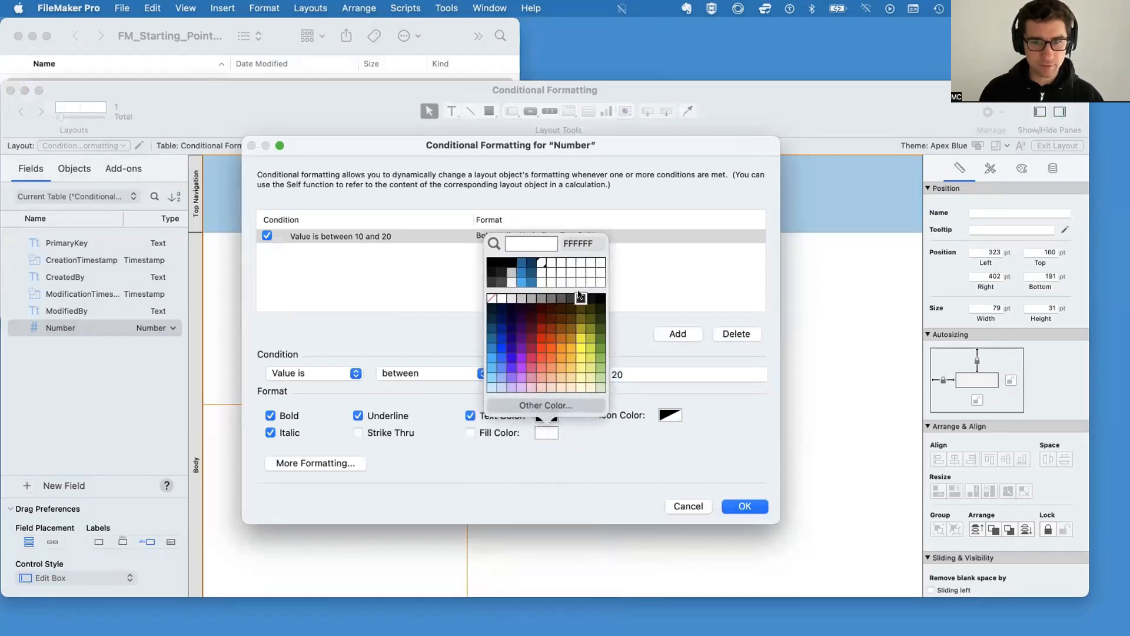
click(541, 341)
click(671, 416)
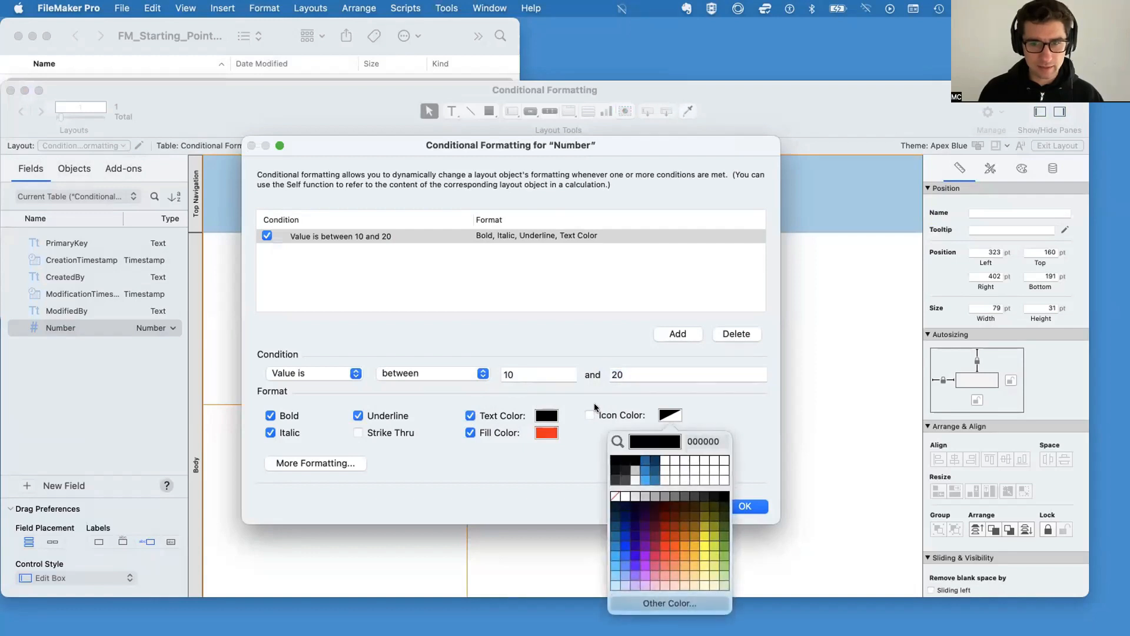
click(619, 413)
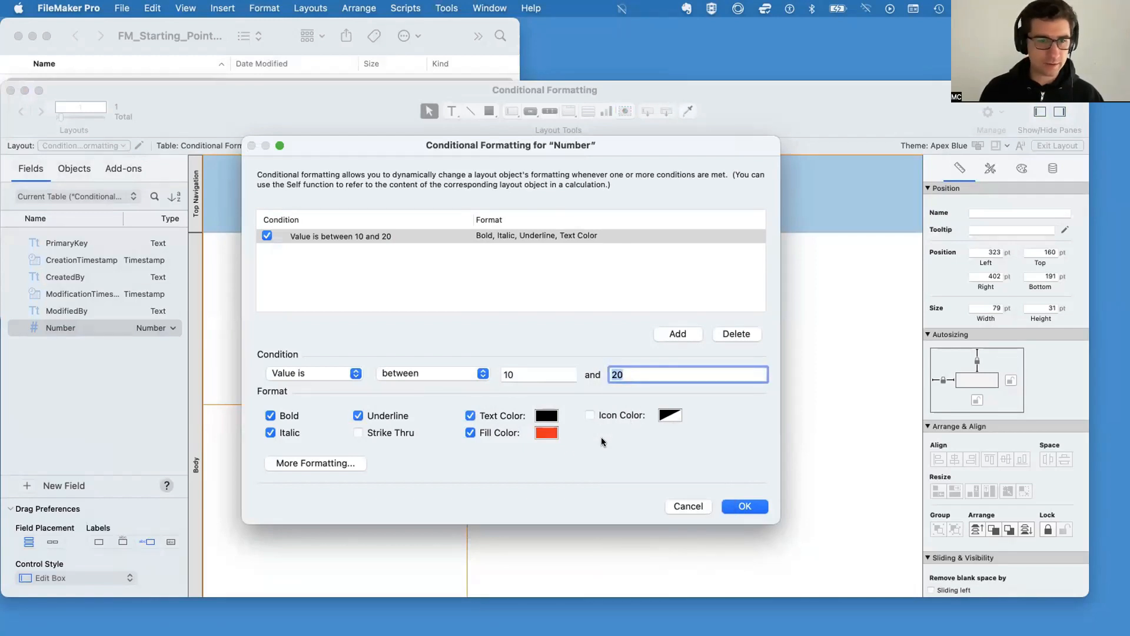
Set the condition's font to Times New Roman in its additional text formatting and apply the conditional formatting
click(332, 464)
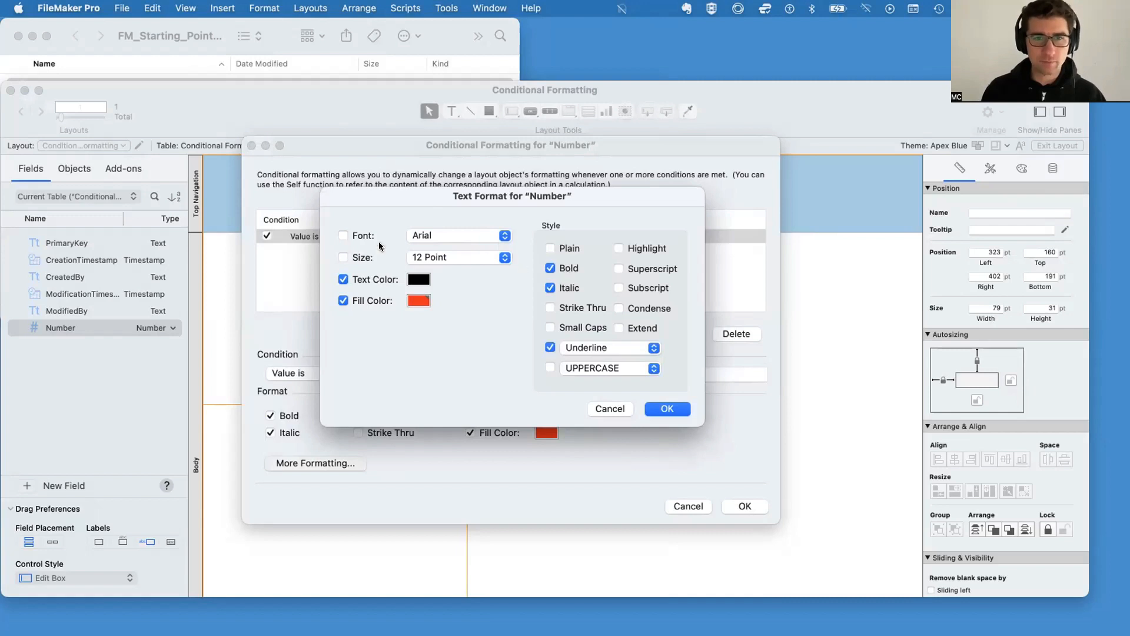
click(445, 238)
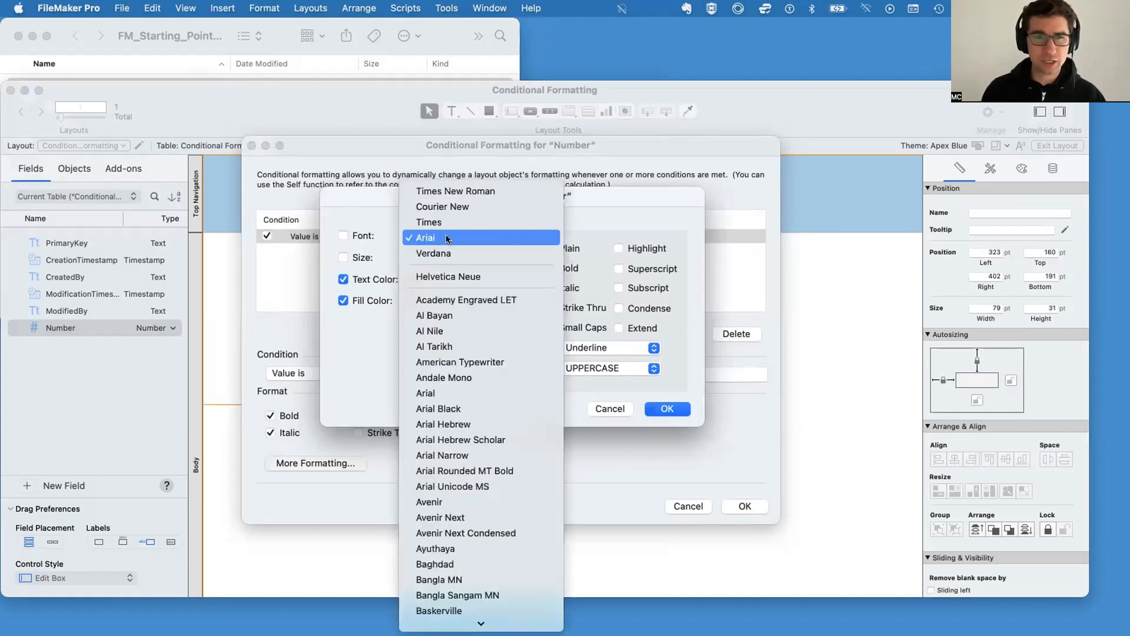
click(447, 192)
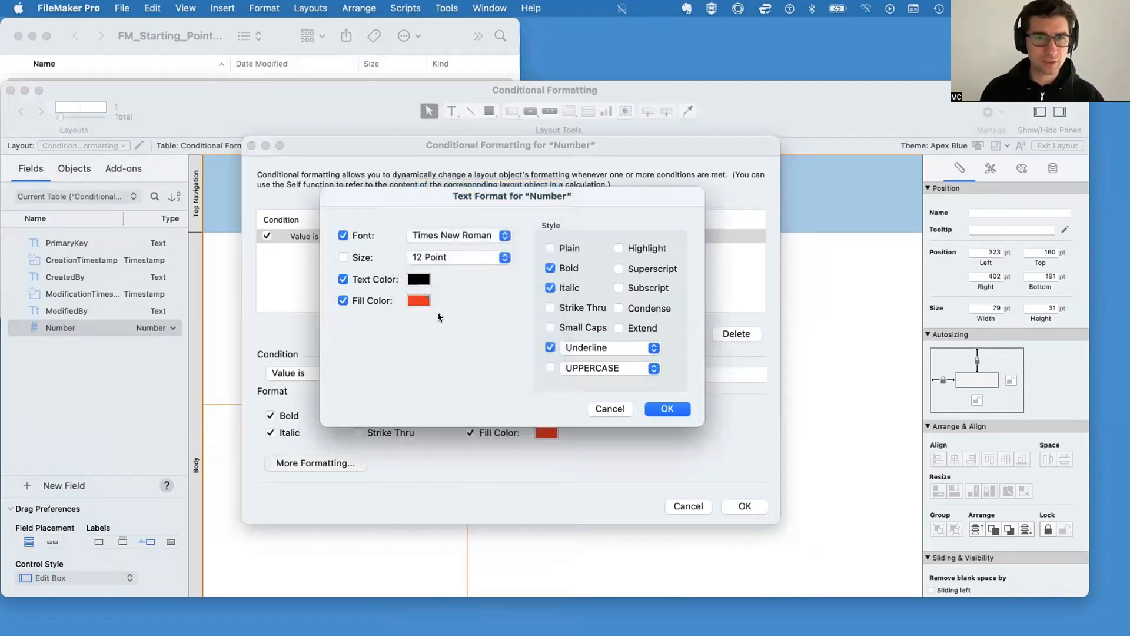
click(669, 409)
click(744, 506)
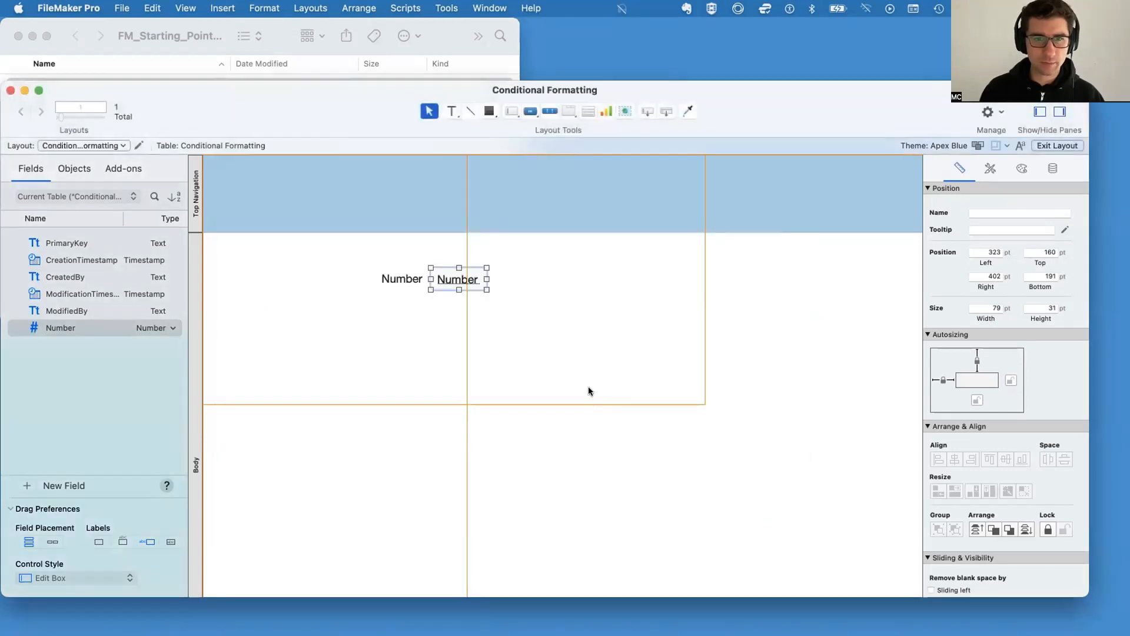
Switch to Browse mode and test the Number field with the values 1 and 2
click(590, 387)
key(super+b)
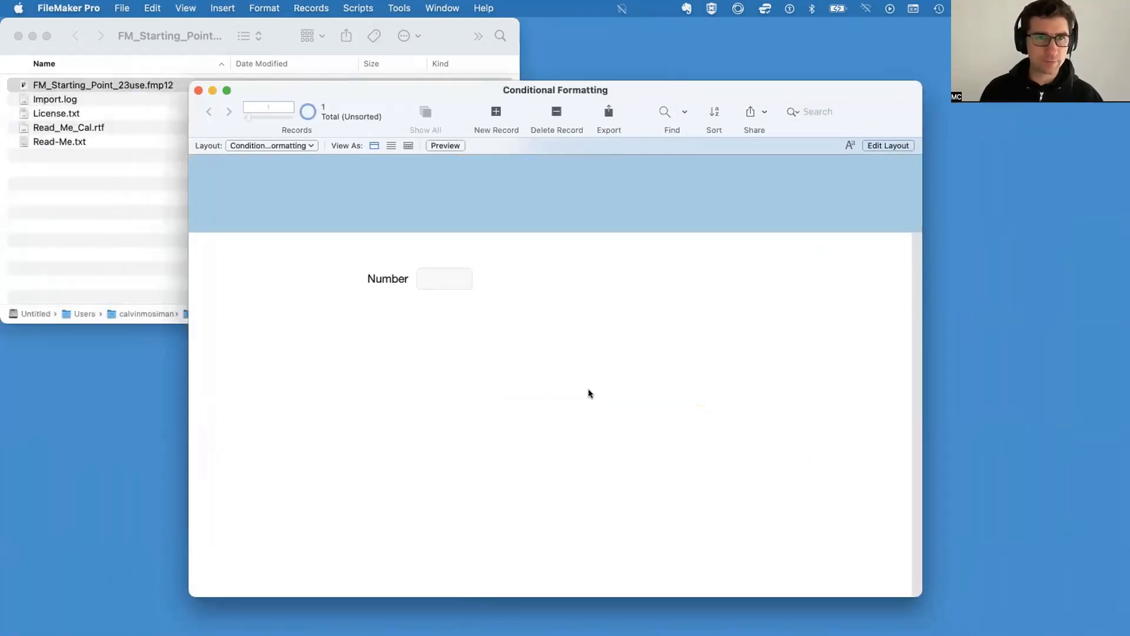
click(453, 285)
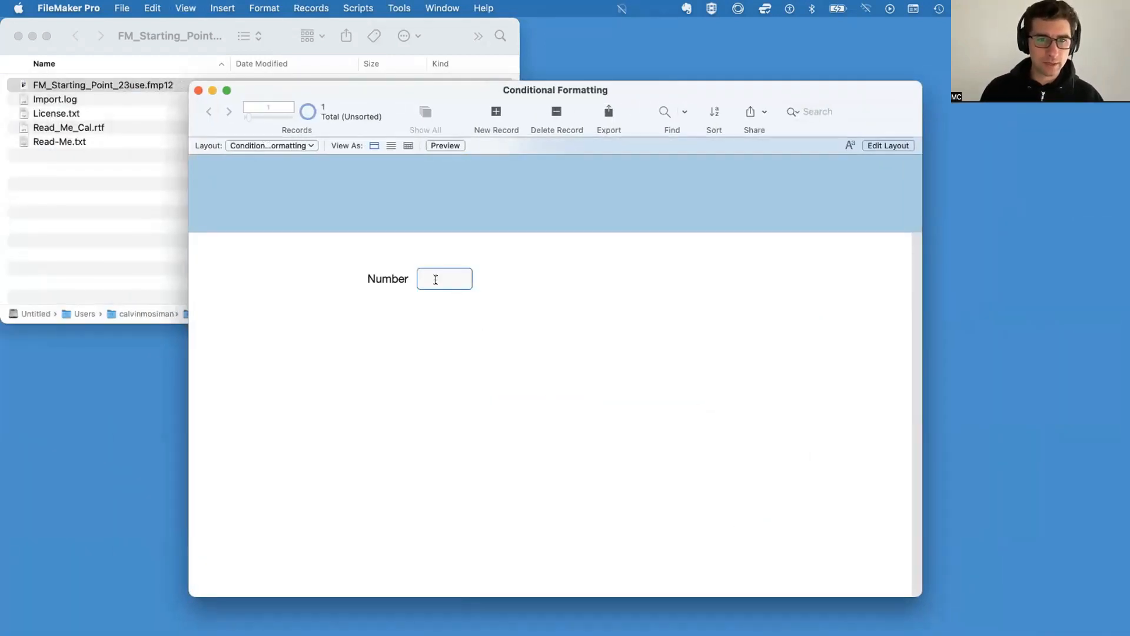
click(552, 296)
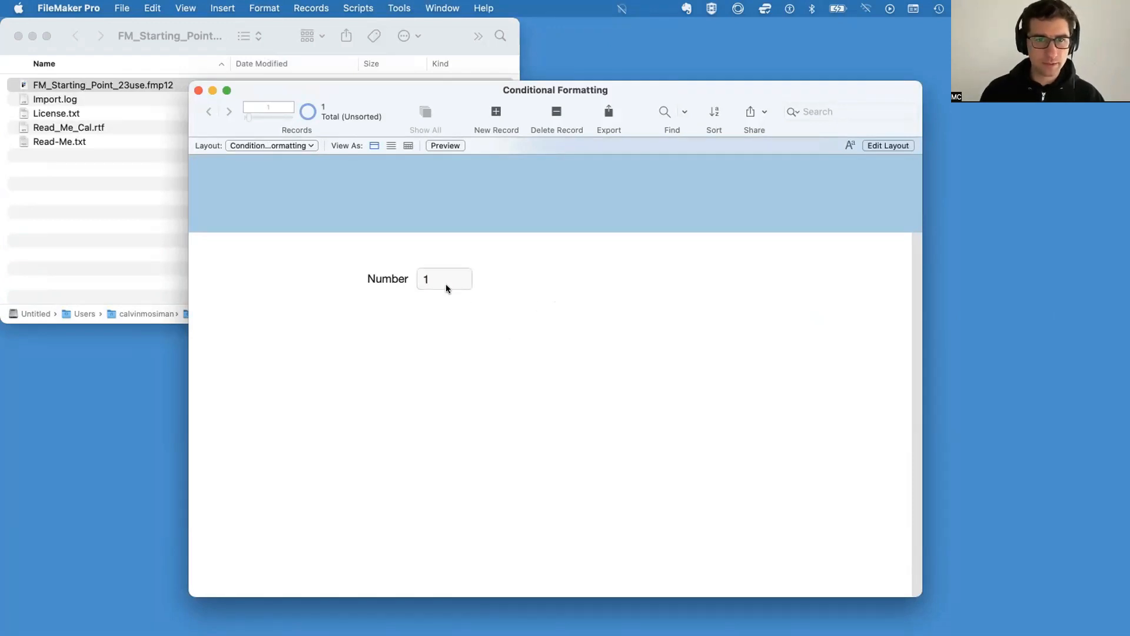
text(2)
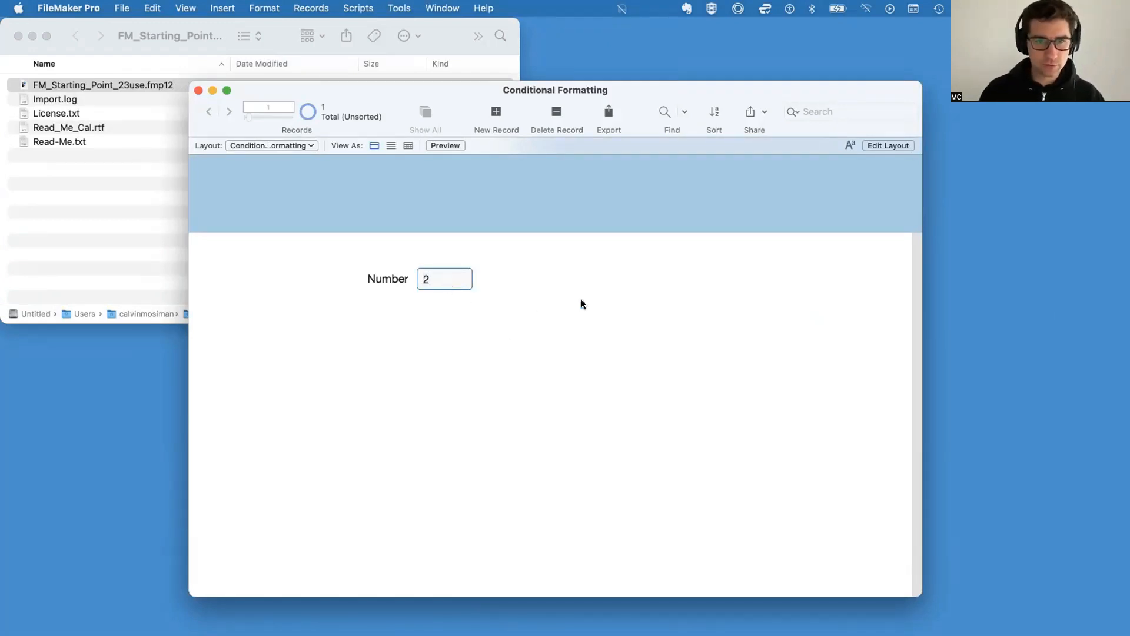
click(581, 299)
Enter 10 in the Number field and commit it to test the conditional formatting
click(437, 279)
text(10)
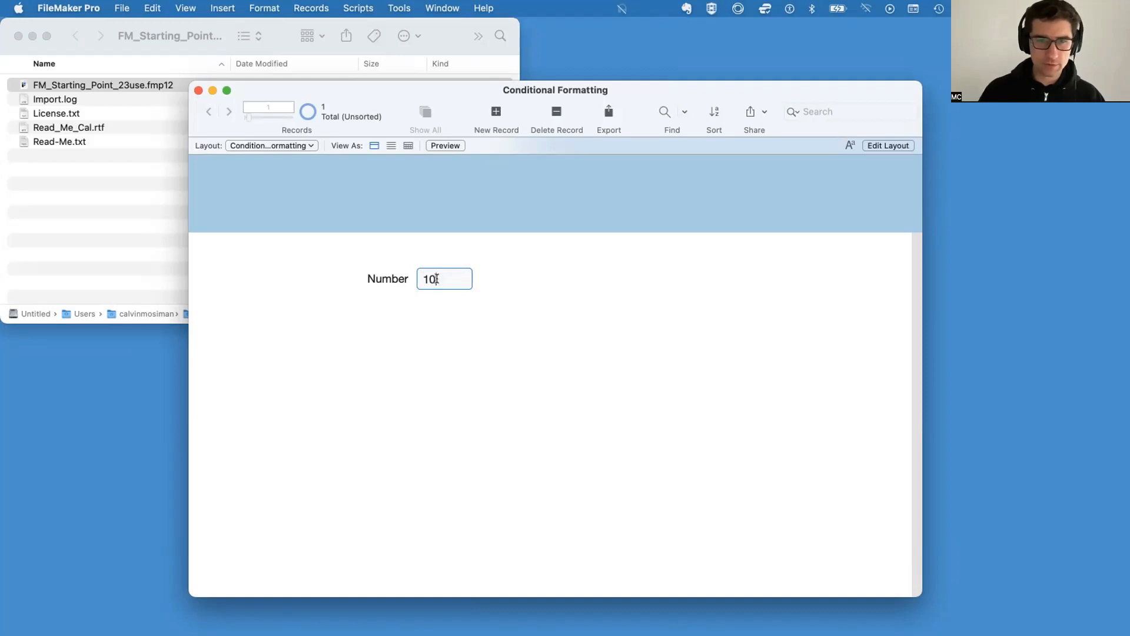
click(524, 314)
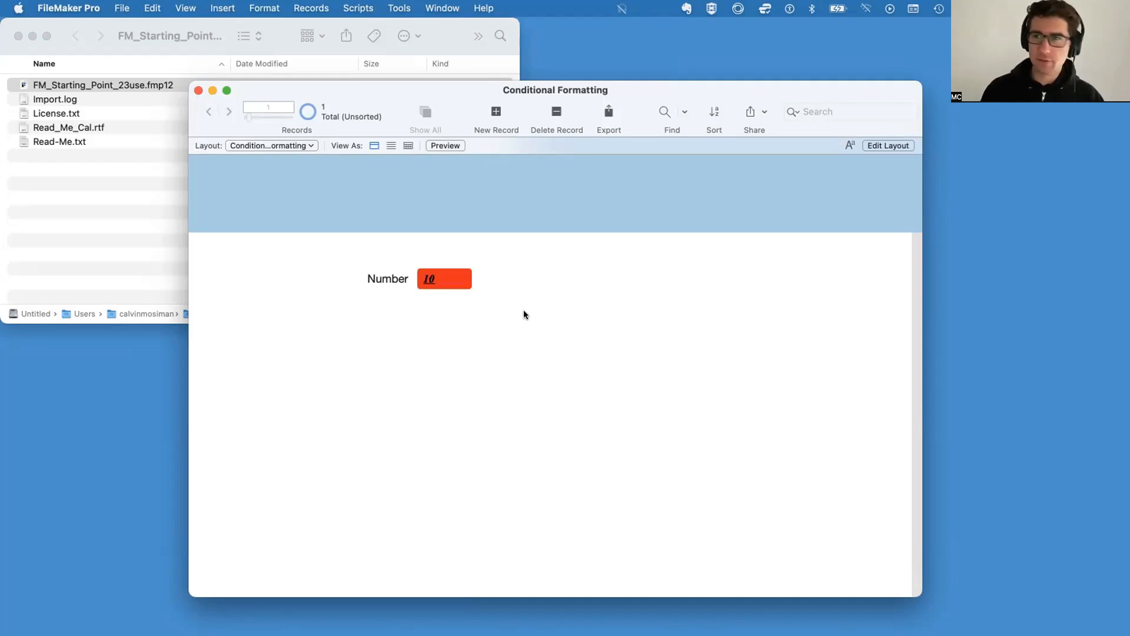
Enter 11 in the Number field and commit it to test the conditional formatting
click(432, 289)
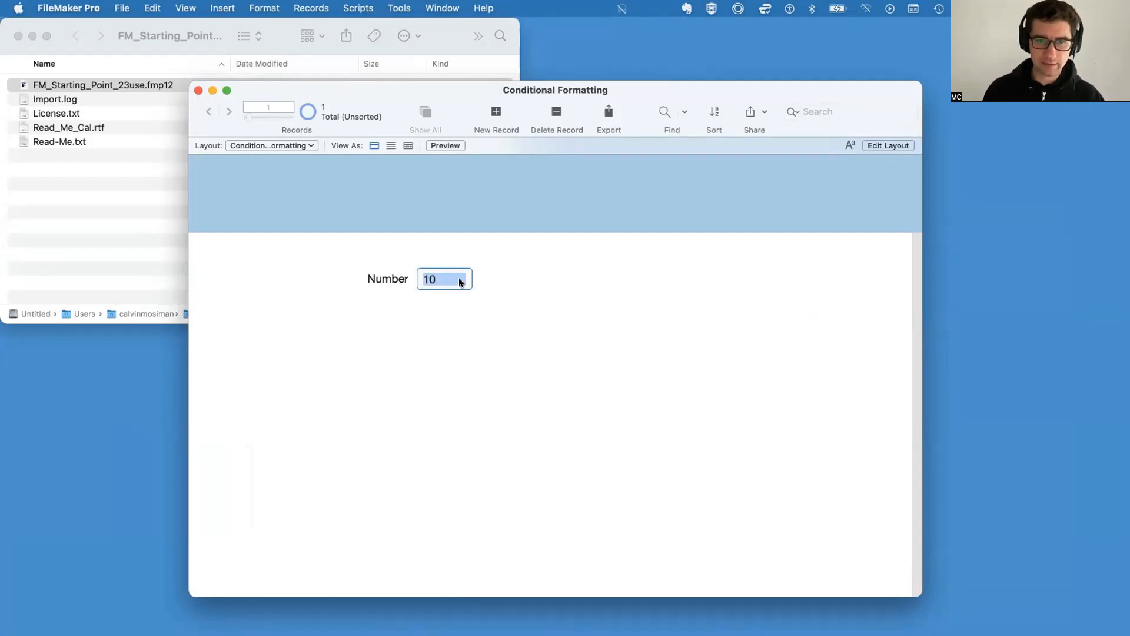
text(11)
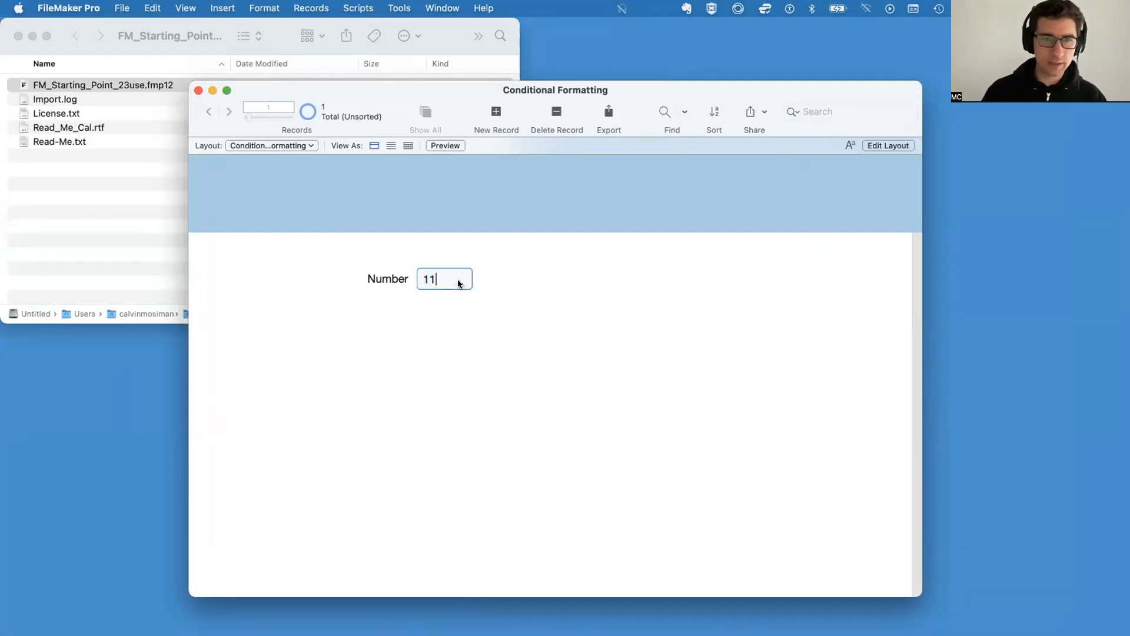
click(494, 289)
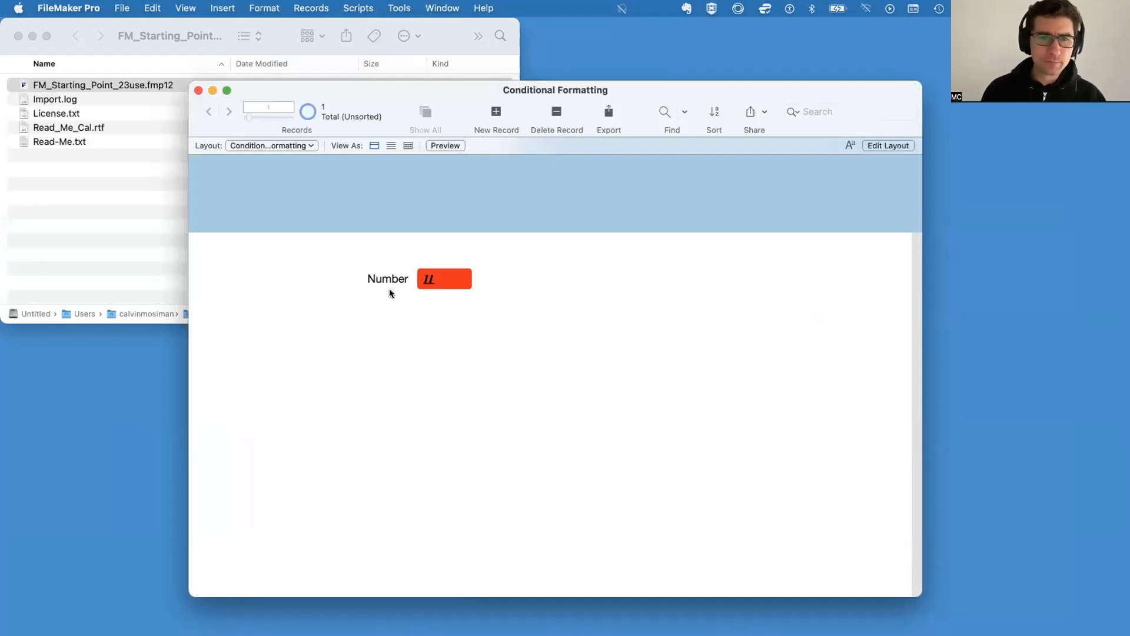
Reopen the Number field's conditional formatting in Layout mode and review the available condition types and comparison operators
key(super+l)
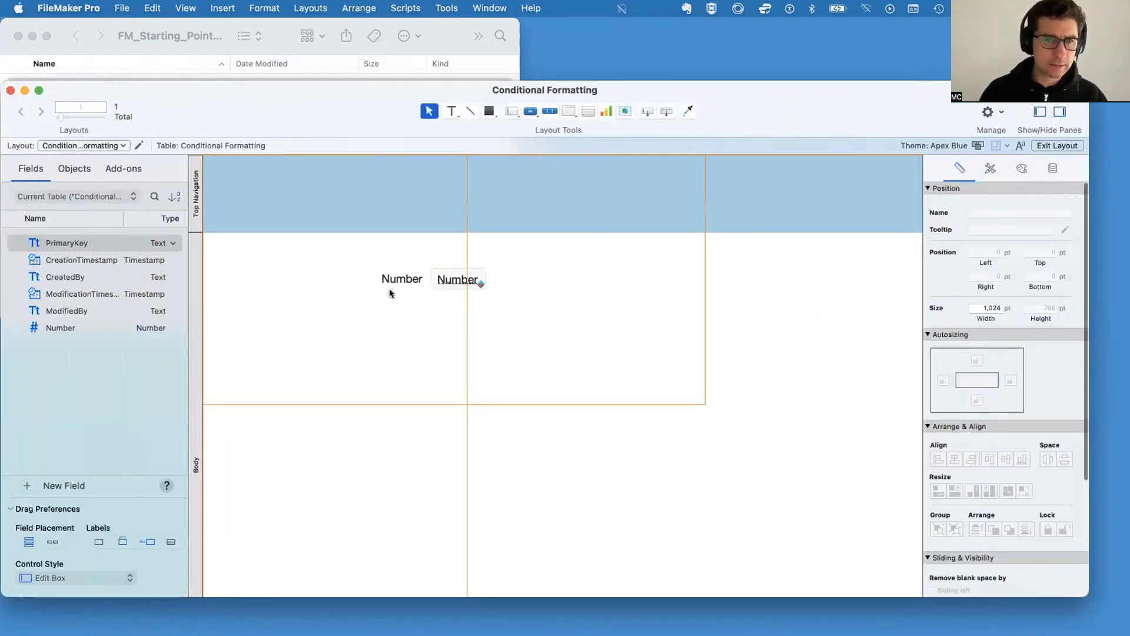
right_click(473, 279)
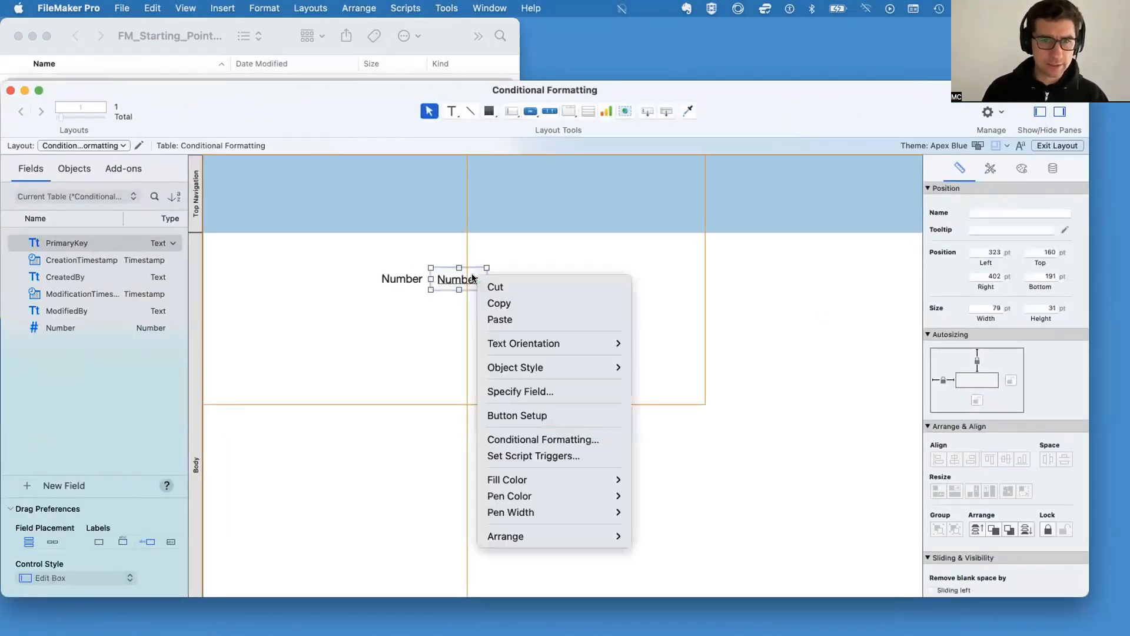
click(550, 438)
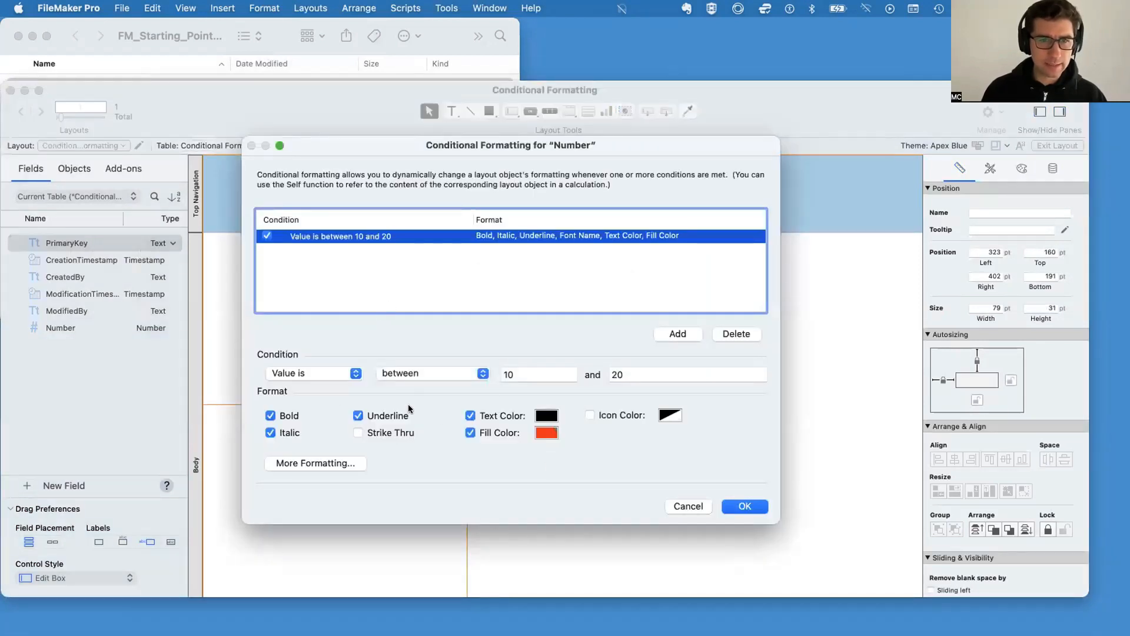
click(331, 374)
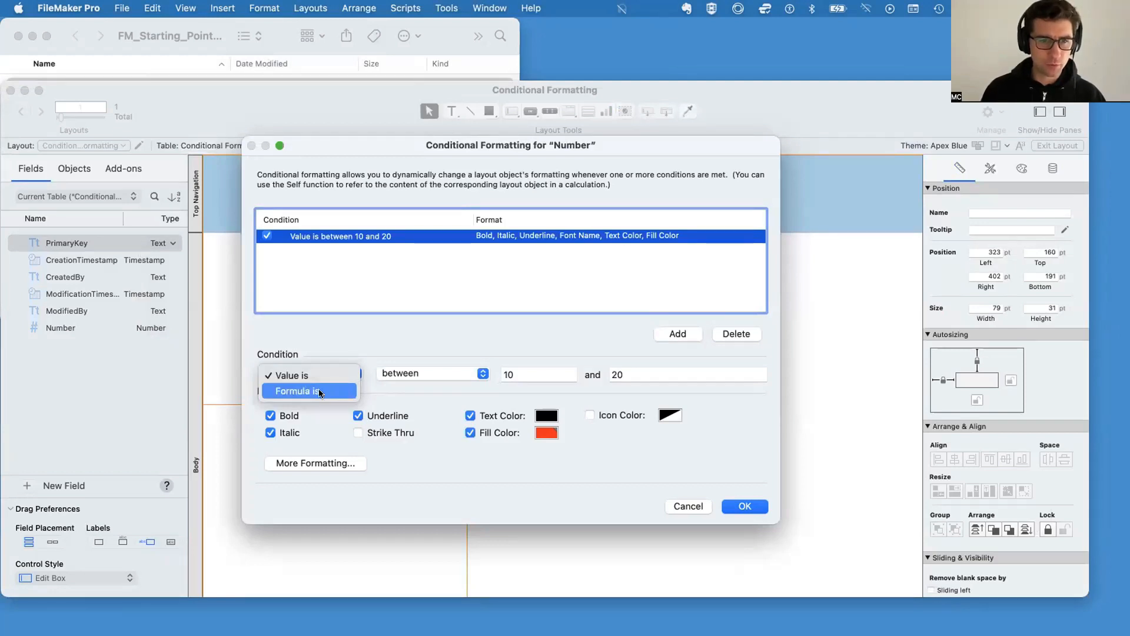
click(400, 339)
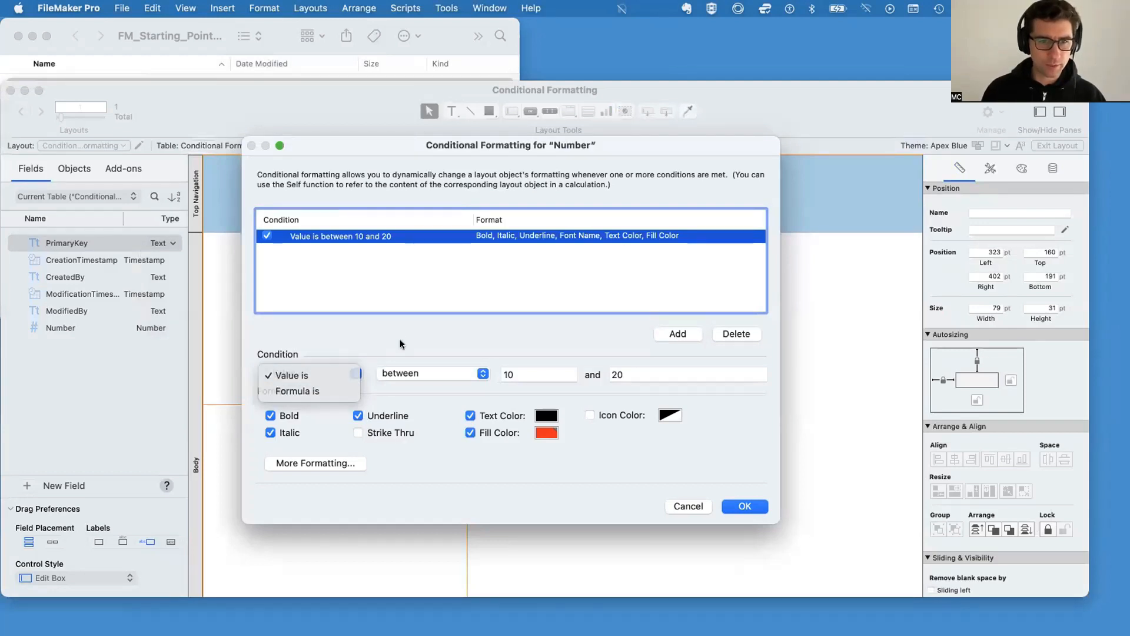
click(403, 374)
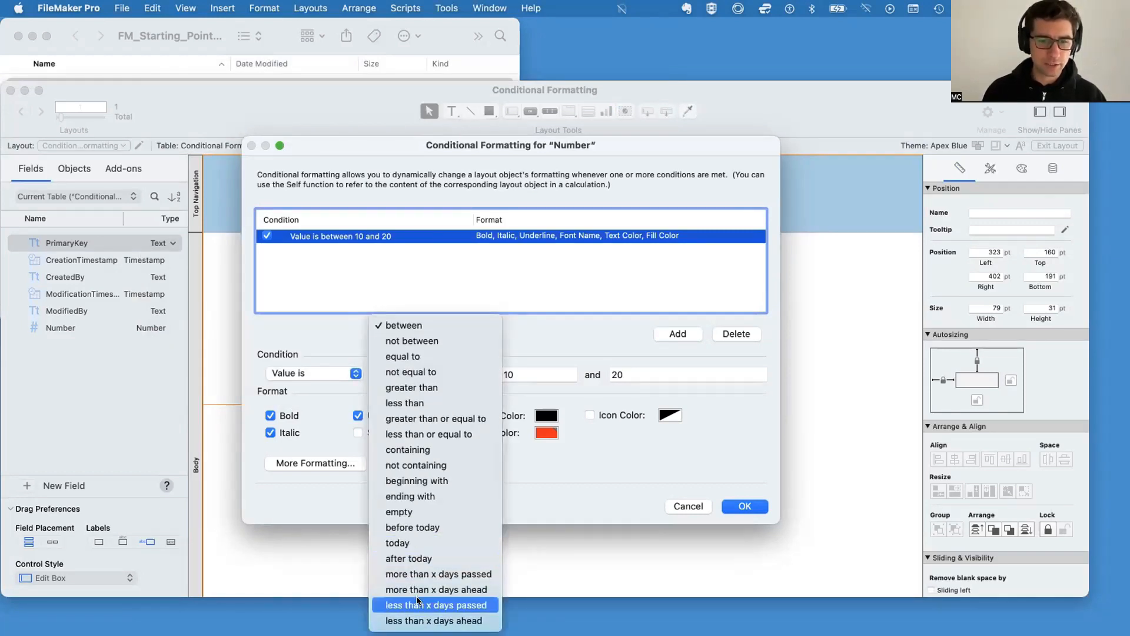
click(468, 298)
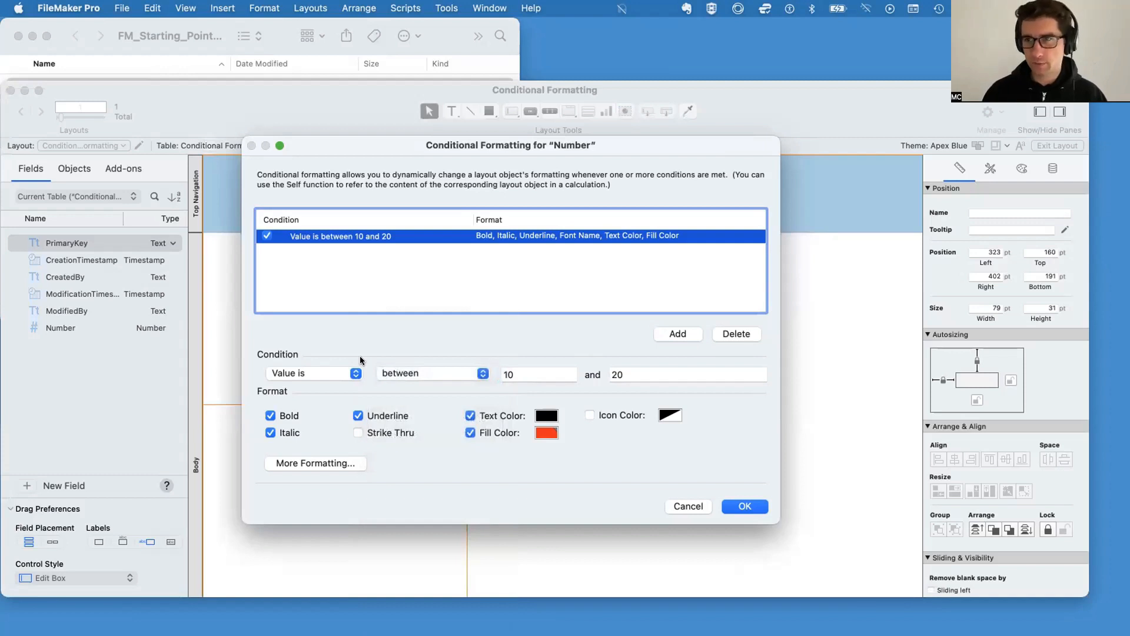
Change the condition from a value comparison to a formula and apply the conditional formatting
click(335, 369)
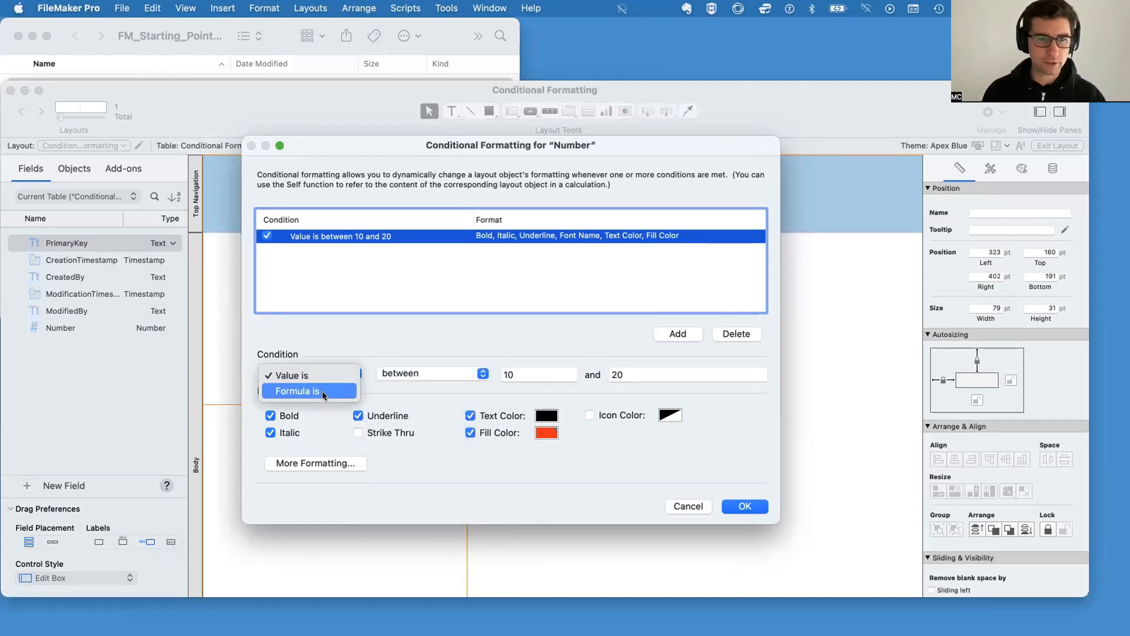
click(323, 391)
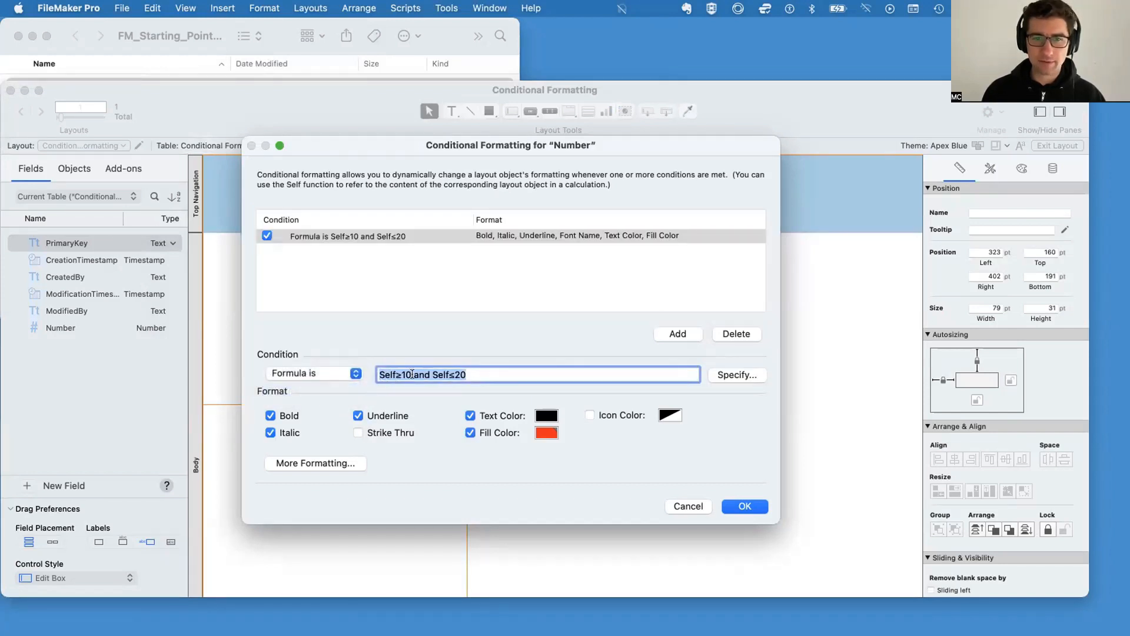
click(379, 374)
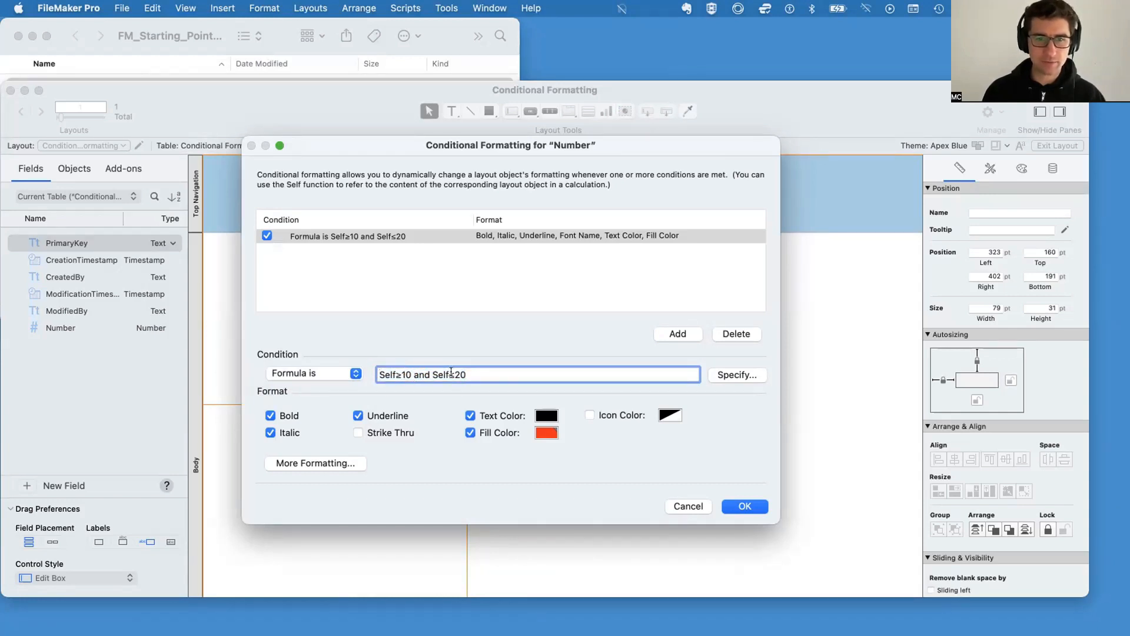
click(745, 506)
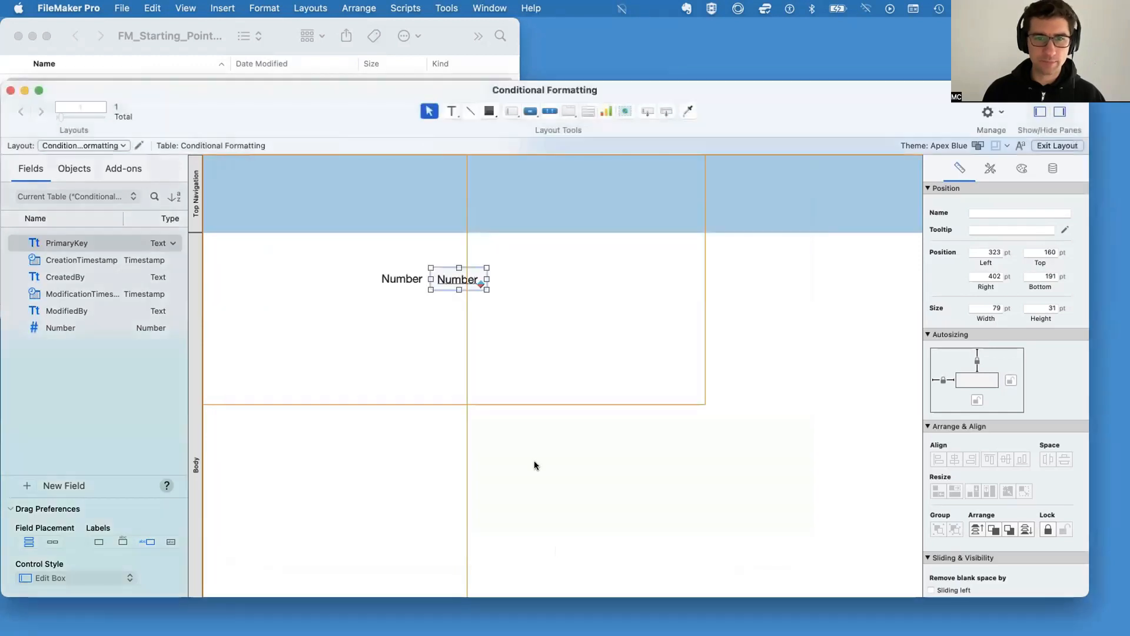
Switch to Browse mode and test the formula condition by entering 20 and 21 in the Number field
key(super+b)
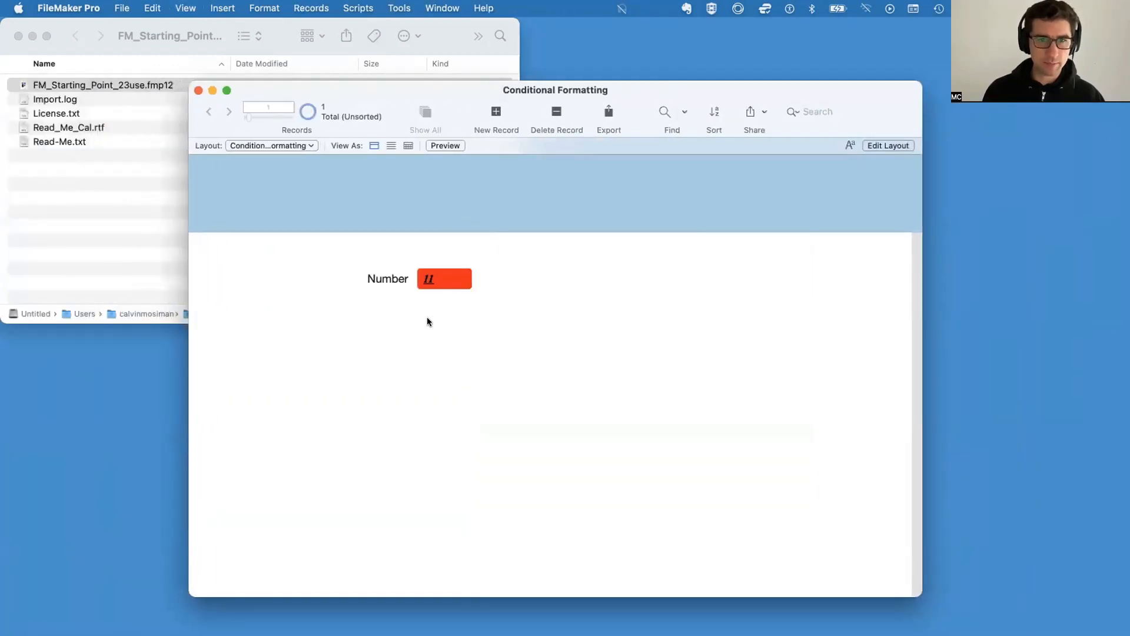
click(440, 280)
text(20)
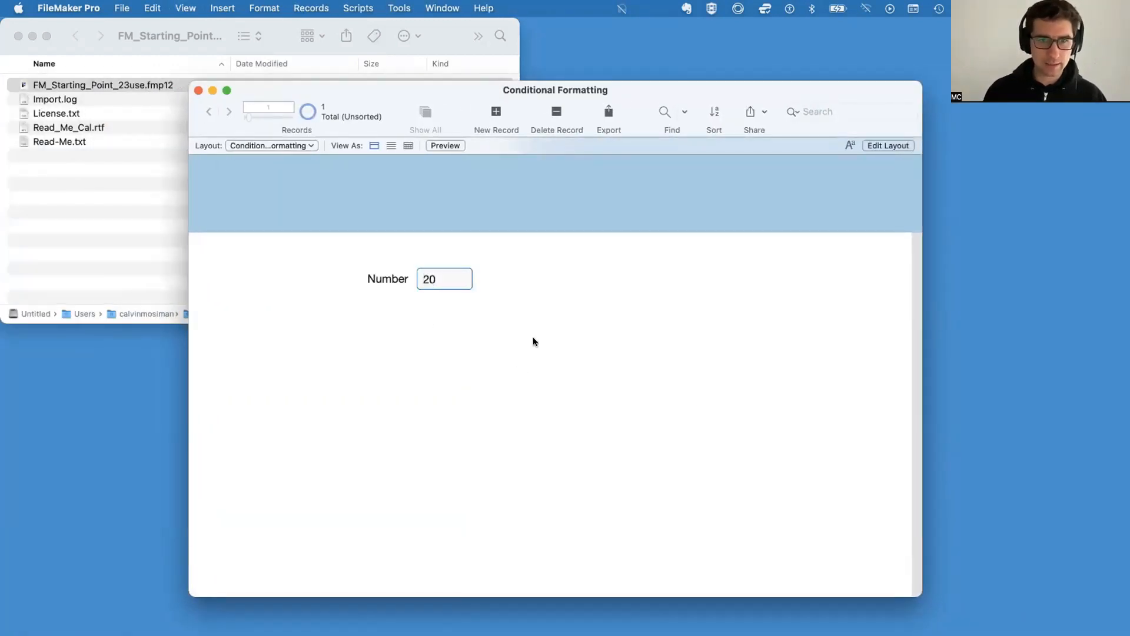
click(532, 337)
click(439, 272)
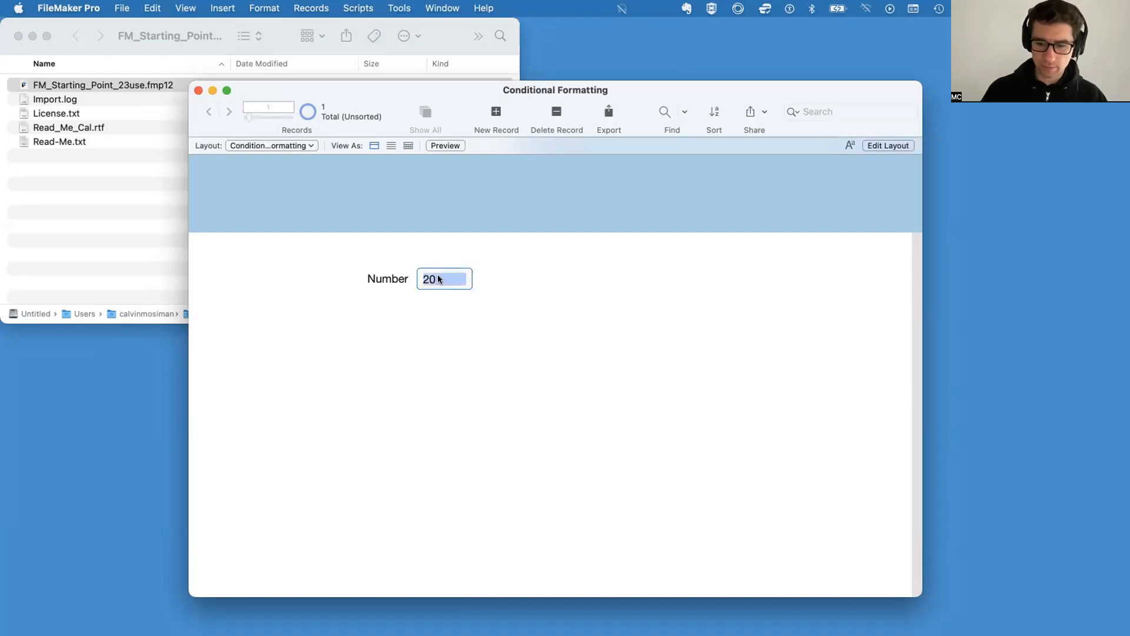
text(21)
click(602, 352)
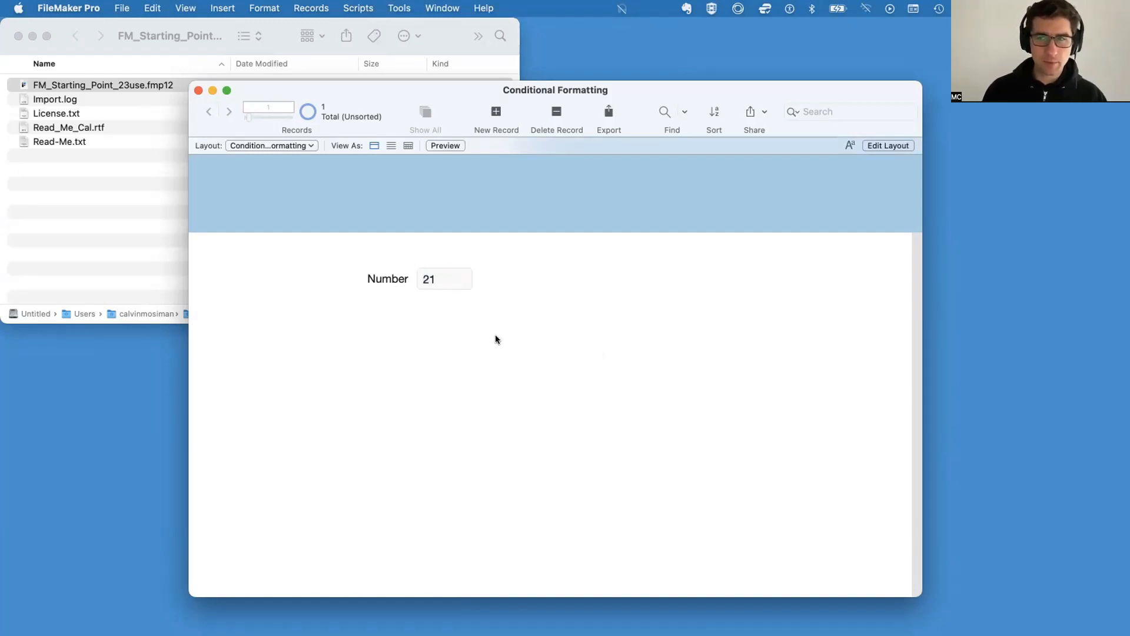
Reopen the Number field's conditional formatting in Layout mode and space out its formula as Self ≥ 10 and Self ≤ 20
key(super+l)
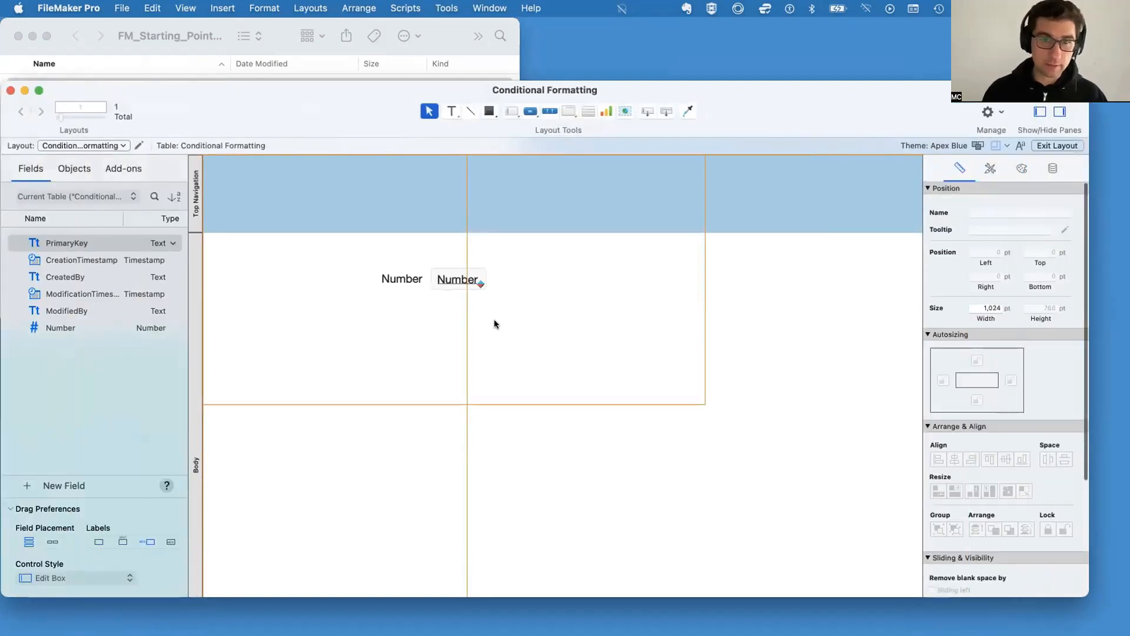
right_click(471, 279)
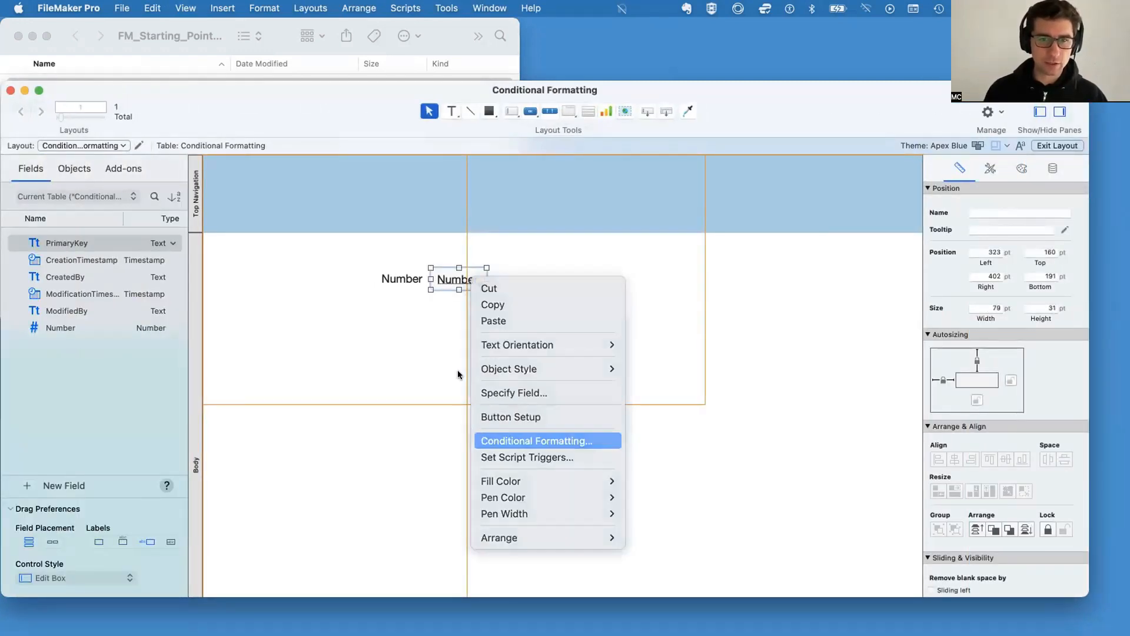
click(537, 441)
click(299, 375)
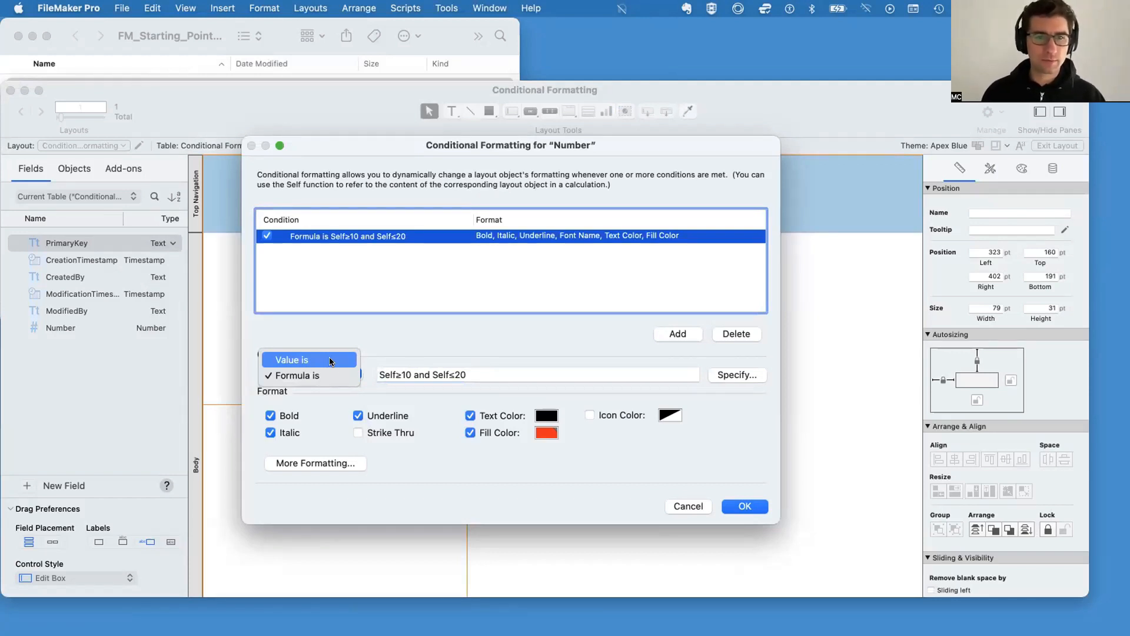
click(437, 332)
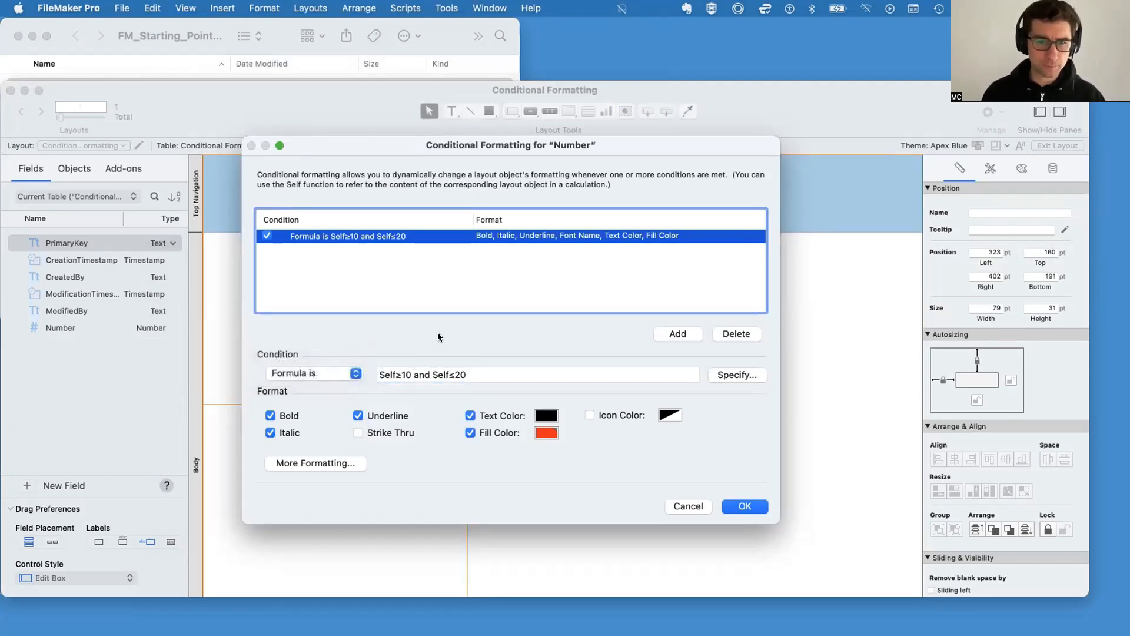
click(397, 375)
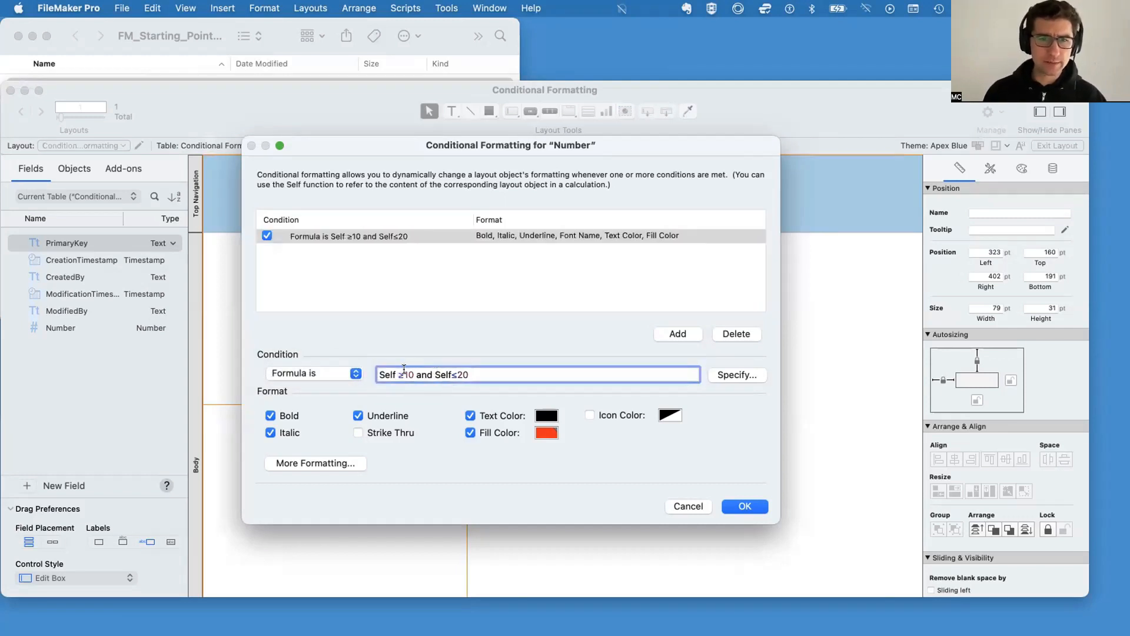
click(450, 375)
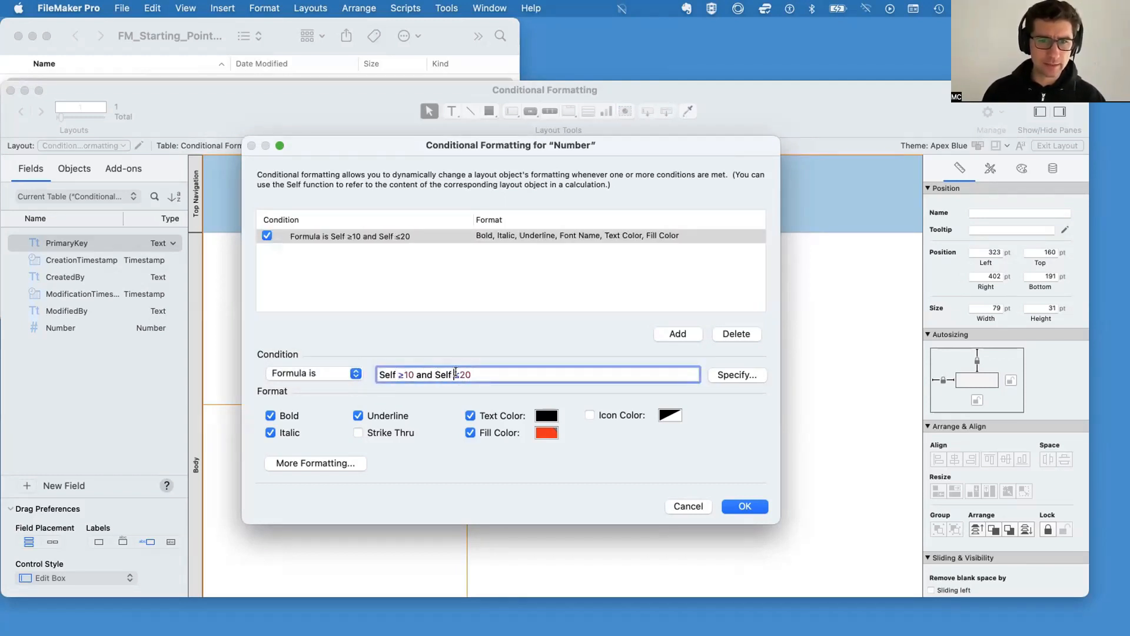
key(Right)
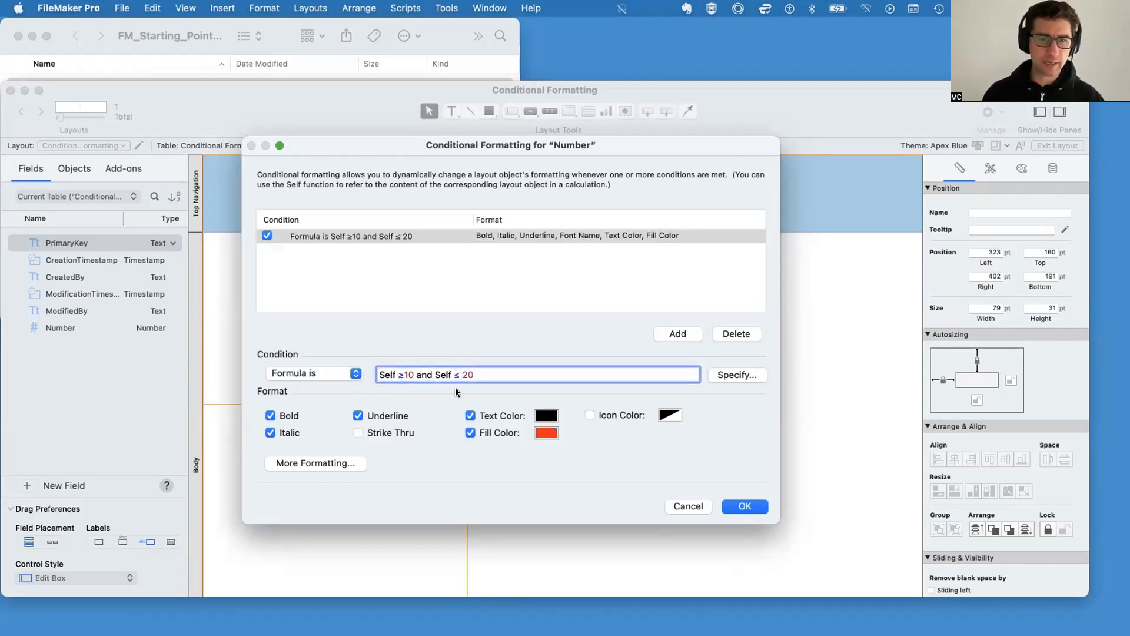
click(404, 375)
double_click(386, 374)
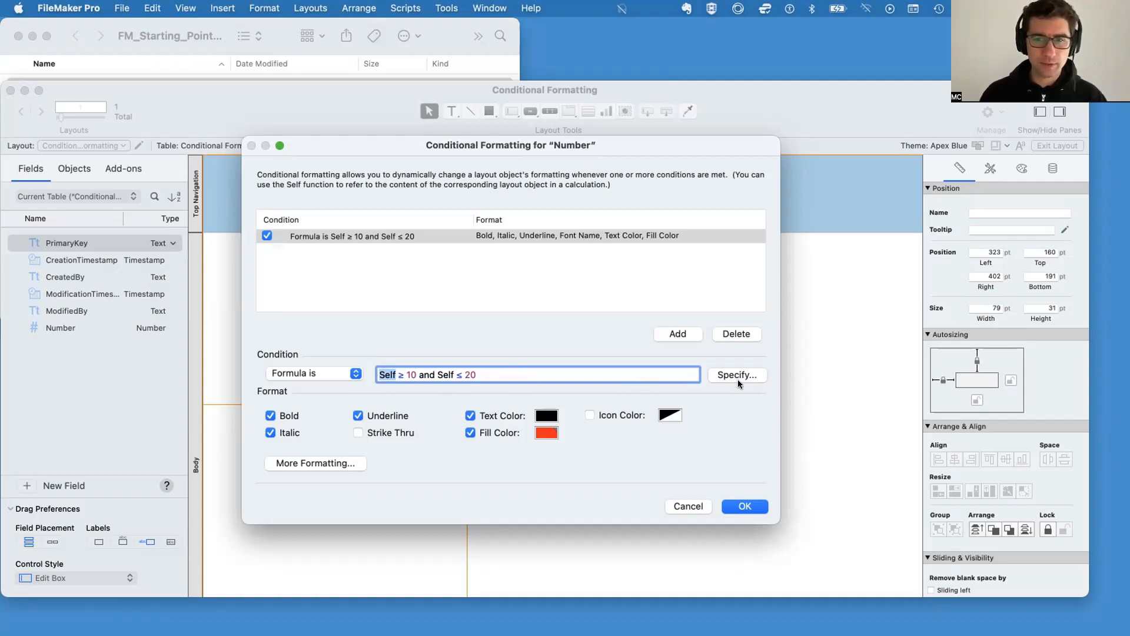
double_click(445, 374)
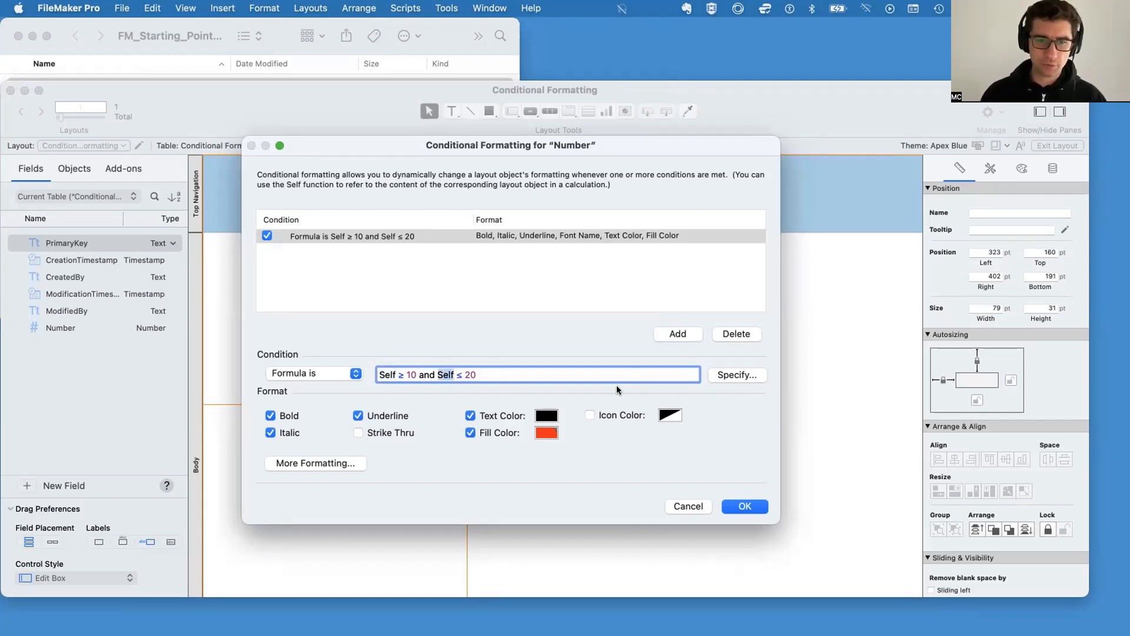
Open the condition's formula in the calculation editor and replace it with Get ( CurrentTime )
click(743, 372)
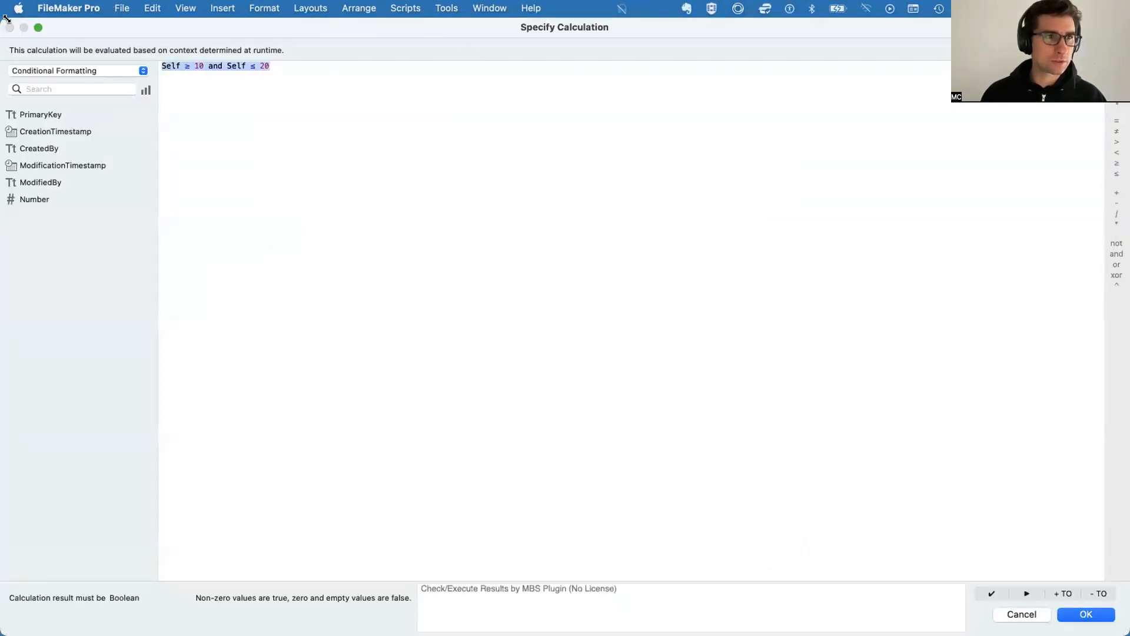
drag(6, 19, 203, 288)
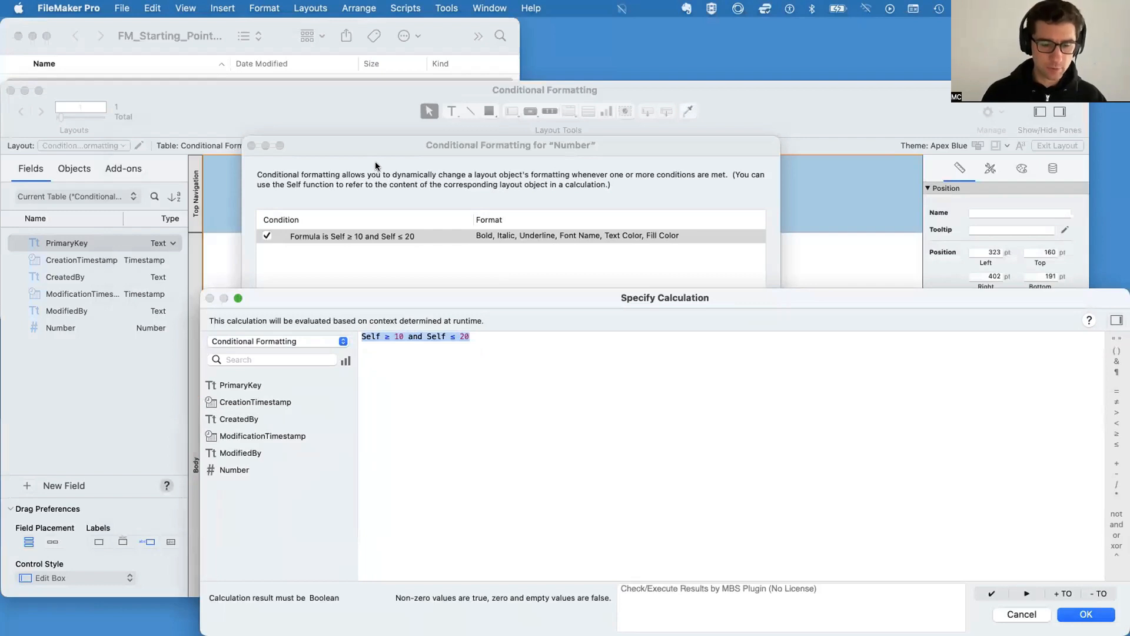
text(get)
key(Return)
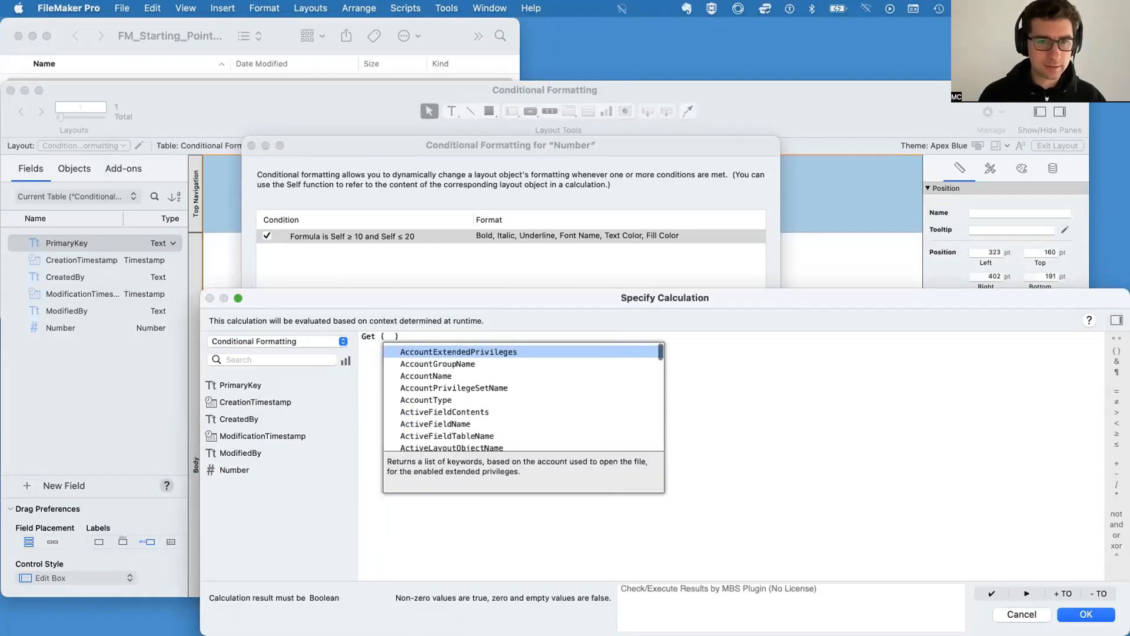
text(currentt)
key(Return)
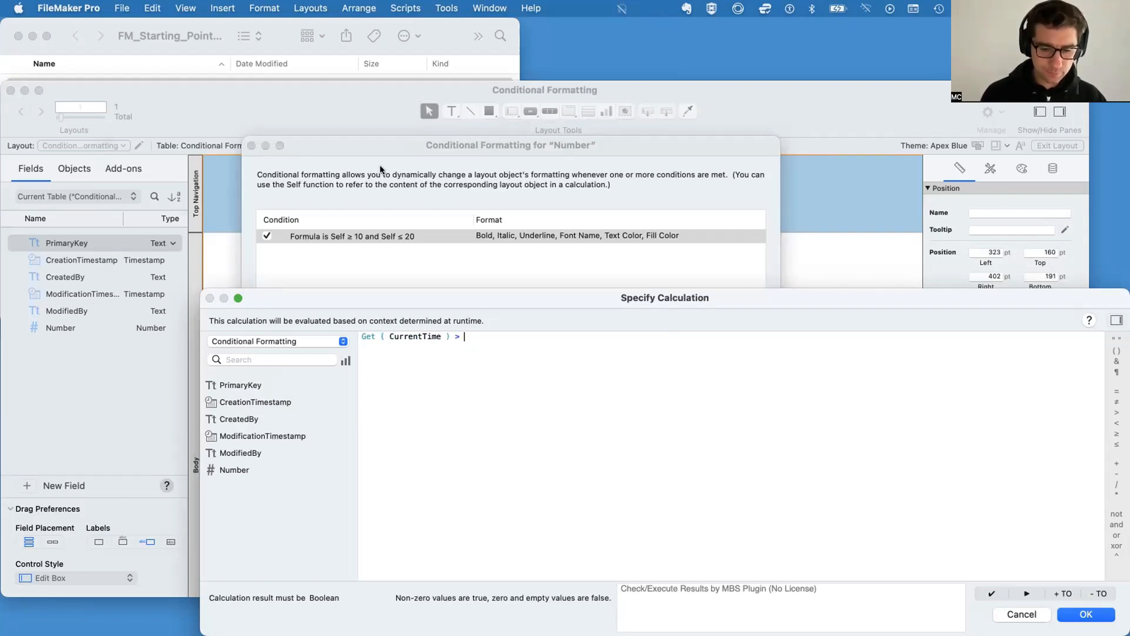
Complete the formula as Get ( CurrentTime ) ≥ "01:00:00" and confirm the calculation
key(BackSpace)
key(BackSpace)
text(≥)
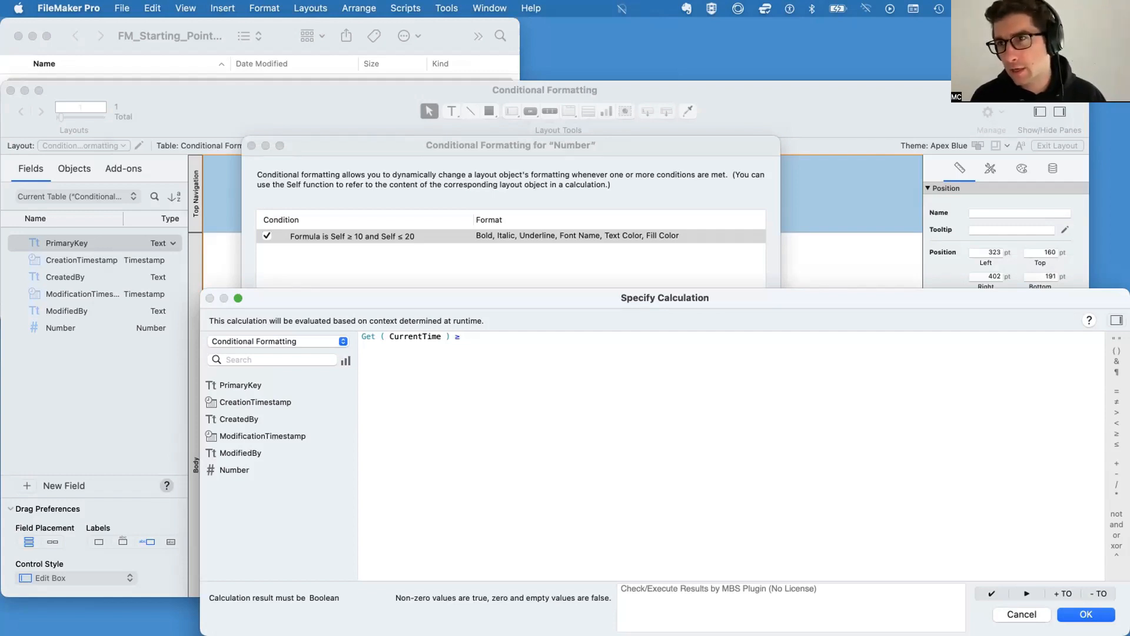
text( 1:00:00)
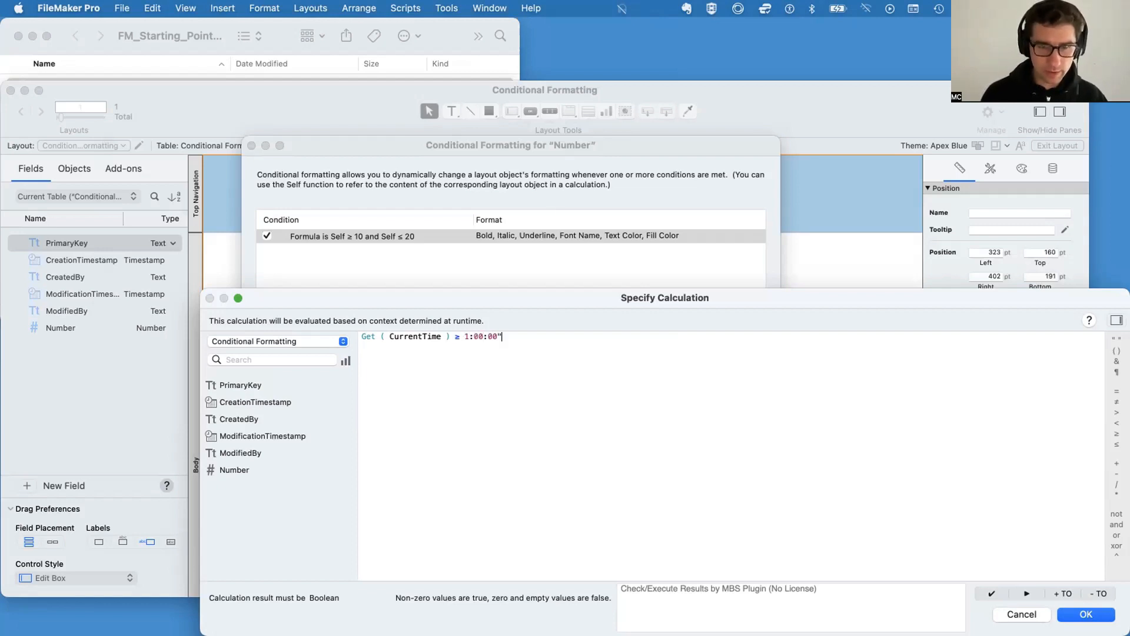
key(Left)
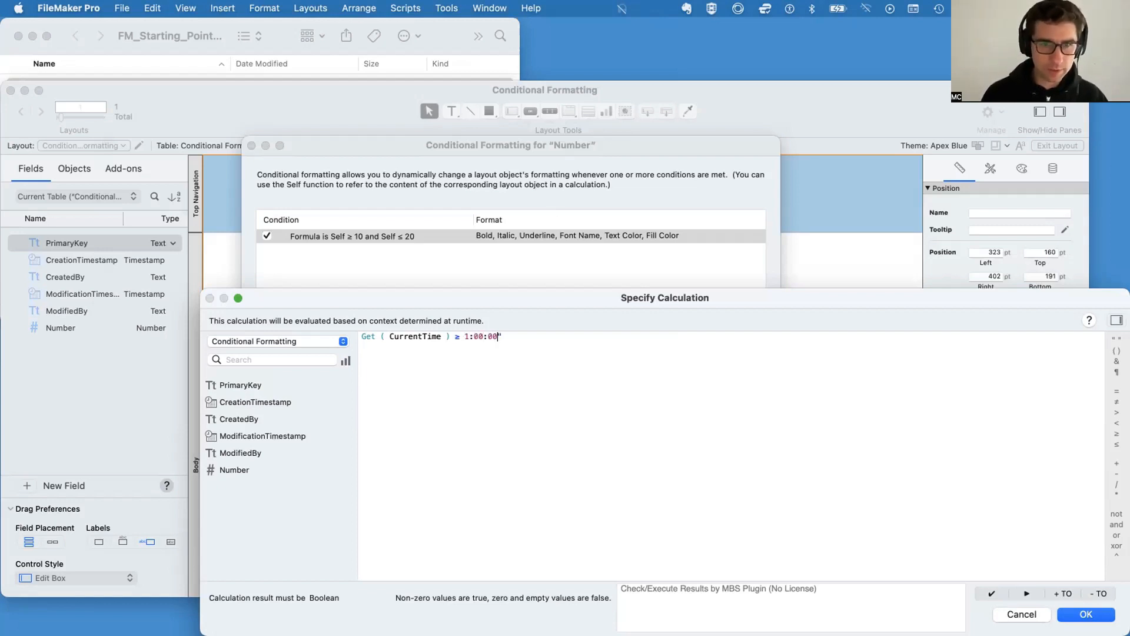
text(0)
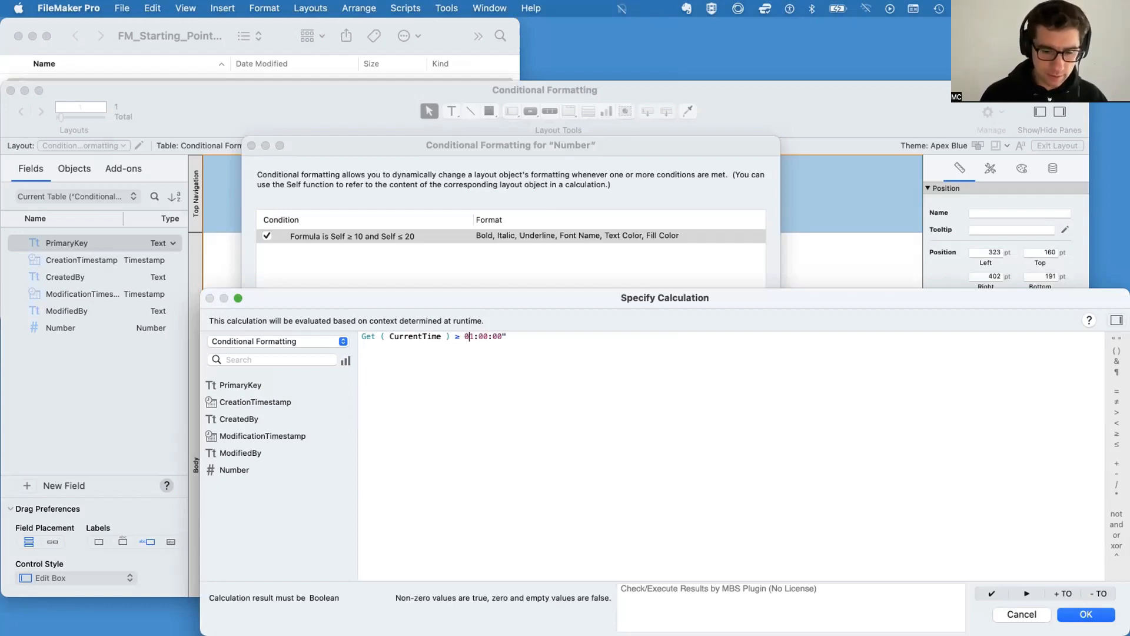
text(")
key(Return)
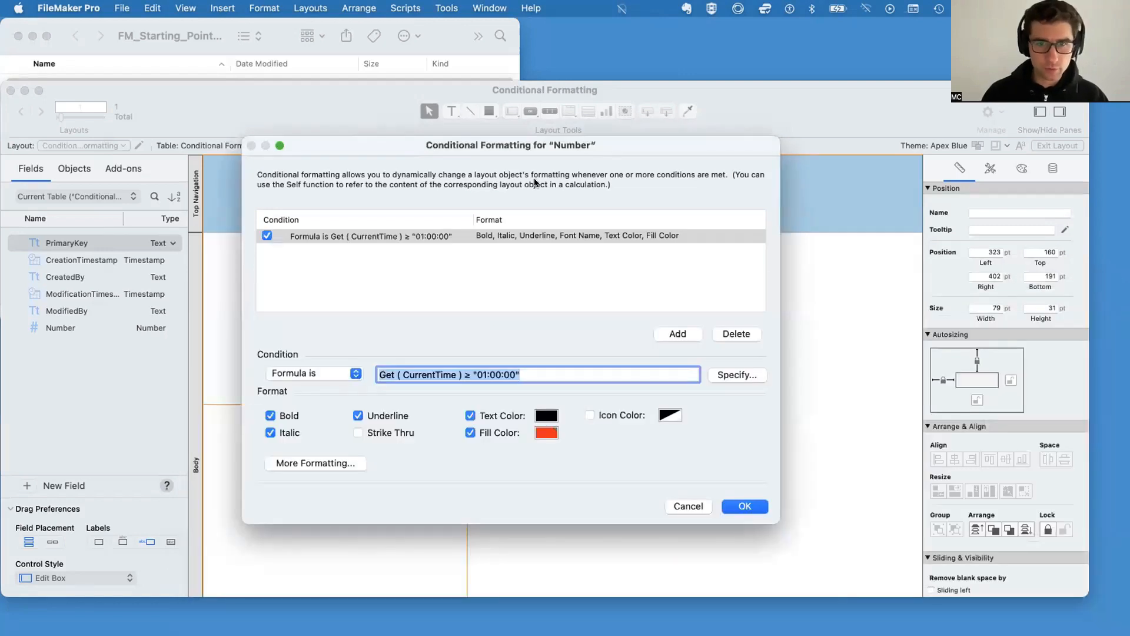
Set the condition's text color to white and fill color to black, and apply the conditional formatting
click(538, 415)
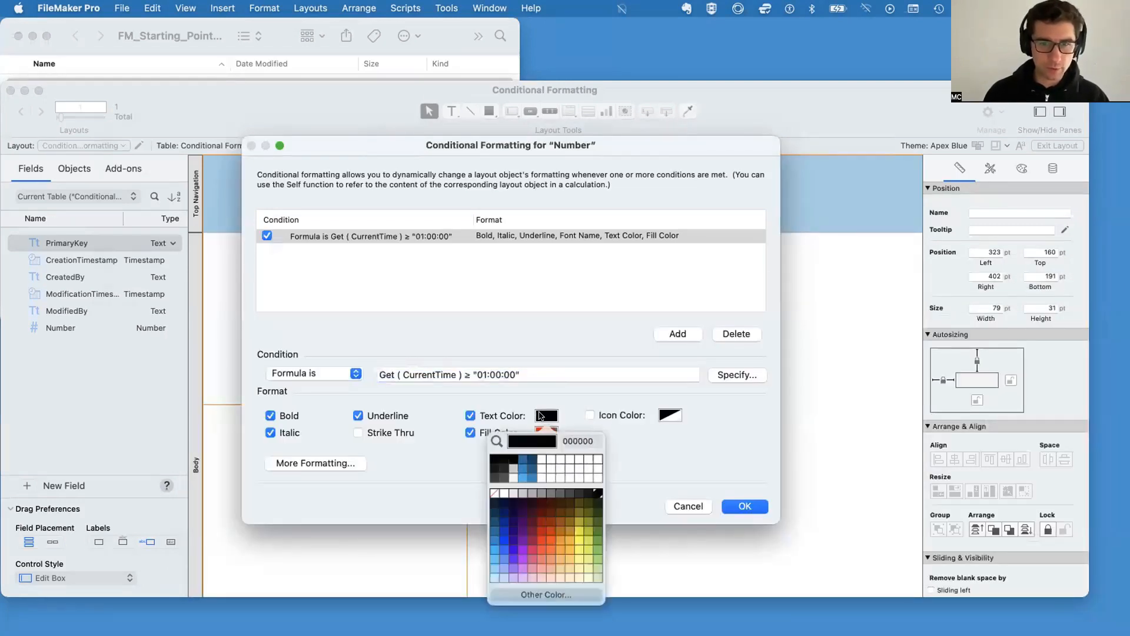
click(502, 496)
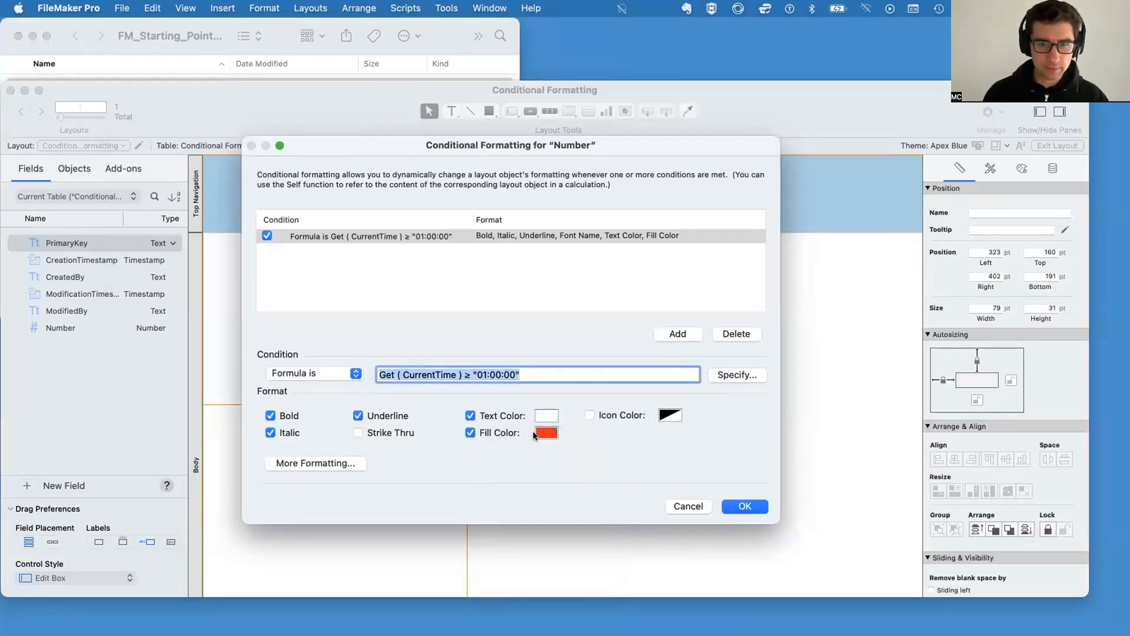
click(546, 431)
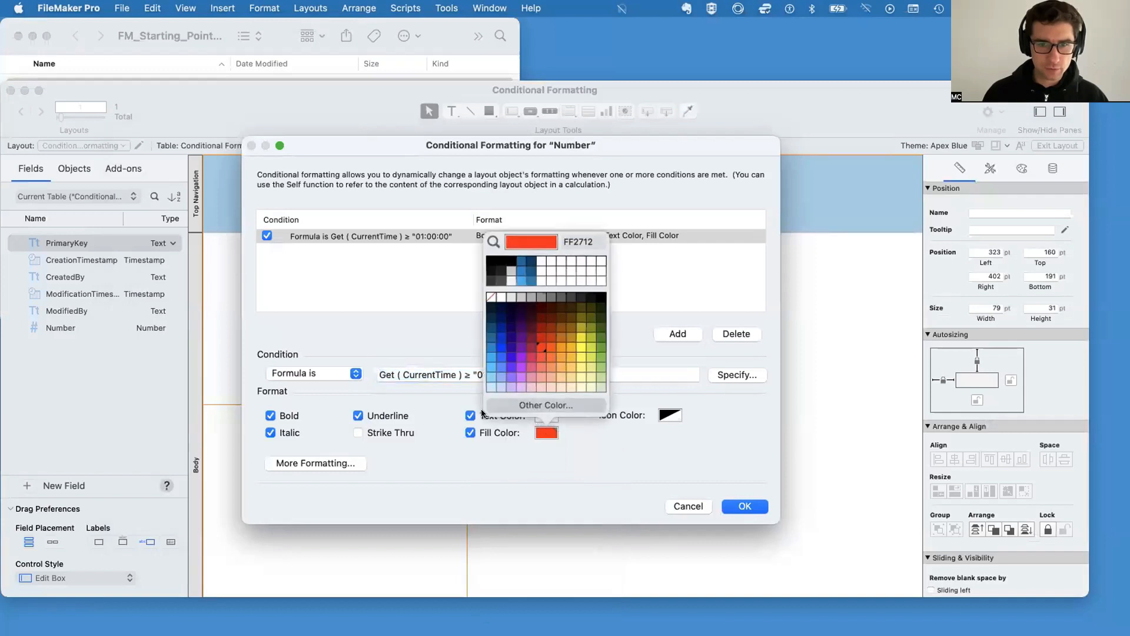
click(600, 299)
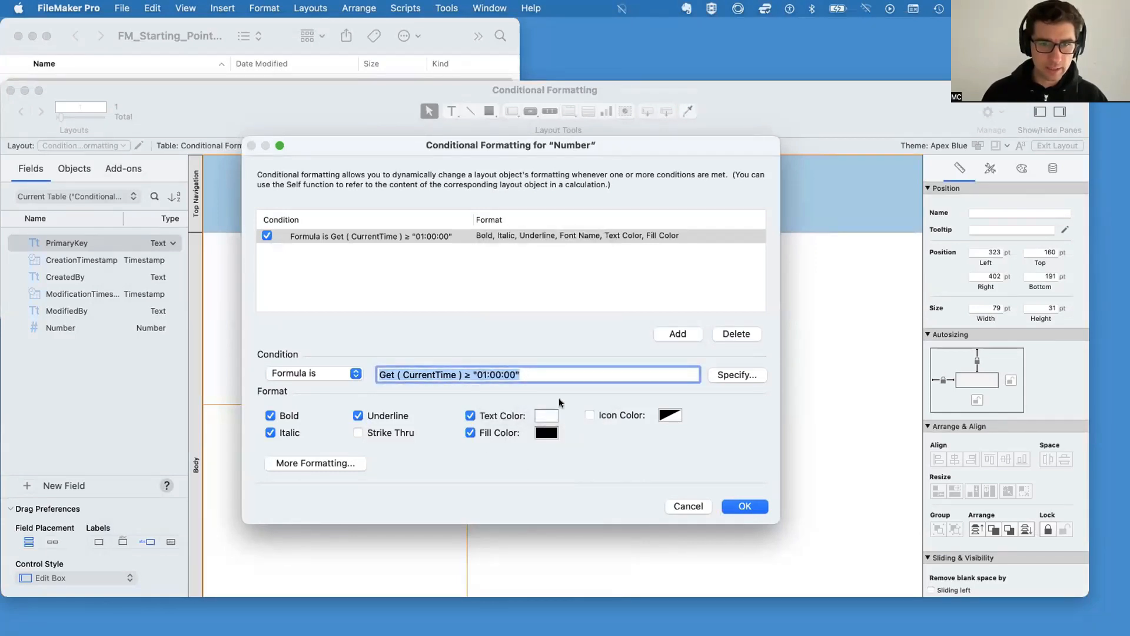
click(754, 508)
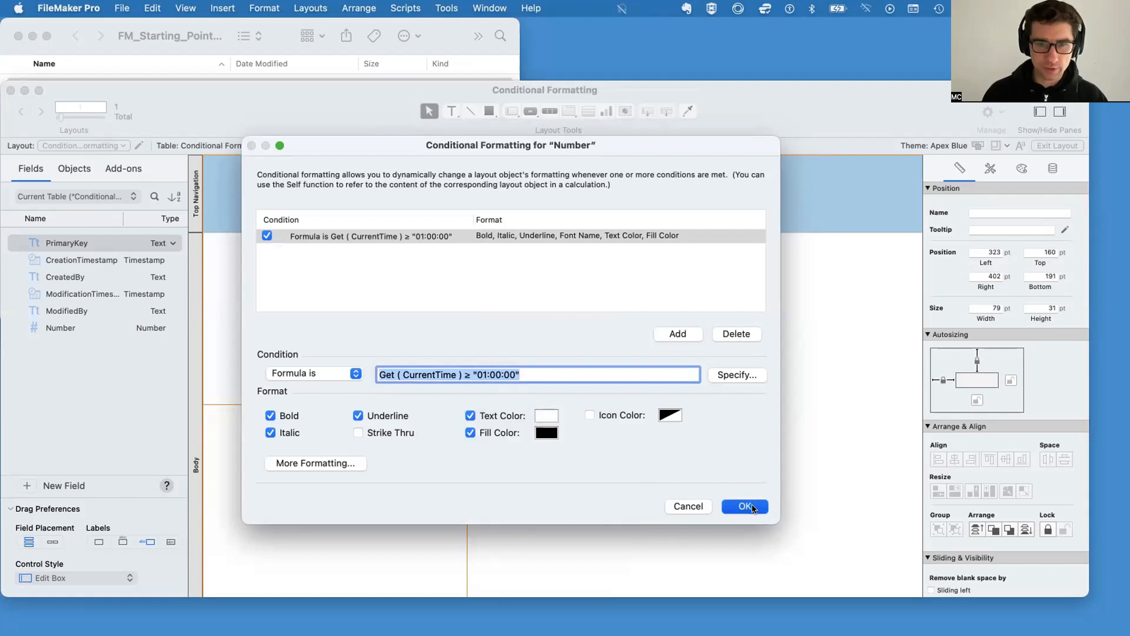
Switch to Browse mode and check the time-based formatting by entering and leaving the Number field
key(super+b)
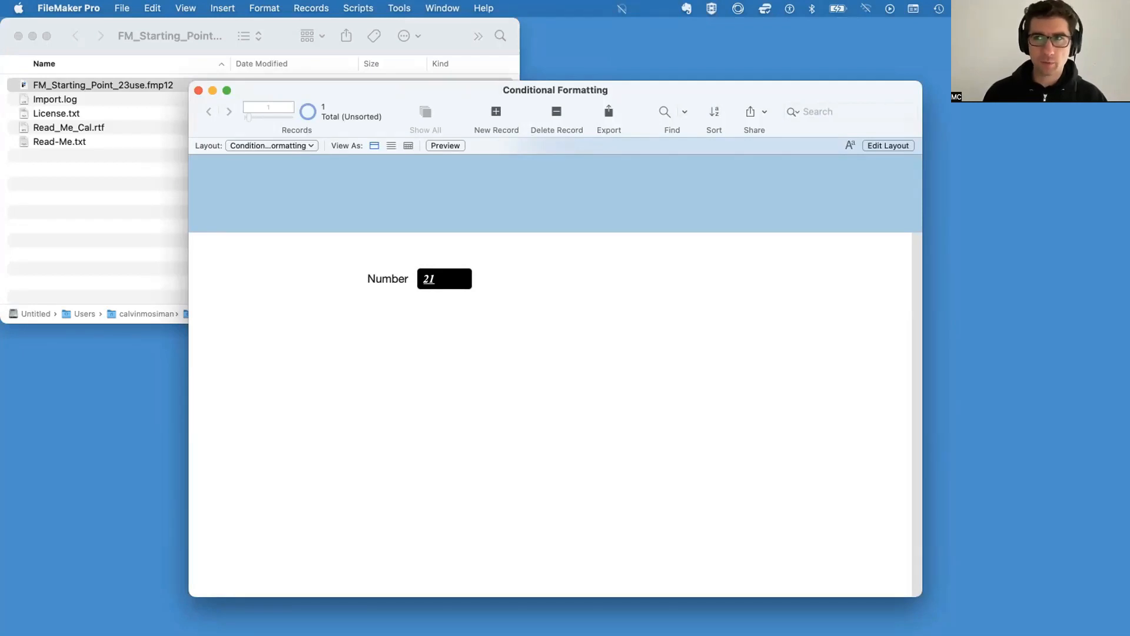
click(450, 272)
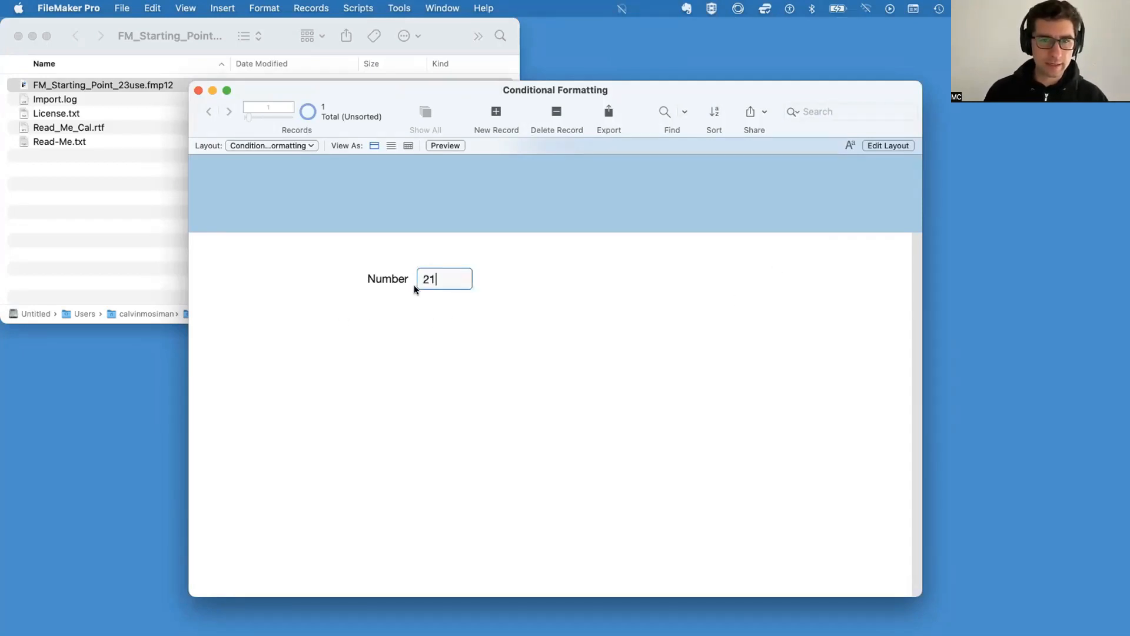
click(409, 283)
Reopen the Number field's conditional formatting in Layout mode, change the time to "02:00:00" and check it in Browse mode
key(super+l)
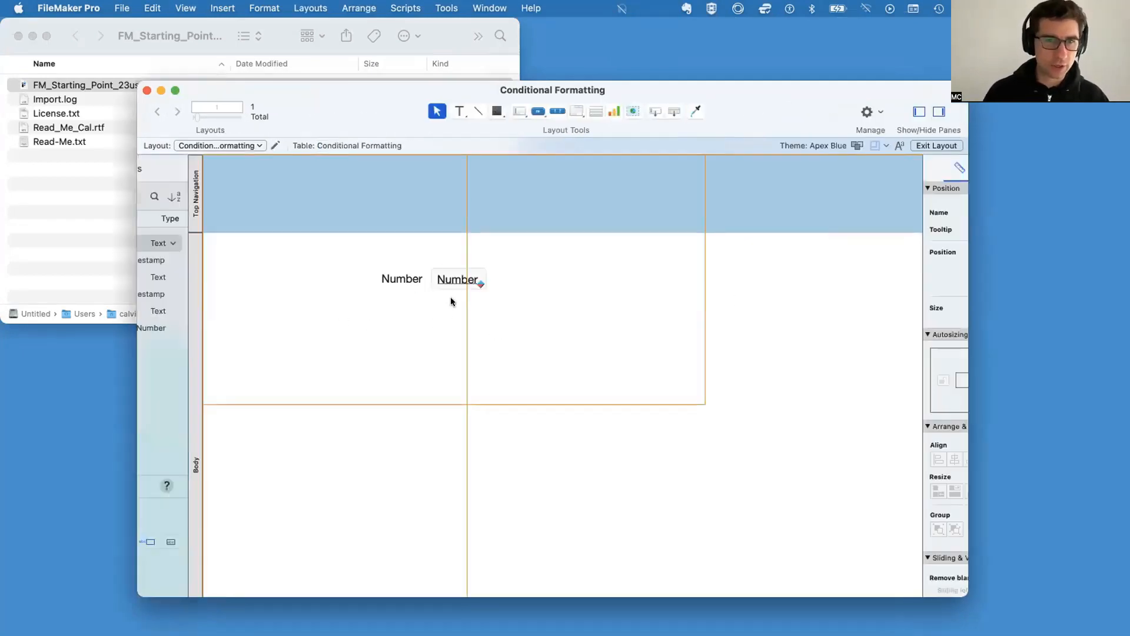
click(465, 277)
right_click(468, 274)
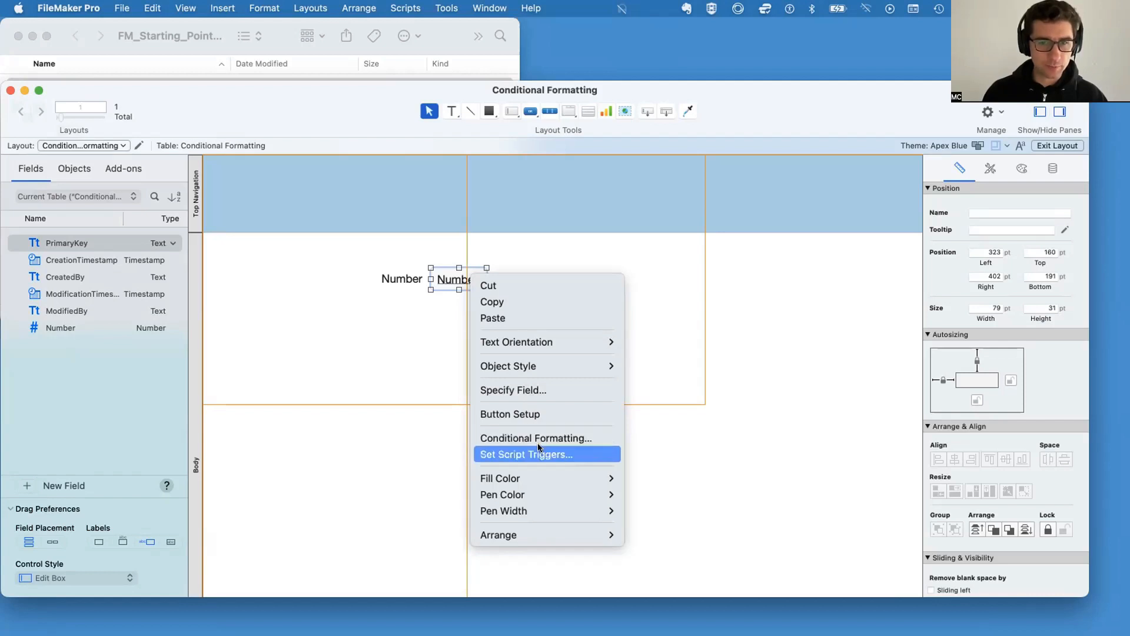
click(427, 458)
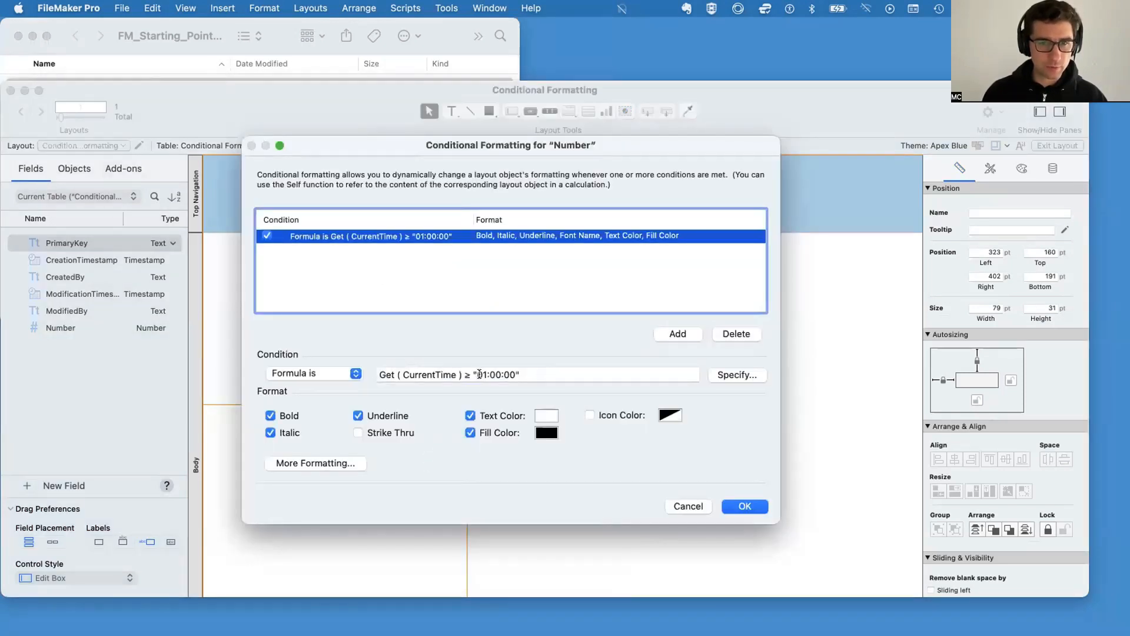
click(483, 375)
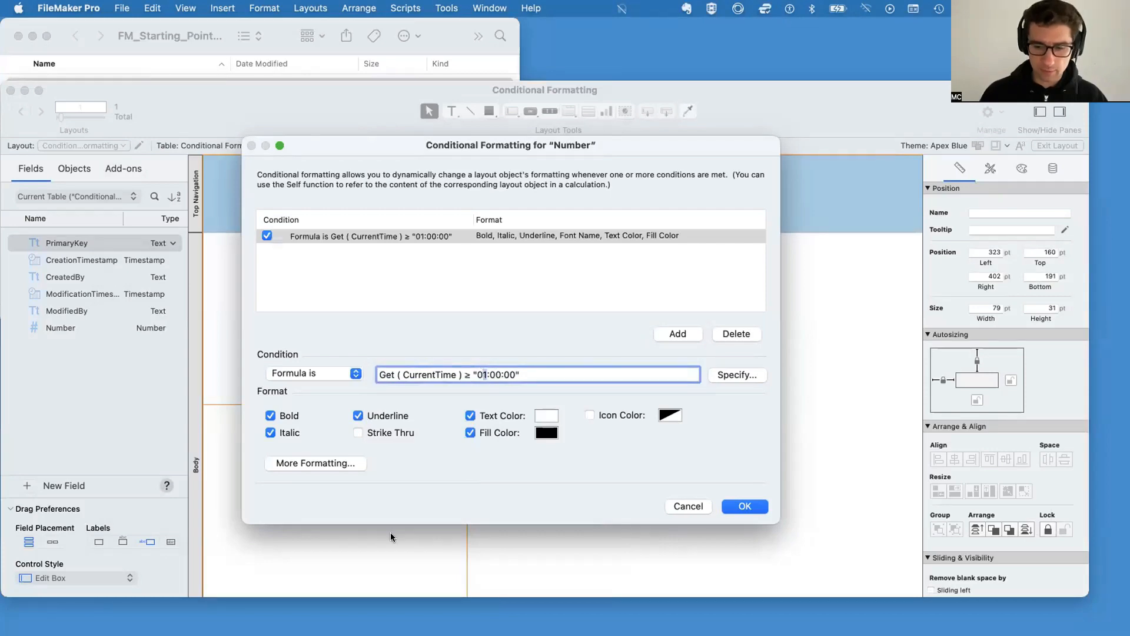
key(Delete)
text(2)
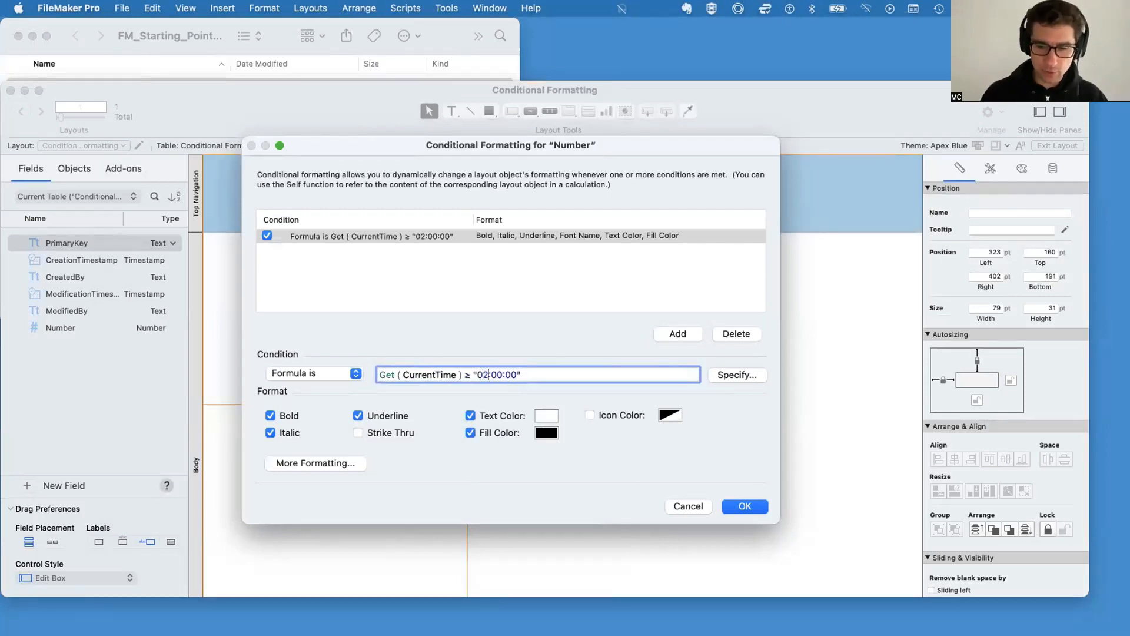
key(Return)
key(super+b)
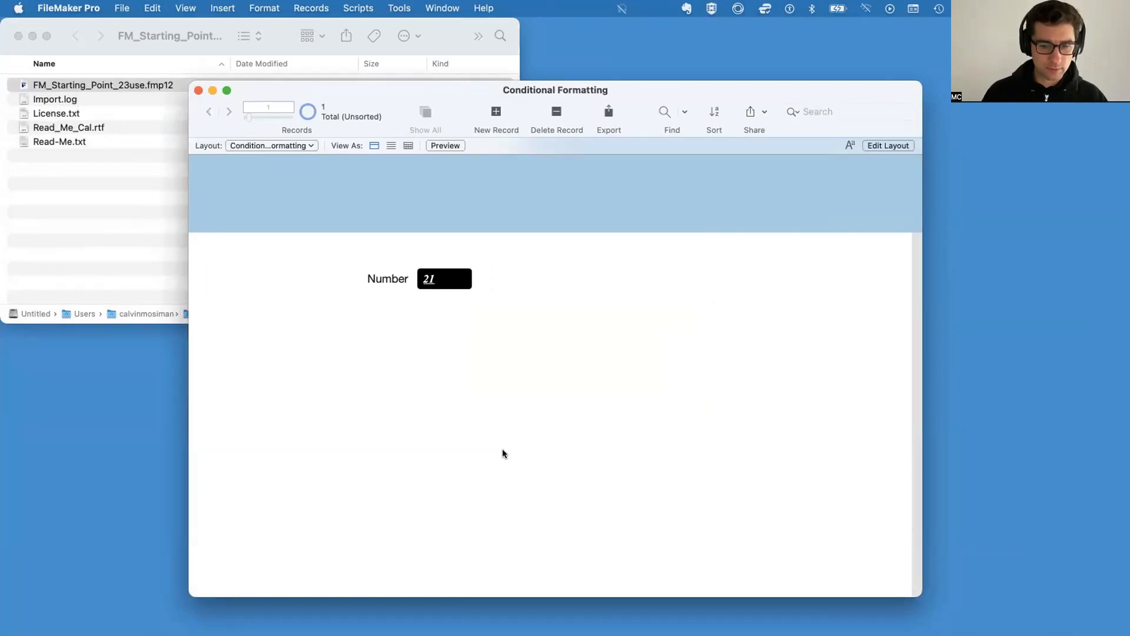
Wrap the condition's time value as GetAsTime ( "02:00:00" ), check the Number field in Browse mode and return to Layout mode
key(super+l)
click(469, 285)
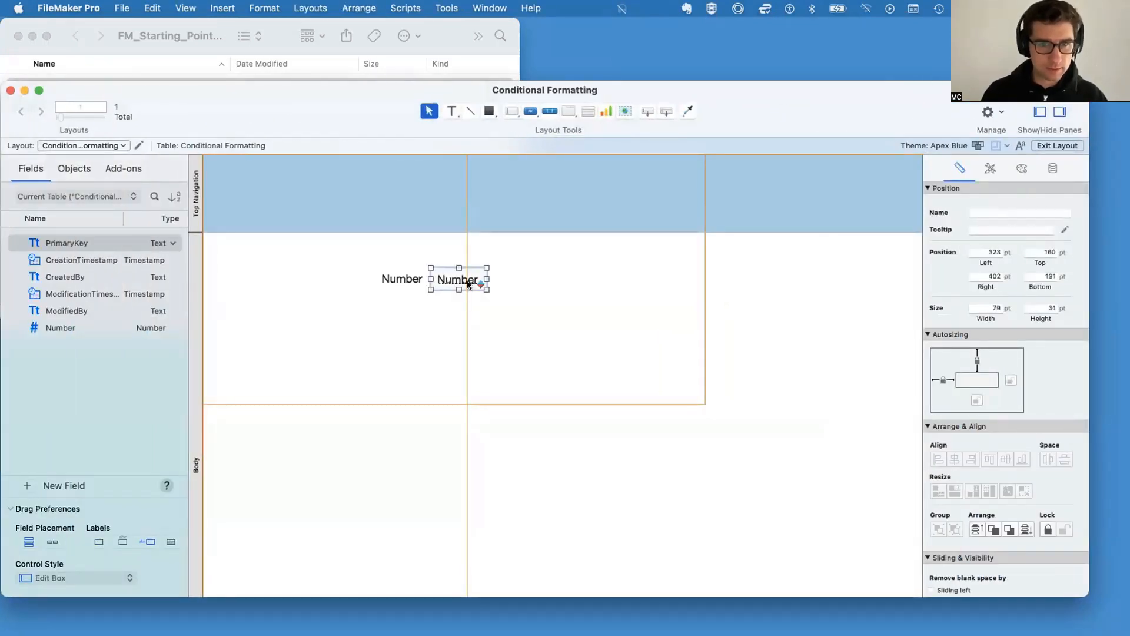
right_click(469, 284)
click(514, 446)
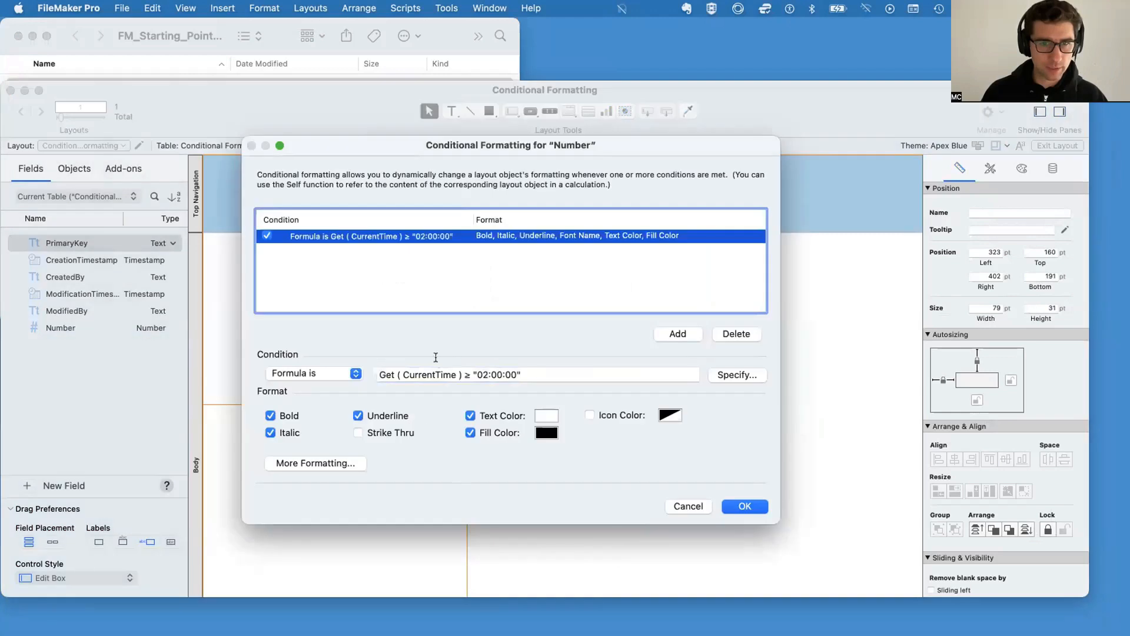
double_click(506, 375)
click(472, 375)
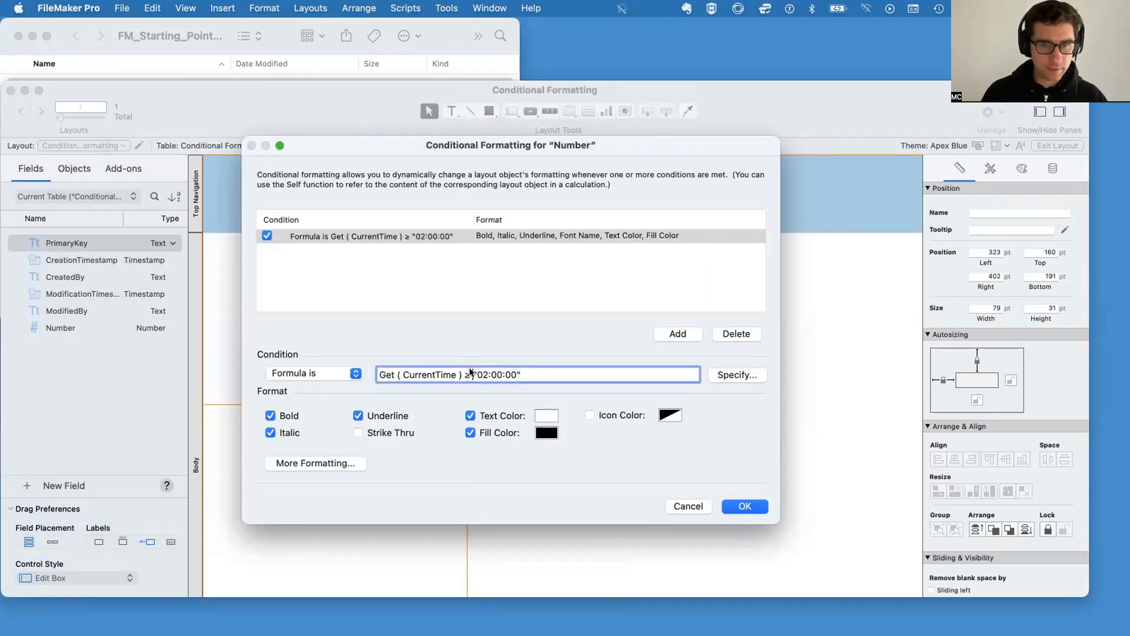
text(getastime )
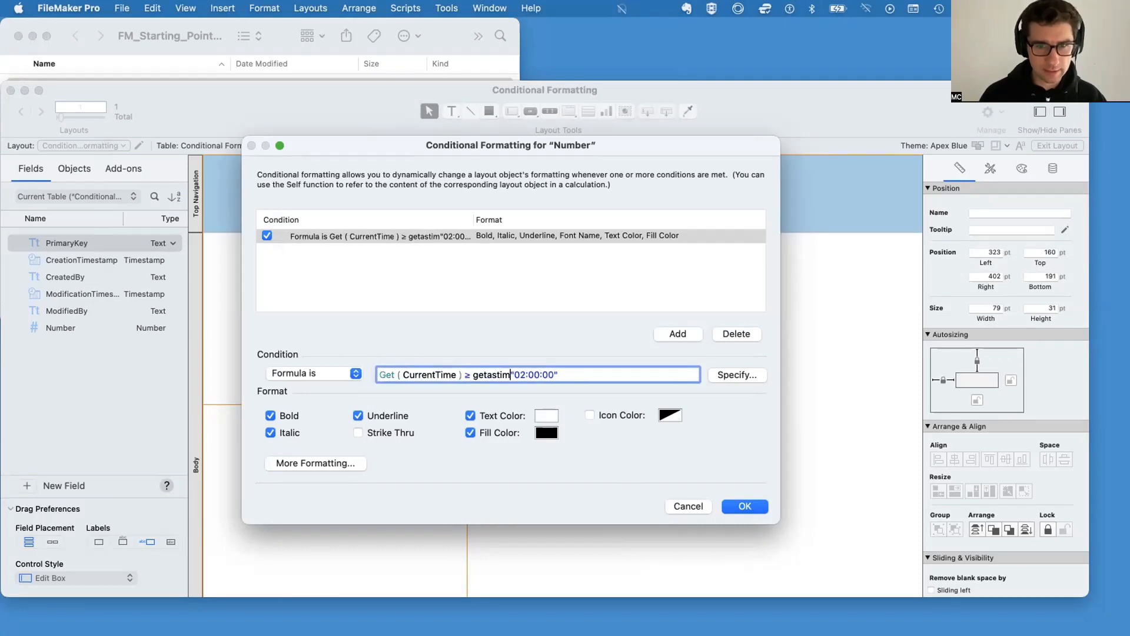
text(()
key(super+Right)
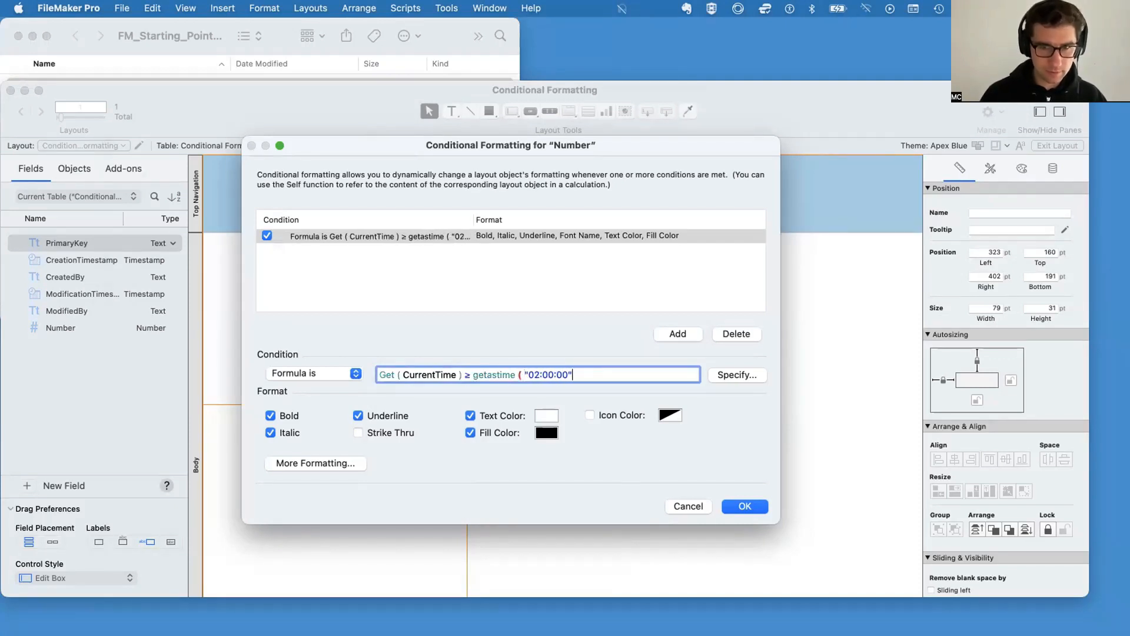
text())
key(Return)
key(super+b)
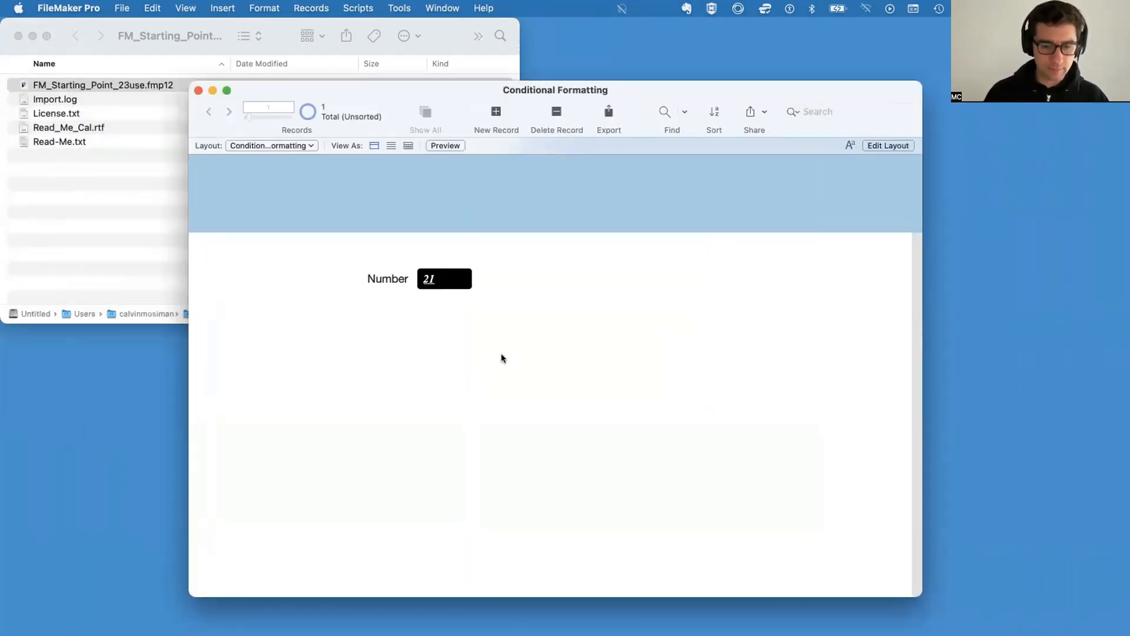
key(super+l)
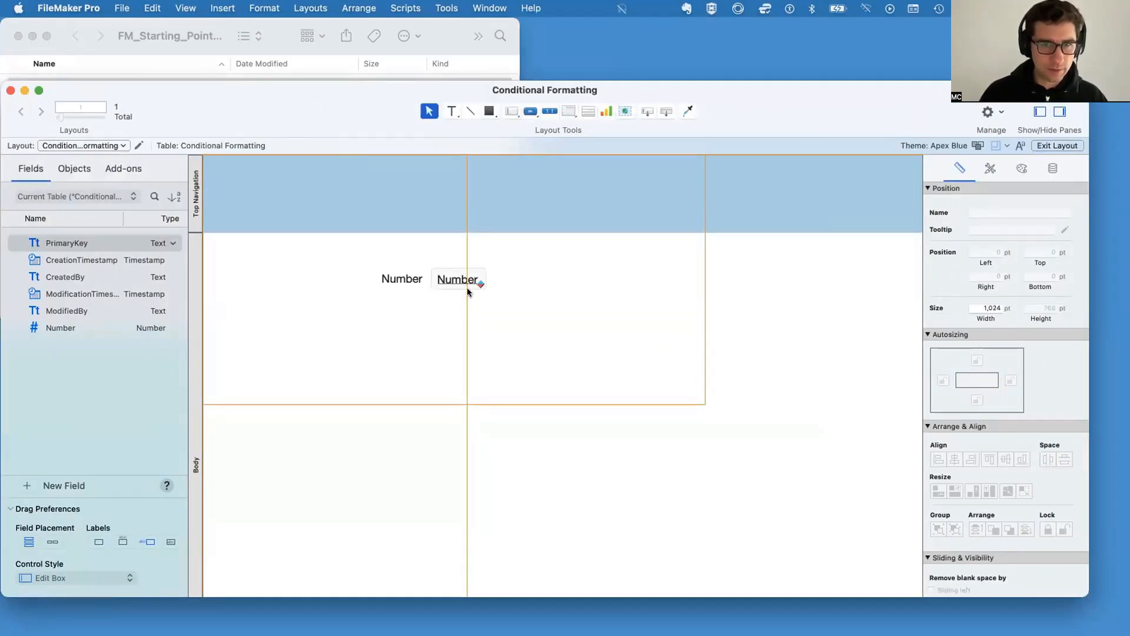
click(466, 279)
right_click(467, 279)
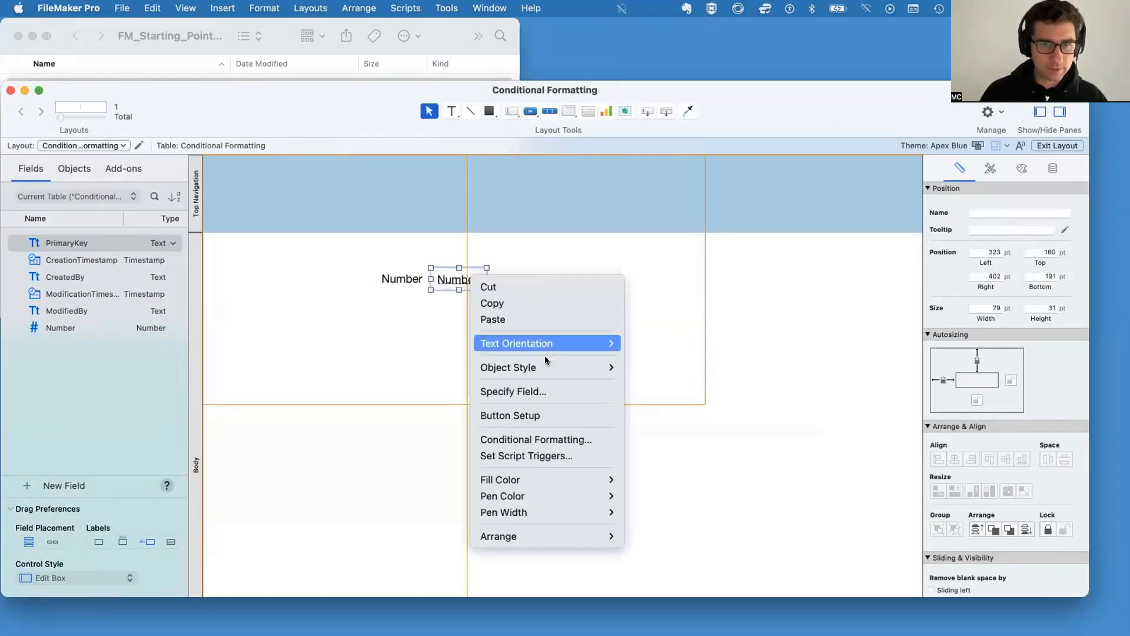
click(573, 443)
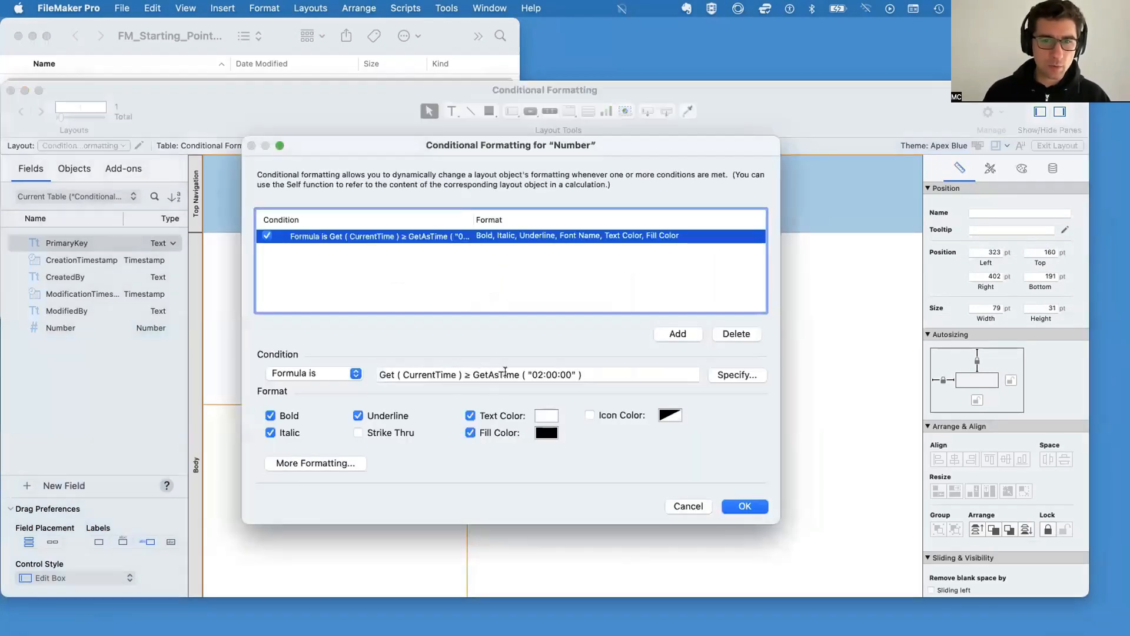
click(504, 374)
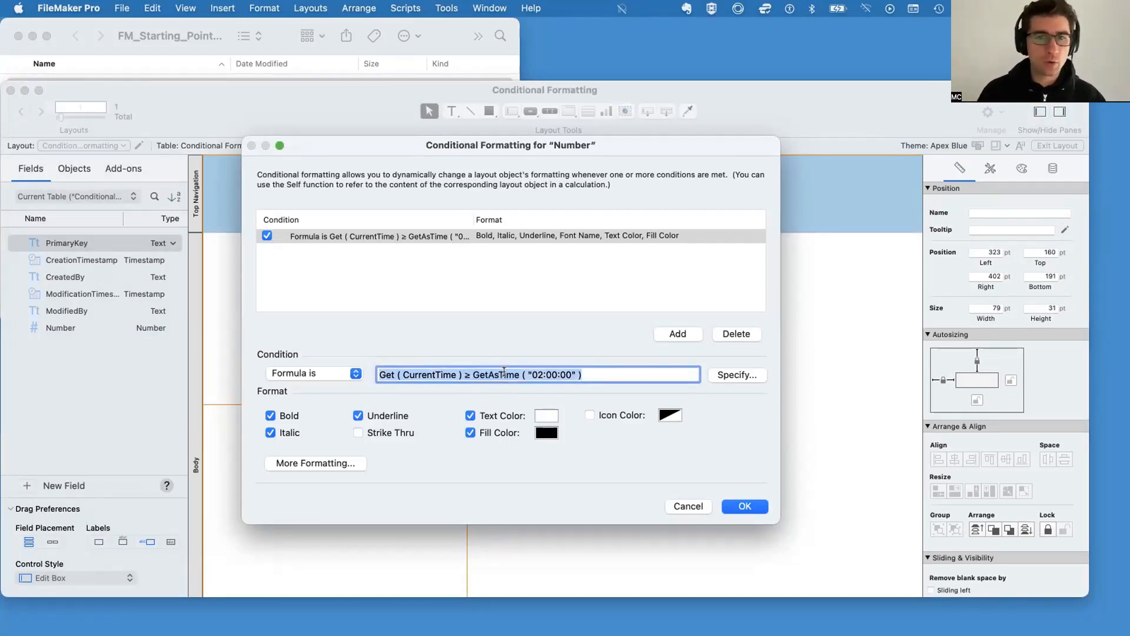
click(472, 374)
drag(472, 374, 669, 377)
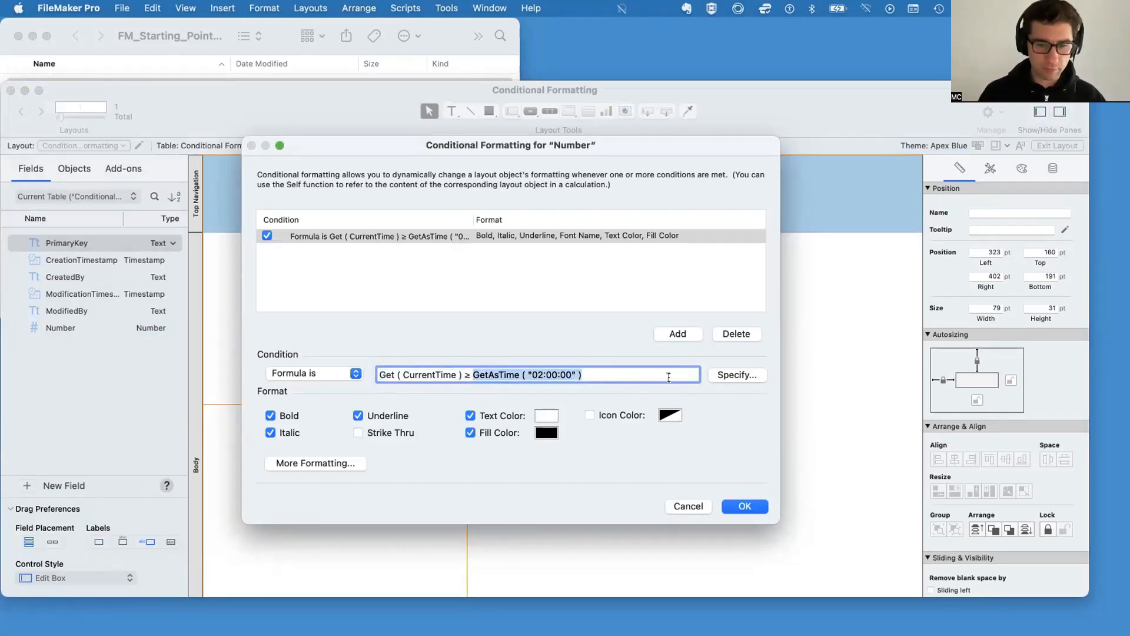
key(BackSpace)
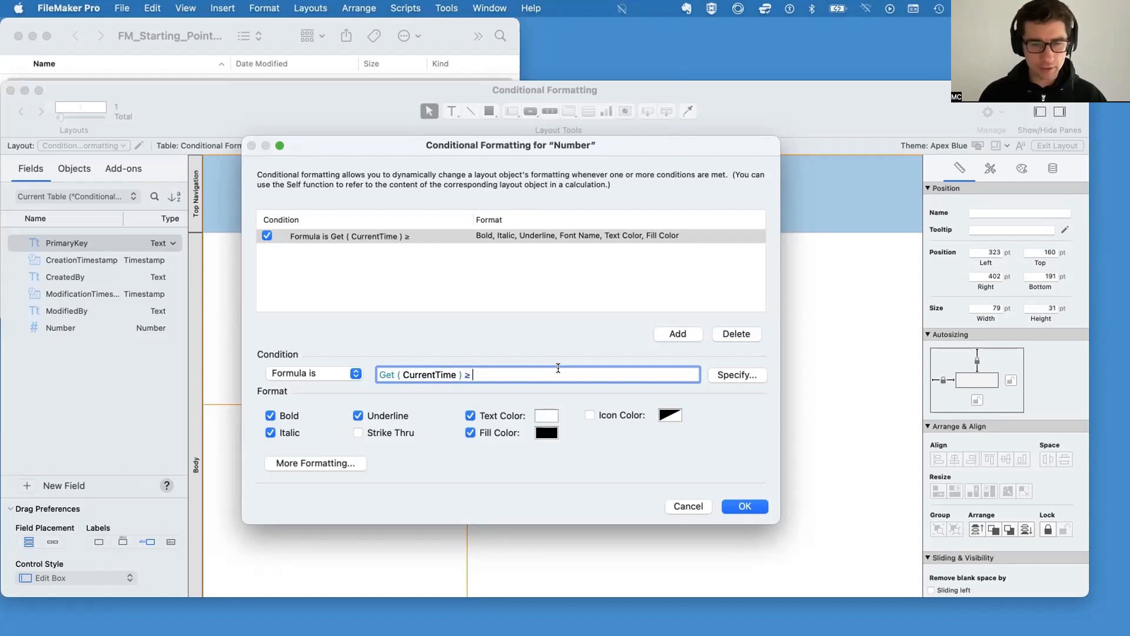
click(687, 507)
right_click(454, 281)
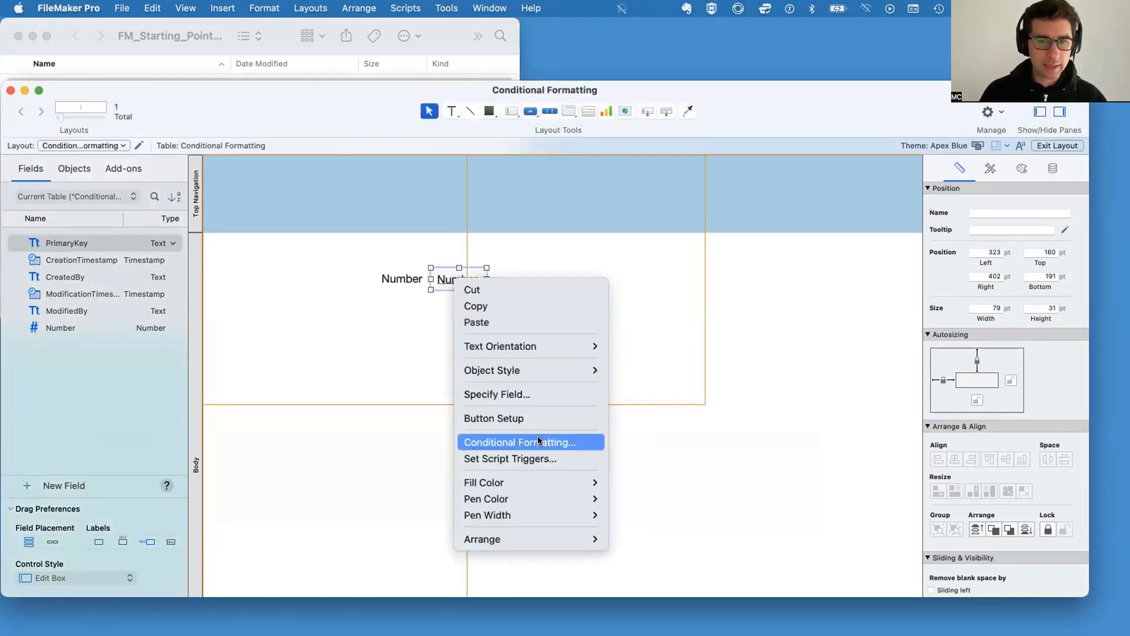
click(415, 367)
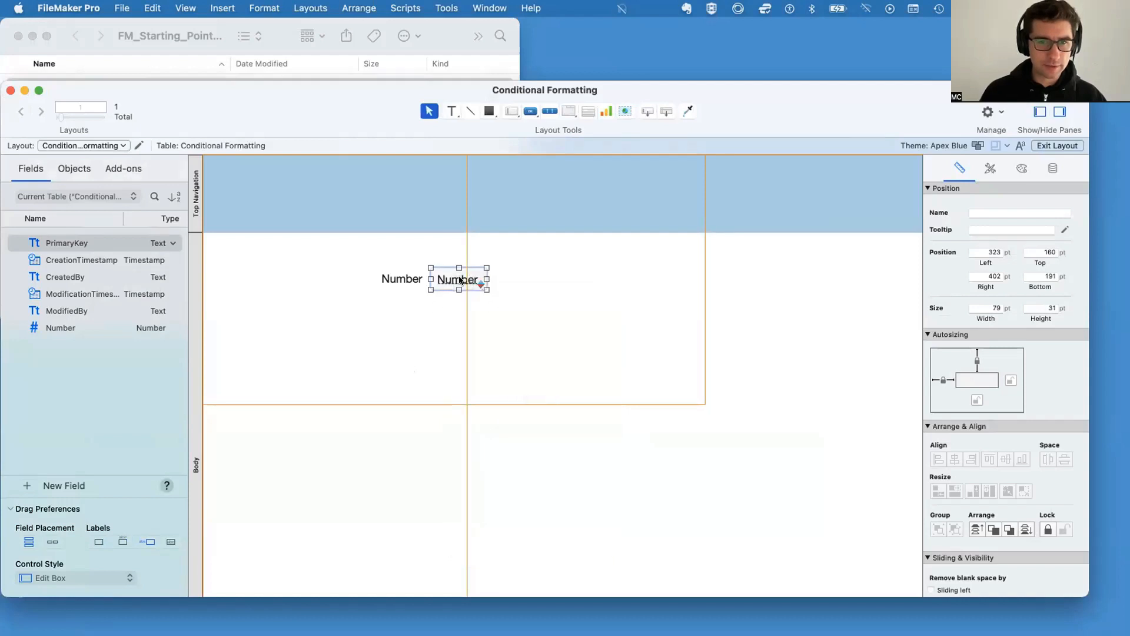
Move the existing Number field and its label to the right of the layout and place a new labelled Number field near their old position
key(Tab)
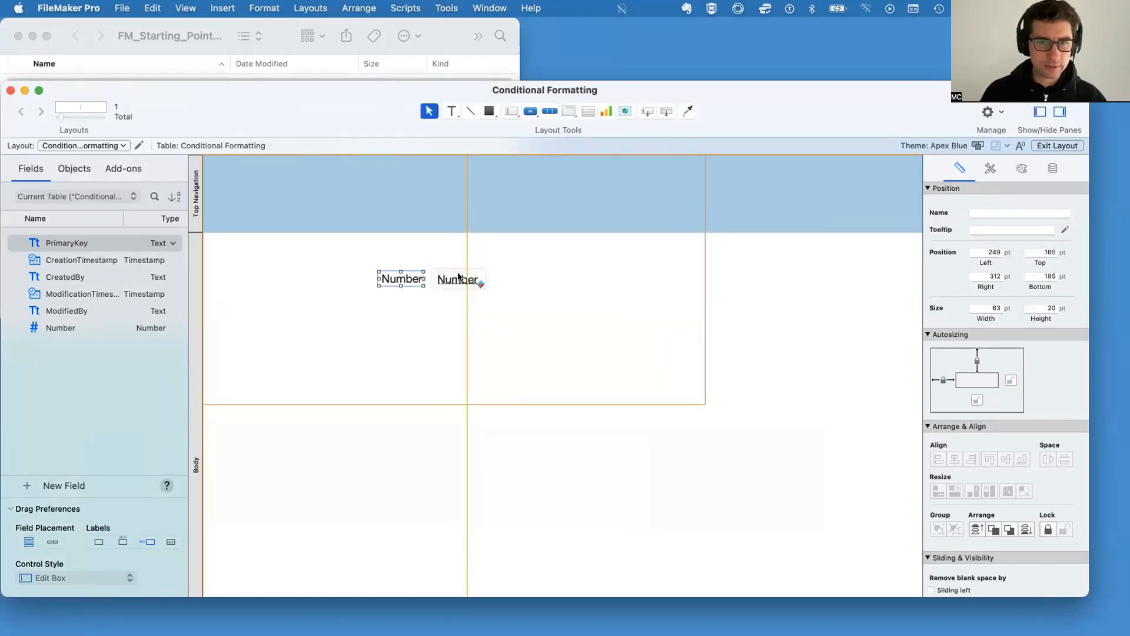
shift+click(458, 279)
drag(459, 279, 799, 264)
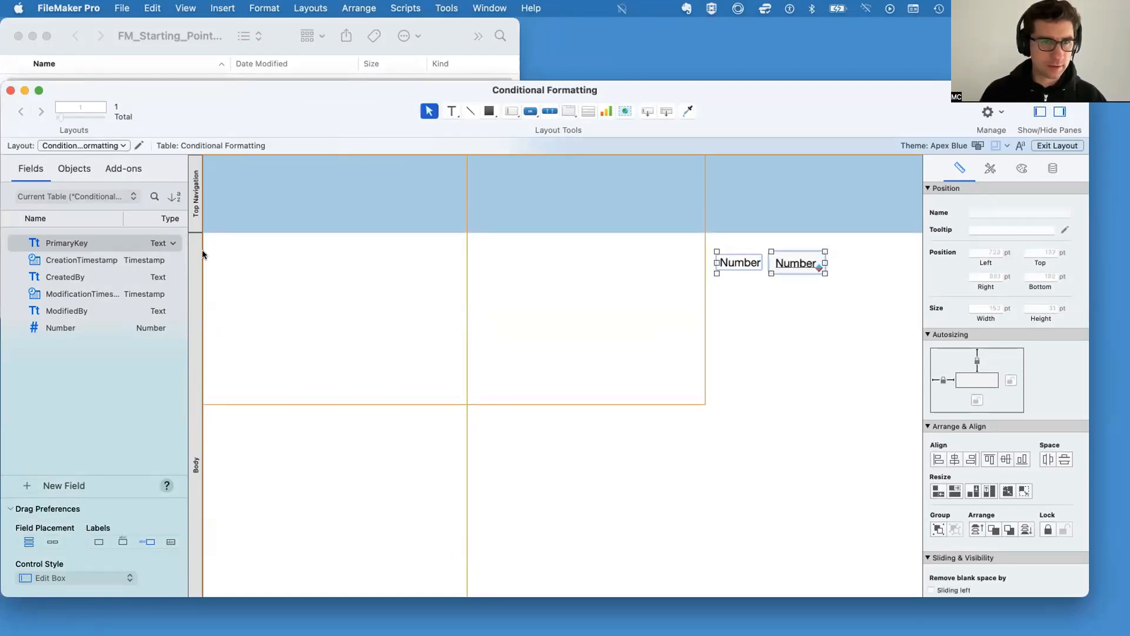
drag(89, 326, 461, 264)
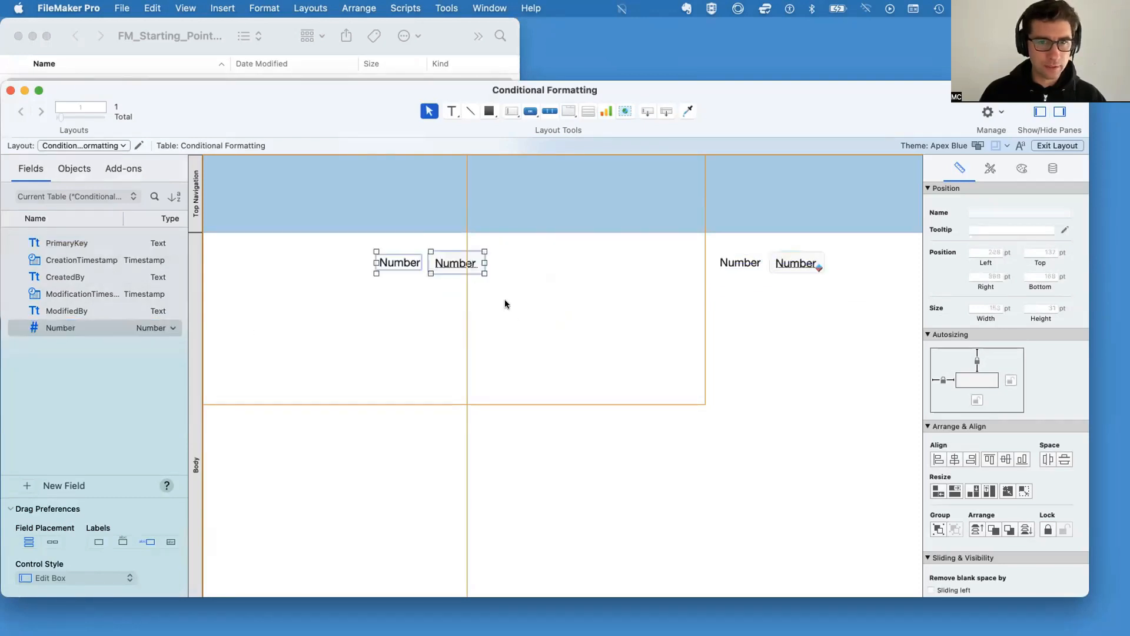
Open conditional formatting for the new Number field and add a condition for values greater than or equal to 50
click(522, 320)
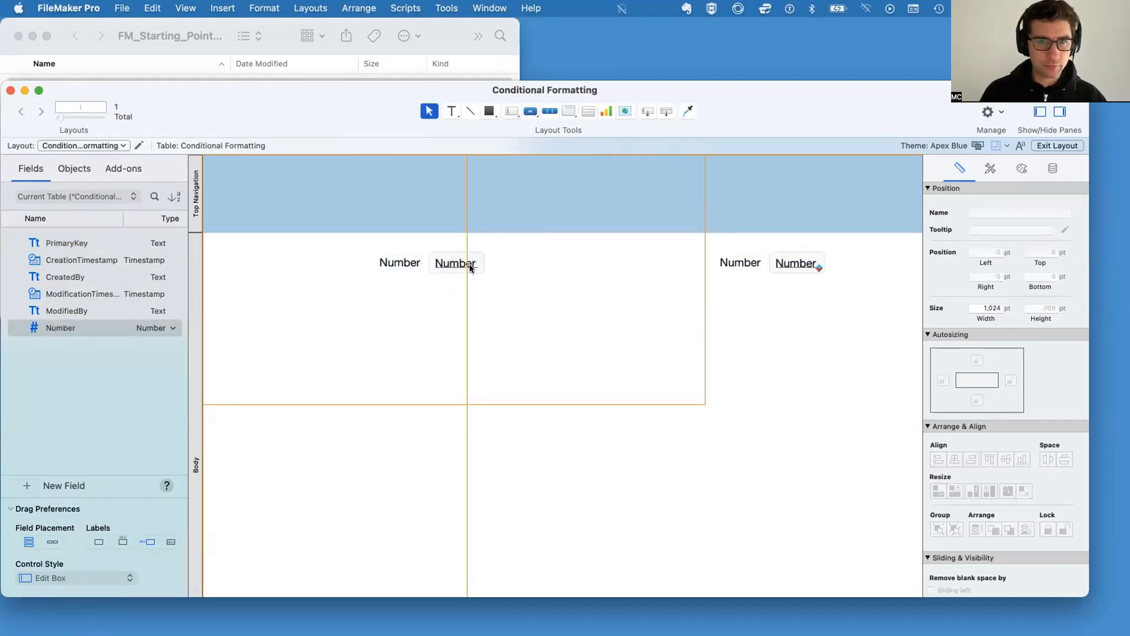
right_click(465, 264)
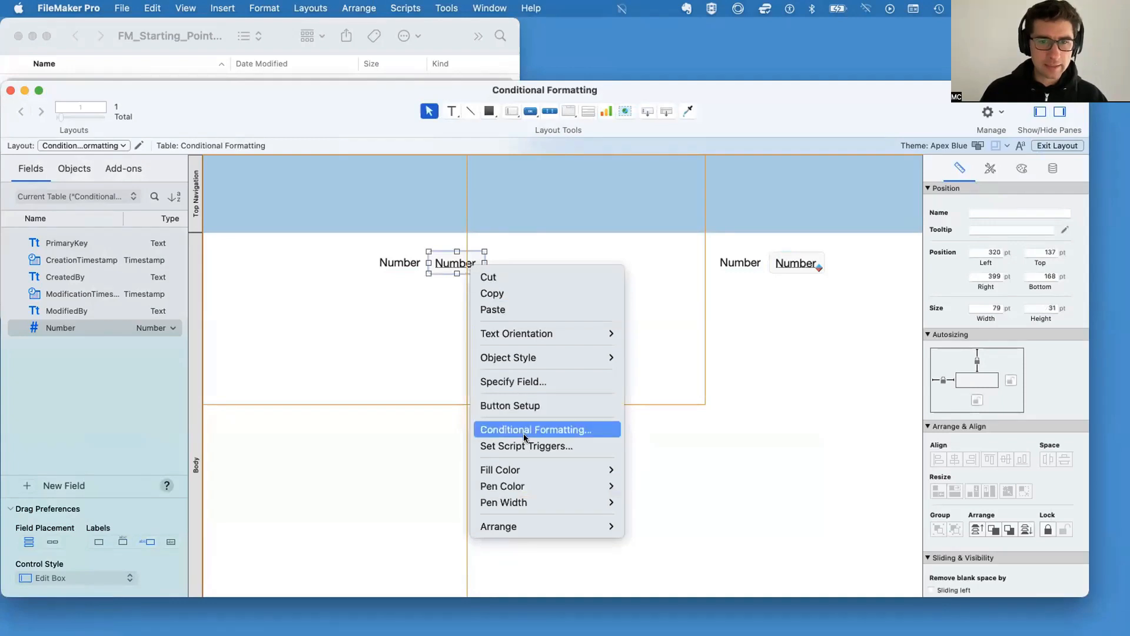
click(527, 434)
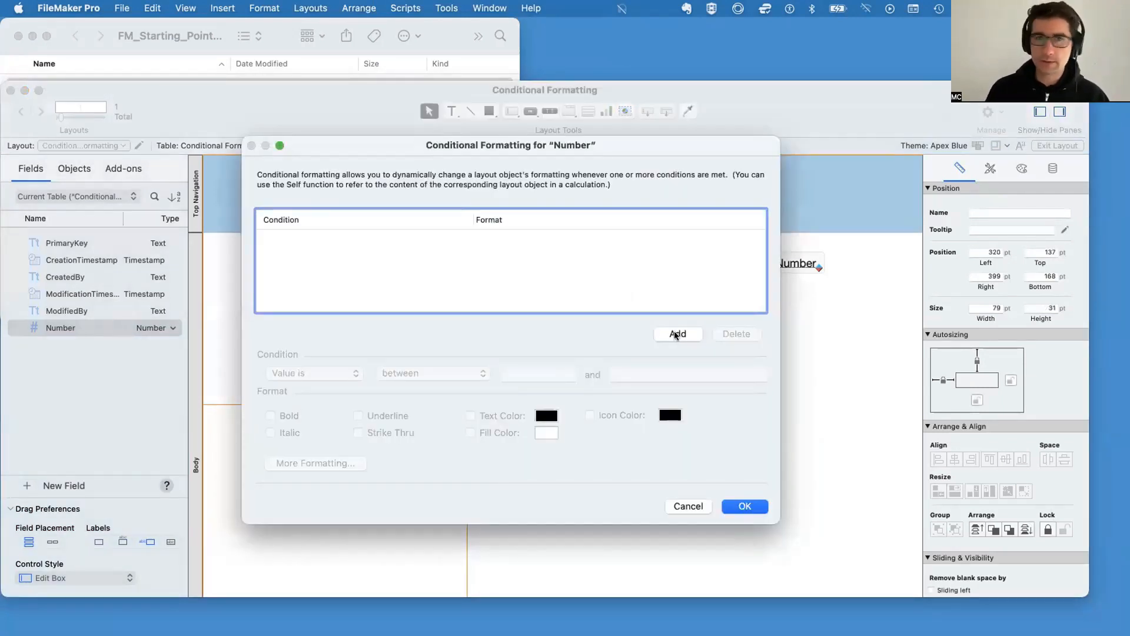
click(677, 334)
click(330, 372)
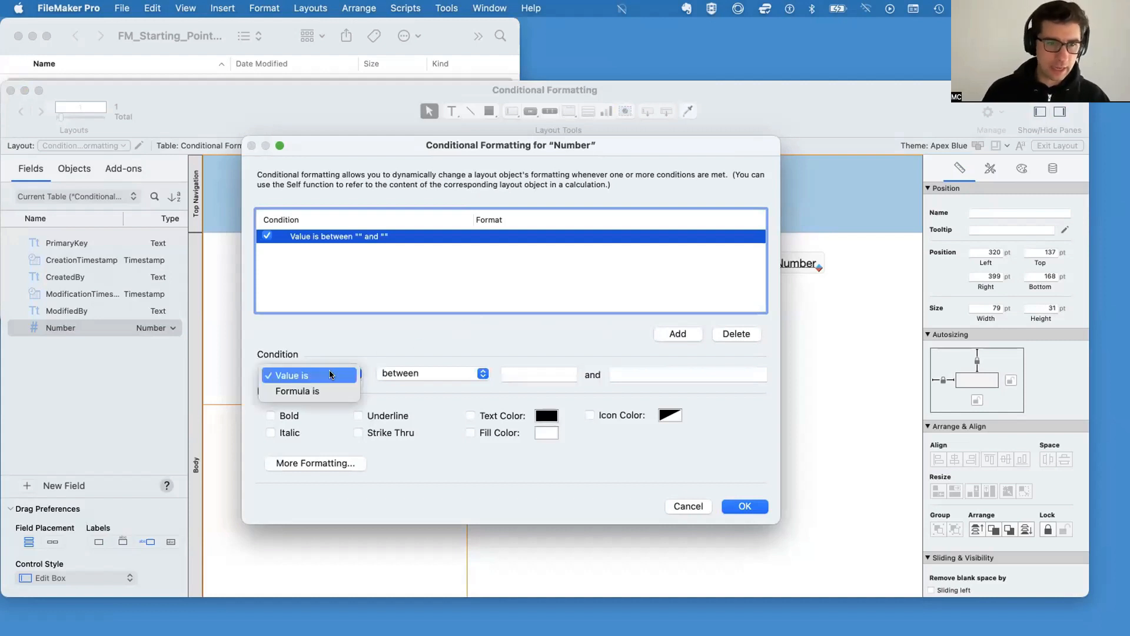
click(327, 375)
click(434, 374)
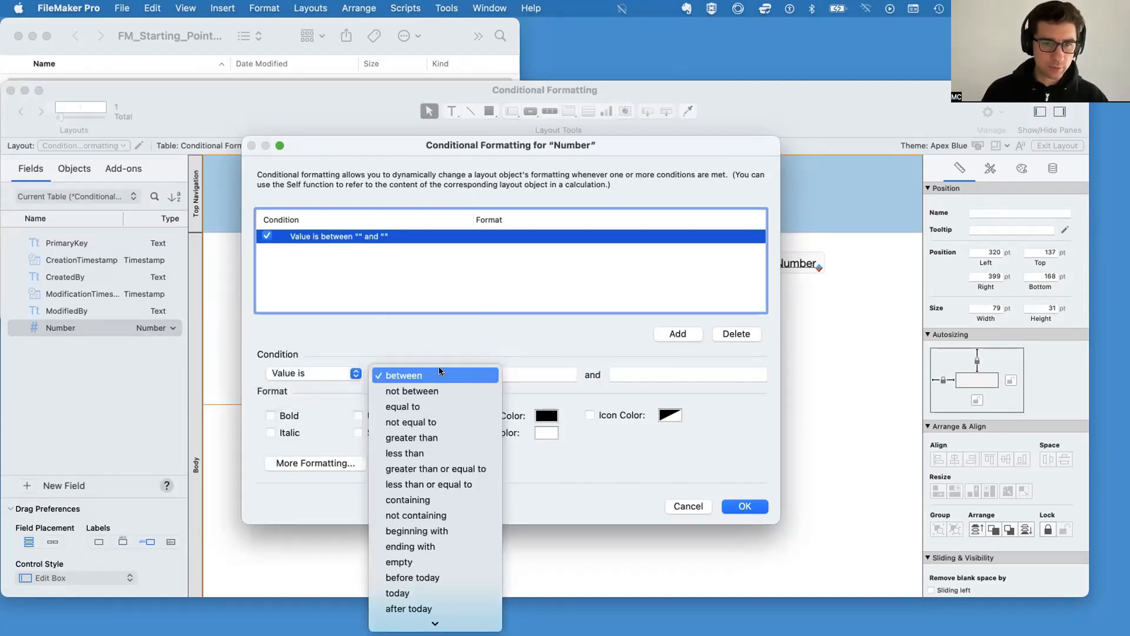
click(433, 437)
click(417, 378)
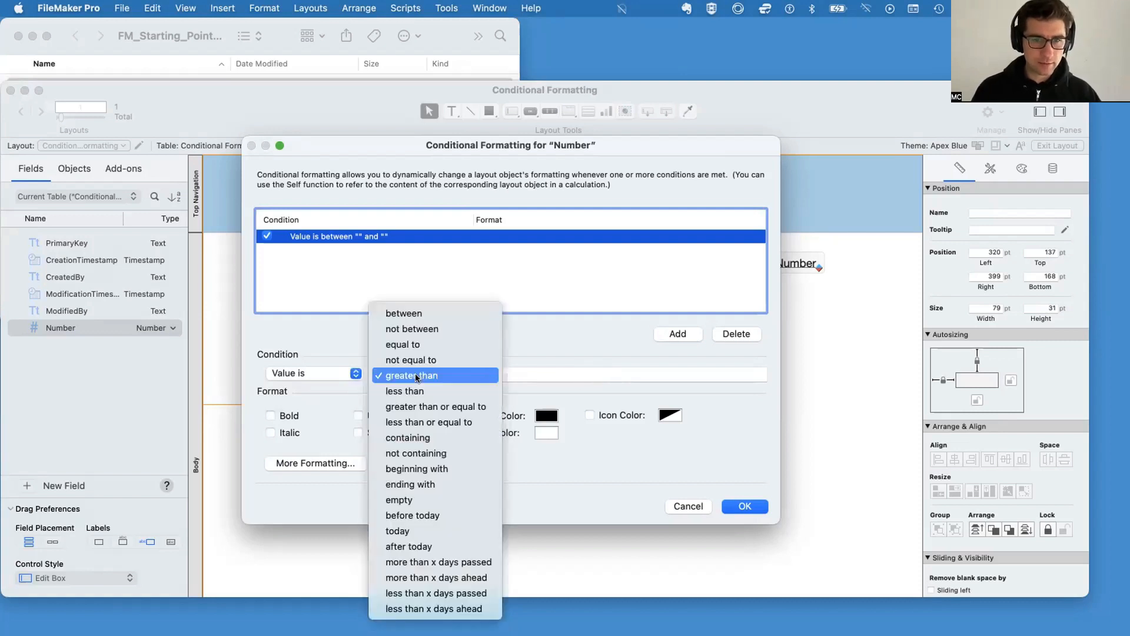
click(437, 406)
click(522, 371)
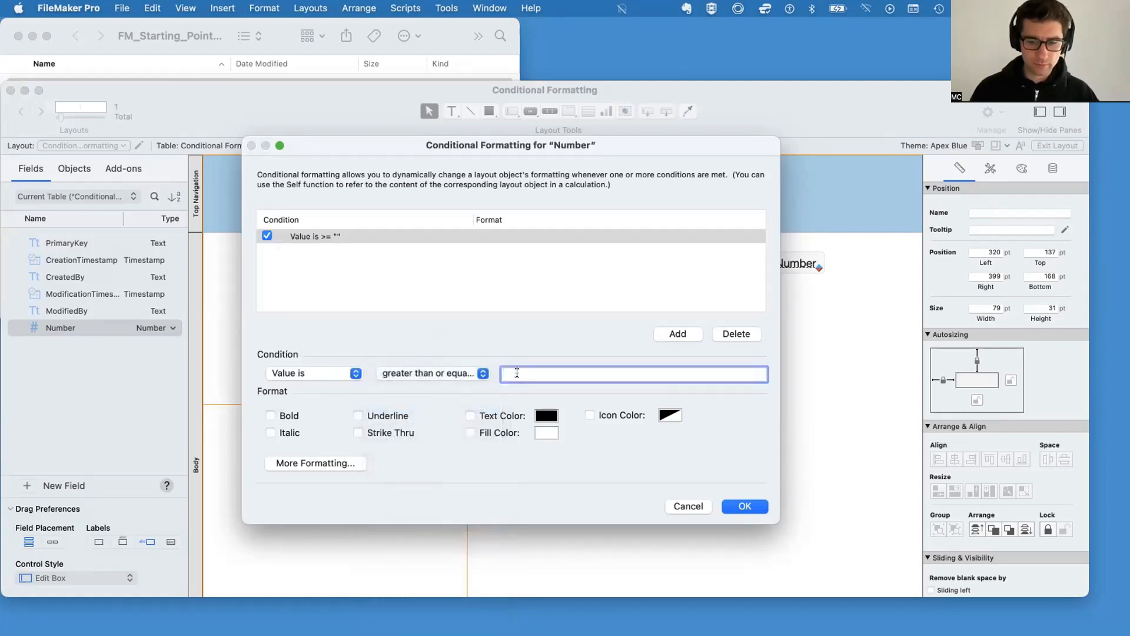
text(50)
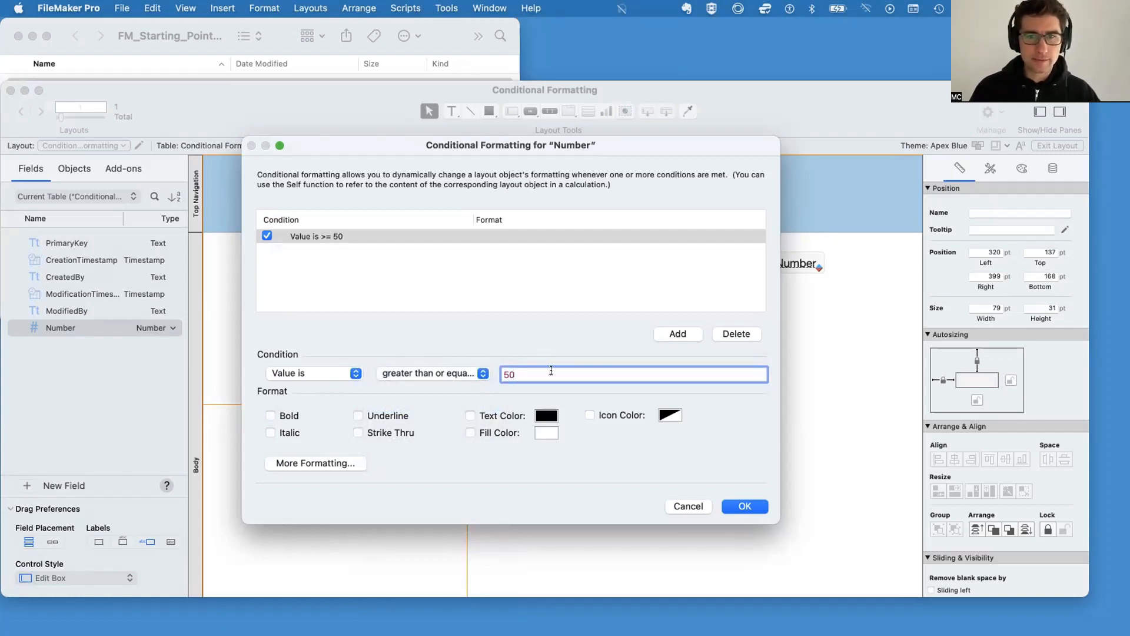
Add a second condition for values greater than or equal to 75
click(670, 336)
click(302, 372)
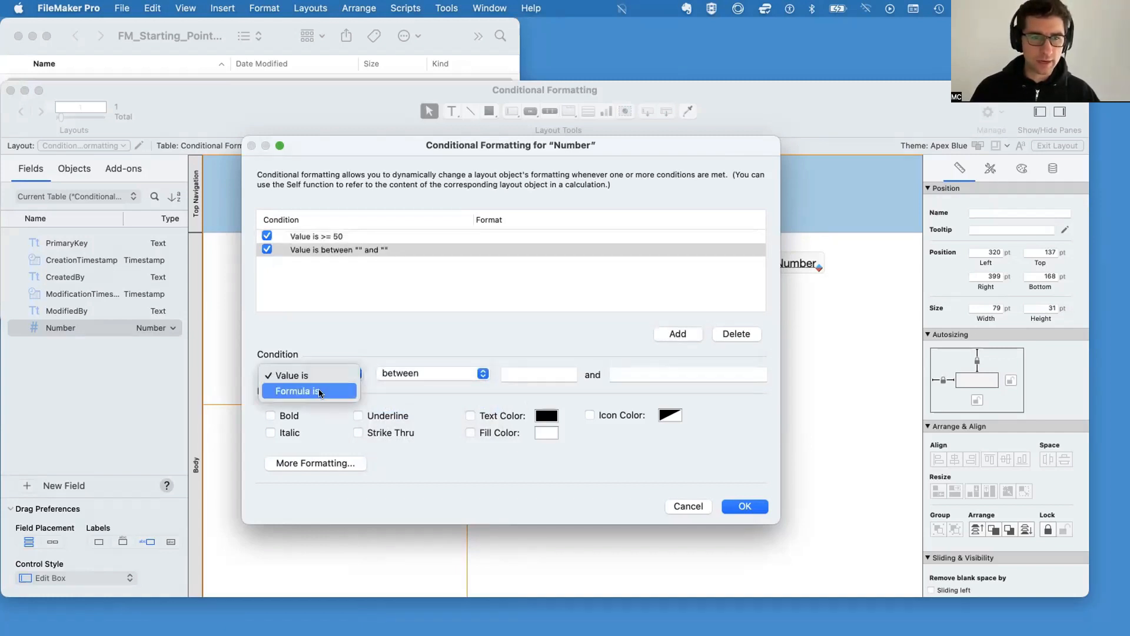
click(318, 393)
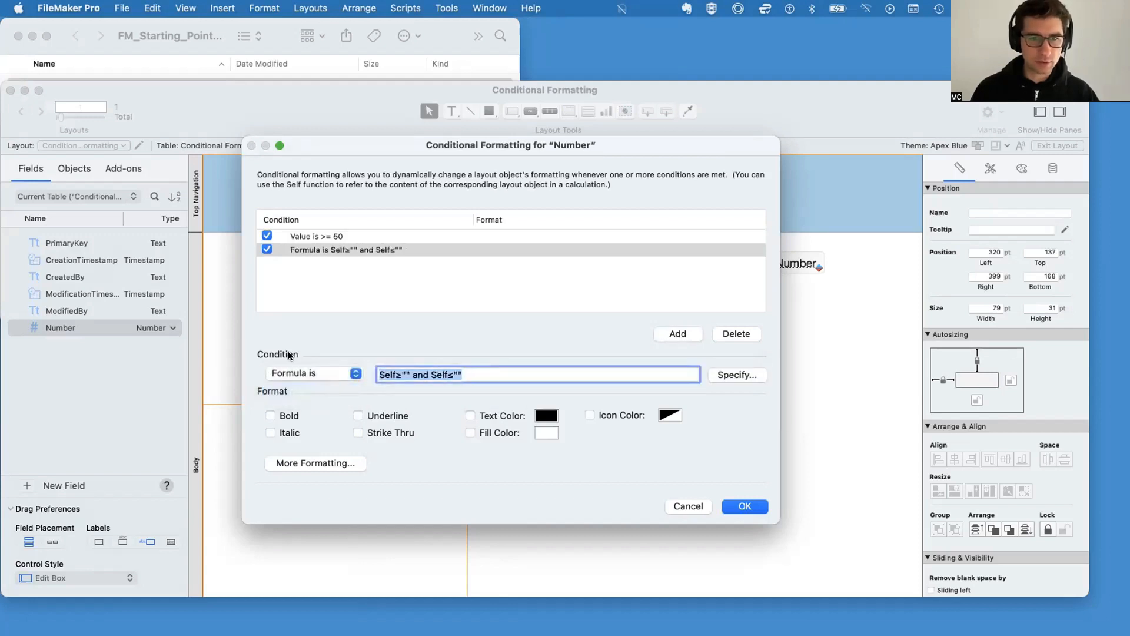
click(297, 373)
click(300, 361)
click(417, 375)
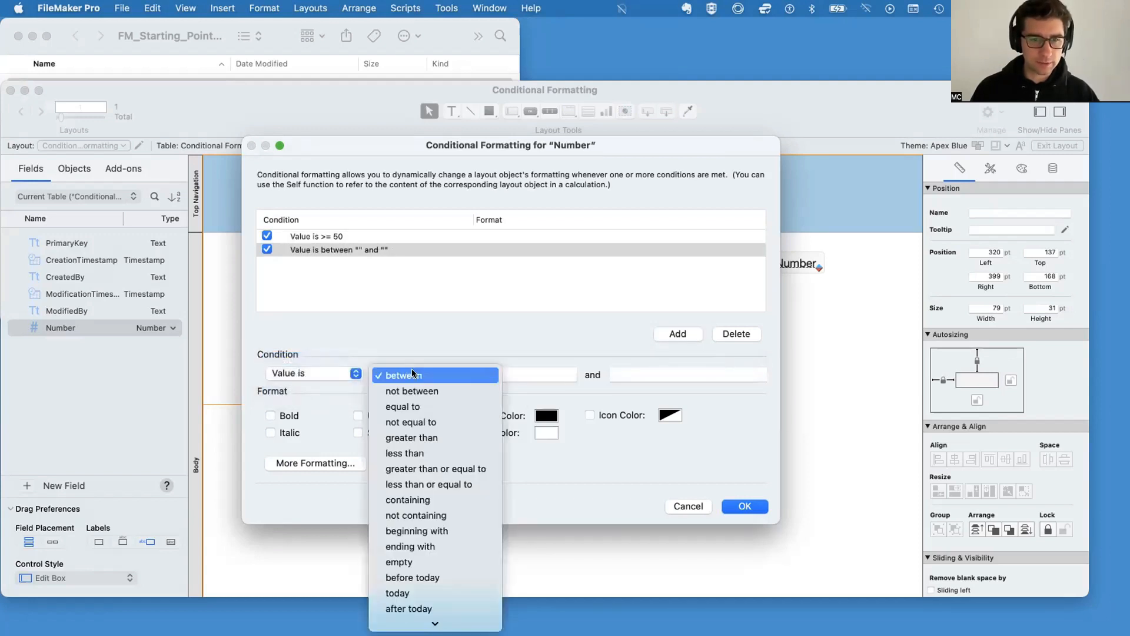
click(442, 469)
click(516, 375)
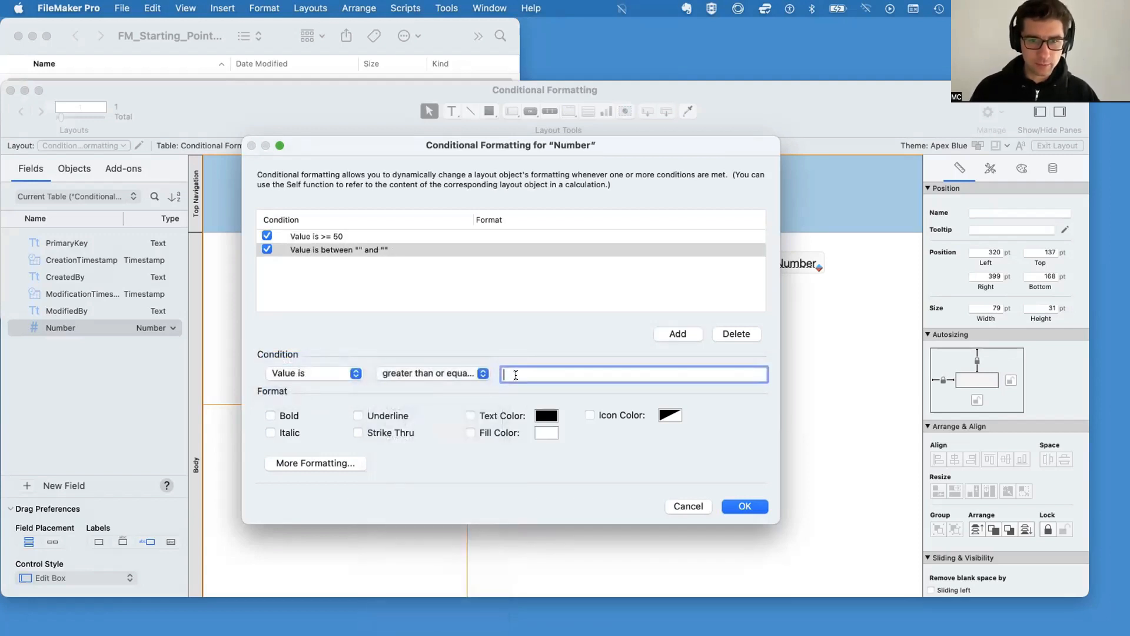
text(75)
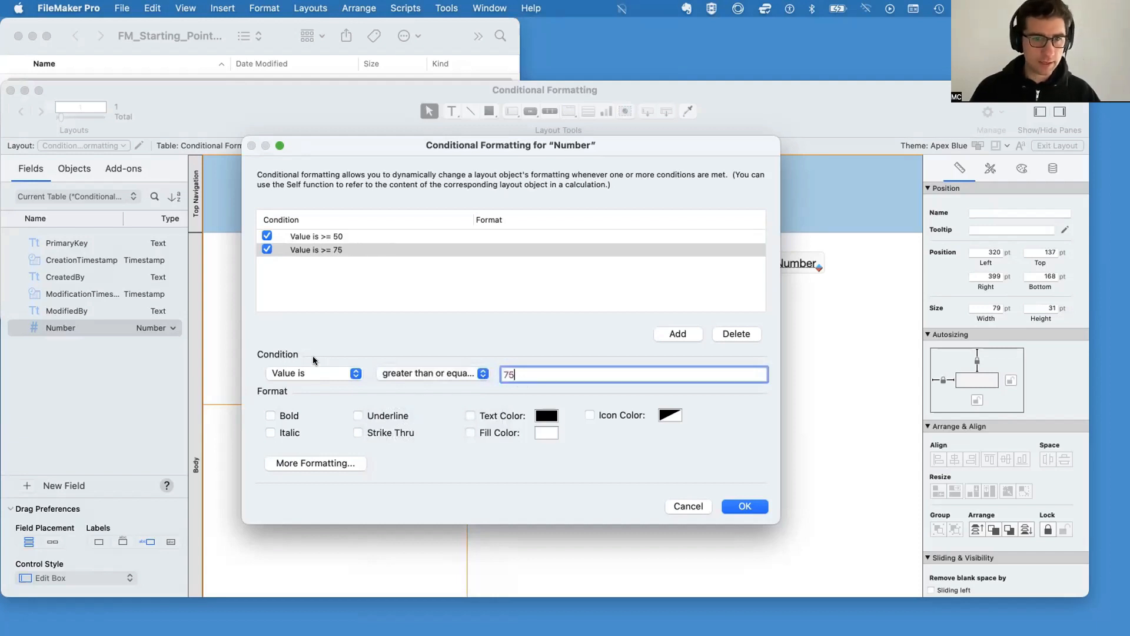
click(315, 371)
click(404, 392)
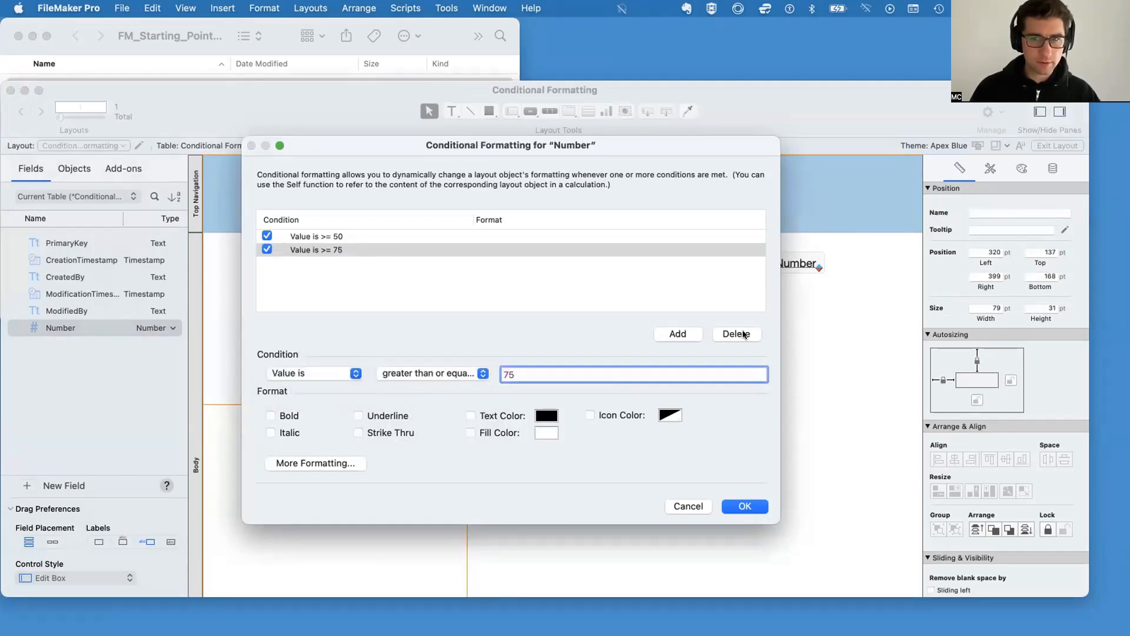
Add a third condition for values greater than or equal to 90
click(684, 332)
click(319, 372)
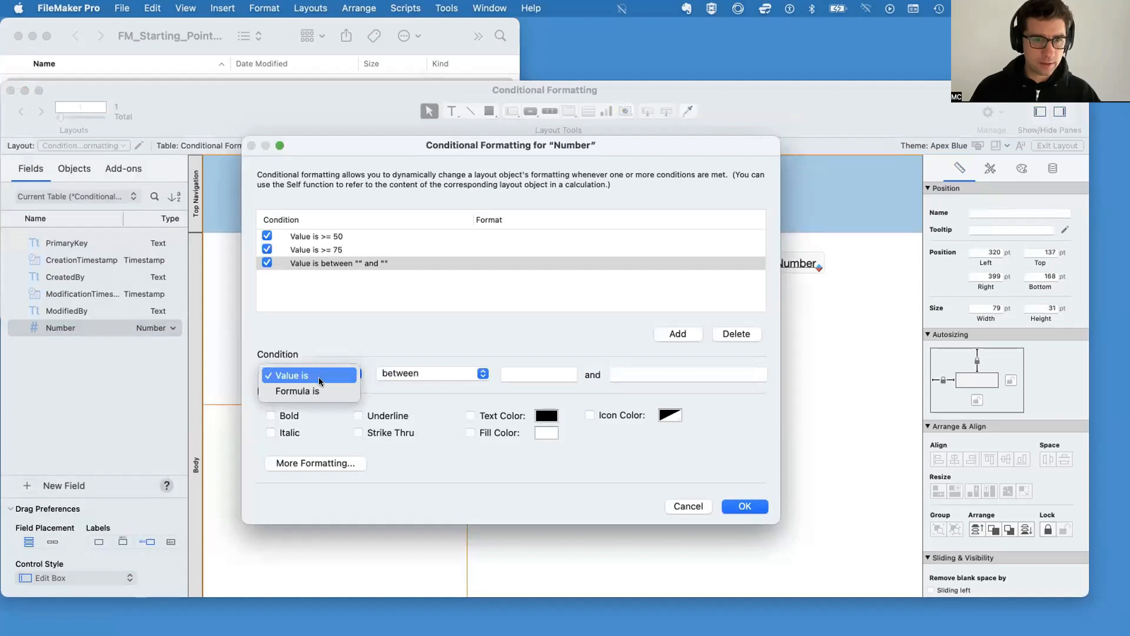
click(428, 382)
click(429, 374)
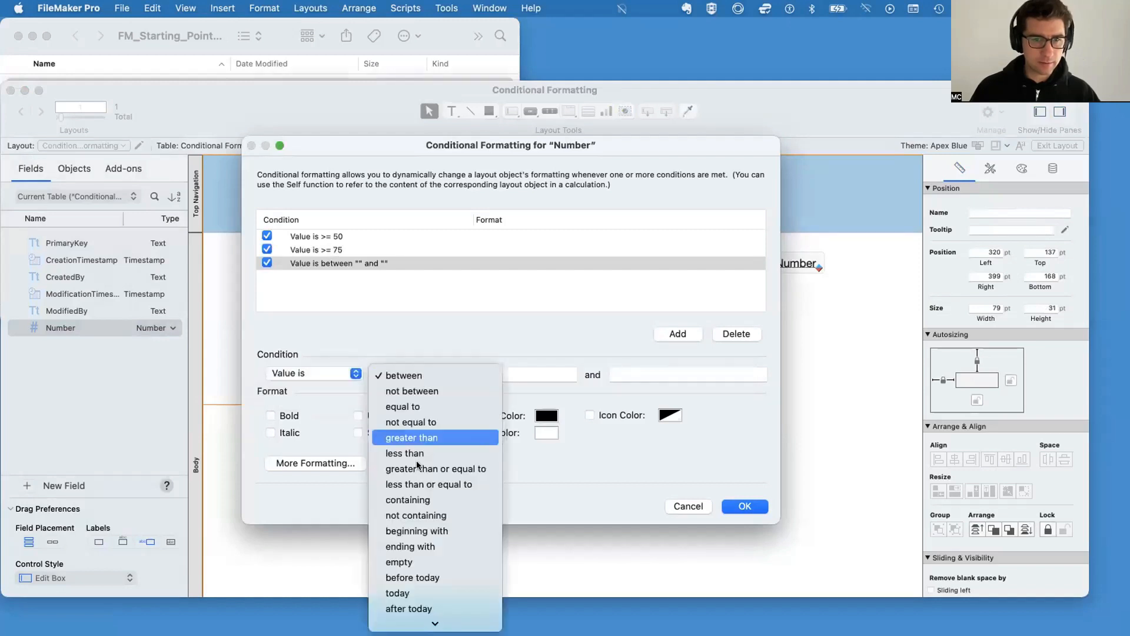
click(427, 469)
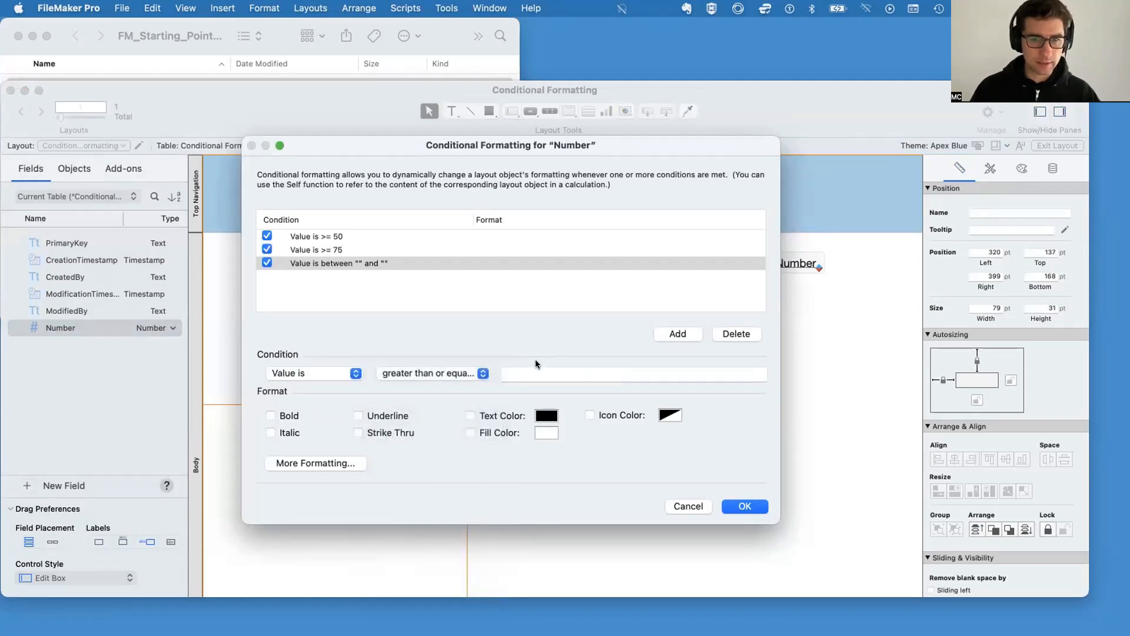
click(517, 374)
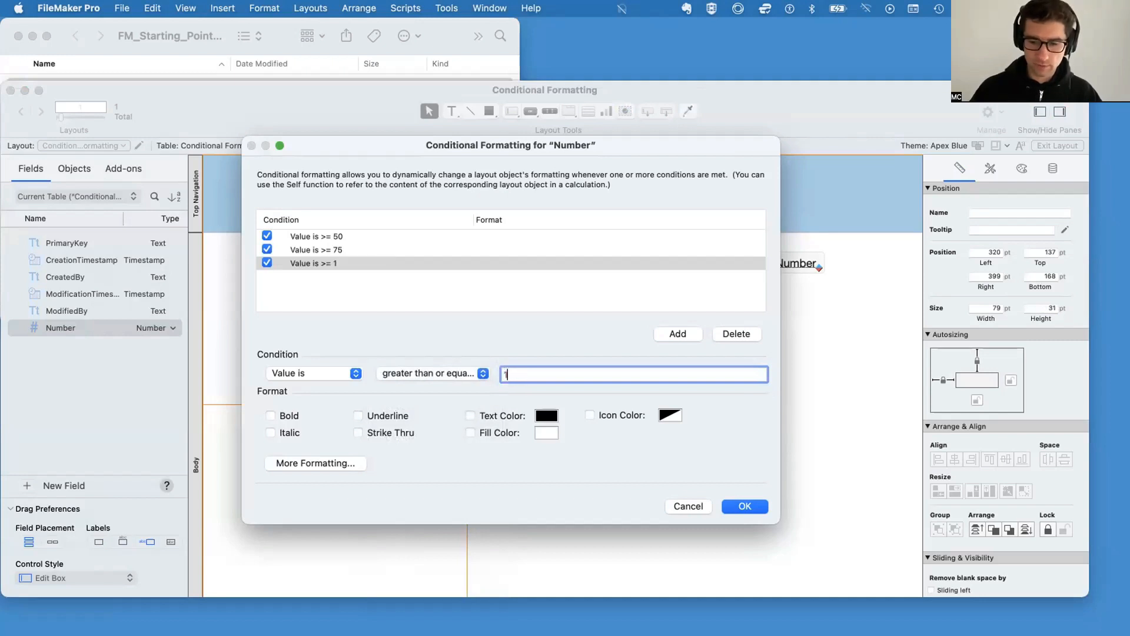
text(100)
key(BackSpace)
key(BackSpace)
key(BackSpace)
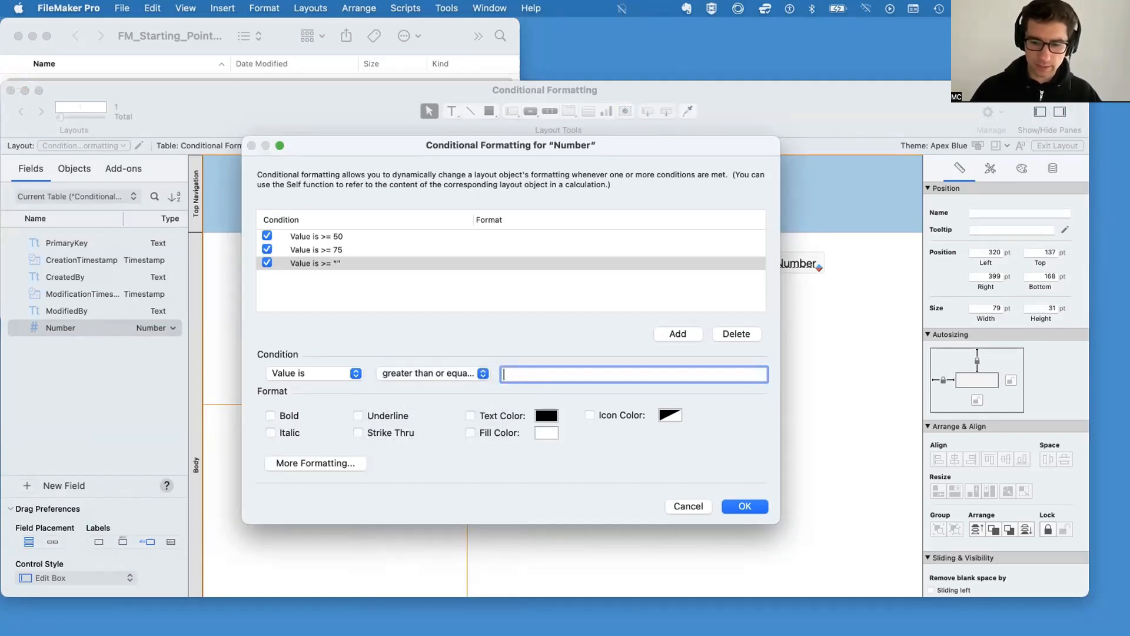
text(90)
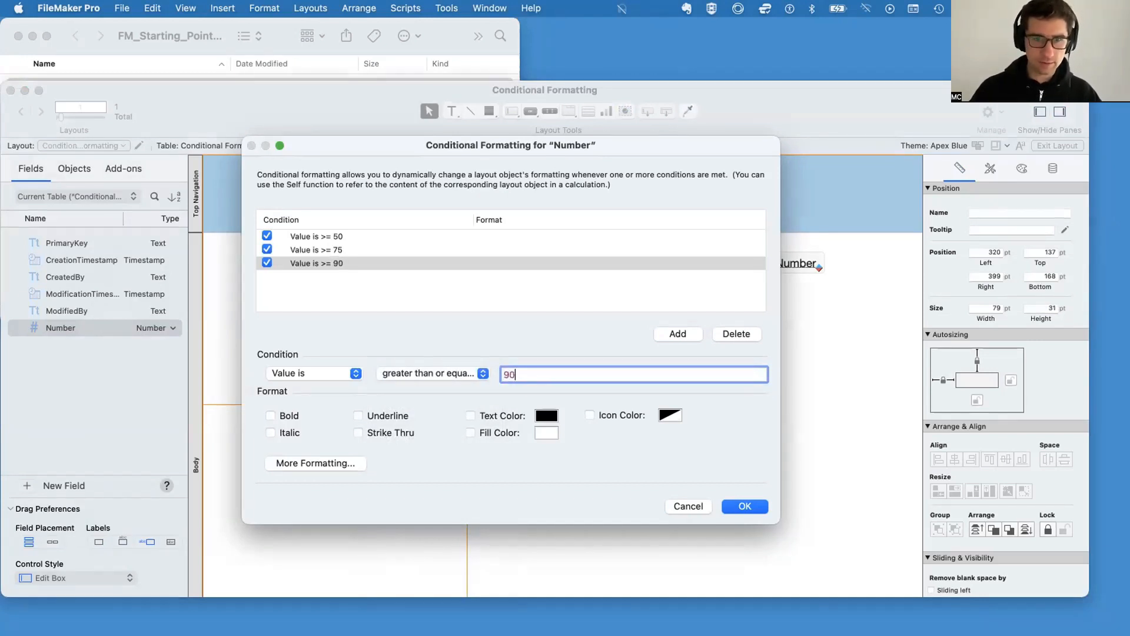
click(337, 373)
click(286, 373)
Add a fourth condition for values greater than or equal to 100
click(677, 334)
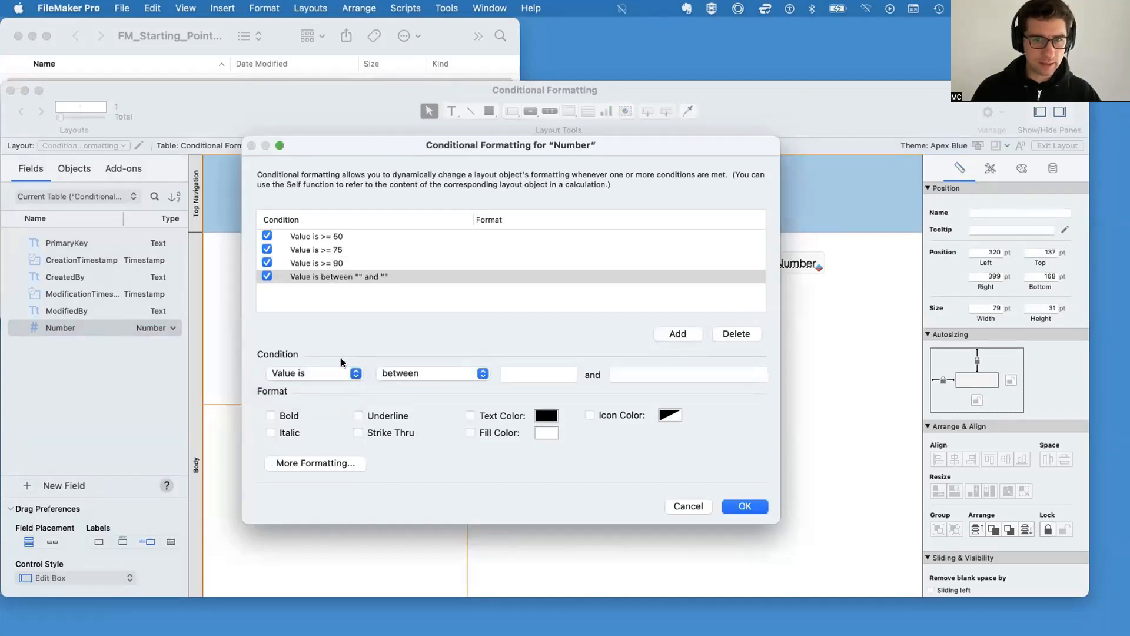
click(332, 379)
click(434, 371)
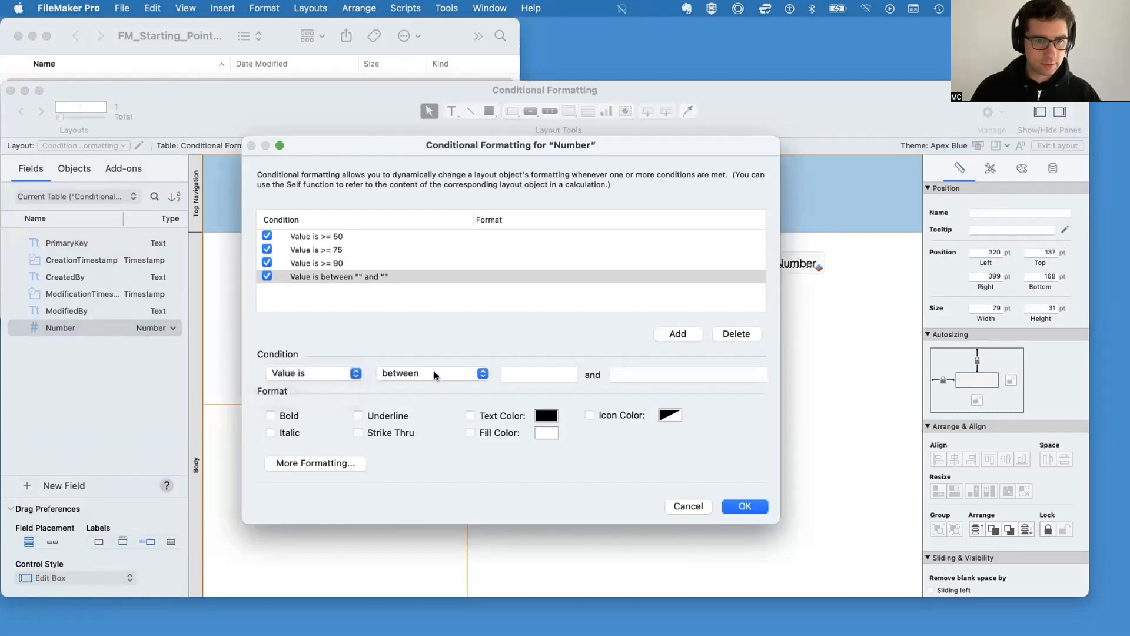
click(433, 371)
click(436, 468)
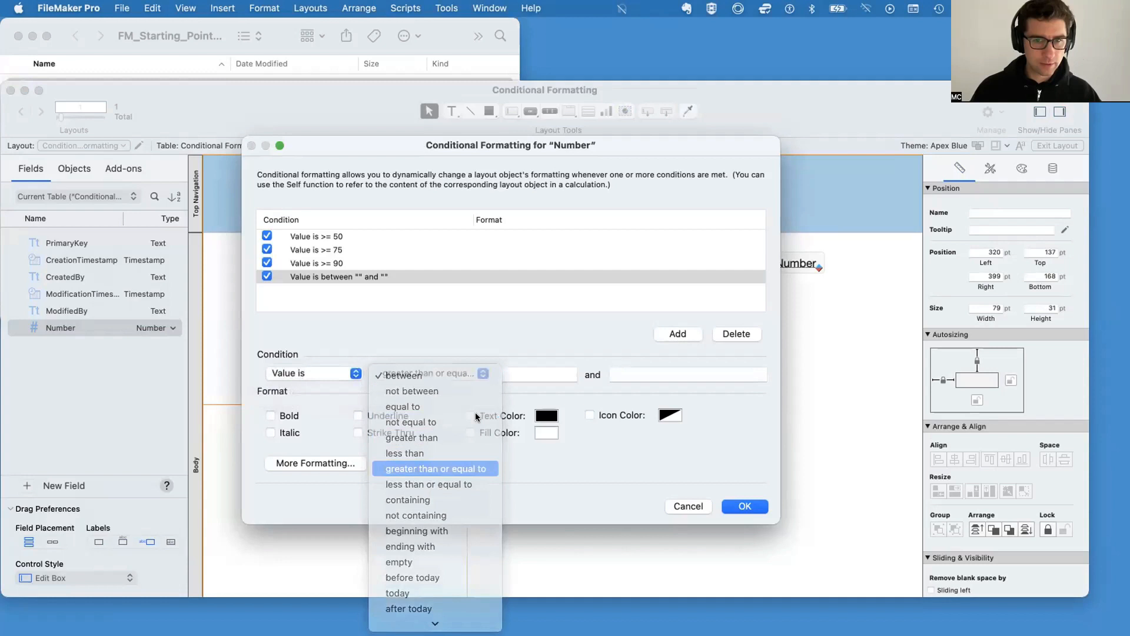
click(527, 372)
text(100)
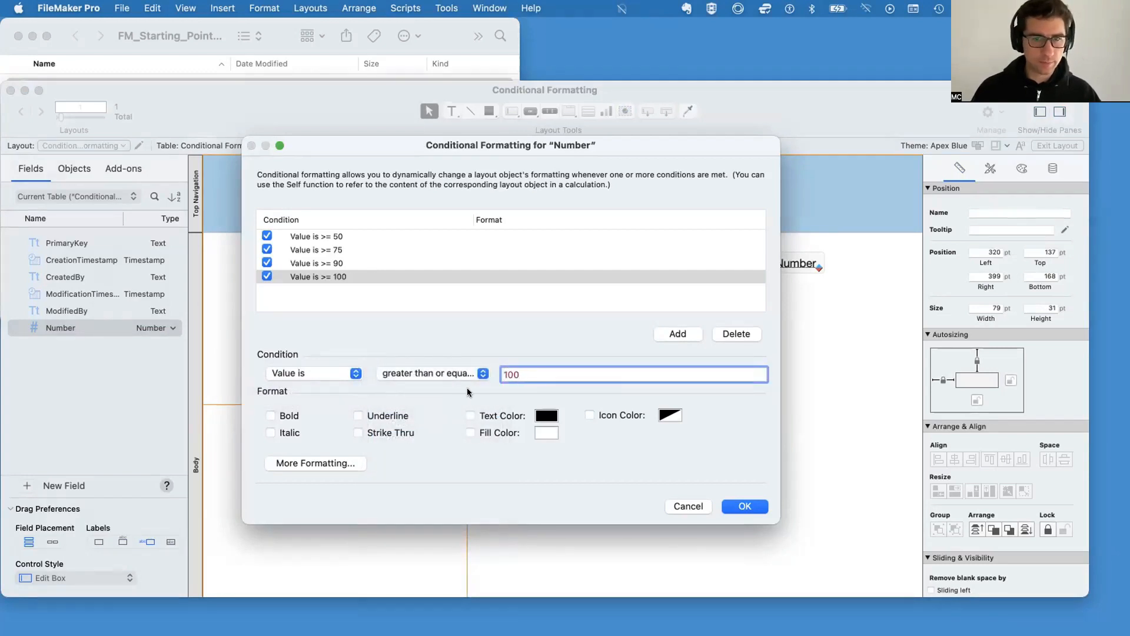
Set the text color to blue for the >= 50 condition and to green for the >= 75 condition
click(366, 263)
click(365, 252)
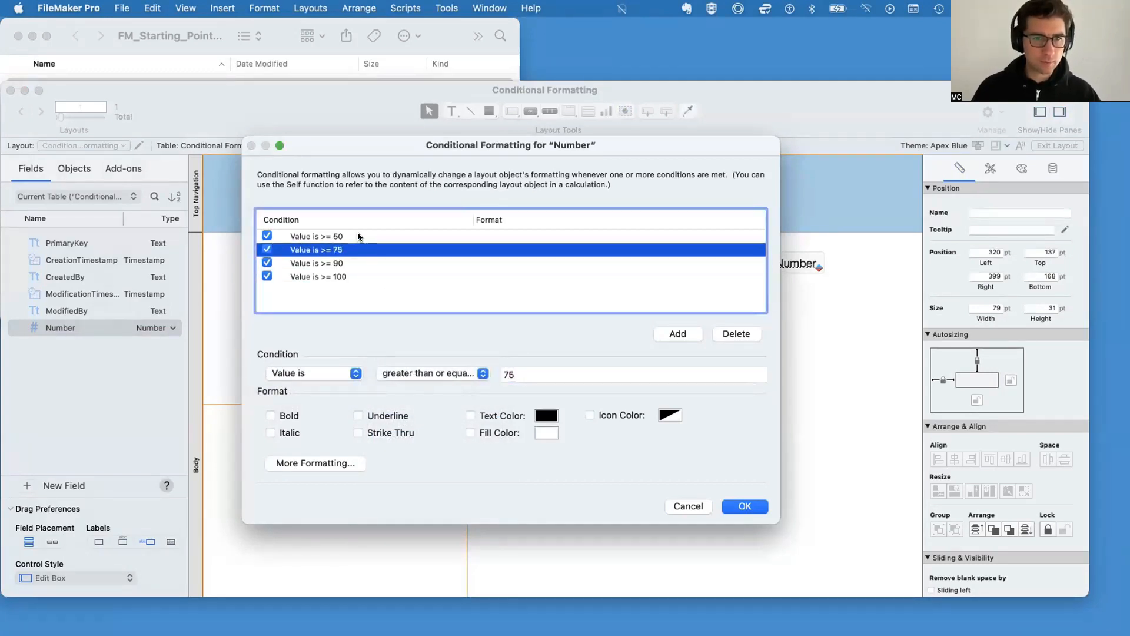
click(359, 234)
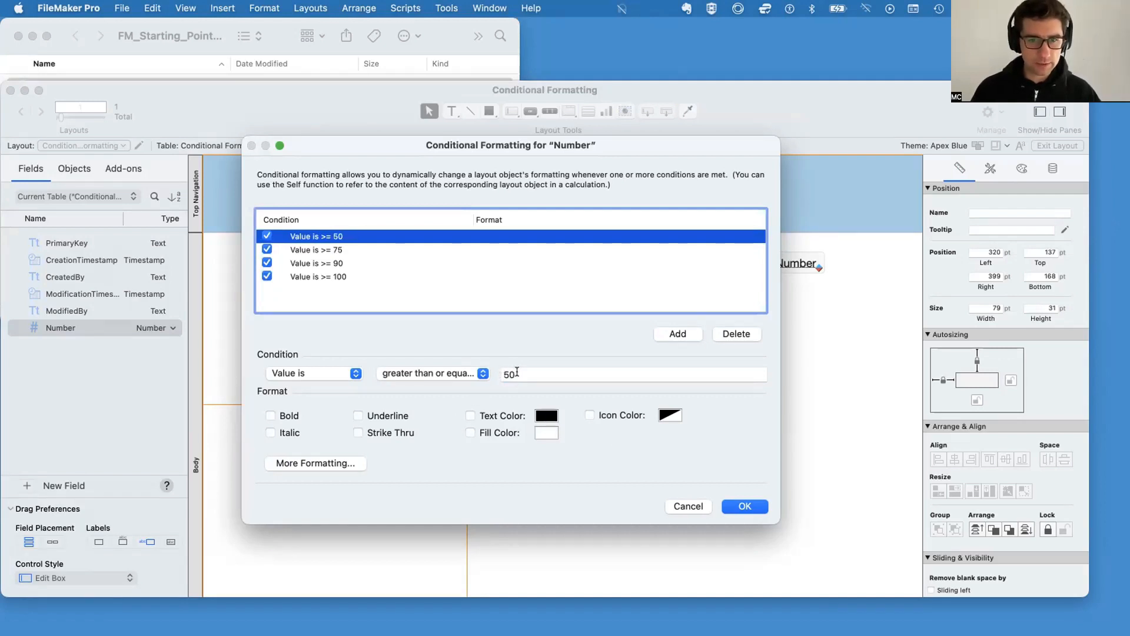
click(546, 420)
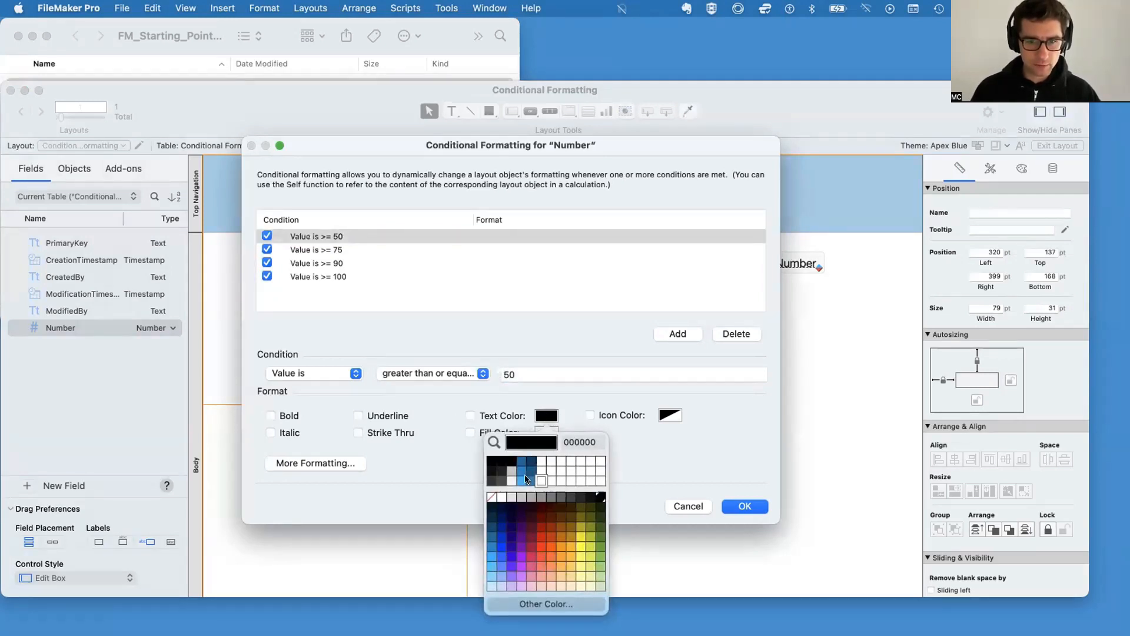
click(503, 538)
click(353, 249)
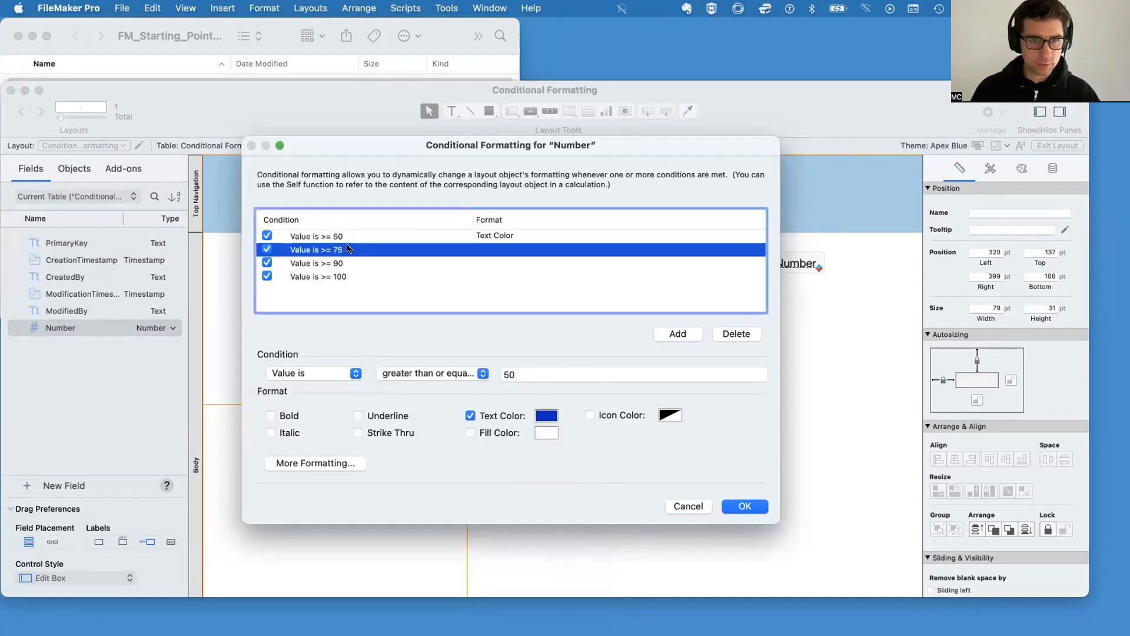
click(546, 415)
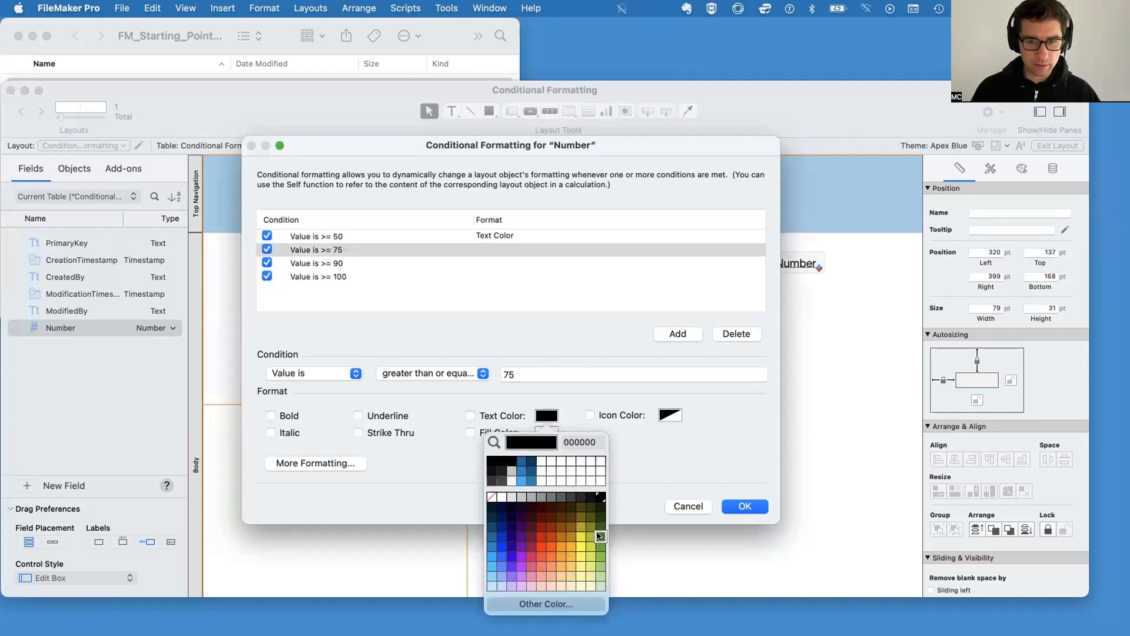
click(599, 536)
Set the text color to orange for the >= 90 condition and red for the >= 100 condition, and apply the conditional formatting
click(363, 266)
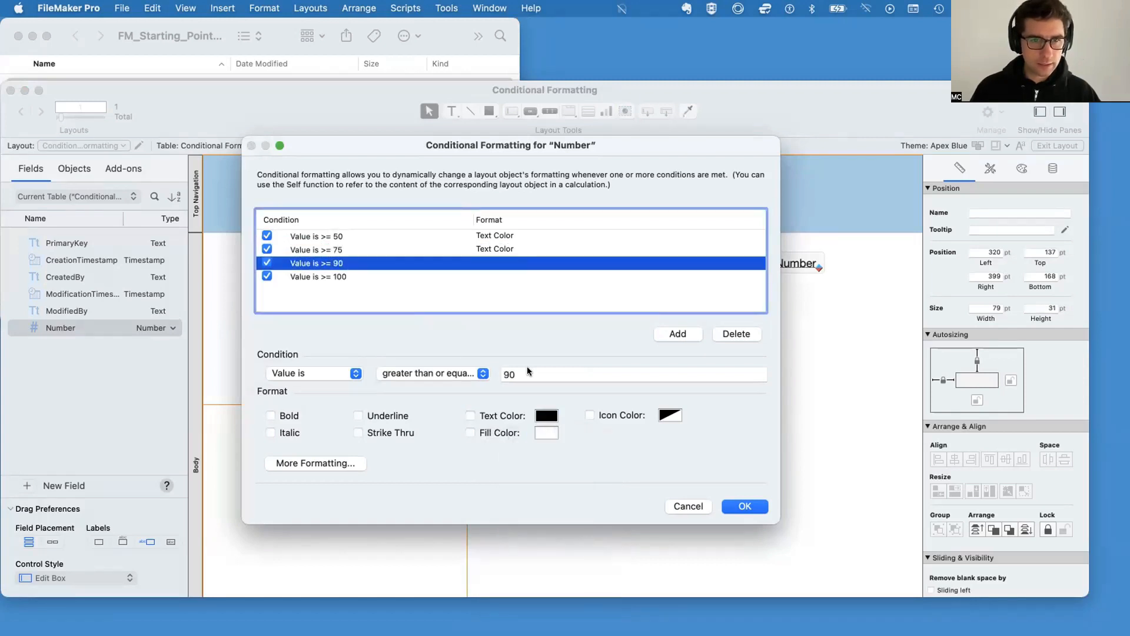
click(545, 415)
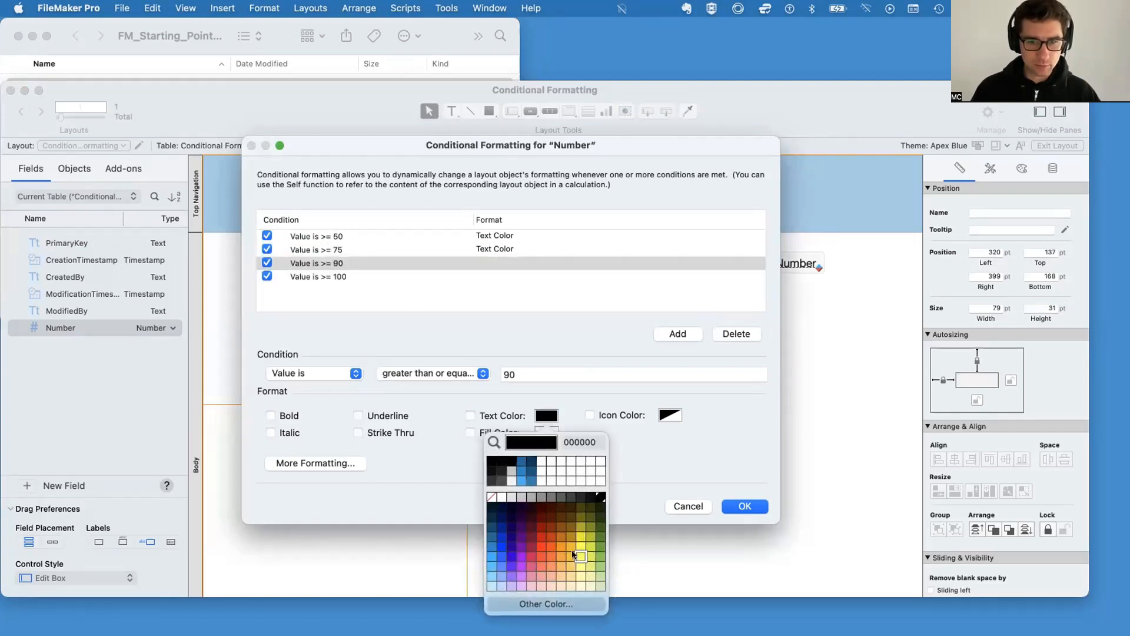
click(559, 546)
click(348, 276)
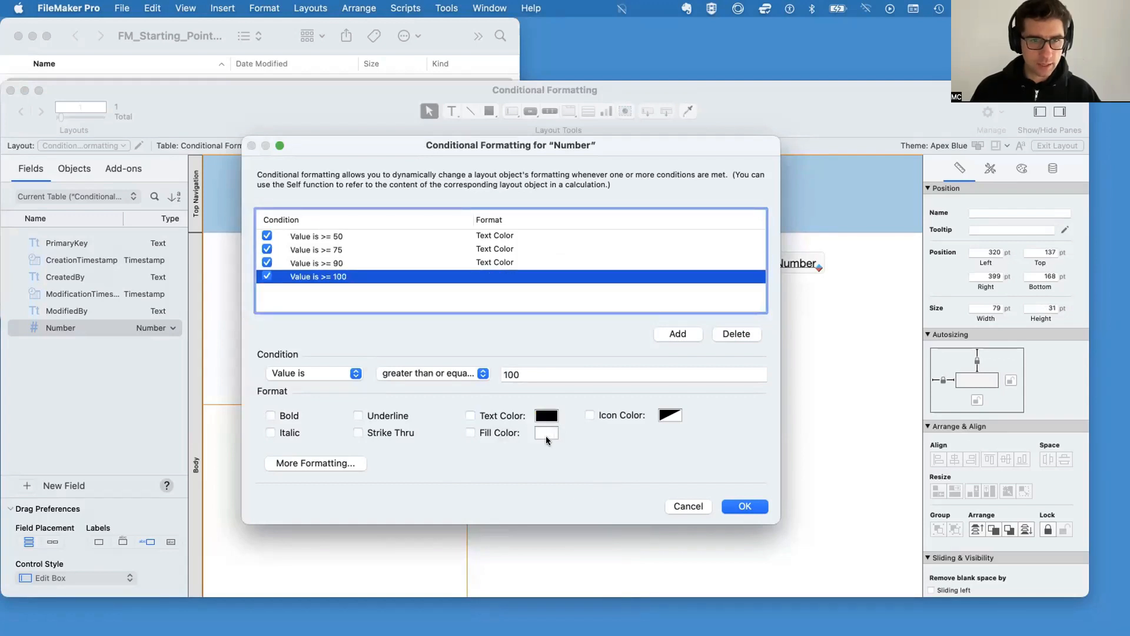
click(546, 415)
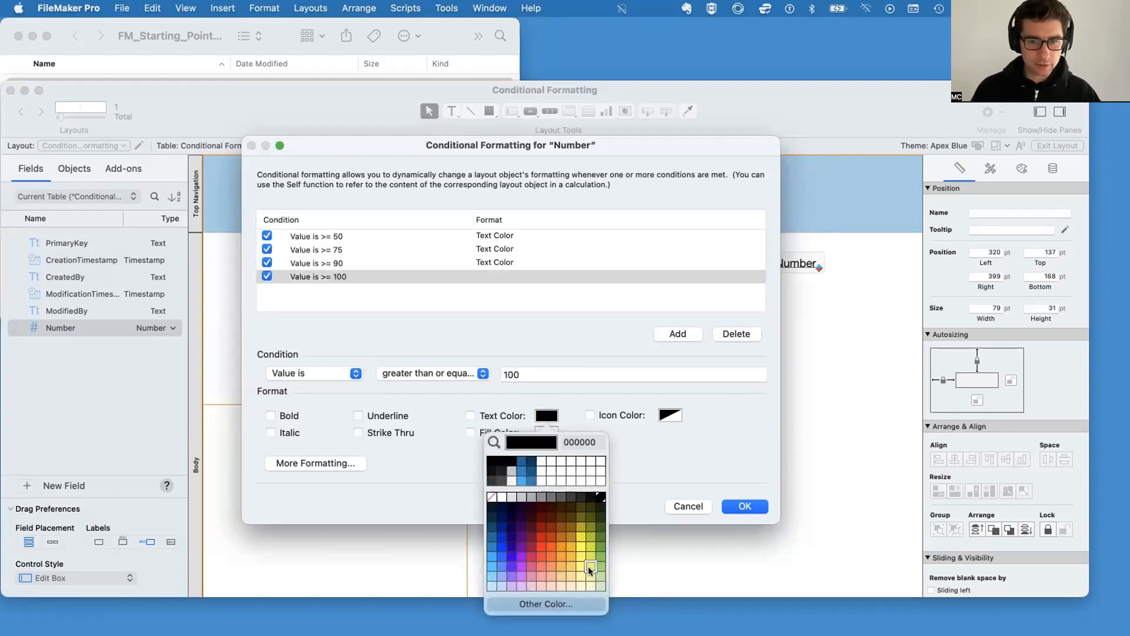
click(542, 542)
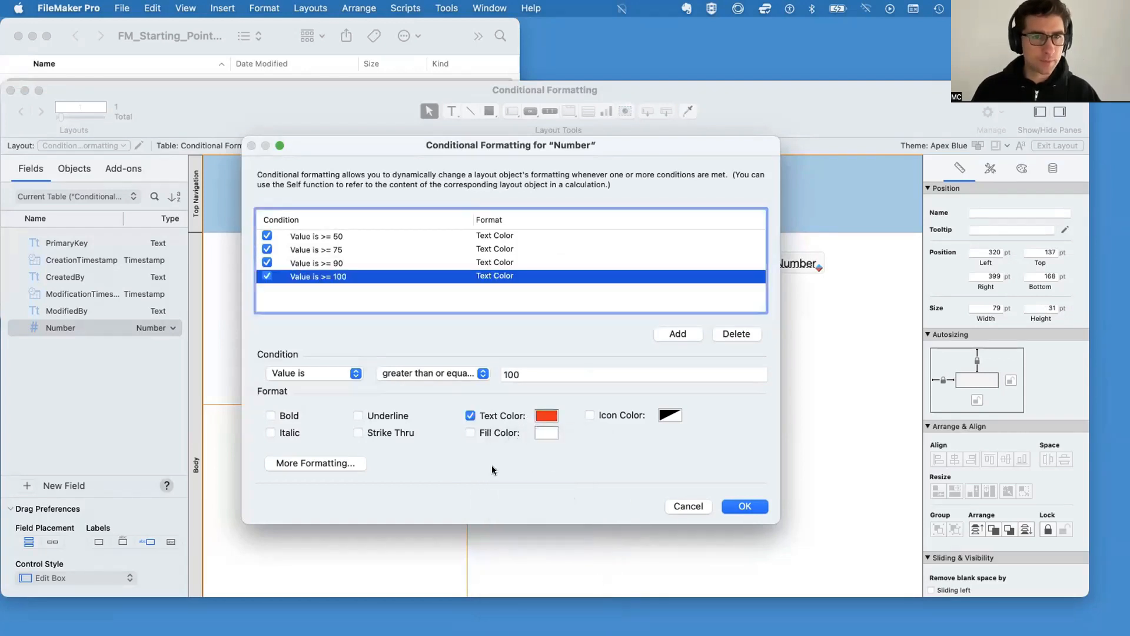
click(751, 506)
Review the conditional formatting of the Number field at the layout's centre line, accept it and deselect the field
right_click(465, 264)
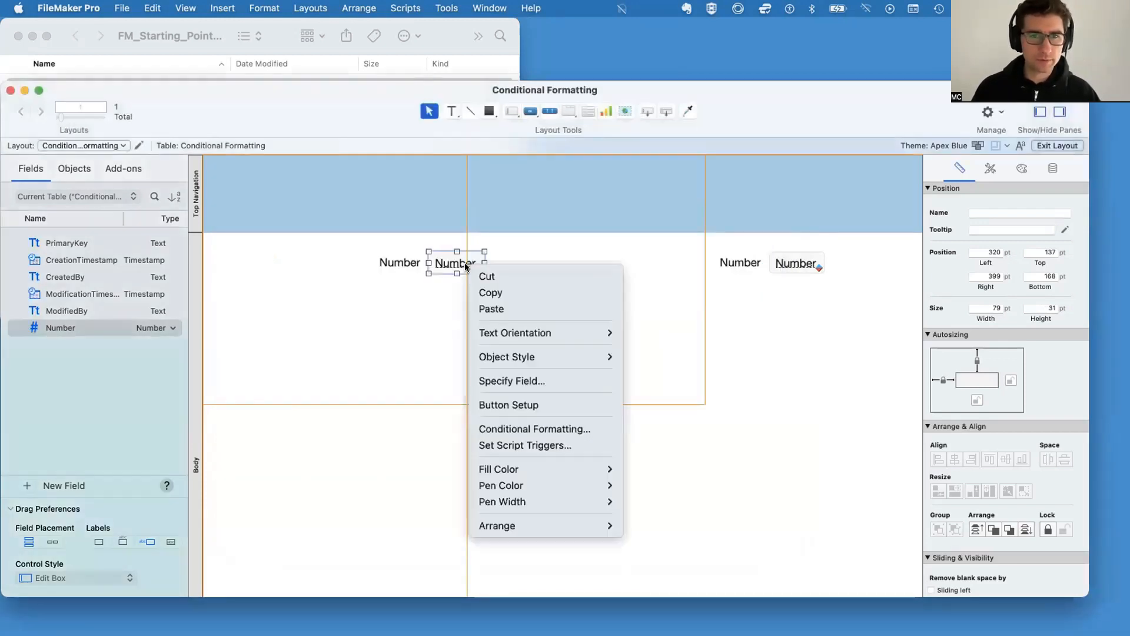
click(483, 429)
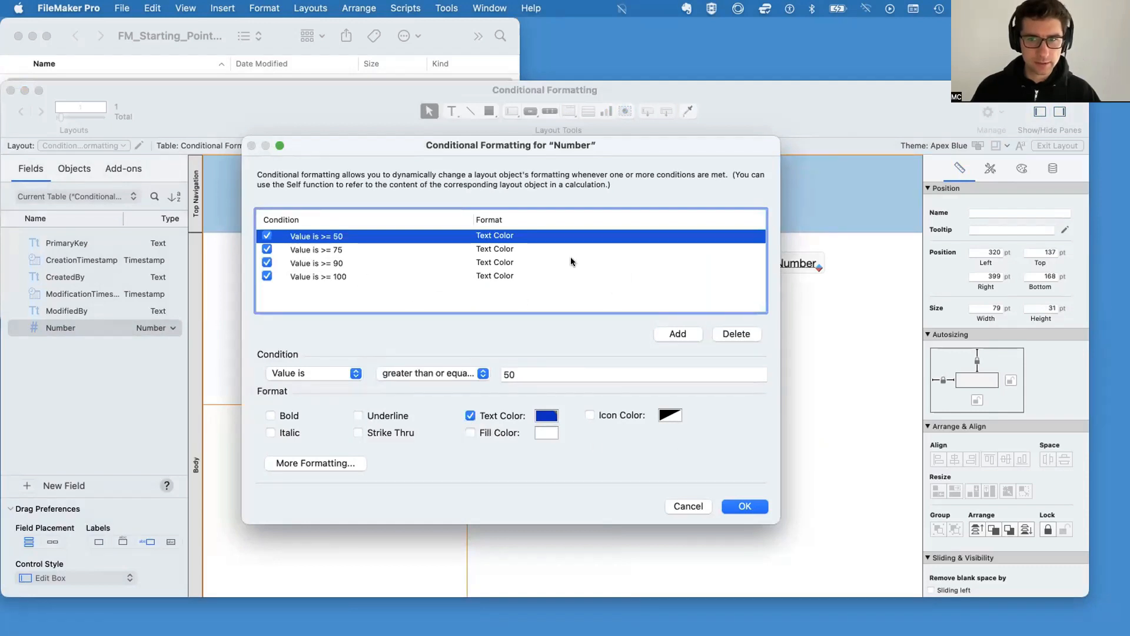
click(730, 507)
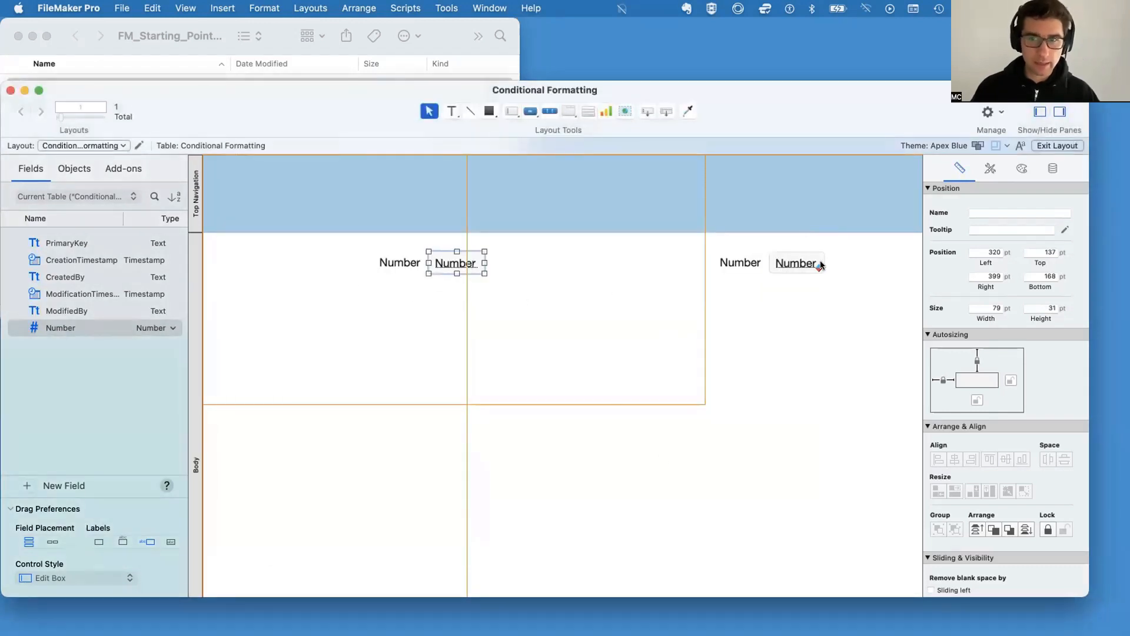
click(774, 289)
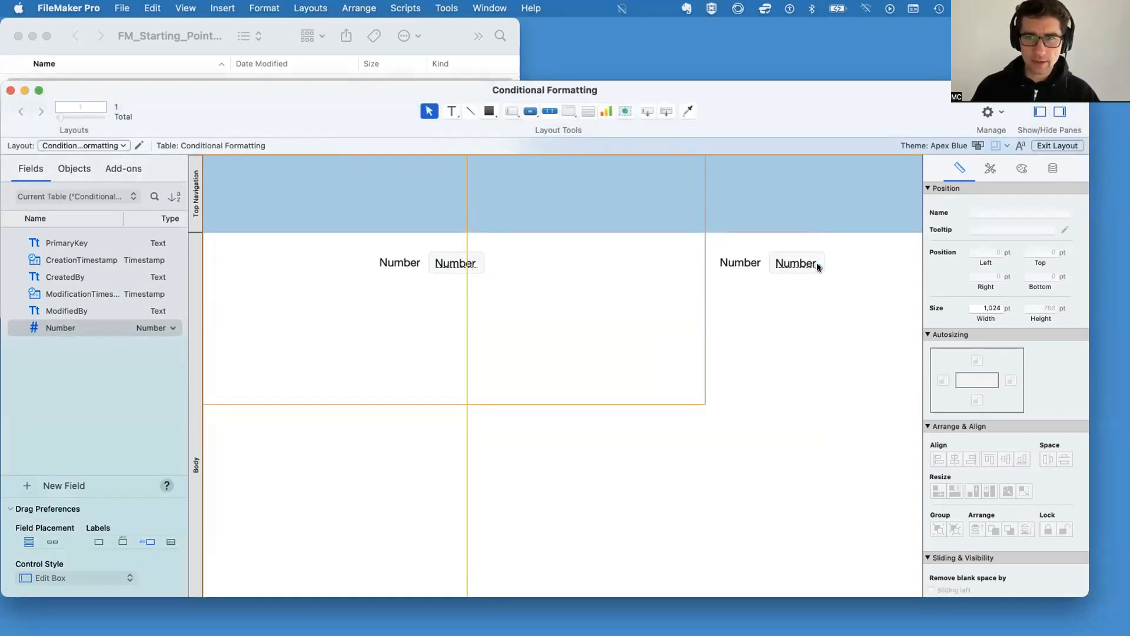
Switch to Browse mode and back to Layout mode, and inspect the conditional formatting badge of the first Number field
mouse_move(817, 268)
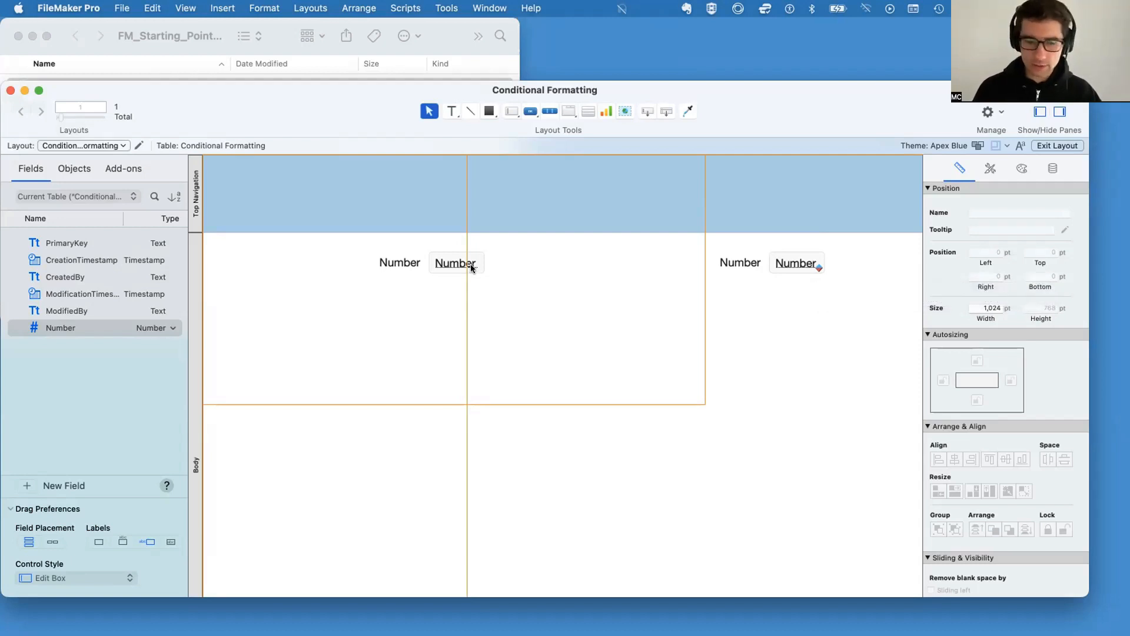
key(super+b)
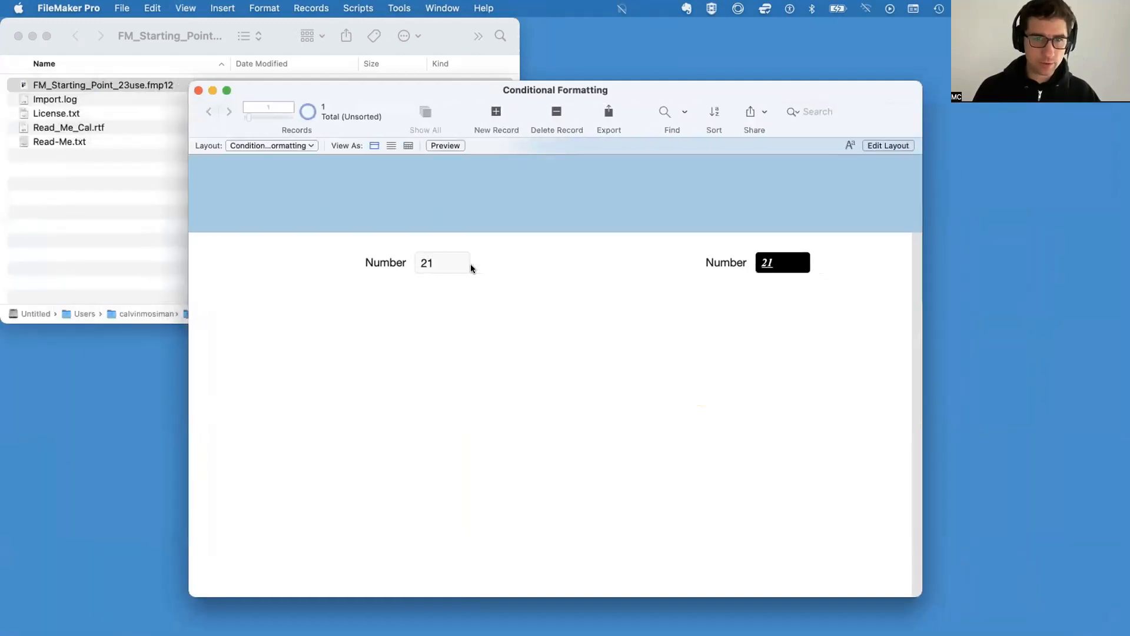
key(super+l)
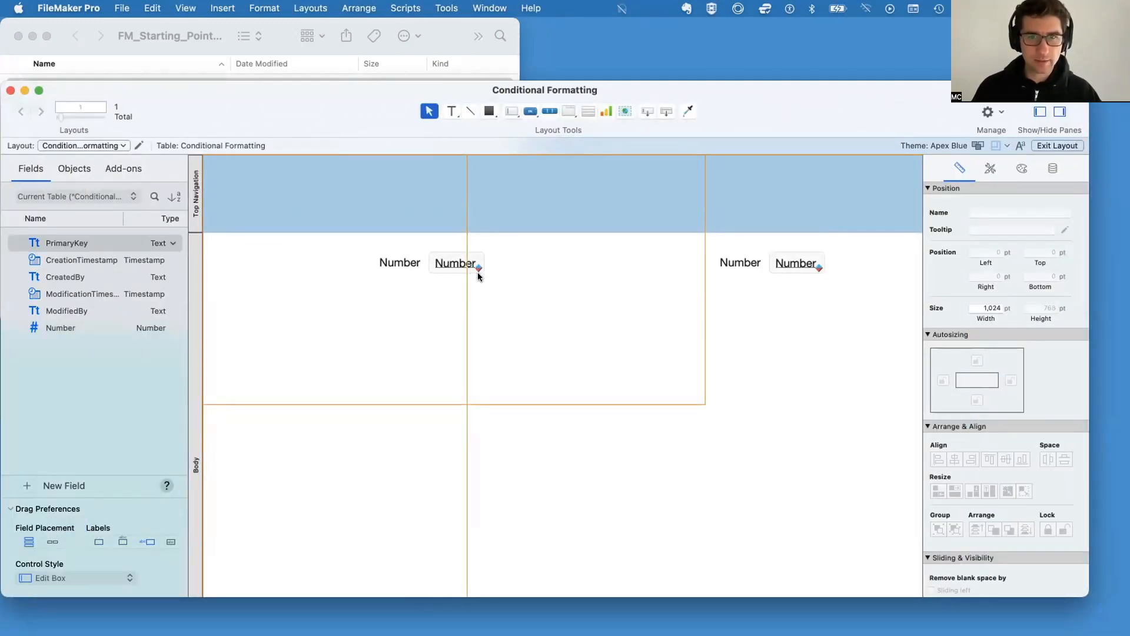
mouse_move(477, 268)
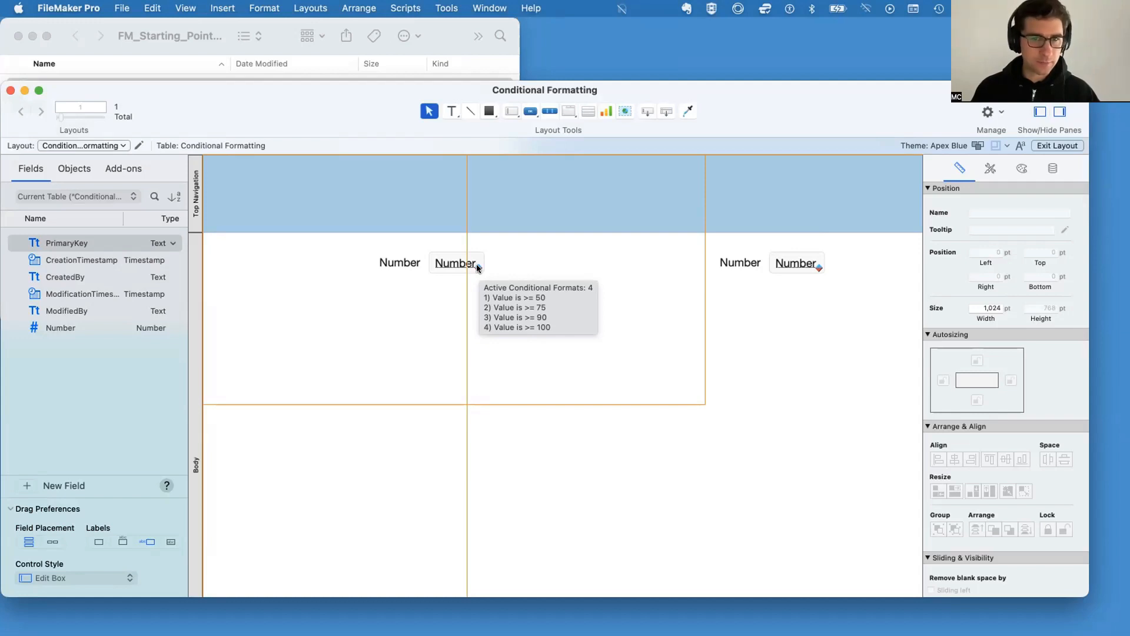
In Browse mode, test the first Number field with the values 49 and 50, committing each one
key(super+b)
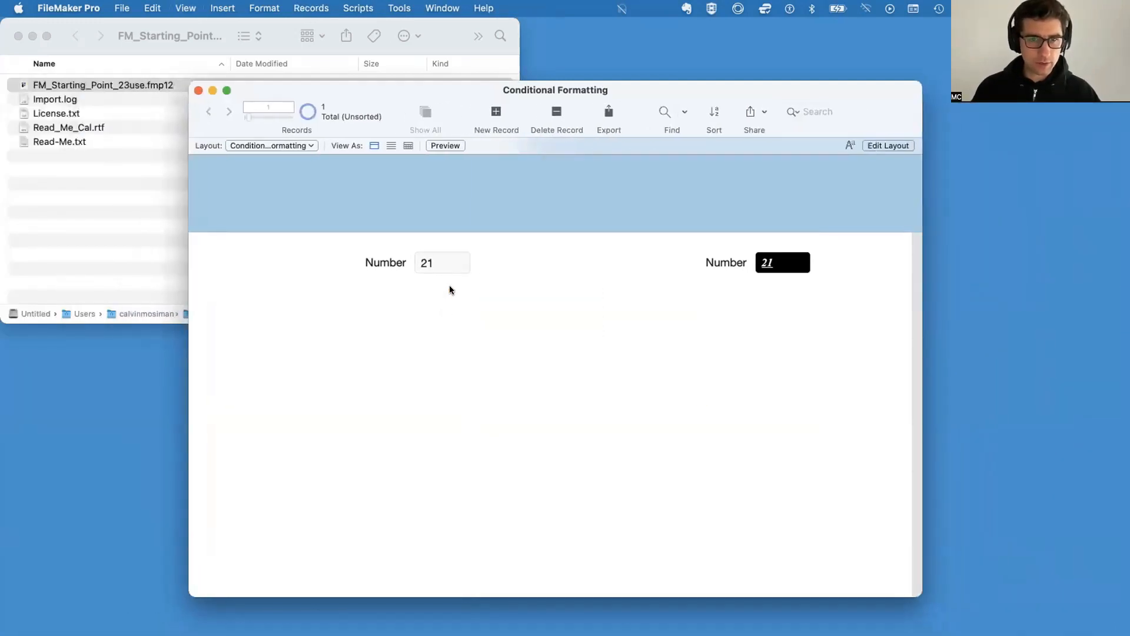
click(440, 264)
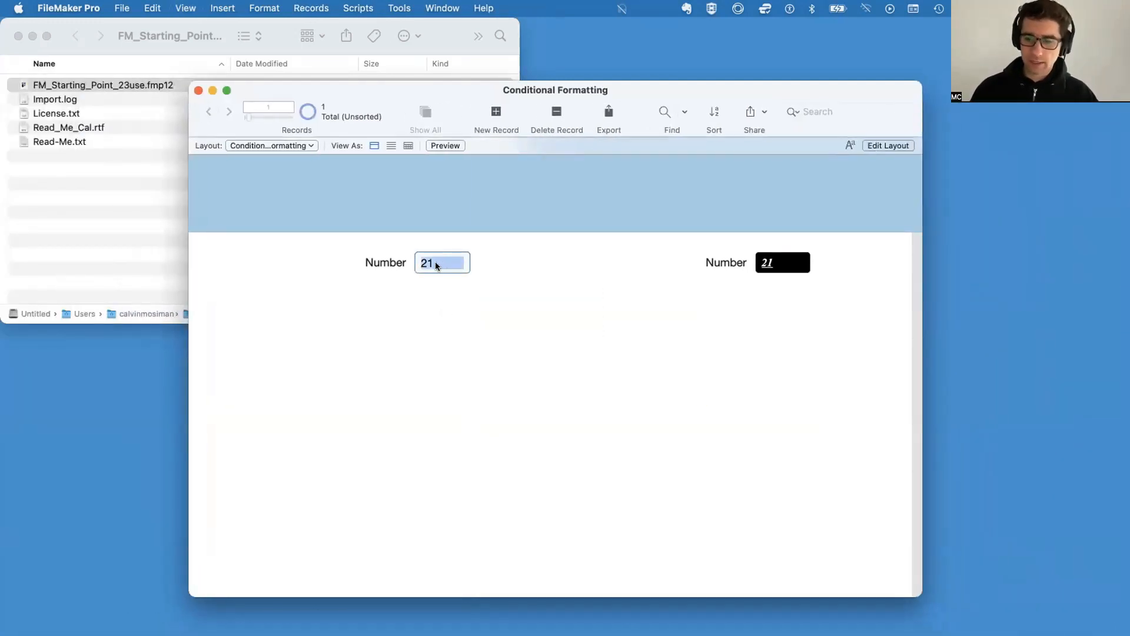
text(49)
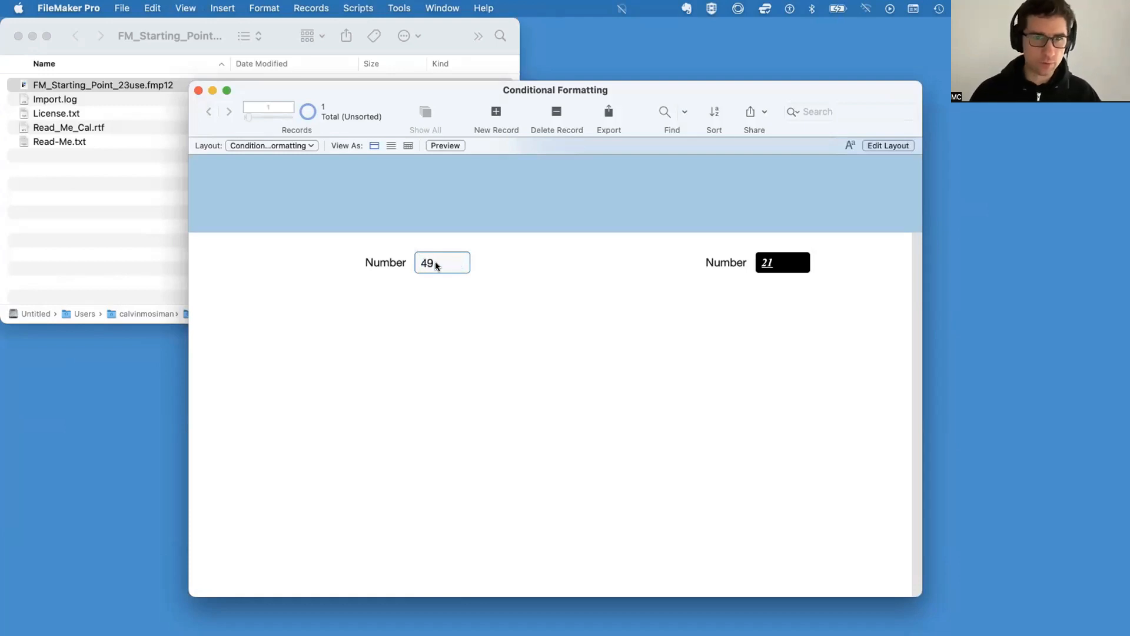
click(488, 339)
click(446, 262)
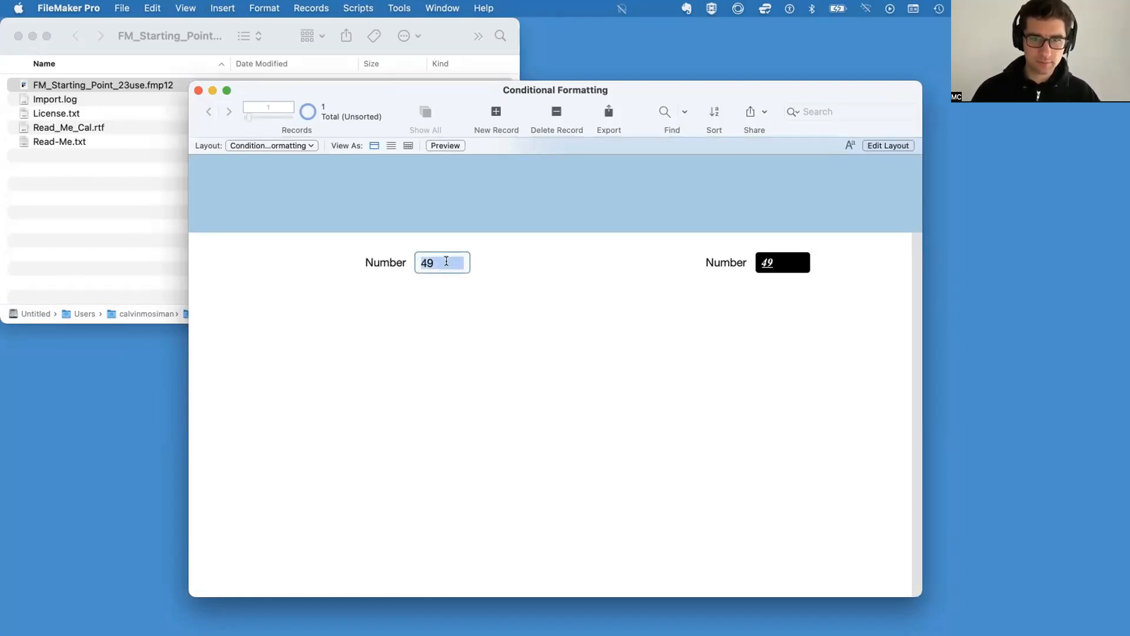
text(50)
click(517, 318)
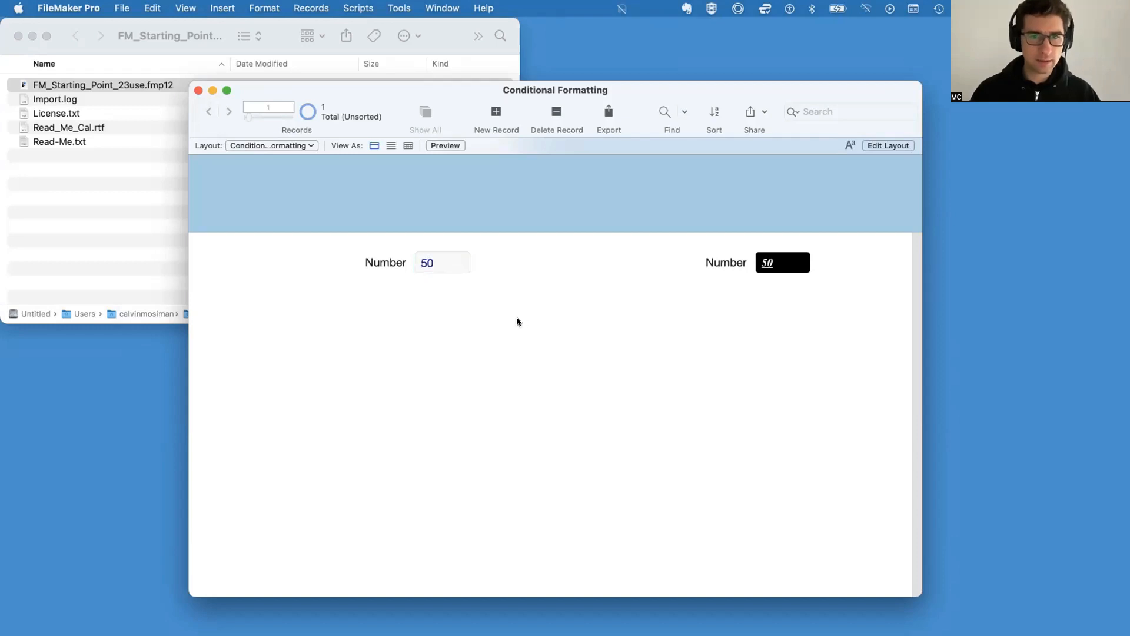
Return to Layout mode and open the conditional formatting of the first Number field
key(super+l)
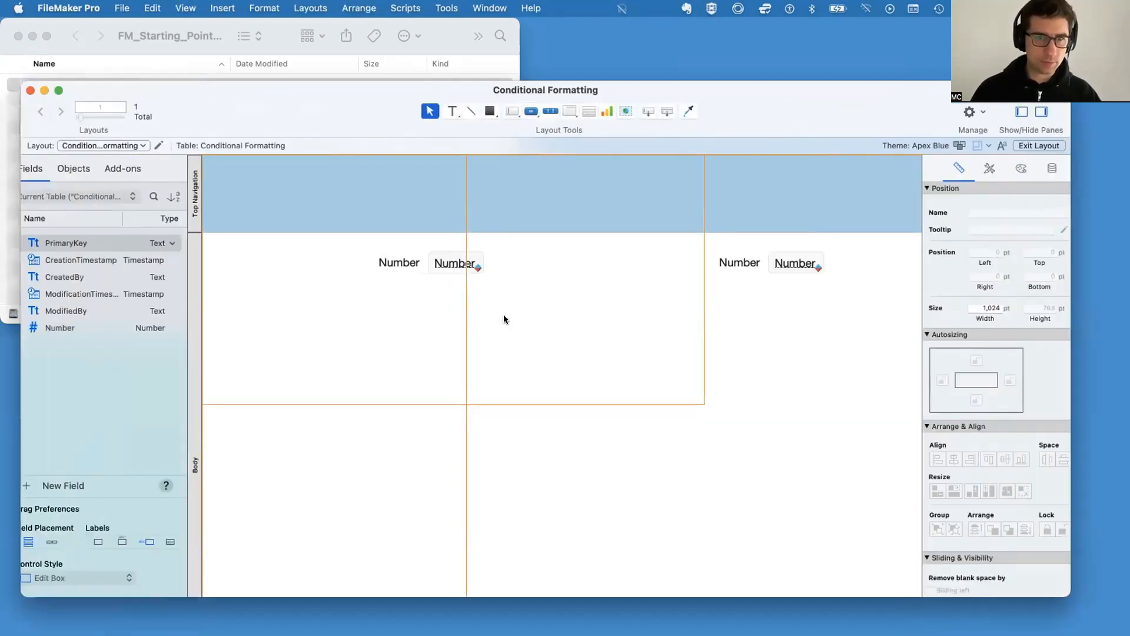
click(459, 263)
right_click(460, 263)
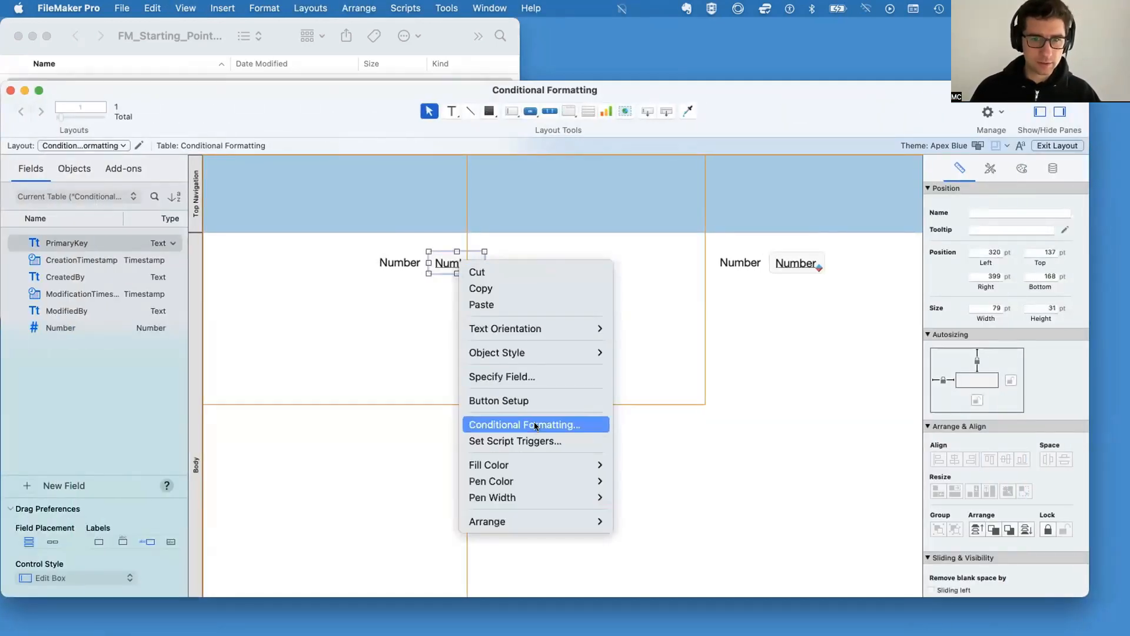
click(539, 424)
click(471, 433)
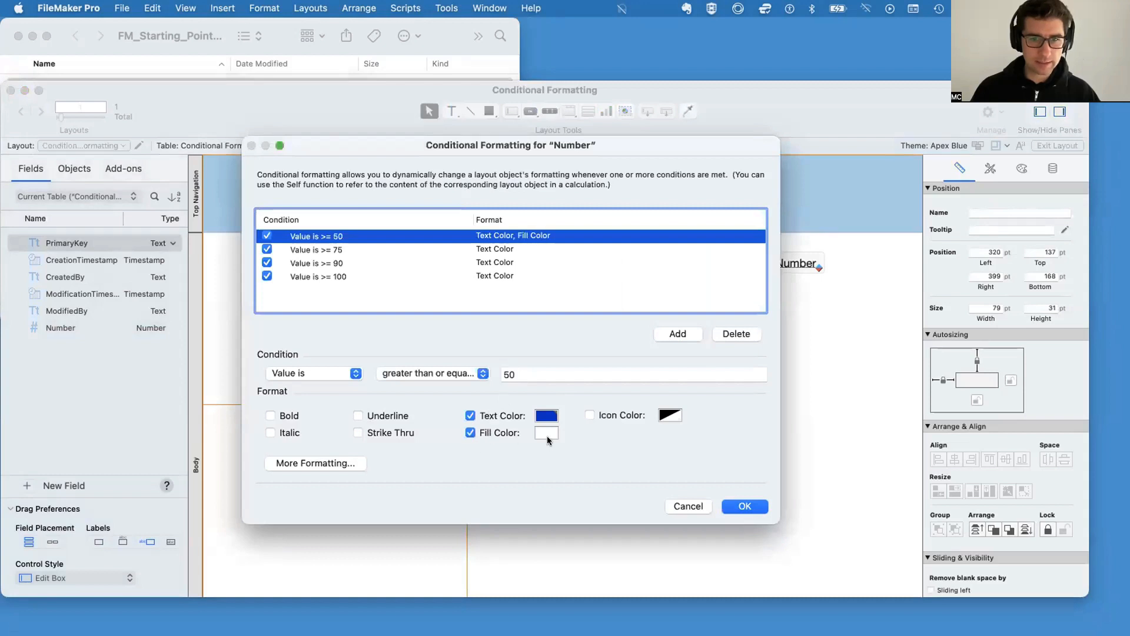
click(547, 433)
click(490, 433)
click(491, 433)
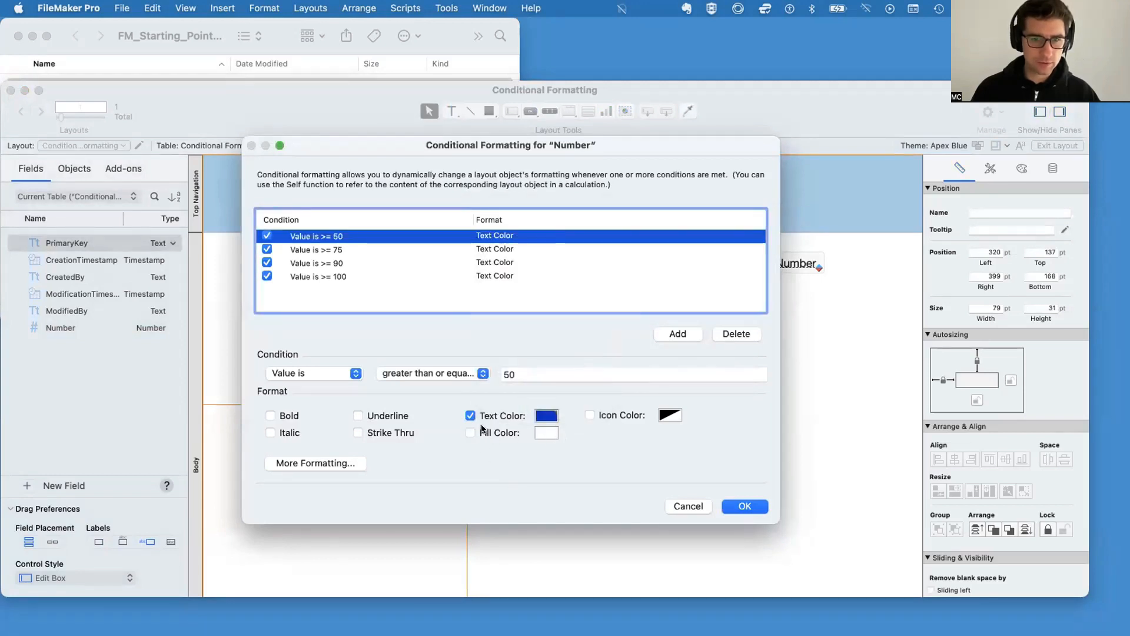
Add bold formatting to the >= 50, >= 75, >= 90 and >= 100 conditions and apply the conditional formatting
click(270, 416)
click(379, 247)
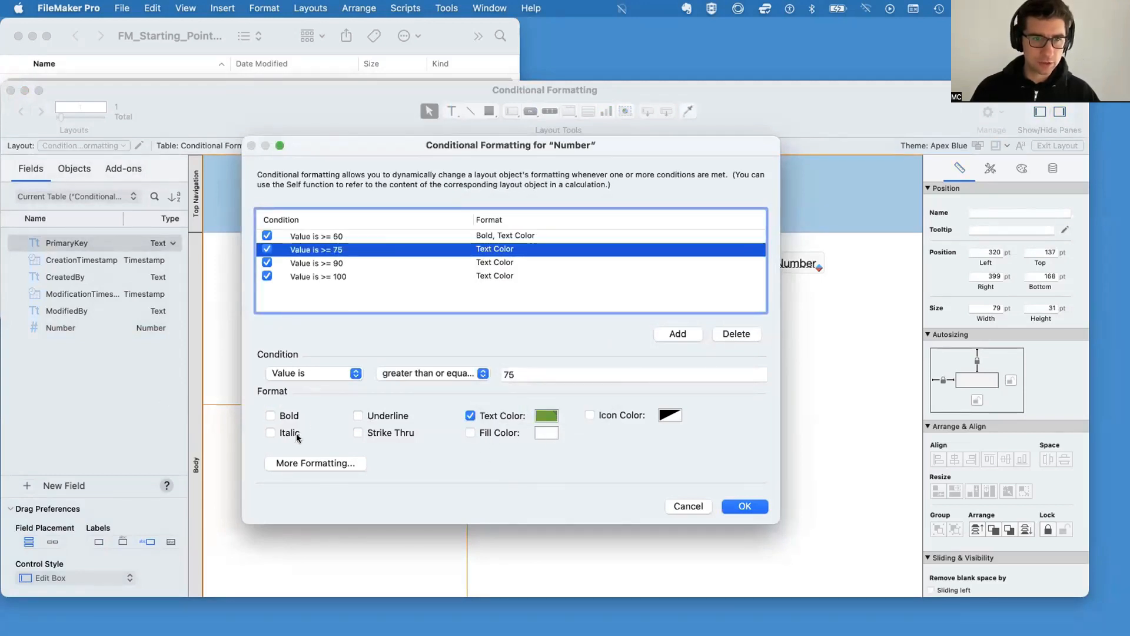
click(271, 415)
click(358, 262)
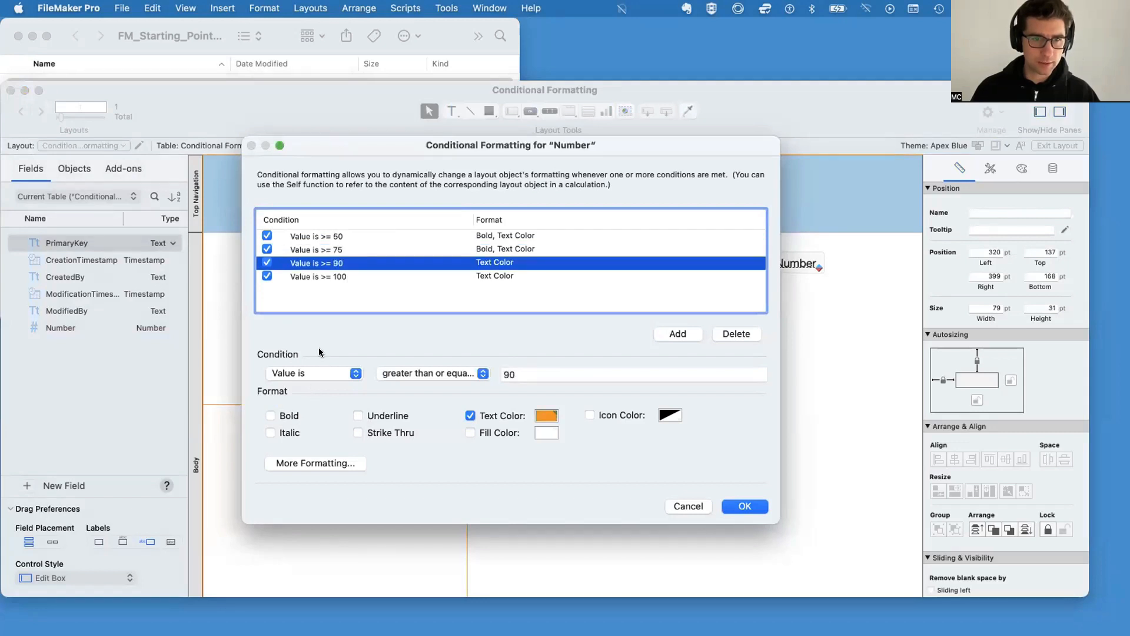
click(285, 414)
click(363, 278)
click(286, 421)
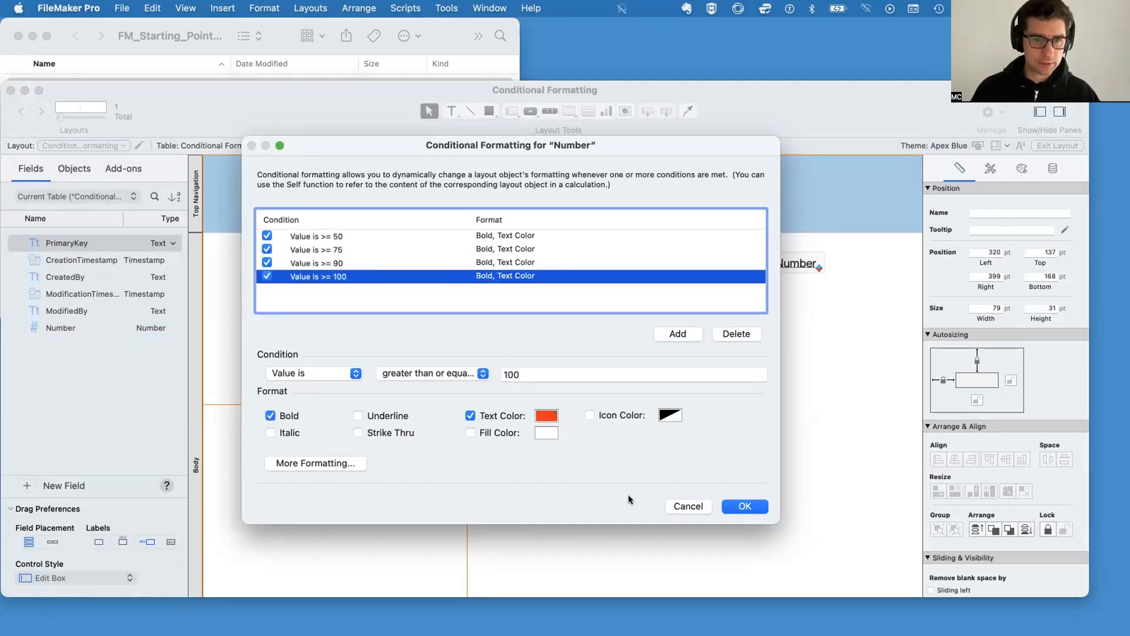
click(763, 509)
In Browse mode, test the first Number field with the values 55 and 60, committing each one
key(super+b)
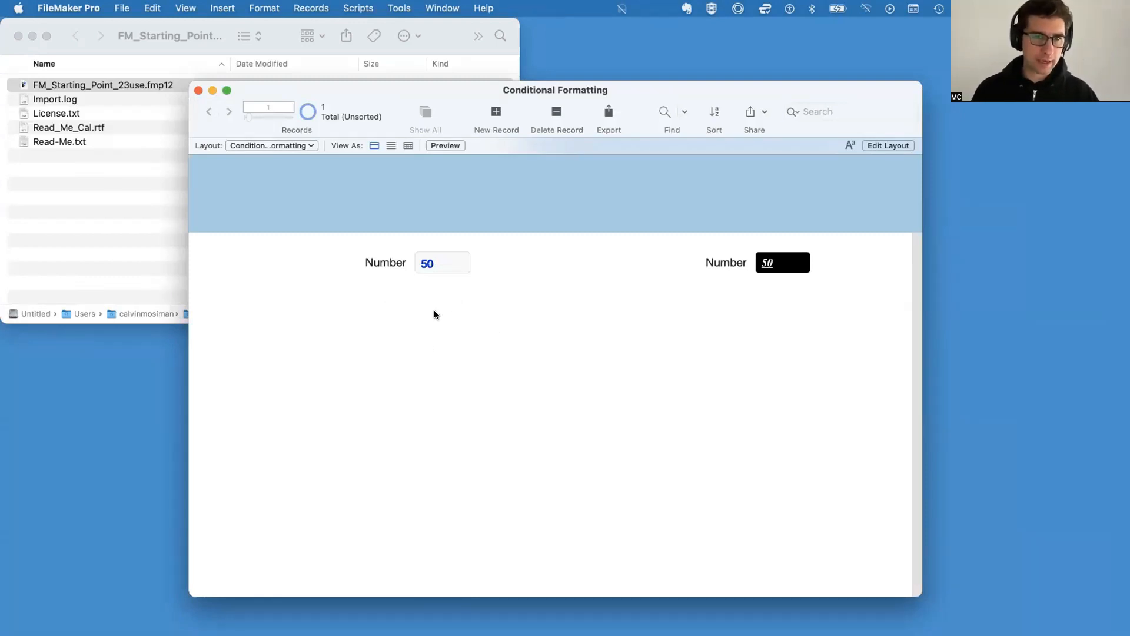
click(448, 267)
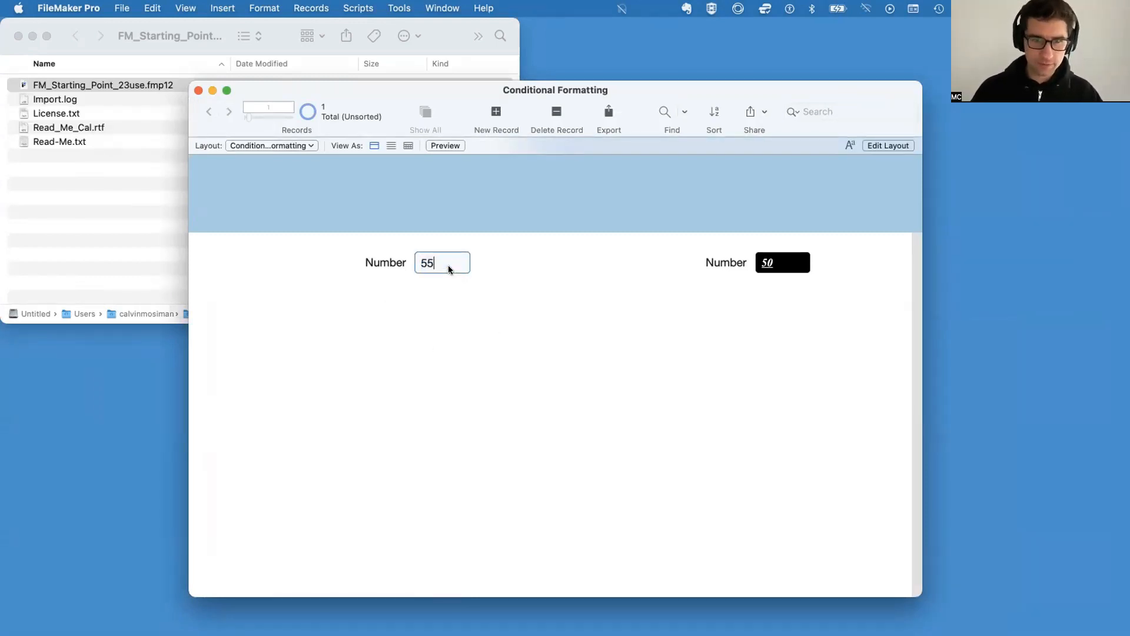
click(563, 405)
click(427, 260)
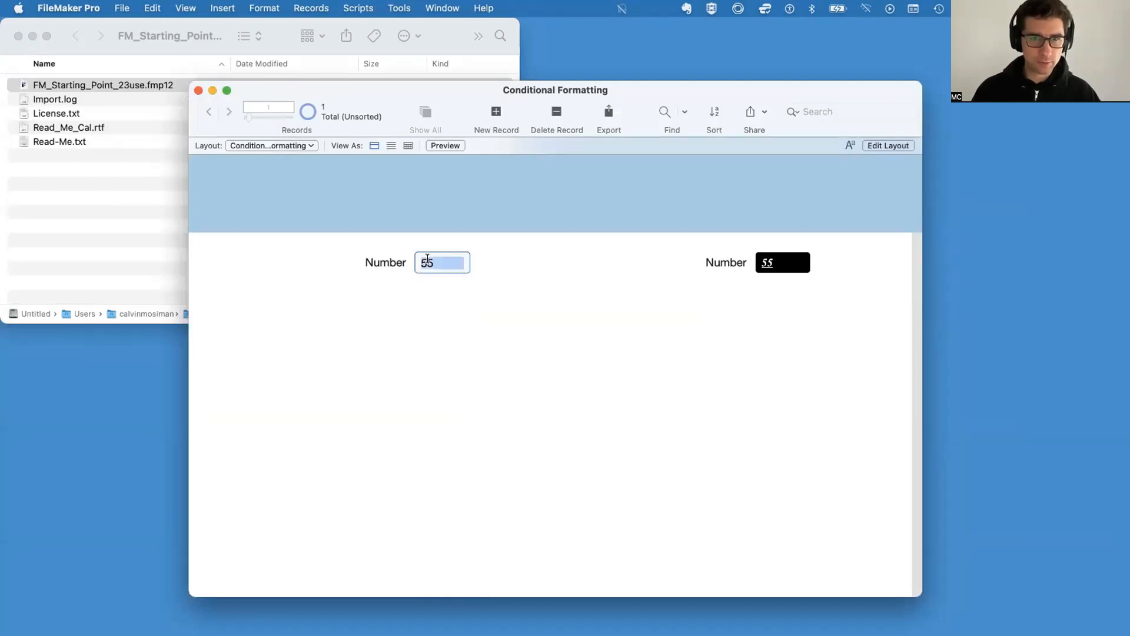
text(60)
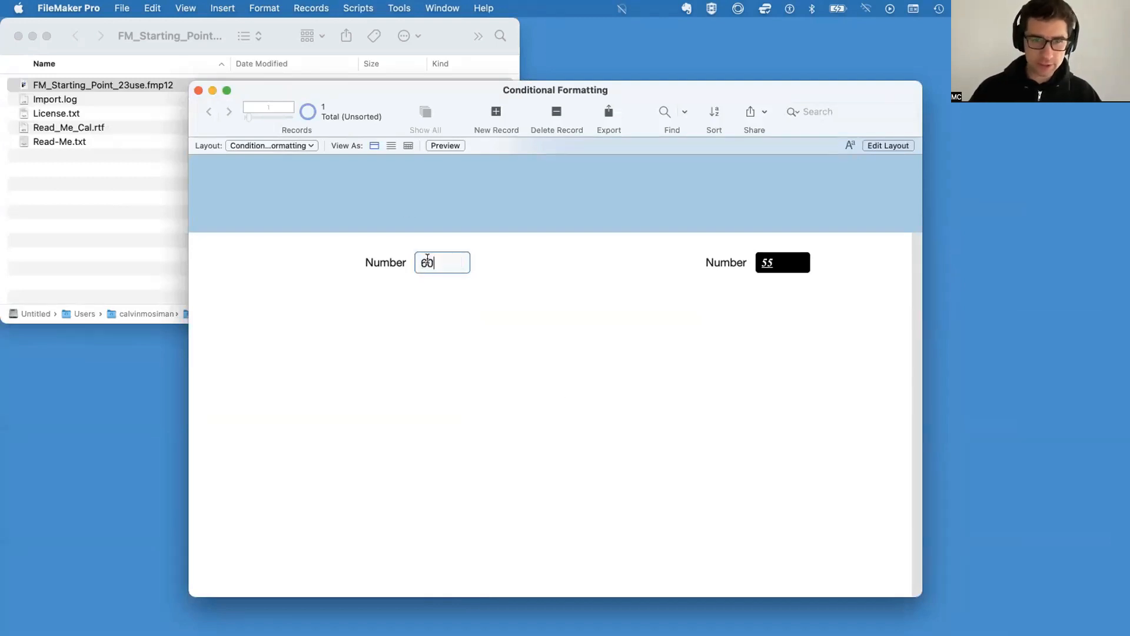
click(570, 322)
Test the higher thresholds by entering 75, 90 and 100 in the first Number field, committing each value
click(434, 255)
text(75)
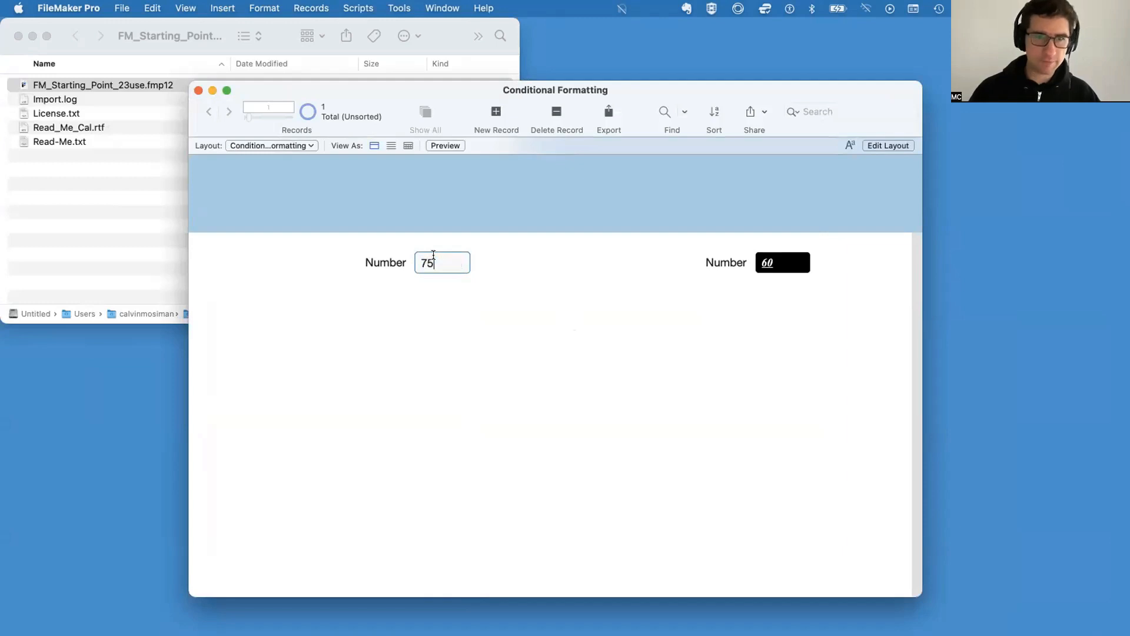
click(481, 348)
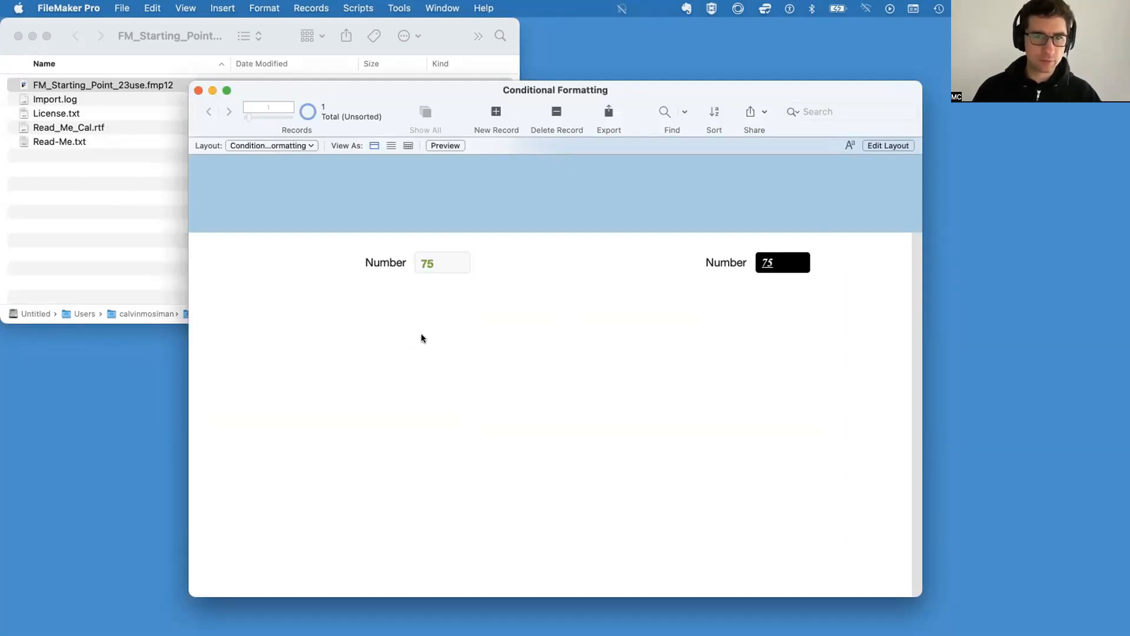
click(447, 266)
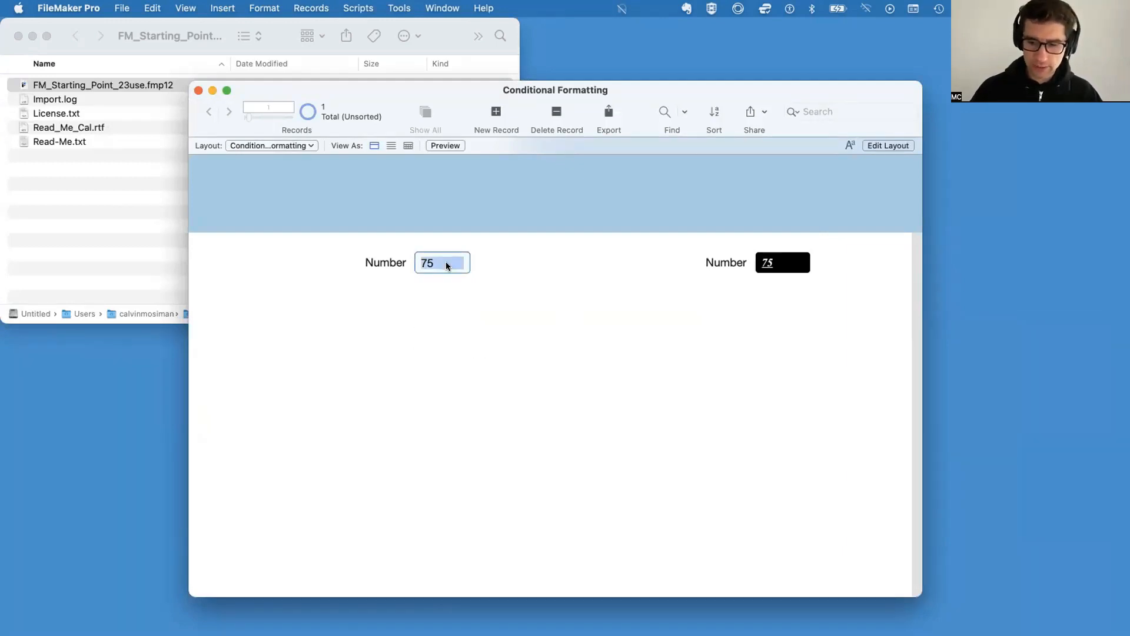
text(90)
click(471, 390)
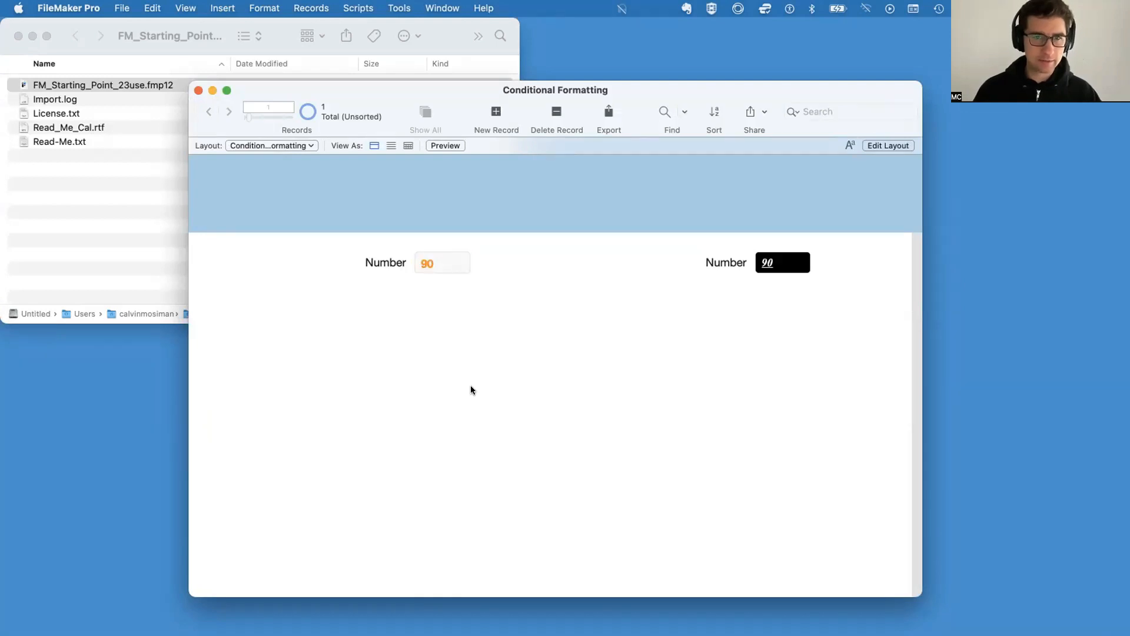
click(446, 264)
text(100)
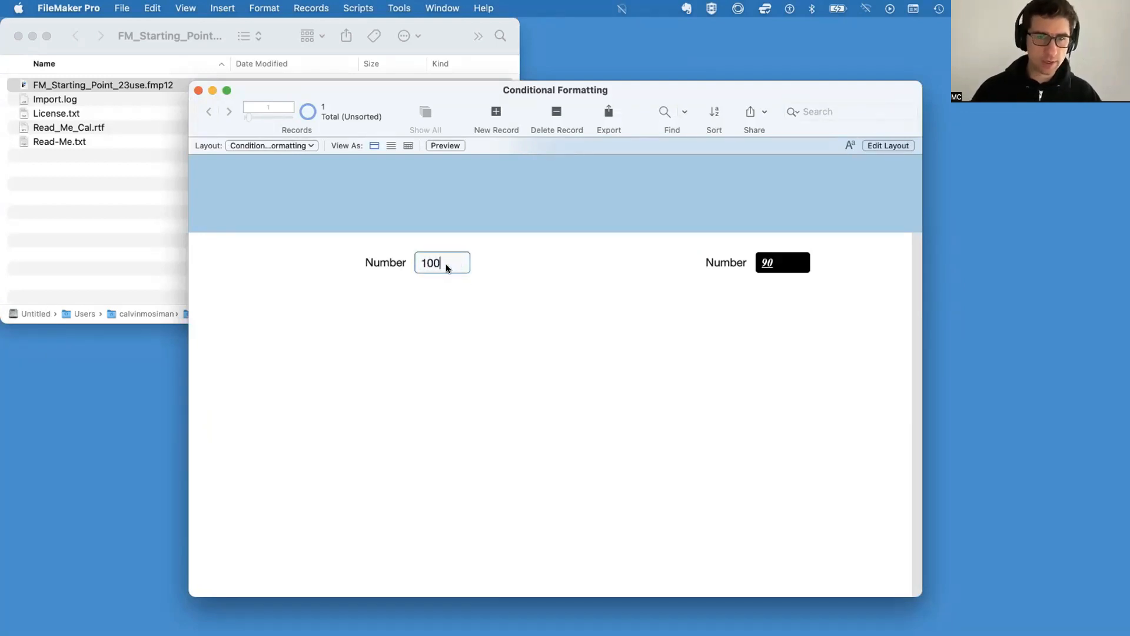
click(601, 405)
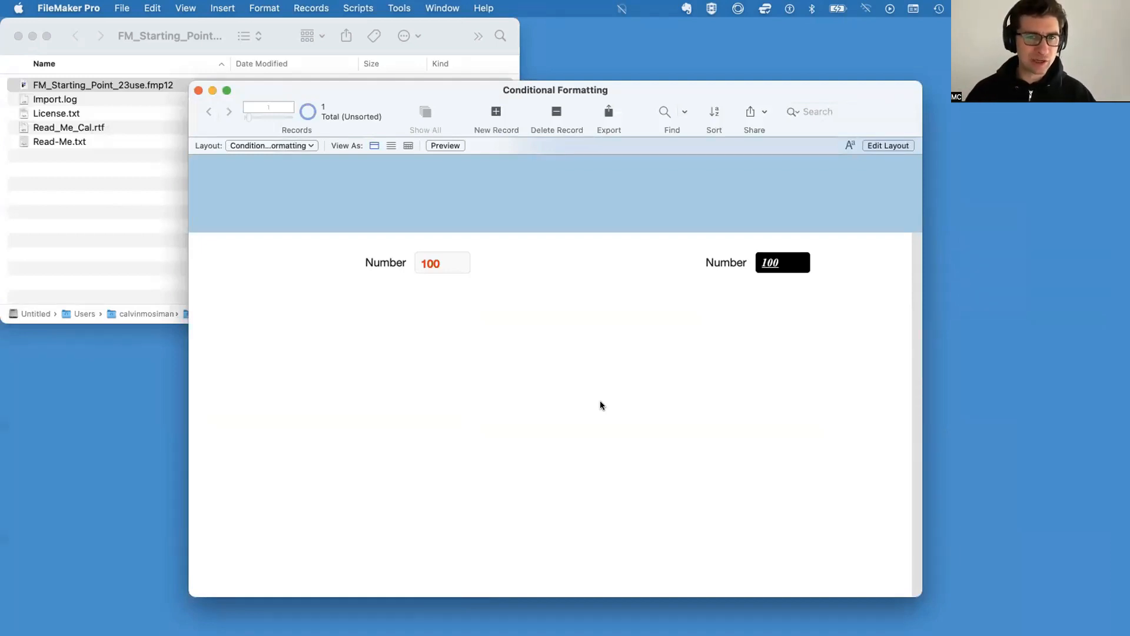
Return to Layout mode and select the first Number field
key(super+l)
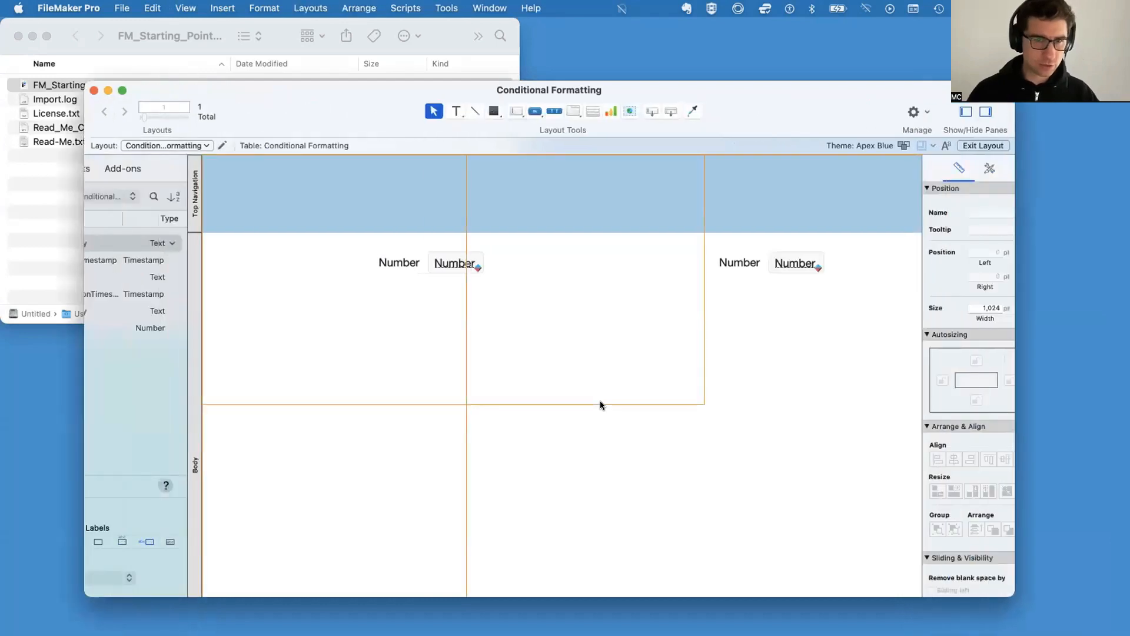
click(451, 262)
right_click(451, 262)
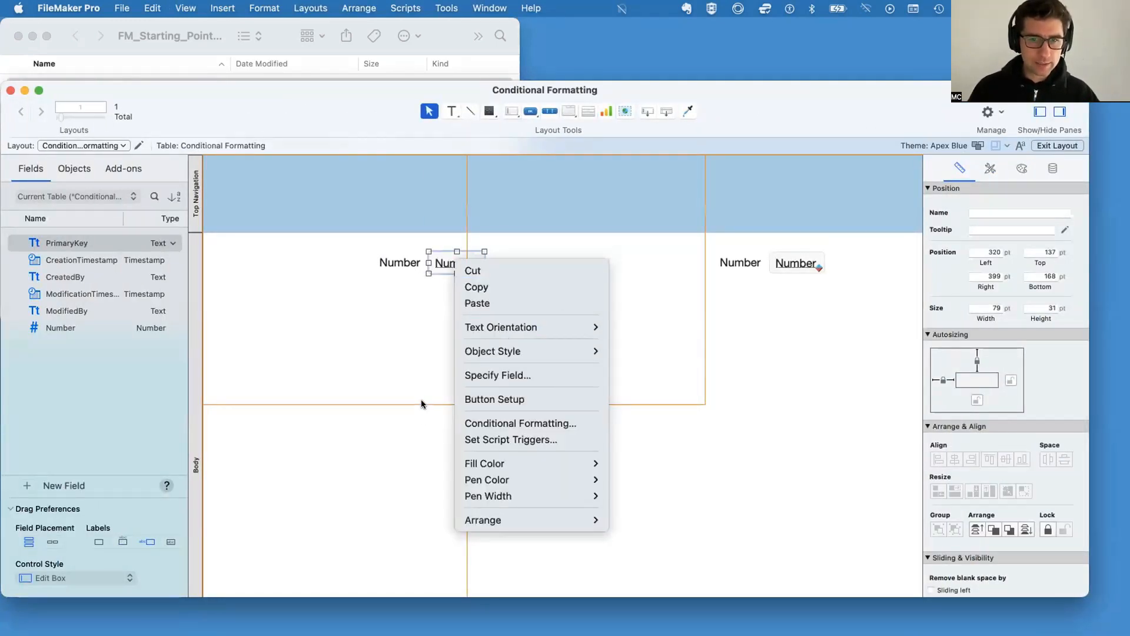
click(404, 343)
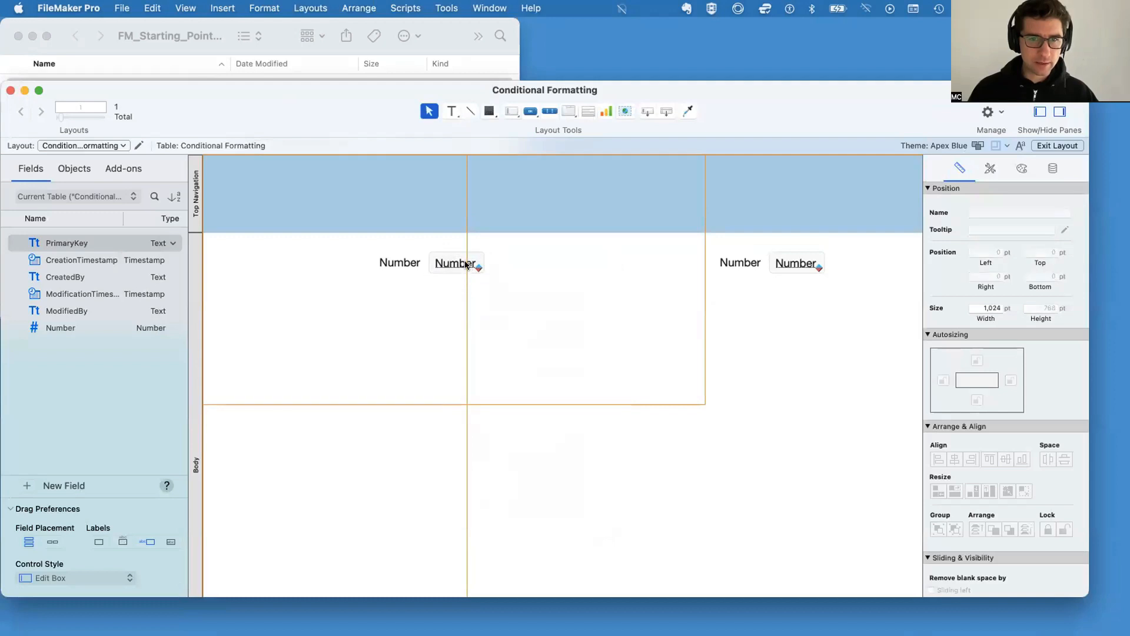
right_click(470, 263)
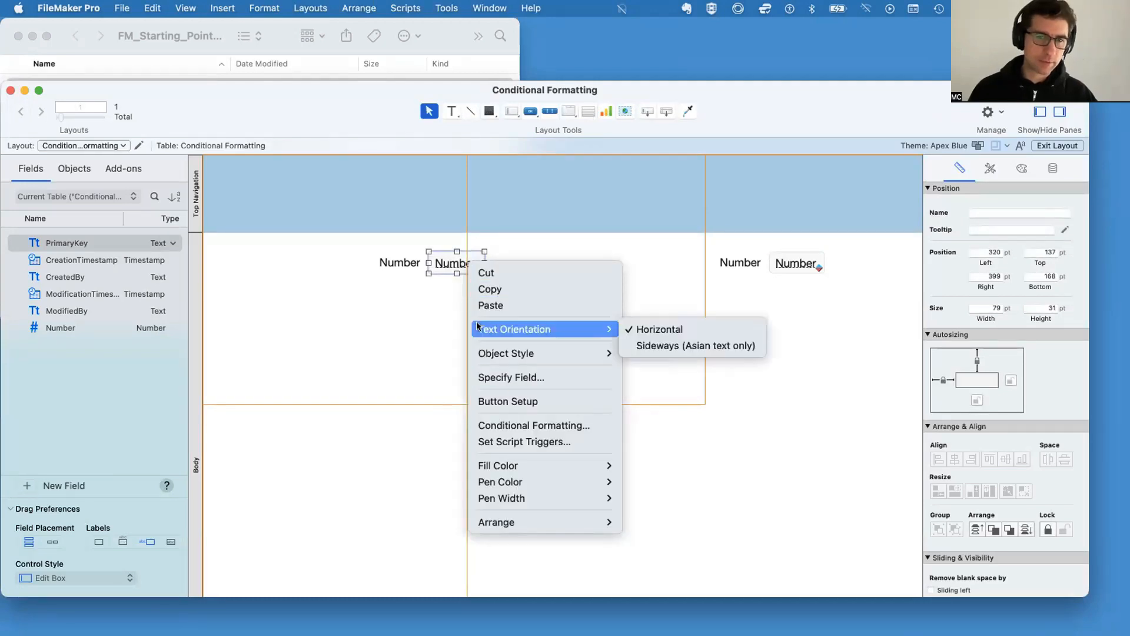
click(454, 321)
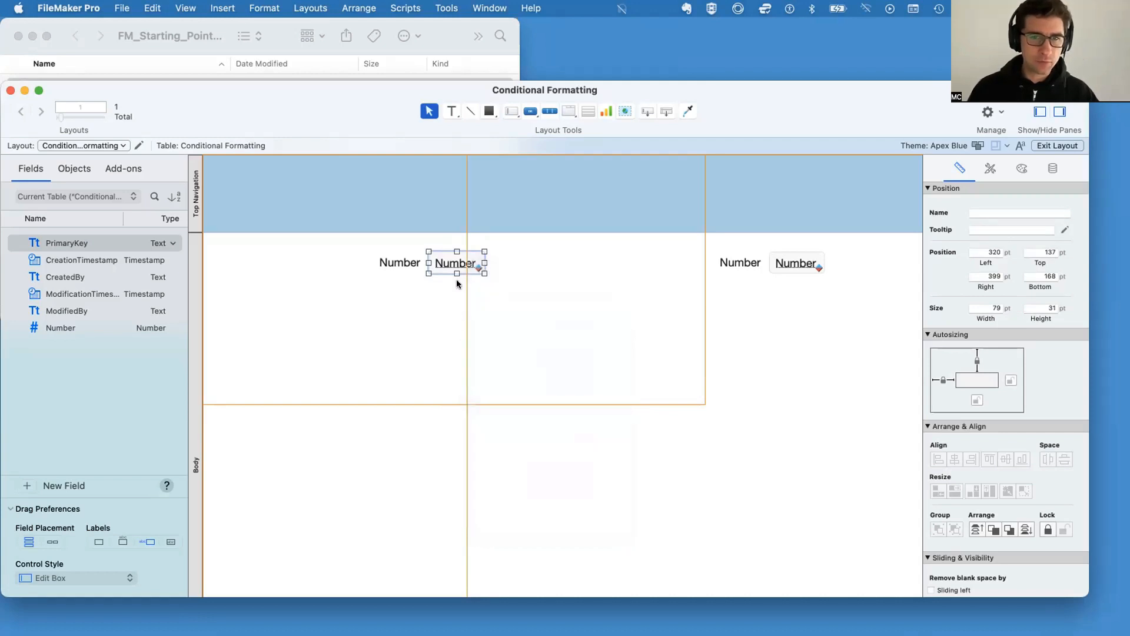
Switch to Browse mode and check the first Number field's formatting
click(501, 308)
key(super+b)
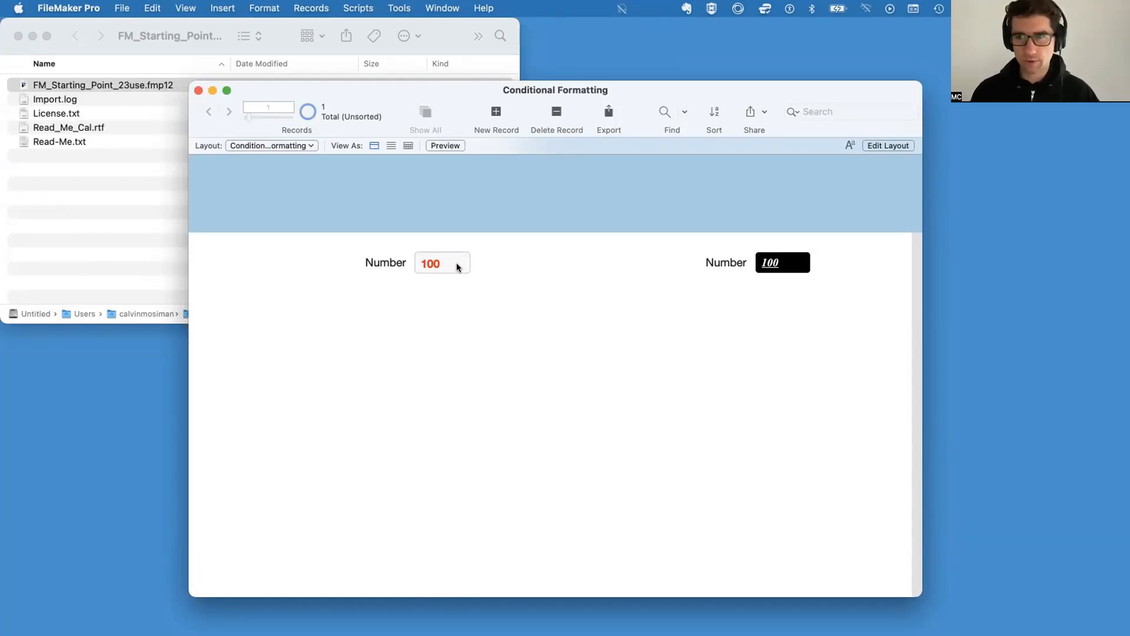
click(457, 266)
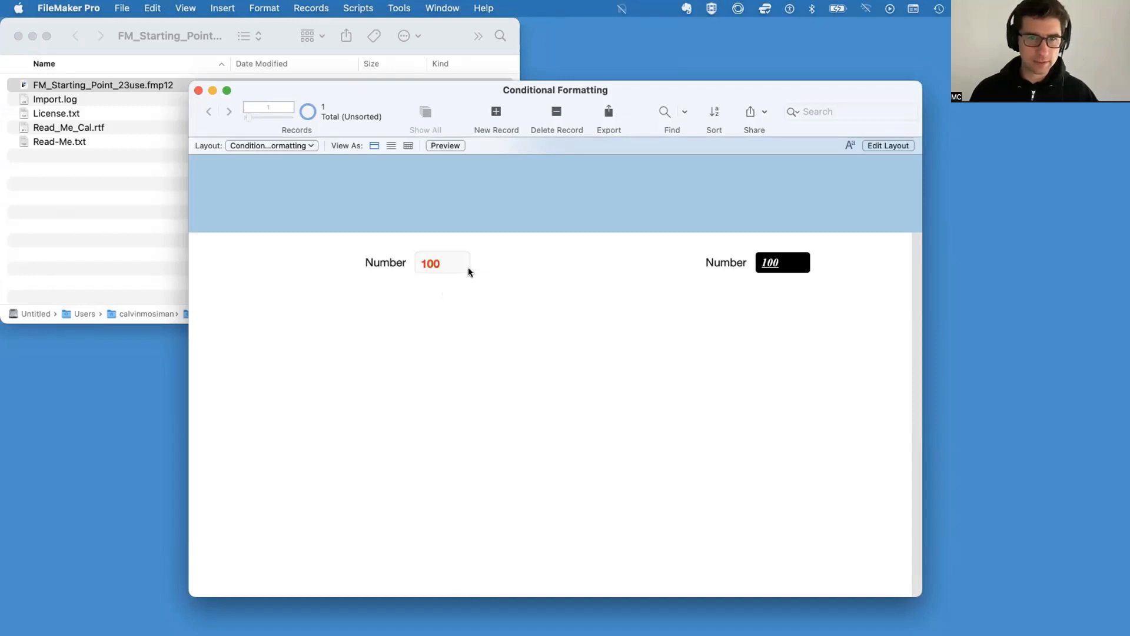
Return to Layout mode and open the conditional formatting settings of the first Number field
key(super+l)
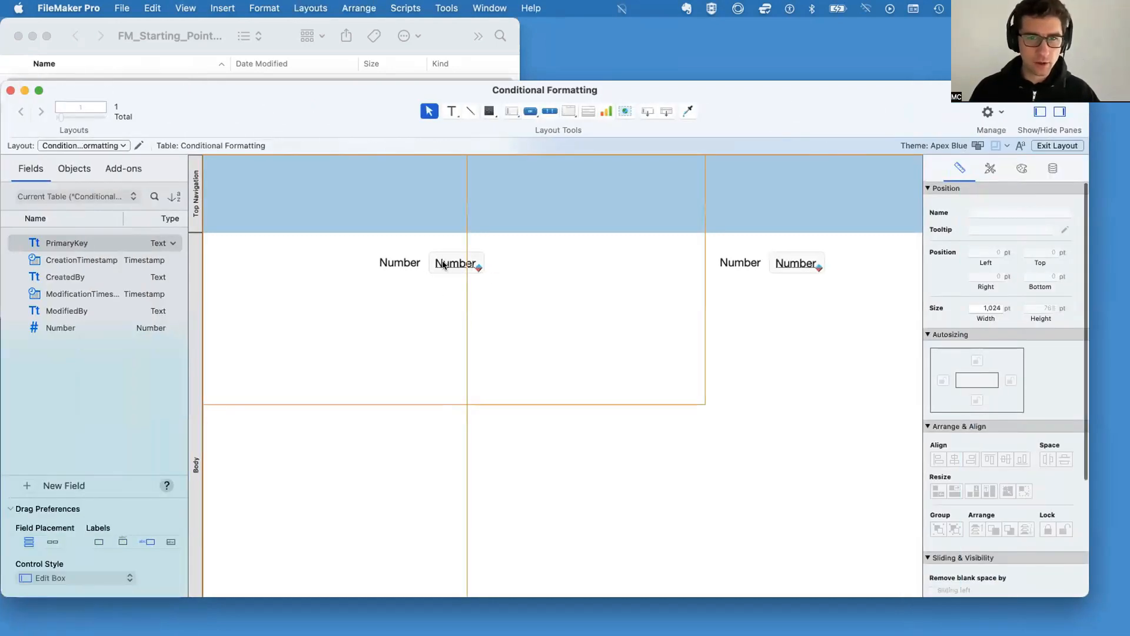
right_click(455, 268)
click(513, 427)
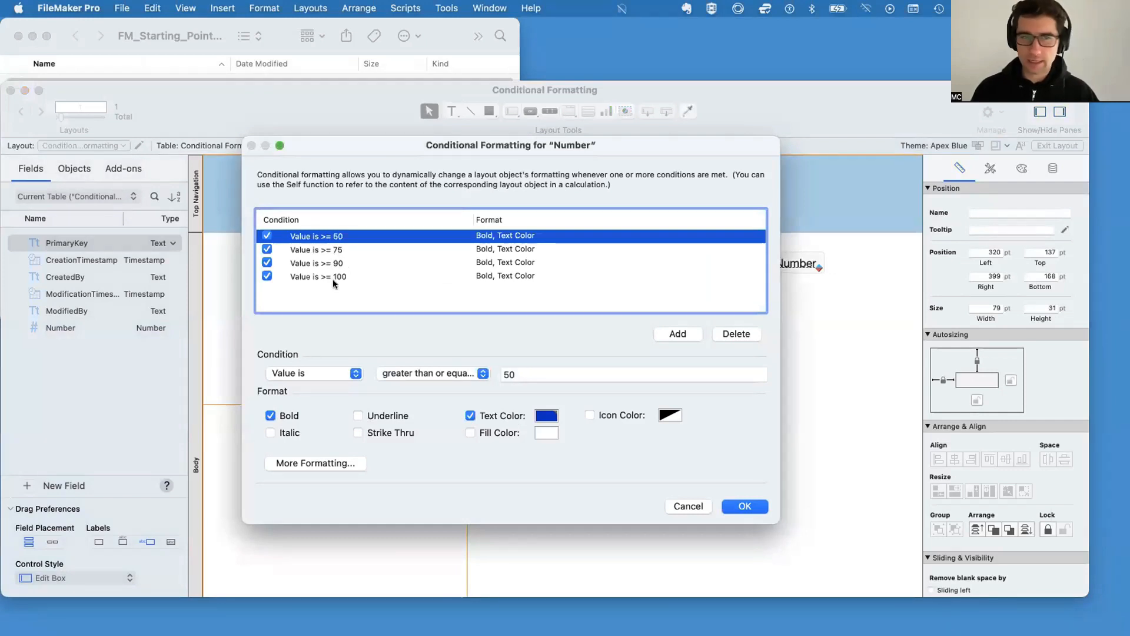
Review the order and formats of the >= 50, >= 75, >= 90 and >= 100 conditions
click(346, 277)
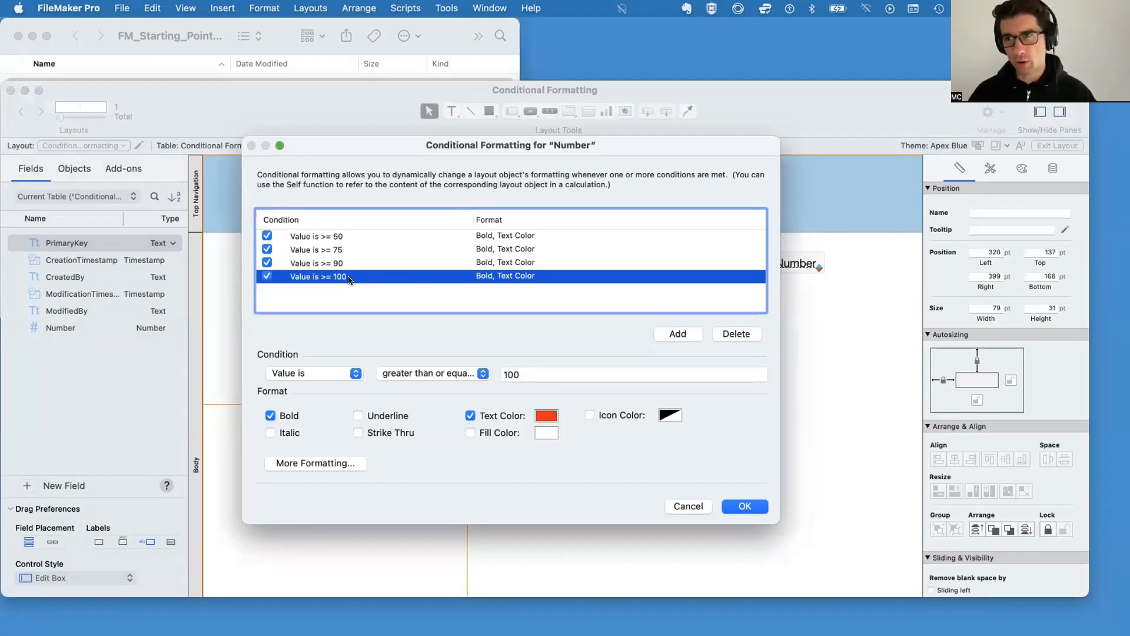
mouse_move(348, 280)
mouse_down()
mouse_move(350, 247)
mouse_move(349, 281)
mouse_up()
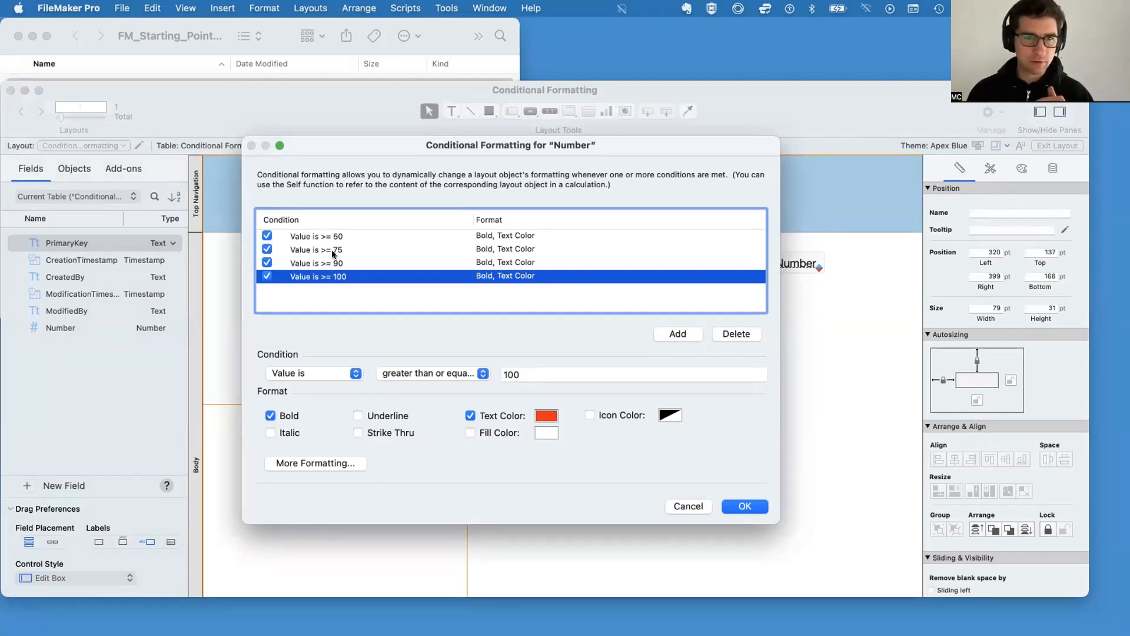
click(333, 252)
click(337, 236)
click(335, 251)
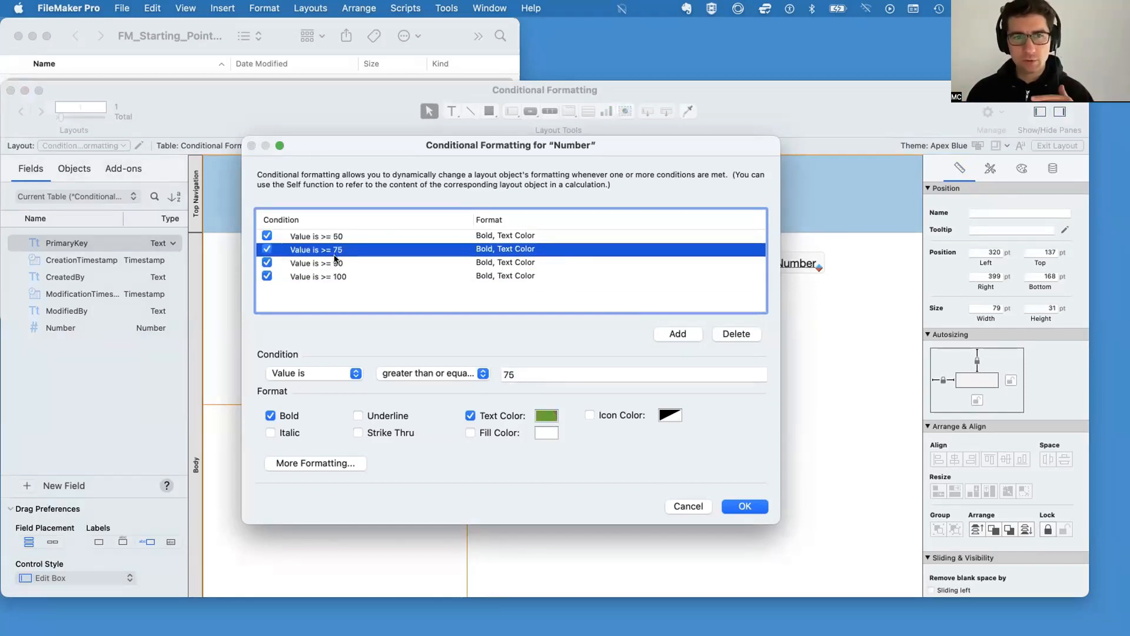
click(336, 263)
click(336, 276)
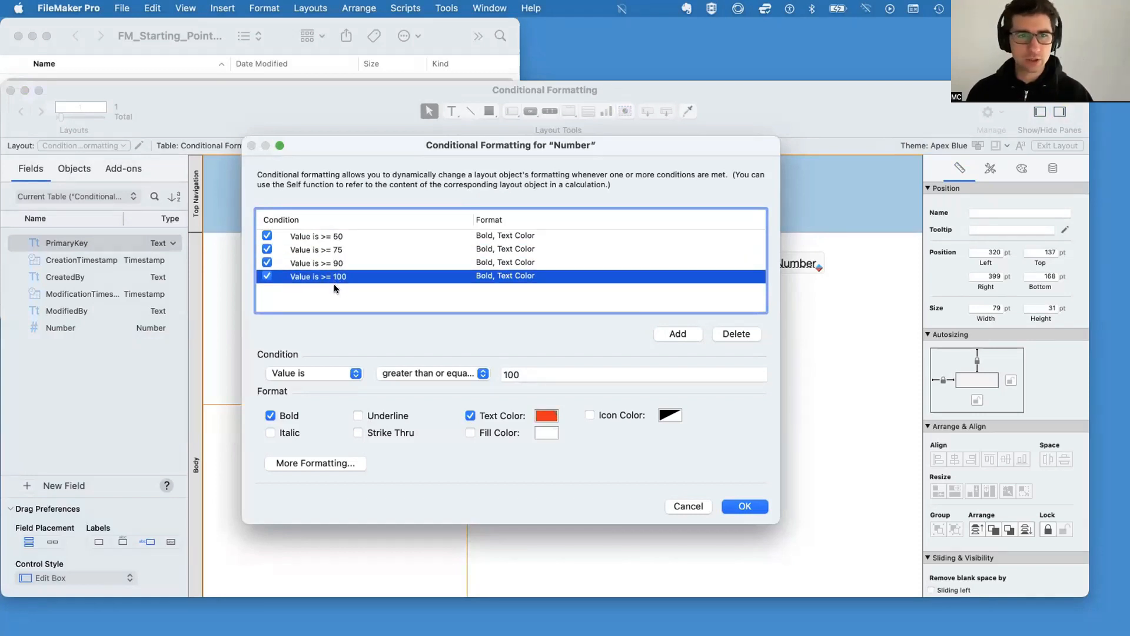
click(334, 284)
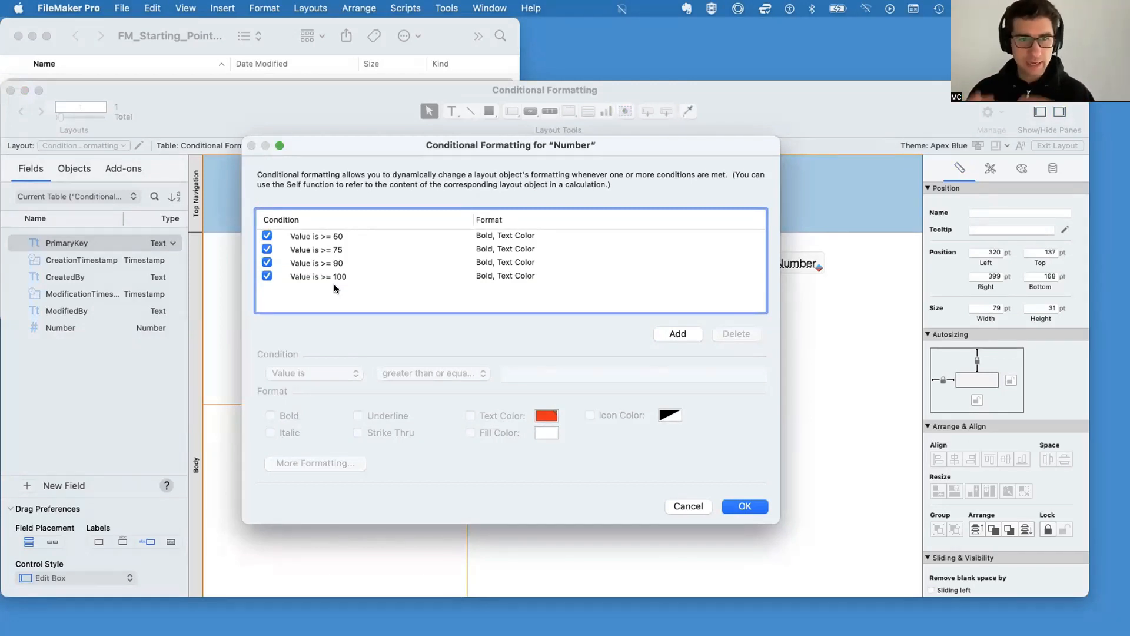
click(341, 238)
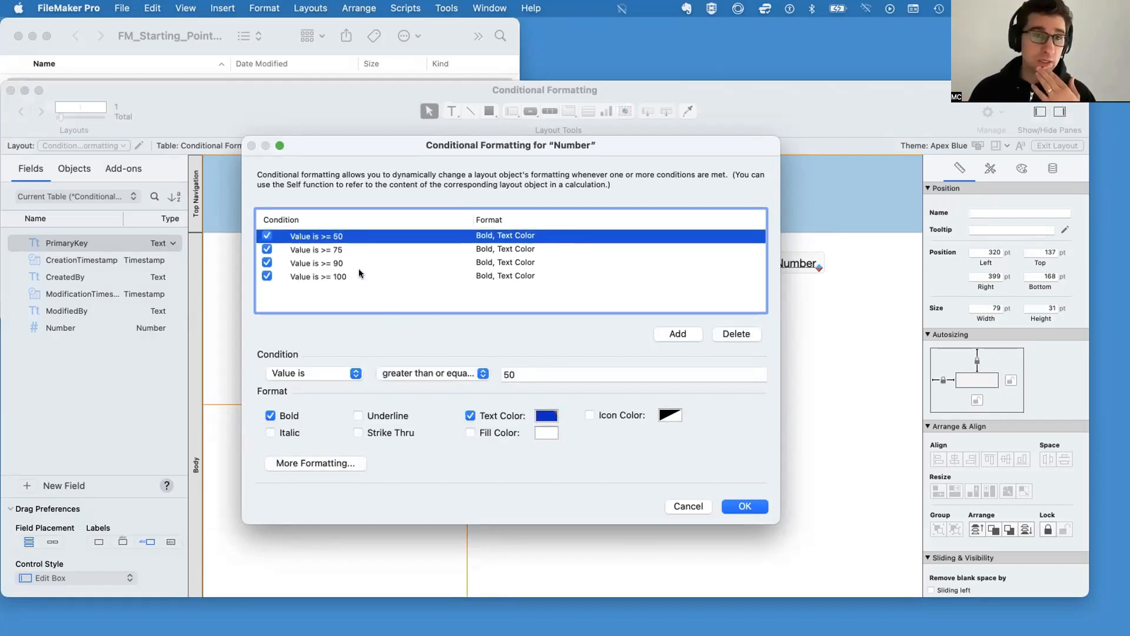
click(329, 276)
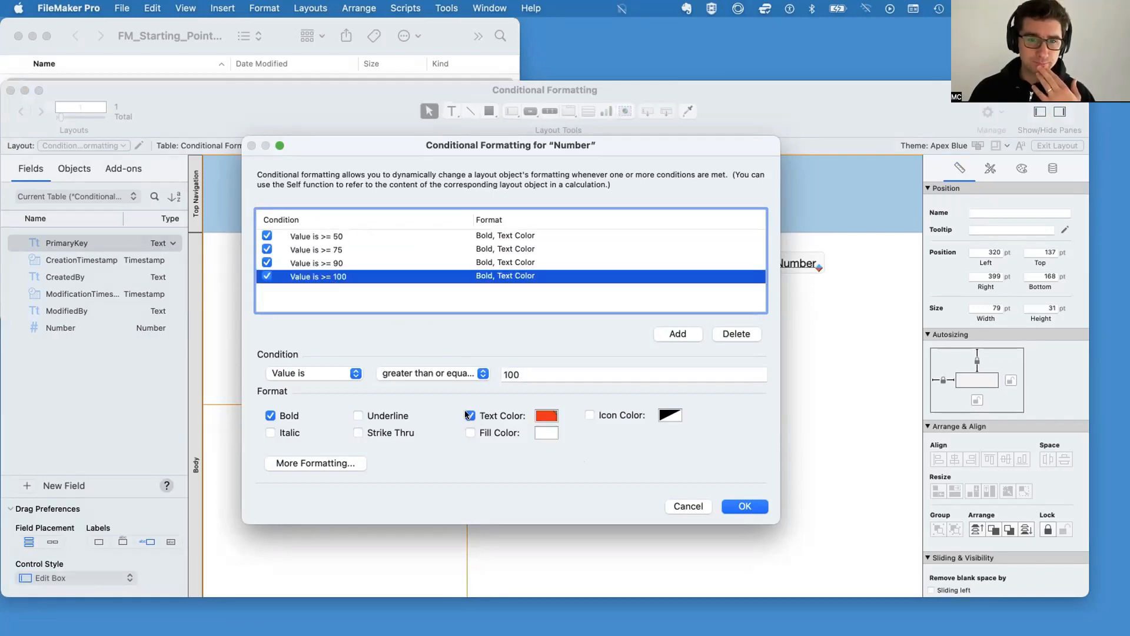
Give the >= 50 condition a blue fill and white text, apply it, and check the field in Browse mode
click(341, 236)
click(541, 435)
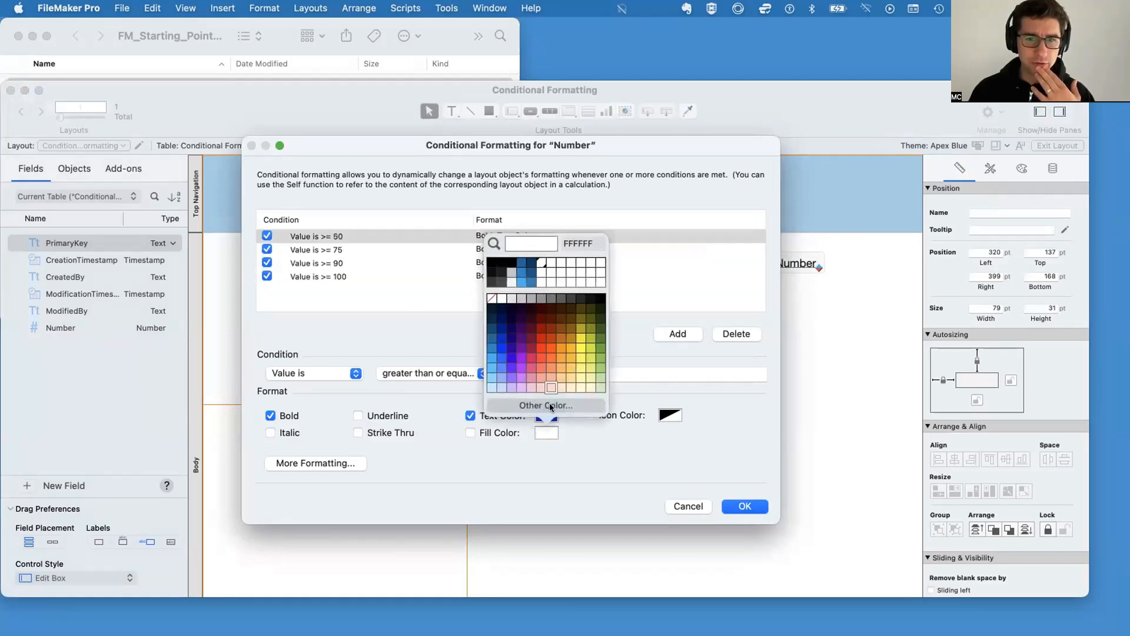
click(501, 341)
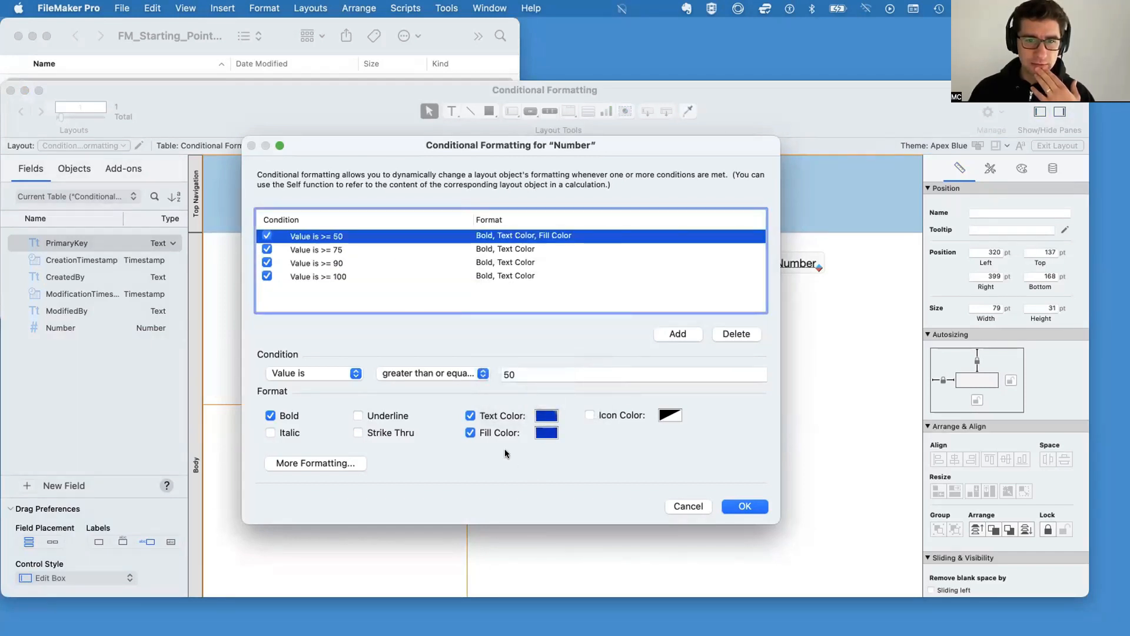
click(552, 416)
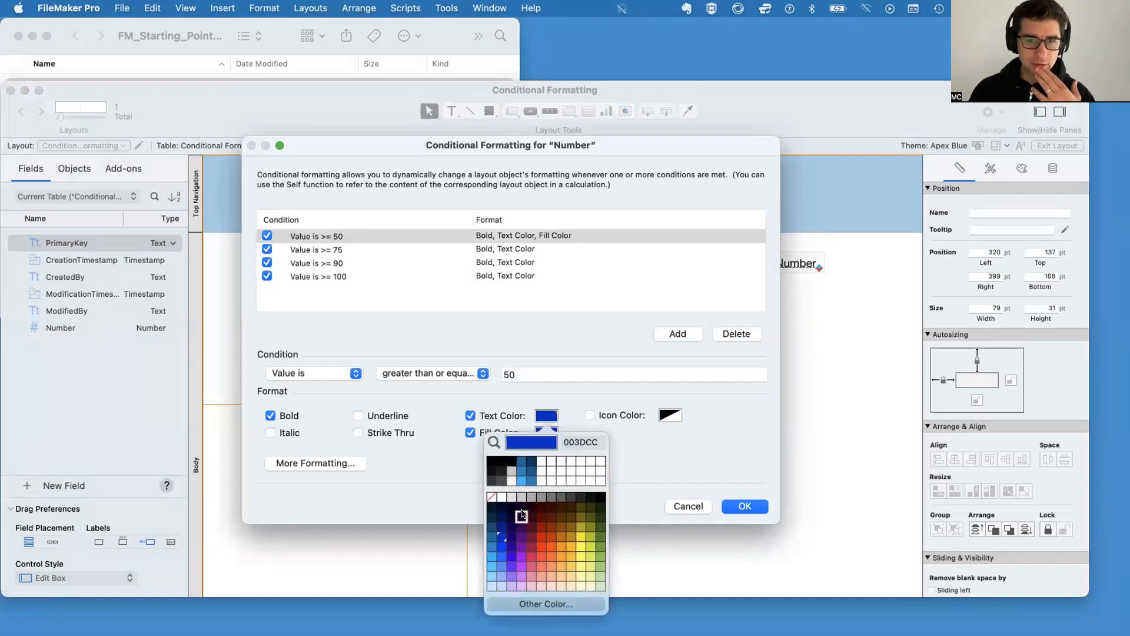
click(501, 498)
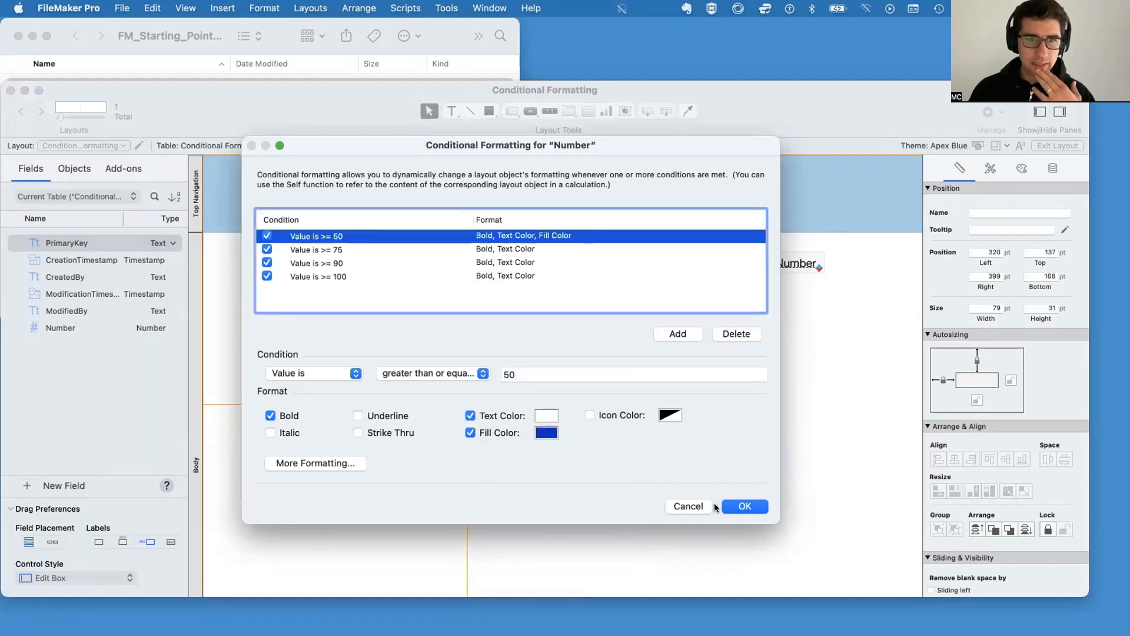
click(739, 507)
click(467, 429)
key(super+b)
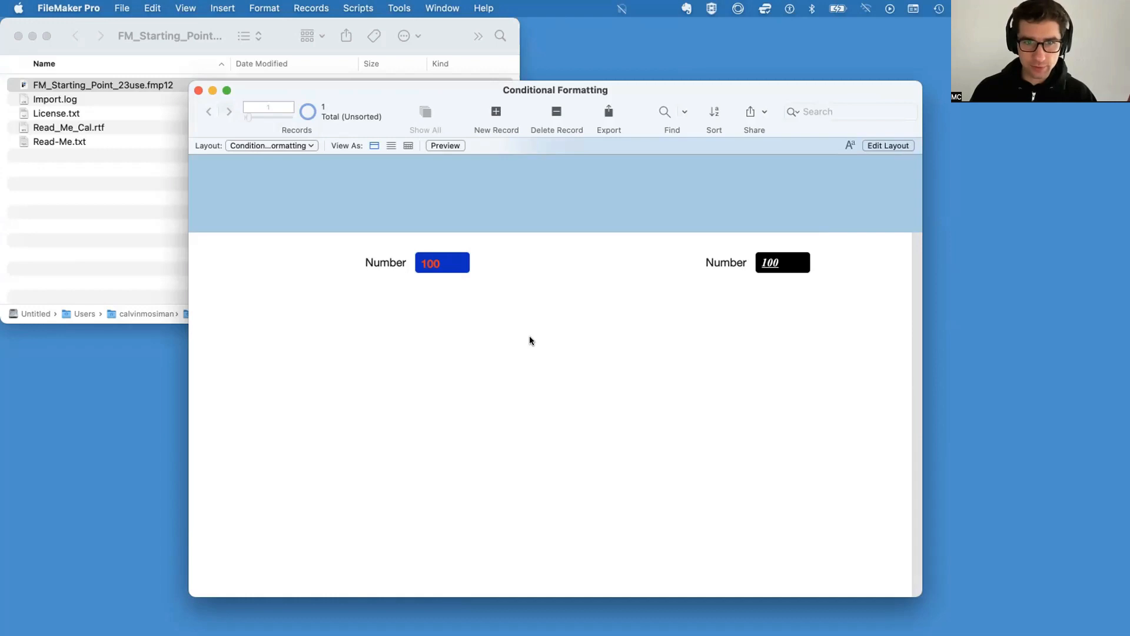
Try moving the first Number field's >= 100 condition directly below >= 50, apply it, and check the field in Browse mode
key(super+l)
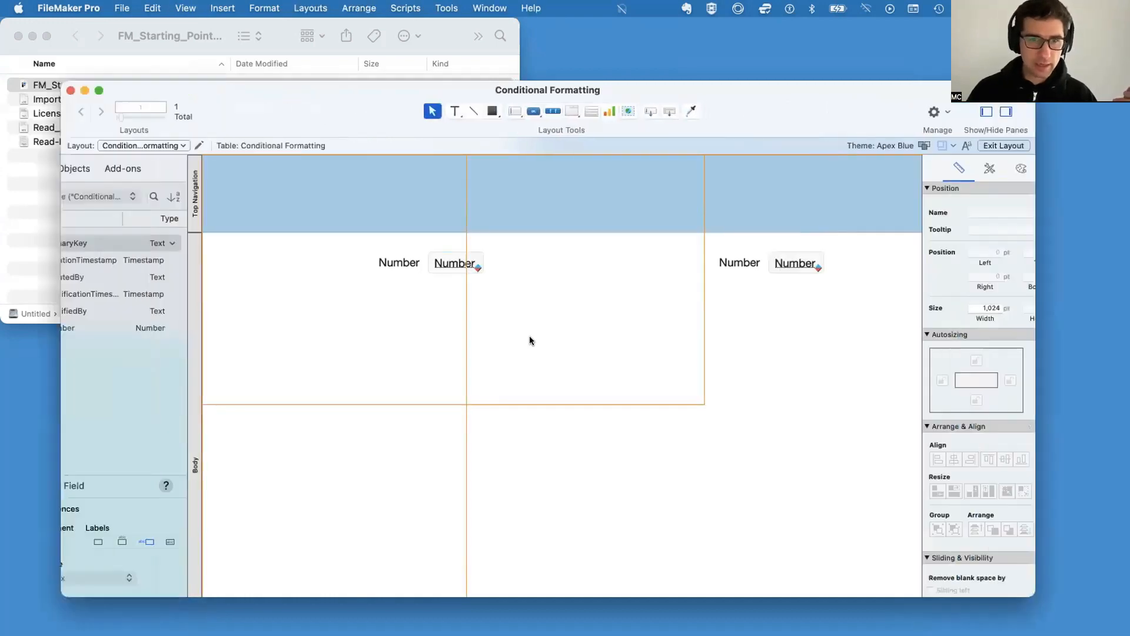
right_click(449, 263)
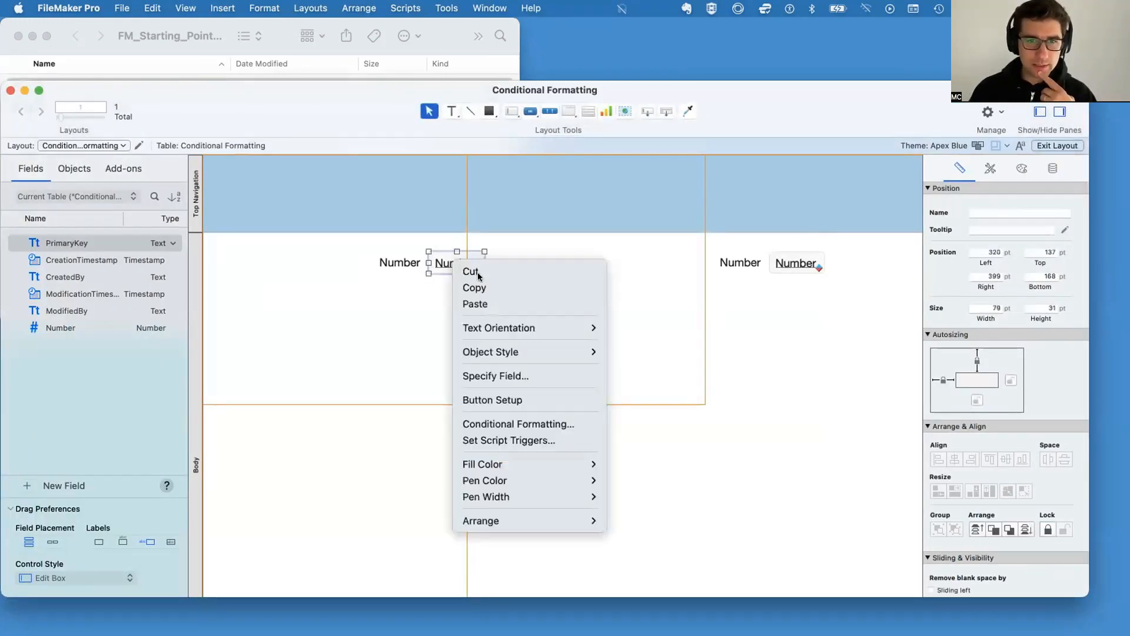
click(528, 422)
click(333, 275)
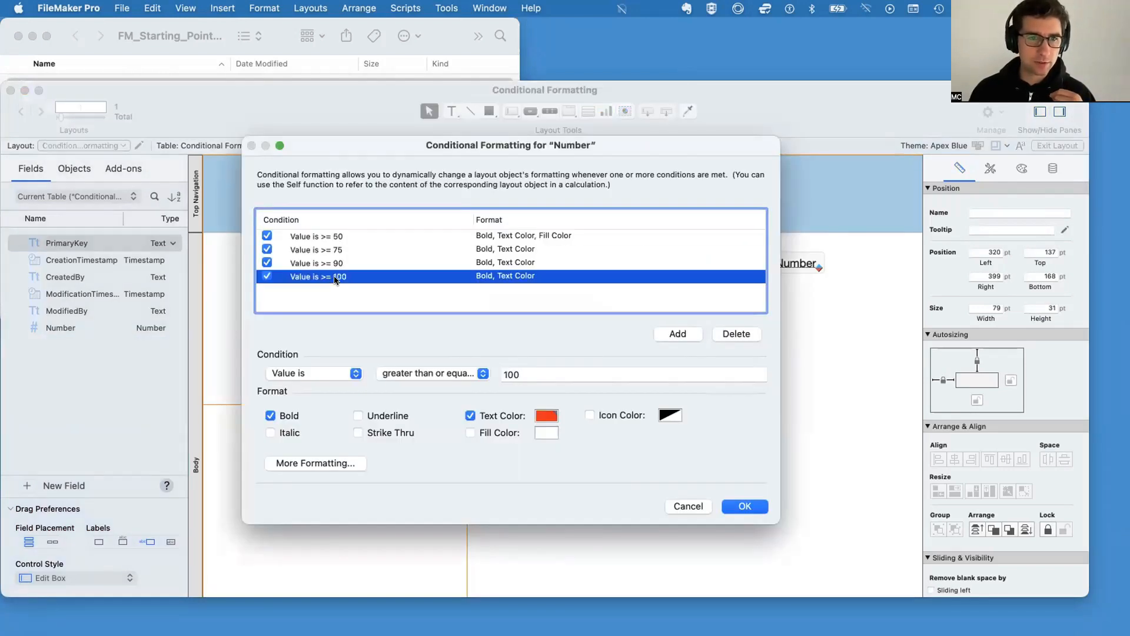
drag(334, 276, 347, 239)
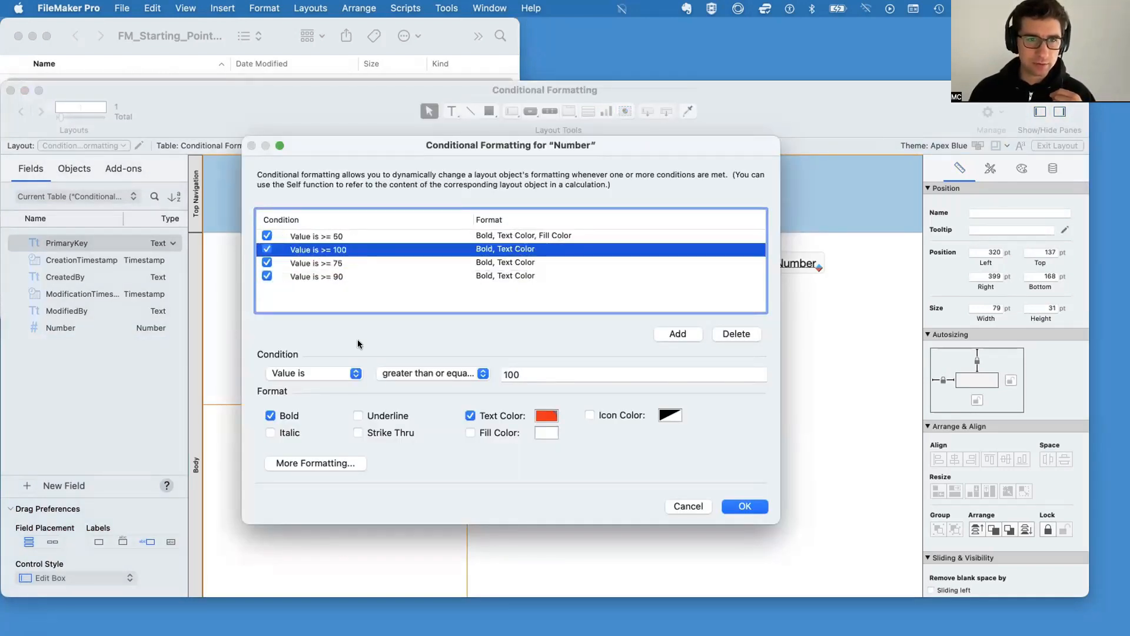
click(733, 509)
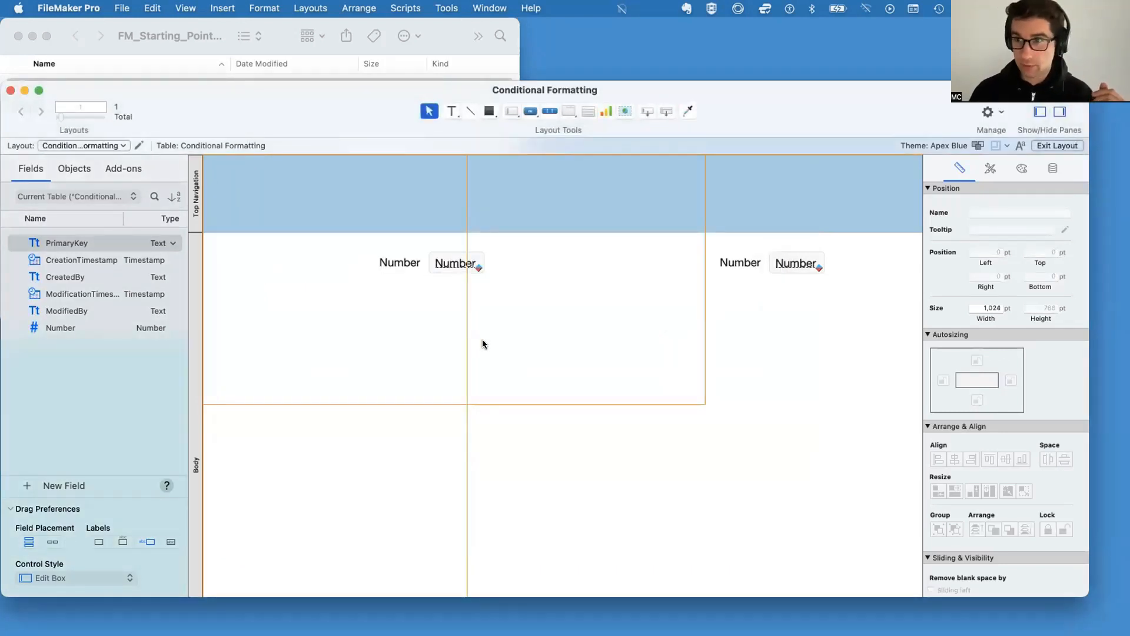
key(super+b)
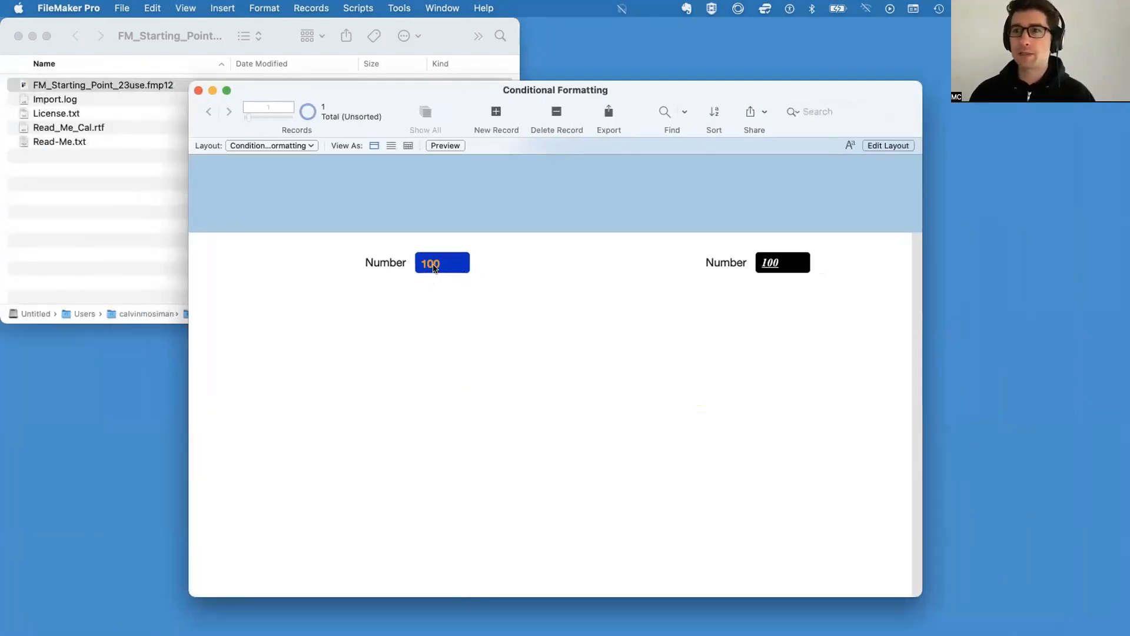
Reopen the first Number field's conditional formatting in Layout mode and move the >= 100 condition back to the end
key(super+l)
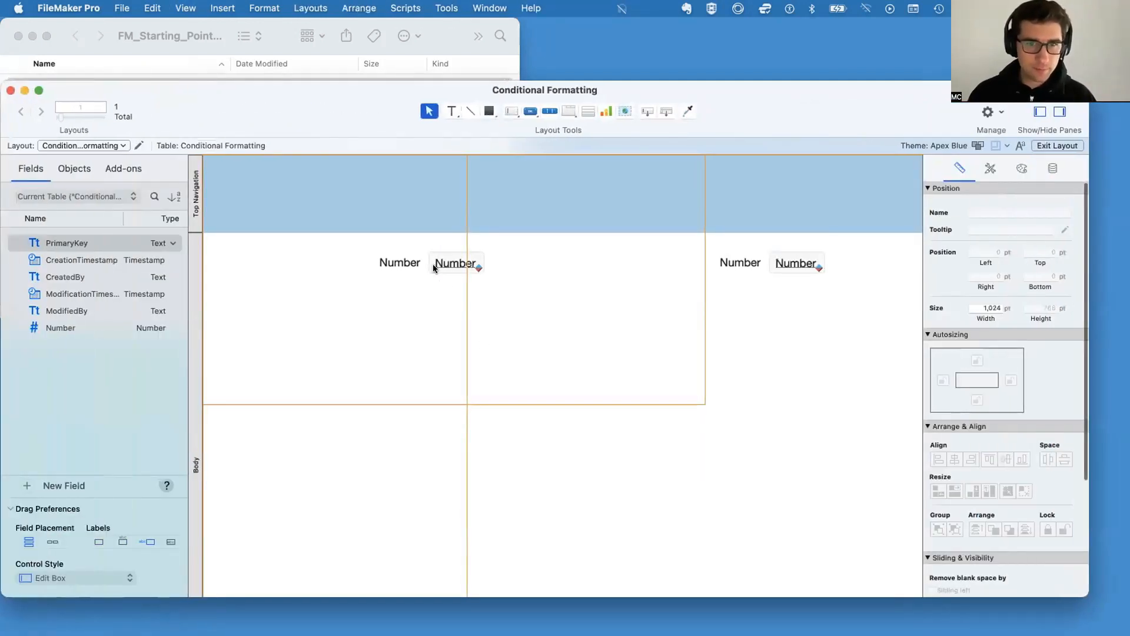
right_click(432, 264)
click(493, 433)
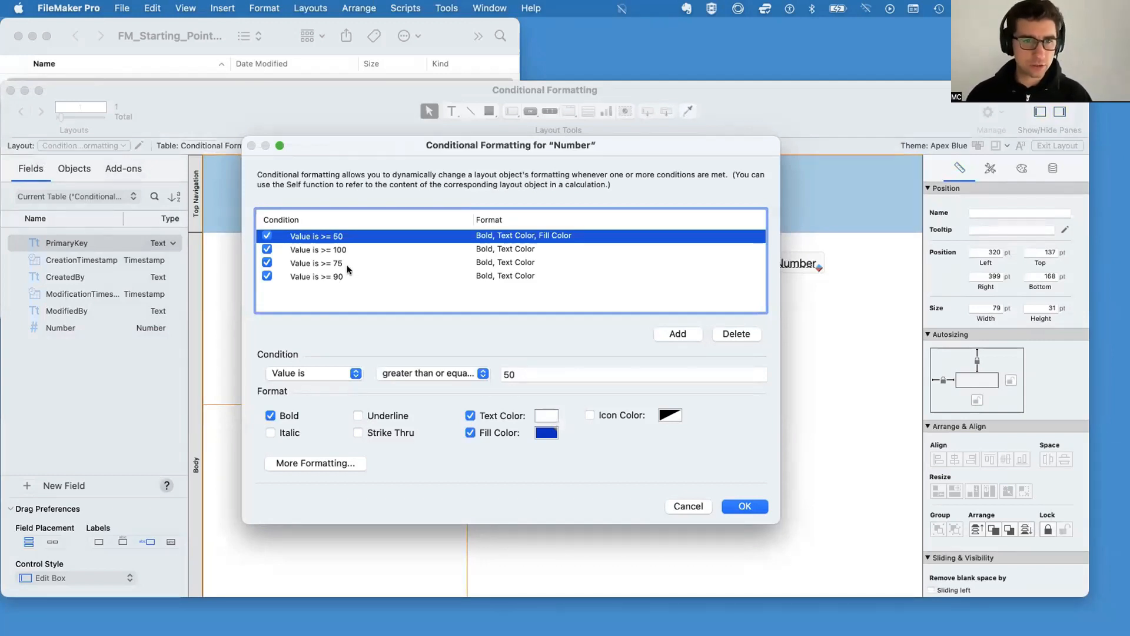
drag(336, 248, 325, 289)
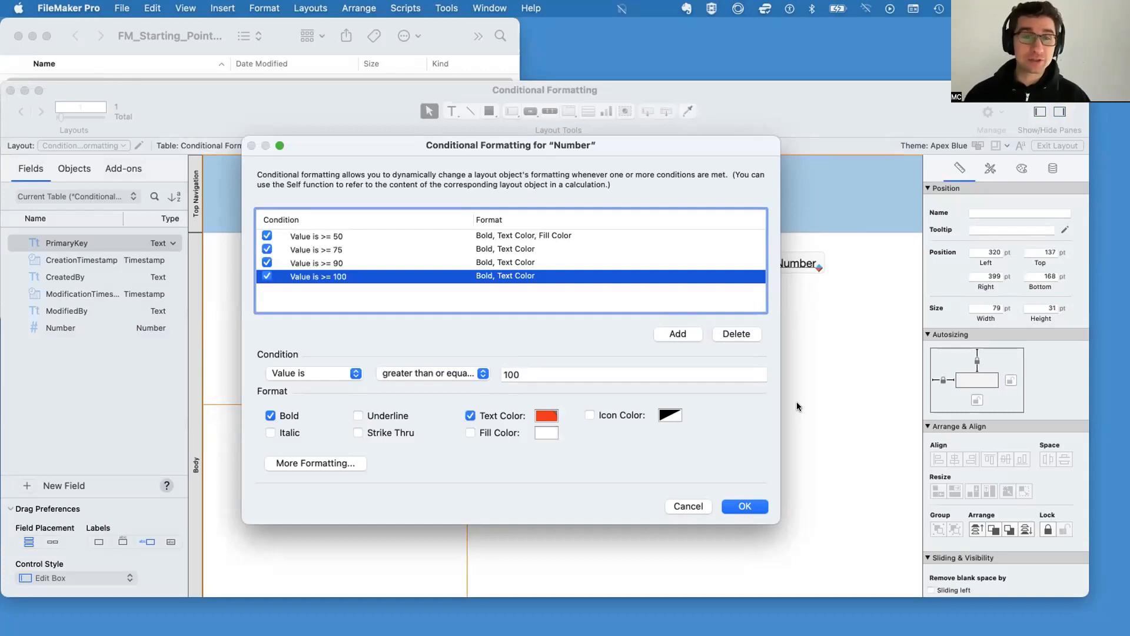
click(433, 373)
click(585, 351)
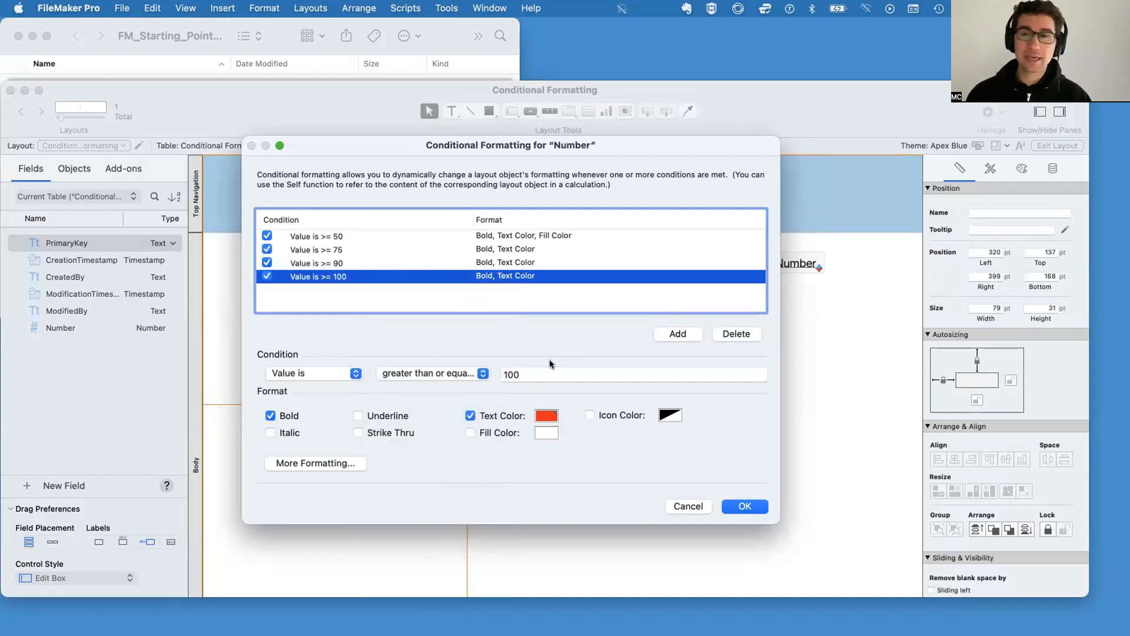
click(337, 370)
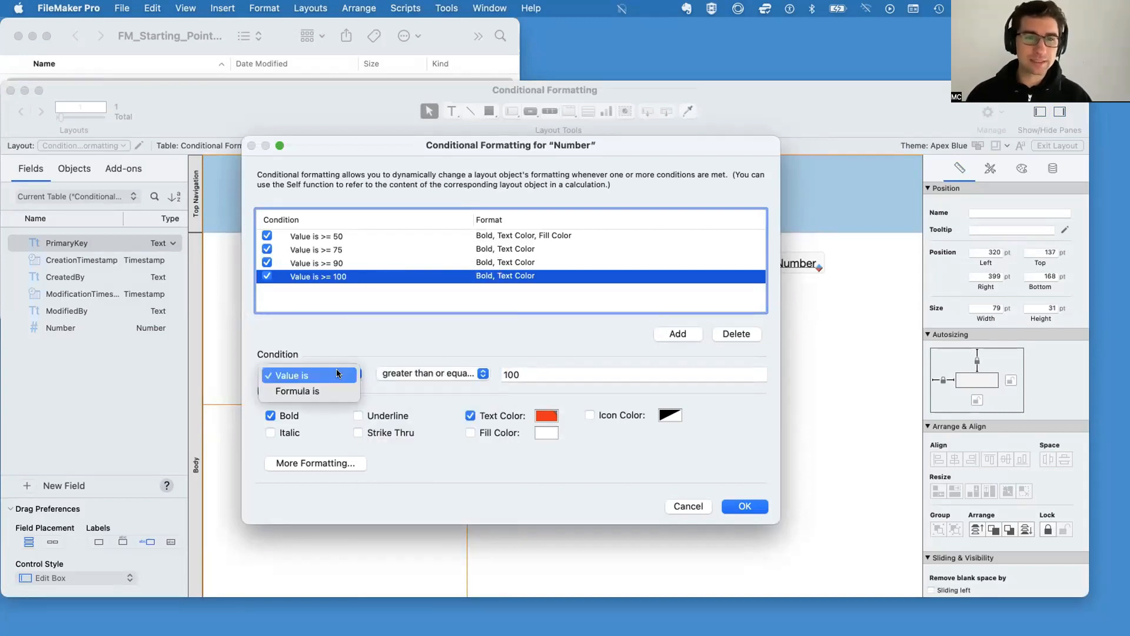
click(424, 366)
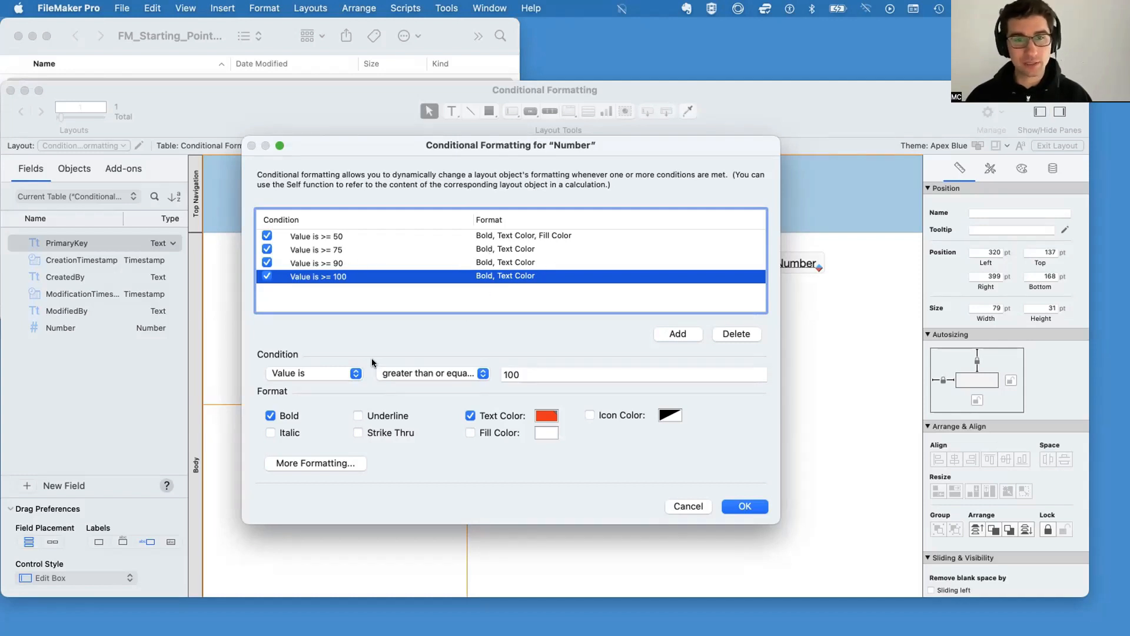
Switch the >= 100 condition between its value-based and formula-based forms to compare them, returning it to value-based
click(329, 371)
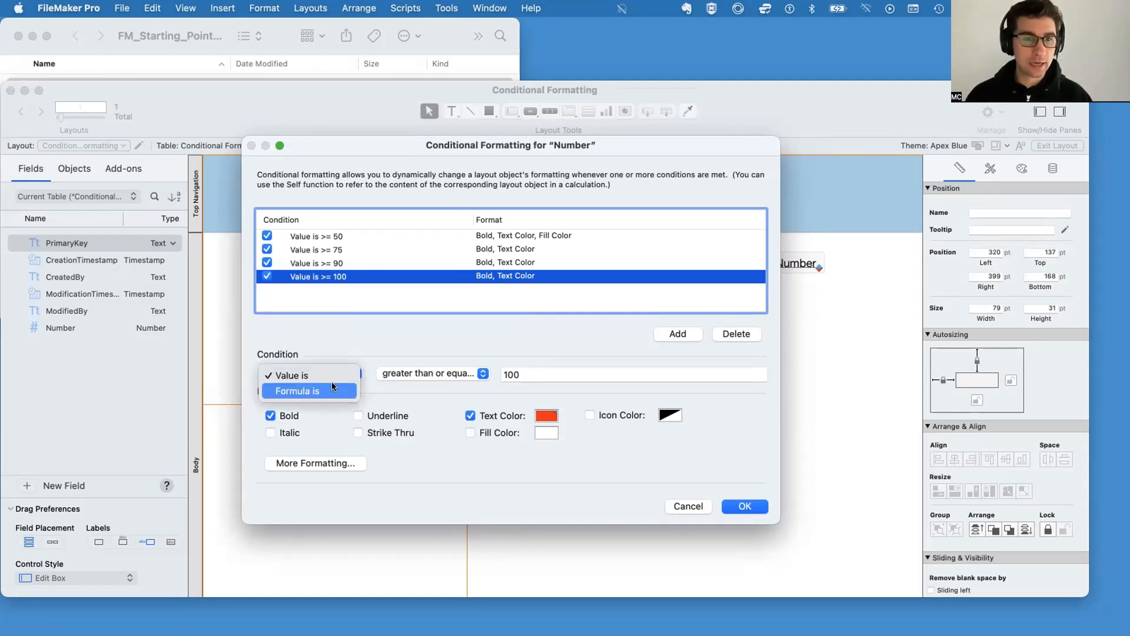
click(331, 388)
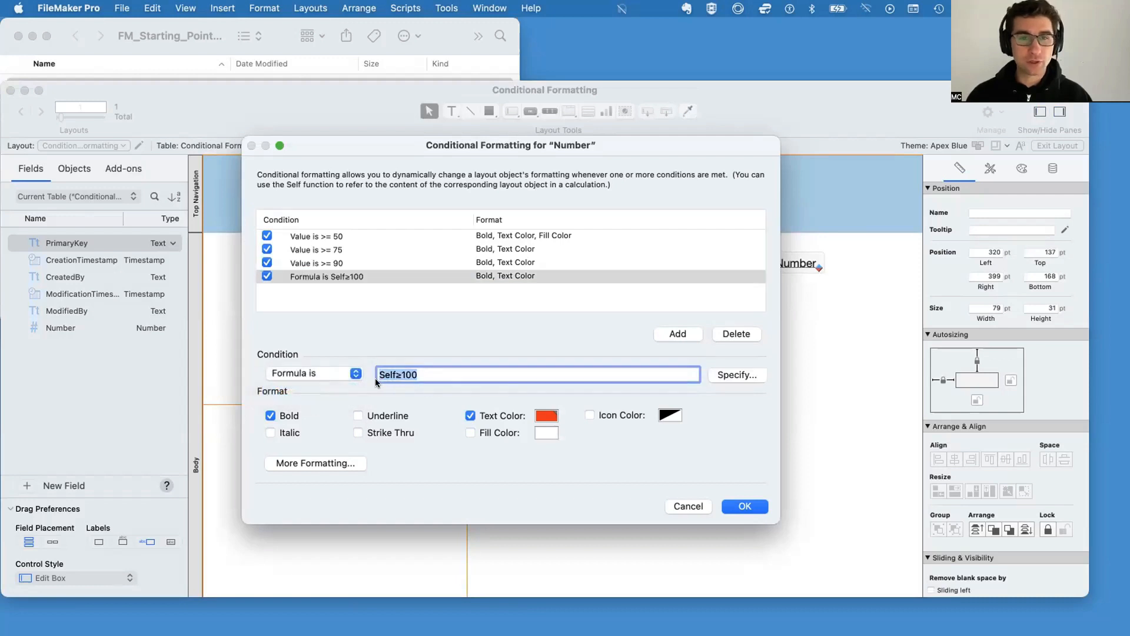
click(330, 371)
click(327, 360)
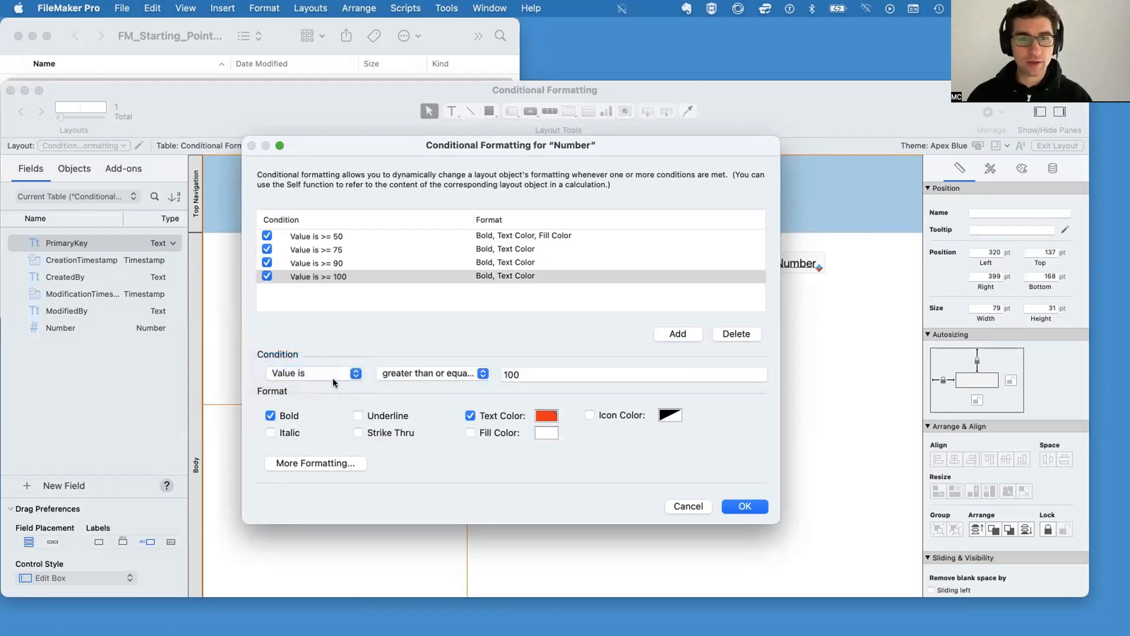
click(331, 374)
click(321, 388)
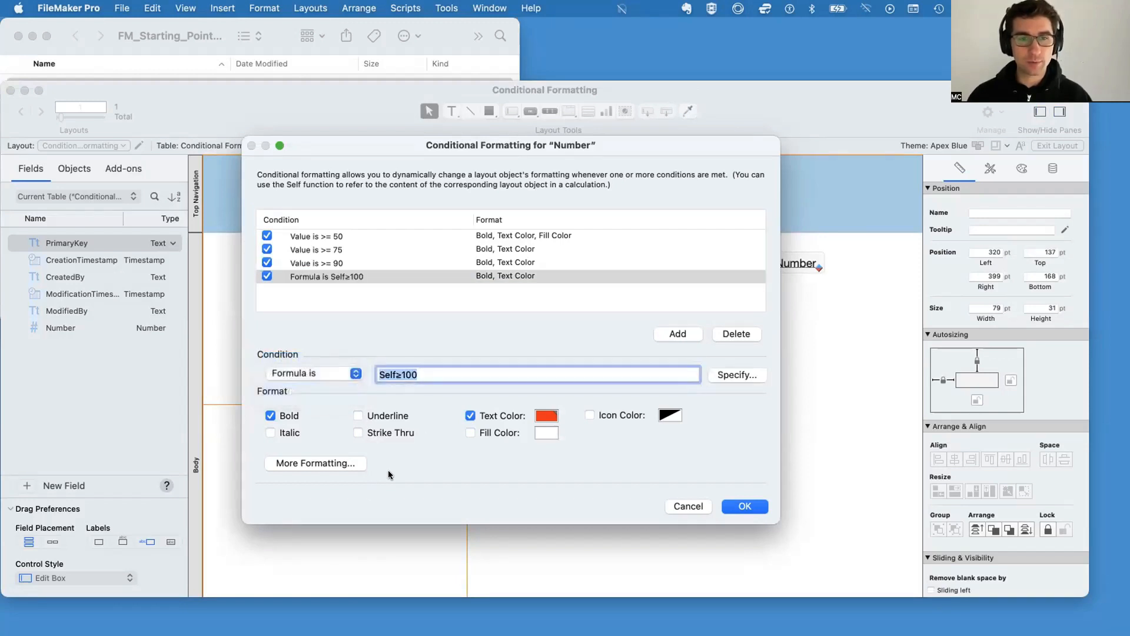
click(310, 377)
click(318, 359)
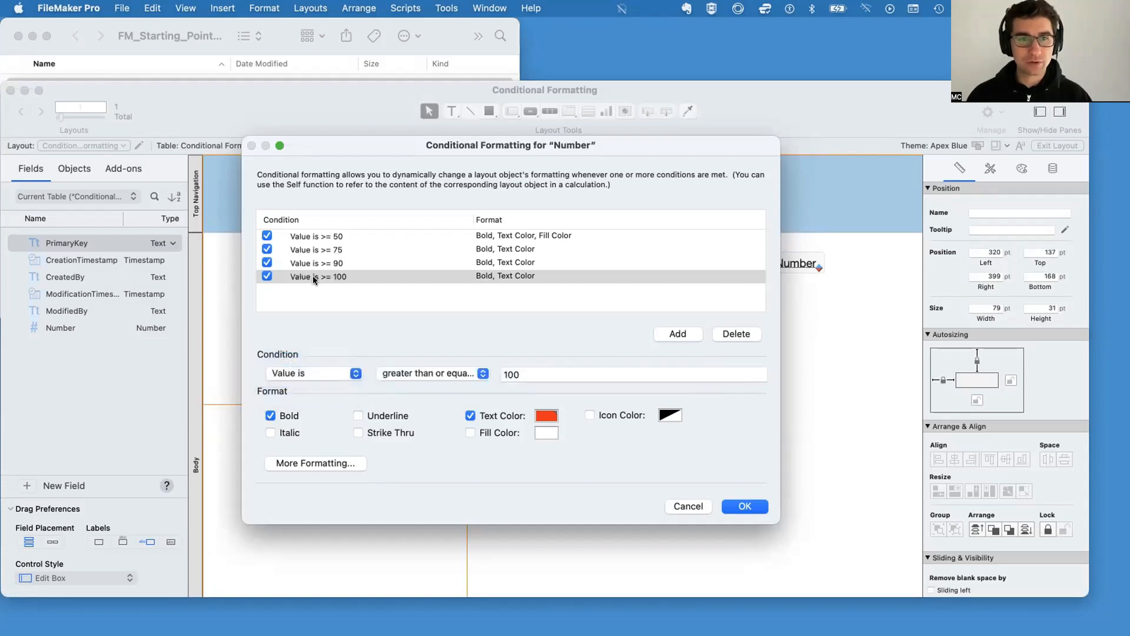
Convert the >= 100 and >= 90 conditions to the formulas Self≥100 and Self≥90
click(316, 374)
click(315, 388)
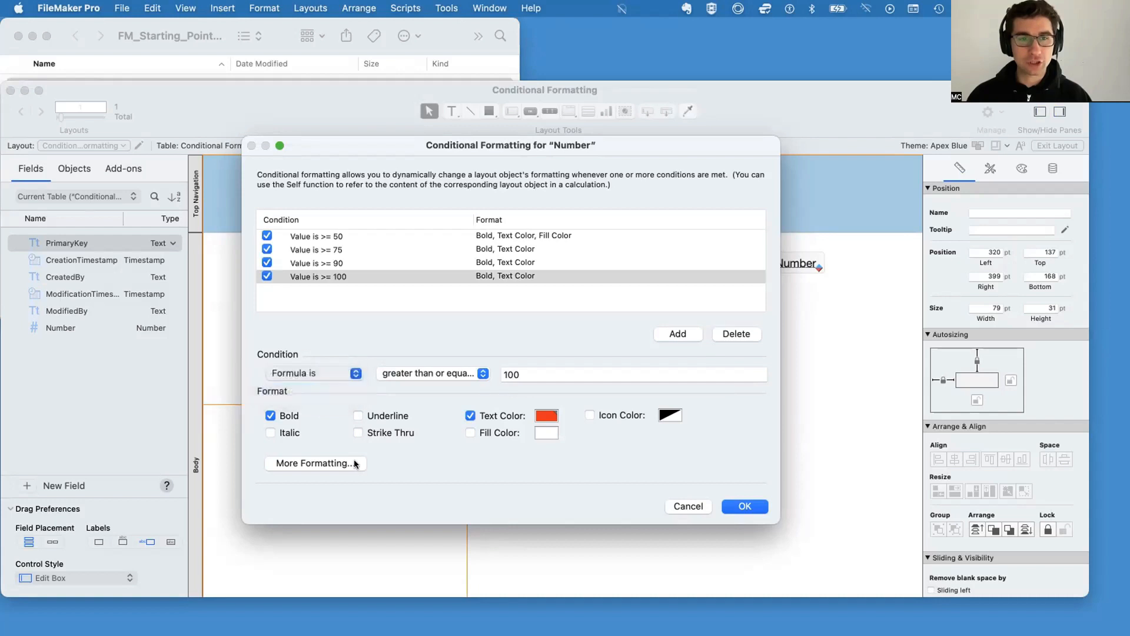
click(344, 263)
click(326, 375)
click(306, 390)
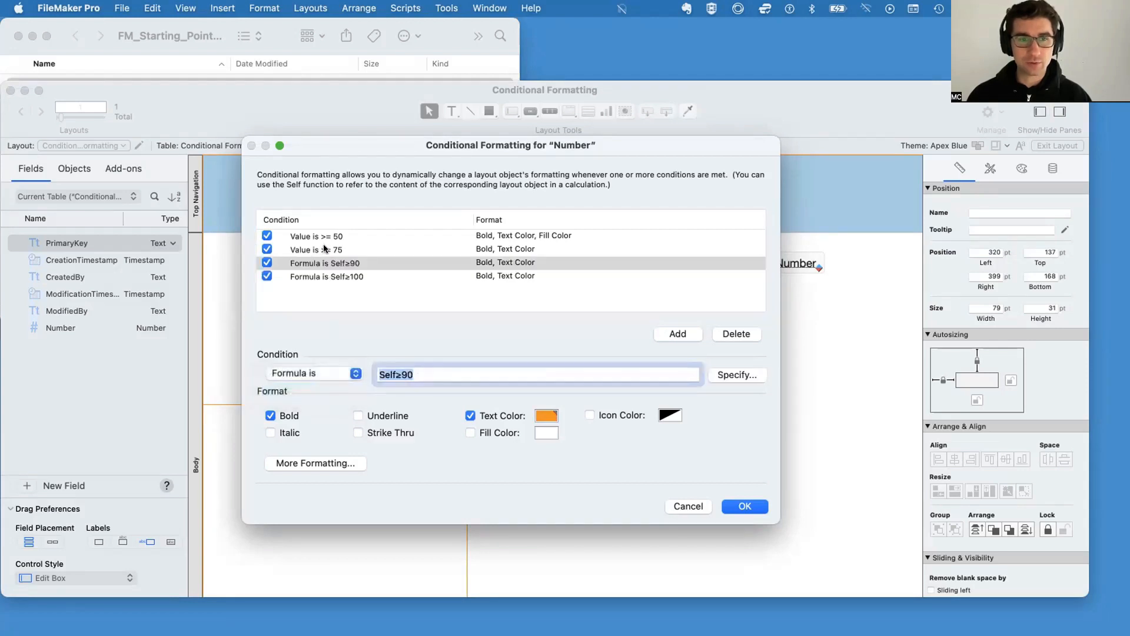
Convert the >= 75 and >= 50 conditions to the formulas Self≥75 and Self≥50, apply them, and check the field in Browse mode
click(318, 249)
click(309, 370)
click(309, 388)
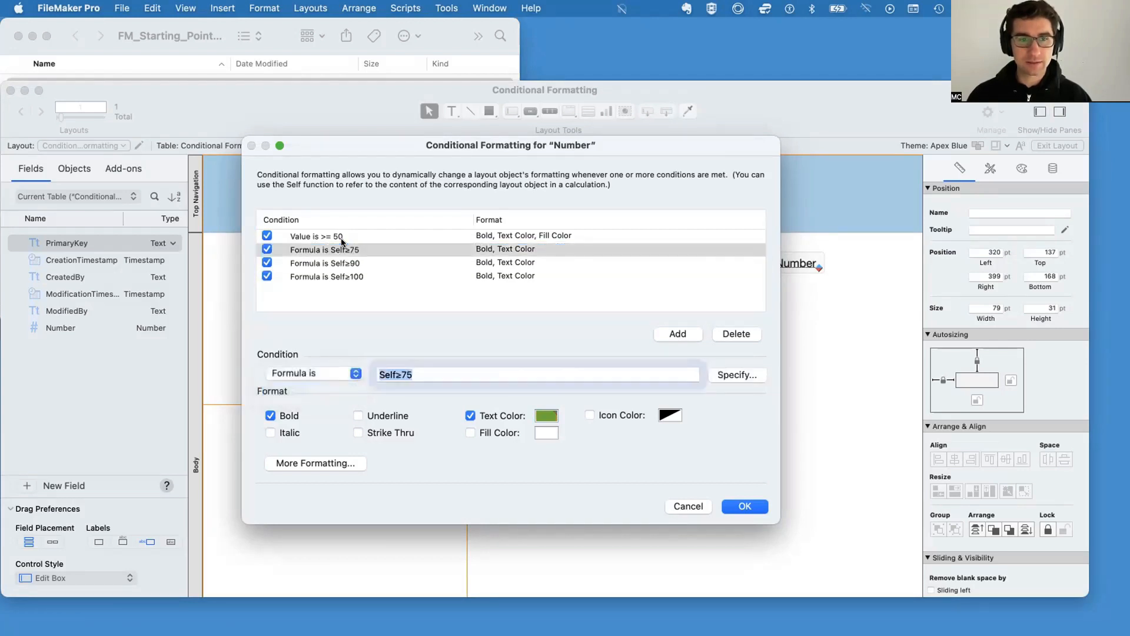
click(341, 235)
click(334, 371)
click(327, 385)
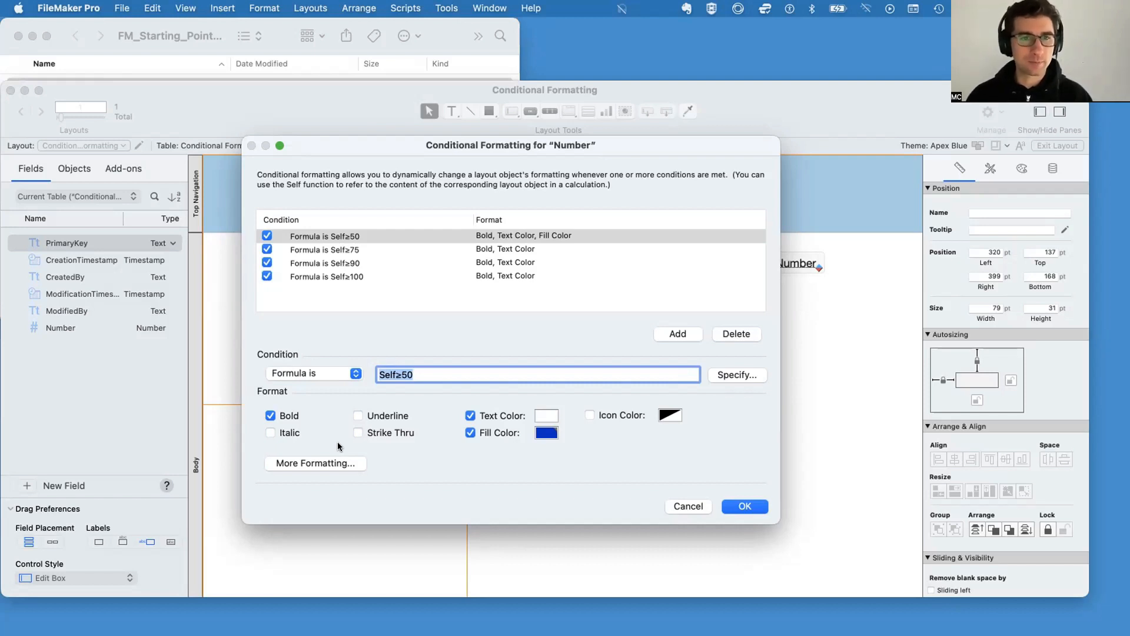
click(733, 504)
key(super+b)
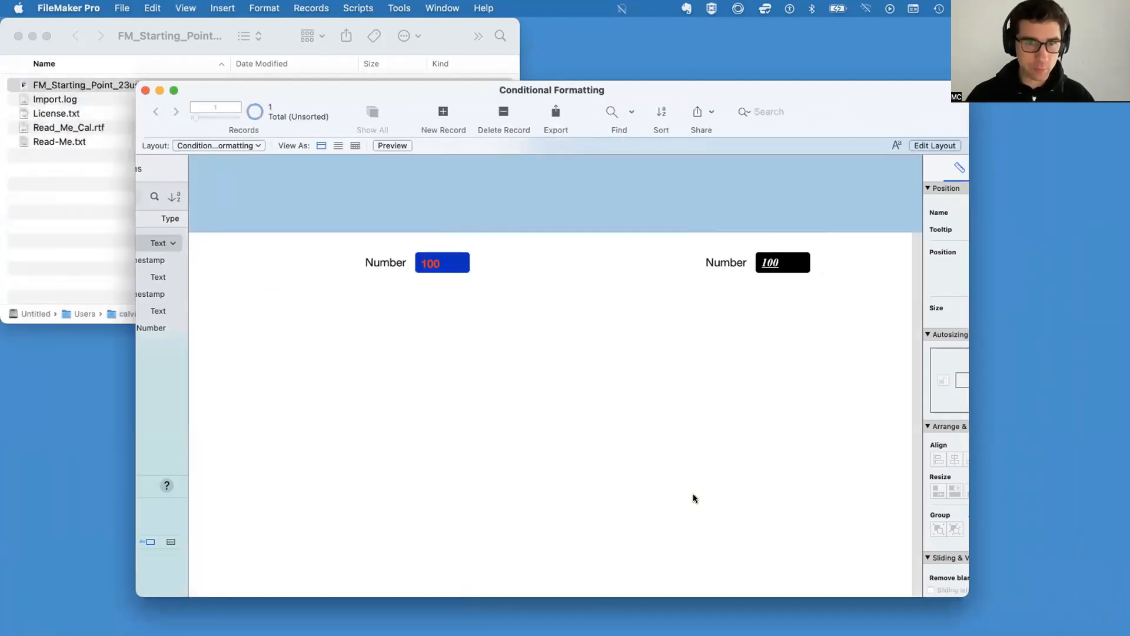
In the first Number field's conditional formatting, replace Self with Conditional Formatting::Number in the ≥50 formula, apply it, and check in Browse mode
key(super+l)
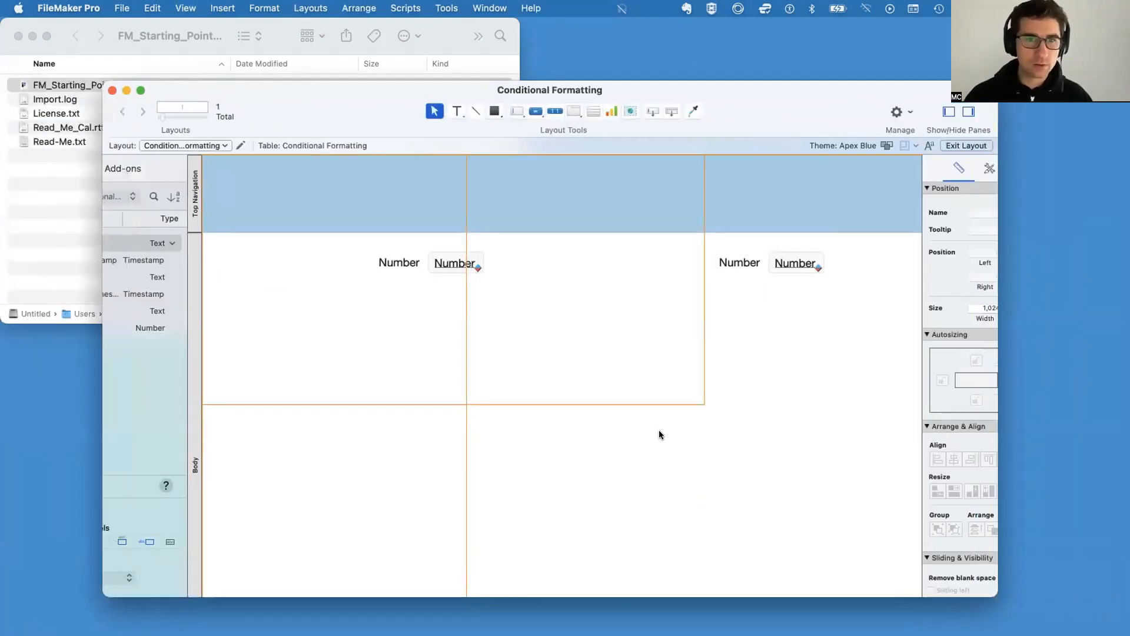
right_click(465, 258)
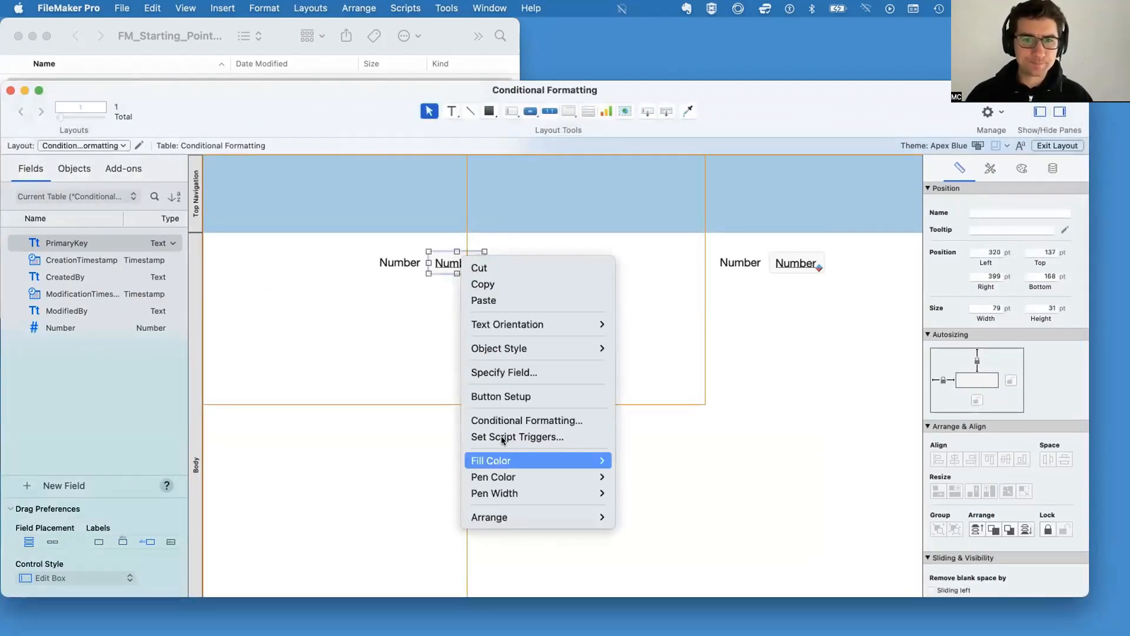
click(527, 420)
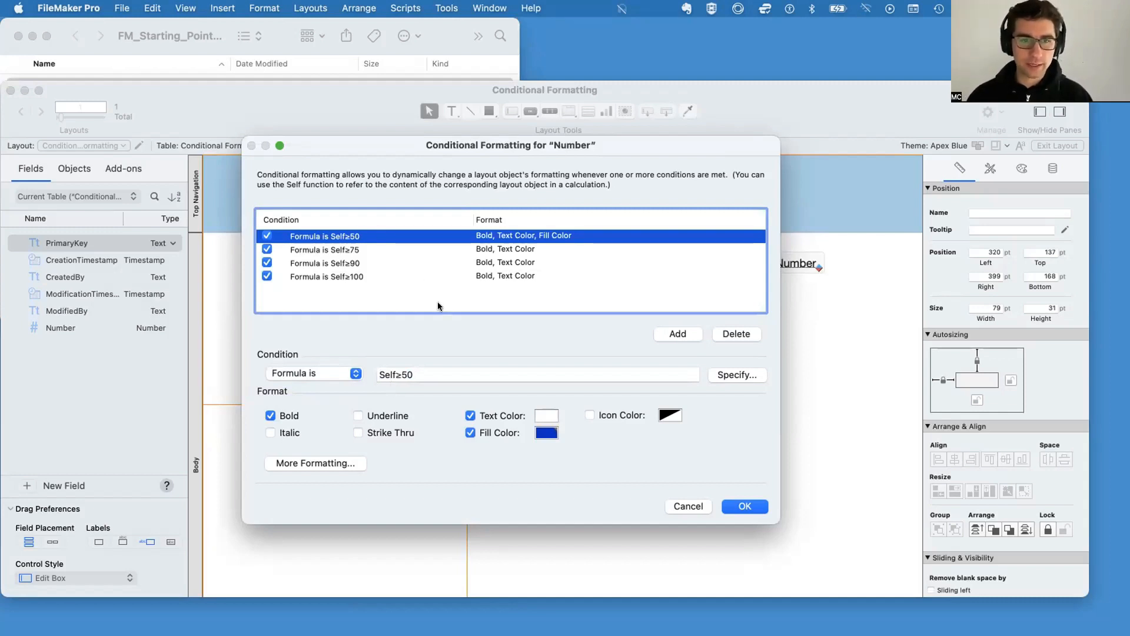
click(332, 376)
click(332, 376)
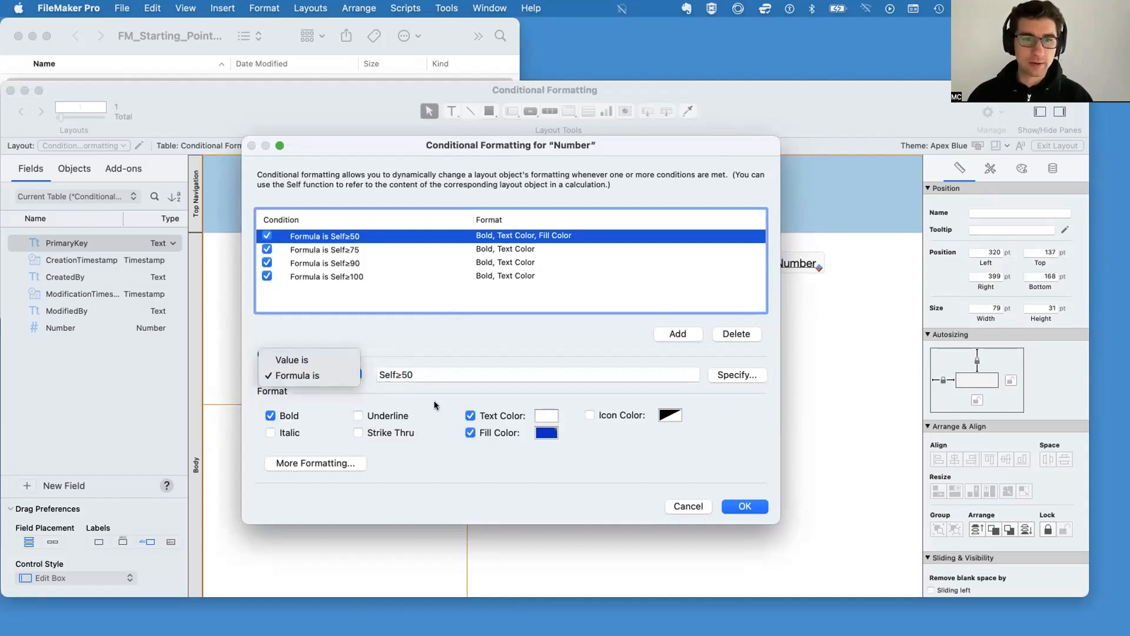
double_click(388, 374)
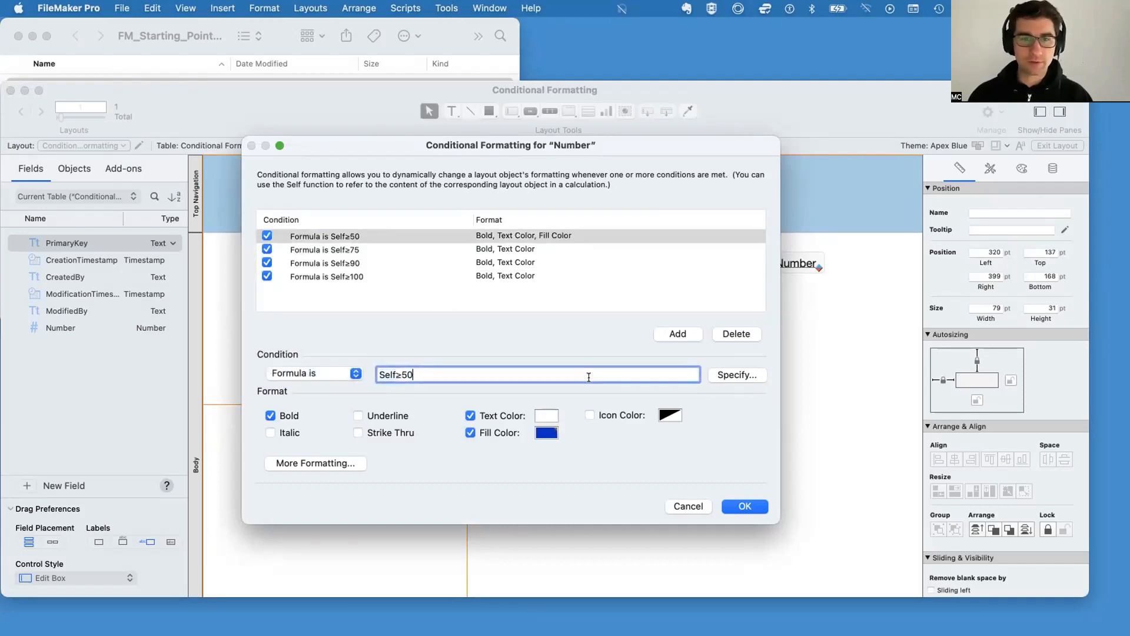
click(730, 375)
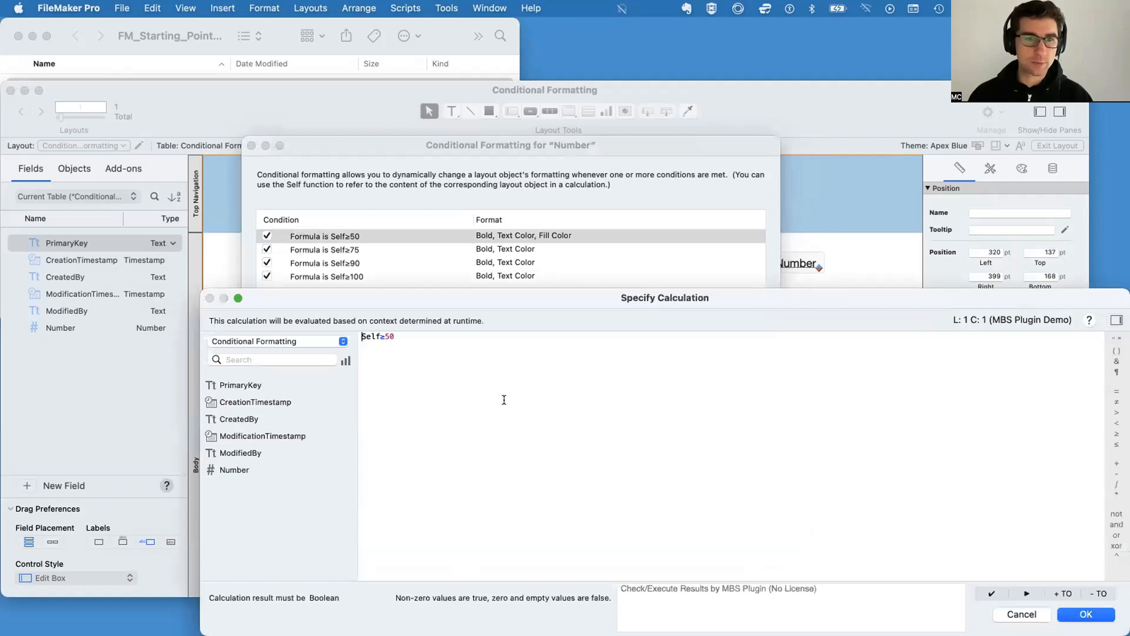
double_click(365, 336)
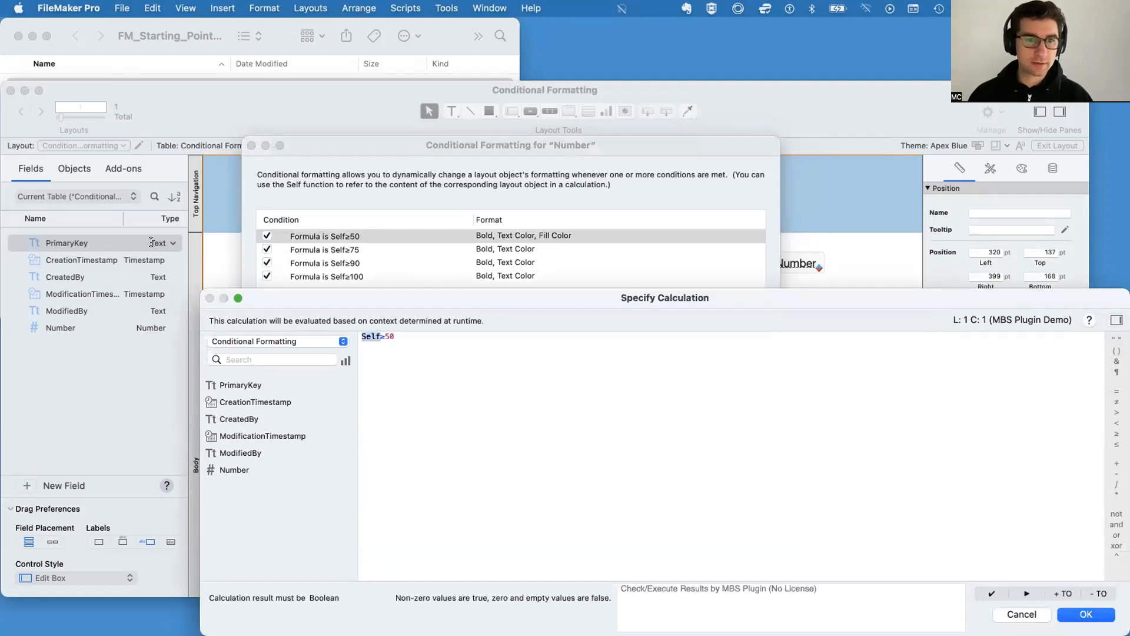
double_click(238, 470)
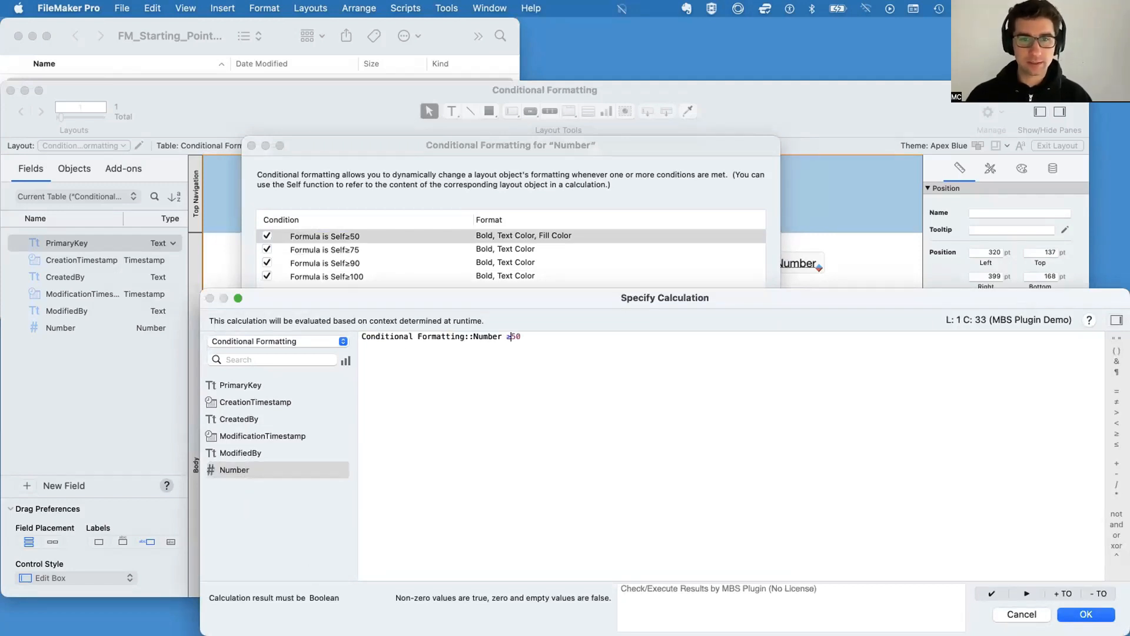
key(Return)
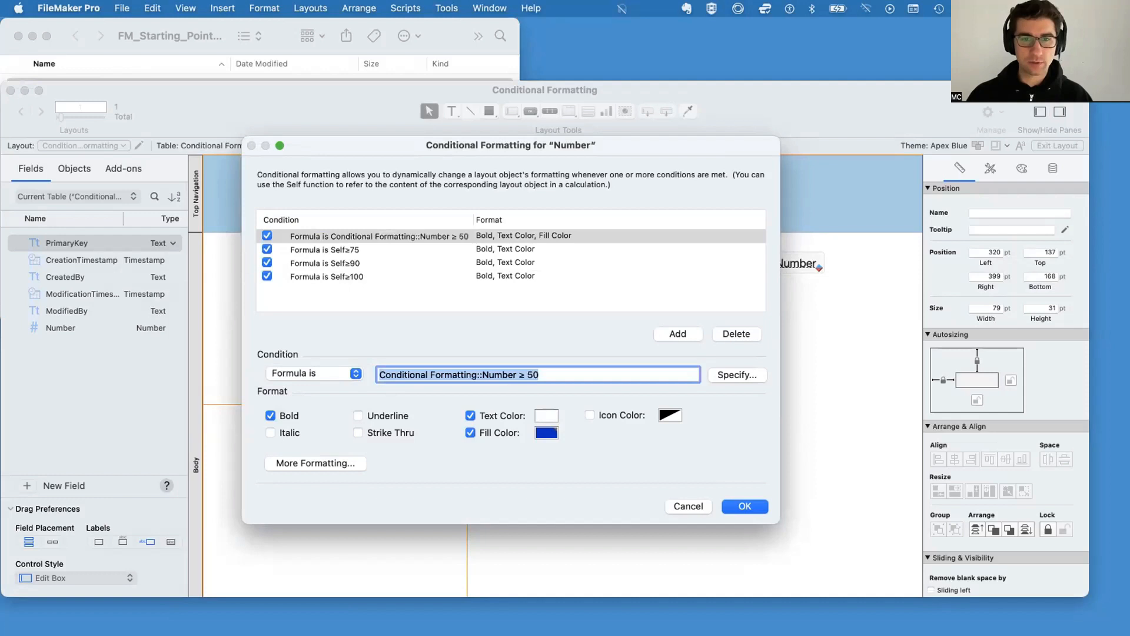
click(744, 507)
key(super+b)
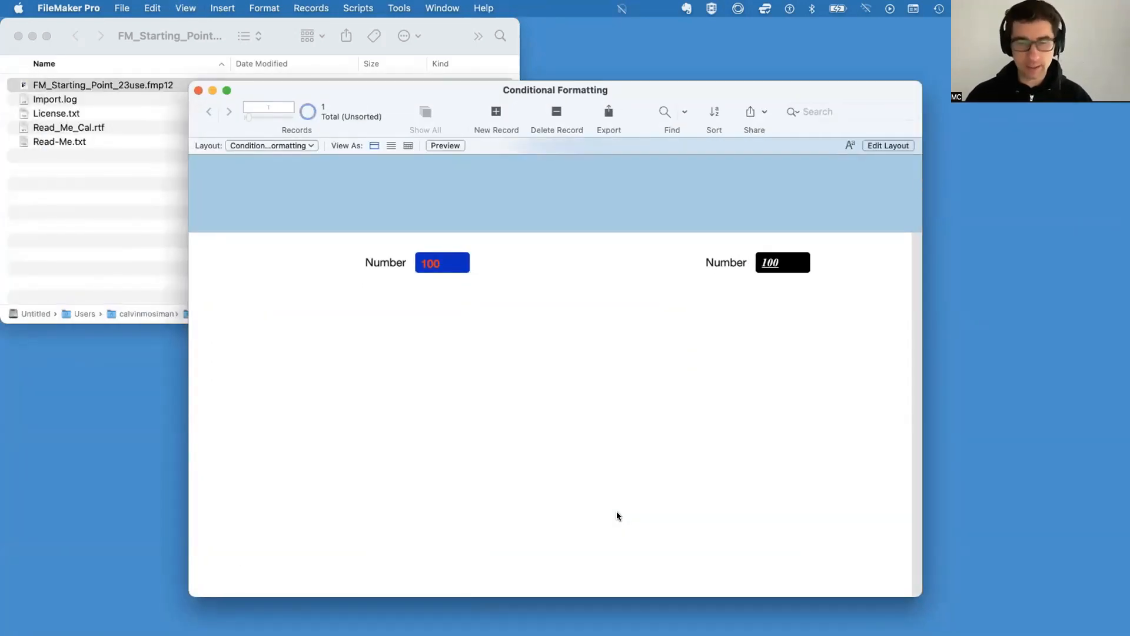
Return to Layout mode and widen the first Number field's label leftward to about 111 pt
key(super+l)
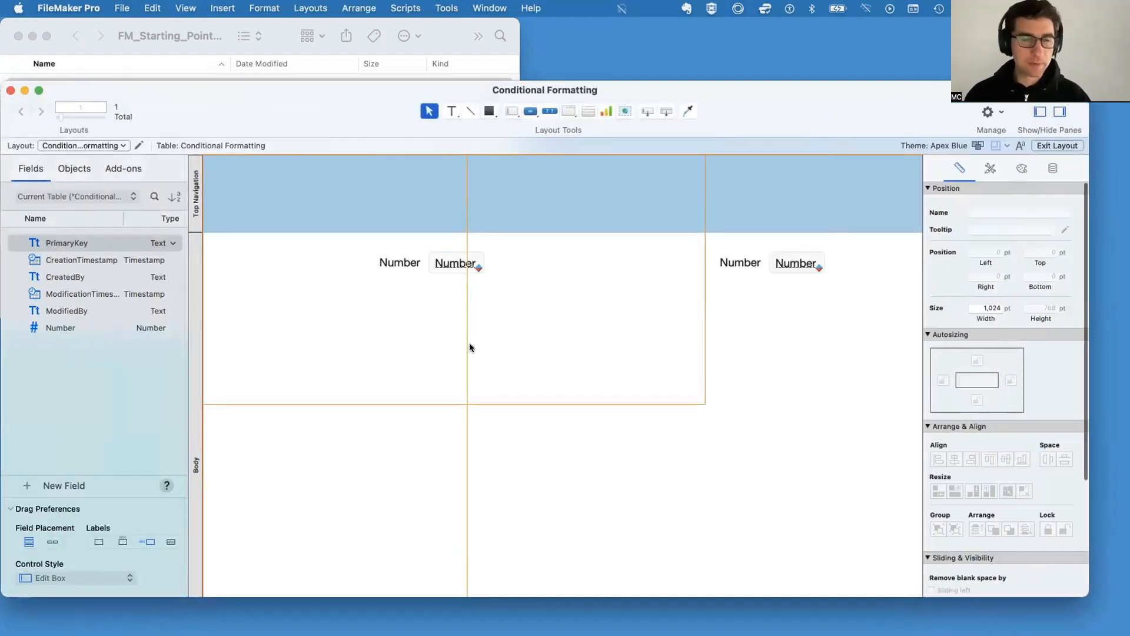
click(382, 262)
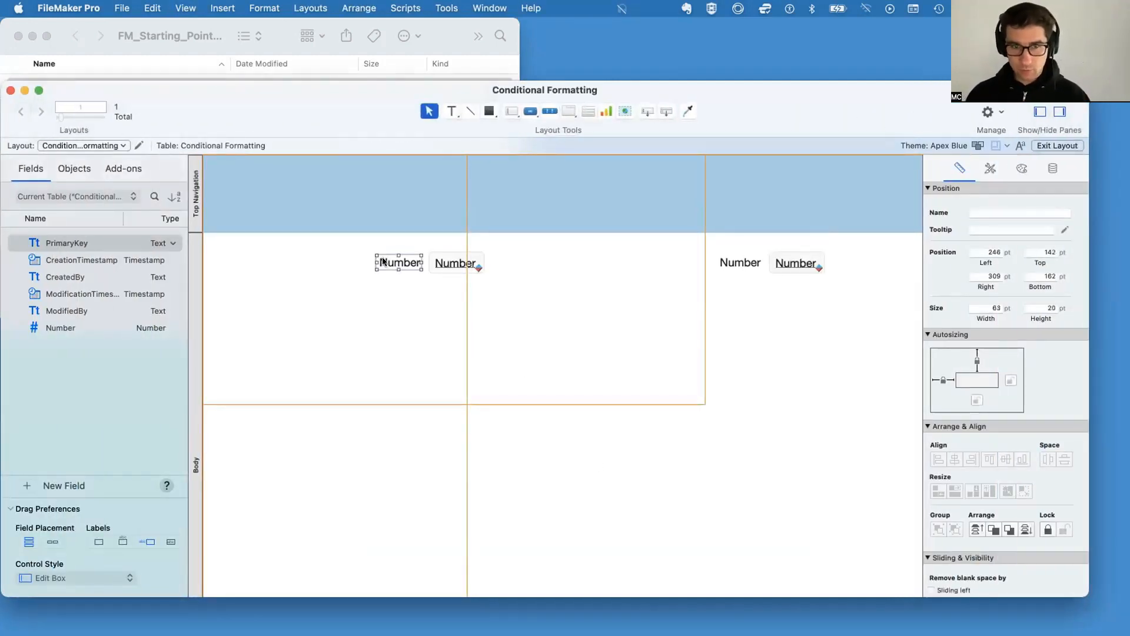
drag(375, 263, 339, 264)
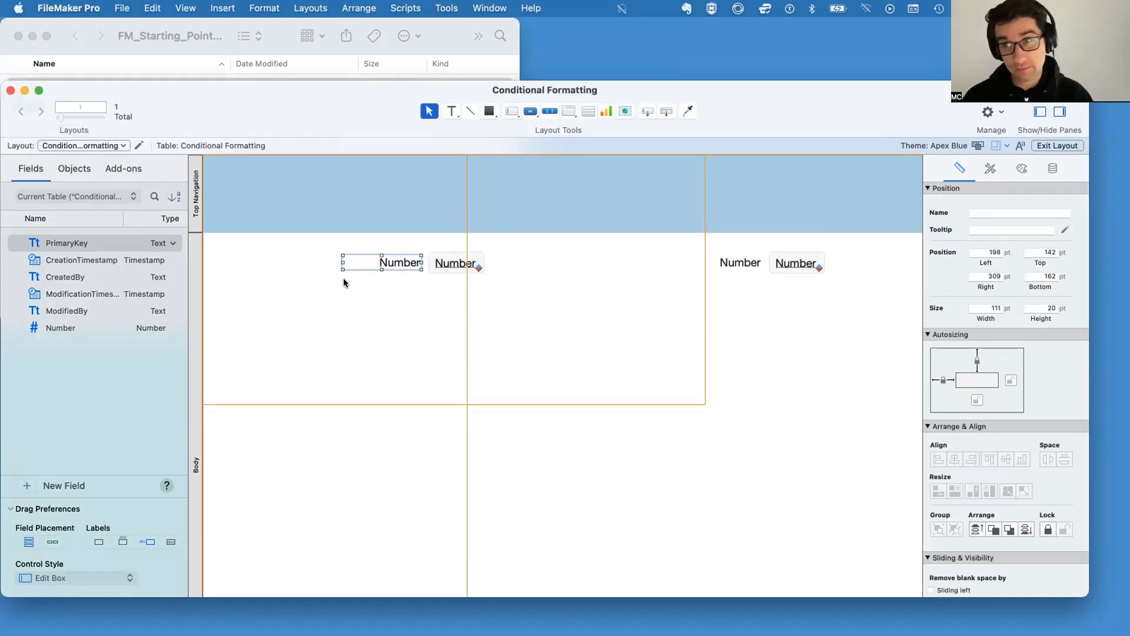
Open conditional formatting for the first Number label and add a new condition
right_click(390, 262)
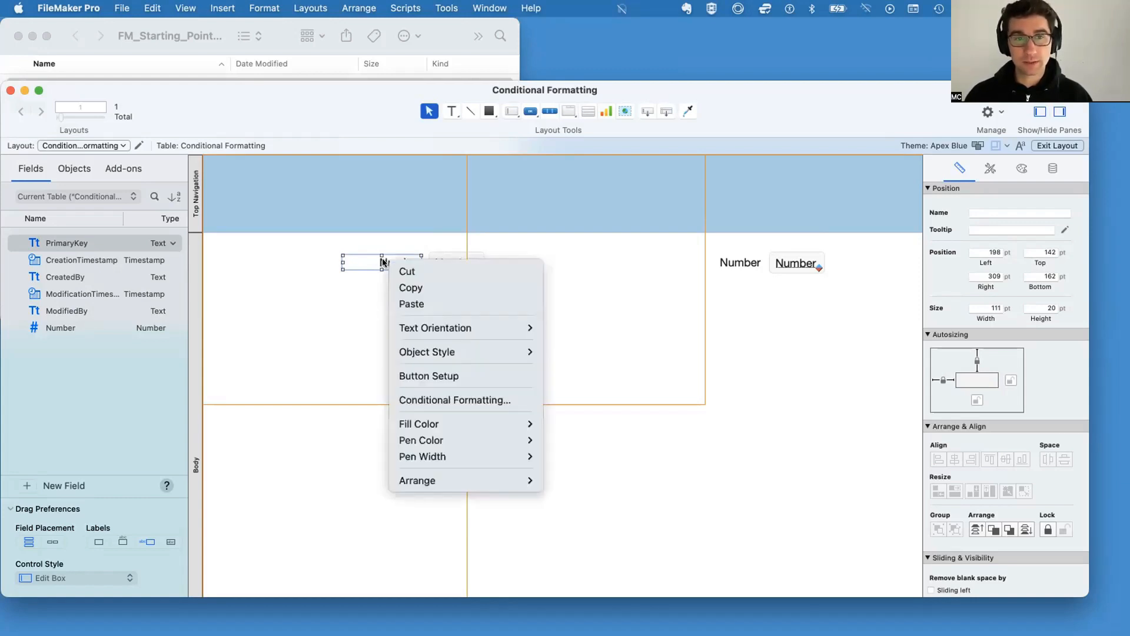
click(421, 399)
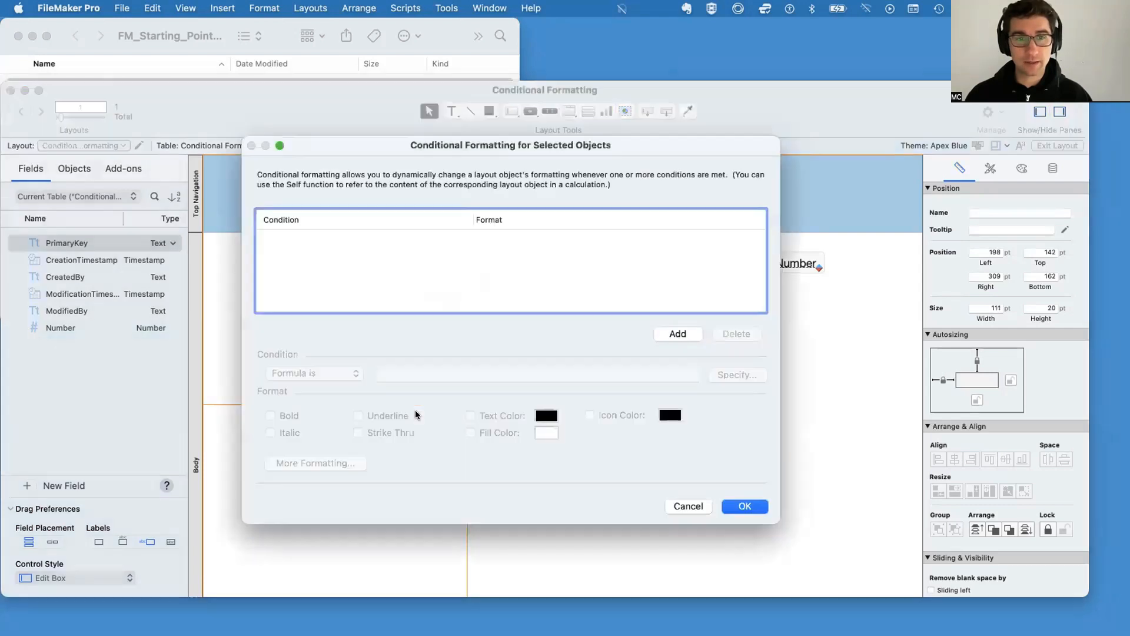
click(678, 333)
drag(477, 145, 507, 193)
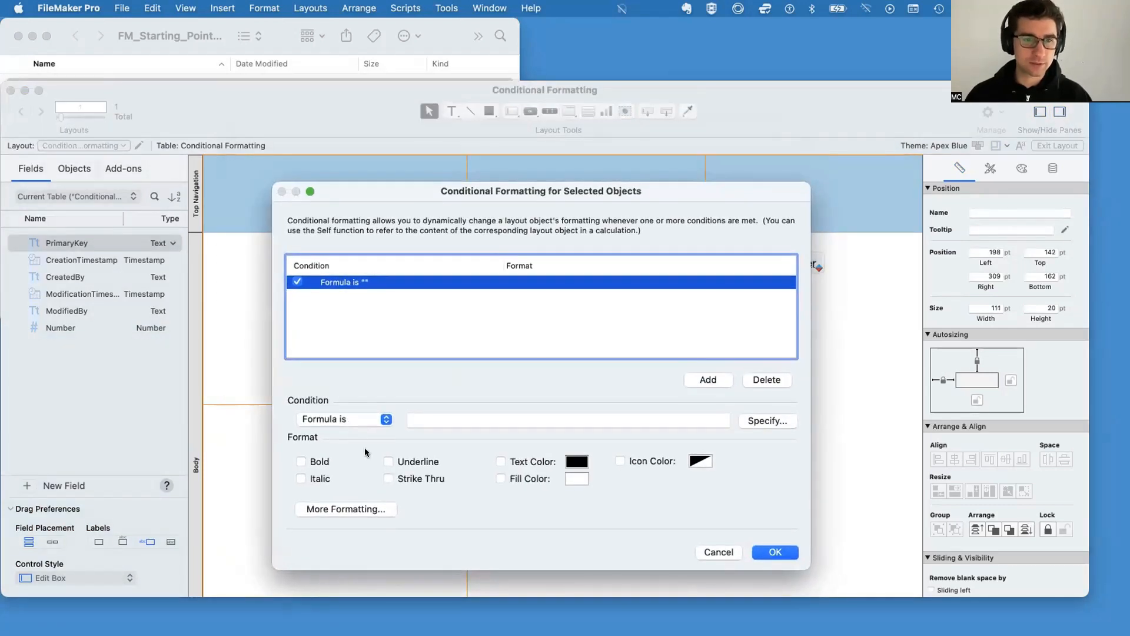
Examine which condition types are available for the Number label and whether a value-based condition can be chosen
click(354, 420)
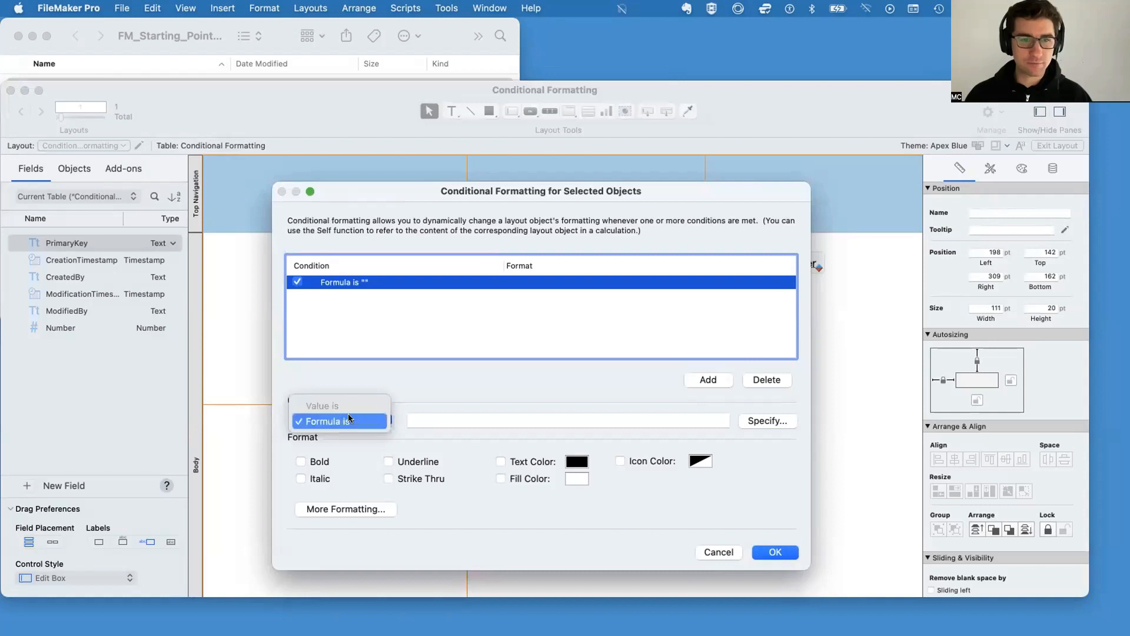
click(352, 405)
click(352, 419)
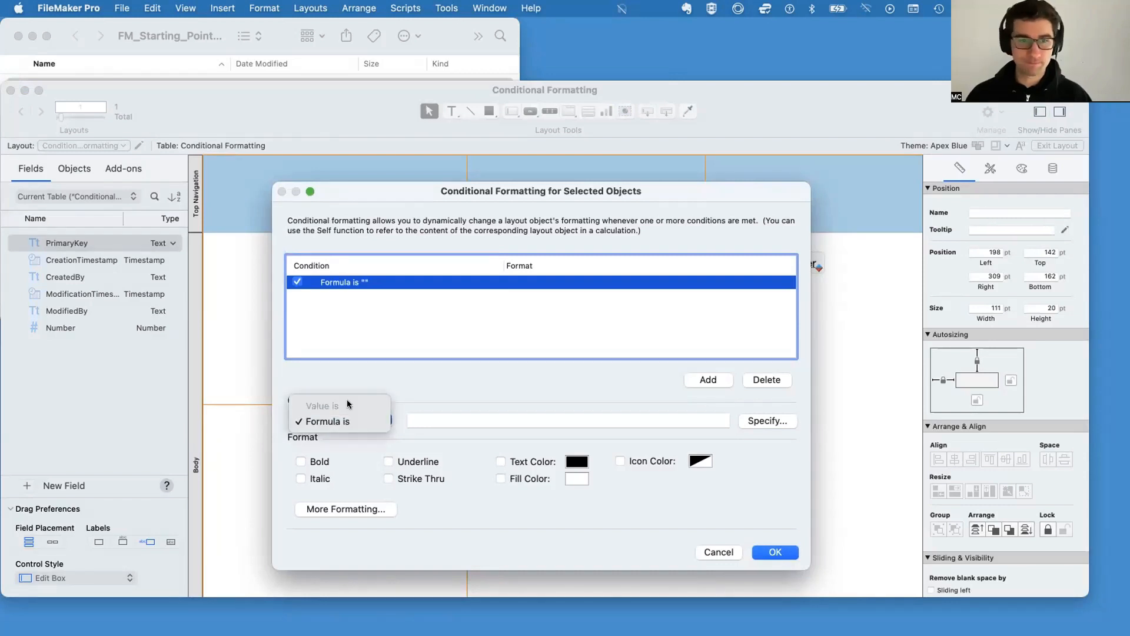
click(426, 402)
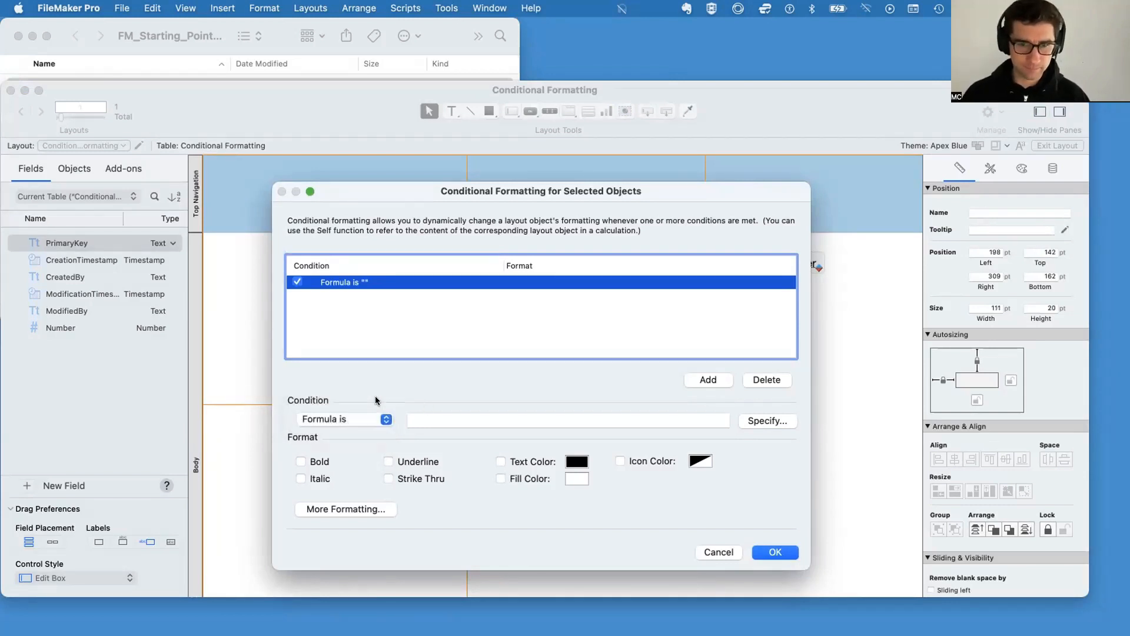
click(368, 420)
click(387, 374)
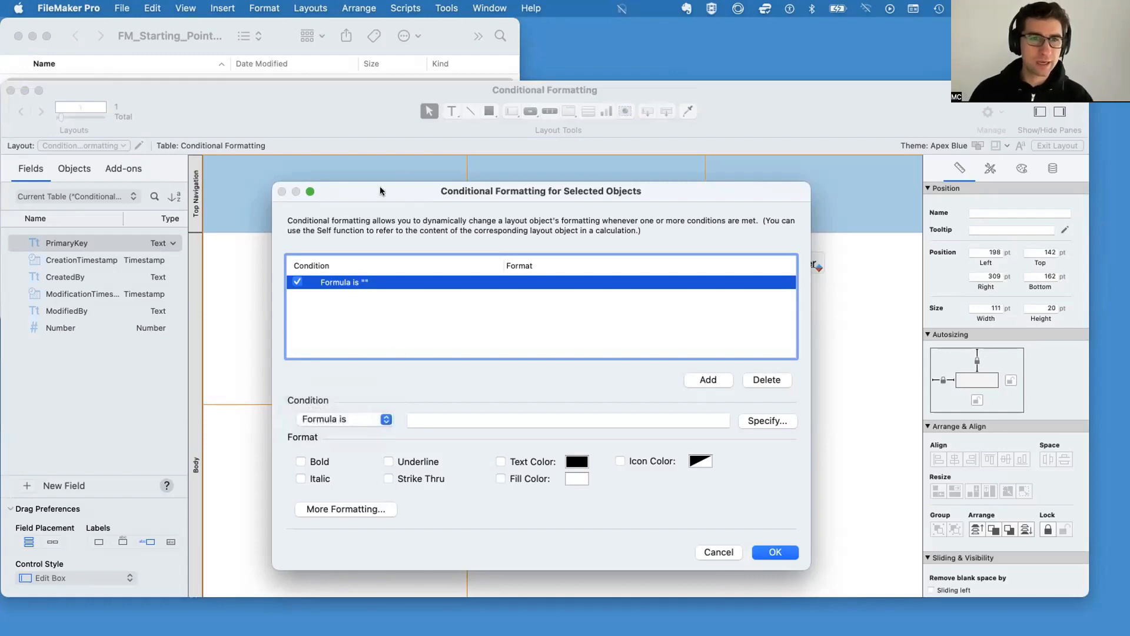
drag(379, 186, 354, 288)
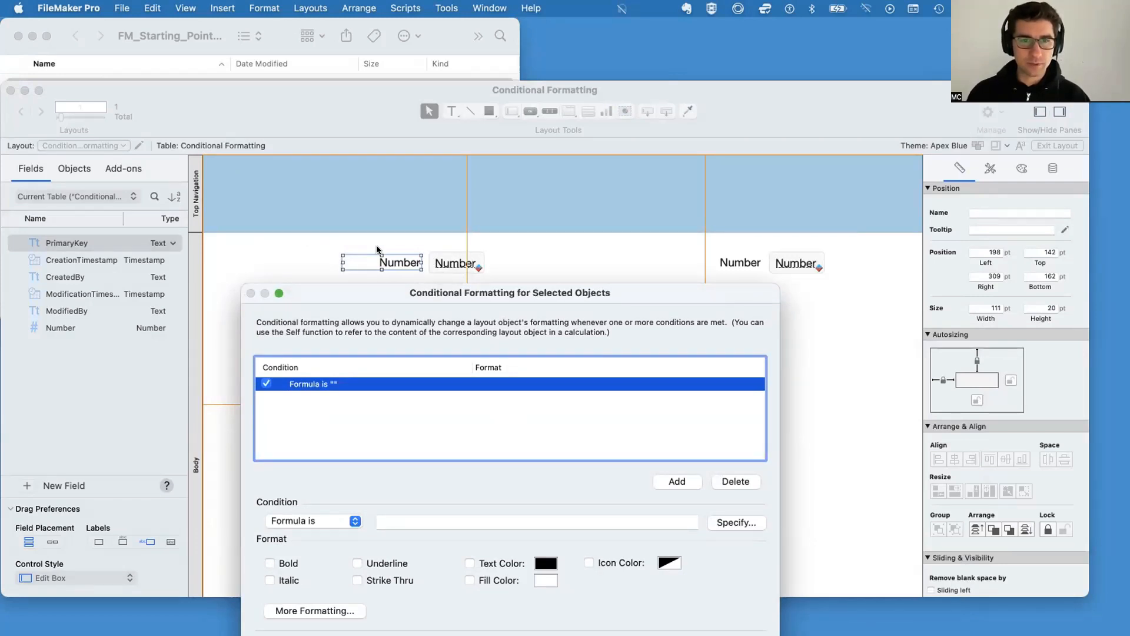
drag(376, 288, 375, 146)
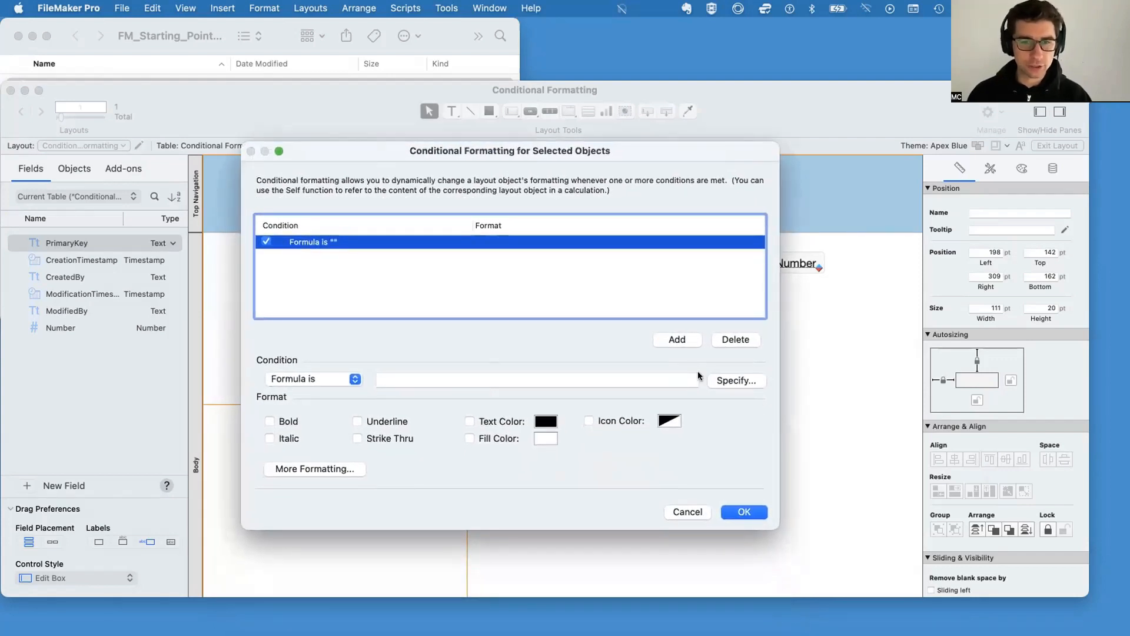
Set the label's condition to the formula Conditional Formatting::Number≥50 with a blue text color
click(460, 380)
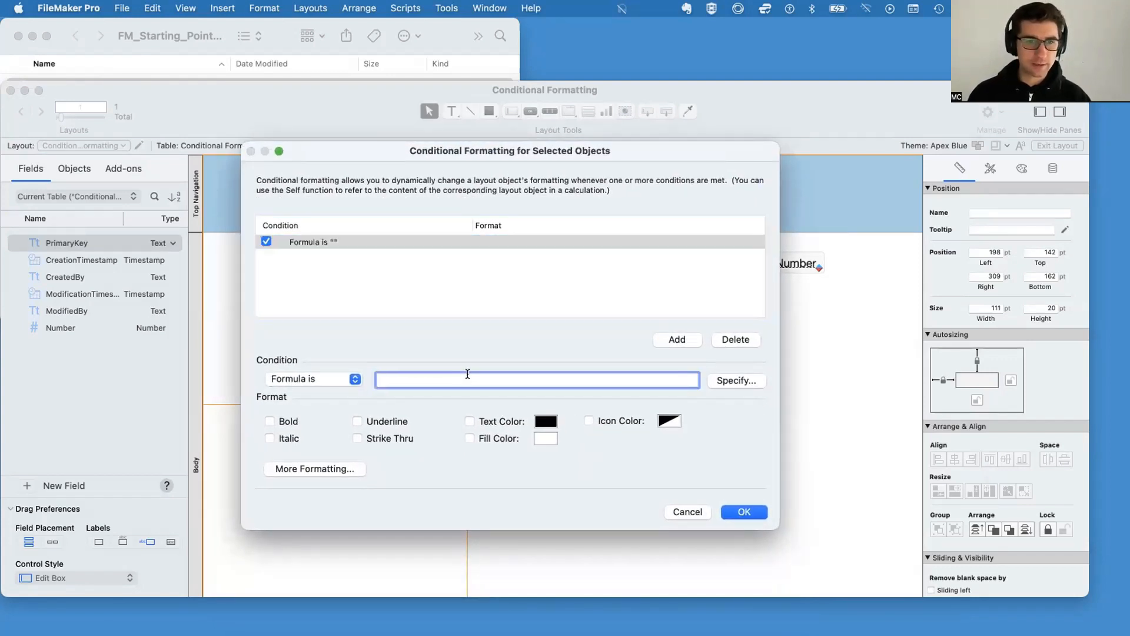
click(736, 380)
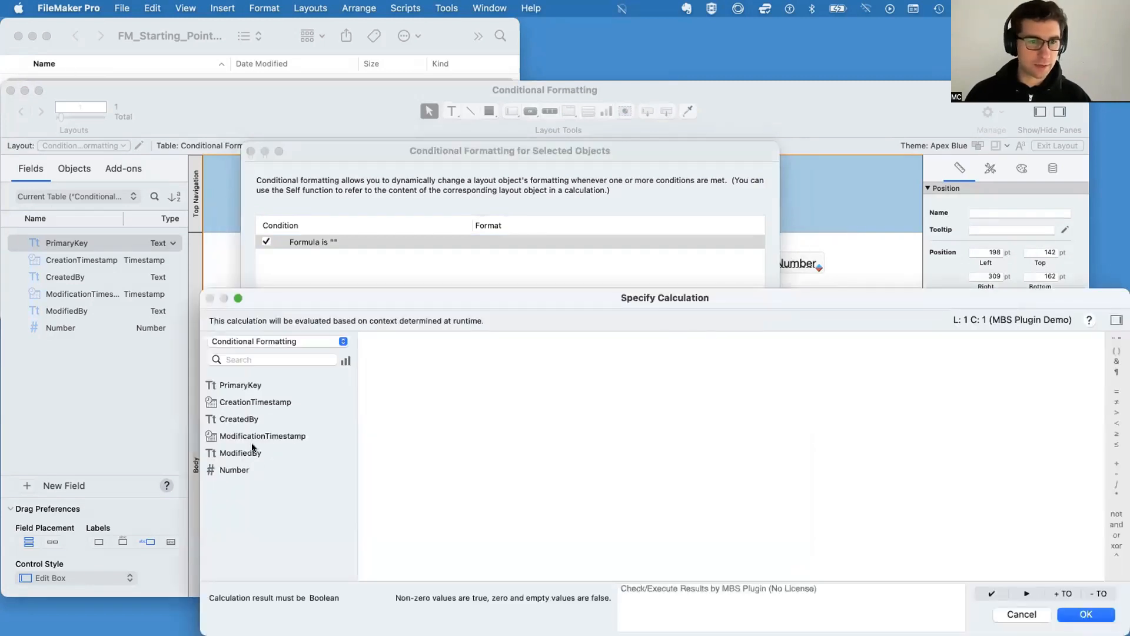
click(247, 471)
double_click(213, 471)
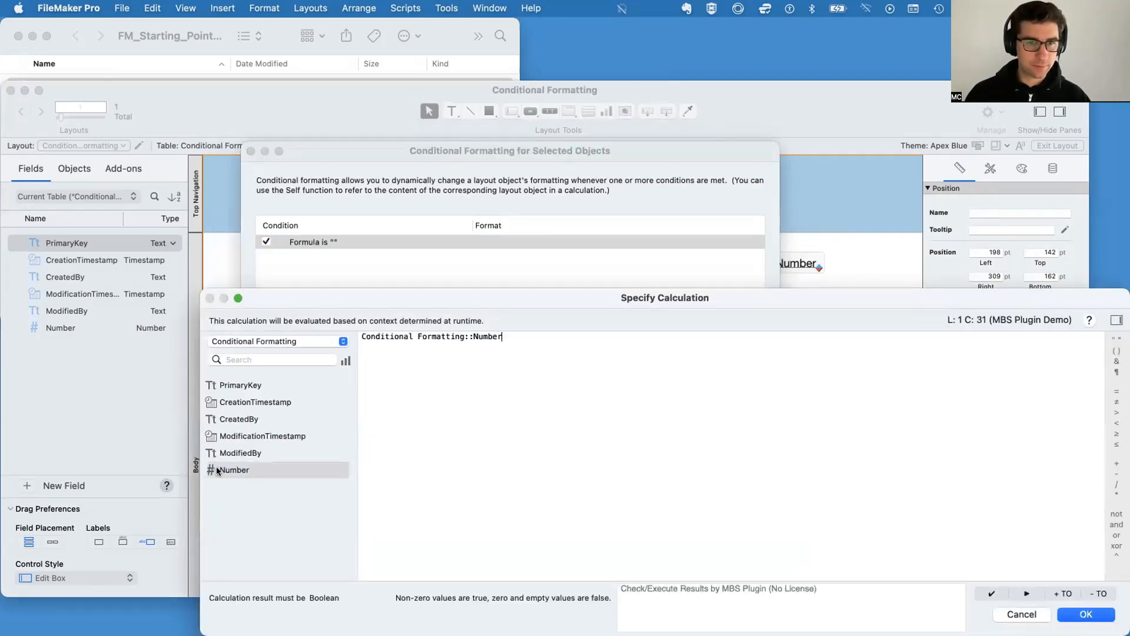
text(≥)
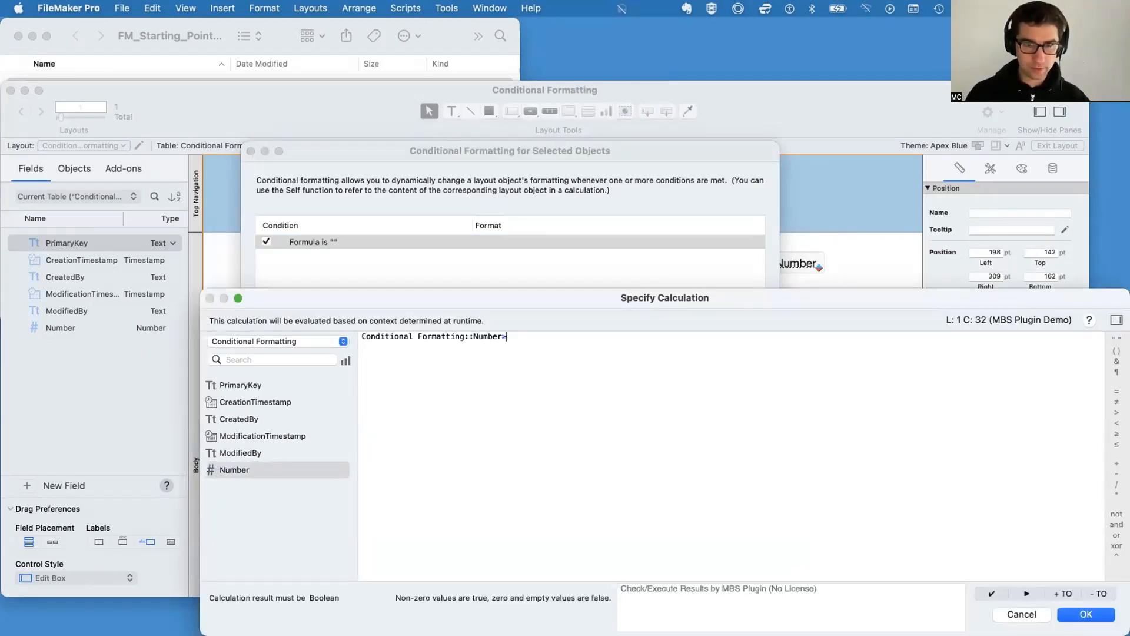
text(59)
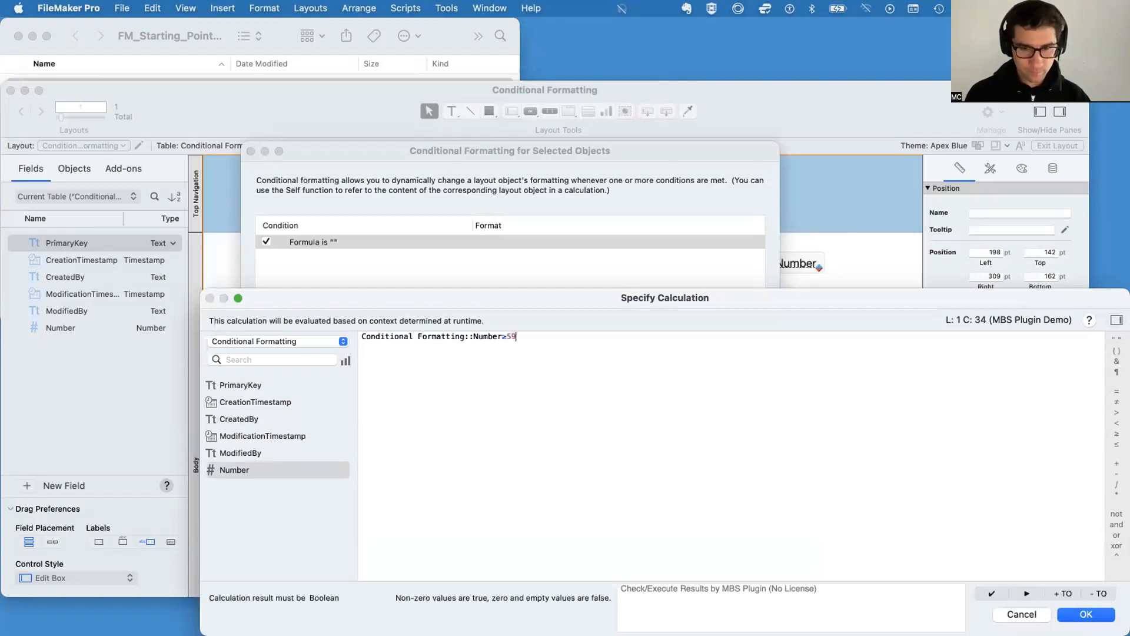
key(BackSpace)
text(0)
key(Return)
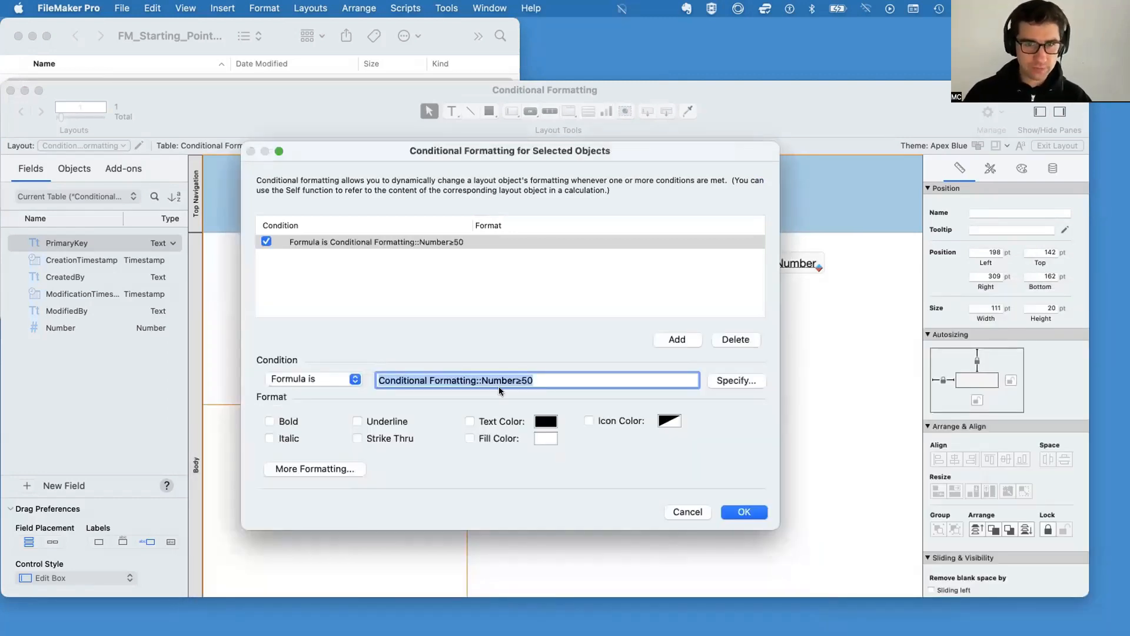
click(546, 422)
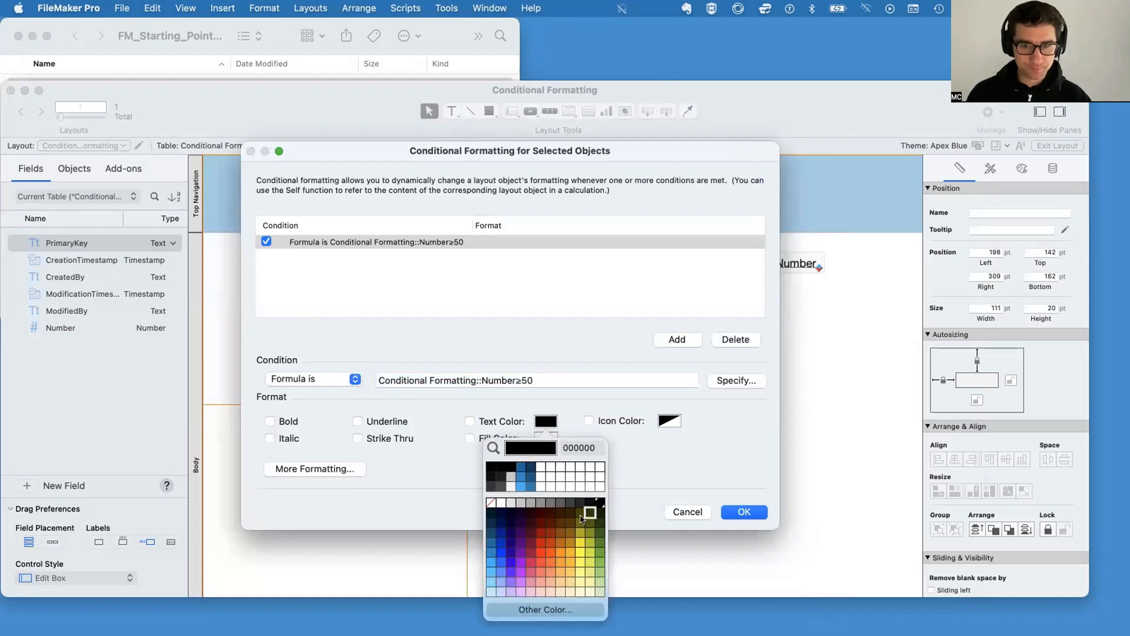
click(501, 540)
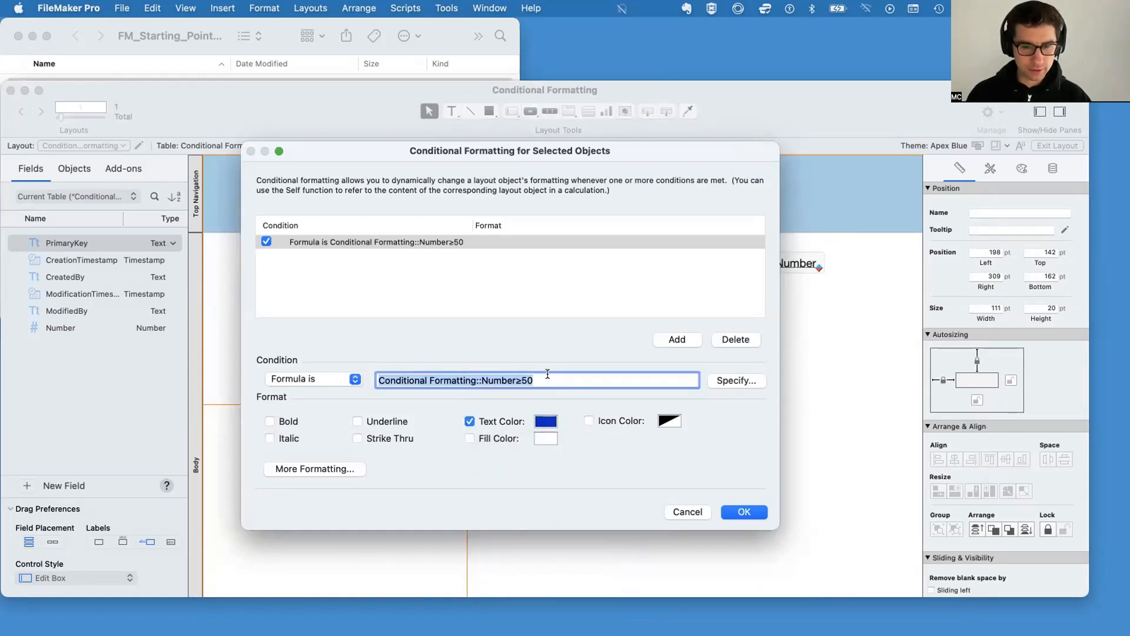
Add a second condition to the label with the formula Conditional Formatting::Number≥75 and a green text color
click(656, 344)
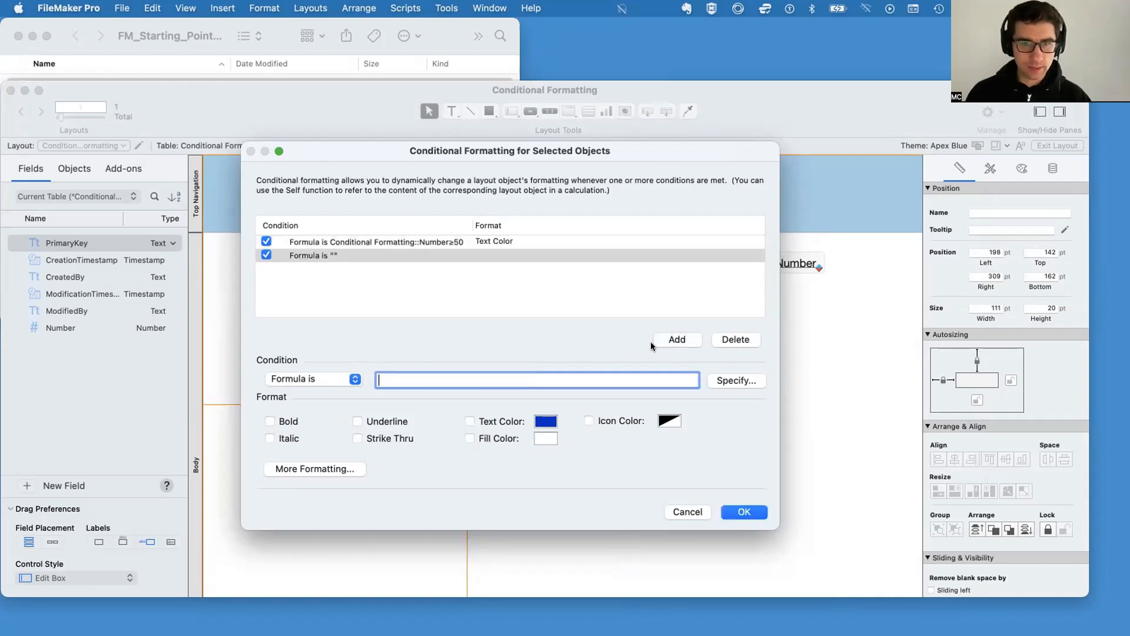
text(Conditional Formatting::Number≥50)
double_click(522, 380)
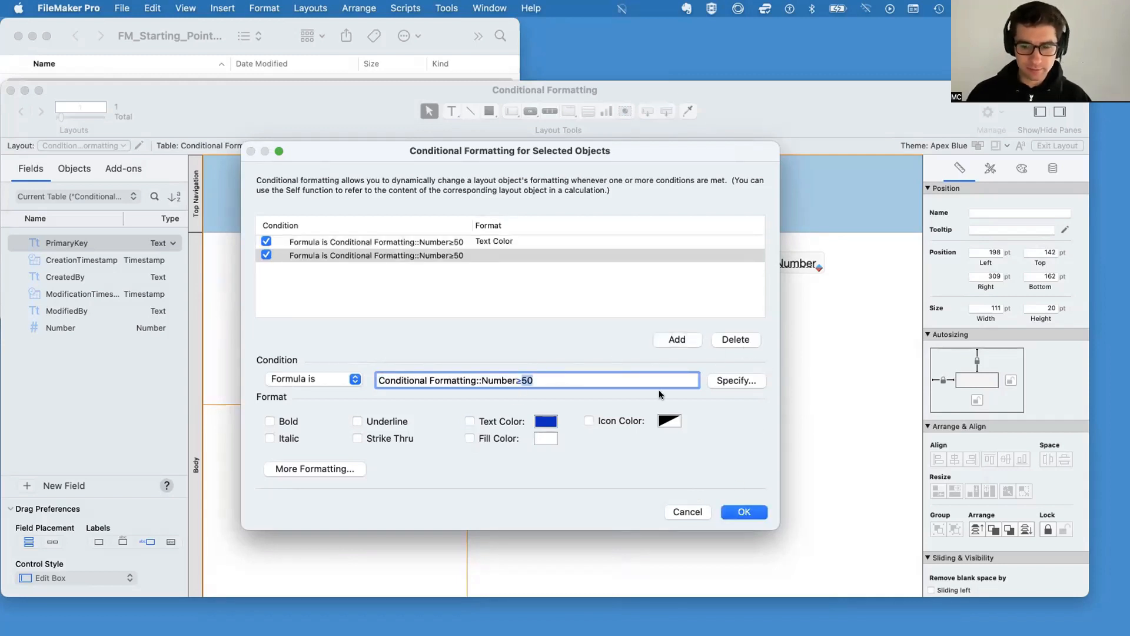
text(75)
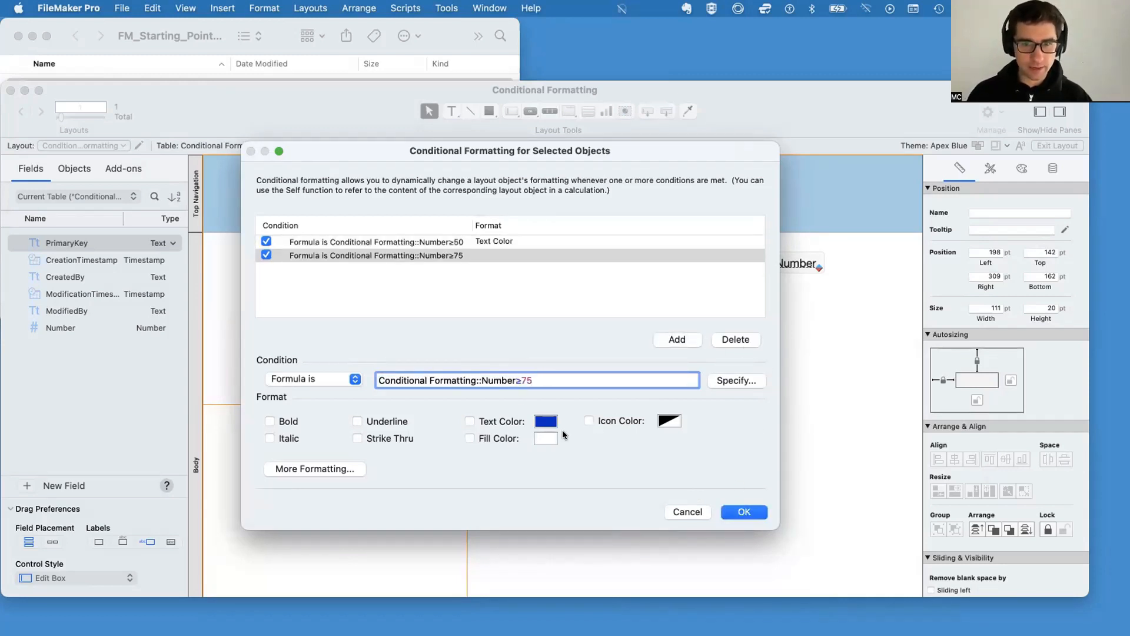
click(546, 421)
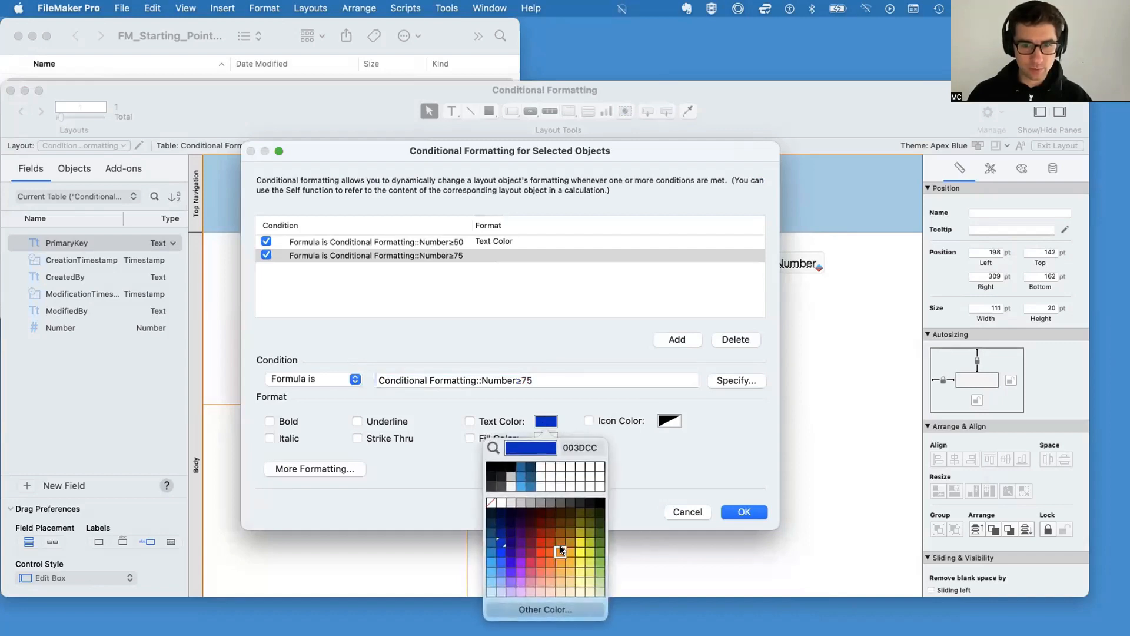
click(599, 551)
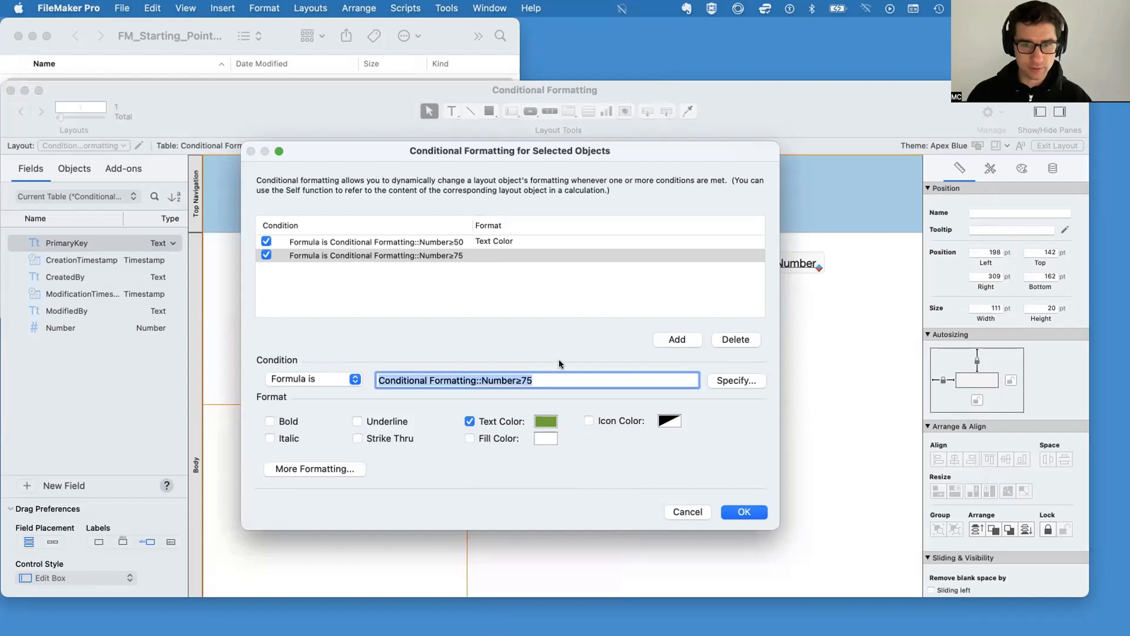
Add a third condition to the label with the formula Conditional Formatting::Number≥90 and an orange text color
click(677, 340)
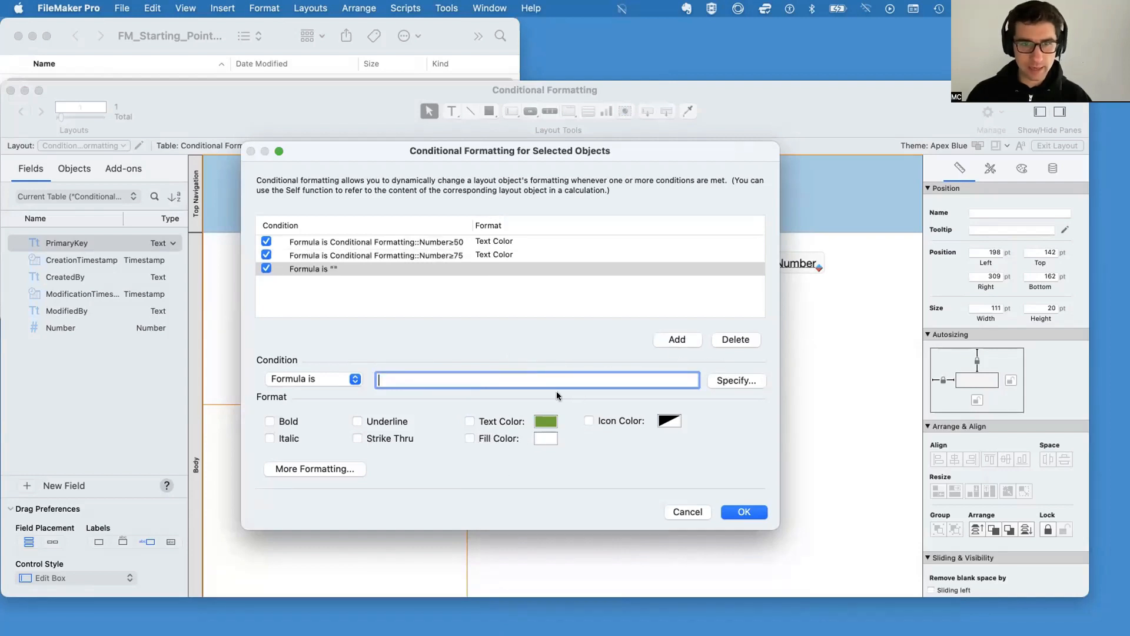
click(555, 381)
text(Conditional Formatting::Number≥75)
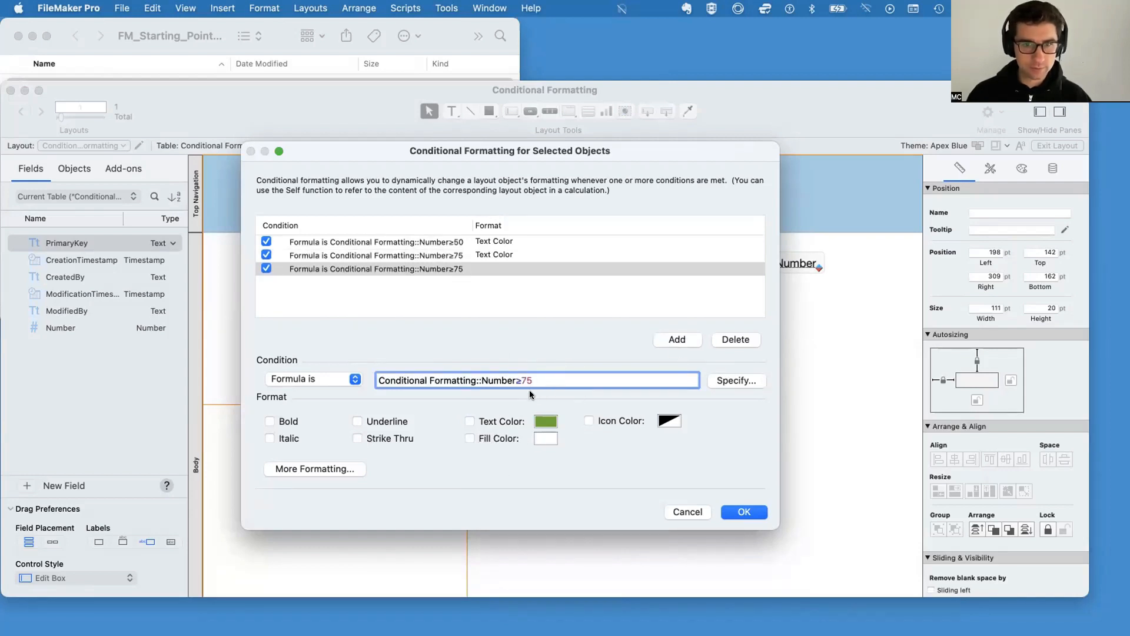
click(546, 421)
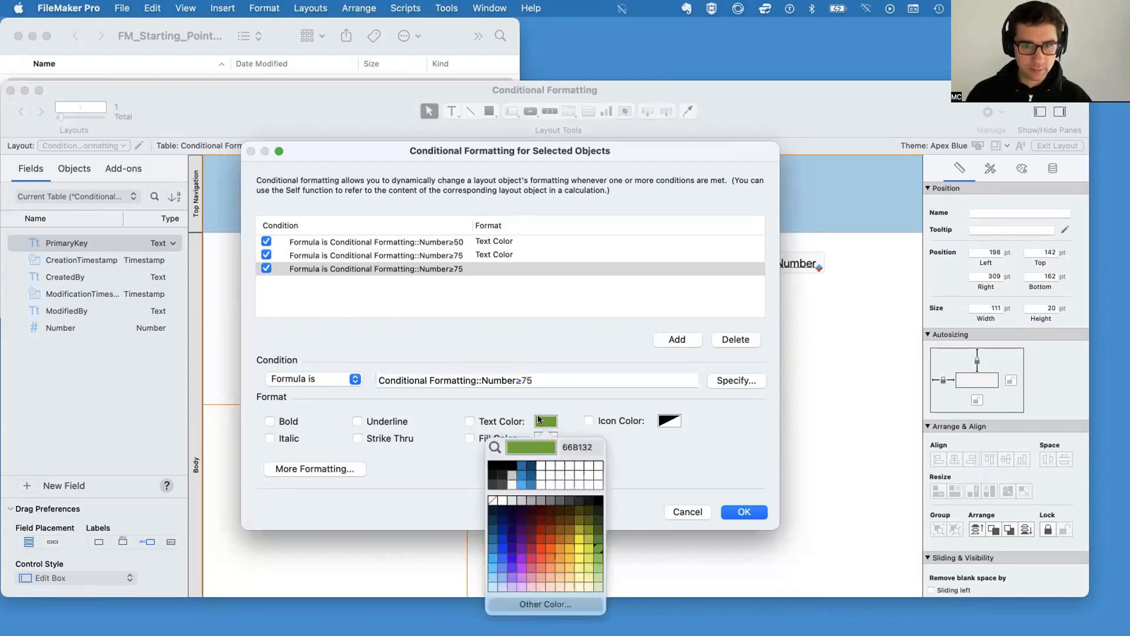
click(561, 553)
click(523, 380)
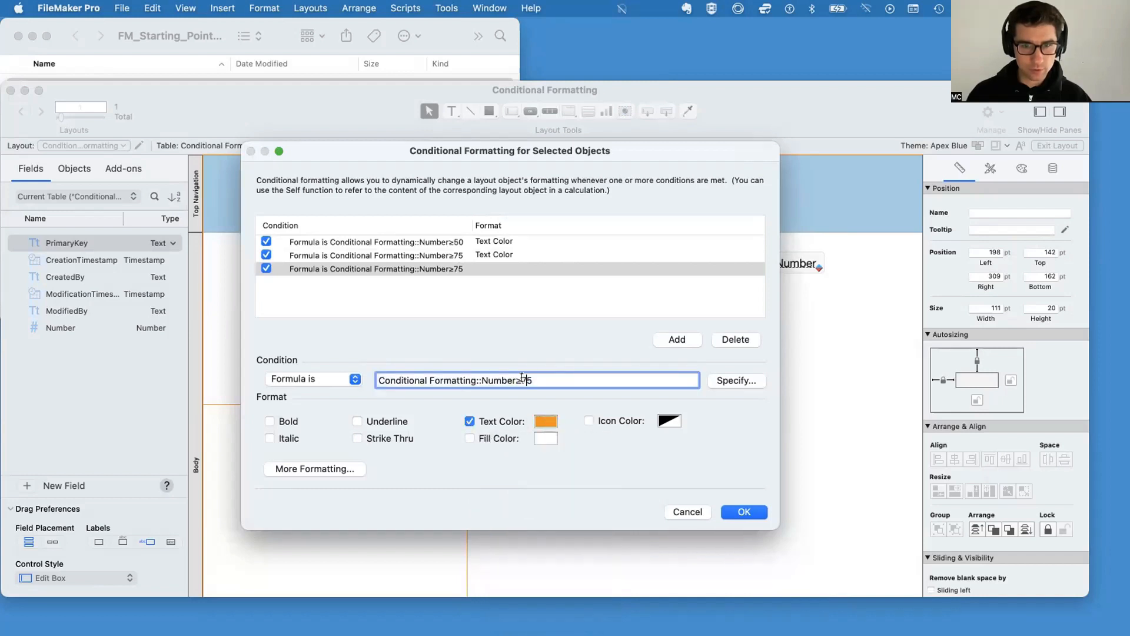
drag(522, 380, 571, 382)
text(90)
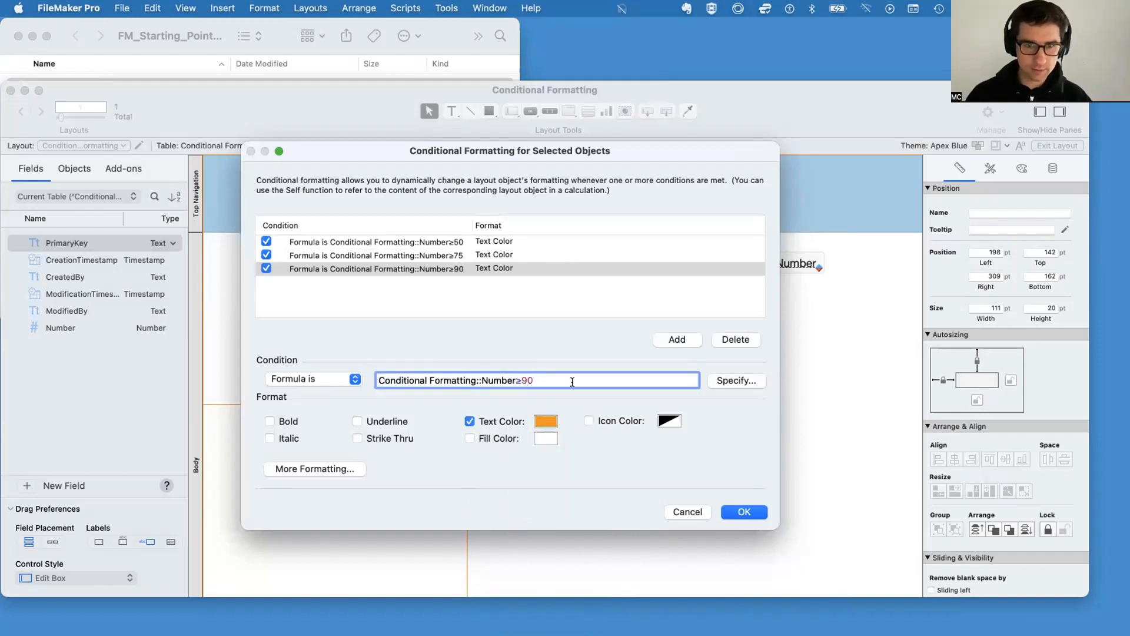
click(551, 421)
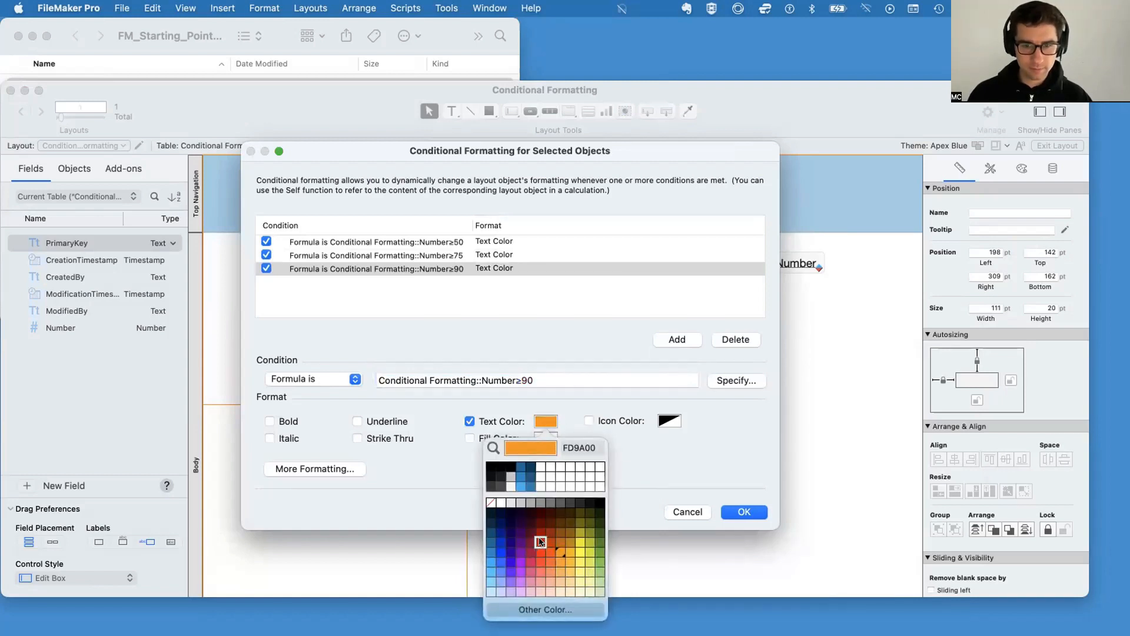
click(565, 378)
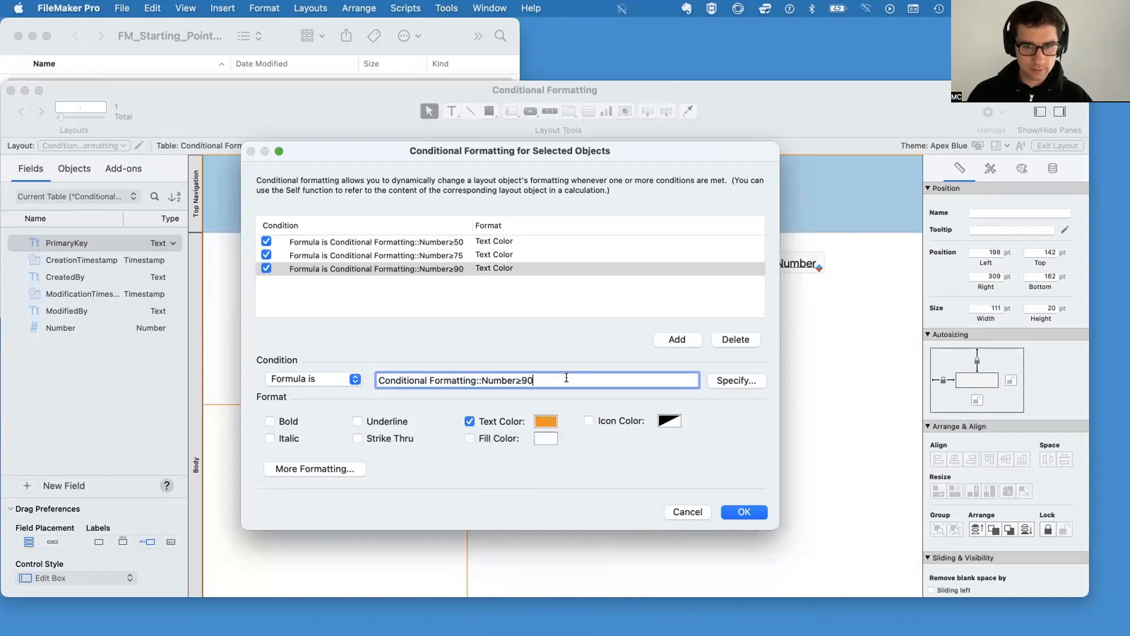
Add a fourth condition with the formula Conditional Formatting::Number≥100 and a red text color, and apply the label's conditional formatting
key(super+a)
key(super+c)
click(677, 340)
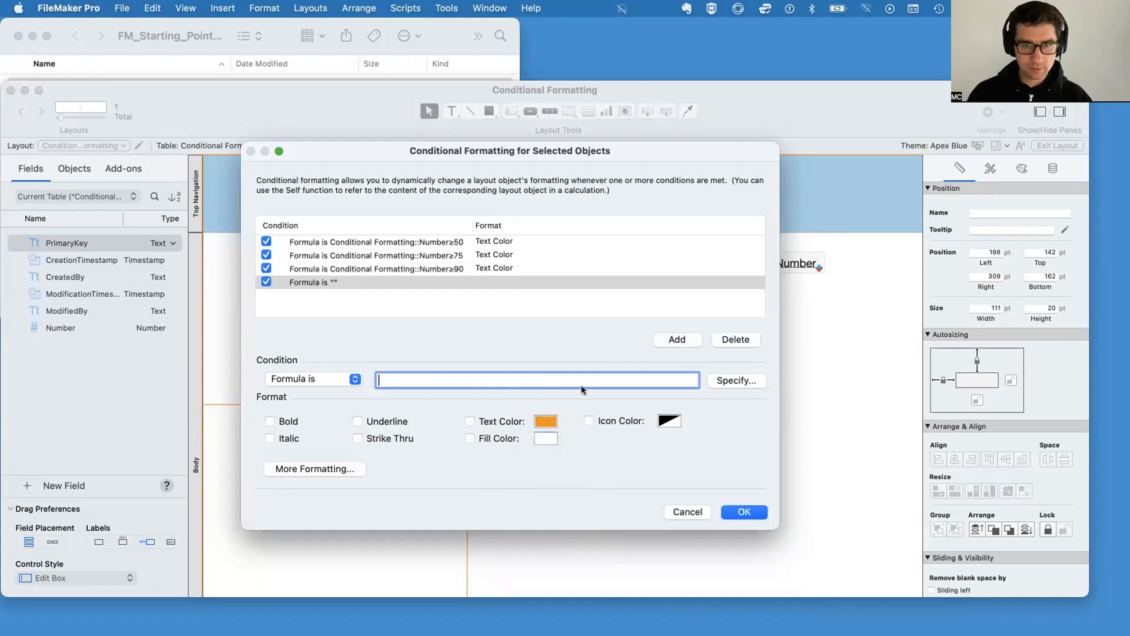
key(super+v)
click(543, 421)
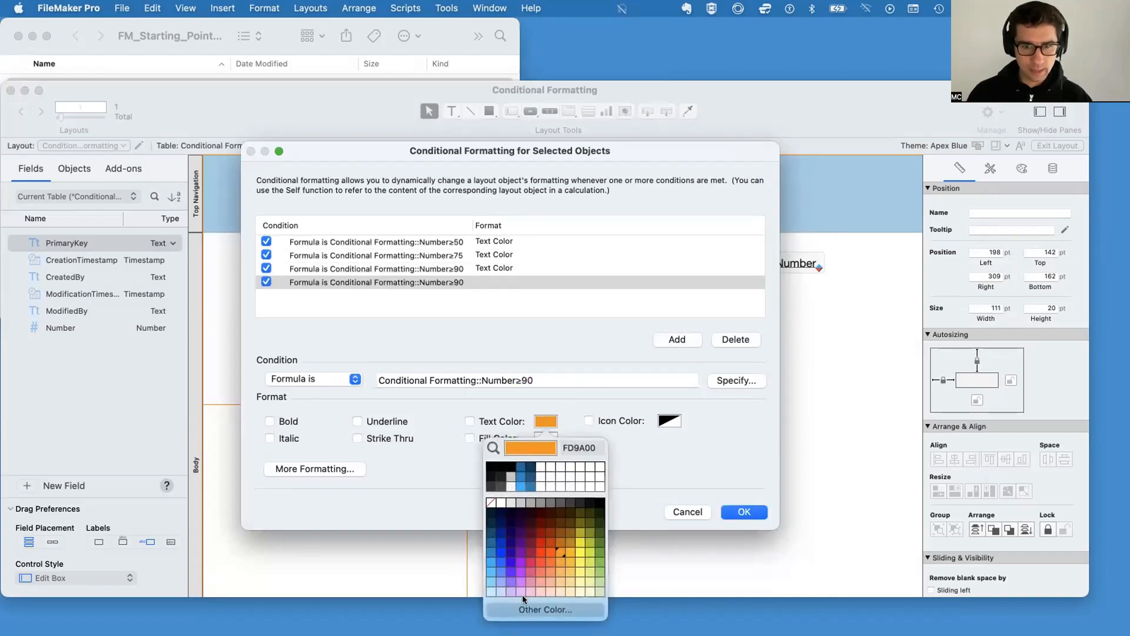
click(539, 541)
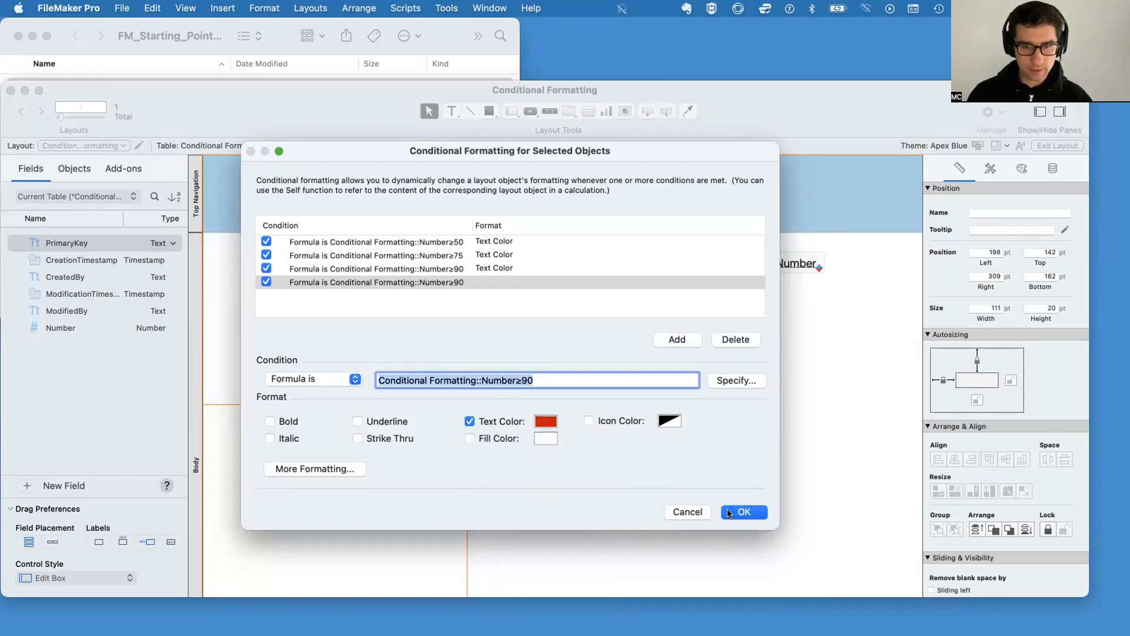
click(559, 375)
key(BackSpace)
key(BackSpace)
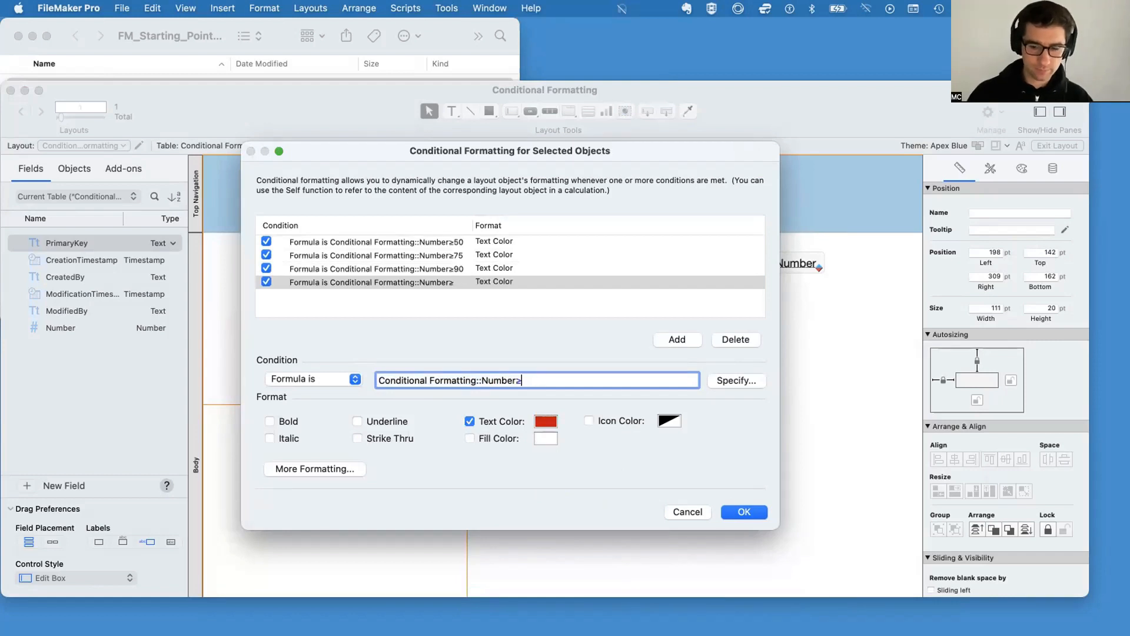
text(100)
key(Return)
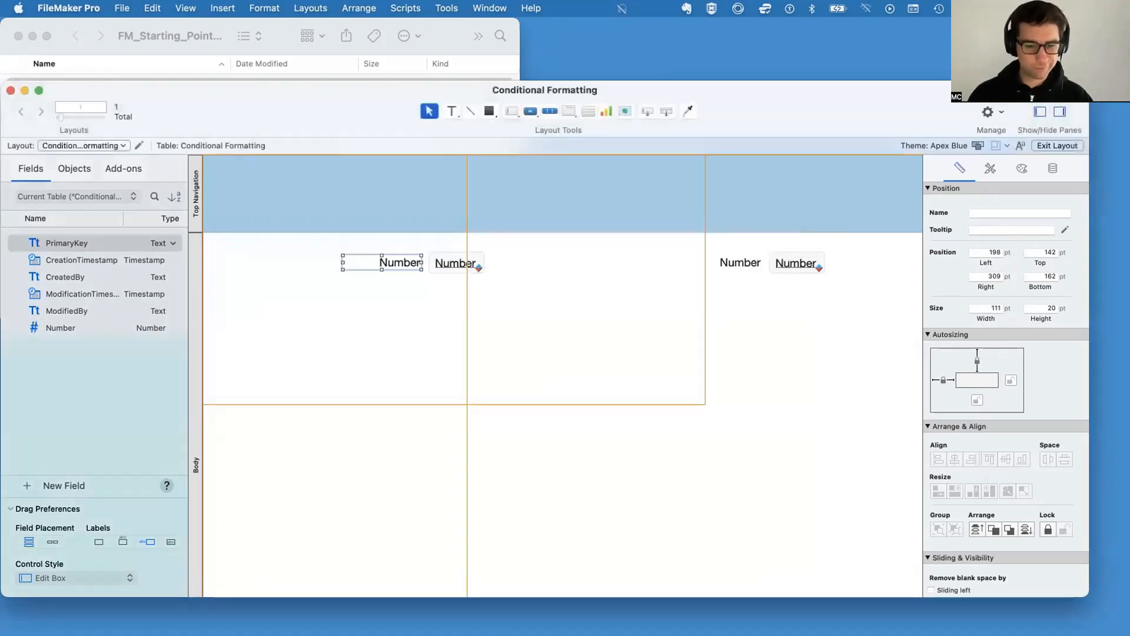
Review the conditions set on the first Number field in Layout mode and return to Browse mode
key(super+b)
key(super+l)
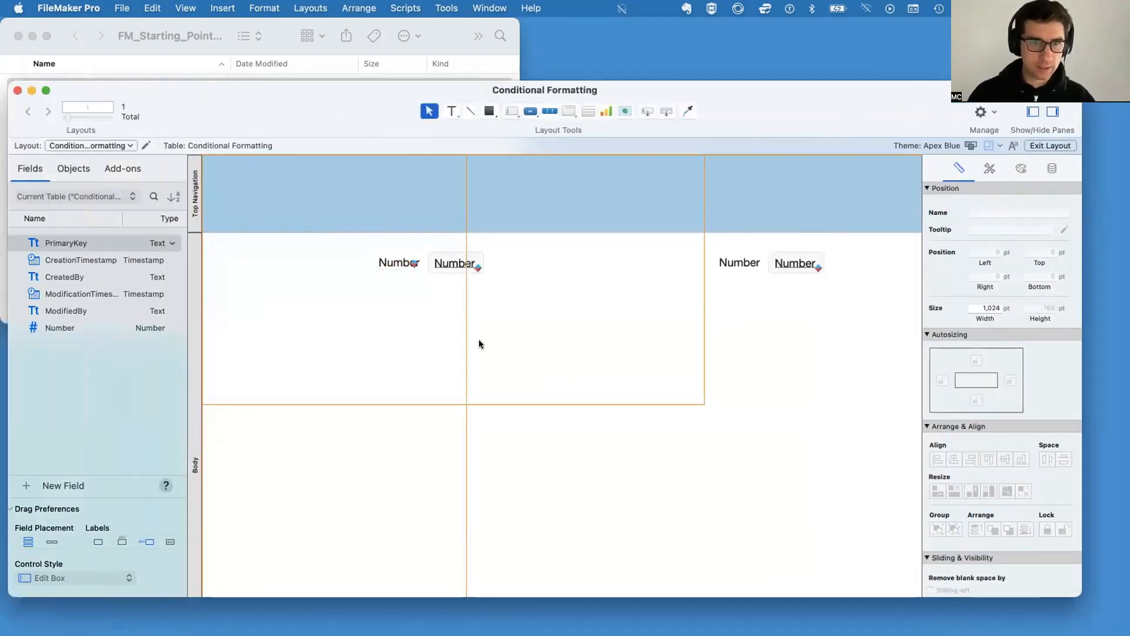
click(470, 264)
right_click(470, 264)
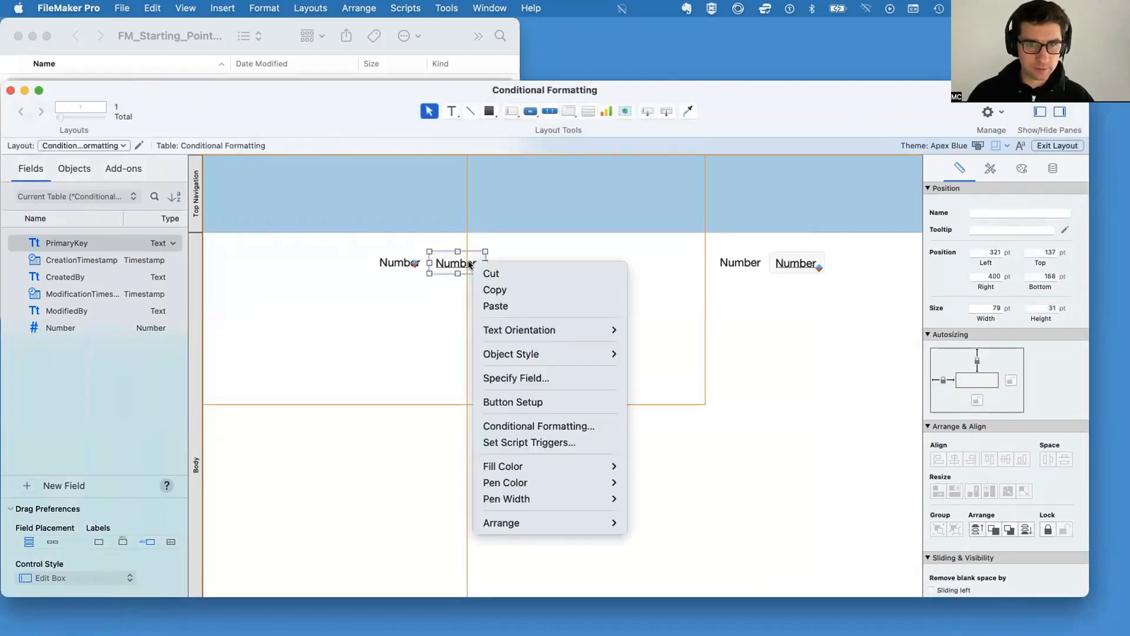
click(580, 426)
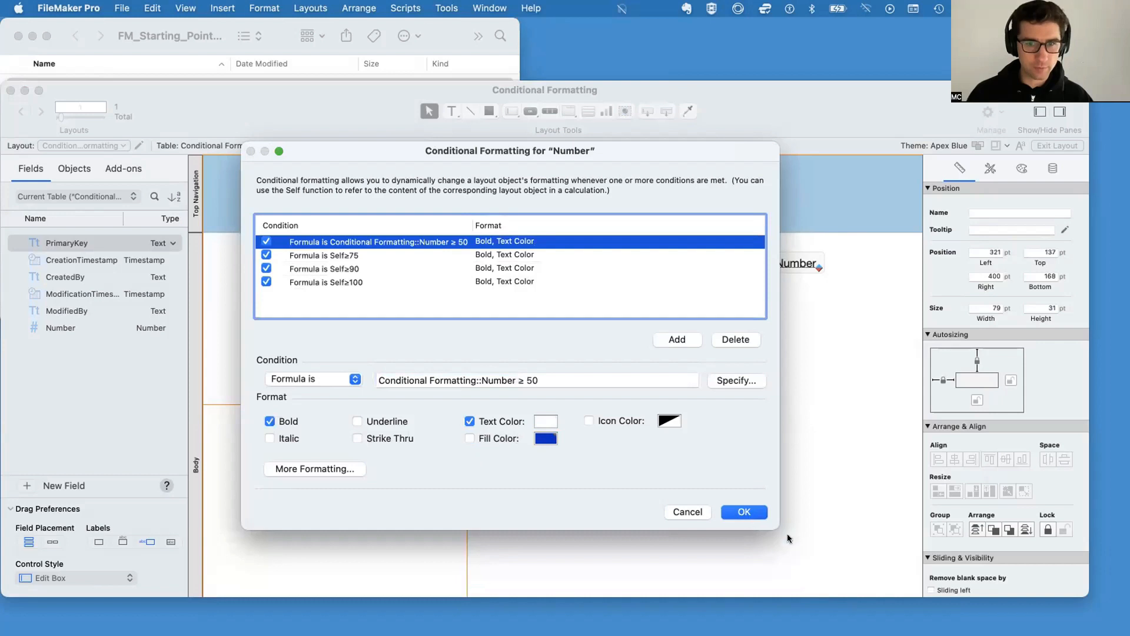
click(744, 511)
key(super+b)
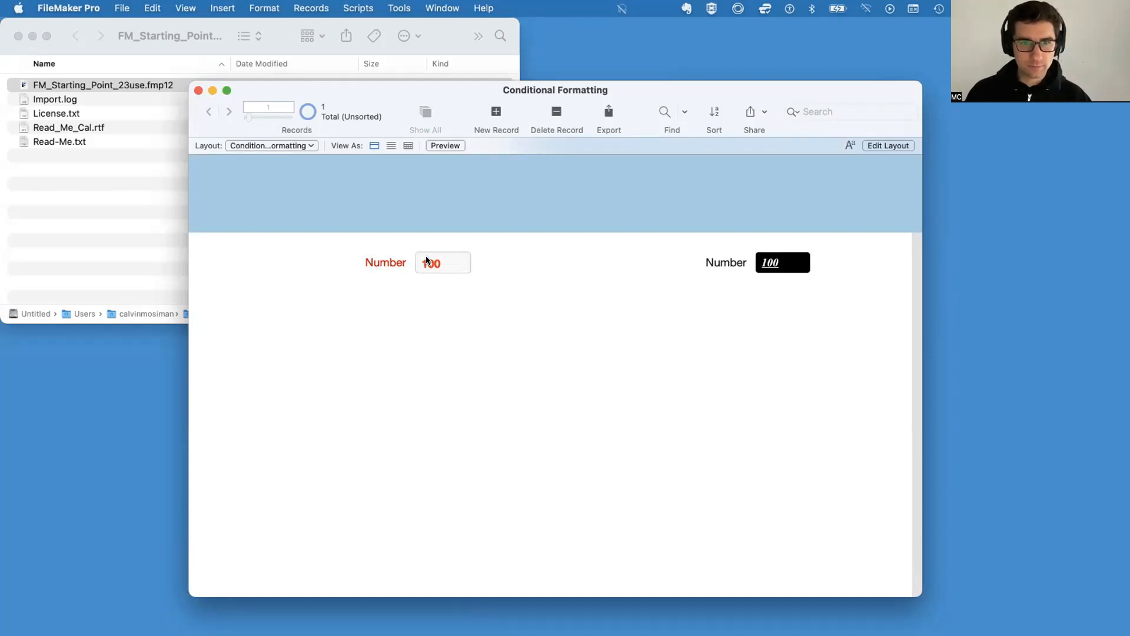
Enter 50 in the first Number field and commit it to test the label's color
click(439, 262)
key(super+a)
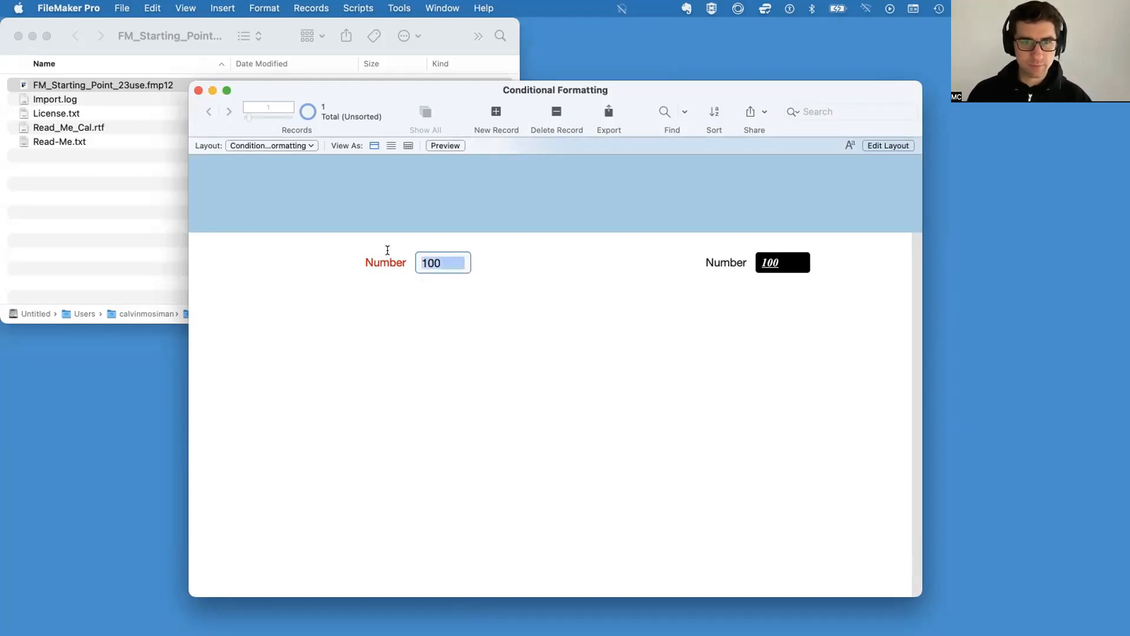
text(50)
click(484, 322)
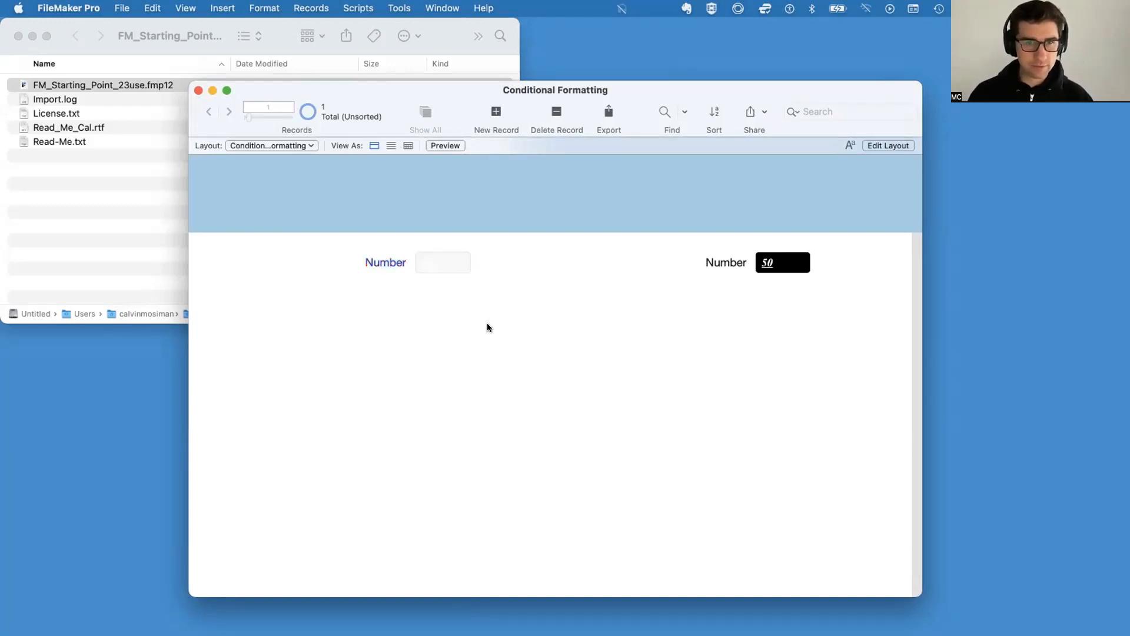
click(442, 262)
click(426, 293)
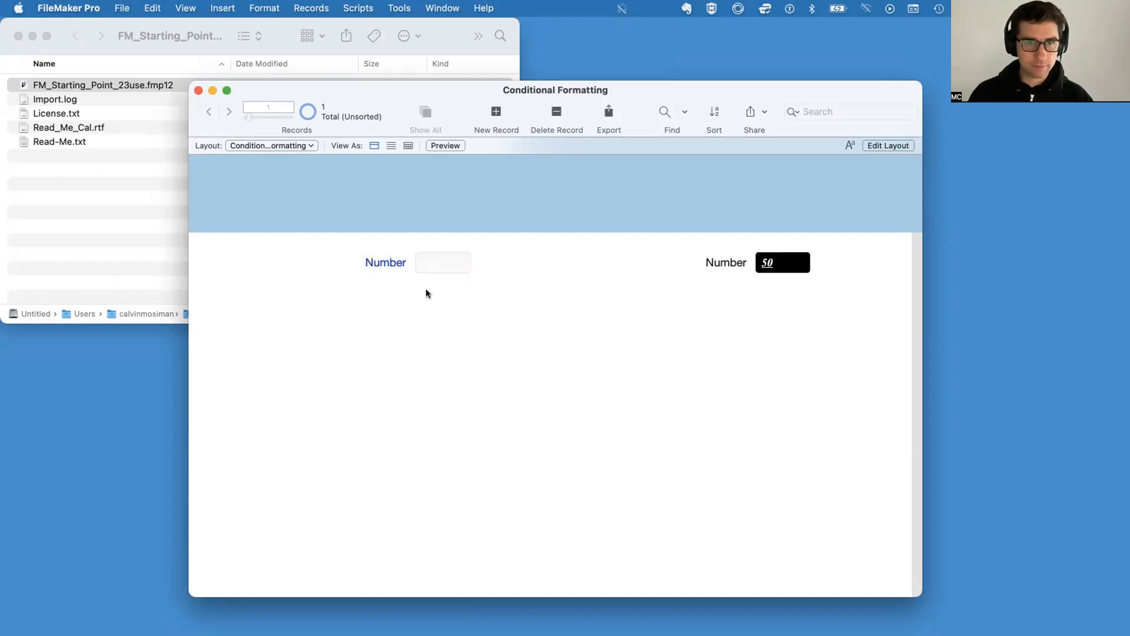
click(435, 263)
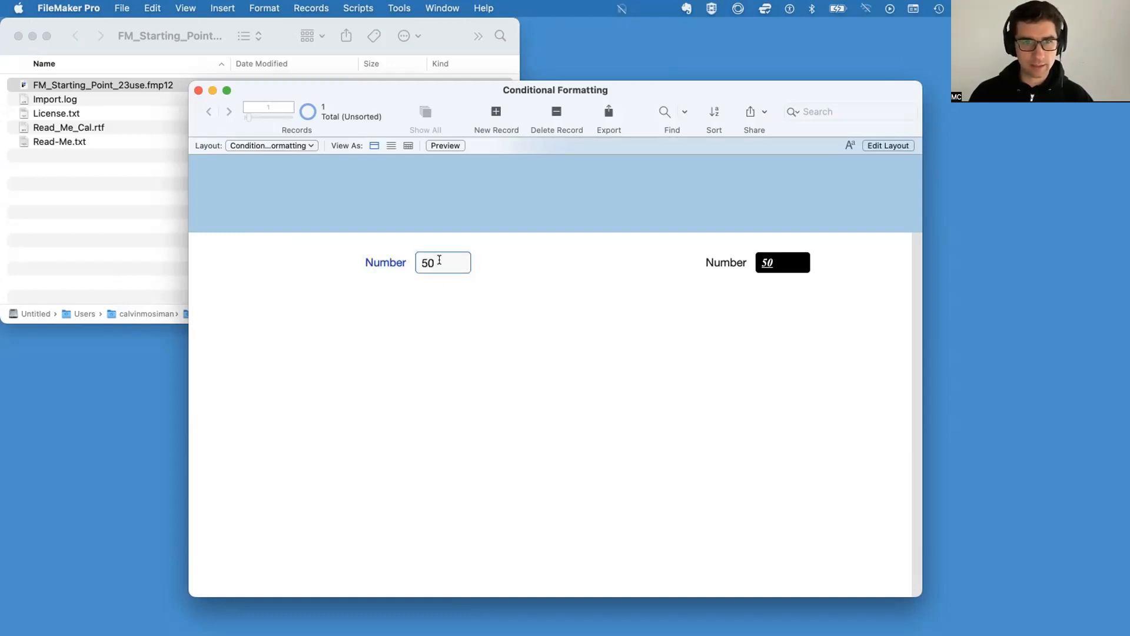
key(super+a)
click(446, 294)
Change the first Number field's value to 75 and commit it to test the label's formatting
click(433, 263)
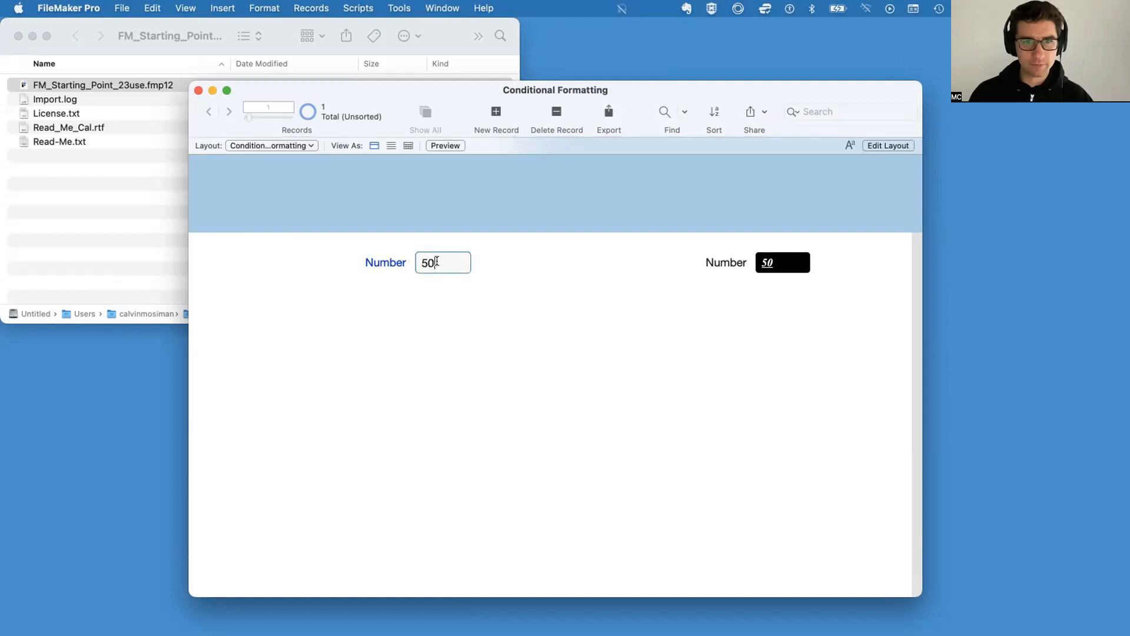
key(super+a)
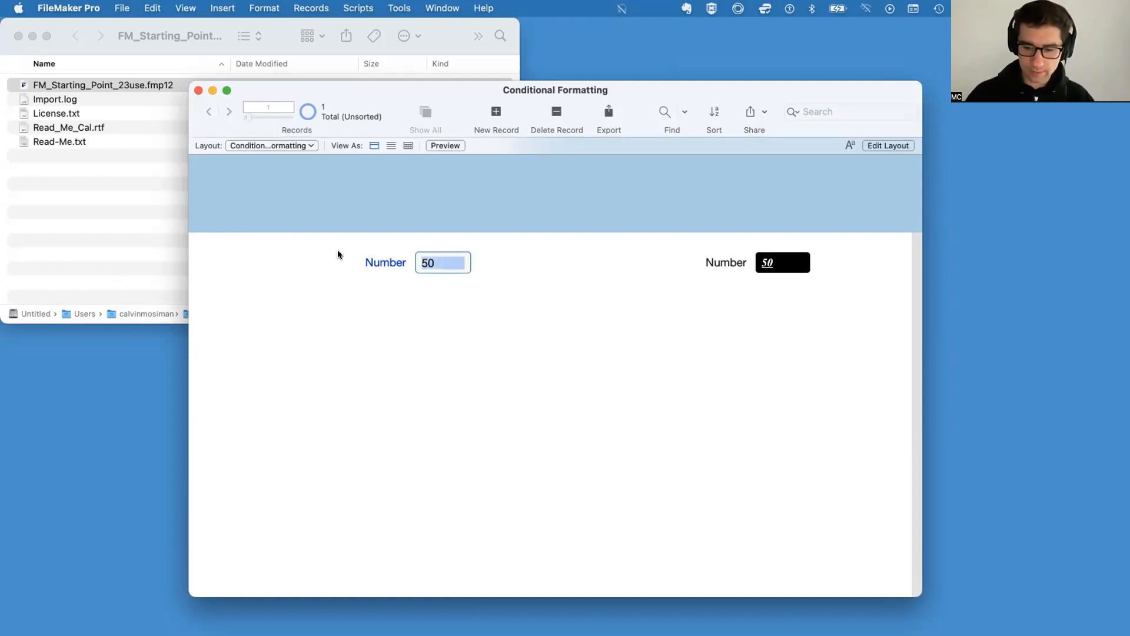
text(75)
click(517, 358)
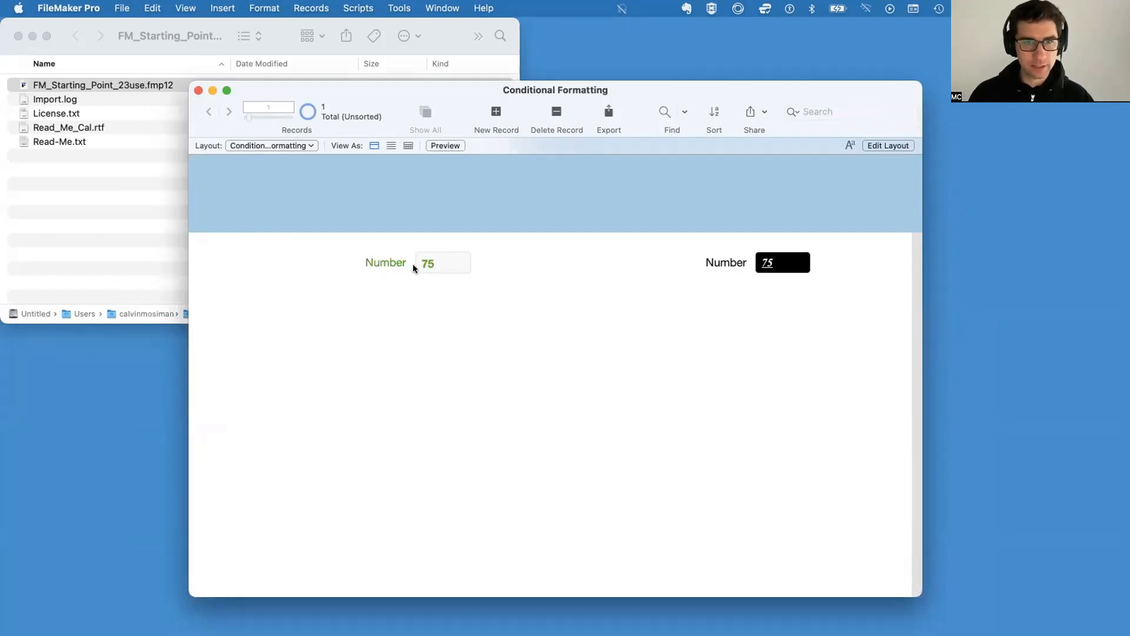
Test the two highest thresholds by committing 90 and 100 in the first Number field
click(446, 264)
key(super+a)
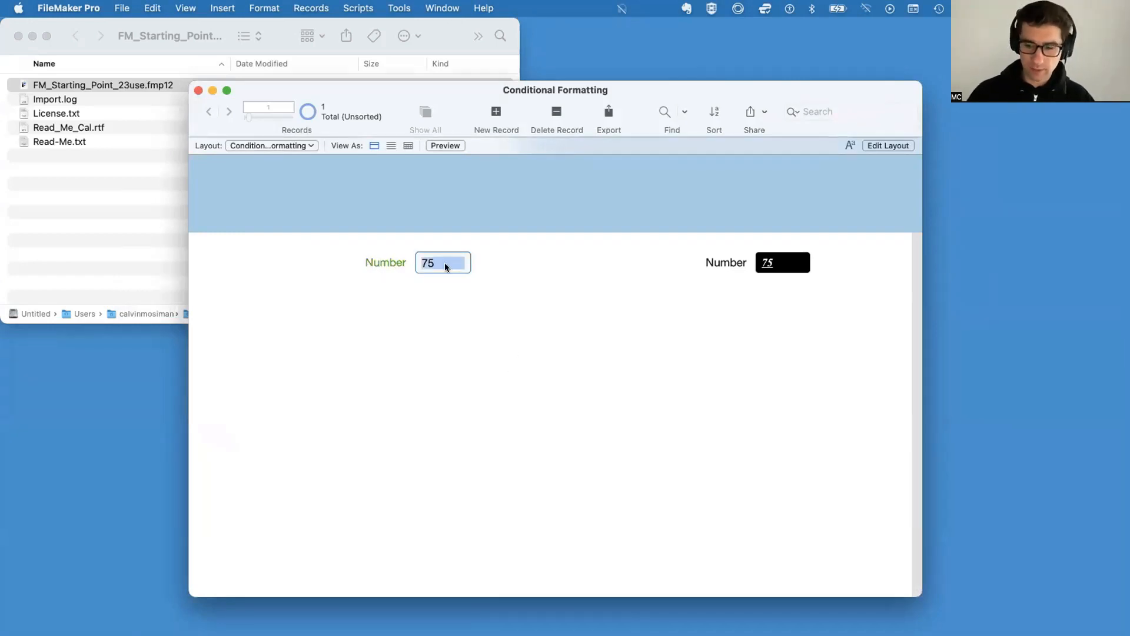
text(90)
click(448, 295)
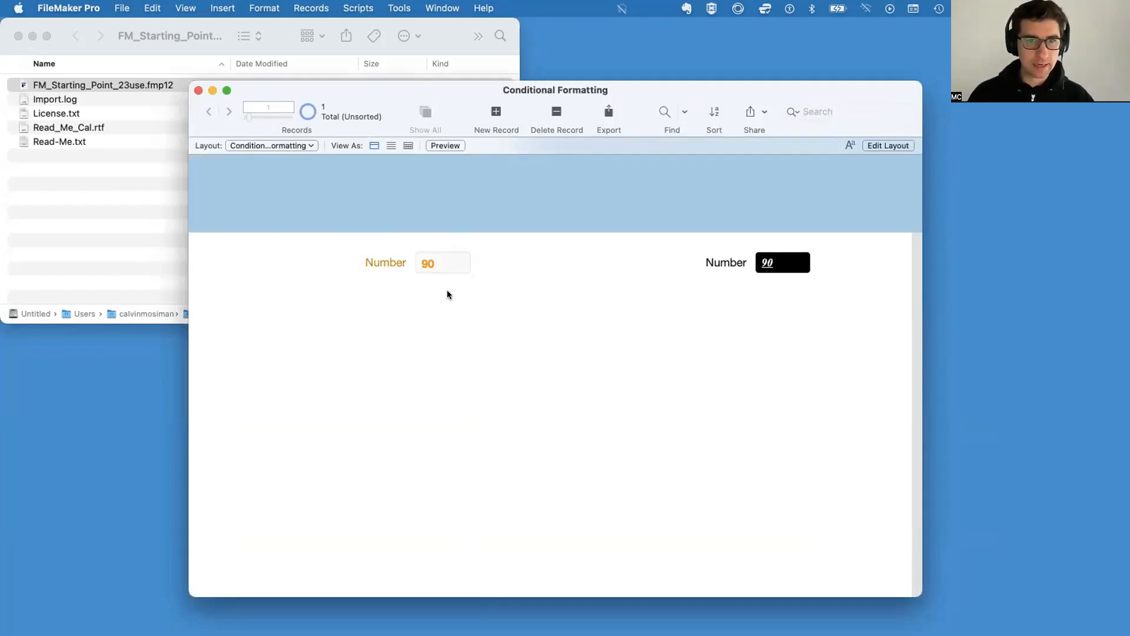
text(100)
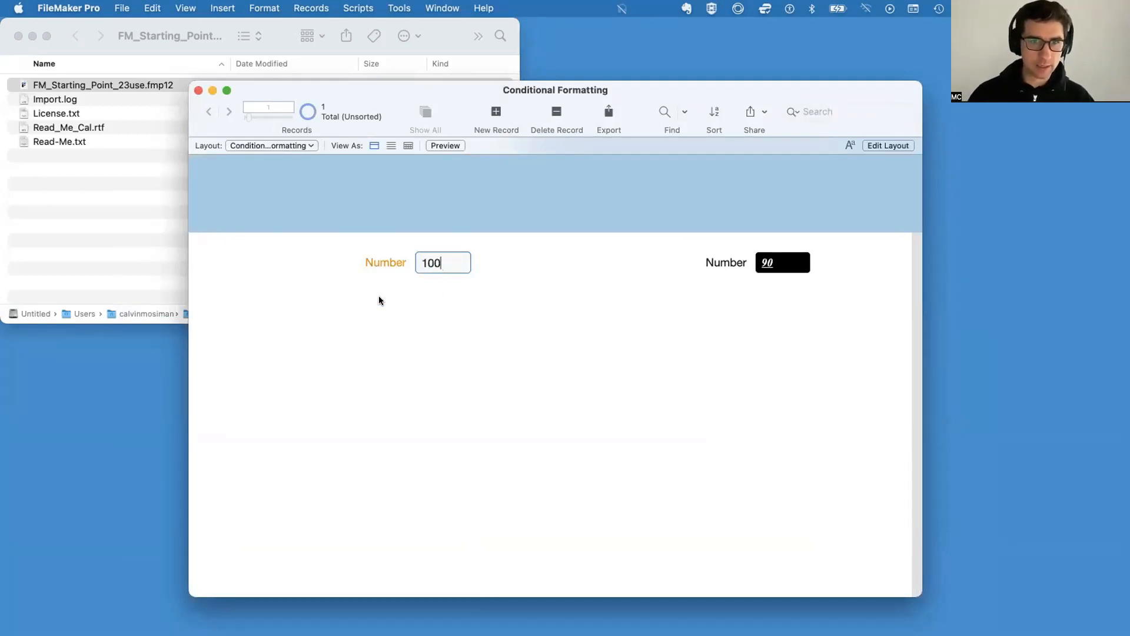
click(380, 359)
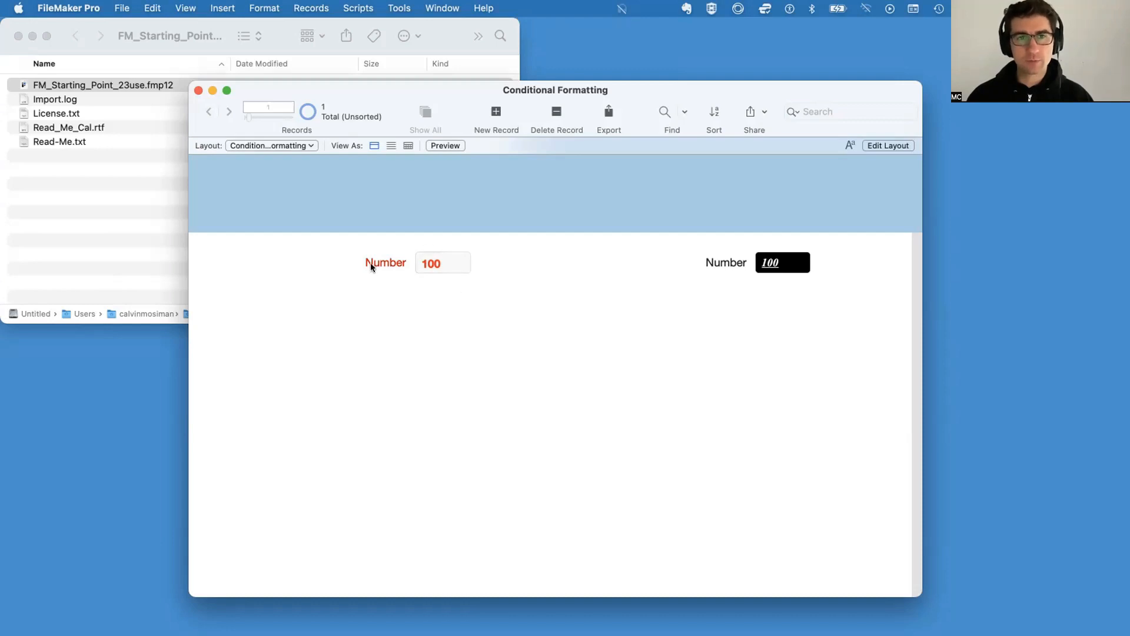
In Layout mode, draw a button bar about 199 by 75 pt below the first Number field and reduce it to one segment
key(super+l)
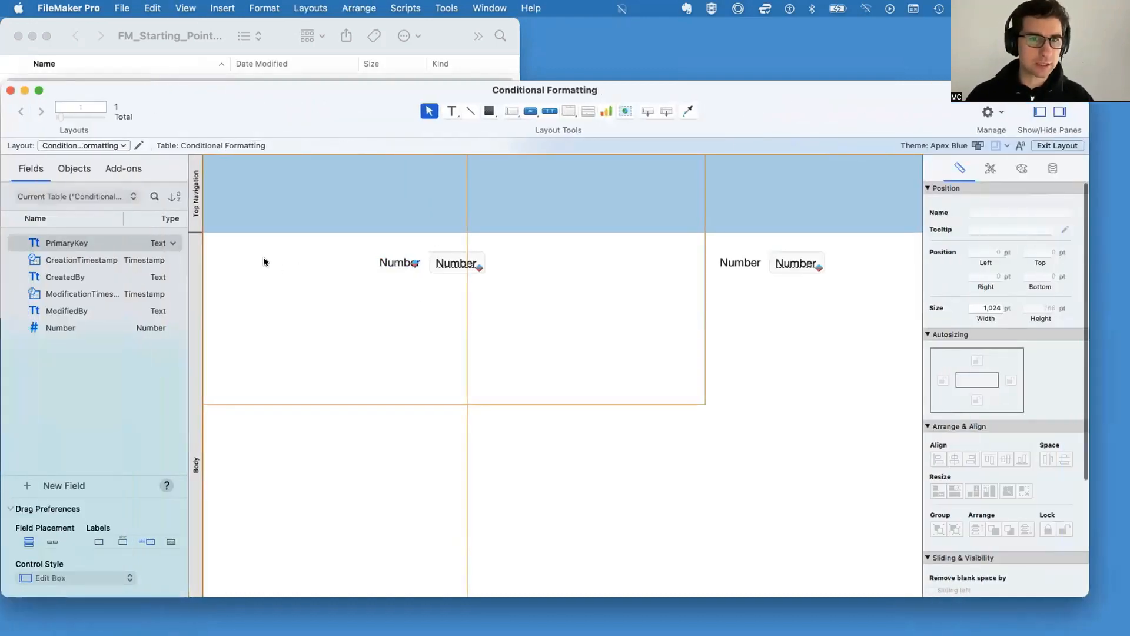
click(549, 110)
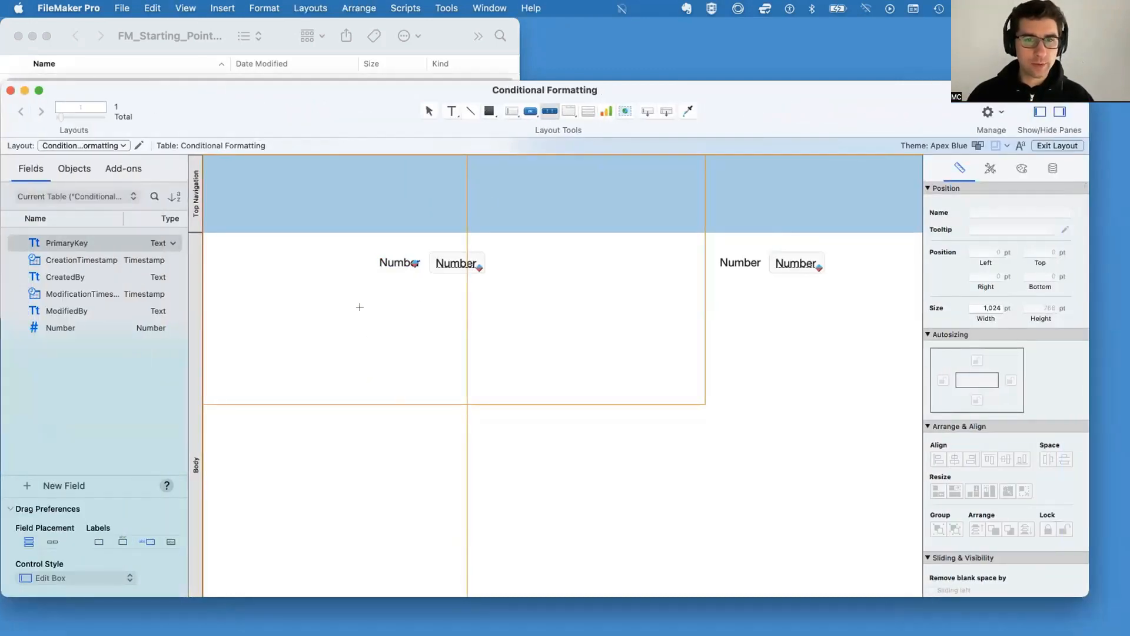
drag(359, 307, 504, 362)
scroll(506, 383, down, 1)
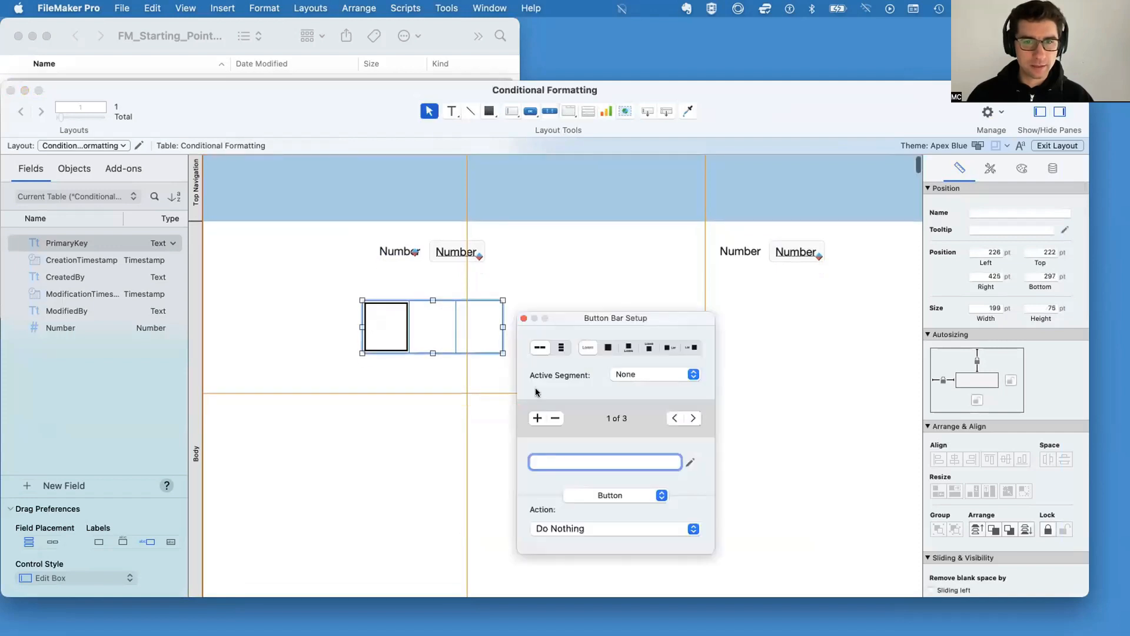
click(552, 418)
click(552, 418)
click(524, 317)
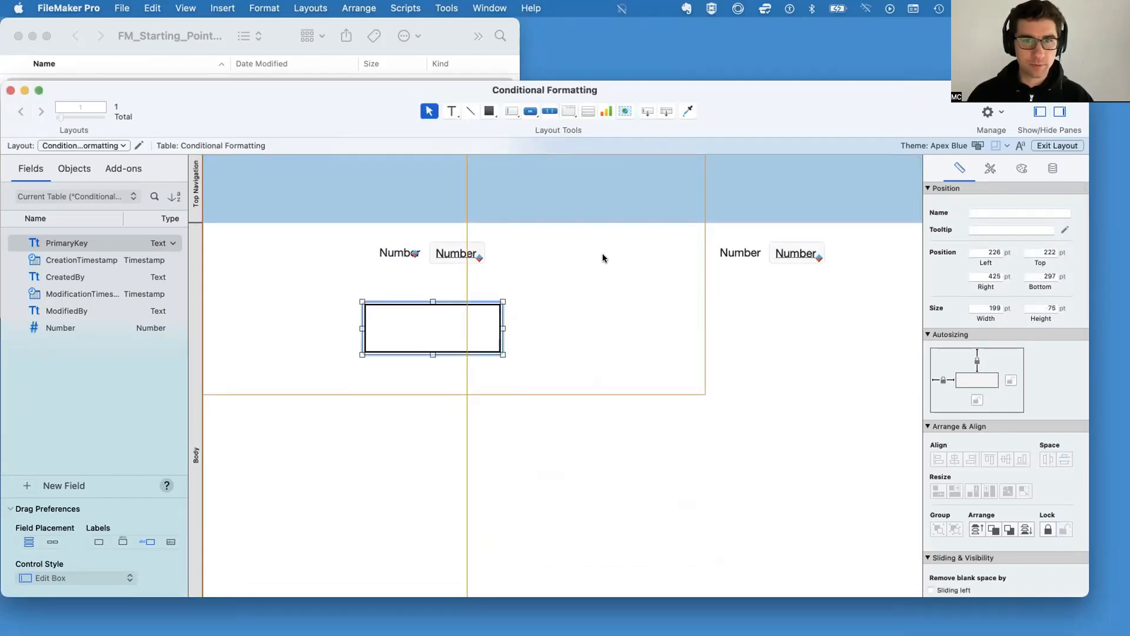
Preview the single-segment button bar in Browse mode and return to Layout mode
click(607, 273)
key(super+b)
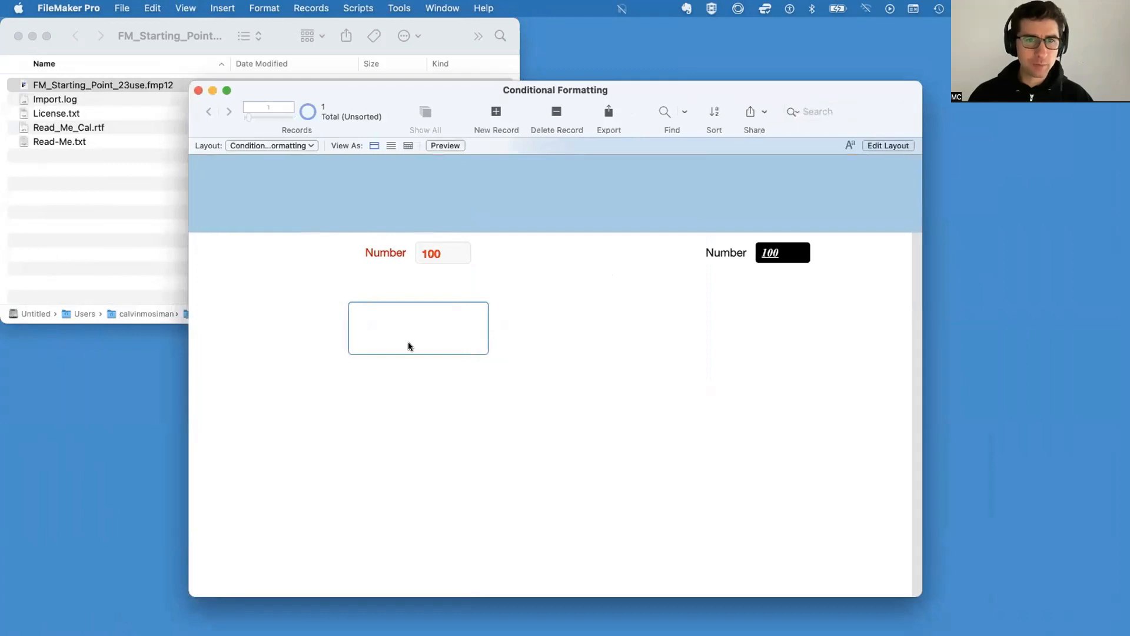
key(super+l)
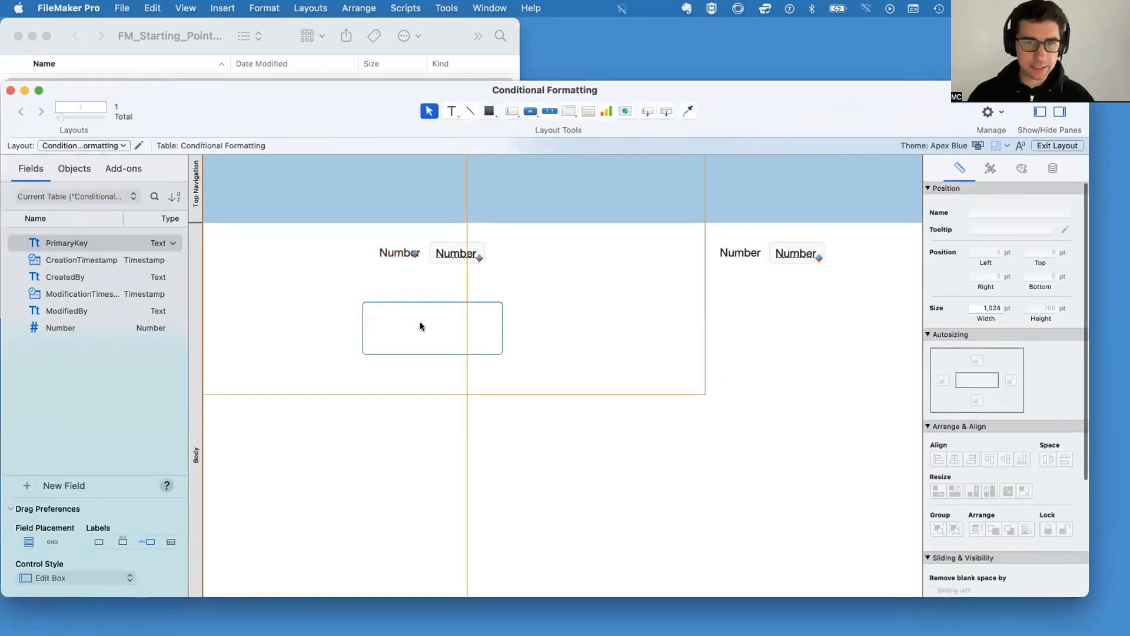
Add a second segment to the button bar, place icons to the left of labels, and label the second segment Button 2
double_click(419, 326)
click(537, 408)
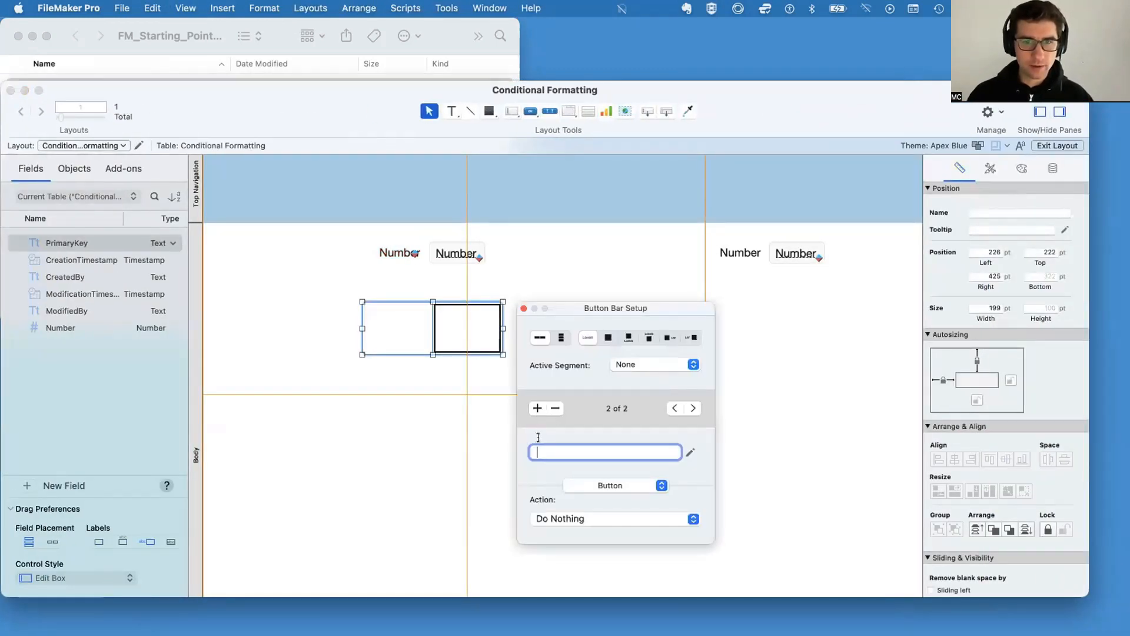
click(665, 337)
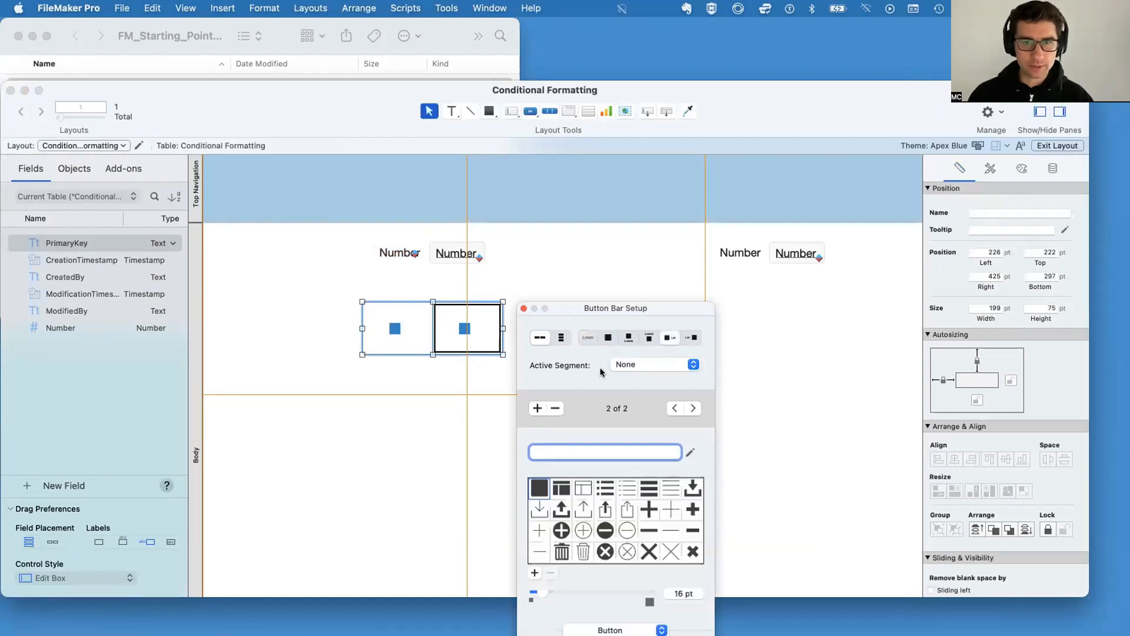
text(Button 2)
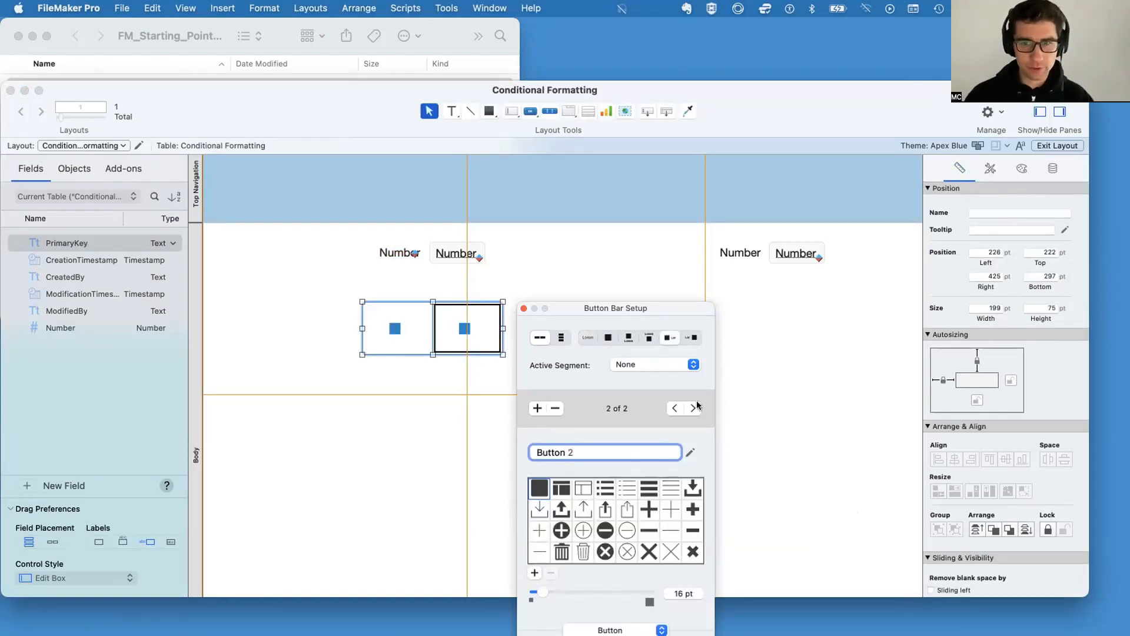
Label the first segment Button 1 and widen the button bar to about 275 pt
click(675, 408)
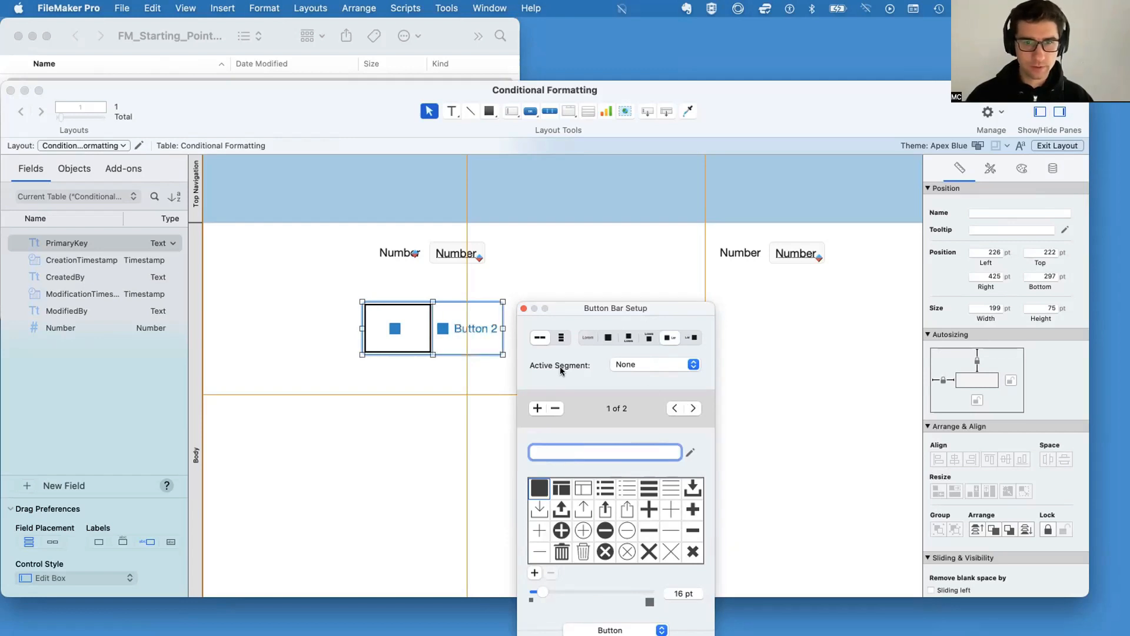
text(Button 1)
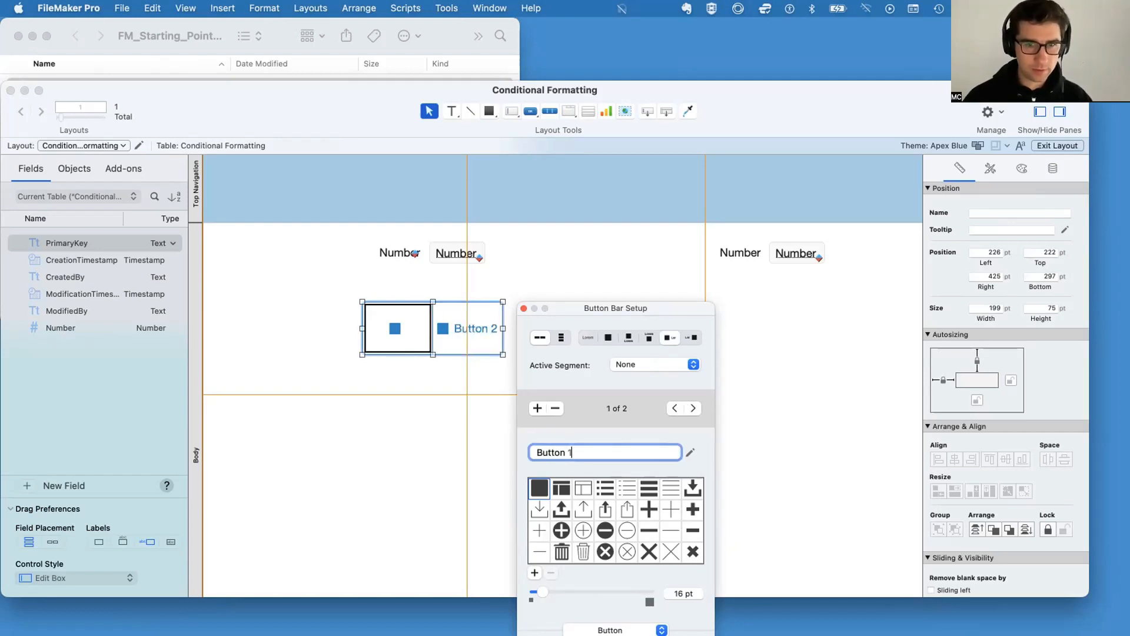
key(Return)
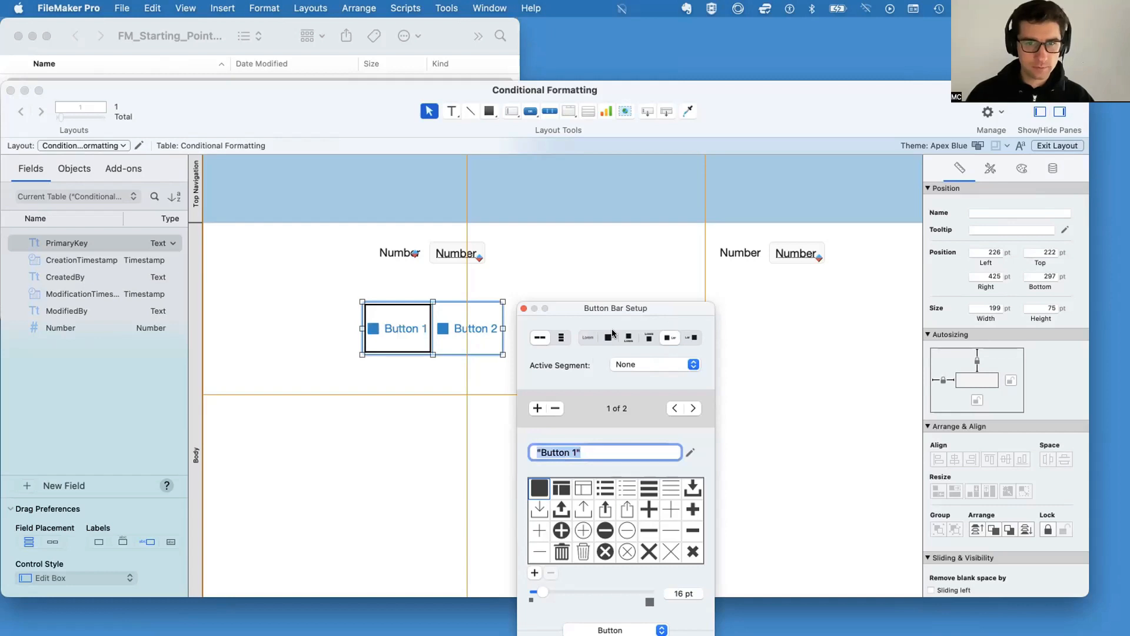
click(524, 308)
drag(503, 328, 556, 328)
Add a conditional formatting condition to the Button 1 segment with the formula True
right_click(430, 319)
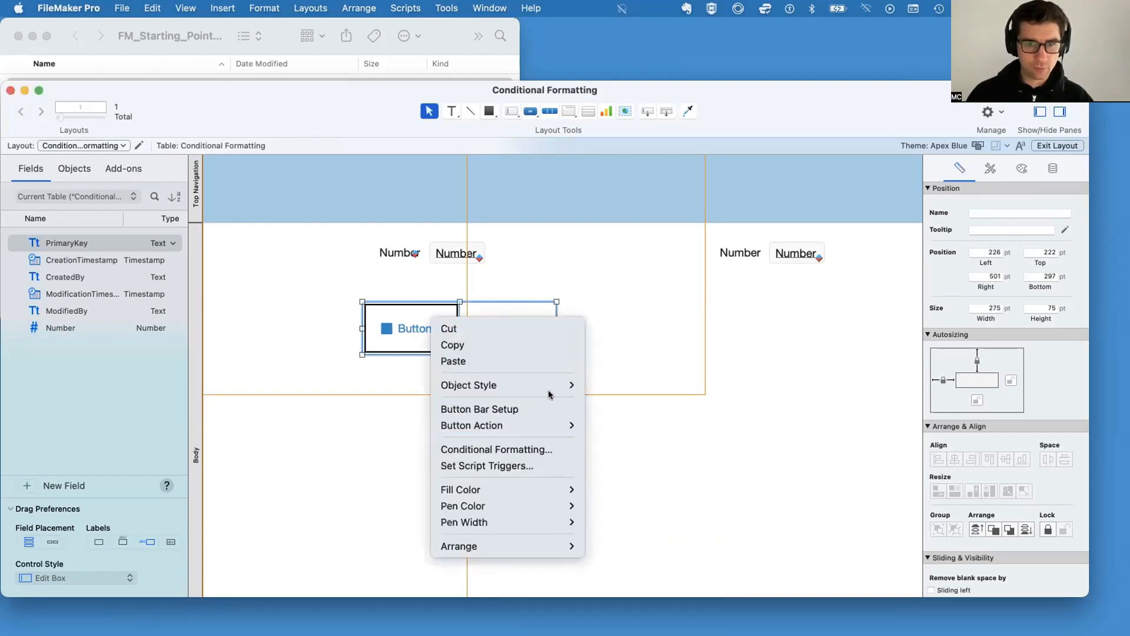
click(546, 449)
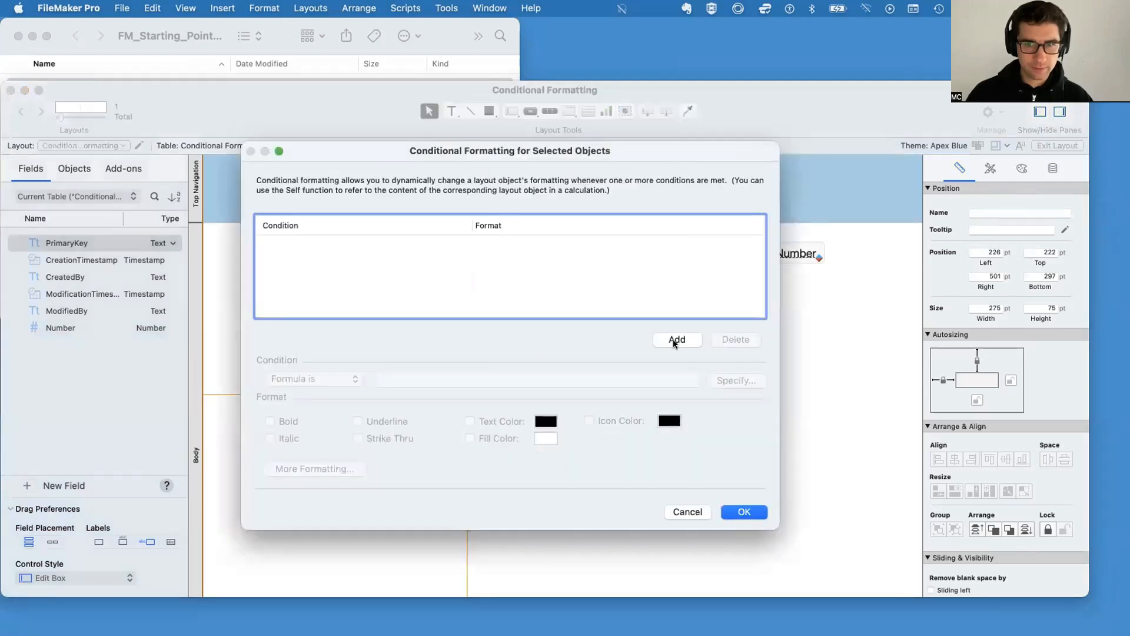
click(677, 340)
click(480, 378)
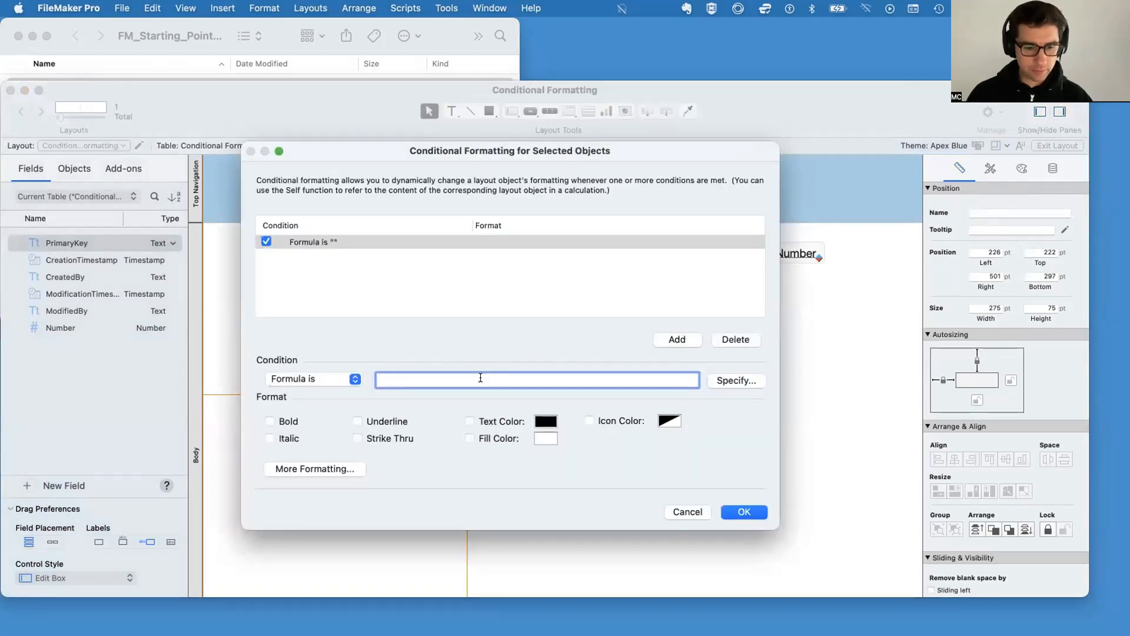
text(True)
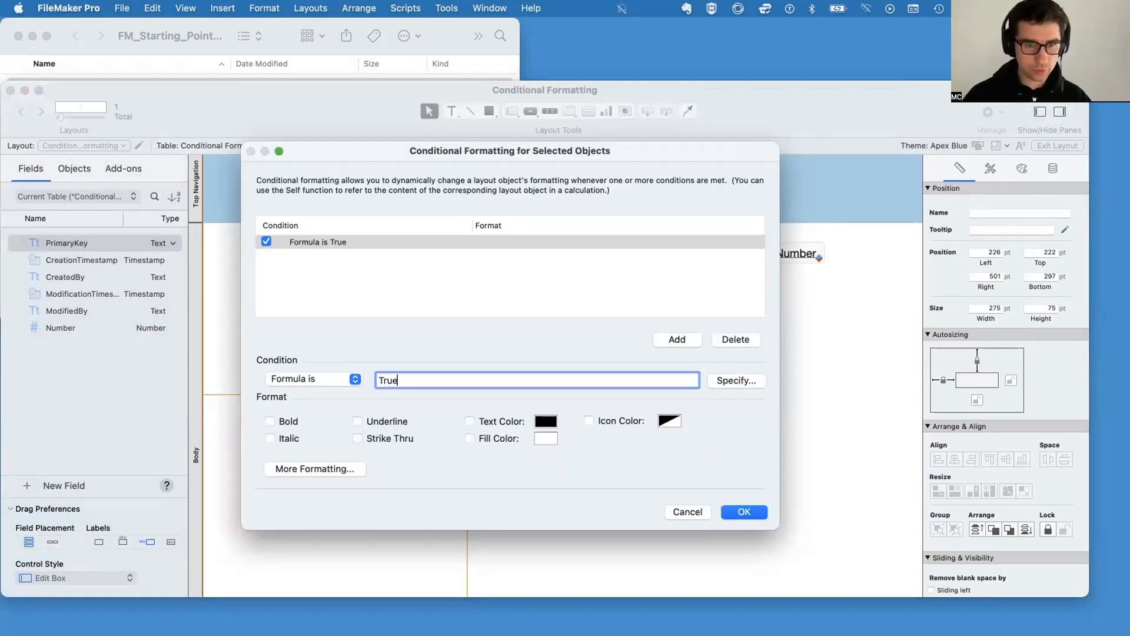
Set the icon color of Button 1's condition to red and apply the conditional formatting
click(546, 438)
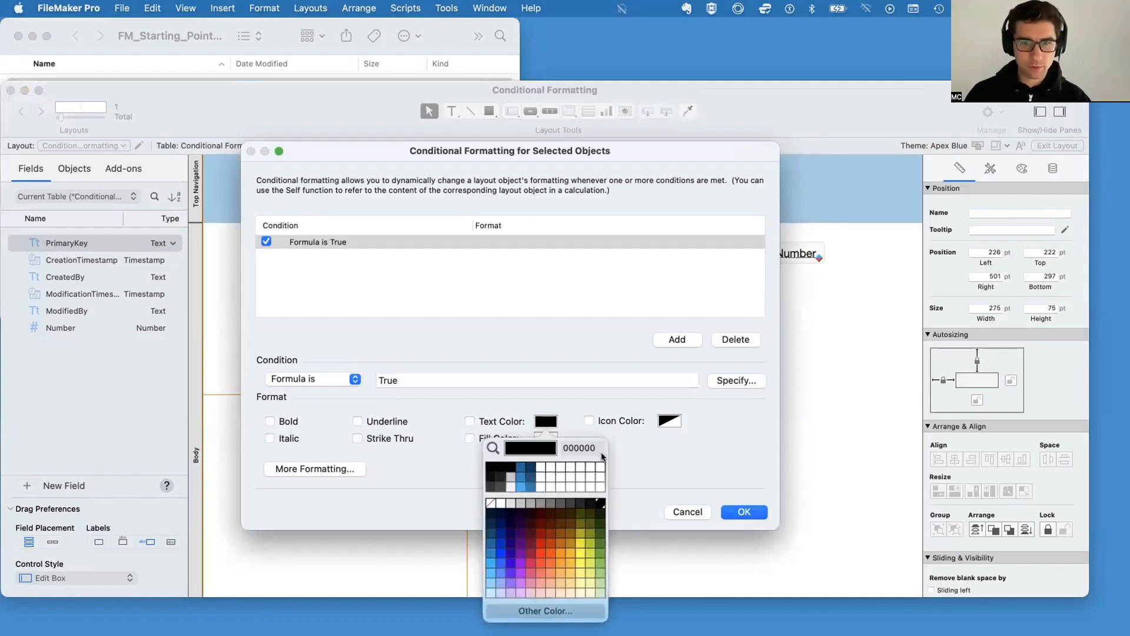
click(560, 465)
click(663, 420)
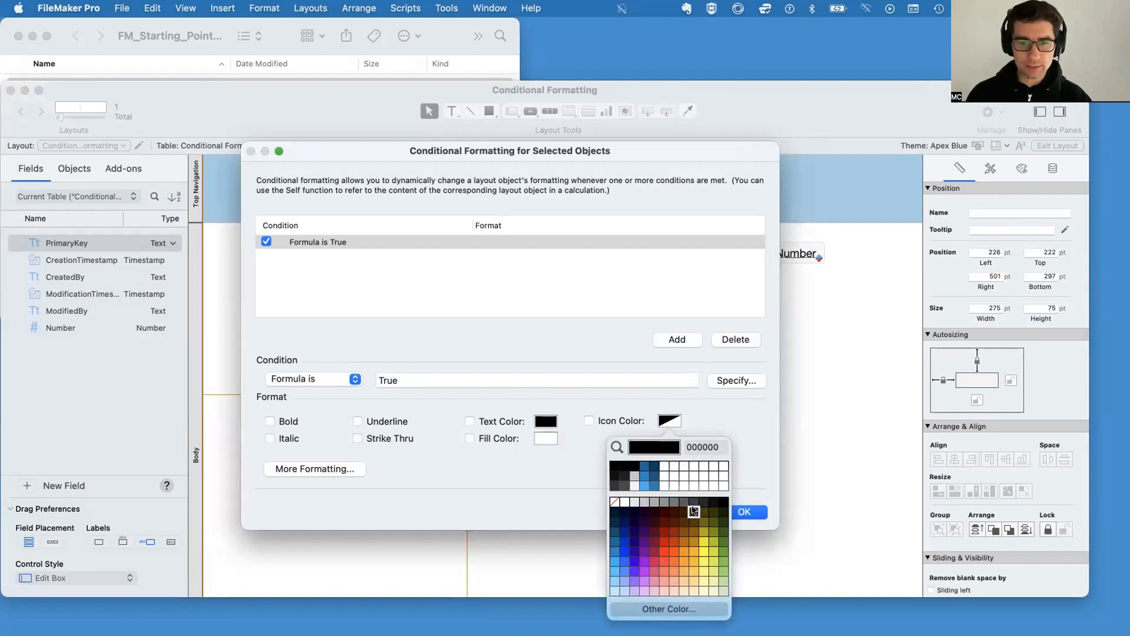
click(674, 542)
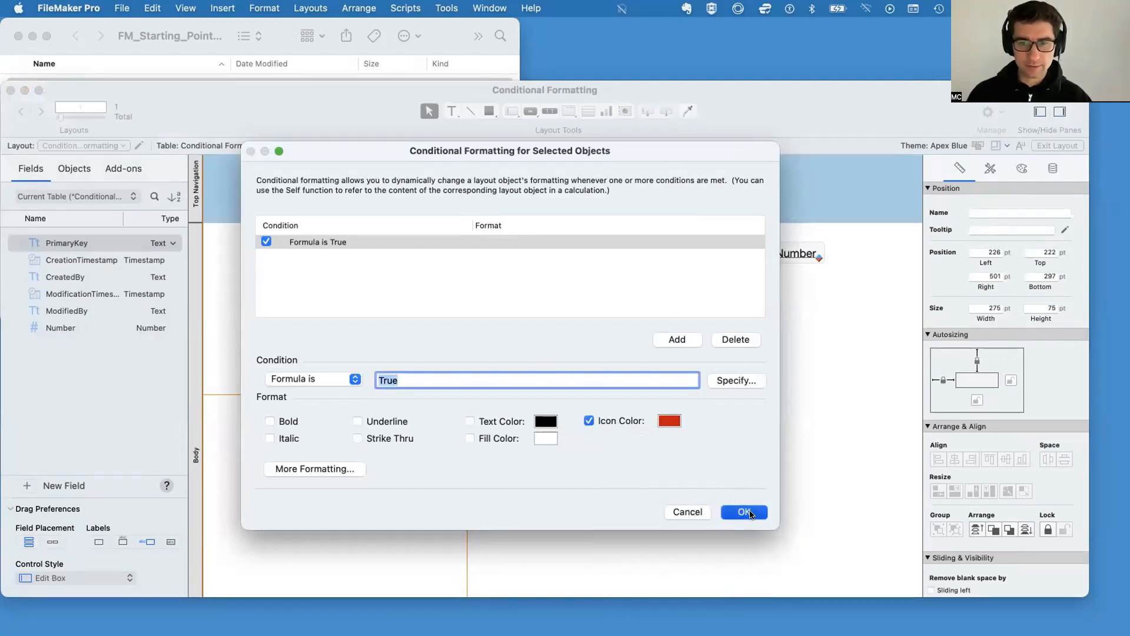
click(751, 514)
Add a conditional formatting condition to the Button 2 segment with the formula True
right_click(484, 317)
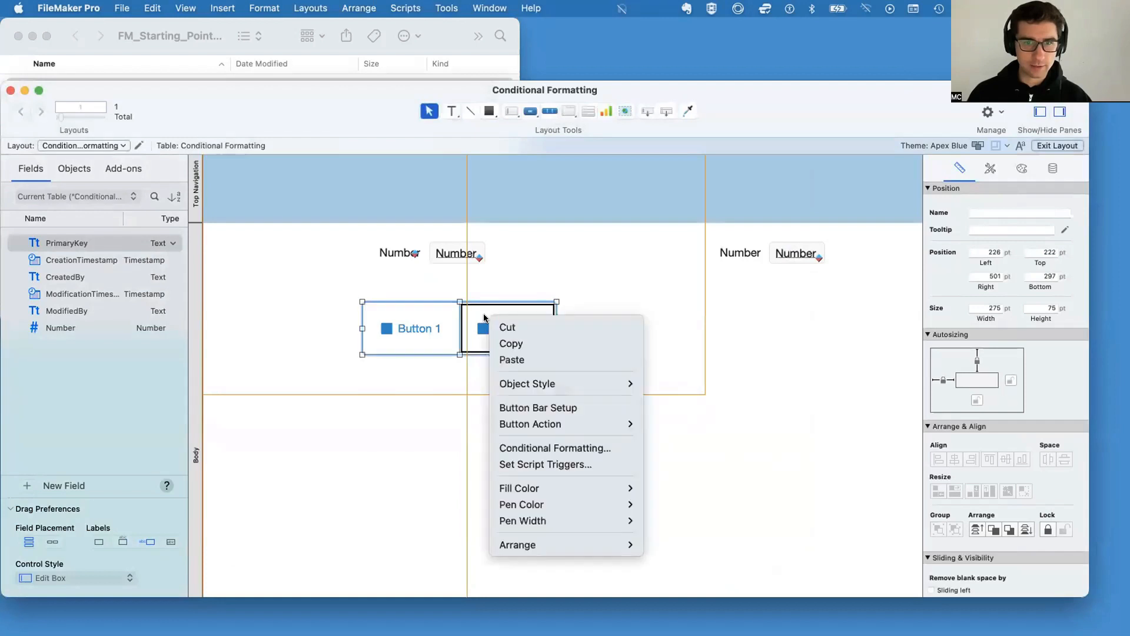
click(540, 448)
click(678, 340)
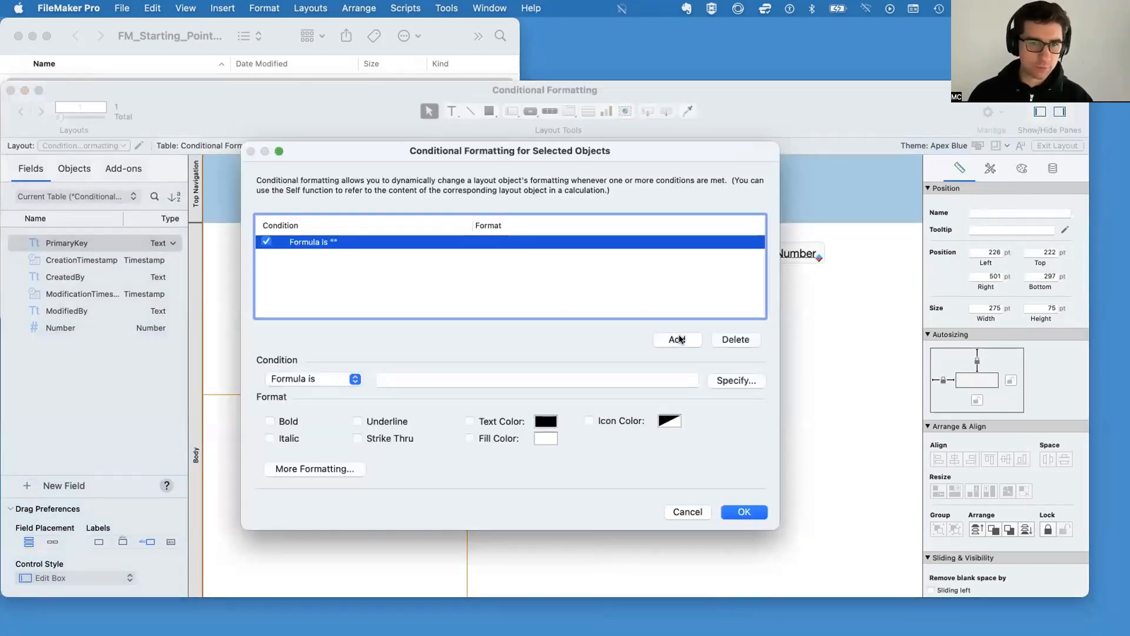
click(671, 419)
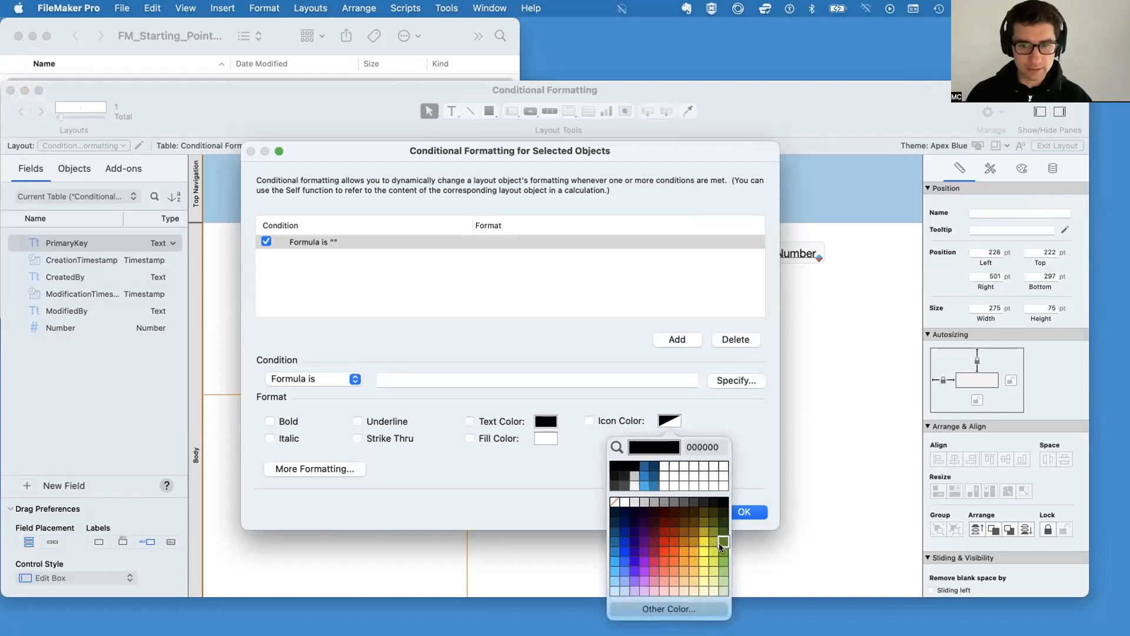
click(500, 378)
text(True)
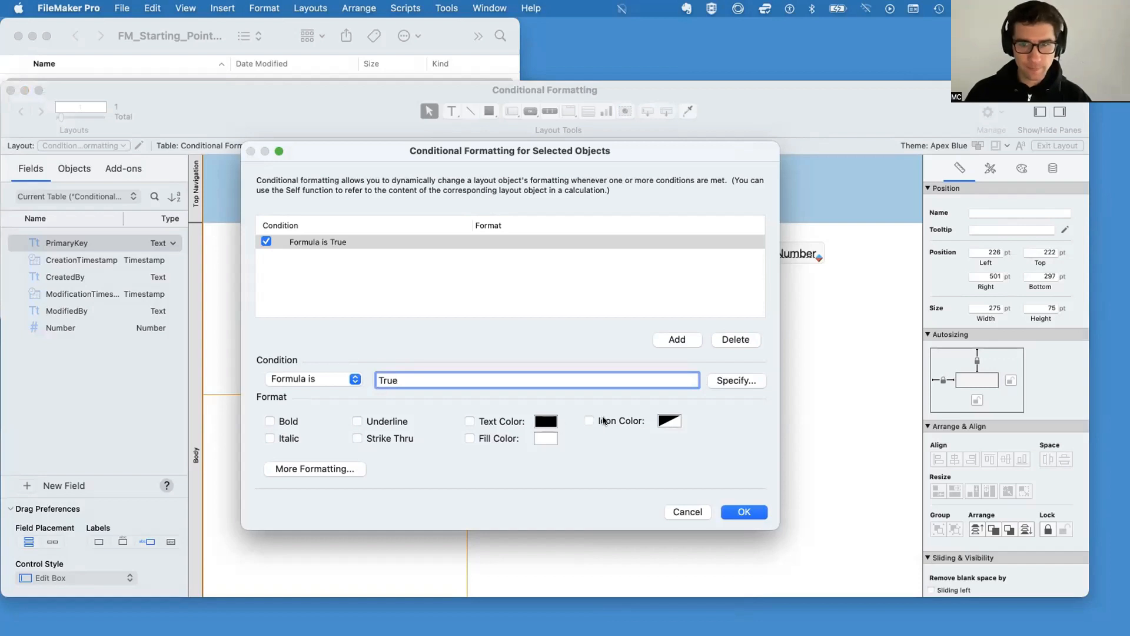
Set the icon color of Button 2's condition to green, apply it, and view the layout in Browse mode
click(669, 421)
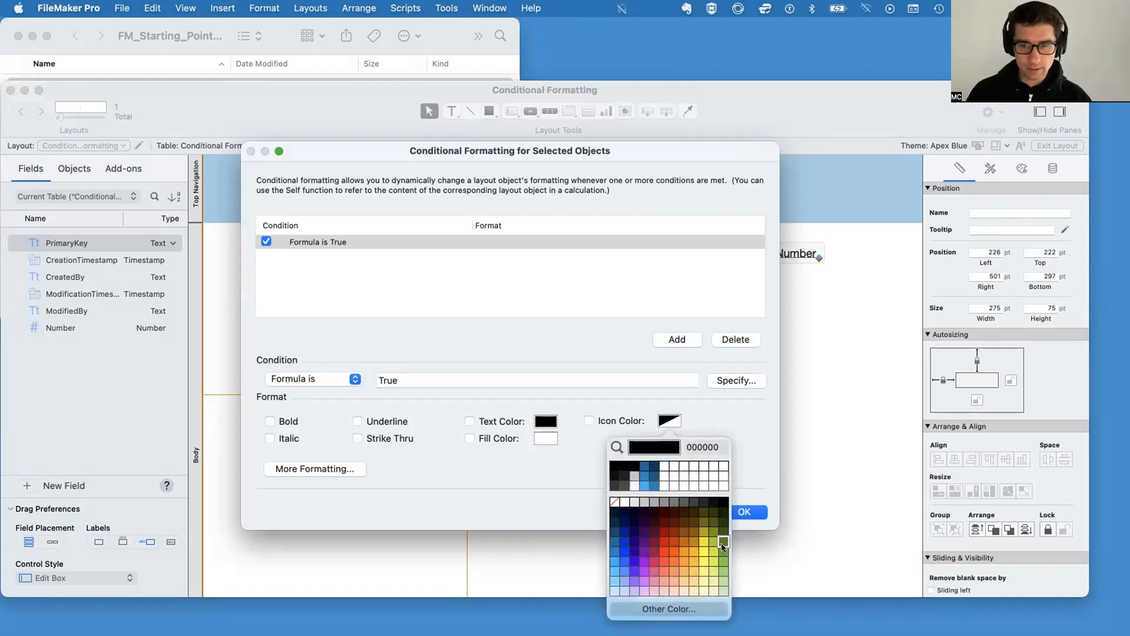
click(723, 551)
click(744, 512)
click(578, 420)
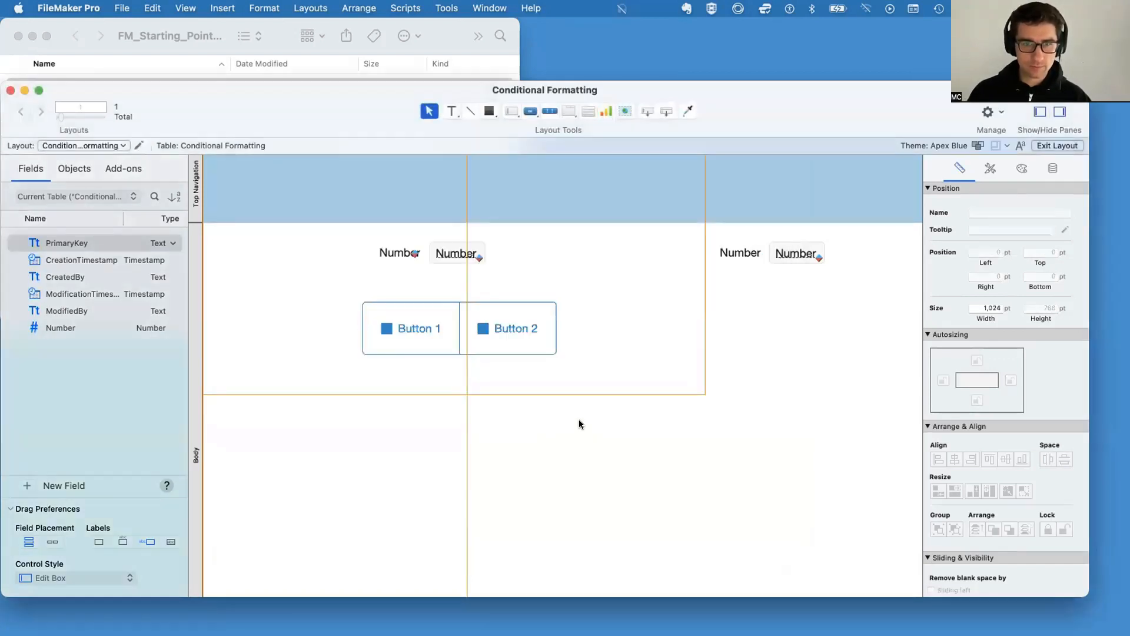
key(super+b)
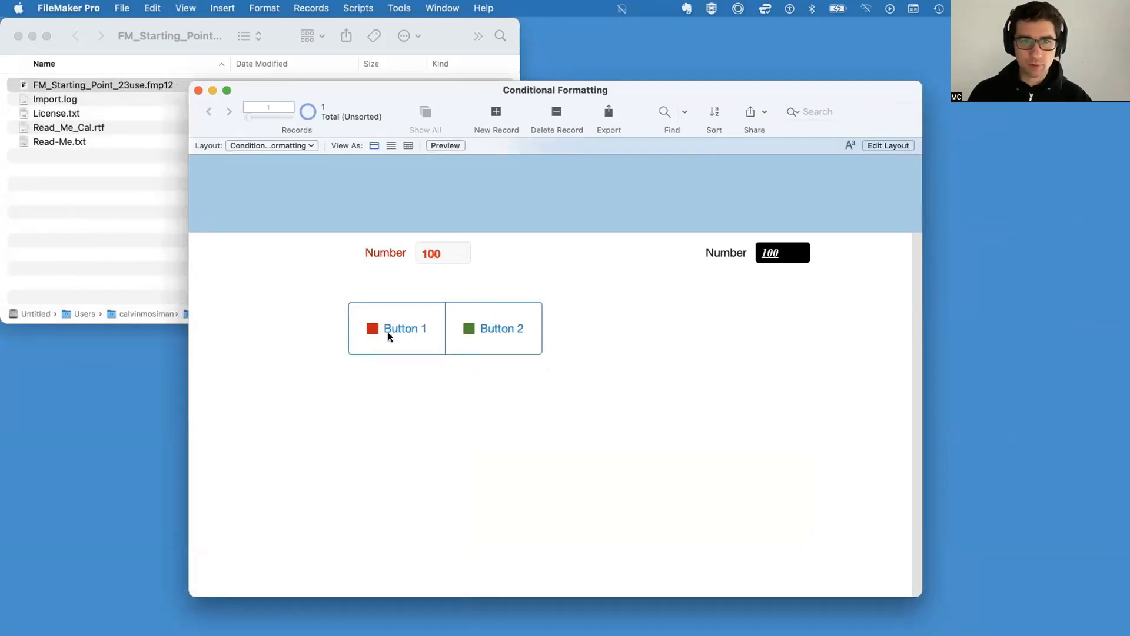
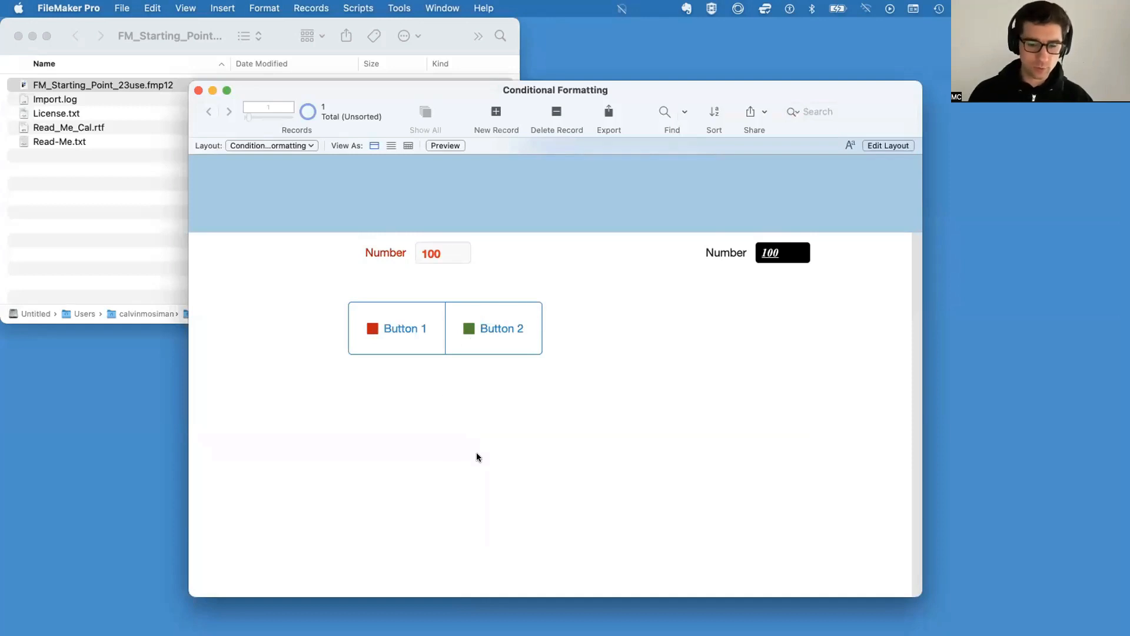
Return to Layout mode and open the conditional formatting of the Button 1 segment
key(super+l)
double_click(402, 324)
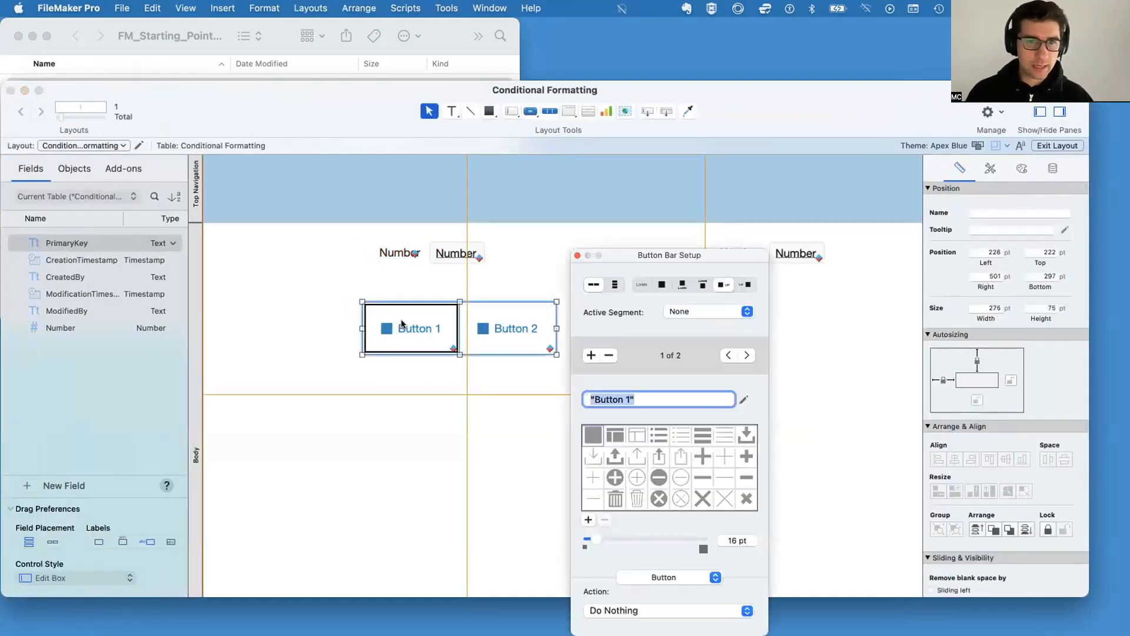
right_click(423, 322)
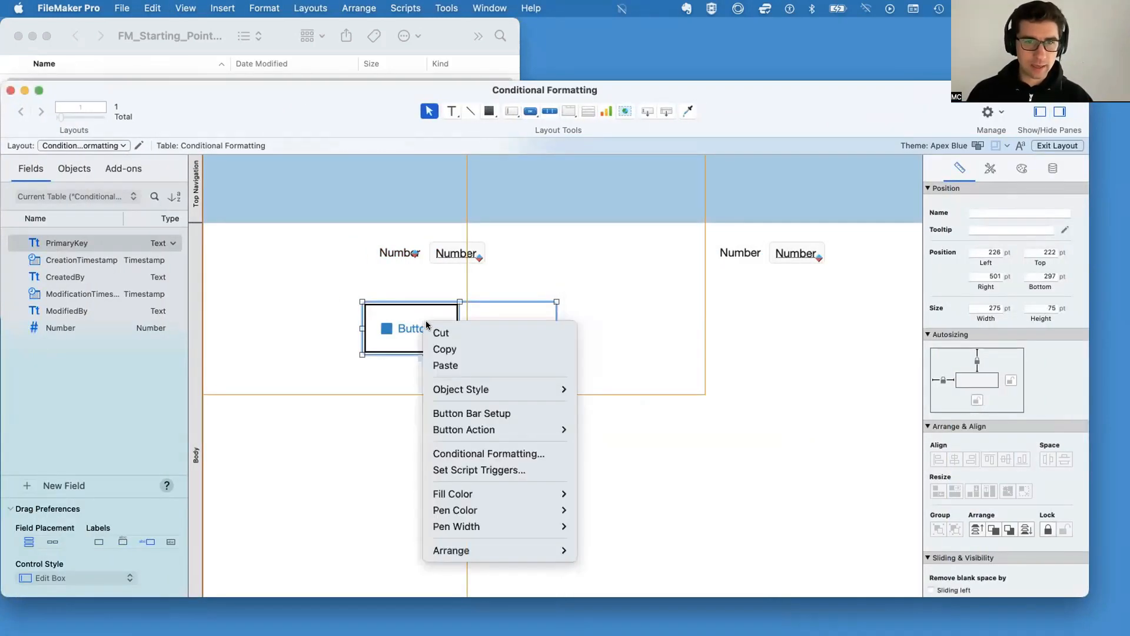
click(484, 453)
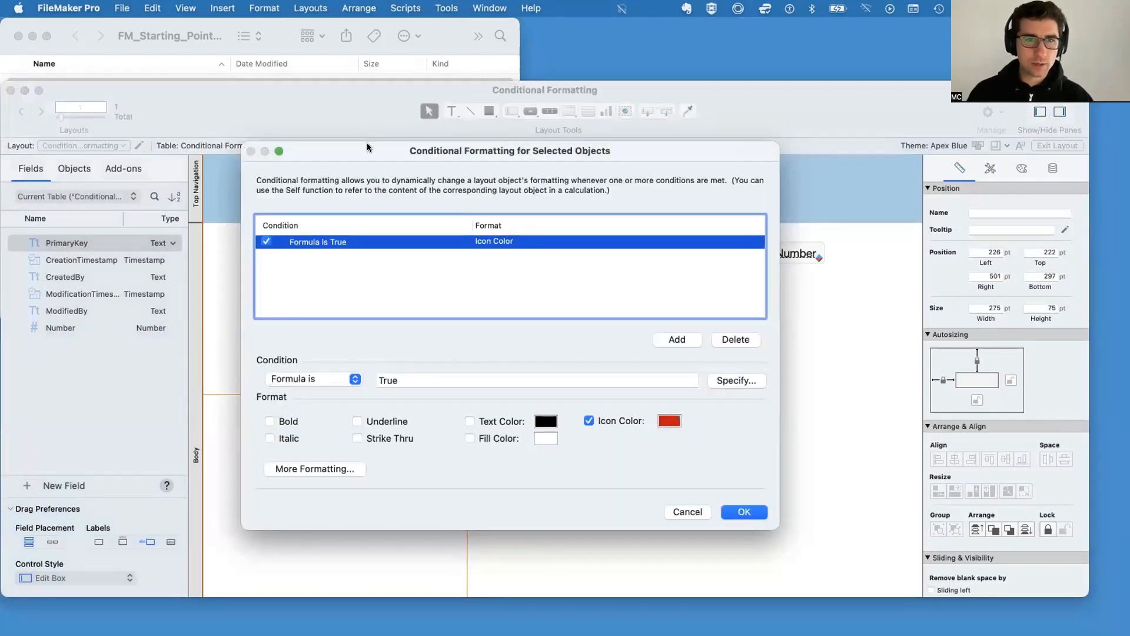
drag(368, 147, 445, 149)
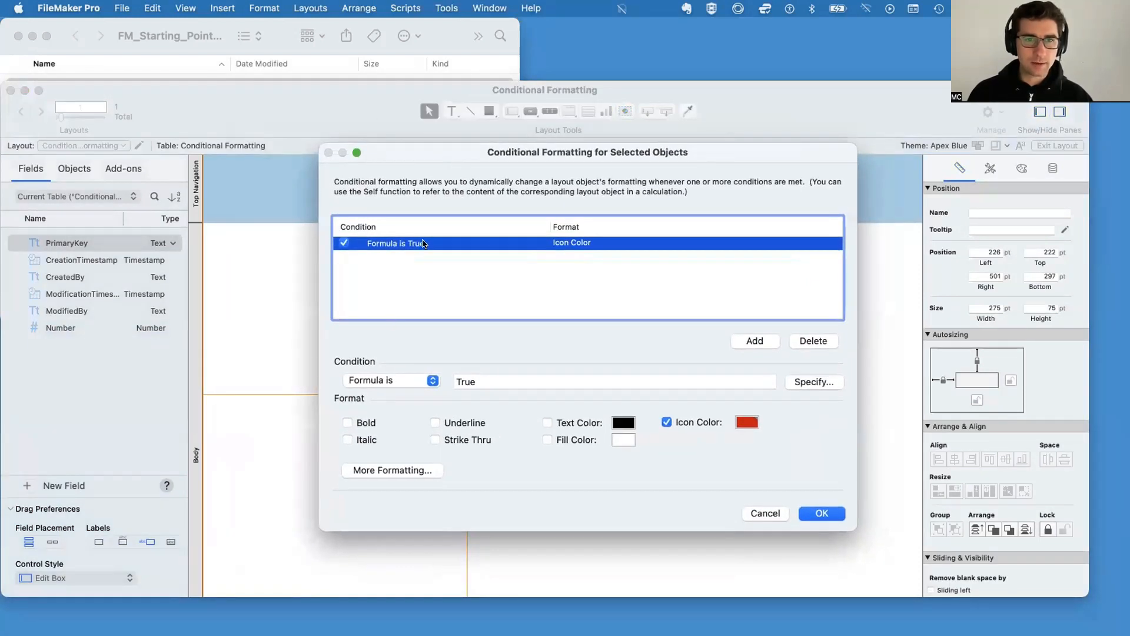
Replace the formula of Button 1's condition with the Self function in the calculation editor
click(372, 383)
click(504, 374)
click(504, 374)
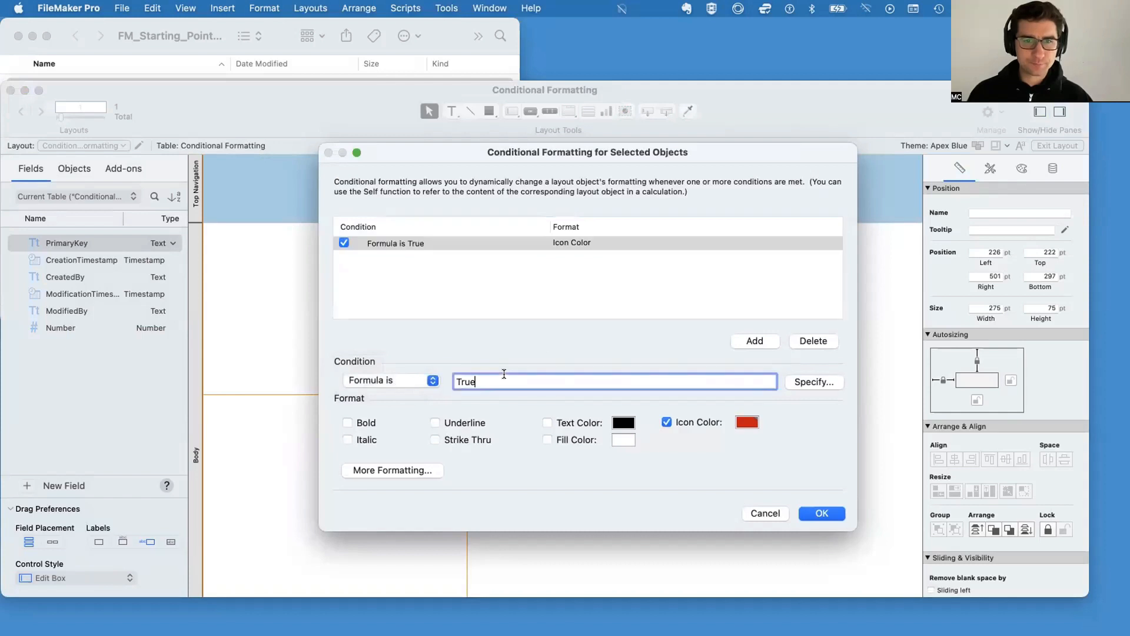
double_click(524, 374)
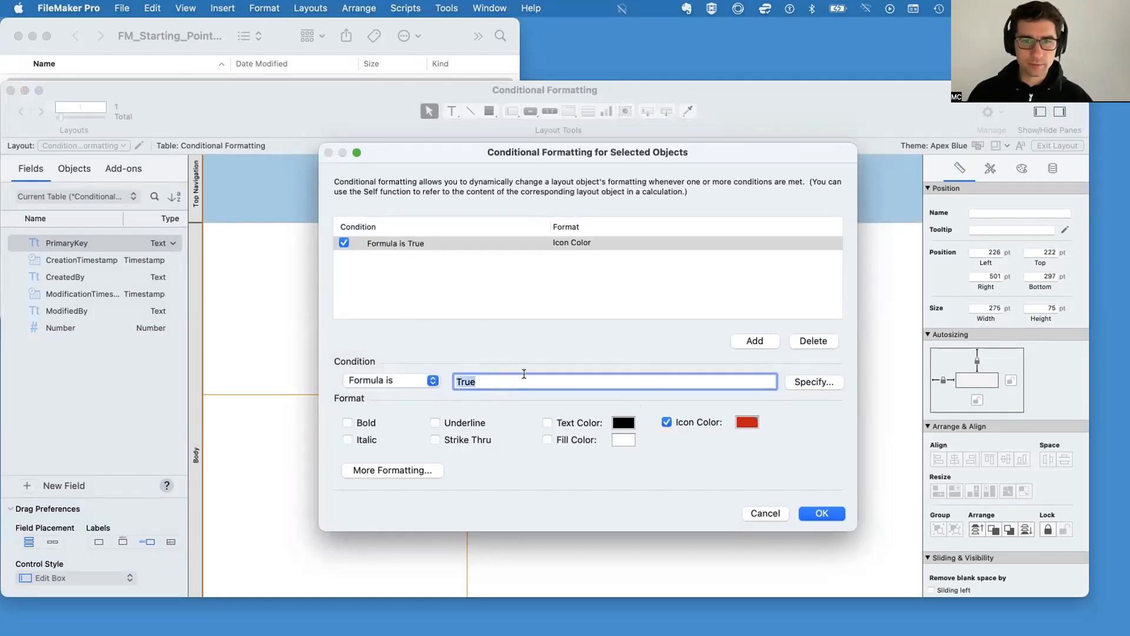
click(815, 383)
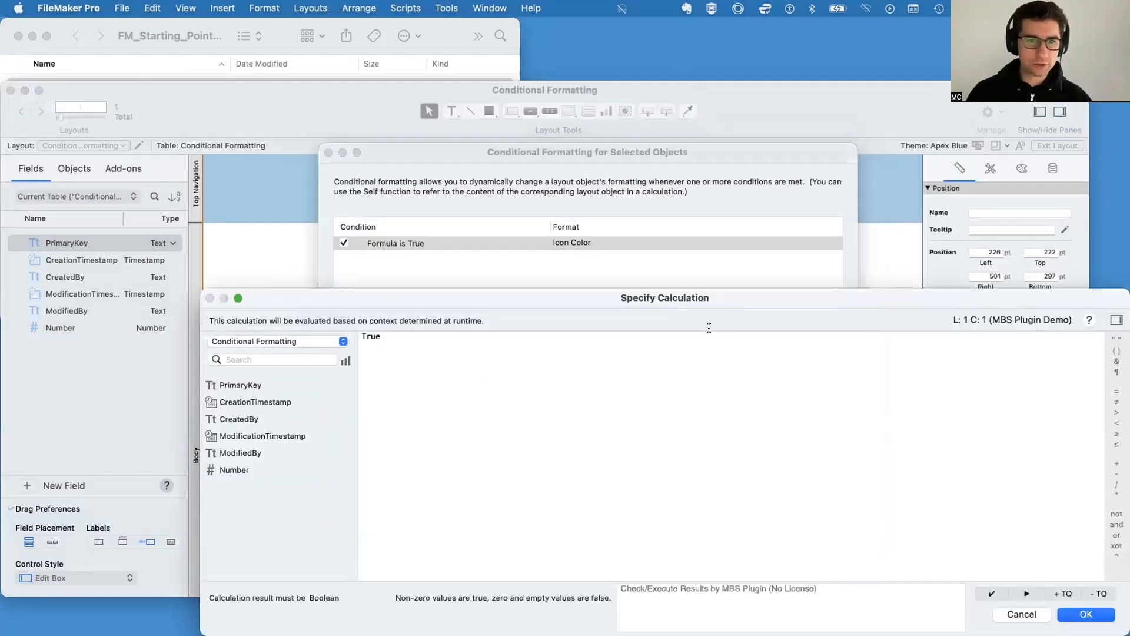
key(super+a)
text(Self)
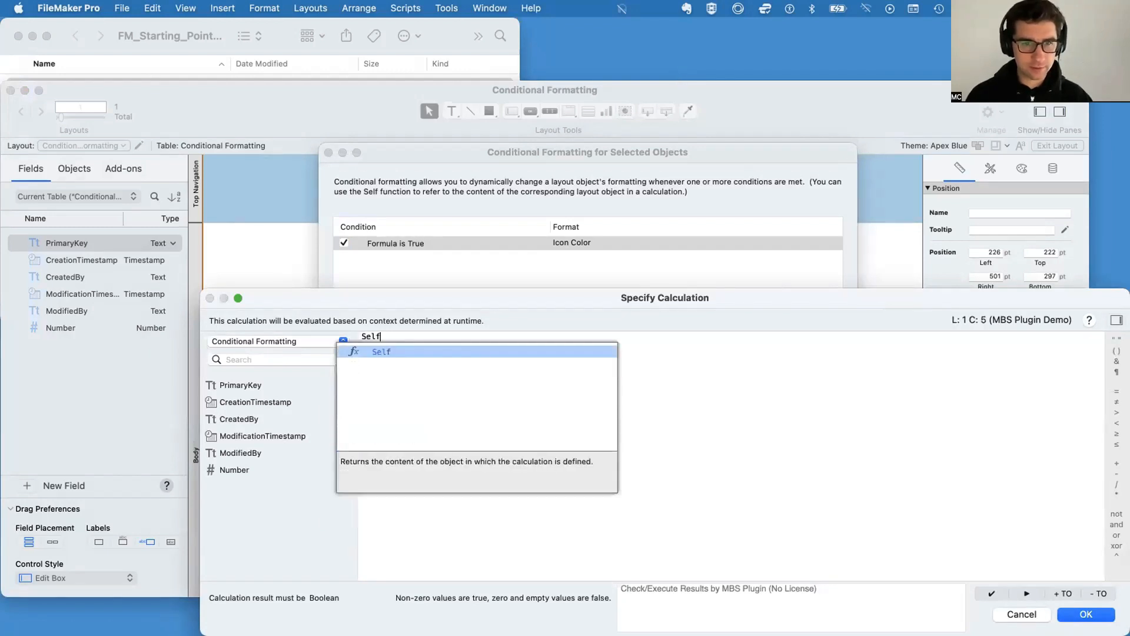
key(Return)
key(Return)
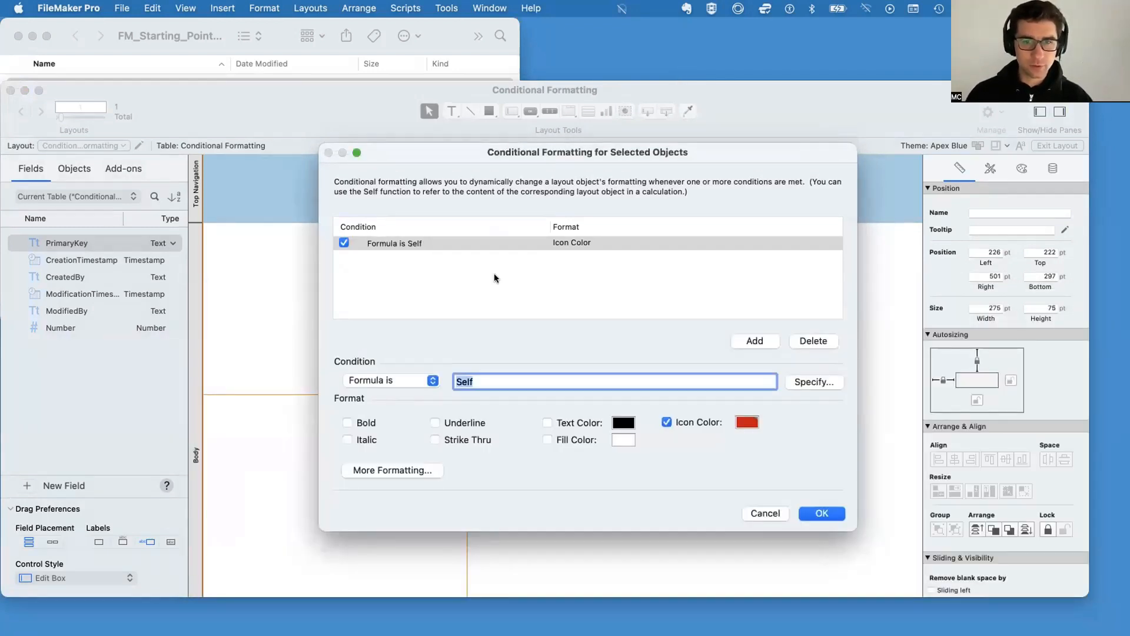
Extend the condition's formula to Self > 100 and apply the conditional formatting
click(528, 380)
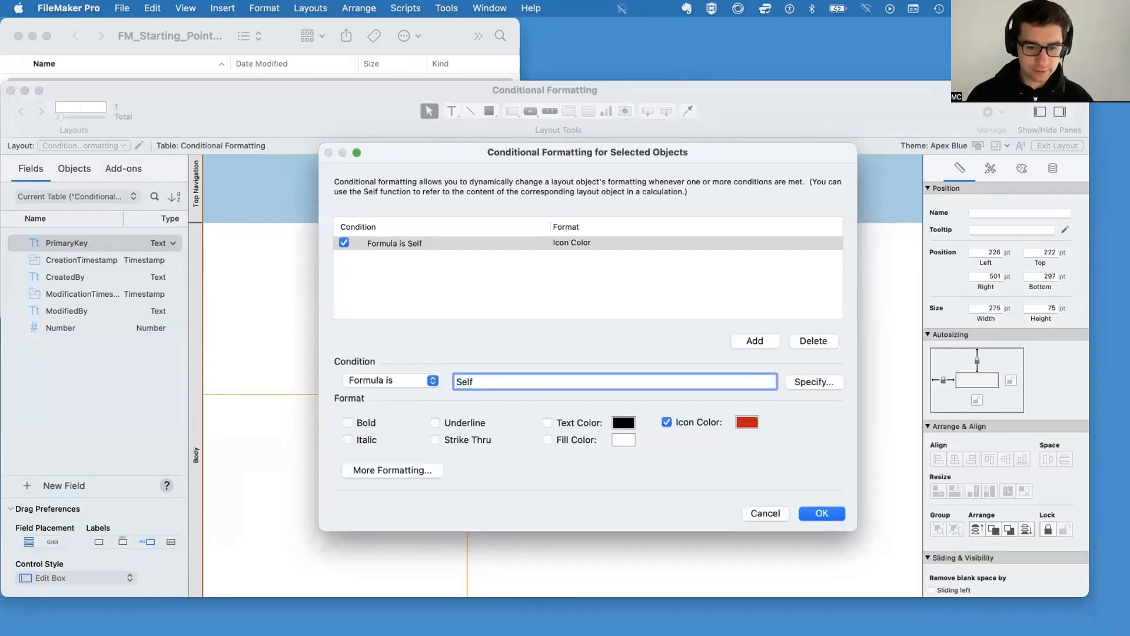
text(> 100)
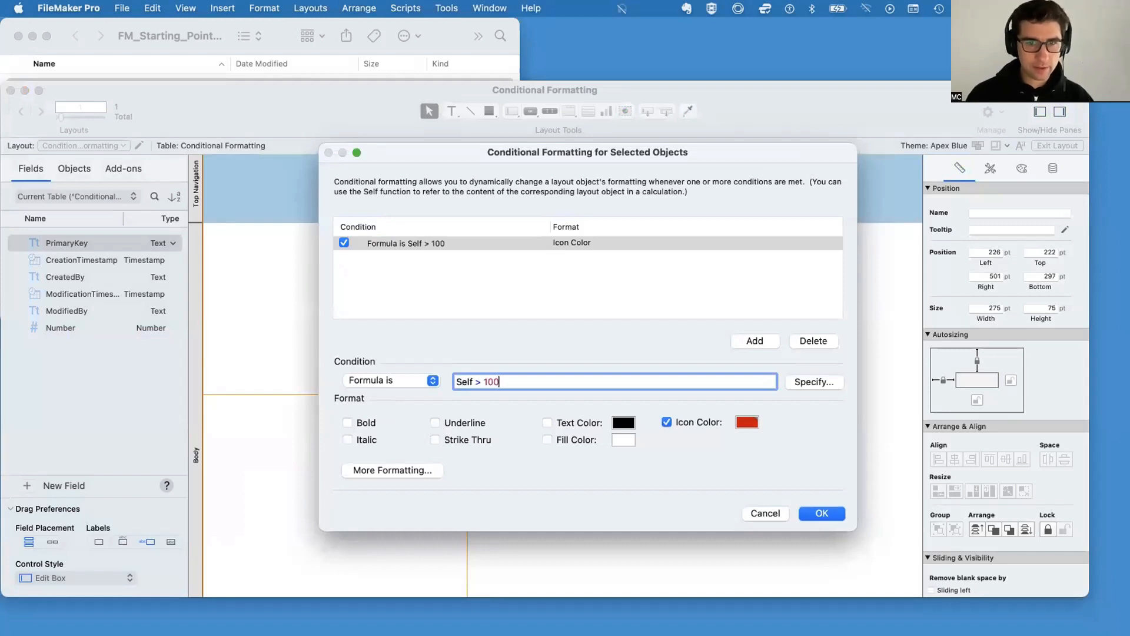
key(Return)
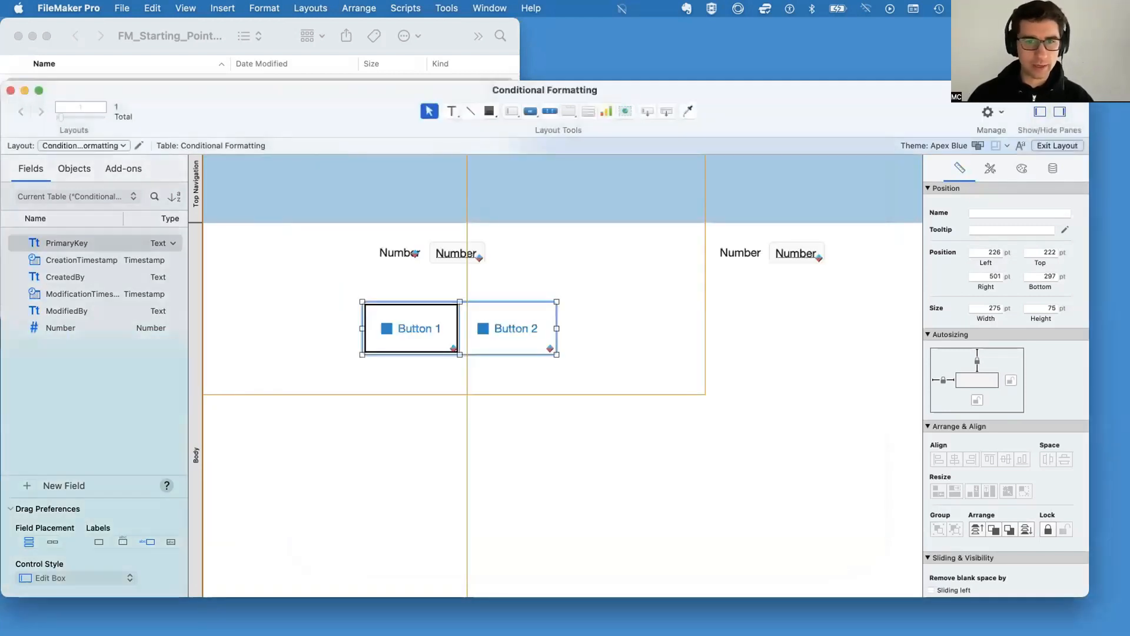
Set the text color of the Button 1 segment's Self > 100 condition to the same bright red as its icon color and apply it
right_click(398, 320)
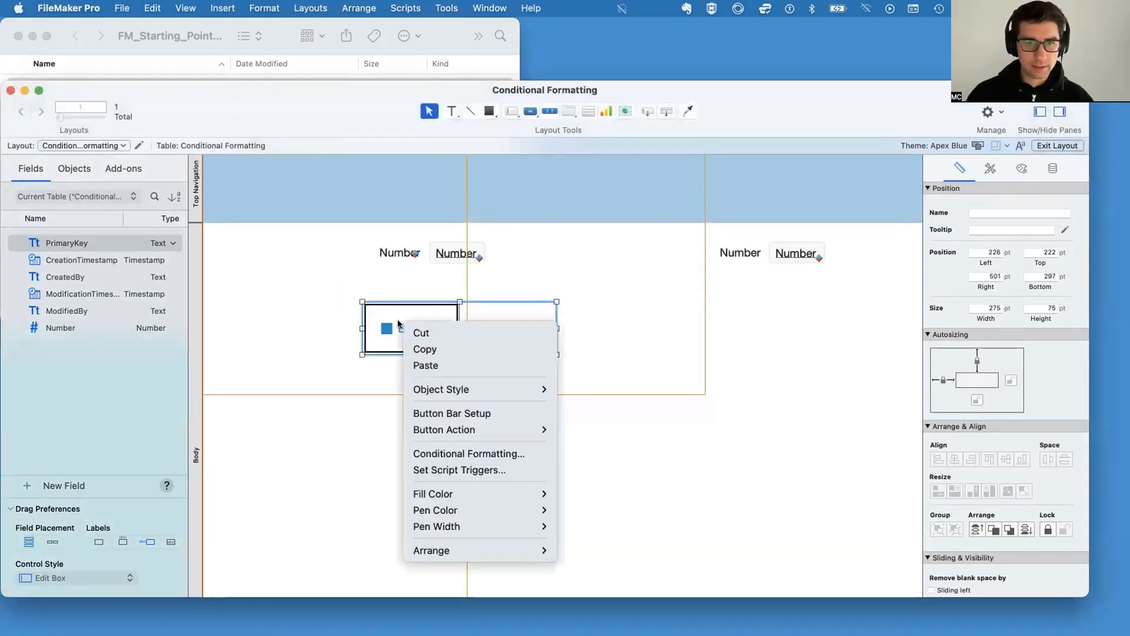
click(495, 460)
click(623, 422)
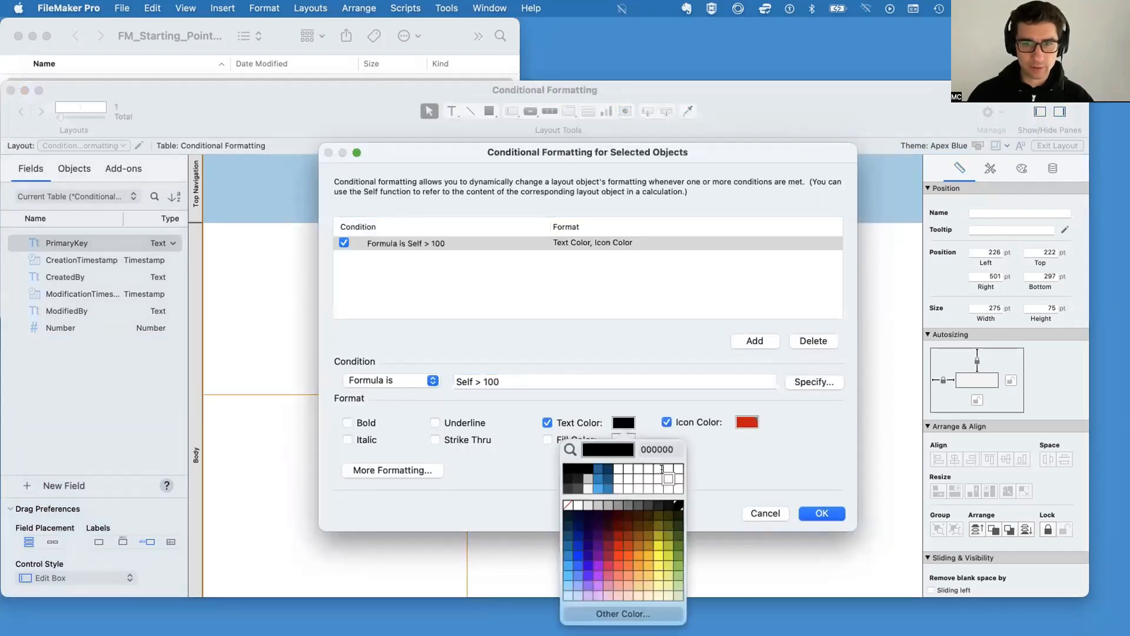
click(618, 533)
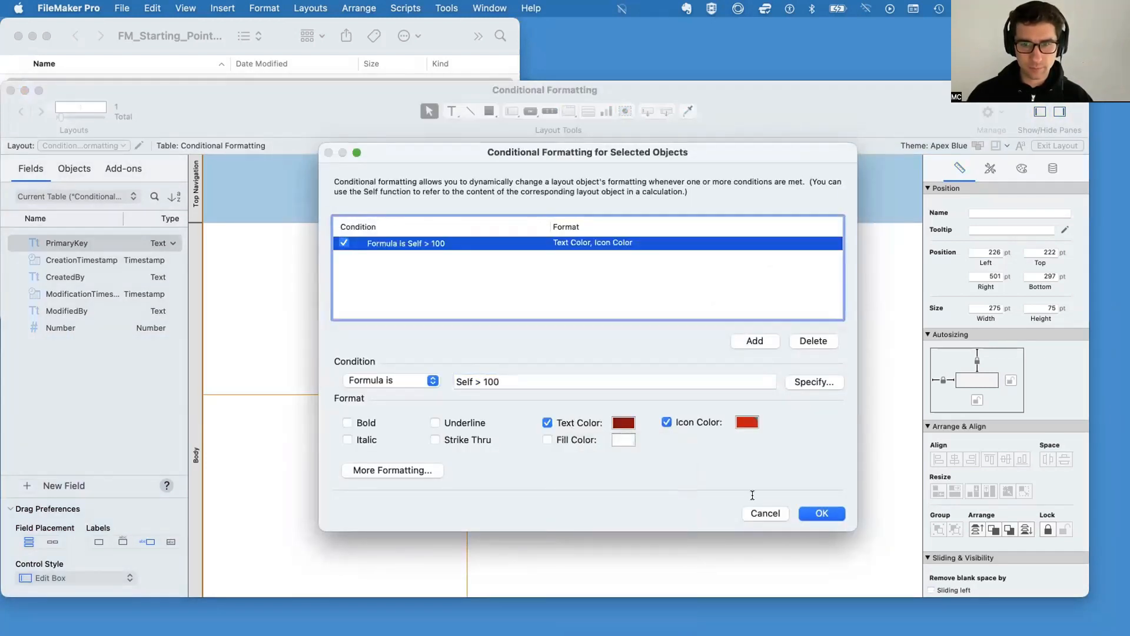
click(623, 423)
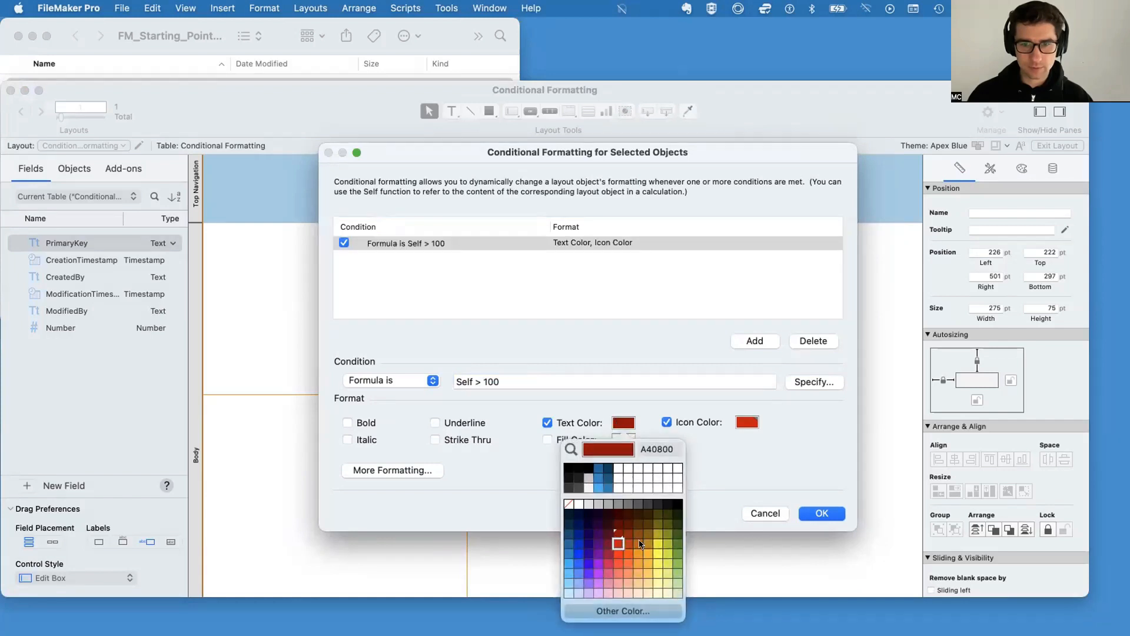
click(627, 542)
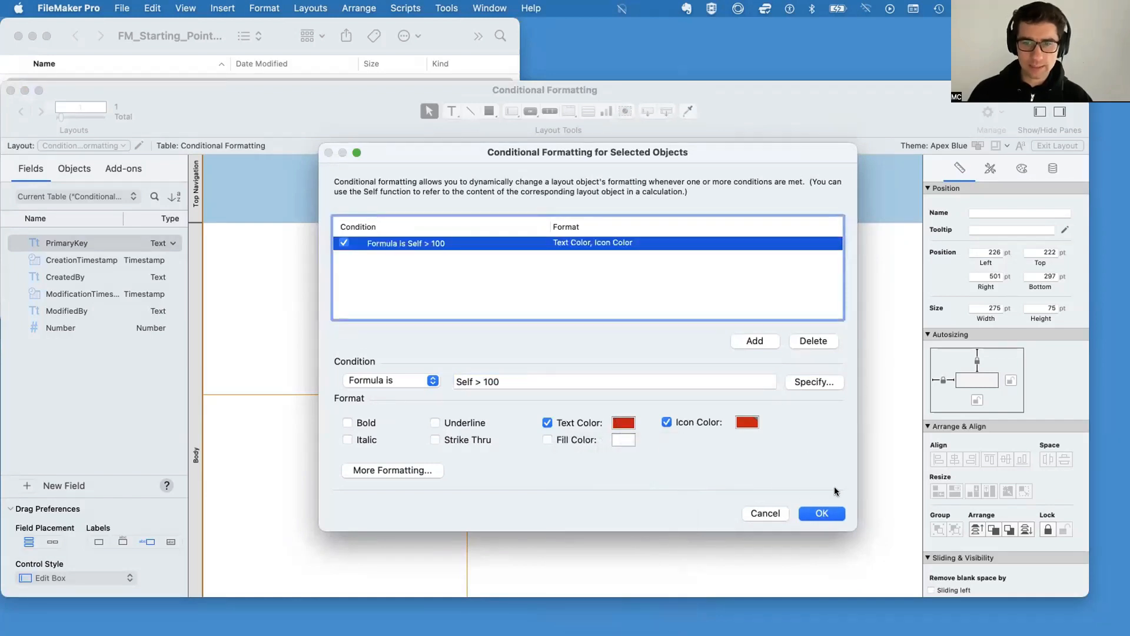
double_click(490, 379)
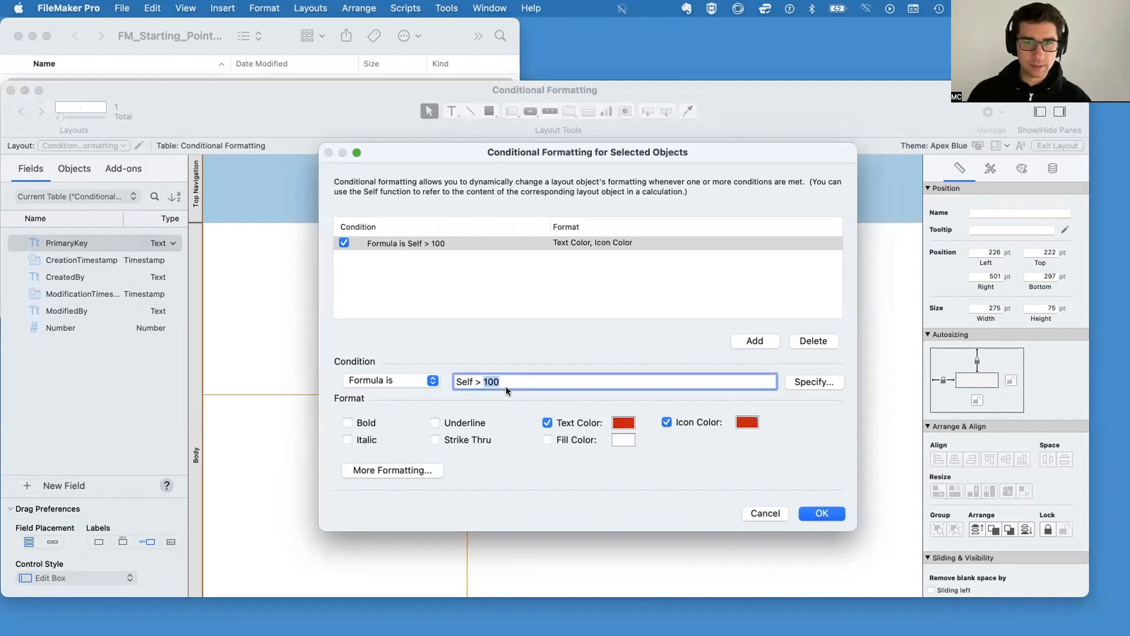
click(822, 515)
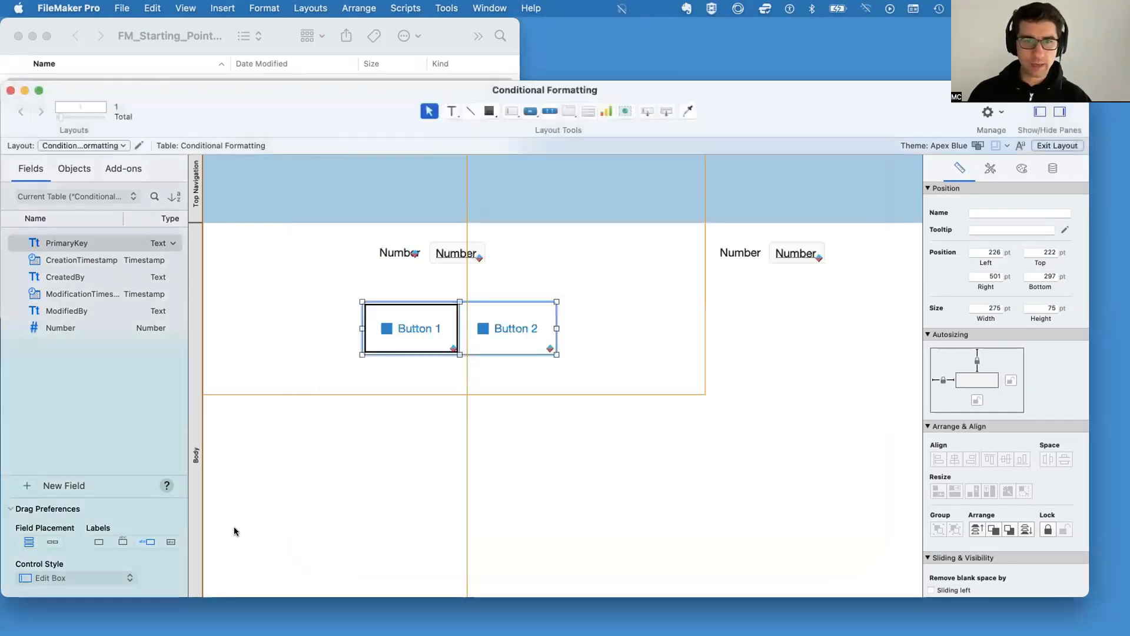
Replace the Button 1 segment's label with a calculation of the Number field and view the layout in Browse mode
double_click(416, 333)
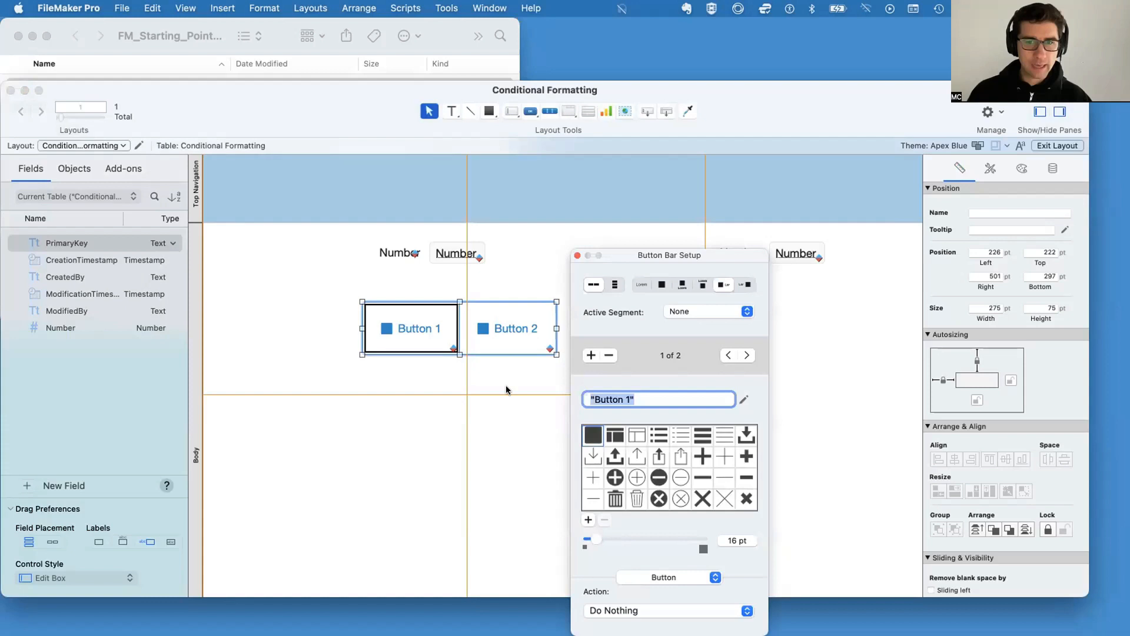
click(744, 399)
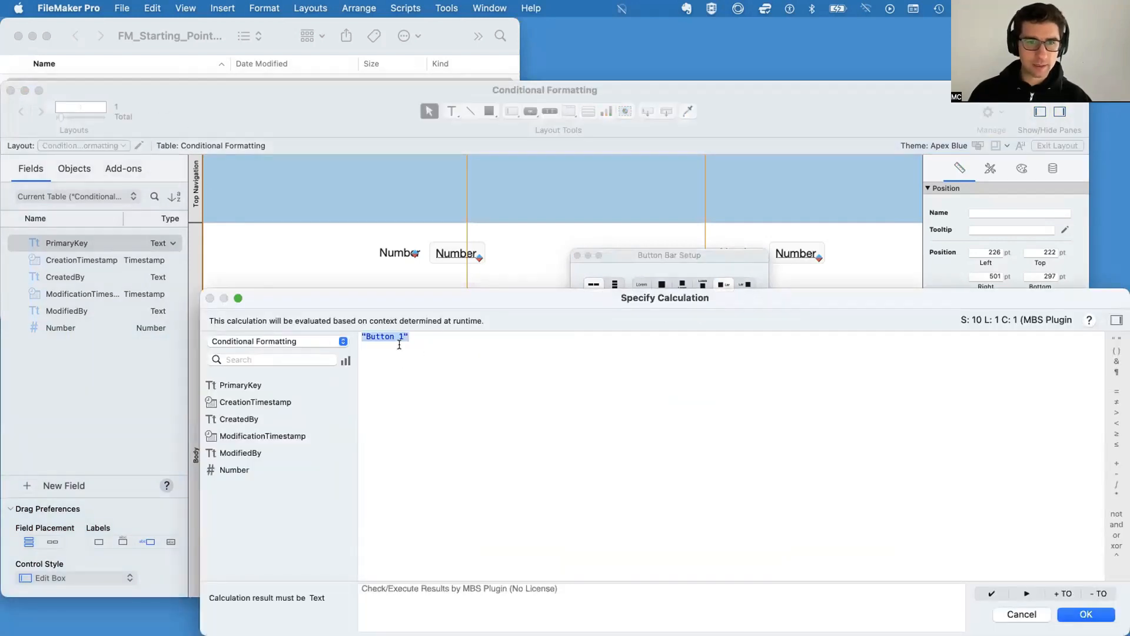
click(235, 471)
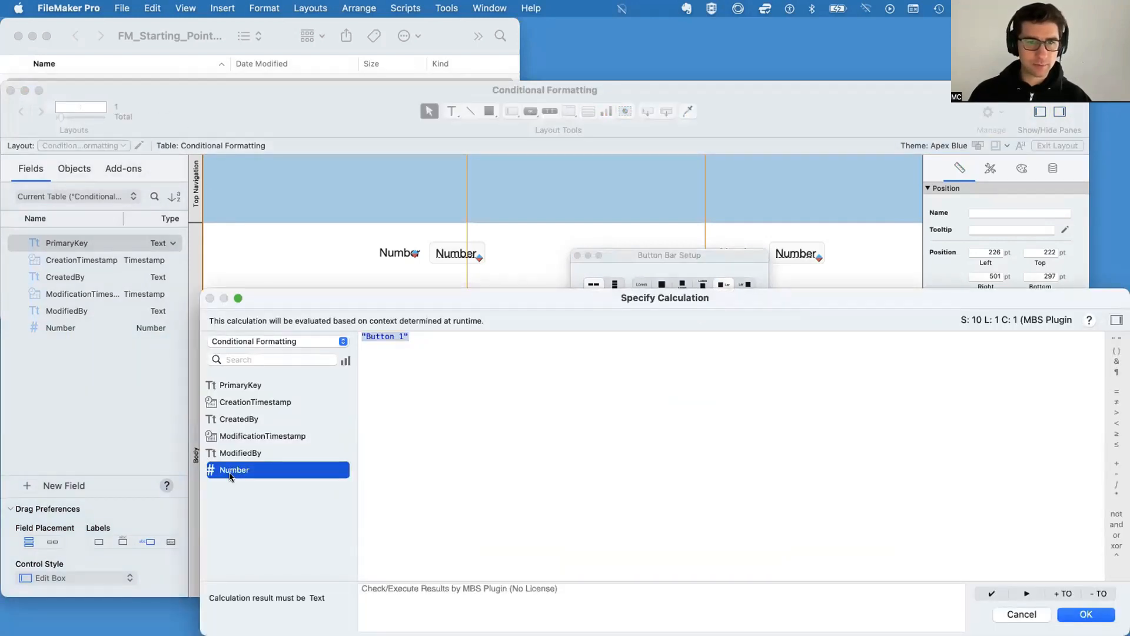
double_click(234, 470)
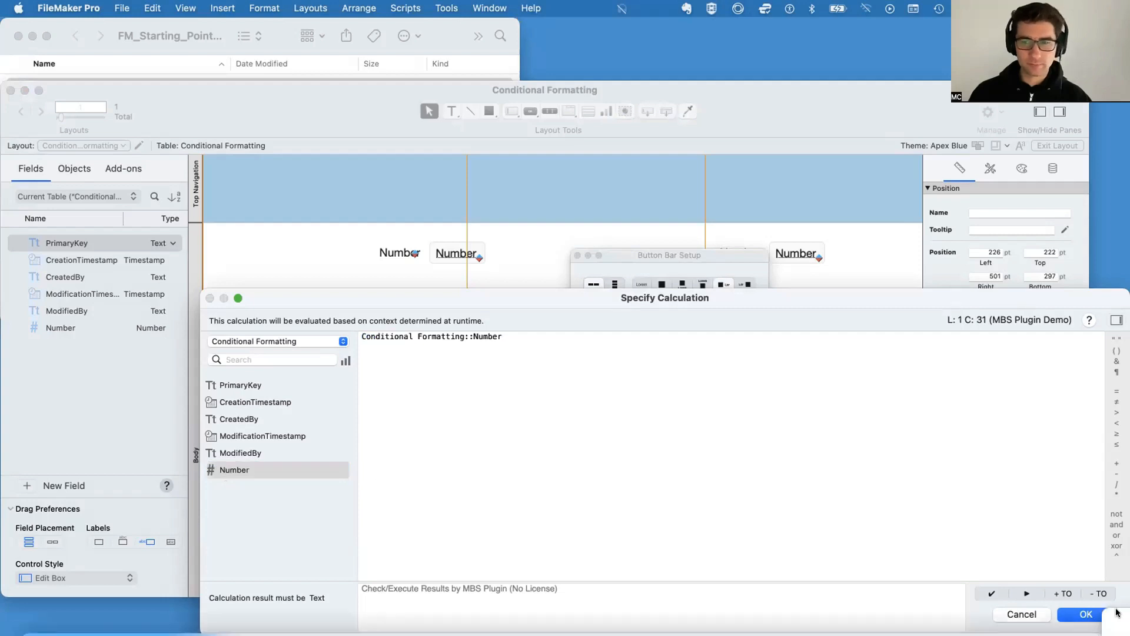
click(1086, 614)
click(466, 381)
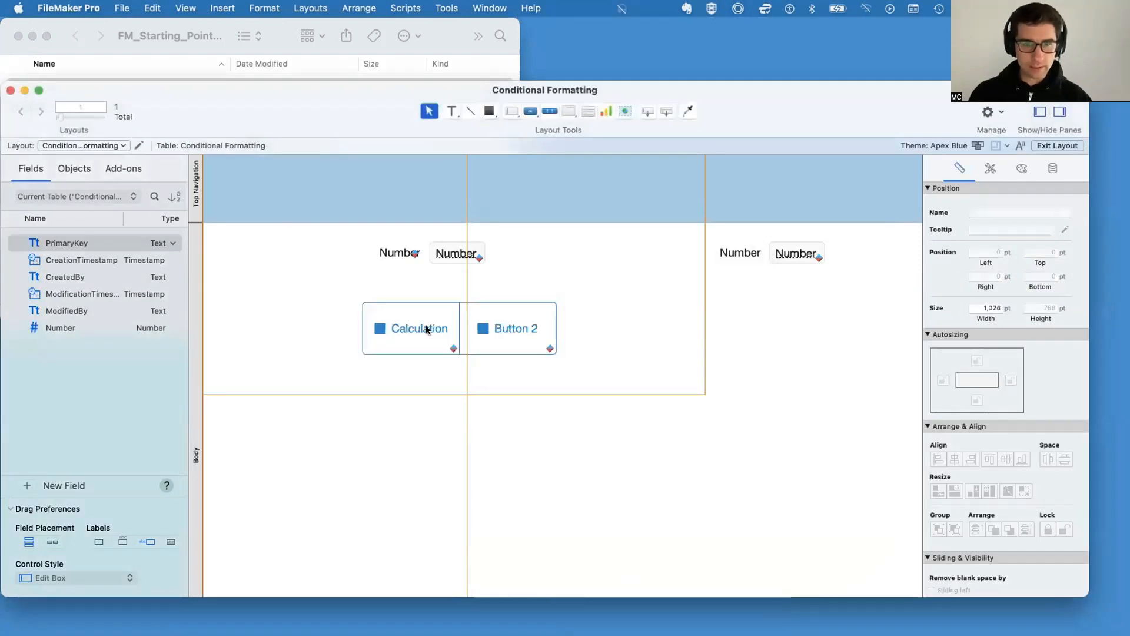
click(410, 332)
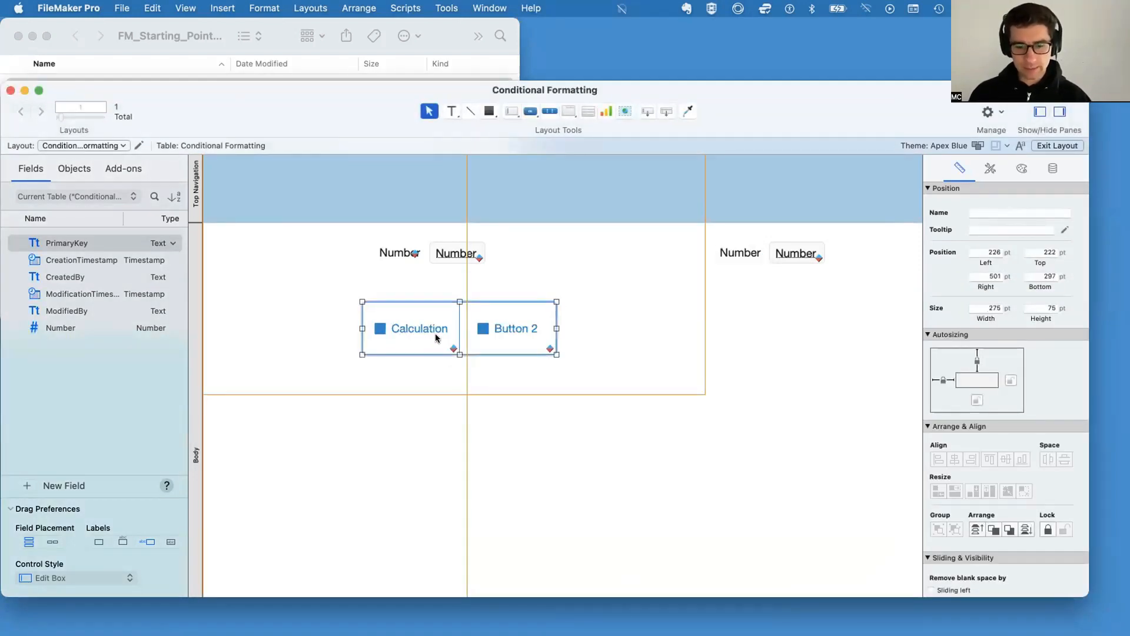
key(super+b)
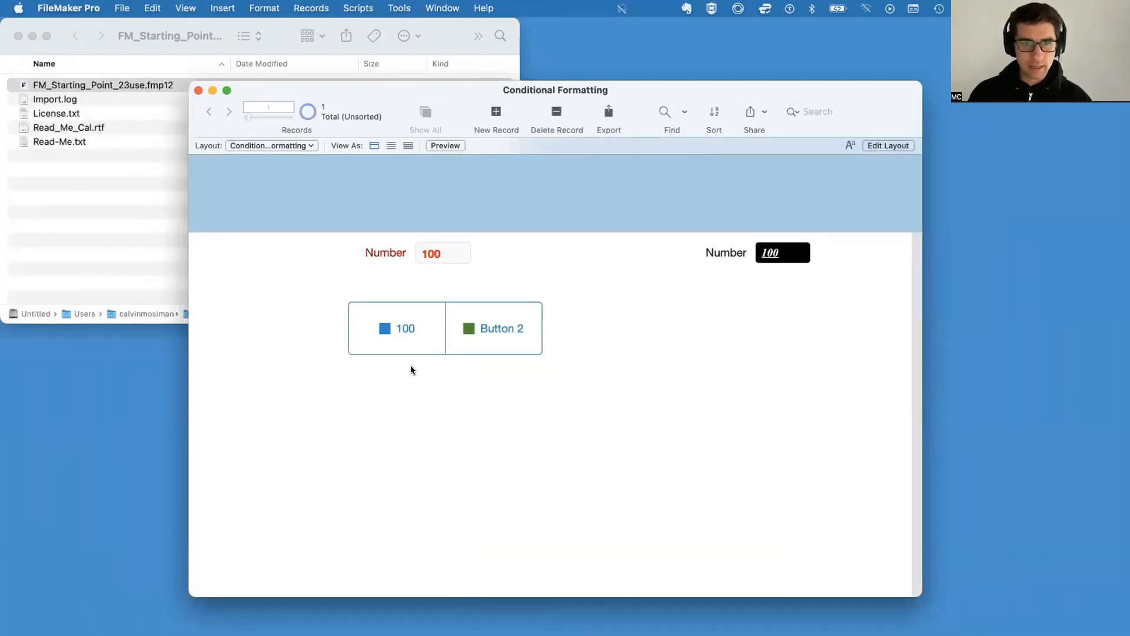
Back in Layout mode, change the calculated segment's conditional formatting formula to Self ≥ 100, apply it, and view the layout in Browse mode
key(super+l)
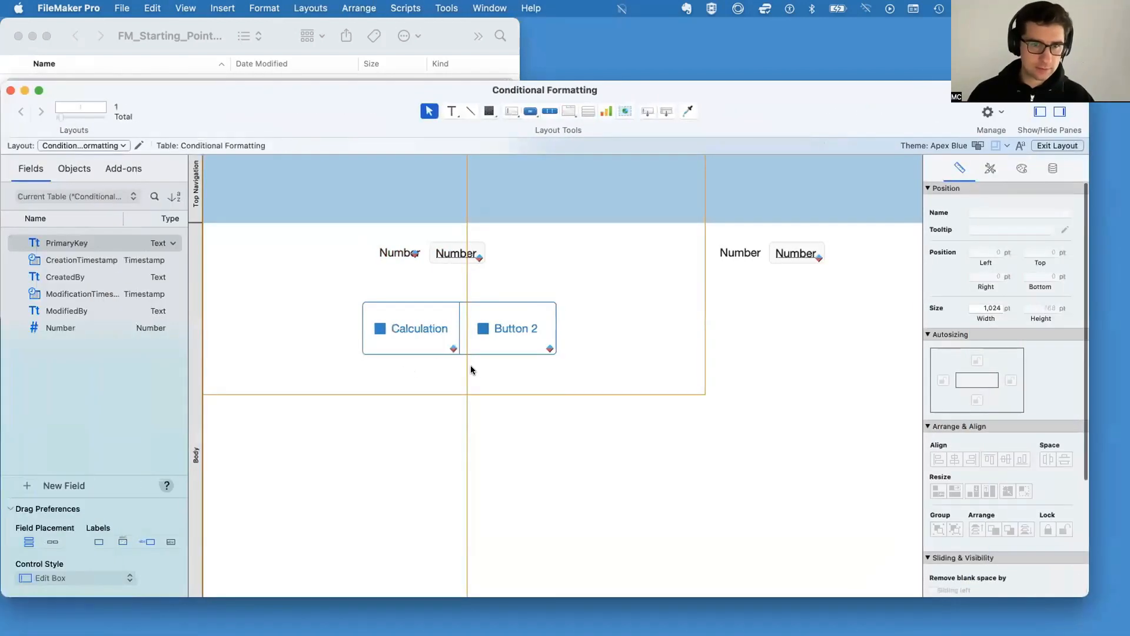
click(392, 315)
click(392, 315)
right_click(391, 315)
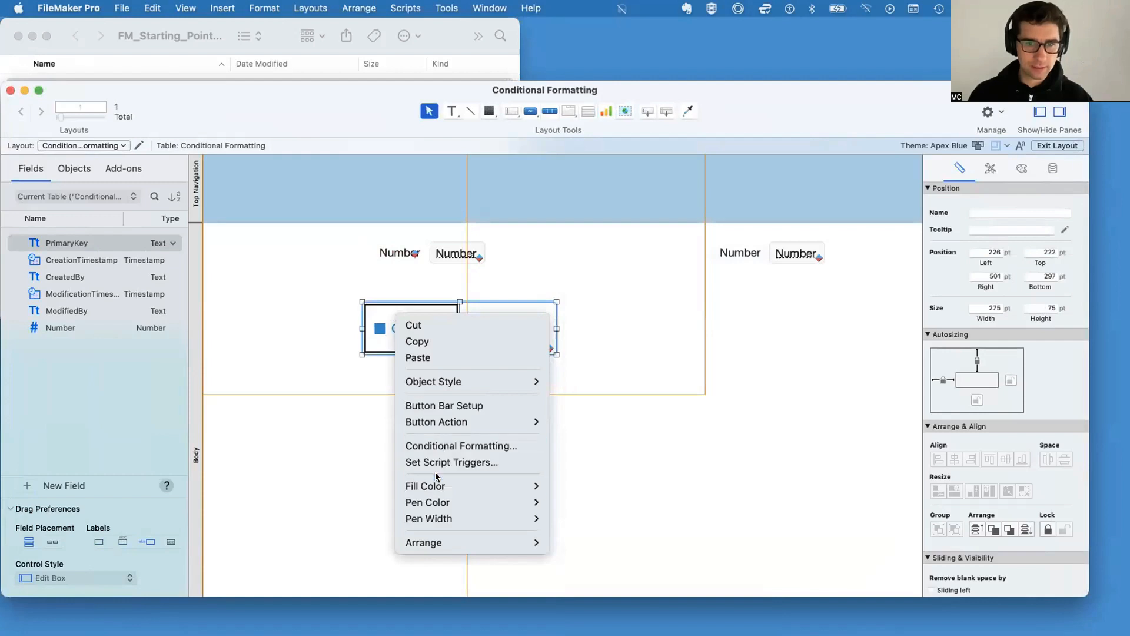
click(421, 448)
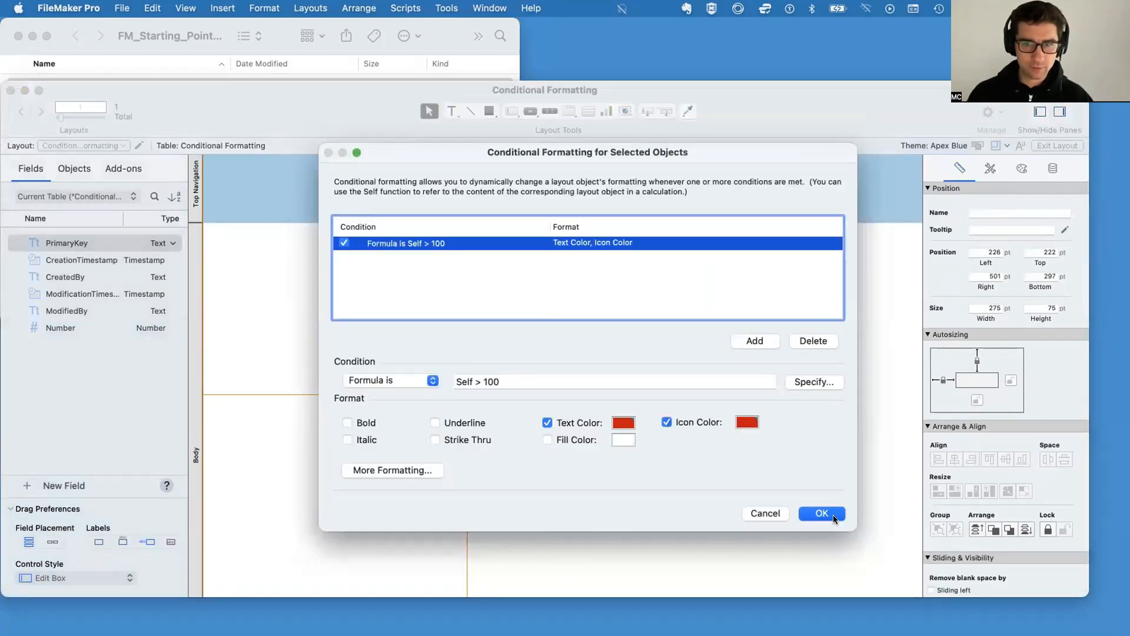
click(477, 382)
key(BackSpace)
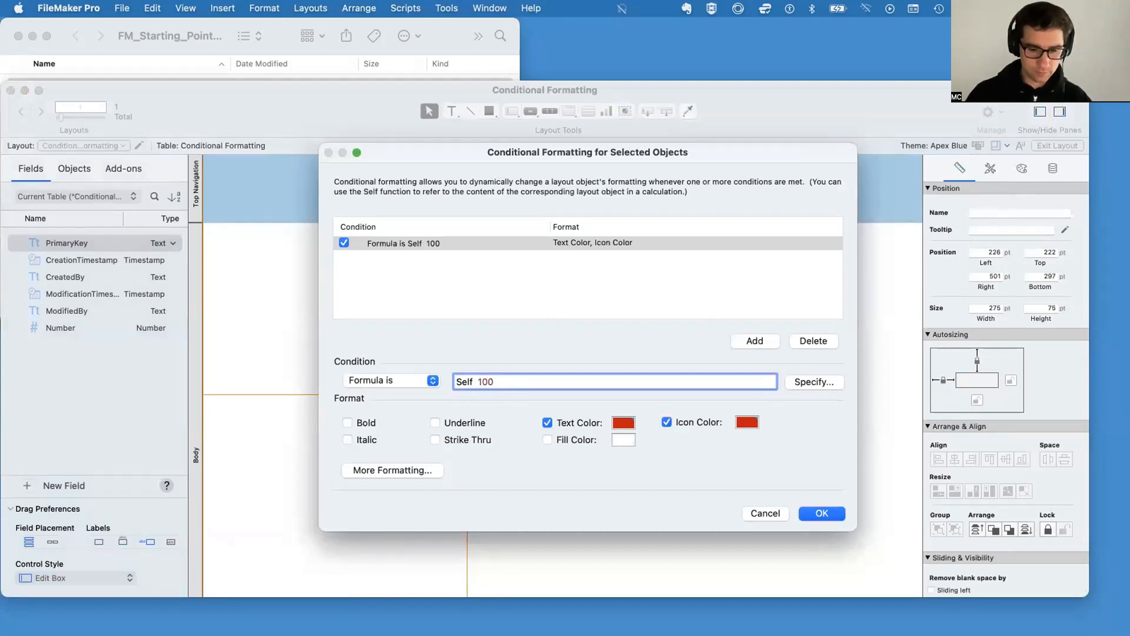
text(≥)
key(Return)
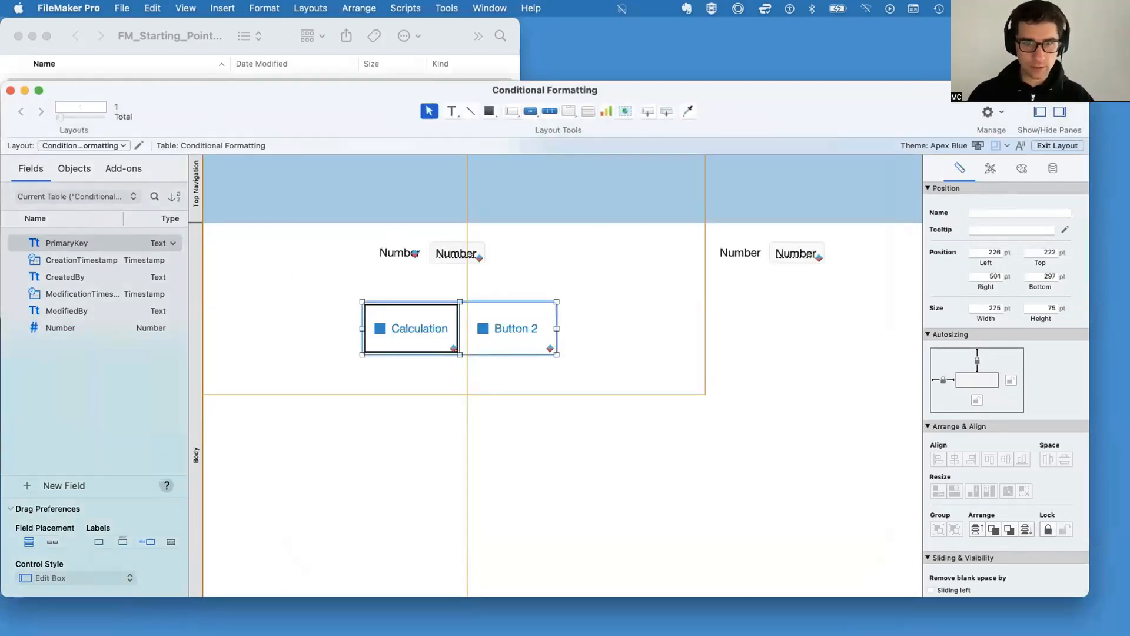
key(super+b)
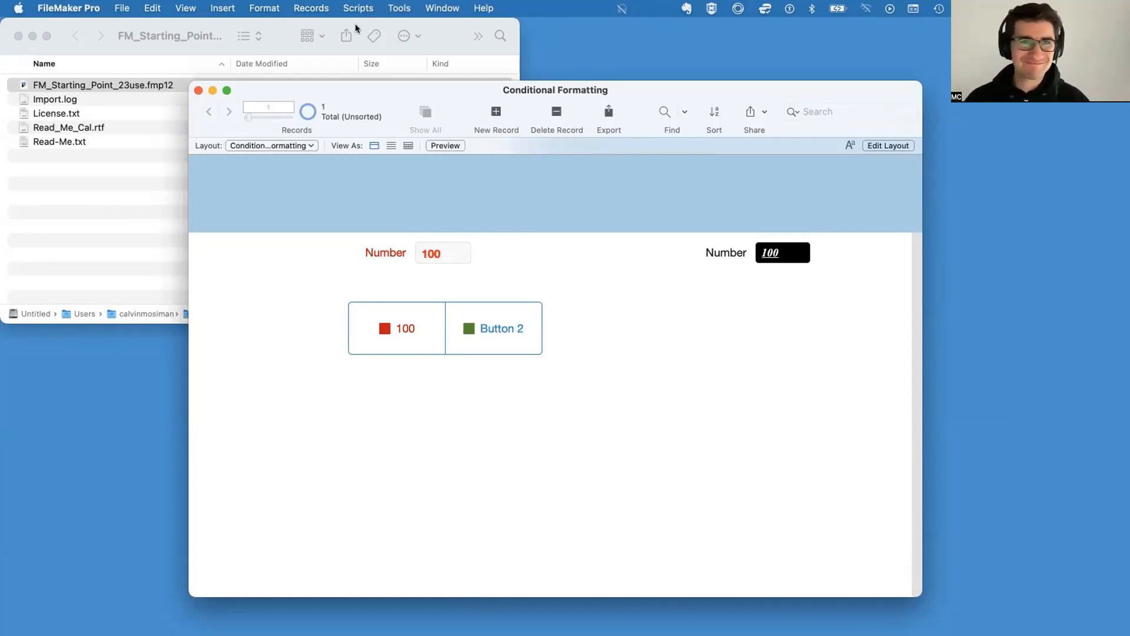
Resize and reposition the Conditional Formatting window so that it fits fully on the desktop with free space around it
double_click(369, 89)
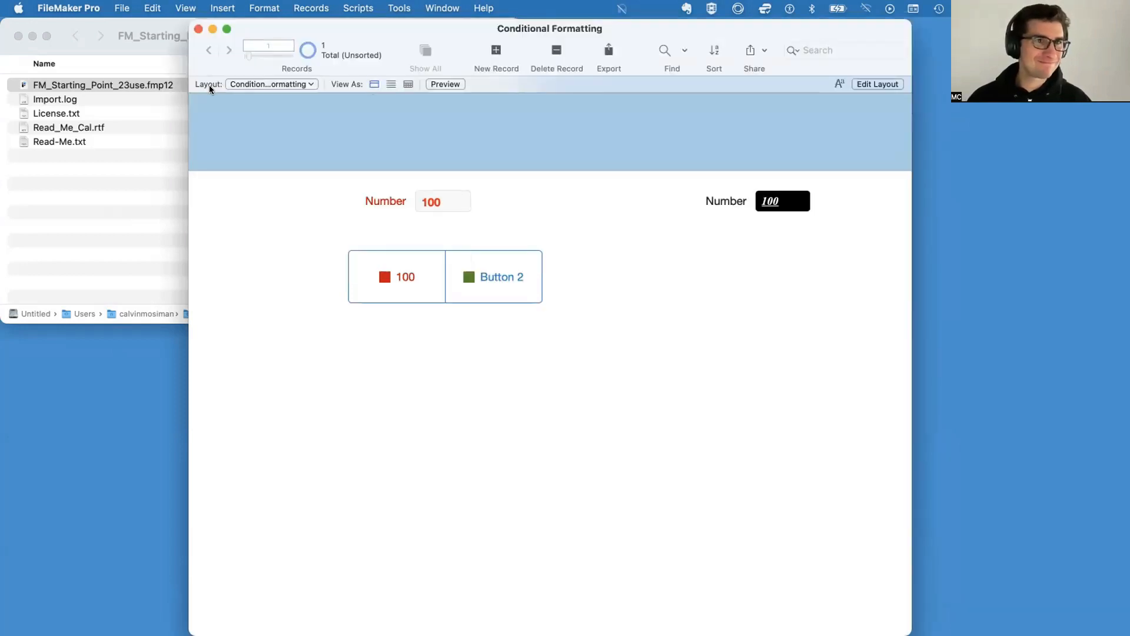
drag(202, 31, 353, 366)
drag(460, 368, 309, 117)
drag(765, 517, 889, 531)
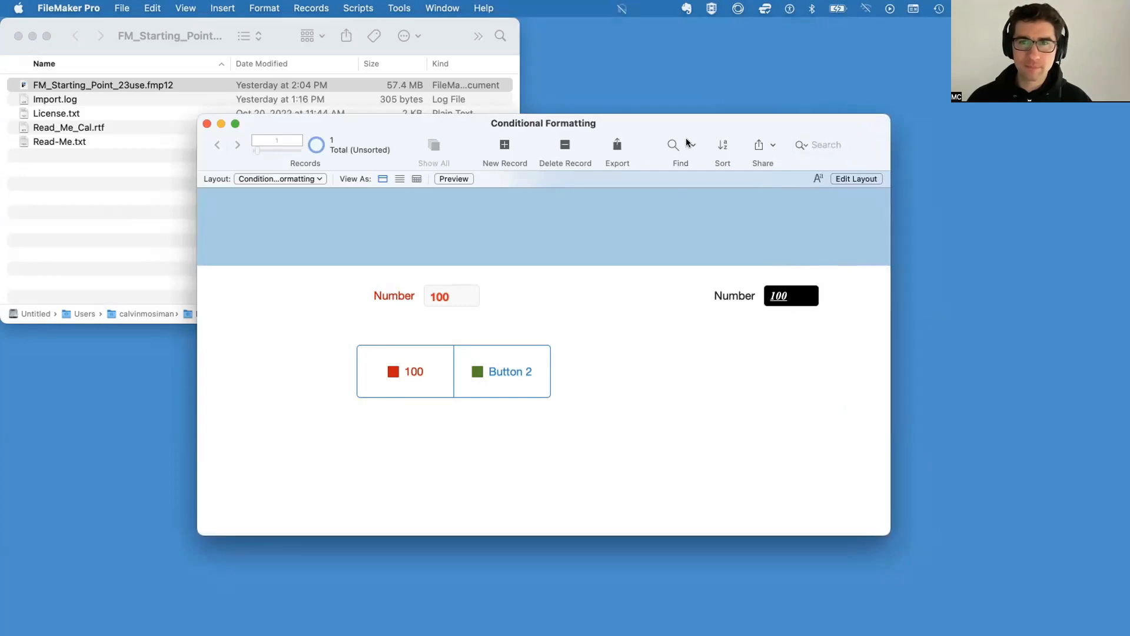
drag(670, 115, 635, 72)
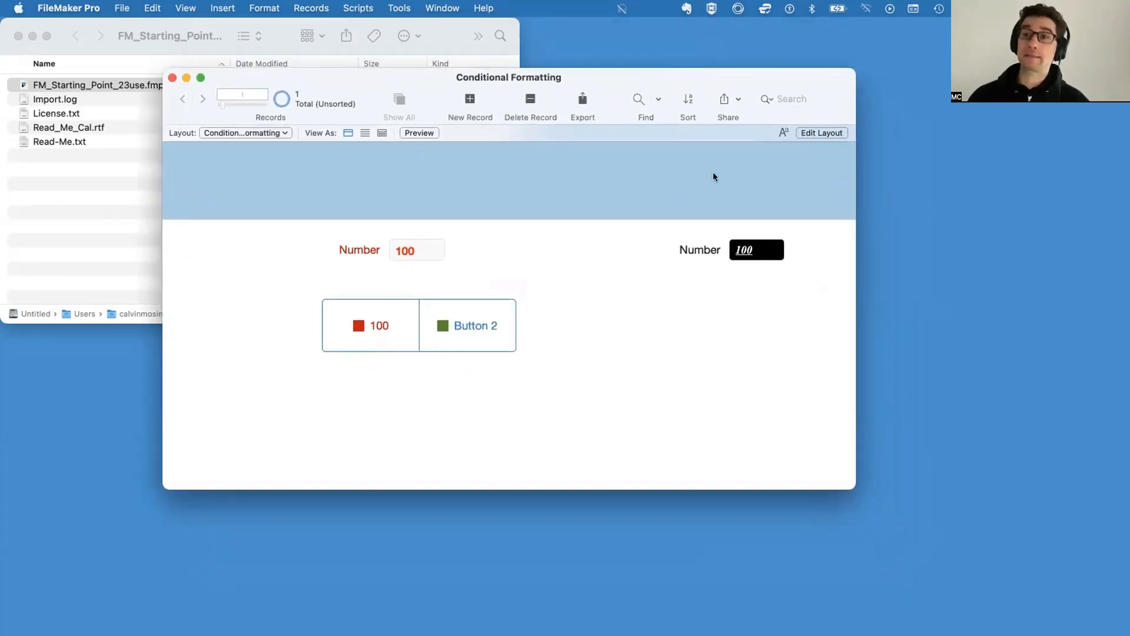
drag(855, 488, 879, 577)
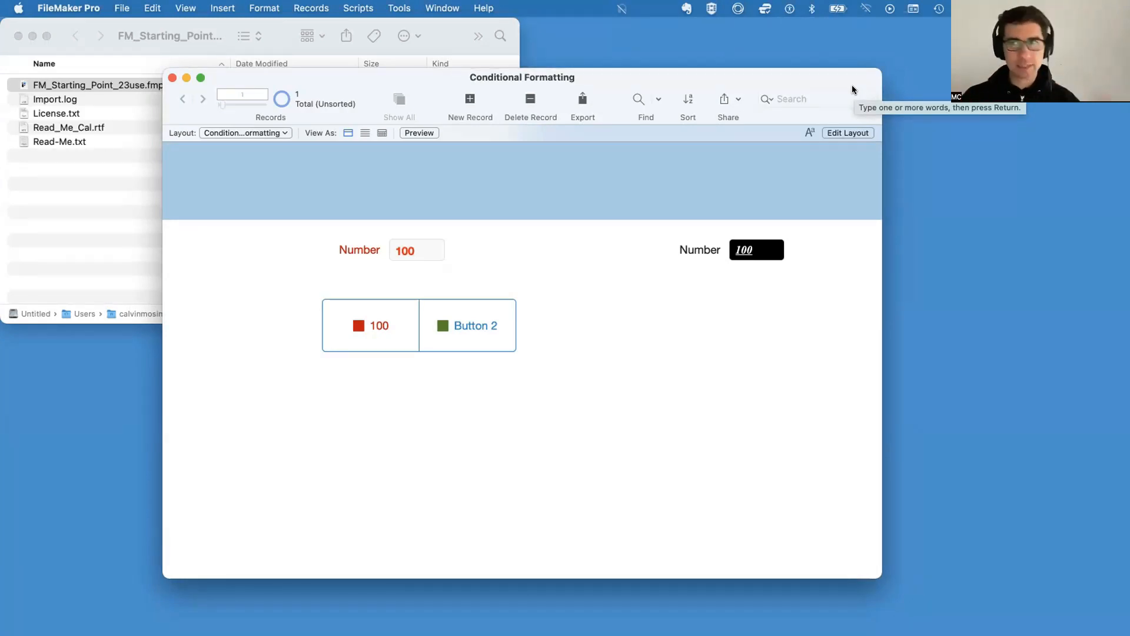
Return to Layout mode, select the second Number field beyond the button bar, and narrow the window to show all the object settings
click(849, 132)
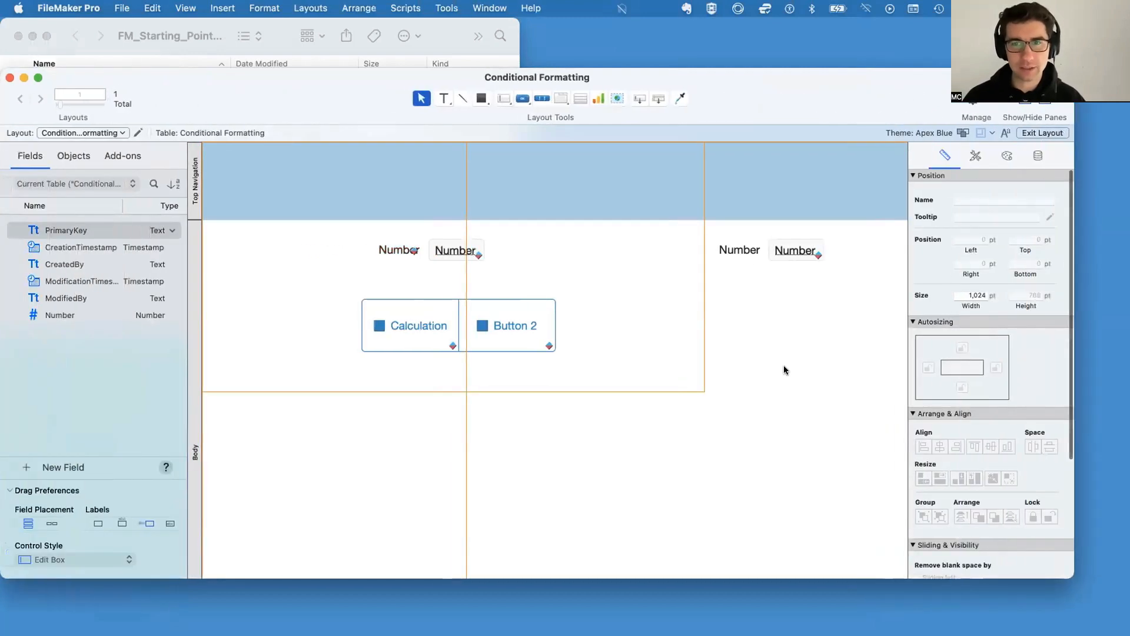
click(773, 249)
scroll(857, 323, right, 5)
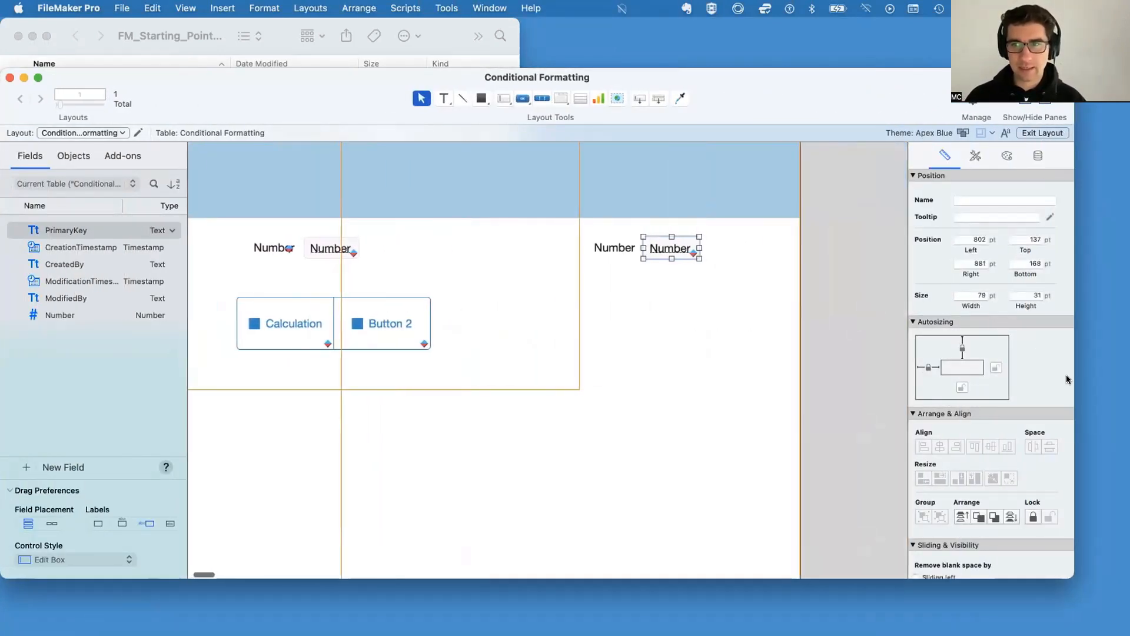
drag(1070, 374, 900, 374)
scroll(598, 369, right, 3)
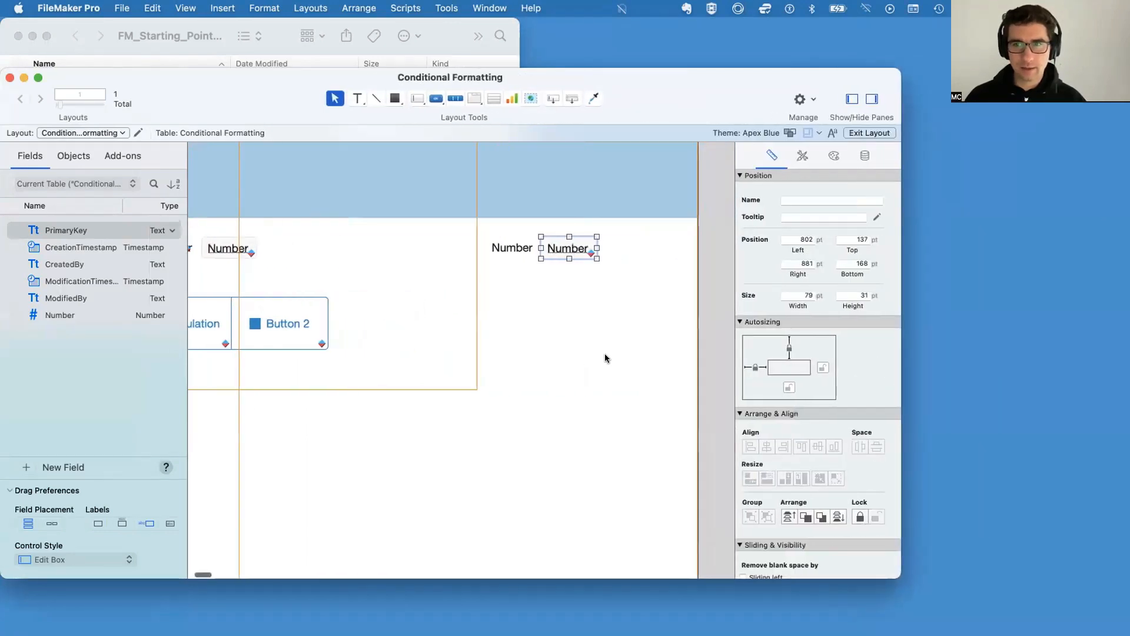
Look through the selected Number field's position, style, appearance and data settings, down to the Hide object when option
scroll(849, 375, down, 5)
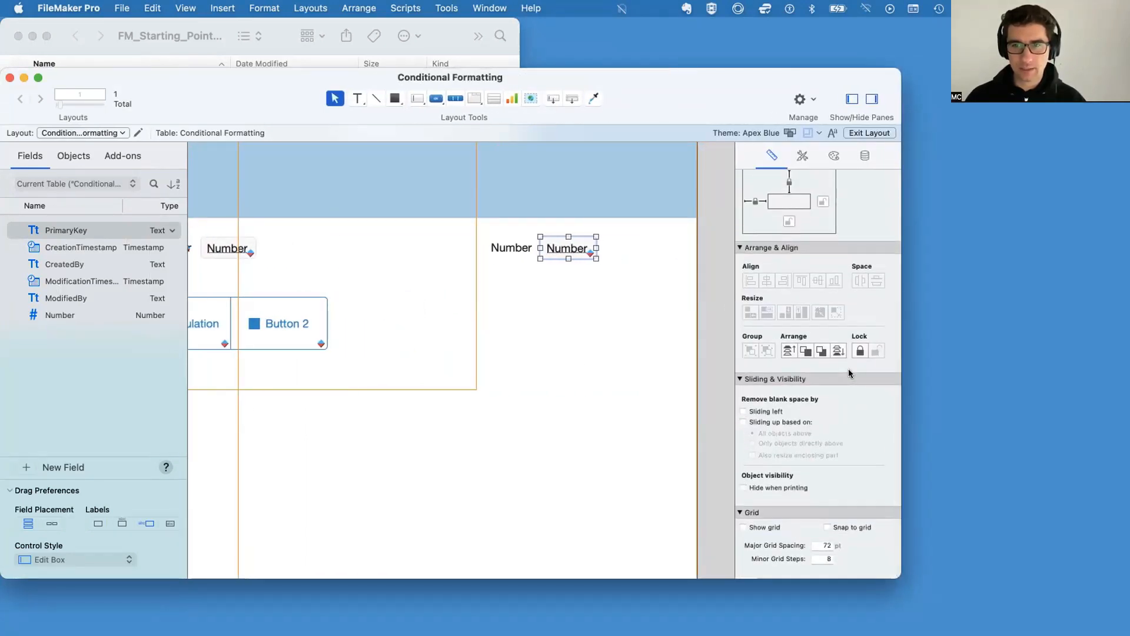
scroll(849, 372, up, 1)
scroll(850, 372, up, 5)
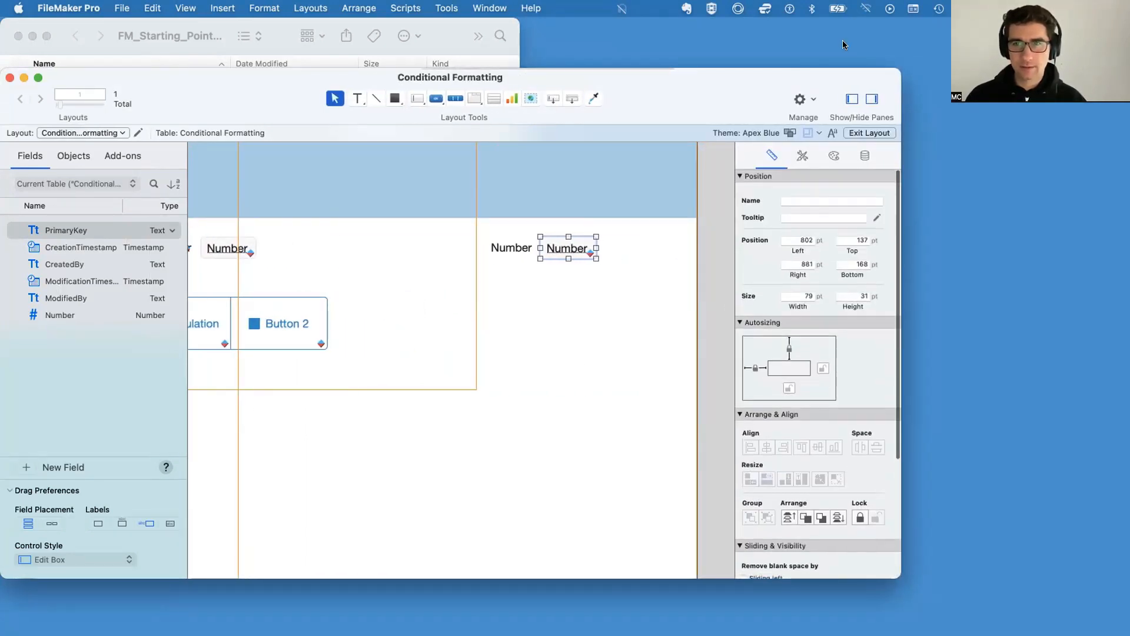
click(804, 155)
click(833, 155)
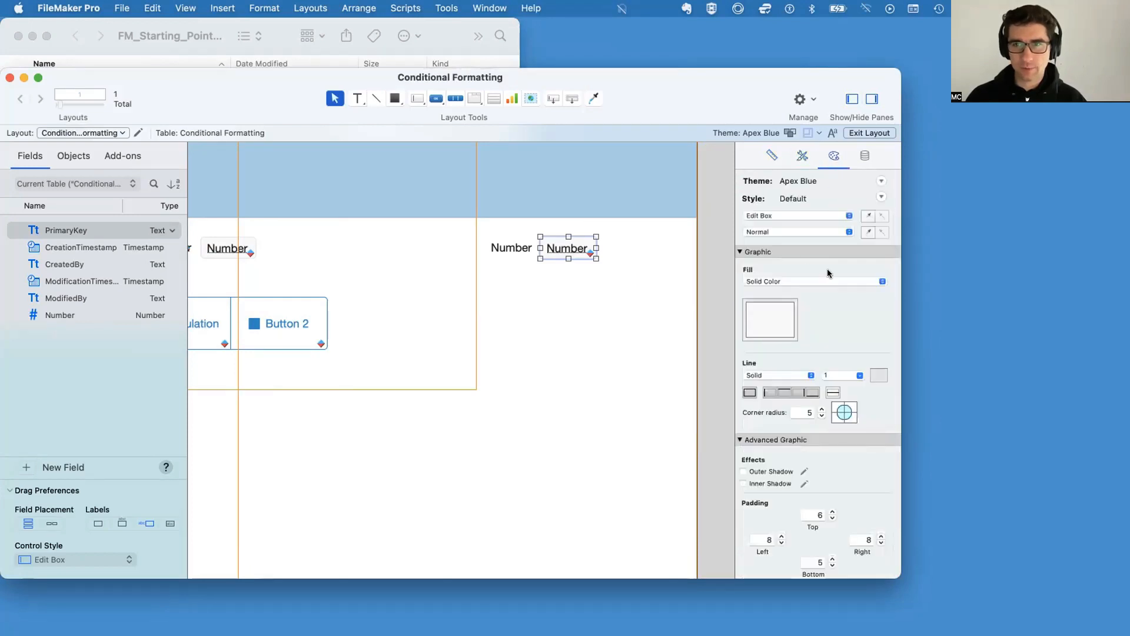
scroll(831, 273, down, 3)
scroll(831, 272, down, 6)
scroll(832, 273, up, 10)
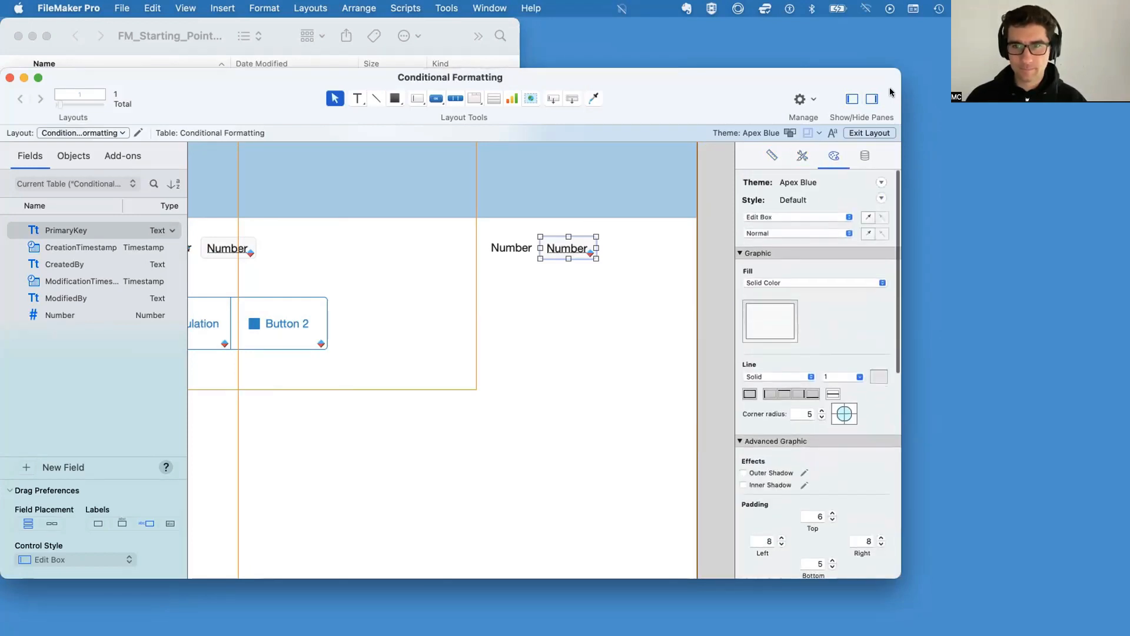
click(865, 155)
scroll(808, 305, down, 3)
scroll(809, 306, up, 4)
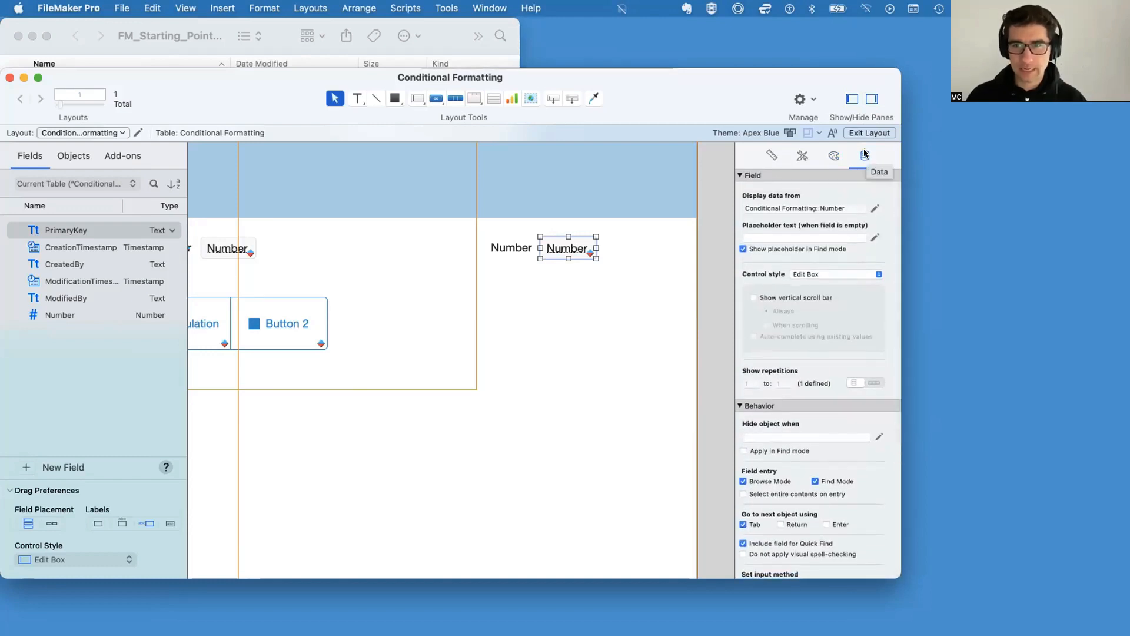
scroll(783, 419, down, 3)
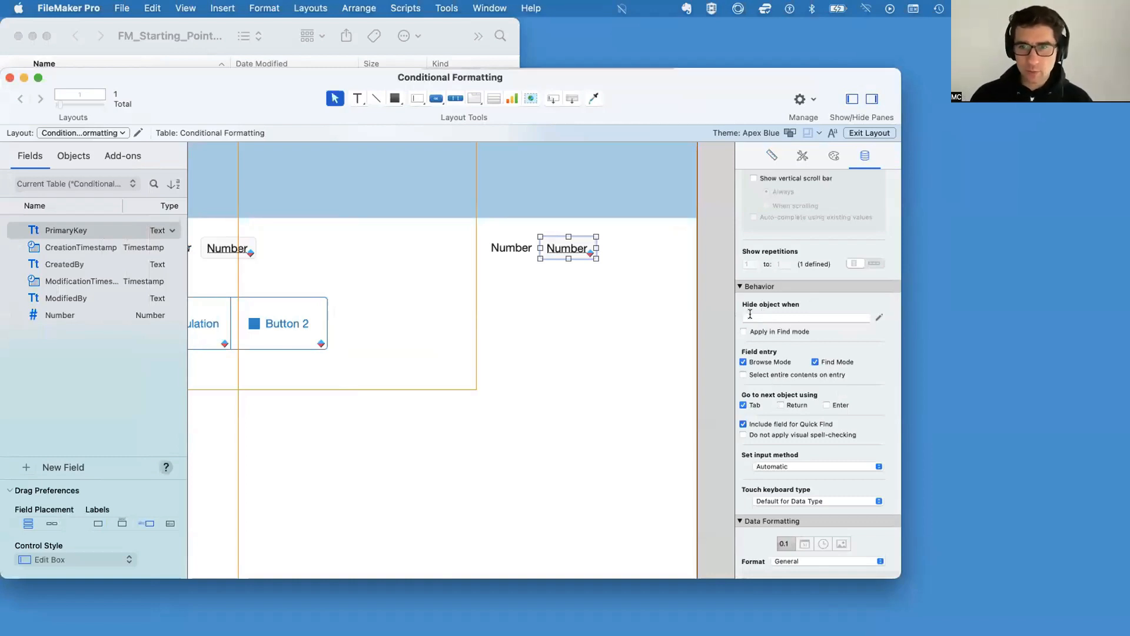
Select the second Number label and field together and set their Hide object when condition to Get ( AccountName ) = "Admin"
scroll(303, 318, left, 4)
scroll(303, 318, right, 4)
scroll(581, 315, left, 1)
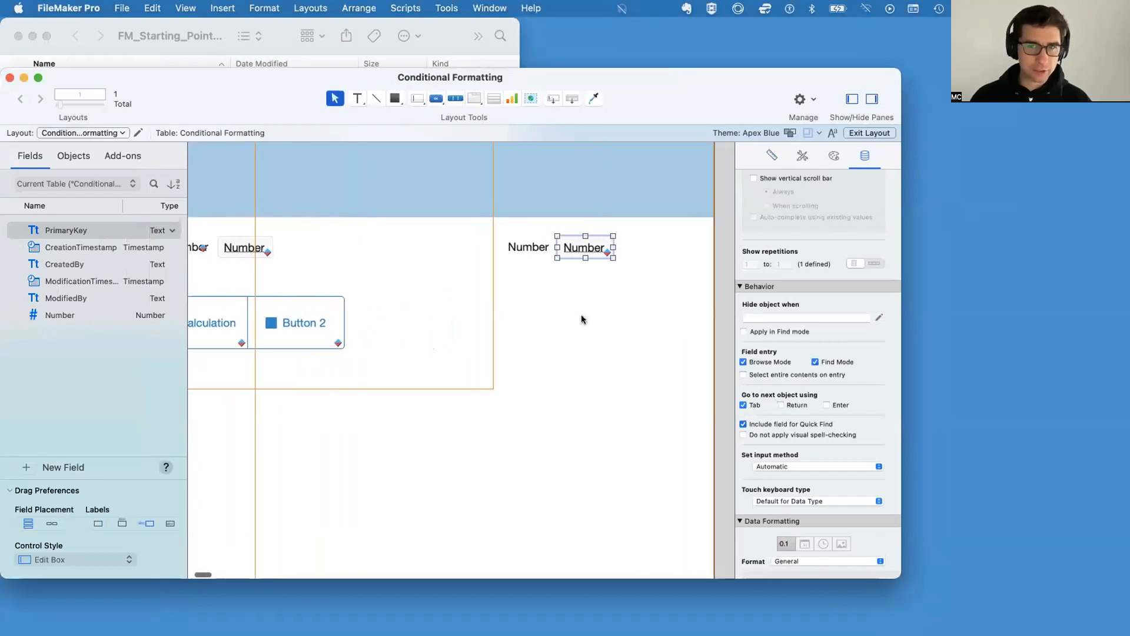
click(582, 315)
drag(606, 262, 517, 206)
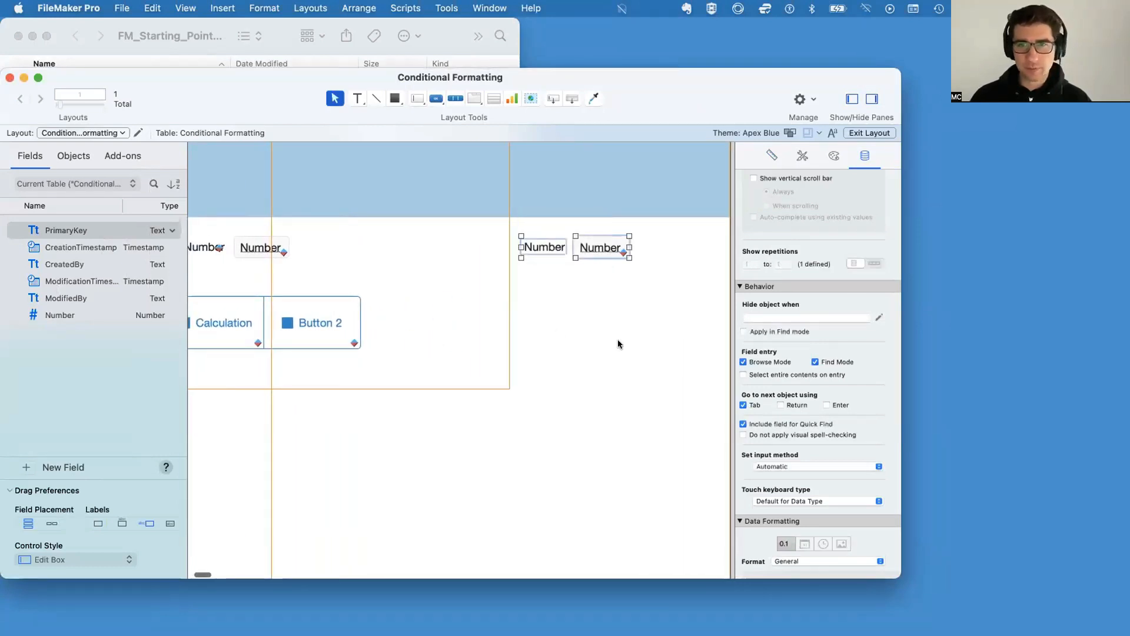
click(878, 318)
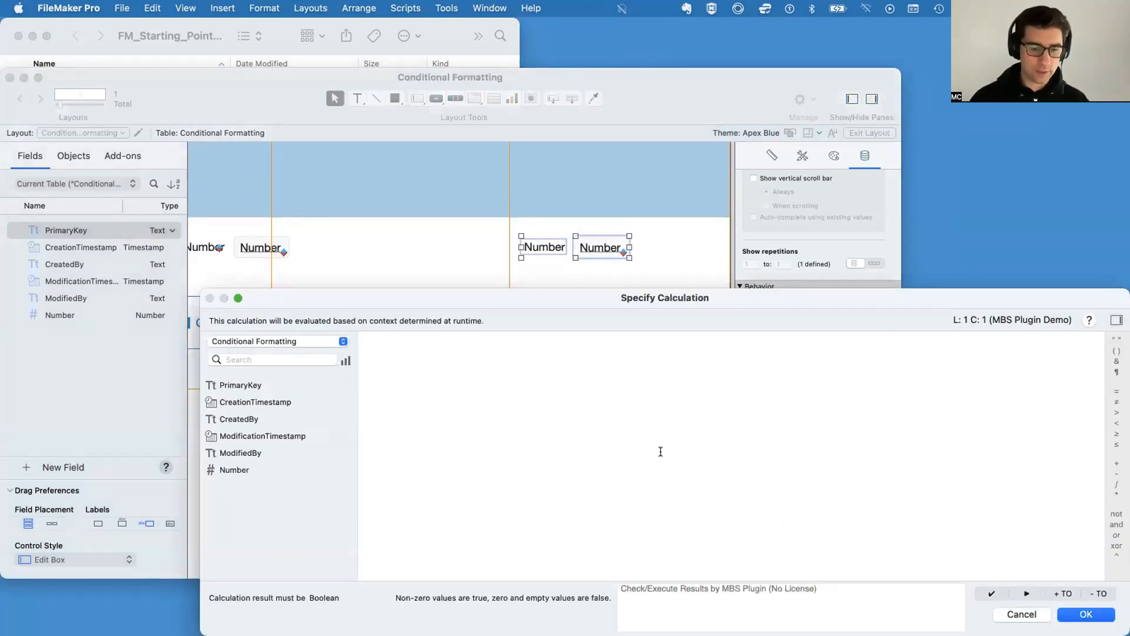
text(get)
key(Return)
text(account)
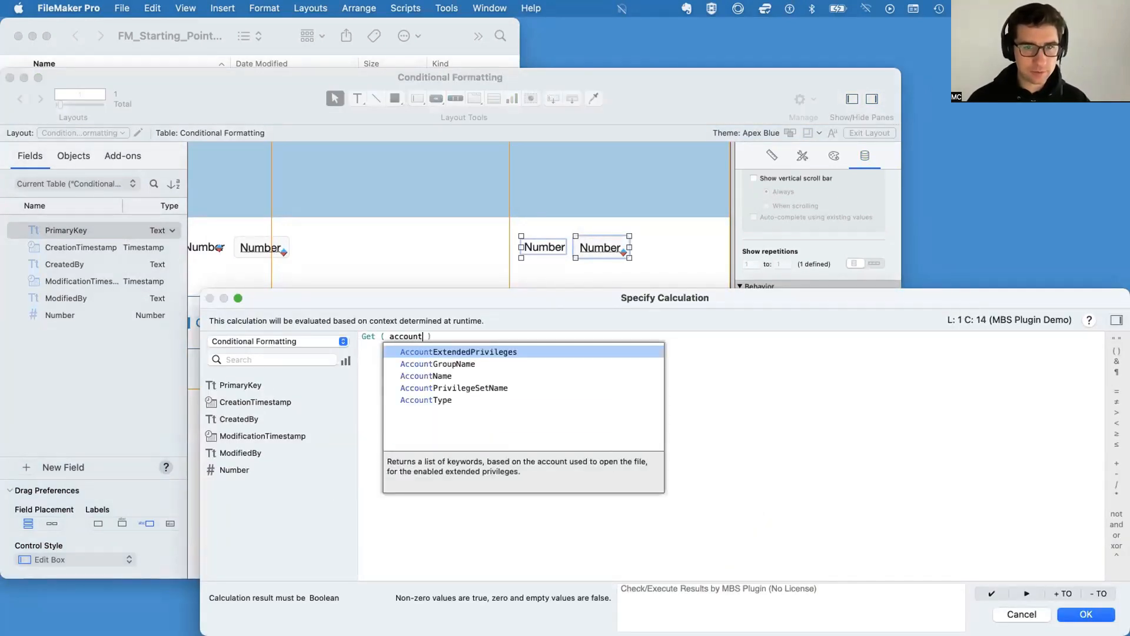
text(na)
key(Return)
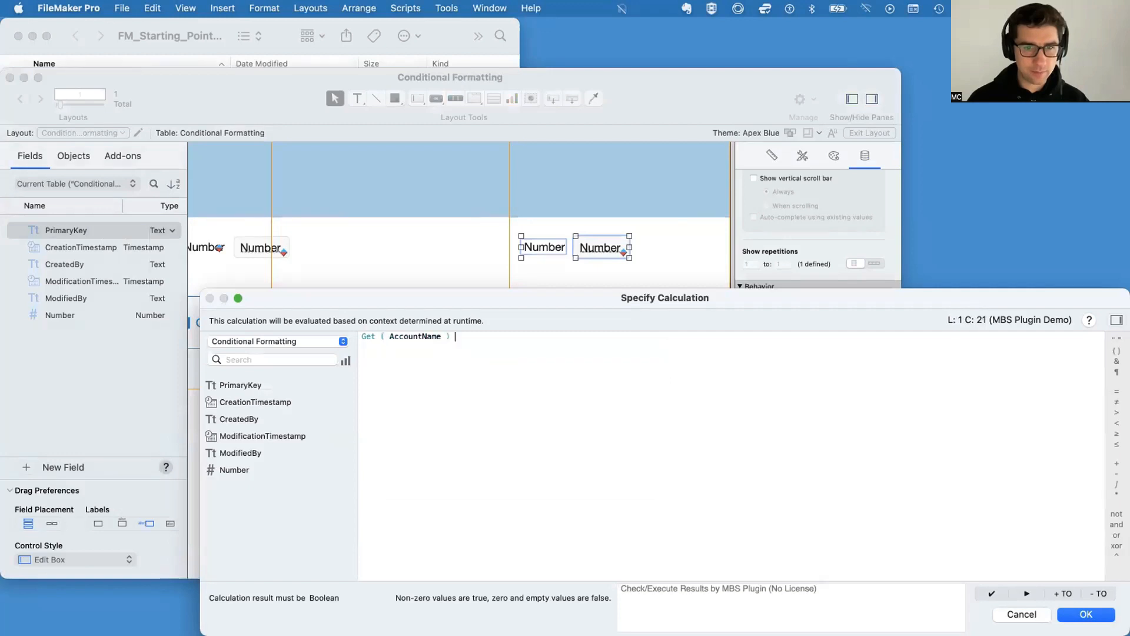
text(= )
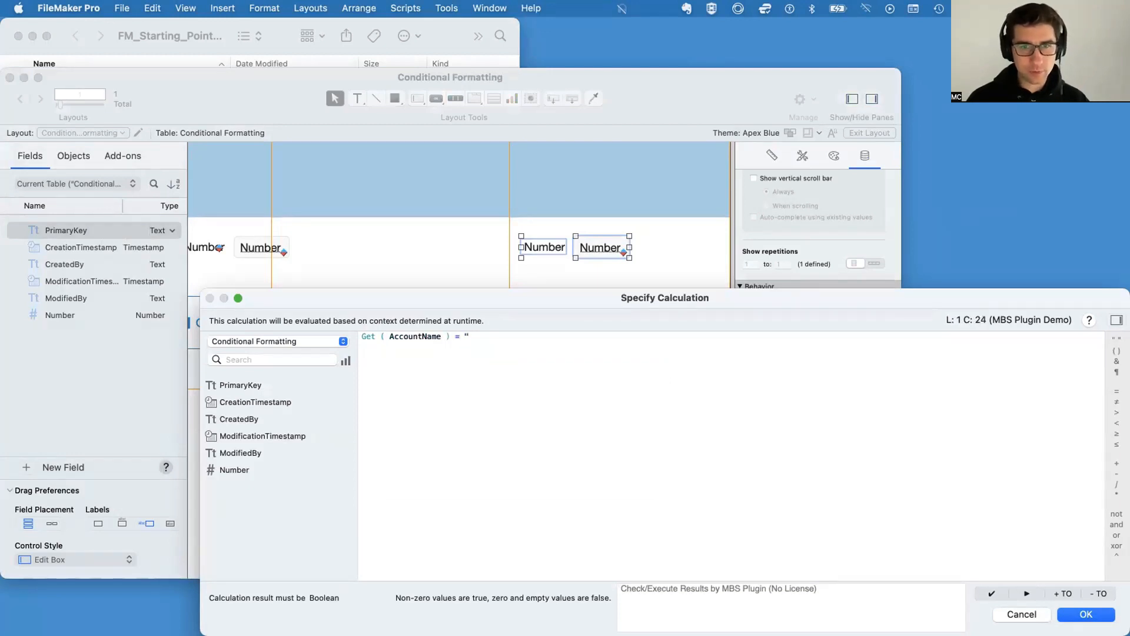
text("Admin")
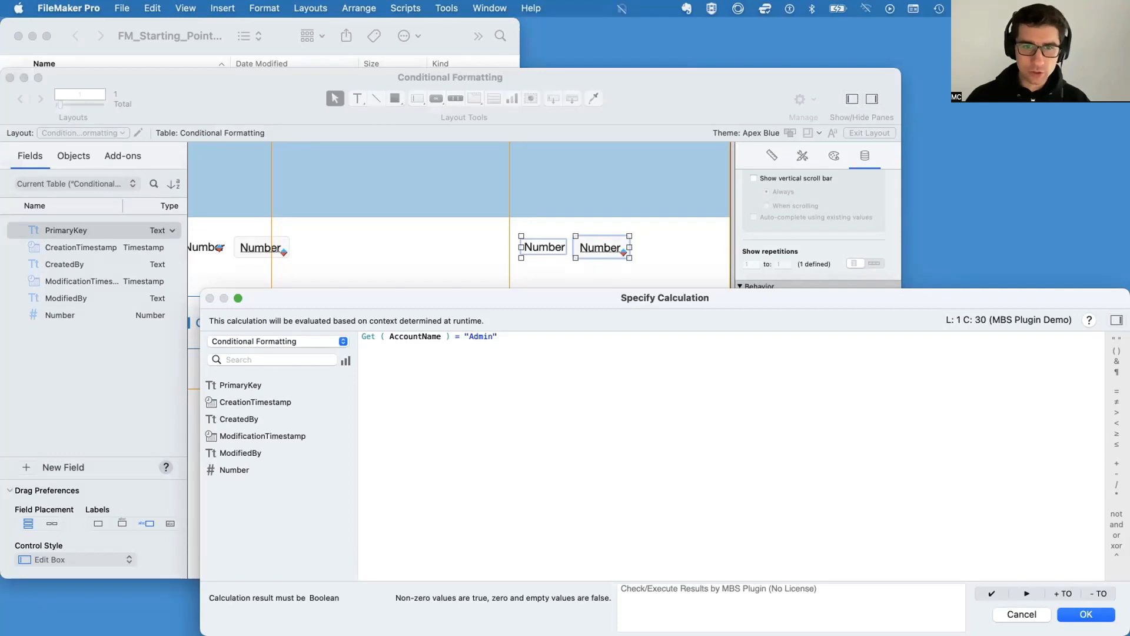
key(Return)
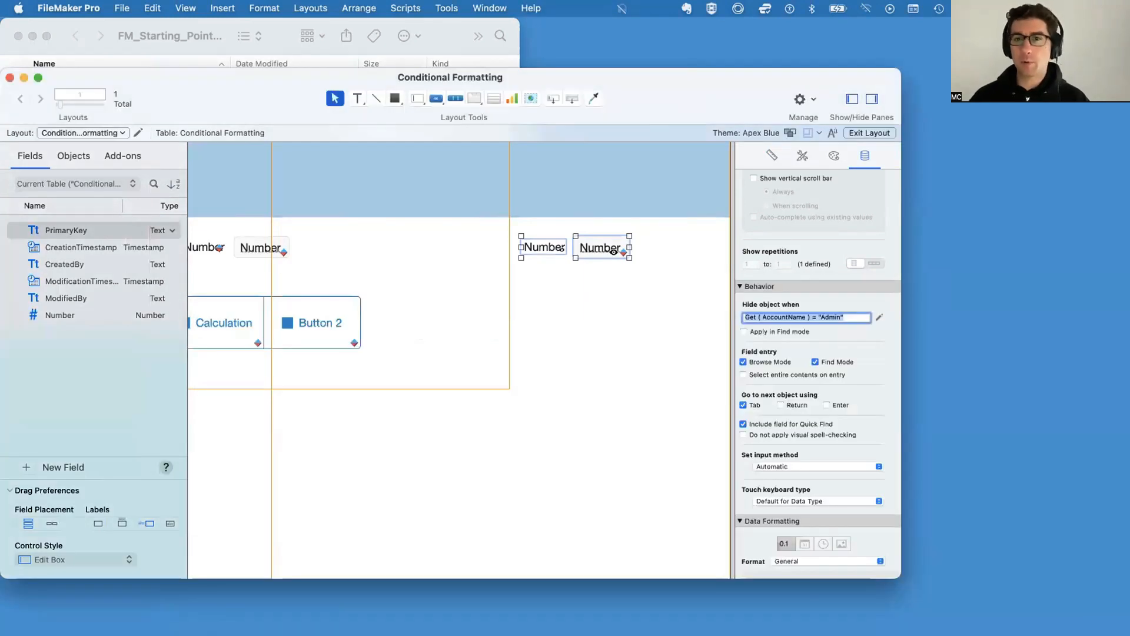
Move the second Number label and field close beside the first pair, inside the layout area, and view the layout in Browse mode
drag(595, 247, 388, 248)
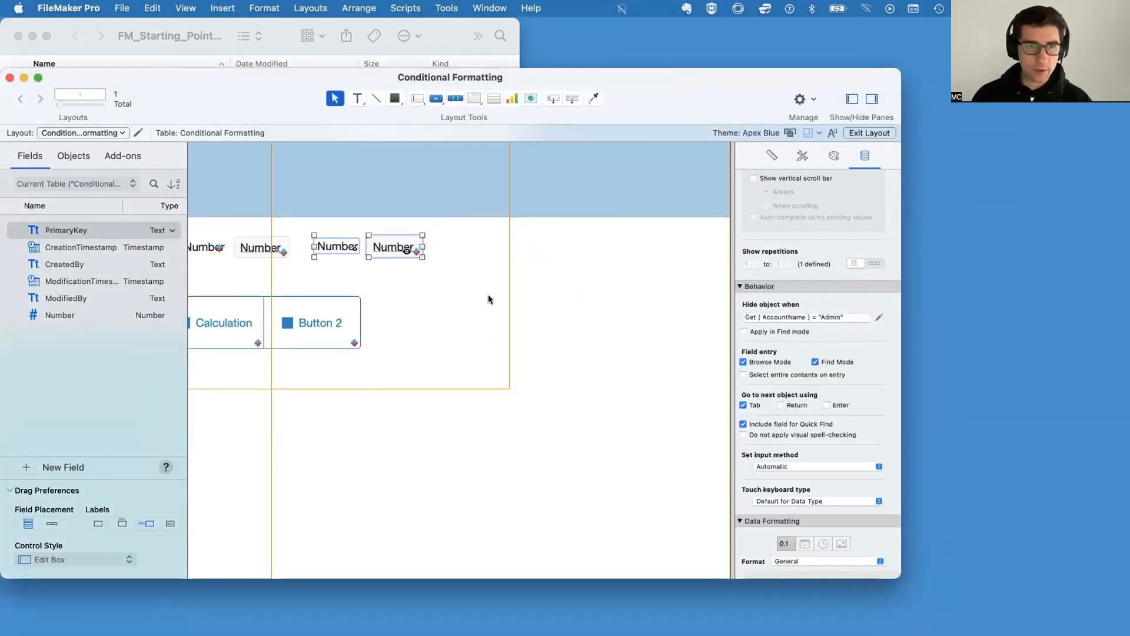
click(489, 299)
scroll(437, 430, left, 5)
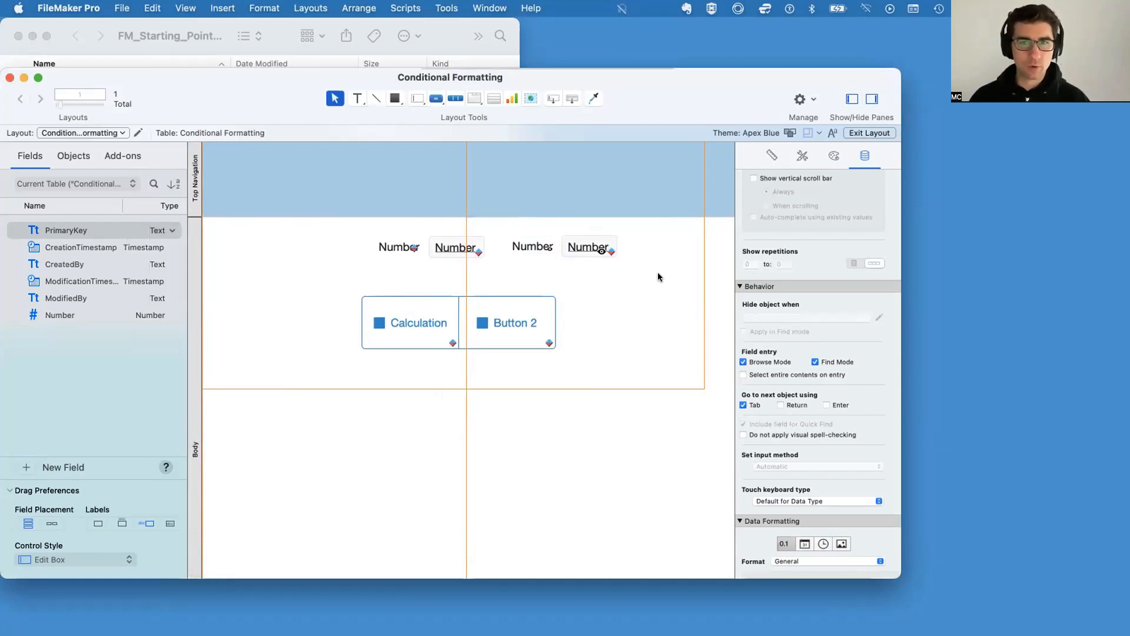
click(578, 242)
click(600, 262)
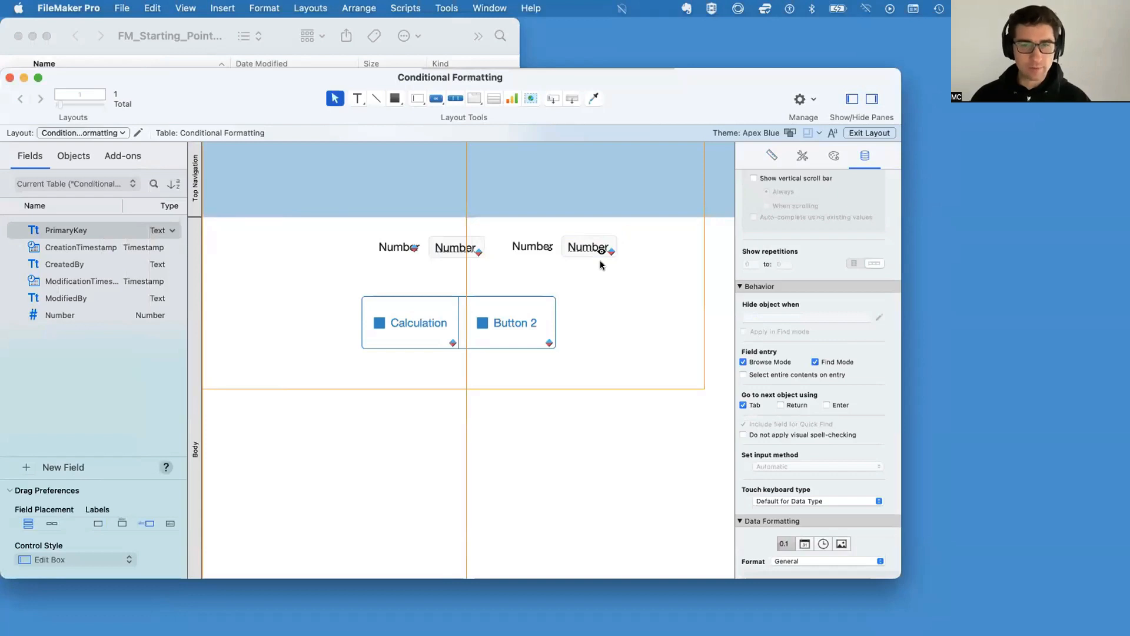
key(super+b)
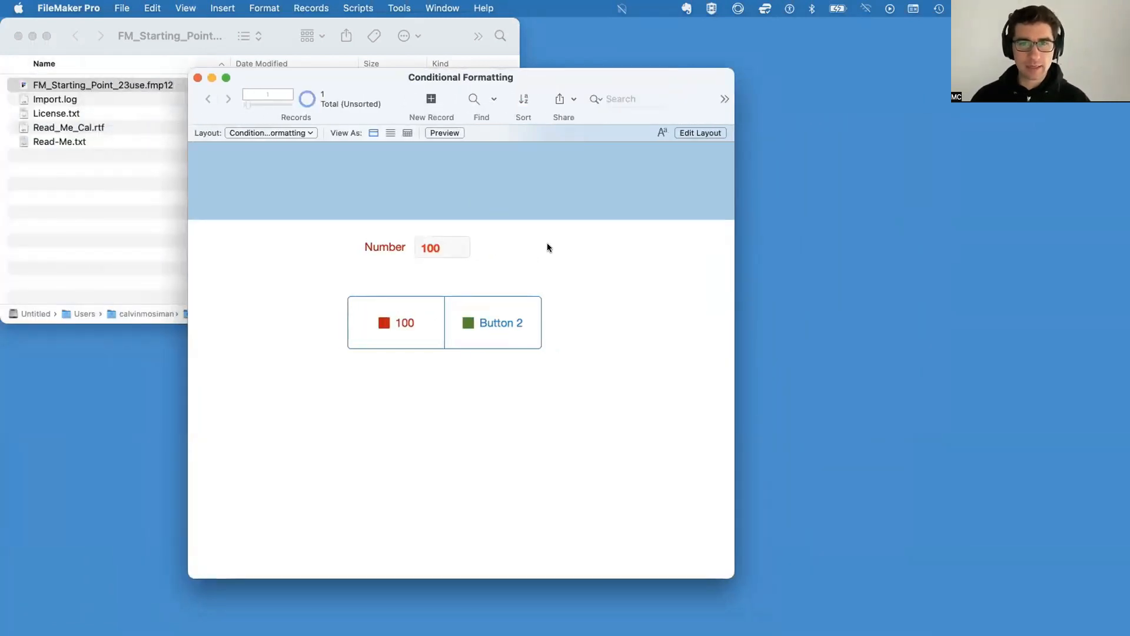
Back in Layout mode, change the second Number pair's hide condition to Get ( AccountName ) ≠ "Admin" and view it in Browse mode
key(super+l)
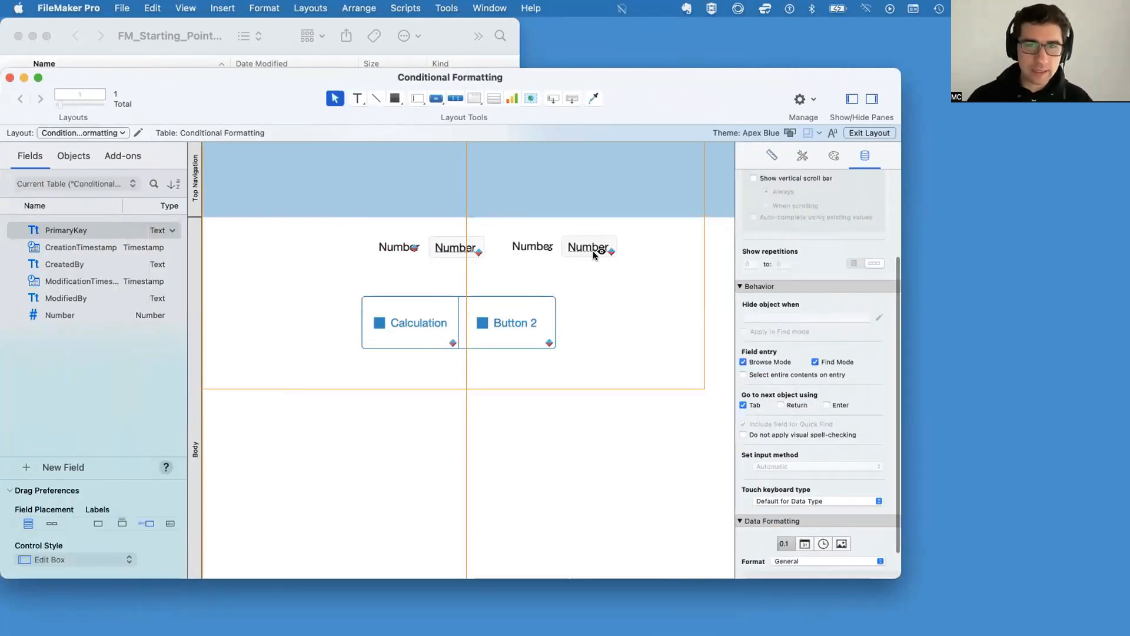
drag(505, 231, 638, 281)
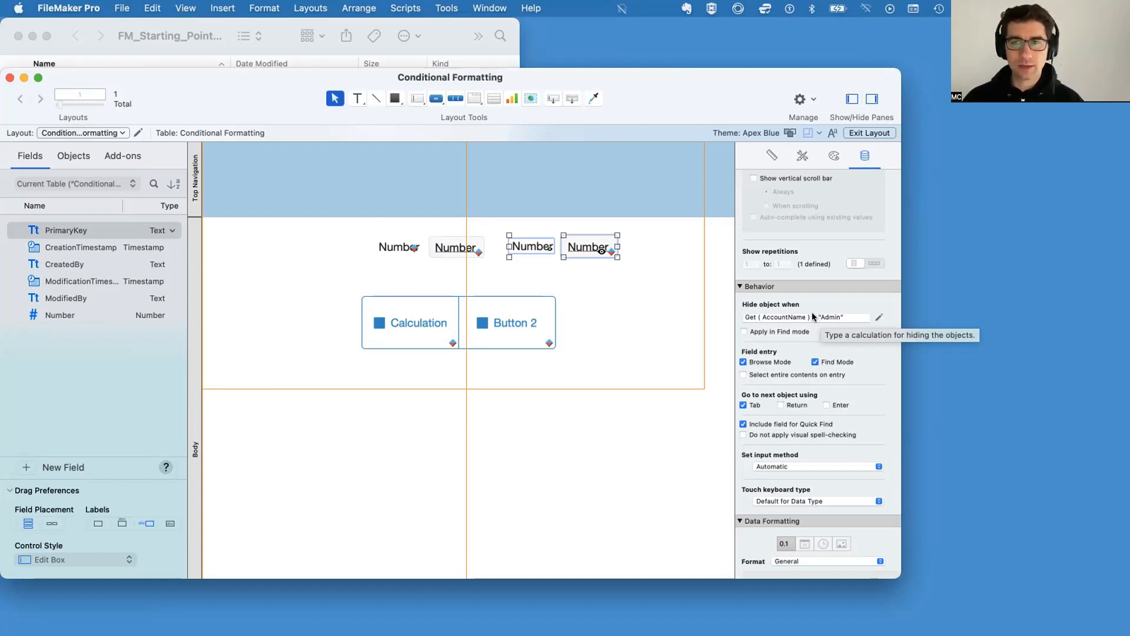
click(812, 316)
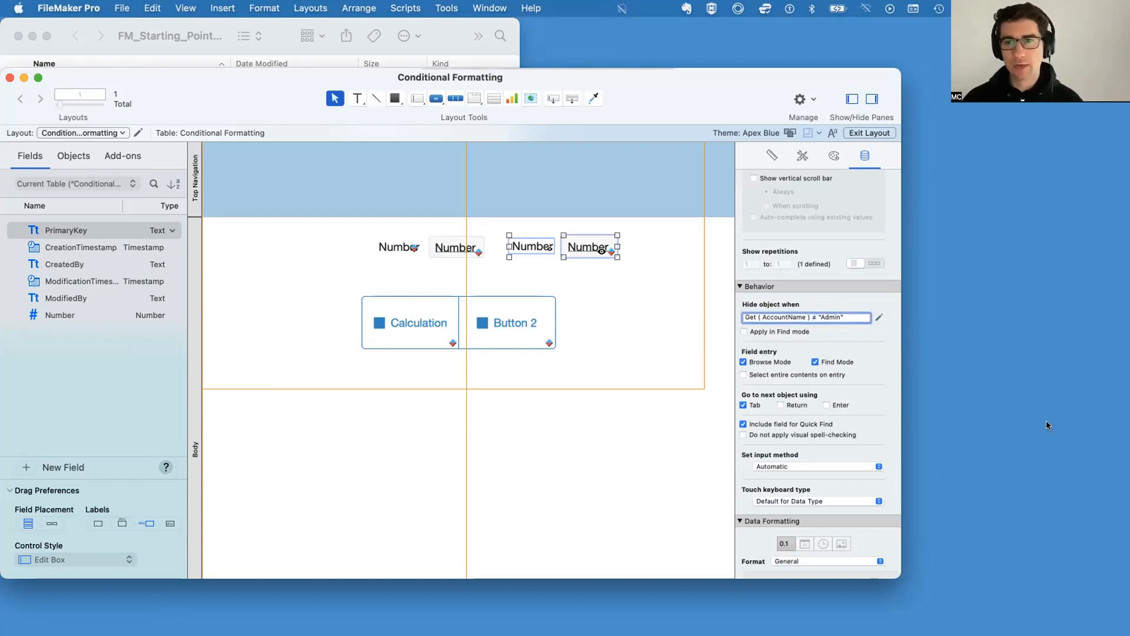
click(540, 317)
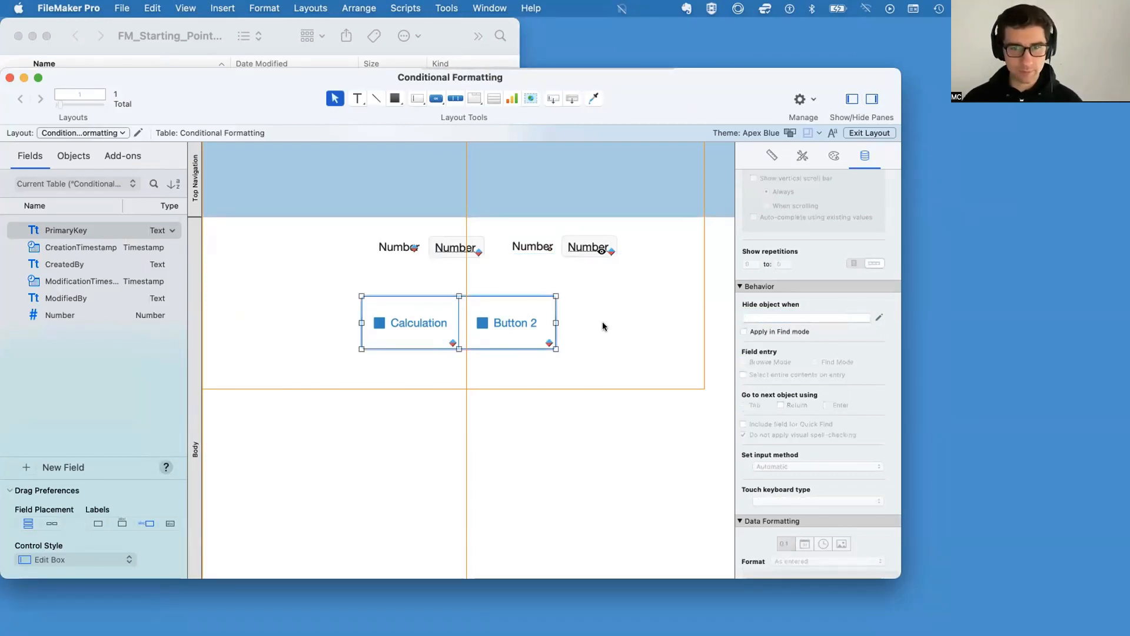
key(super+b)
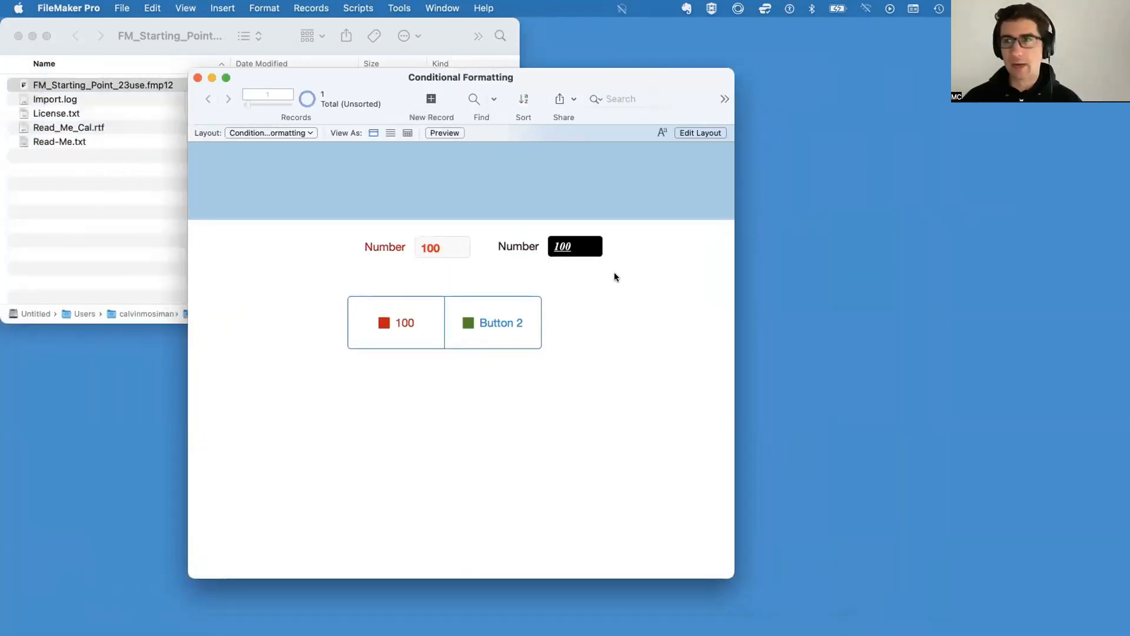
Return to Layout mode, reselect the second Number label and field, and set the operator in their hide condition to =
key(super+l)
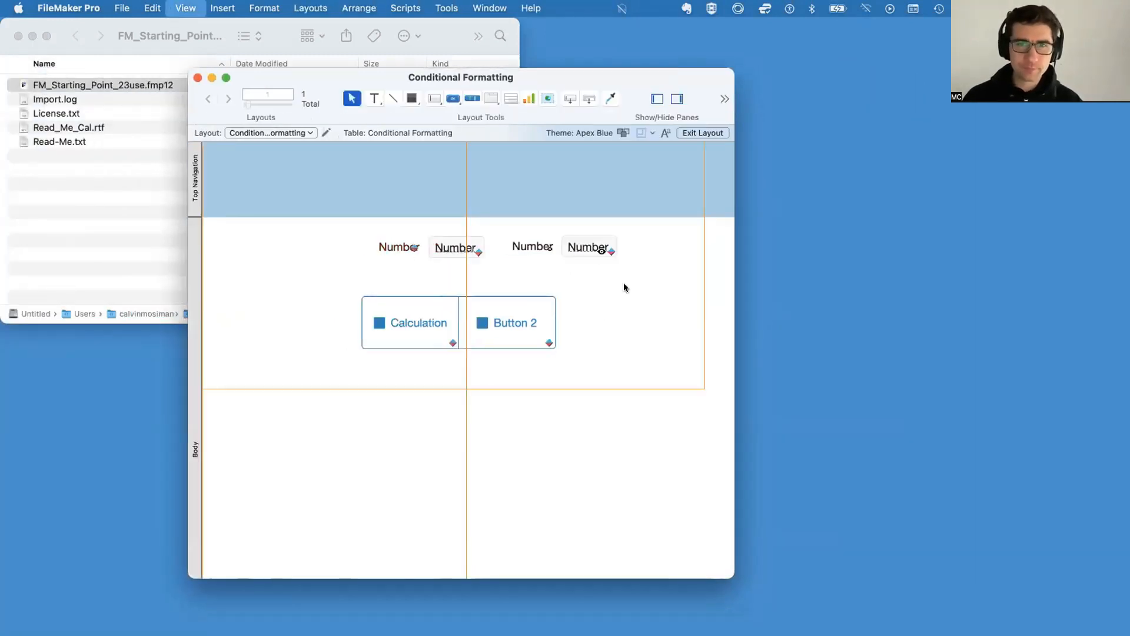
drag(627, 286, 505, 233)
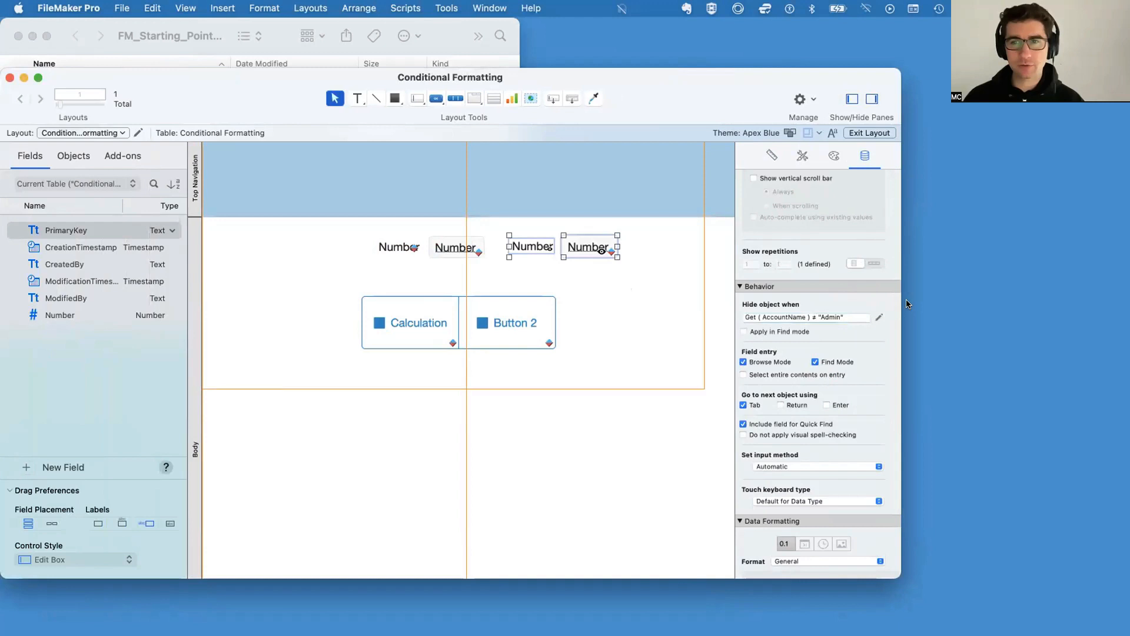
click(810, 318)
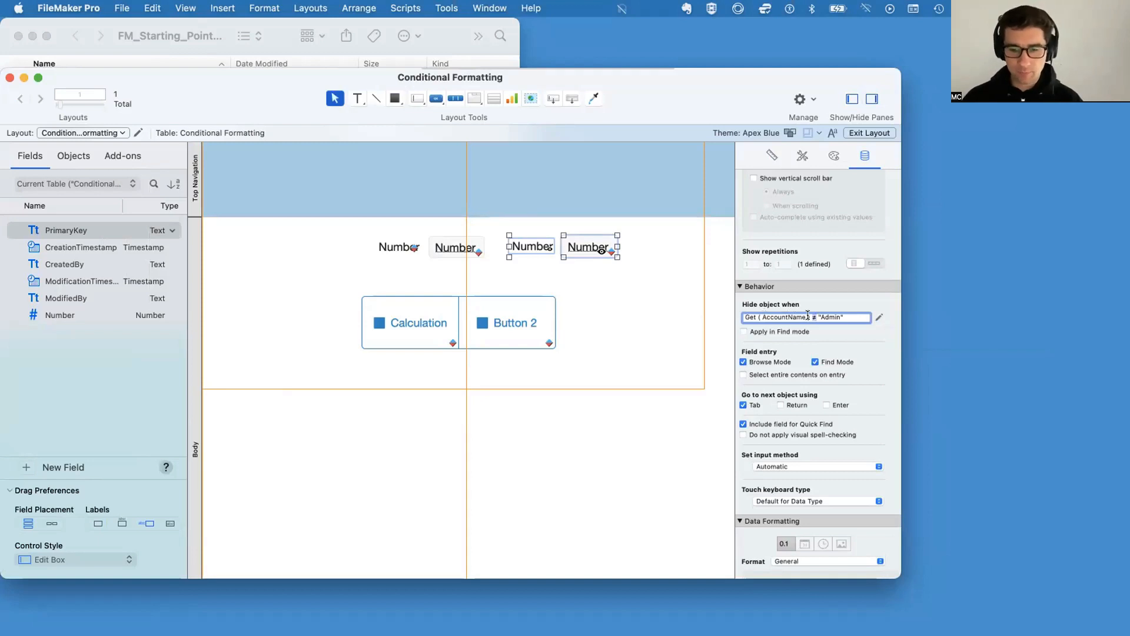
text(=)
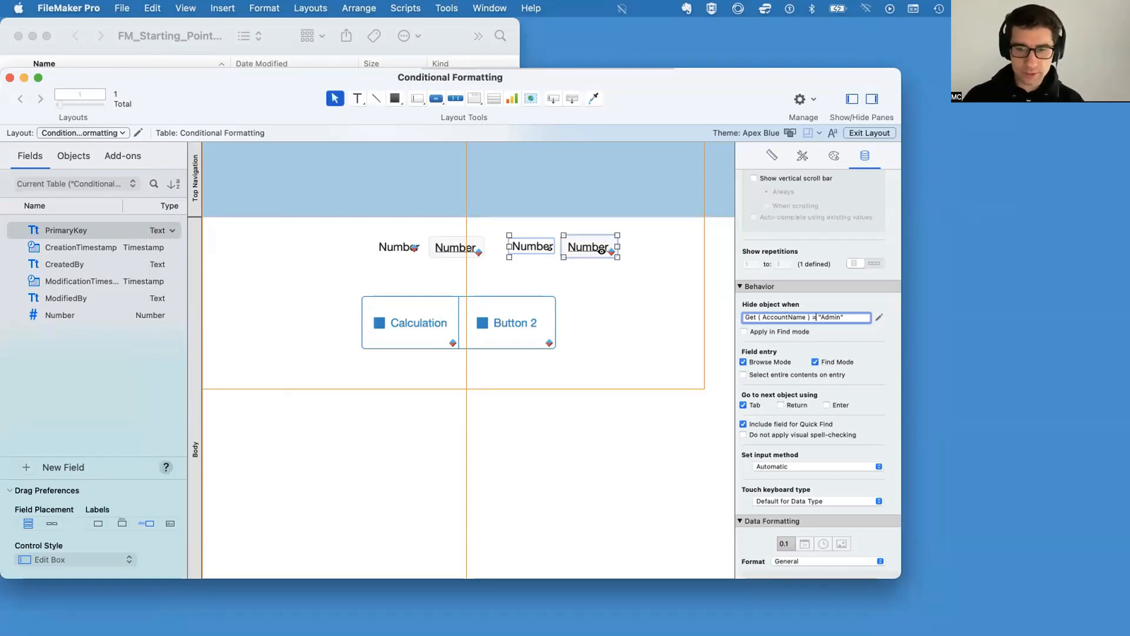
Replace AccountName with AccountPrivilegeSetName in the hide calculation of the selected Number label and field, and apply it
click(877, 316)
click(419, 336)
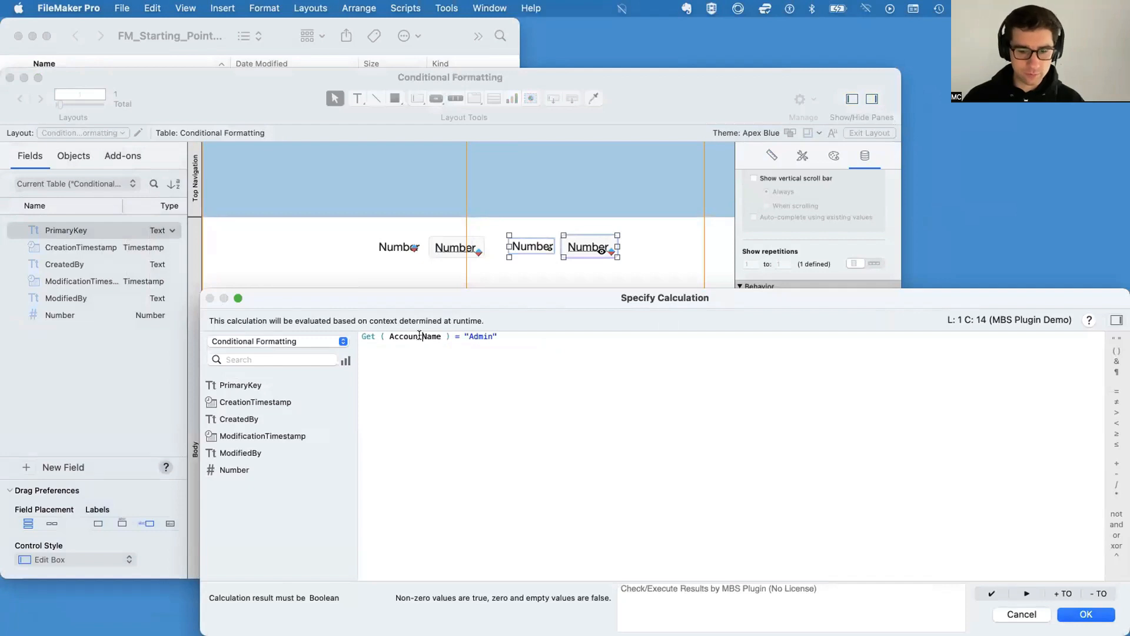
text(P)
key(Return)
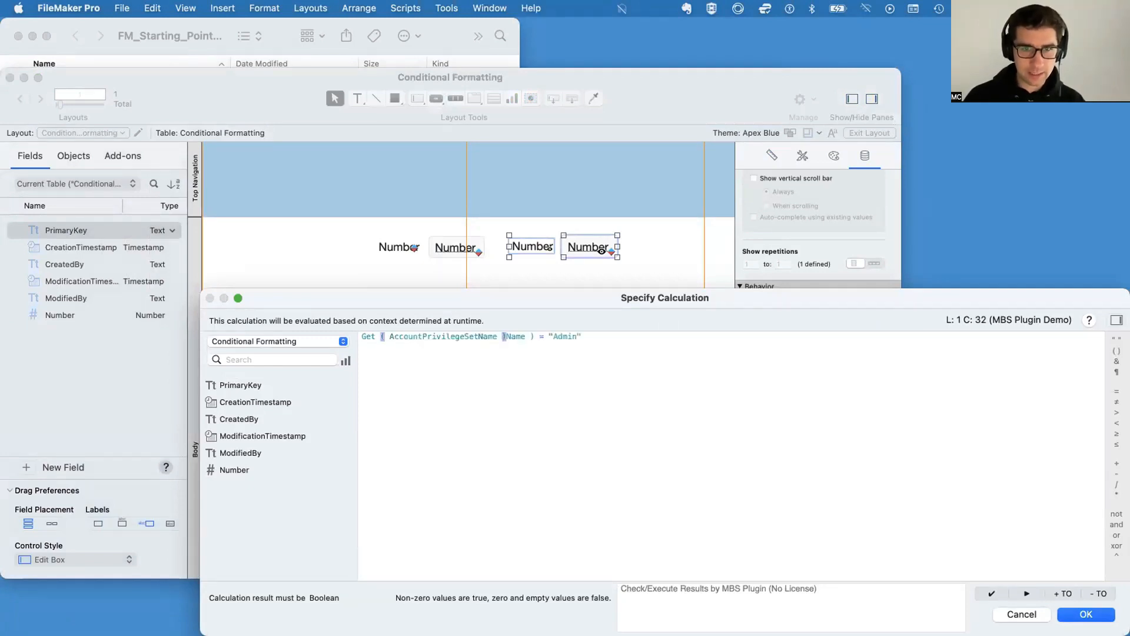
key(Delete)
key(Delete)
key(Delete)
key(Delete)
key(Delete)
key(Delete)
key(KP_Enter)
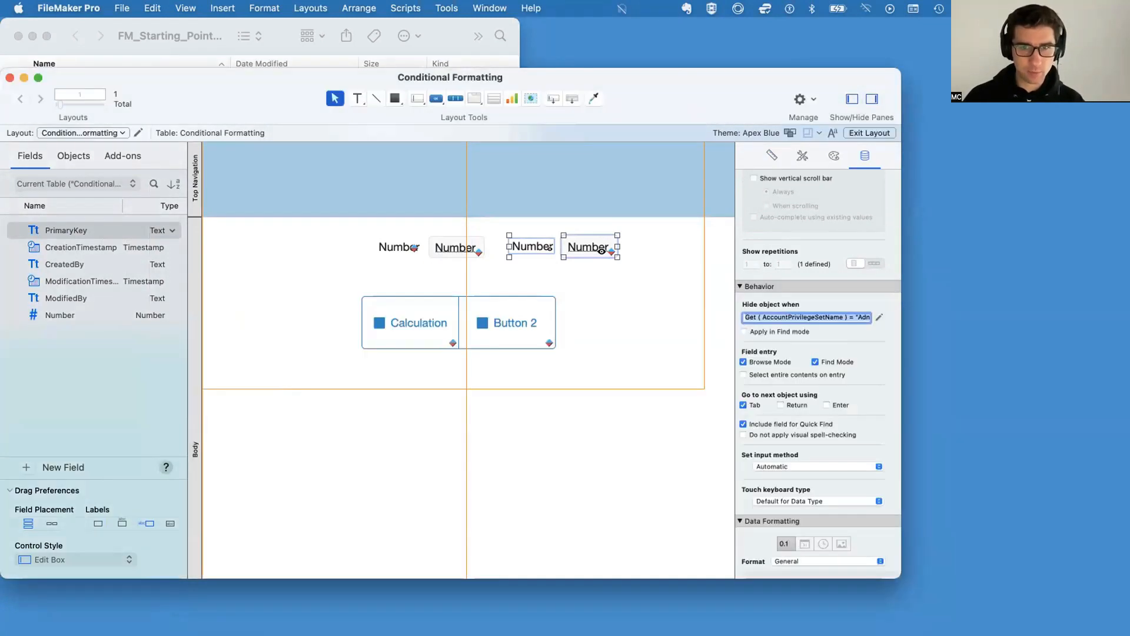
Set the compared privilege set in the hide calculation to "[FullAccess]", apply it, and view the layout in Browse mode
click(879, 316)
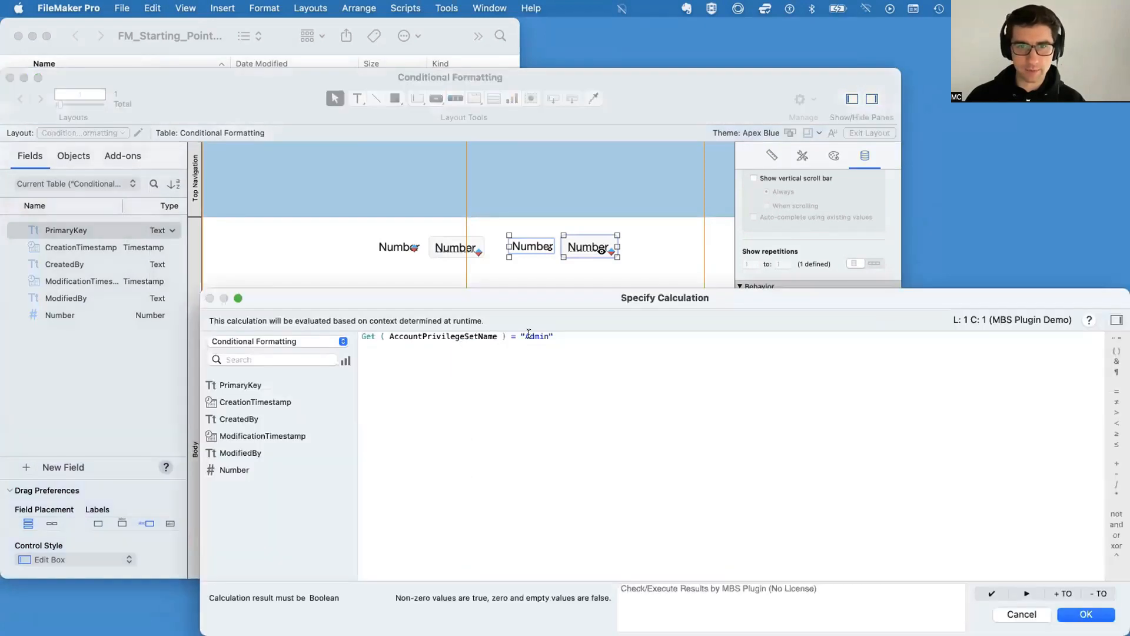
double_click(530, 337)
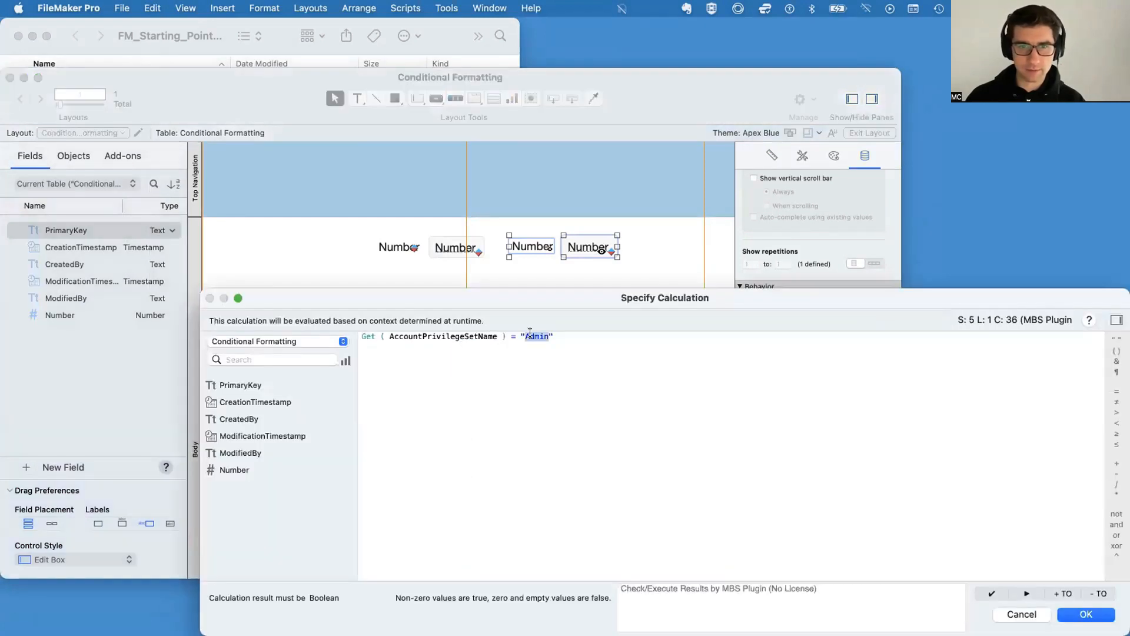
text([])
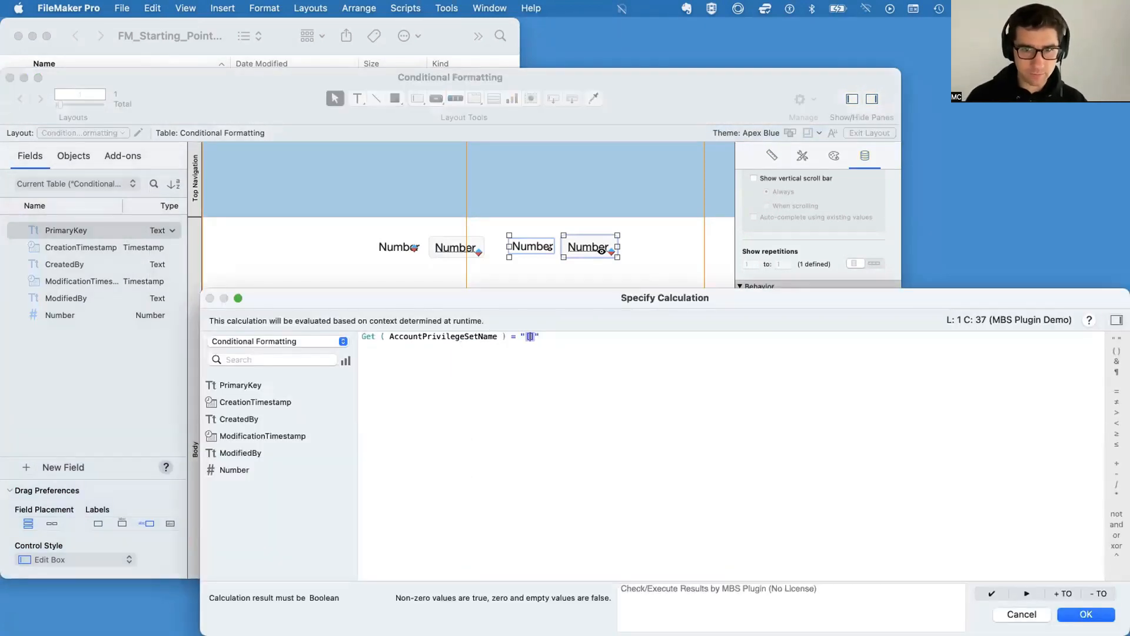
text(FullAccess)
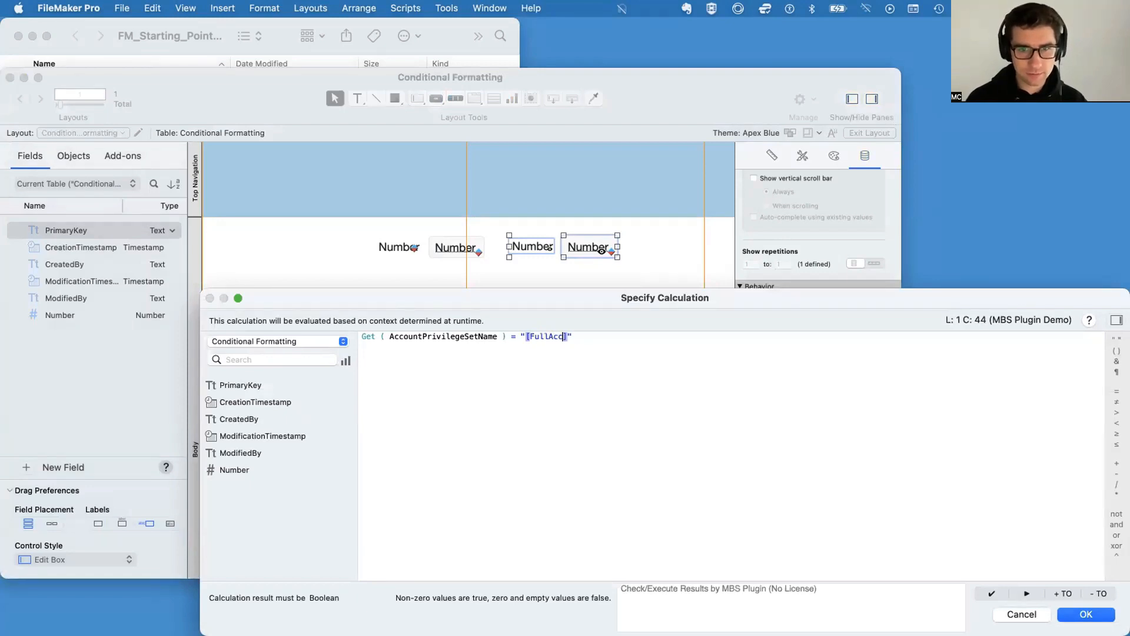
key(Return)
key(super+b)
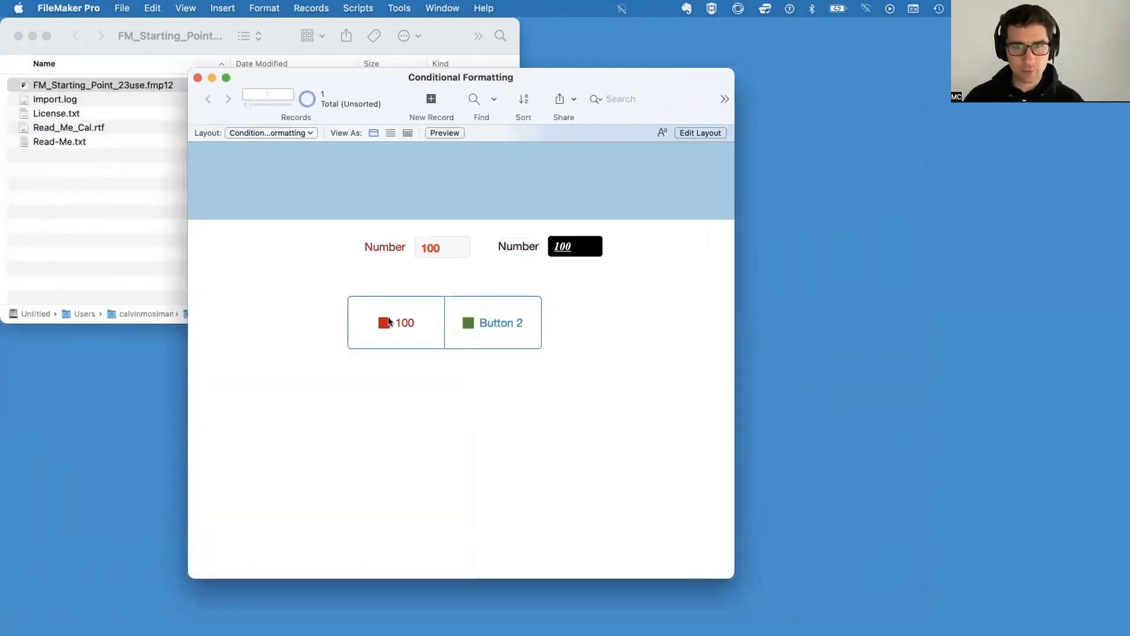
Back in Layout mode, reopen the second Number pair's hide calculation and evaluate the whole formula
key(super+l)
drag(708, 272, 505, 238)
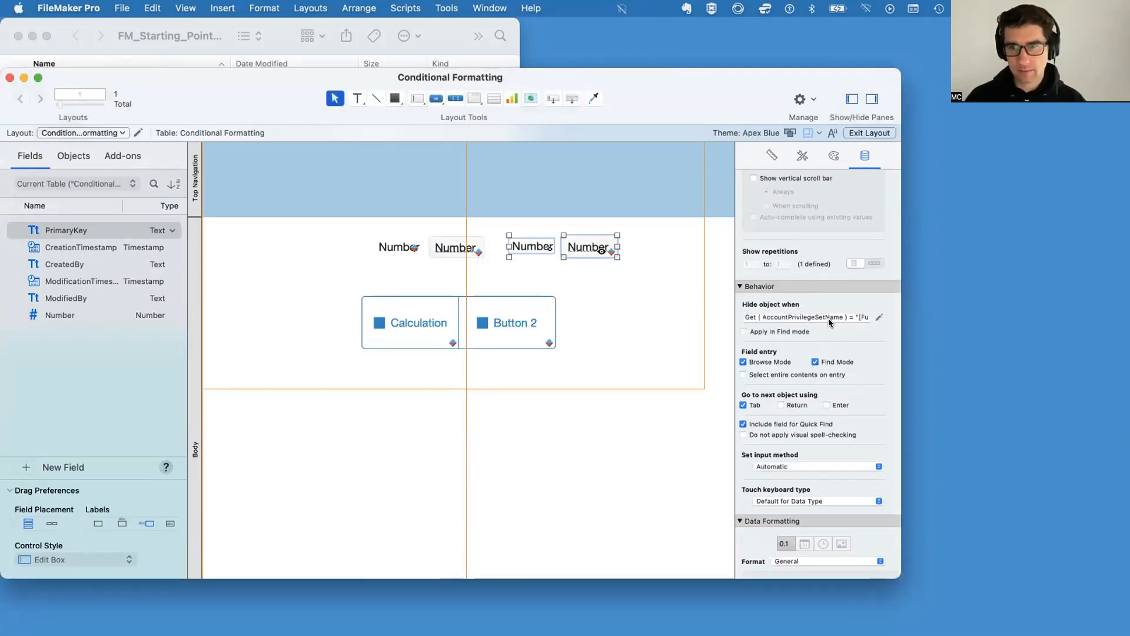
click(879, 317)
key(super+a)
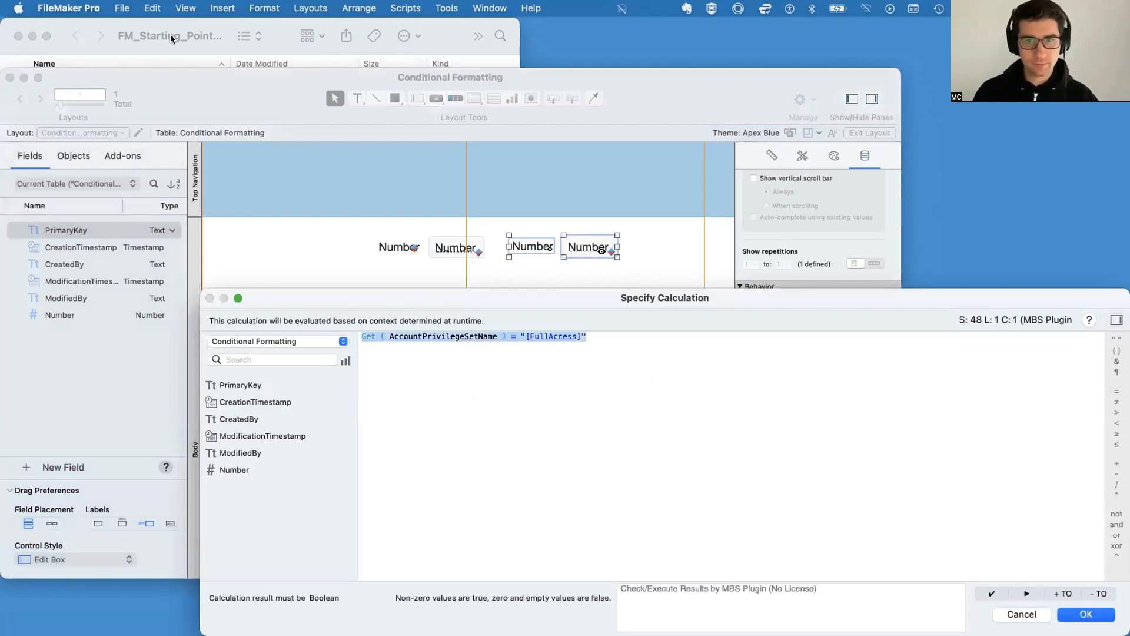
click(1027, 593)
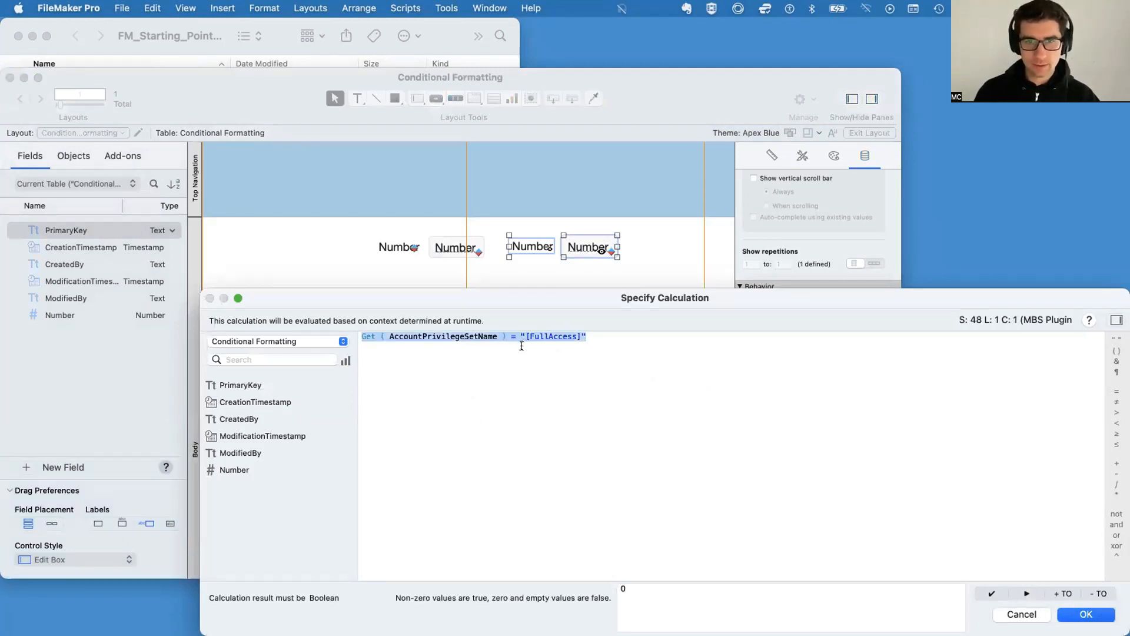
Evaluate Get ( AccountPrivilegeSetName ) without its comparison, and restore the removed = "[FullAccess]" part
drag(587, 339, 512, 349)
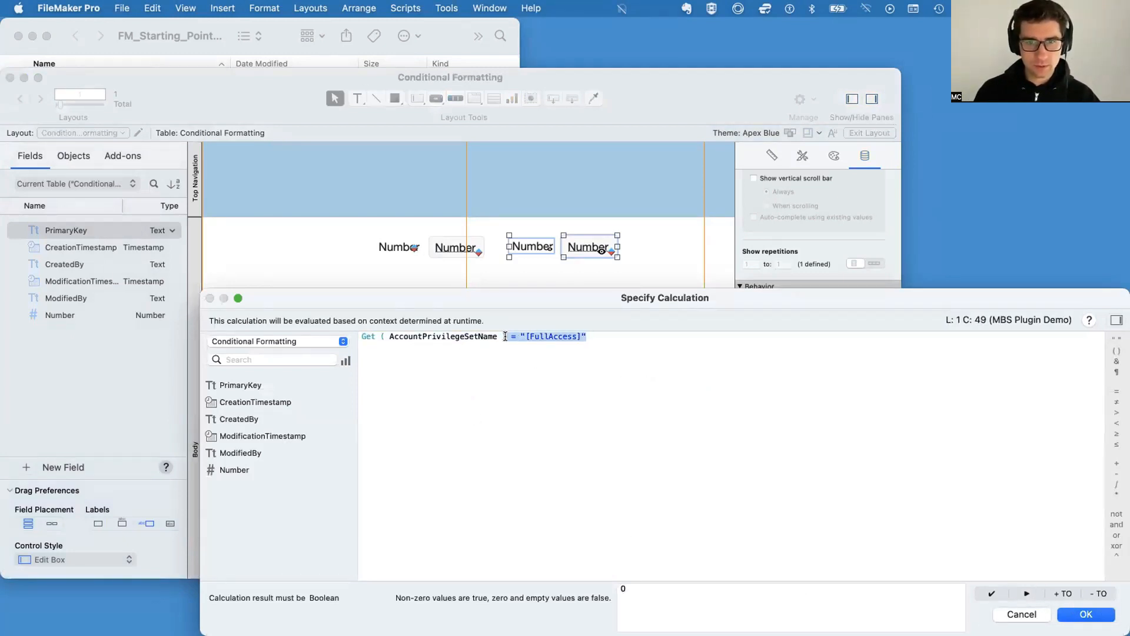
key(BackSpace)
click(1025, 594)
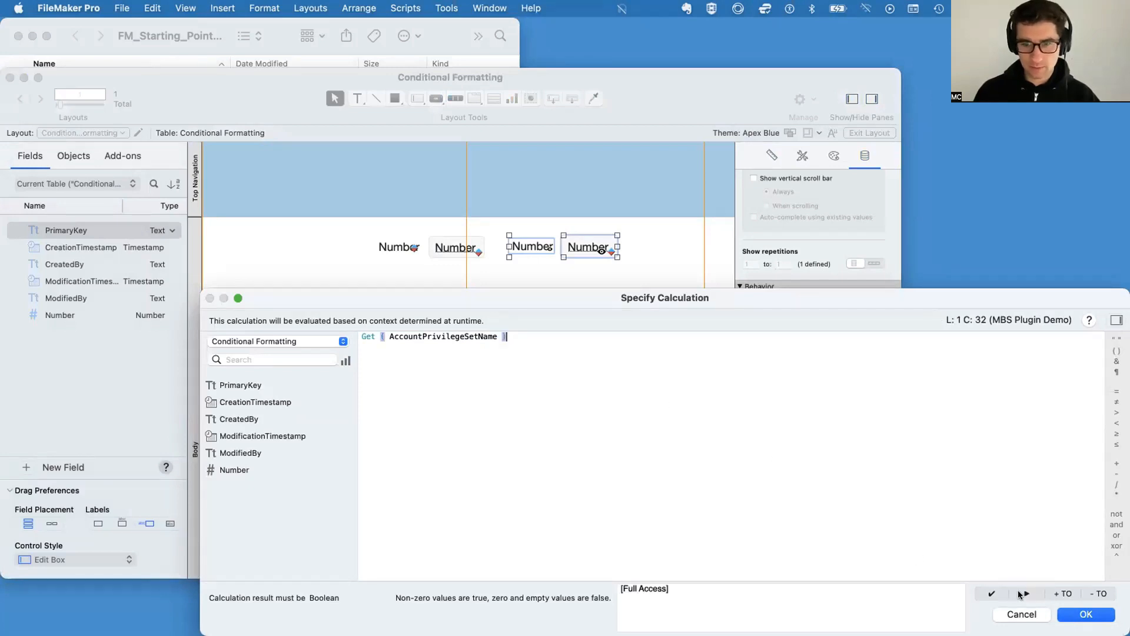
key(super+z)
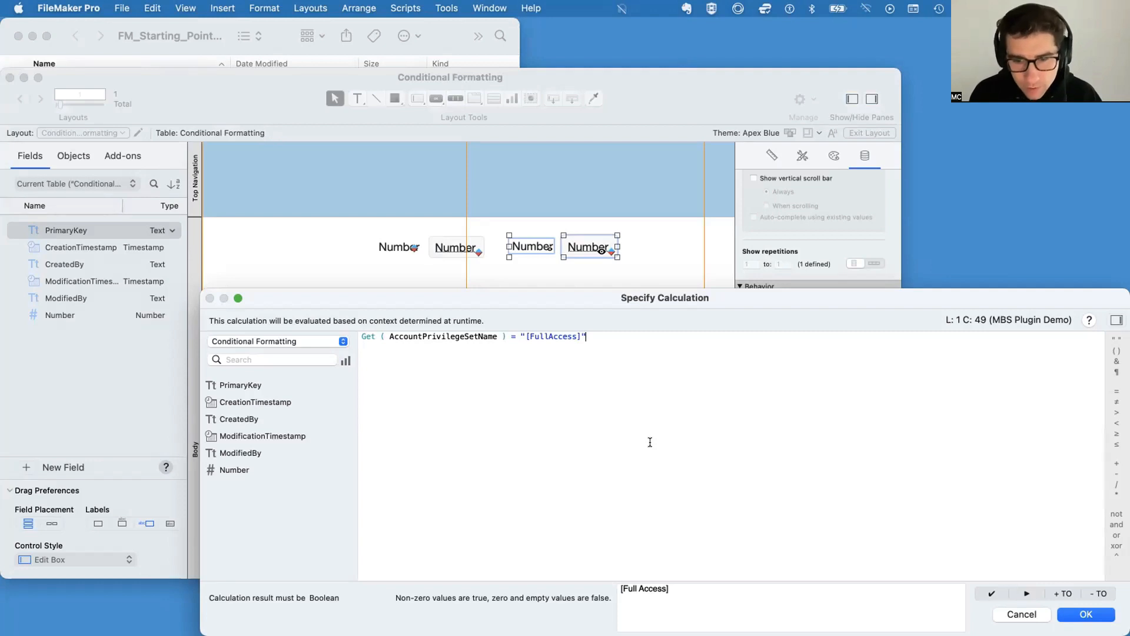
Correct the compared privilege set in the hide calculation to "[Full Access]", apply it, and view the layout in Browse mode
click(547, 335)
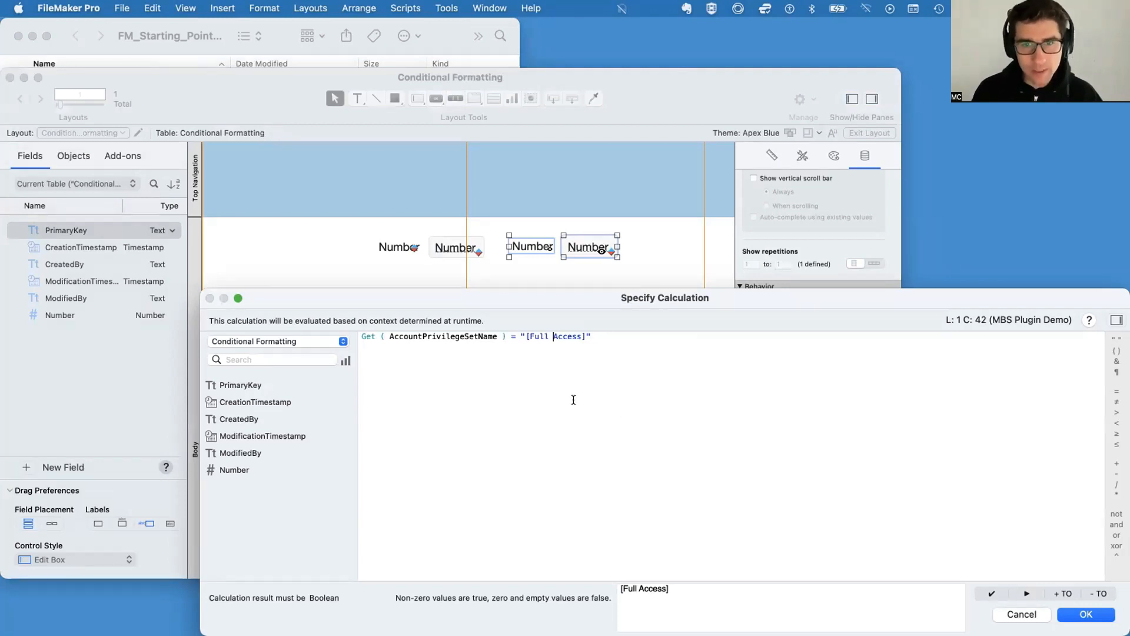
click(1097, 616)
key(super+b)
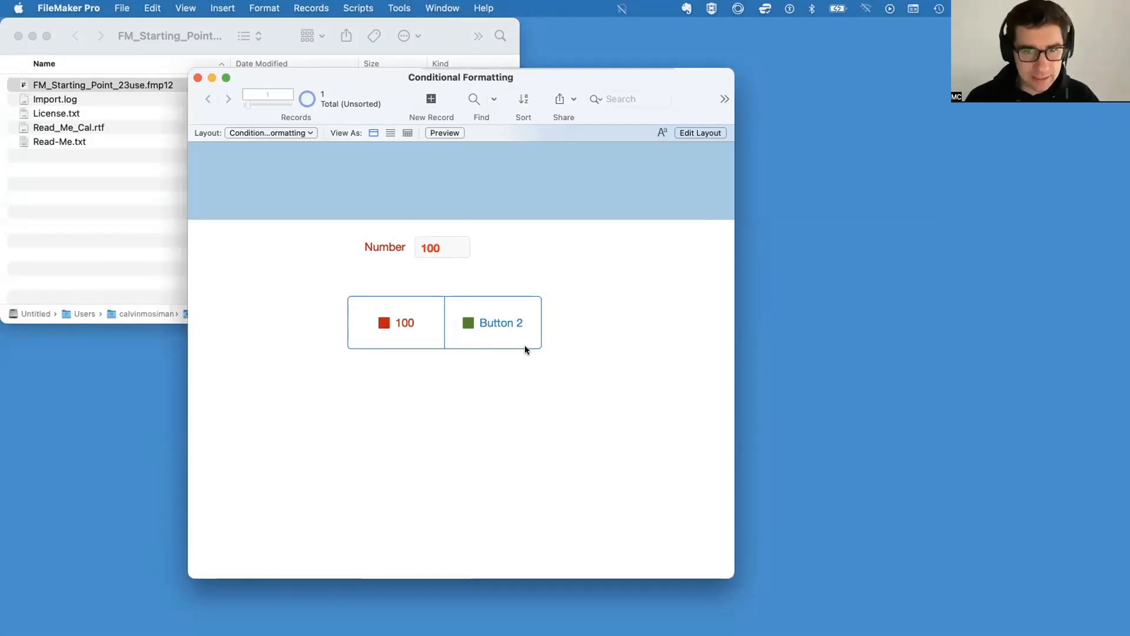
In Layout mode, add two segments labelled Button 3 and Button 4 to the button bar
key(super+l)
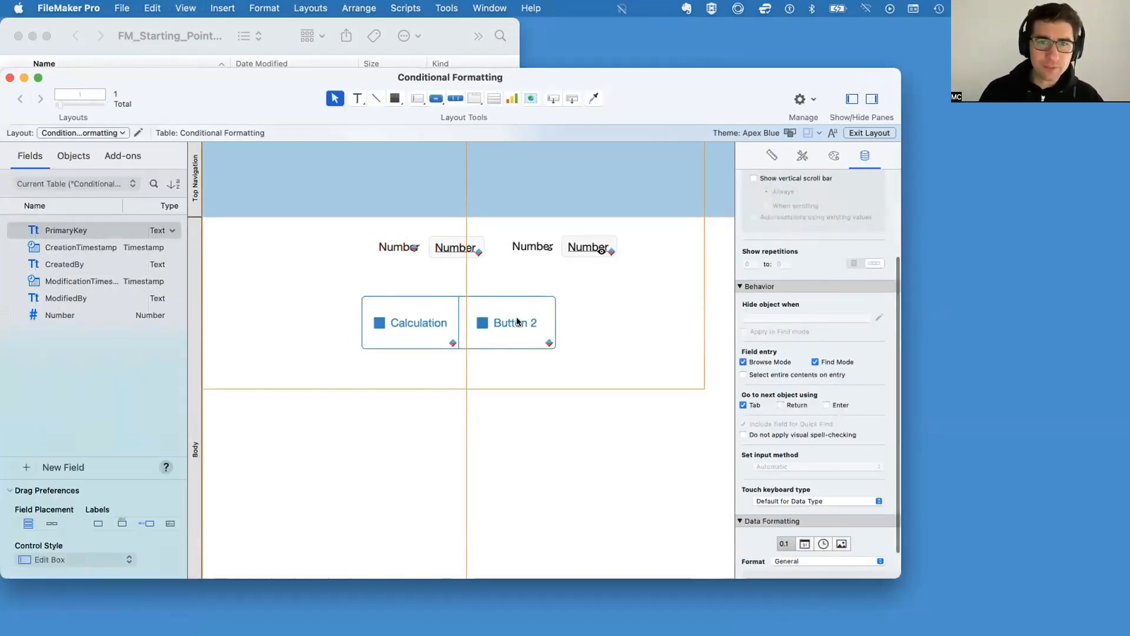
click(513, 322)
click(513, 321)
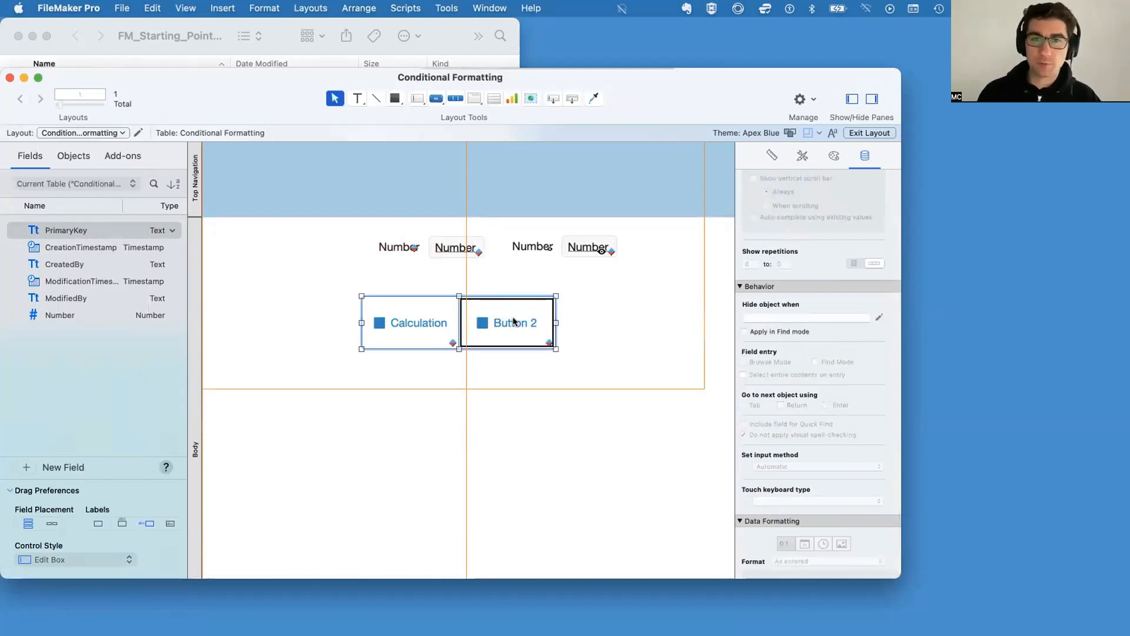
double_click(496, 325)
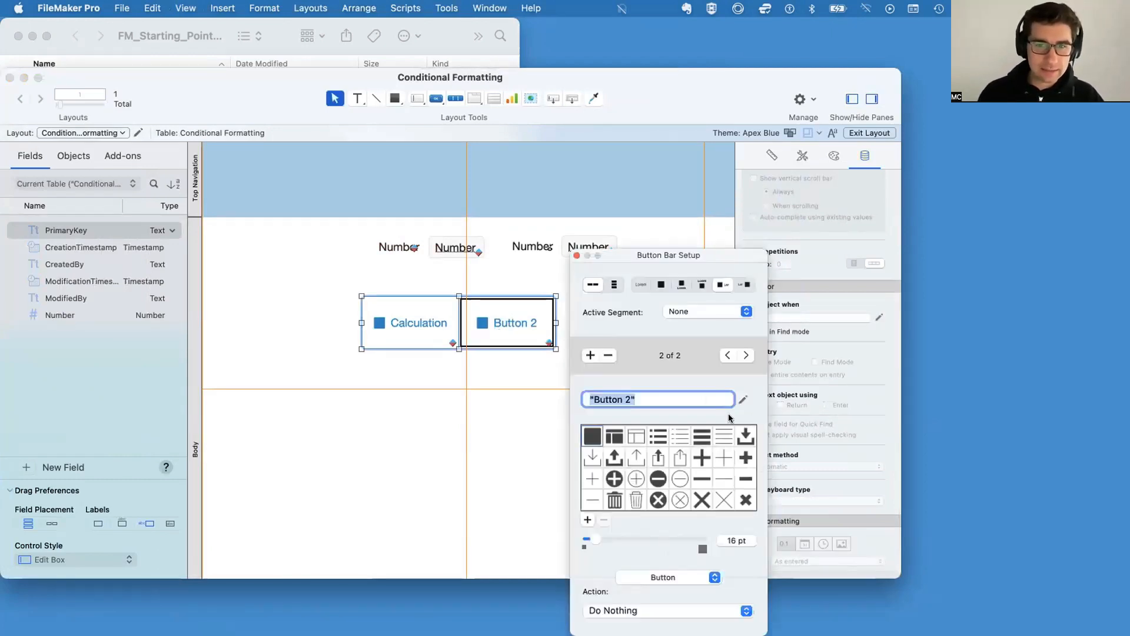
click(596, 354)
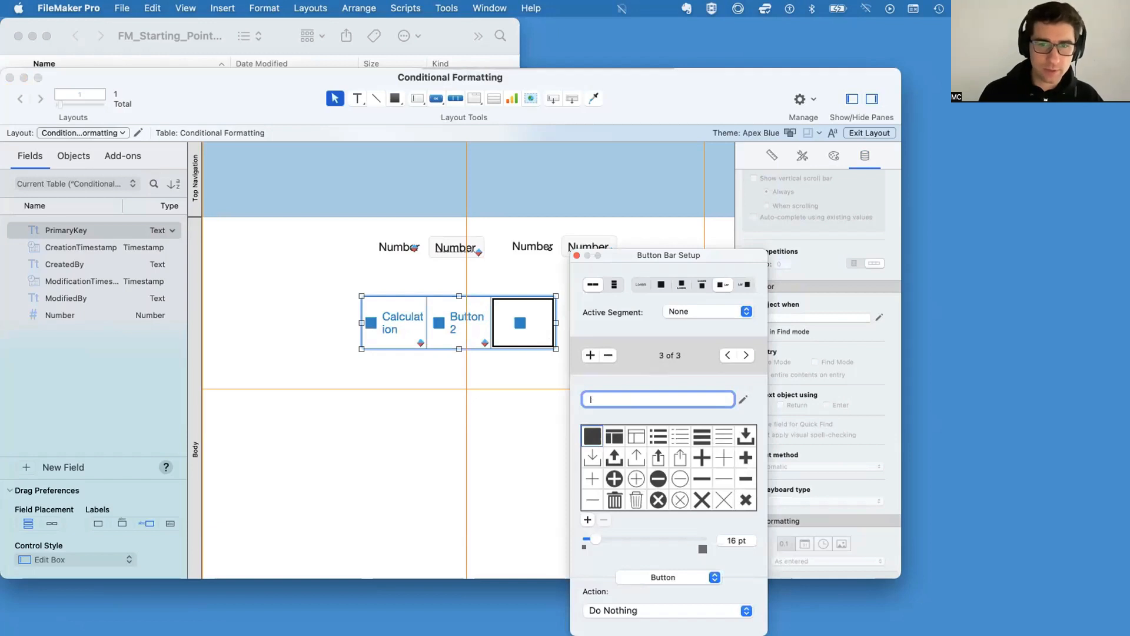
text(Button 3)
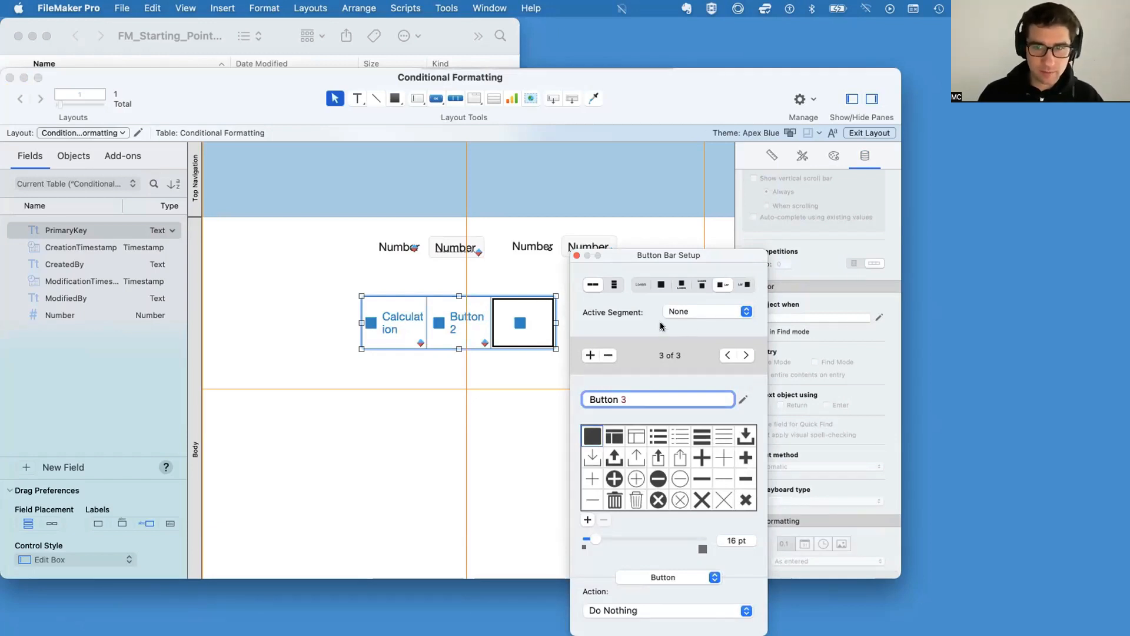
click(590, 355)
text(Butt)
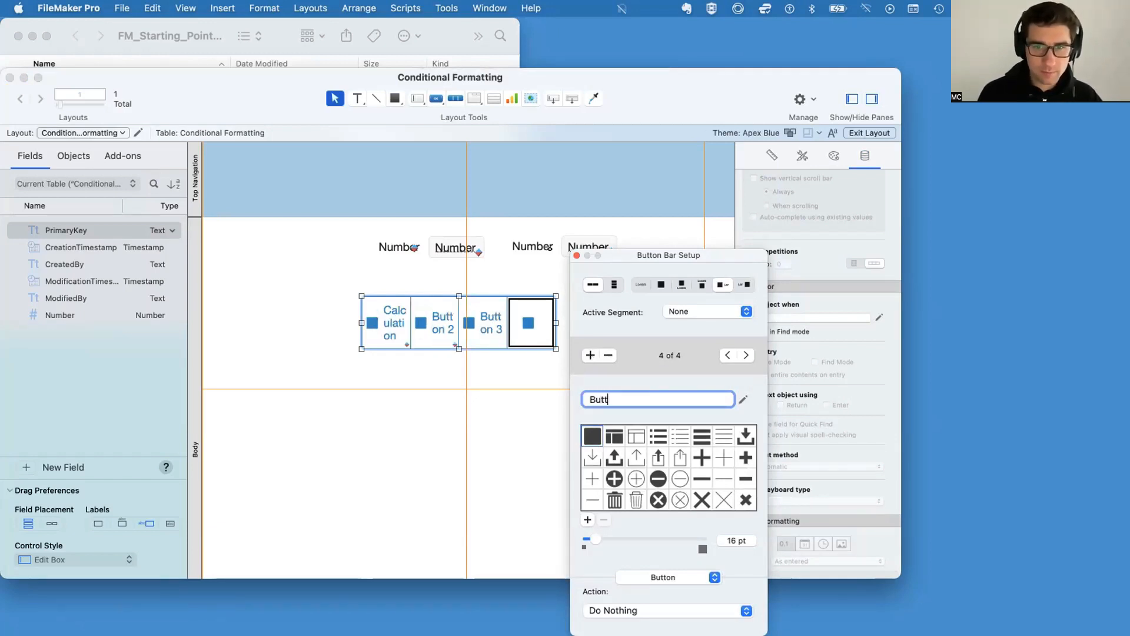
text(on 4)
key(Return)
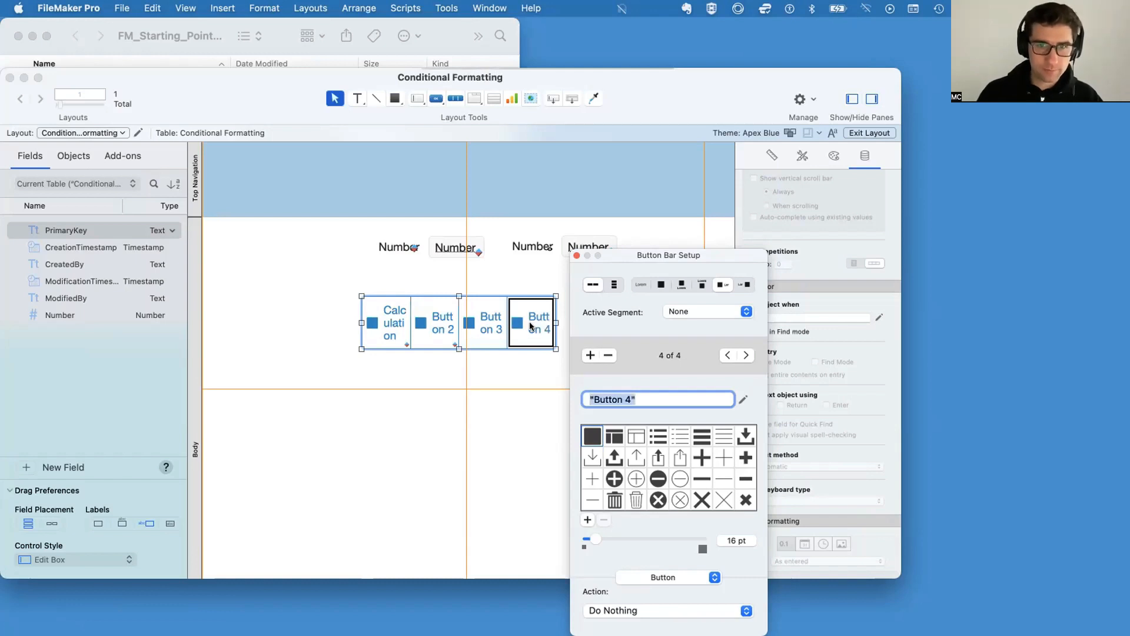
Widen the button bar so its four labels fit, and view the layout in Browse mode
click(553, 292)
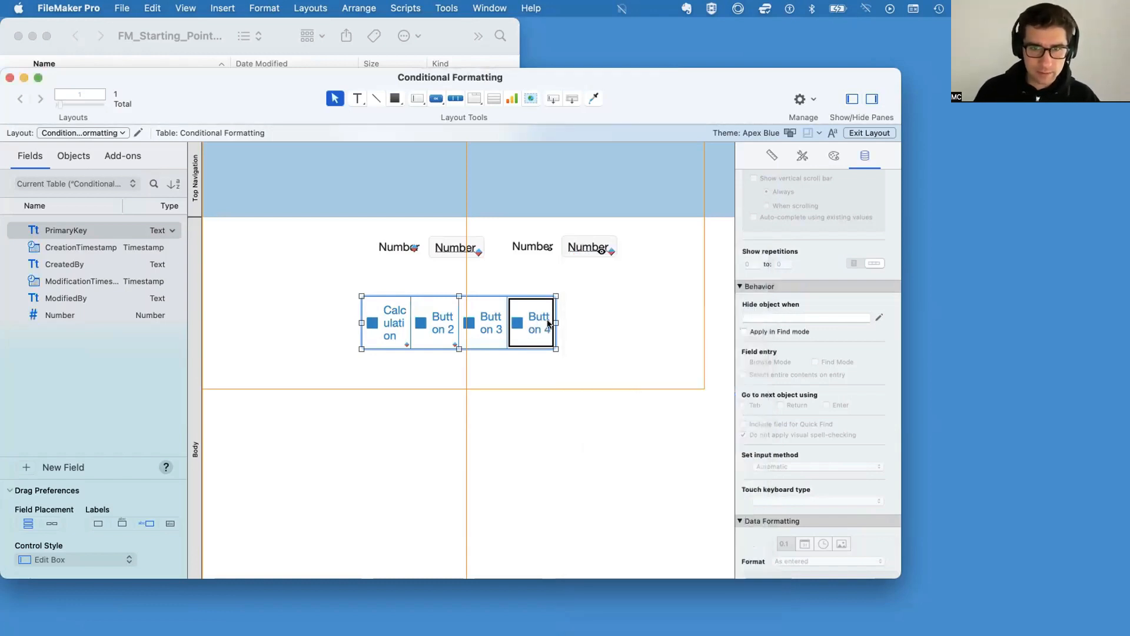
drag(555, 322, 672, 331)
key(super+b)
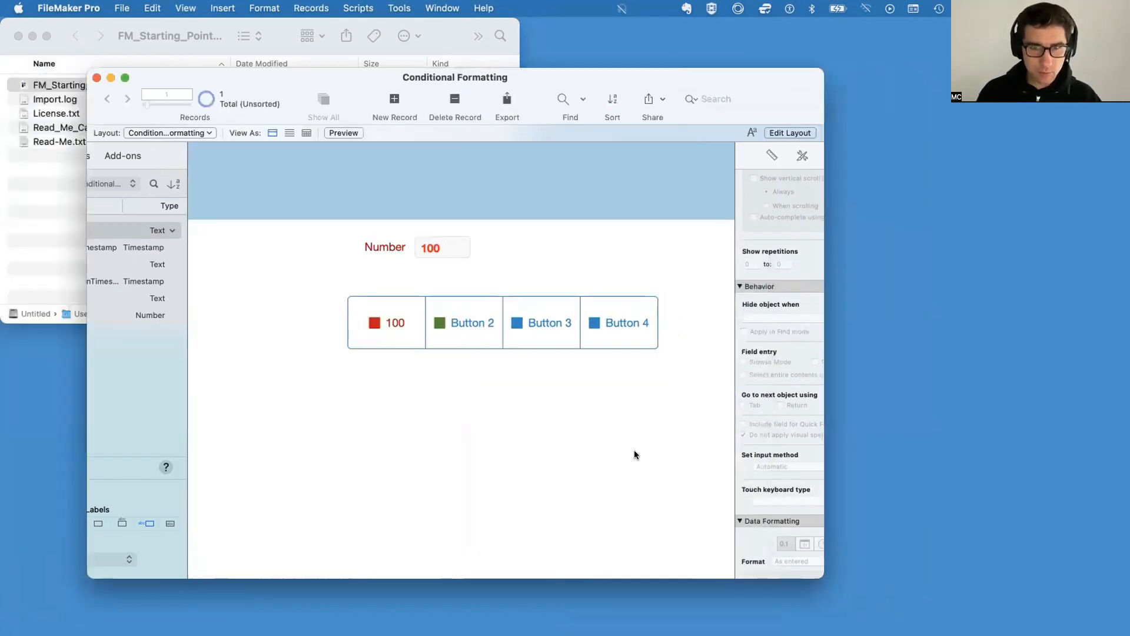
Give only the Button 3 segment of the button bar an always-true hide condition and view the layout in Browse mode
key(super+l)
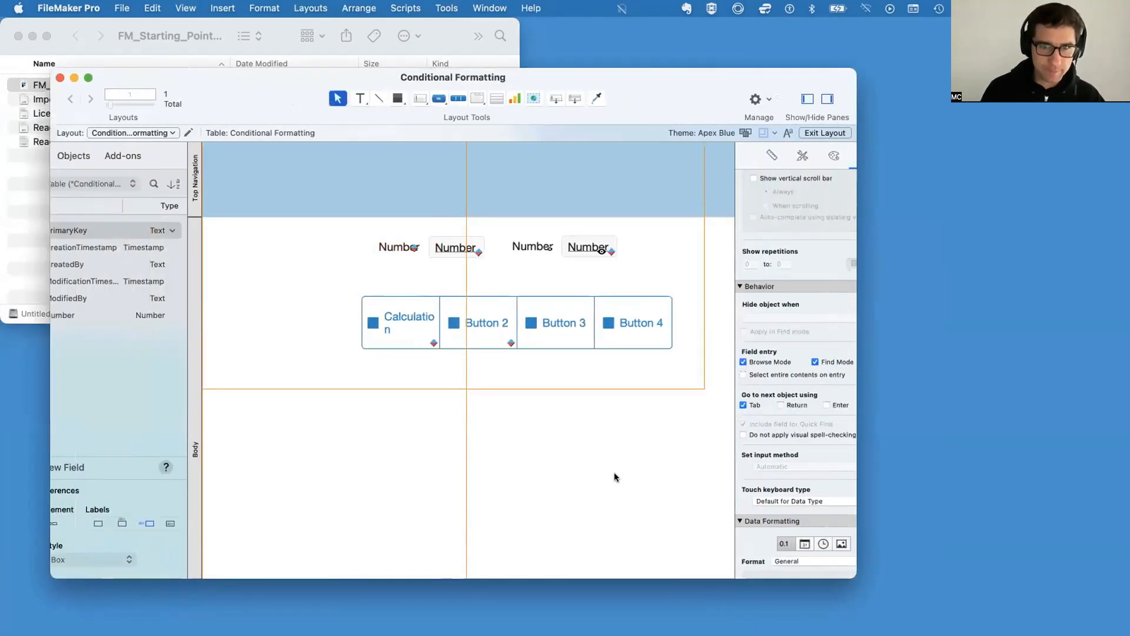
click(543, 322)
click(544, 323)
double_click(543, 320)
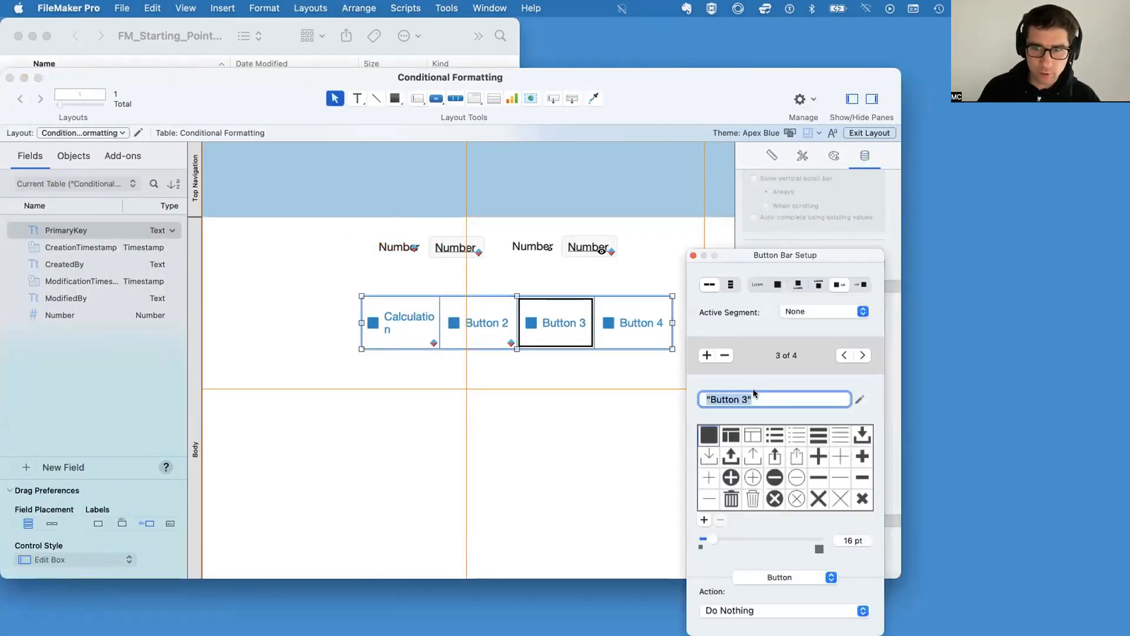
key(Escape)
click(774, 318)
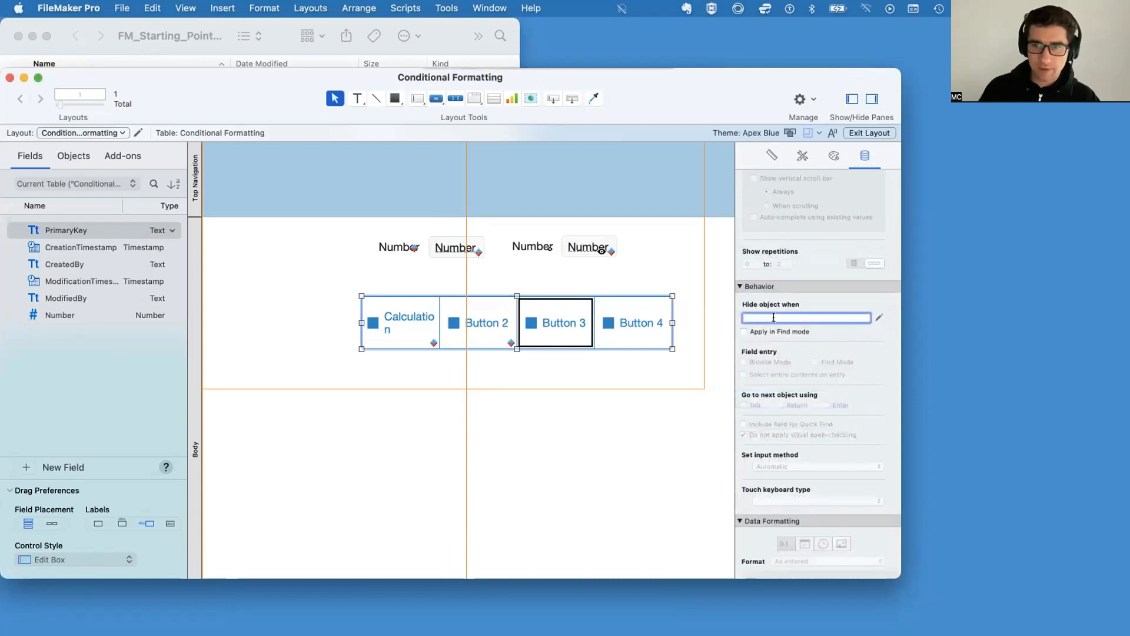
text(1rue)
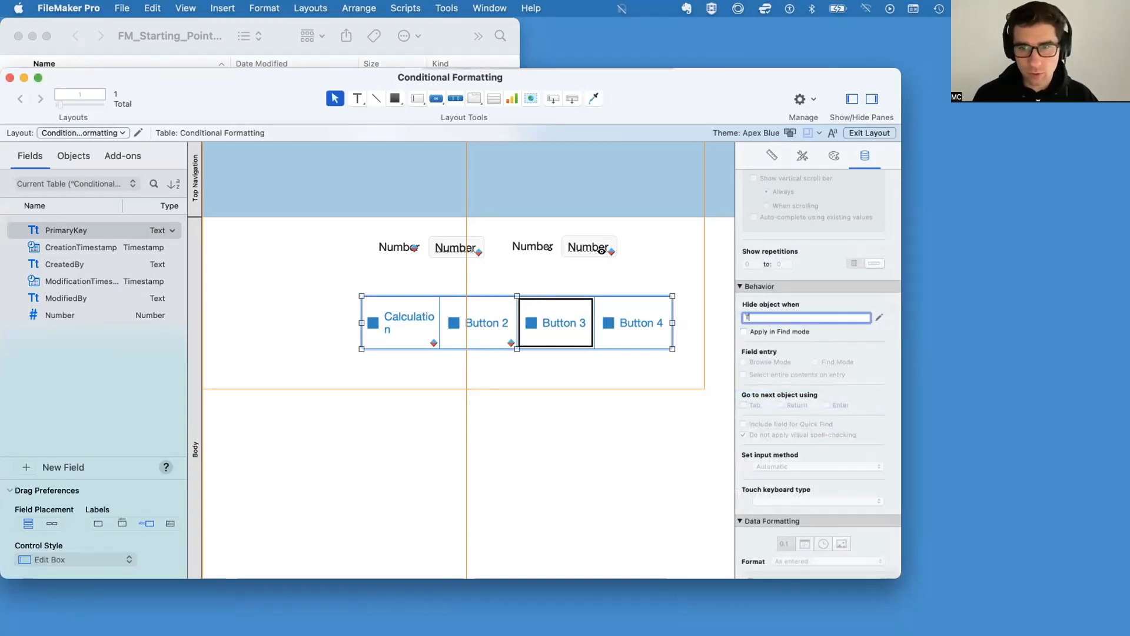
key(super+b)
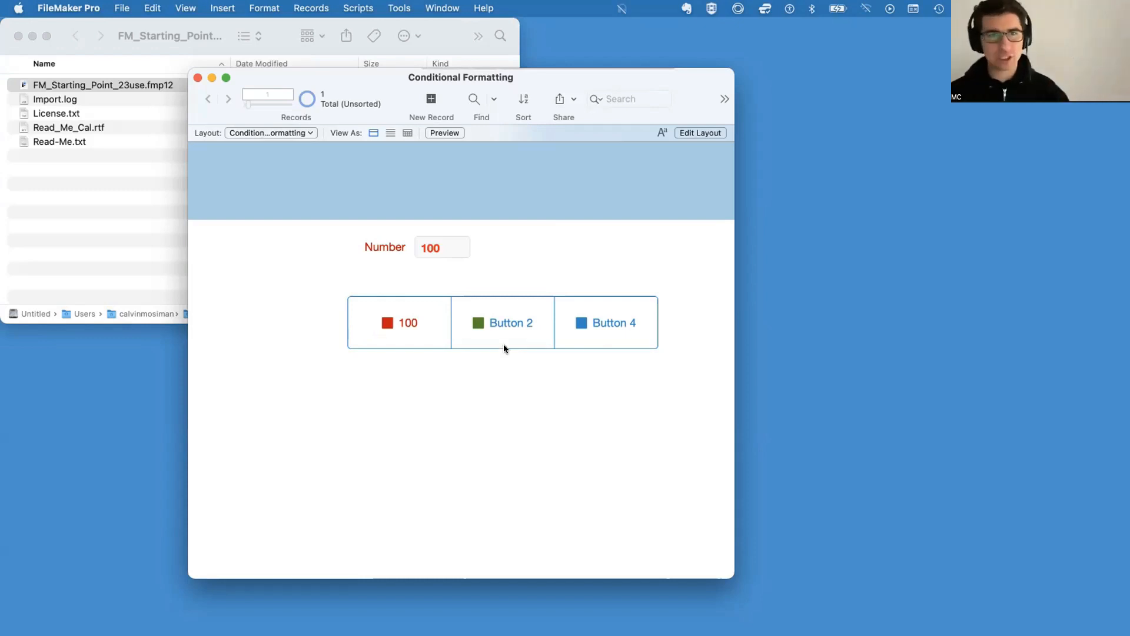
Back in Layout mode, draw a standalone button labelled Button 1 just below the button bar
key(super+l)
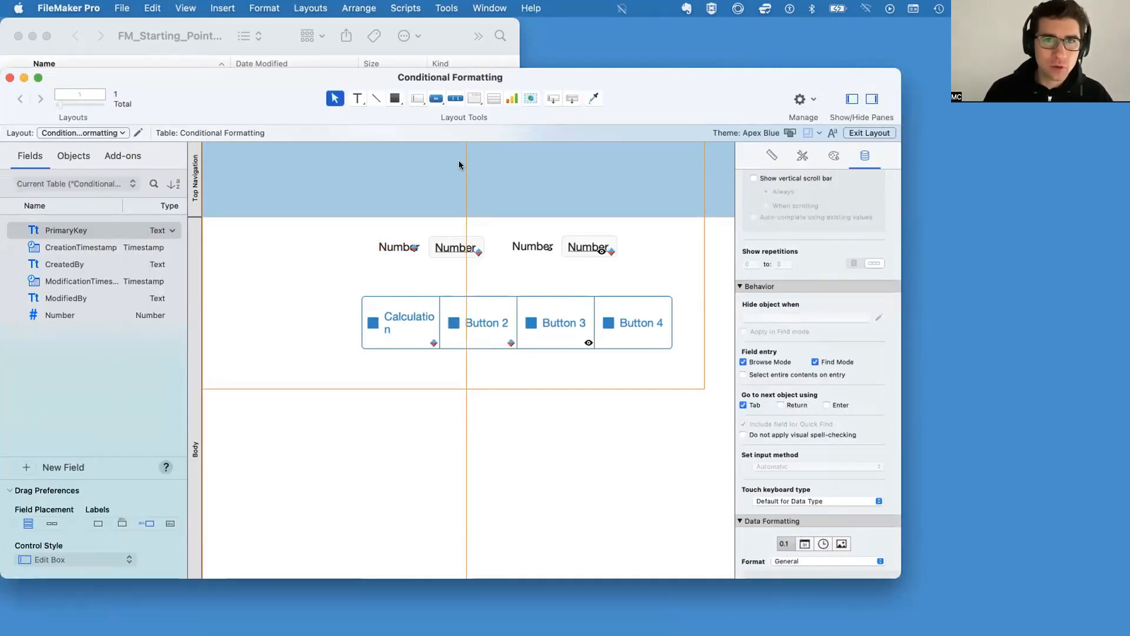
click(436, 98)
drag(374, 357, 441, 407)
text(Button 1)
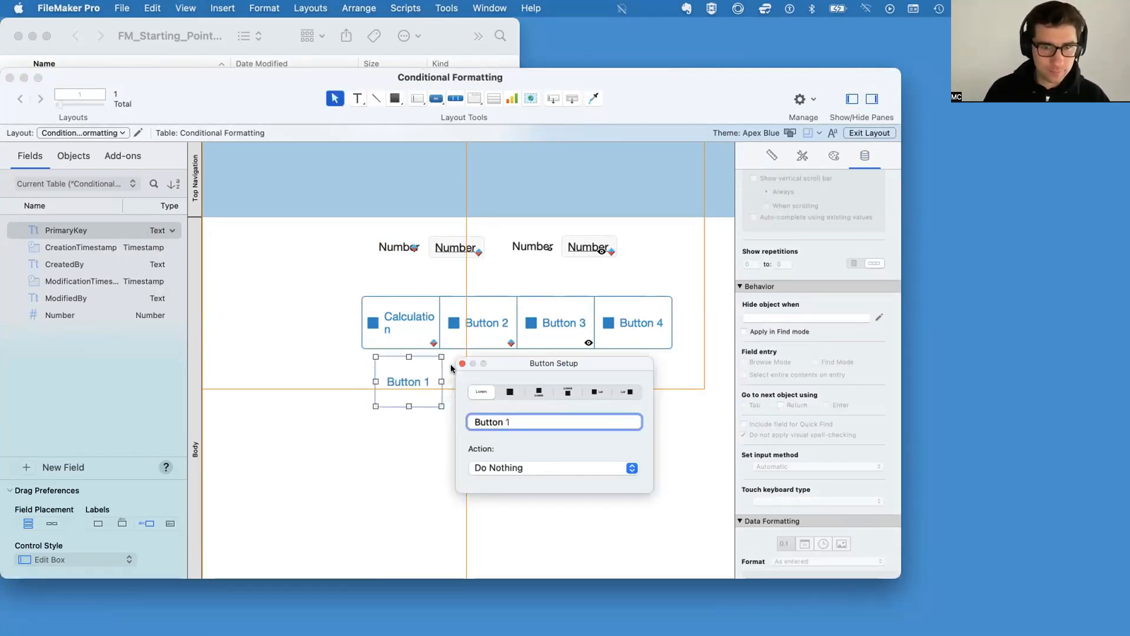
click(426, 390)
Duplicate the Button 1 button into an adjacent row of four buttons beneath the button bar
drag(415, 381, 477, 381)
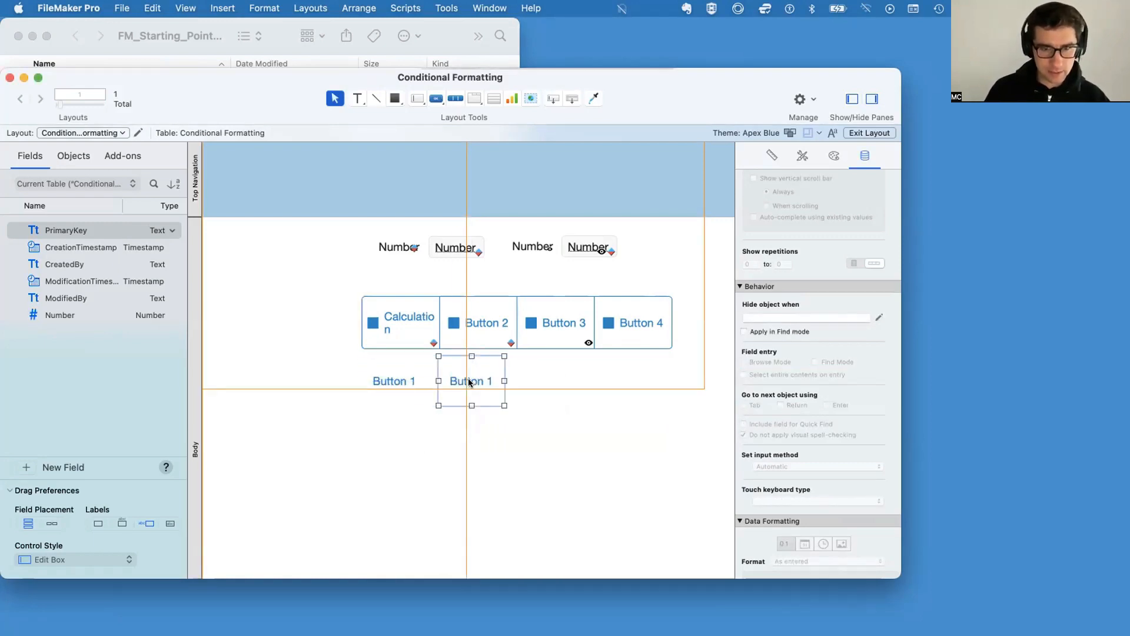
drag(469, 383, 603, 386)
drag(390, 384, 401, 382)
Set the hide condition of the third standalone button to 1 and view the layout in Browse mode
click(537, 383)
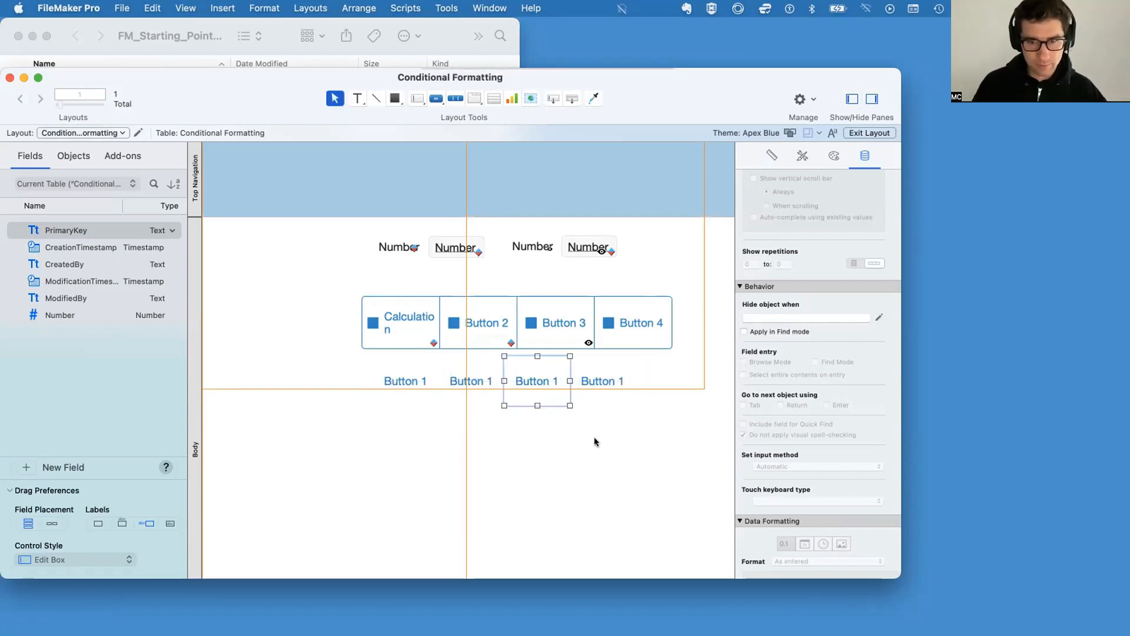
click(763, 318)
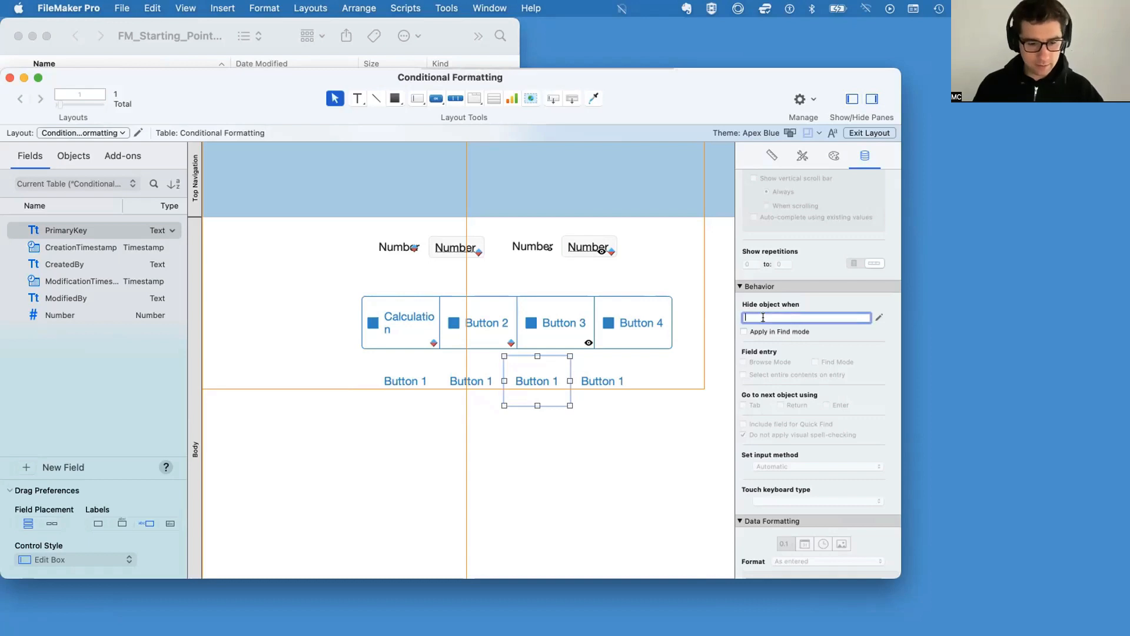
text(1)
key(super+b)
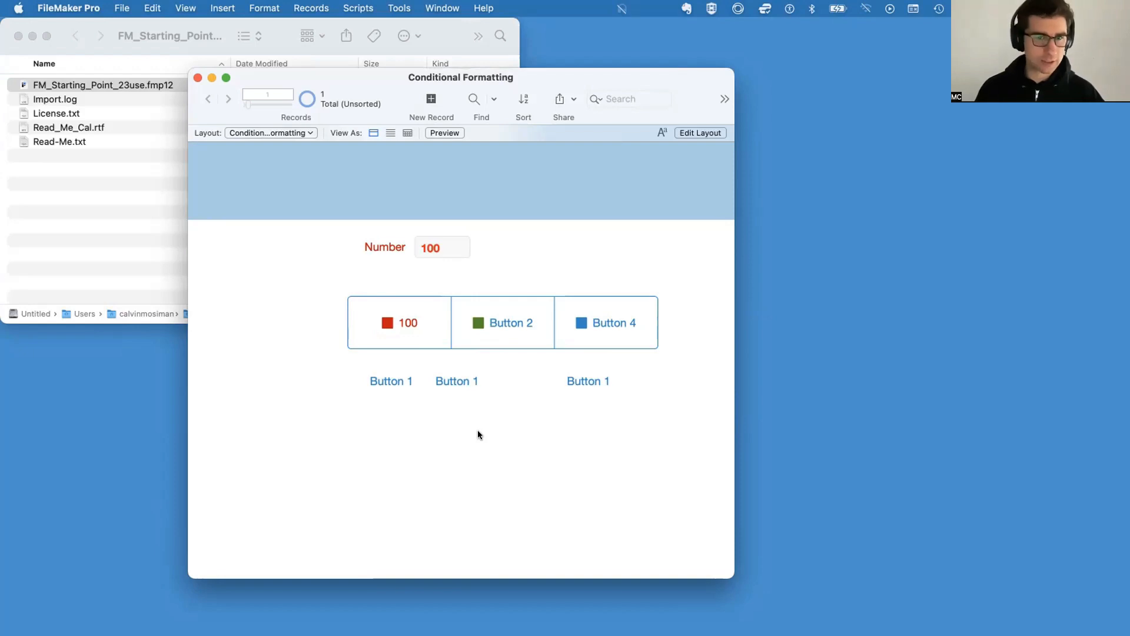
Resize the four standalone buttons together to match the button bar's width, and view the layout in Browse mode
key(super+l)
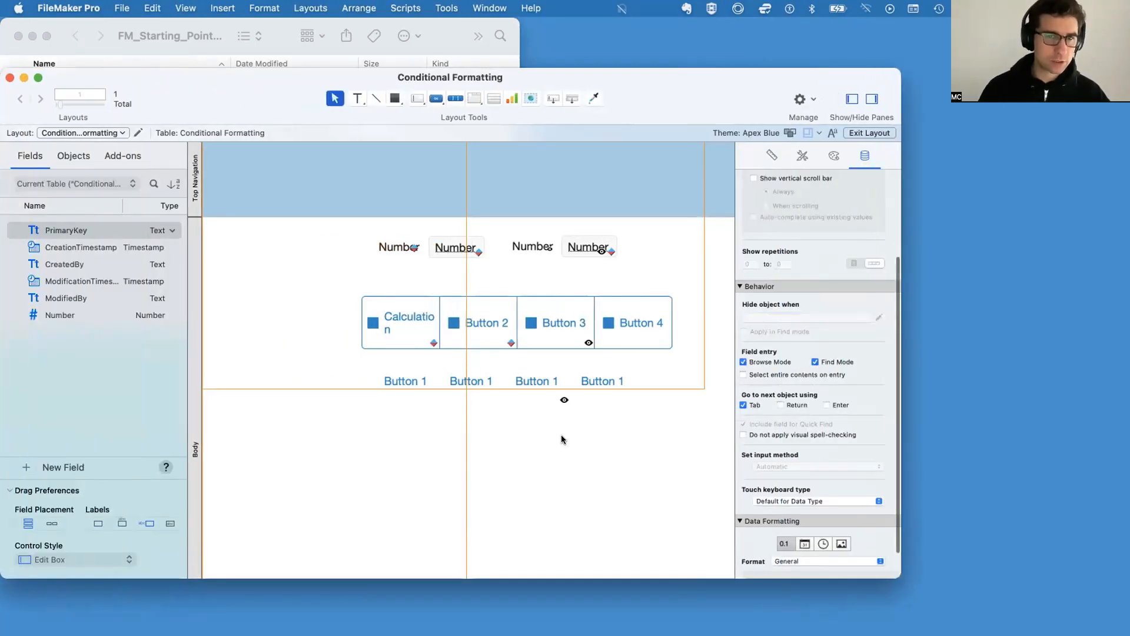
drag(626, 452, 398, 380)
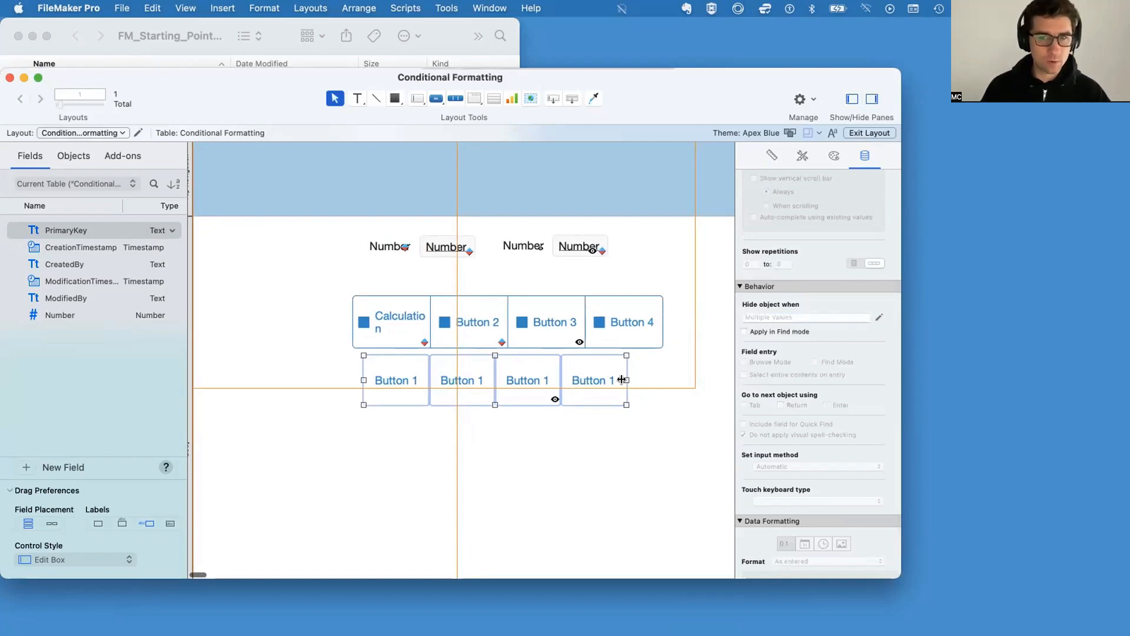
drag(626, 380, 651, 377)
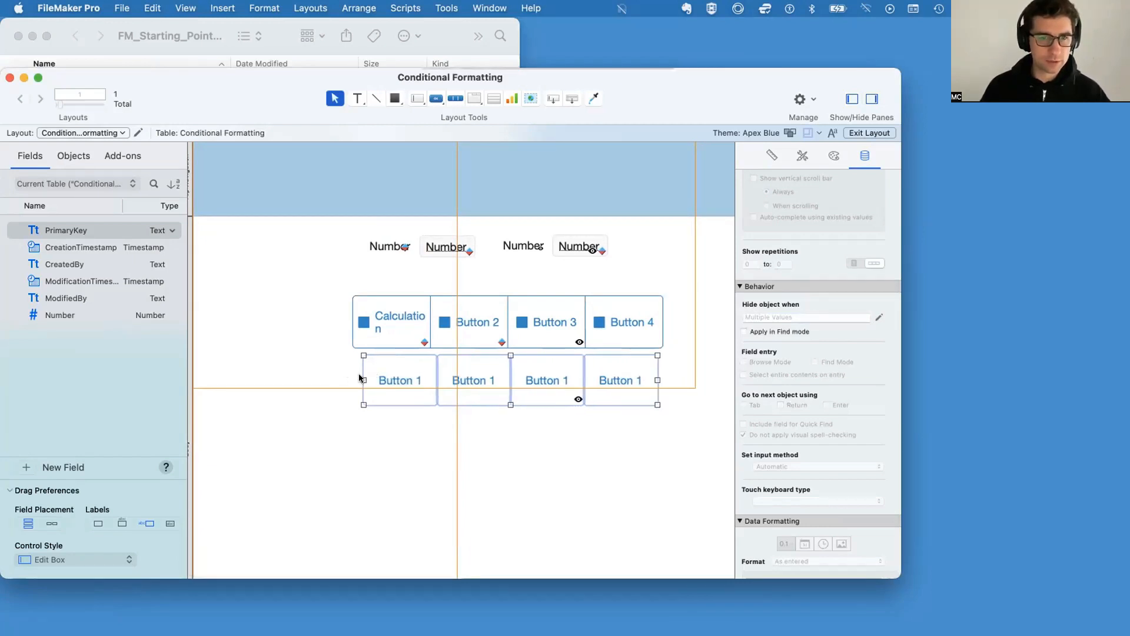
drag(358, 375, 348, 375)
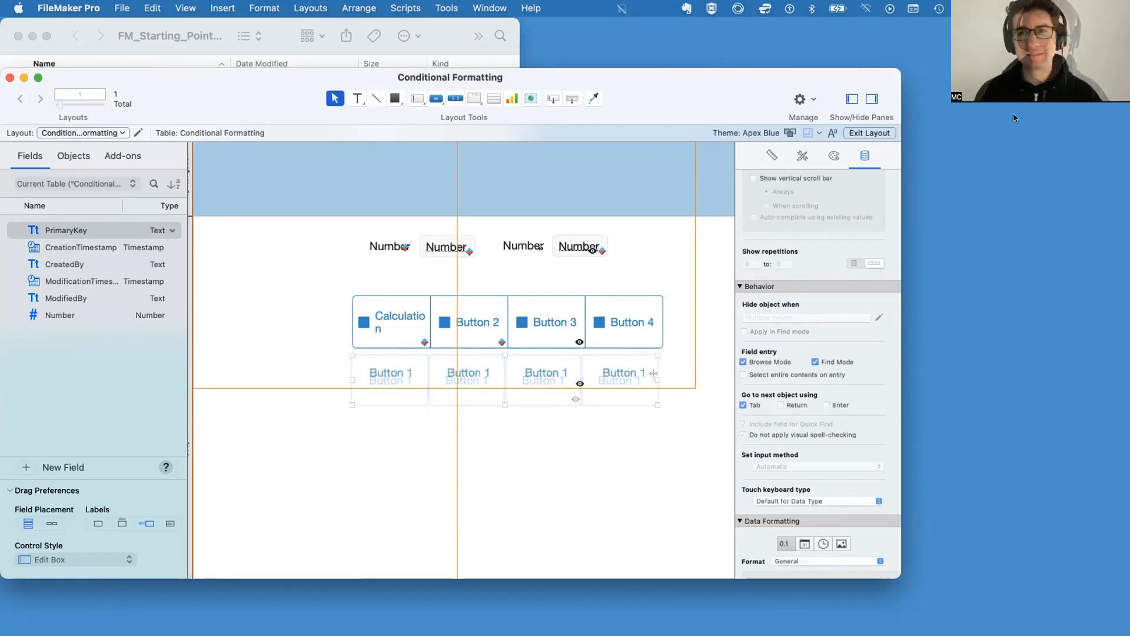
click(870, 133)
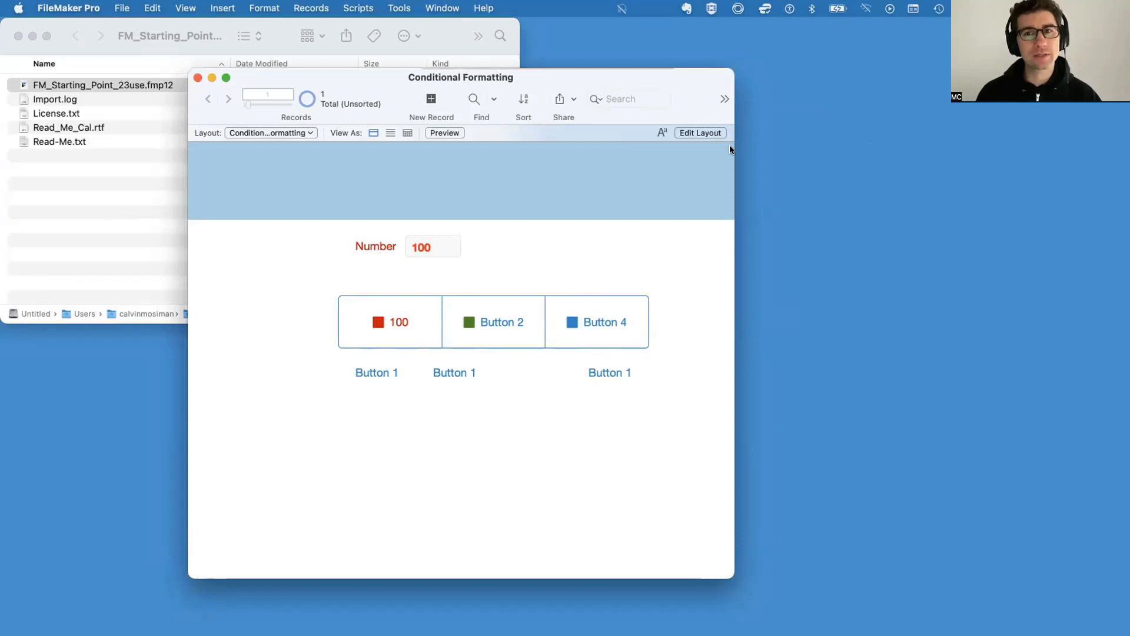
In Layout mode, move the button bar and the four standalone buttons up together, just beneath the Number fields
key(super+l)
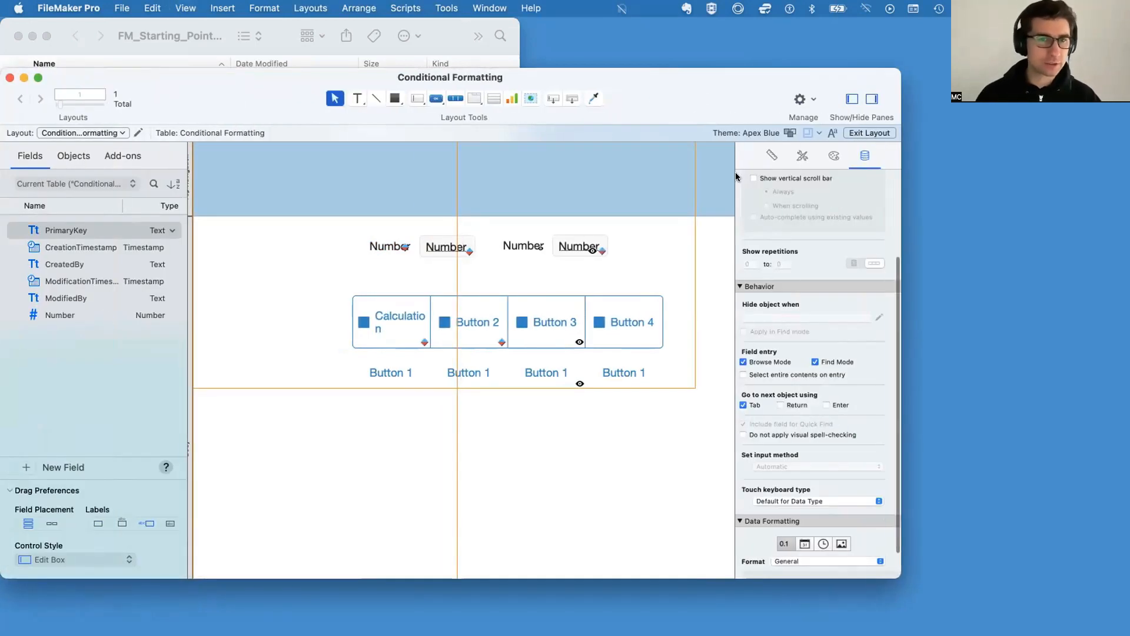
drag(640, 425, 354, 315)
drag(379, 326, 378, 295)
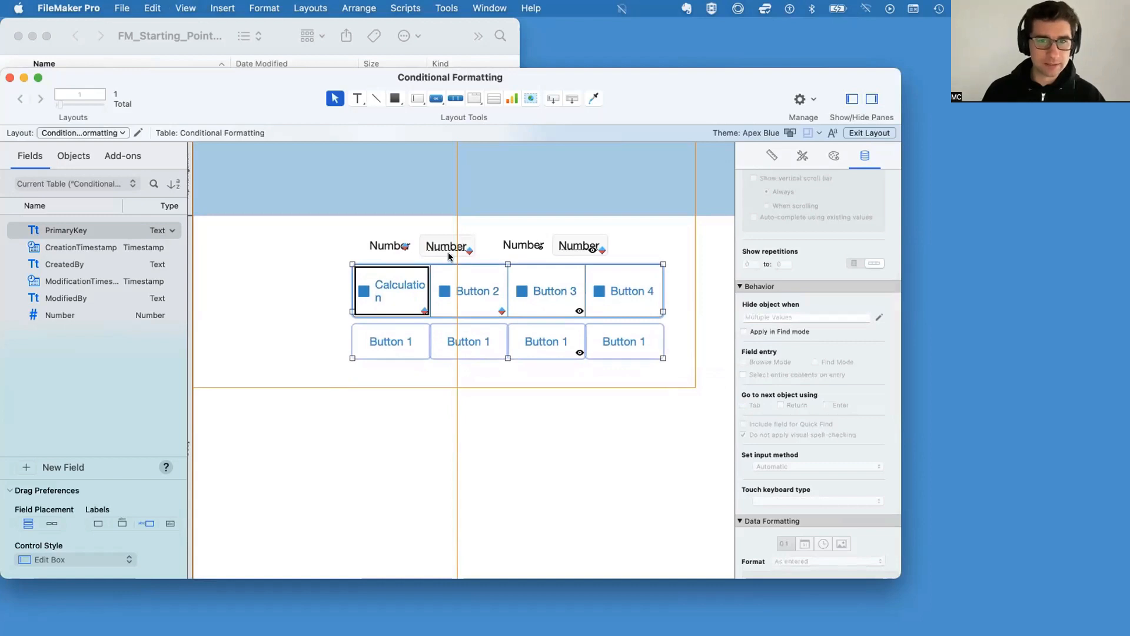
click(392, 244)
click(428, 246)
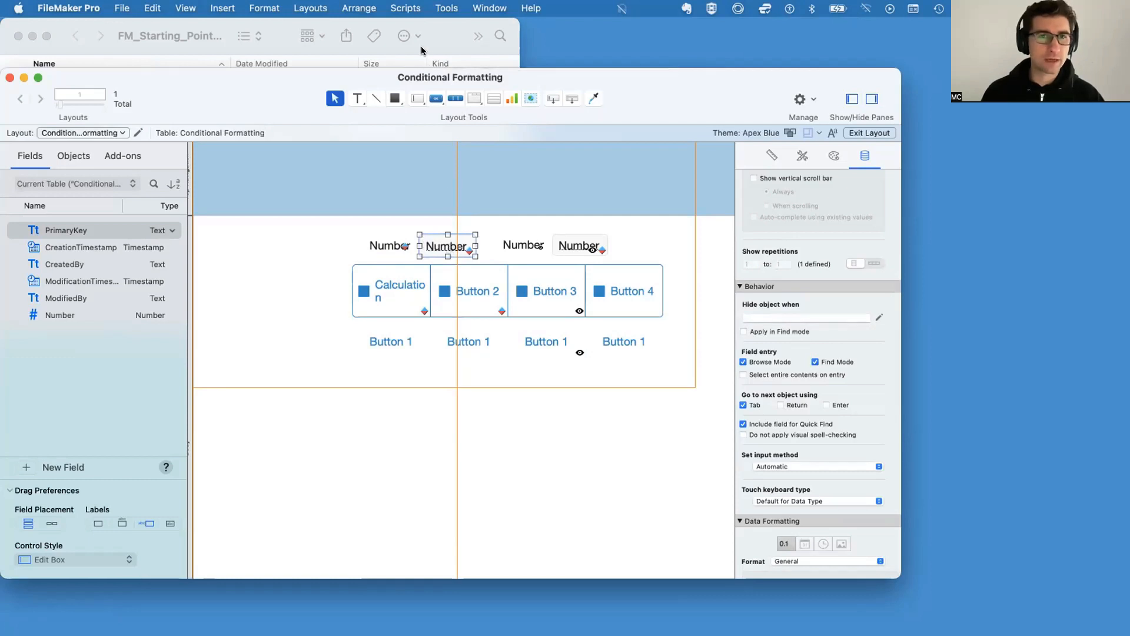
click(434, 98)
click(456, 99)
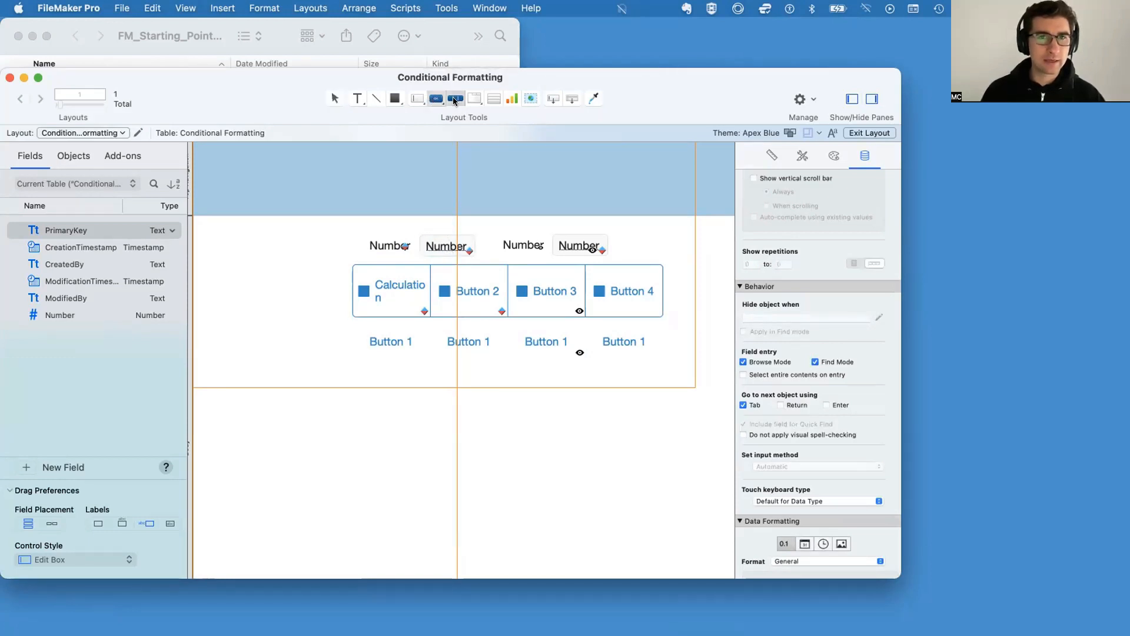
click(279, 179)
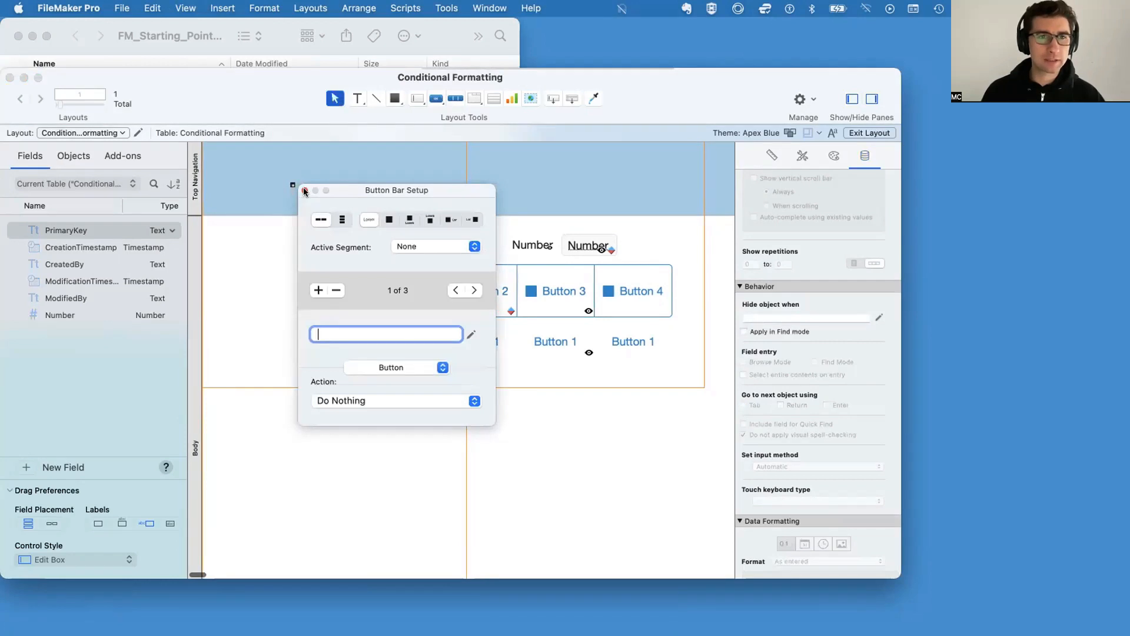
click(304, 190)
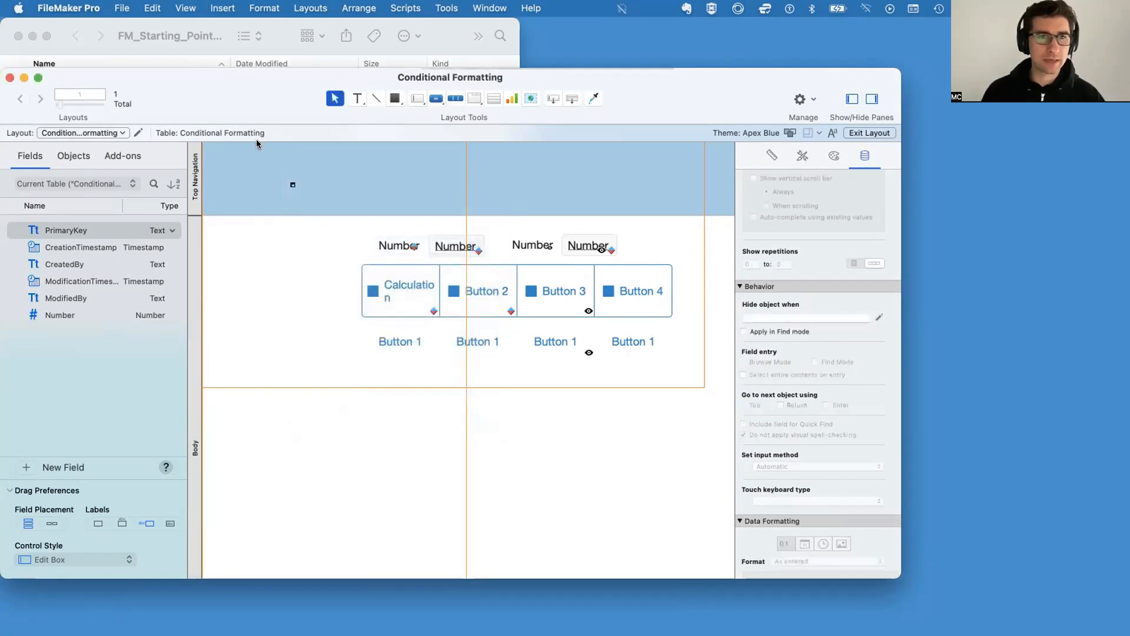
click(476, 100)
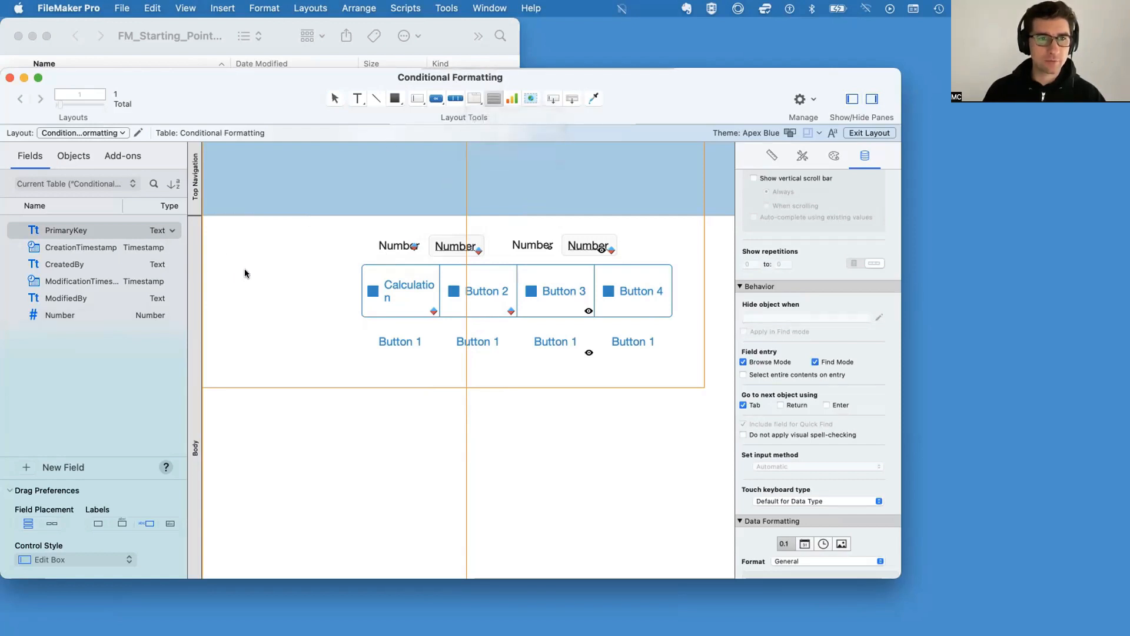
click(537, 141)
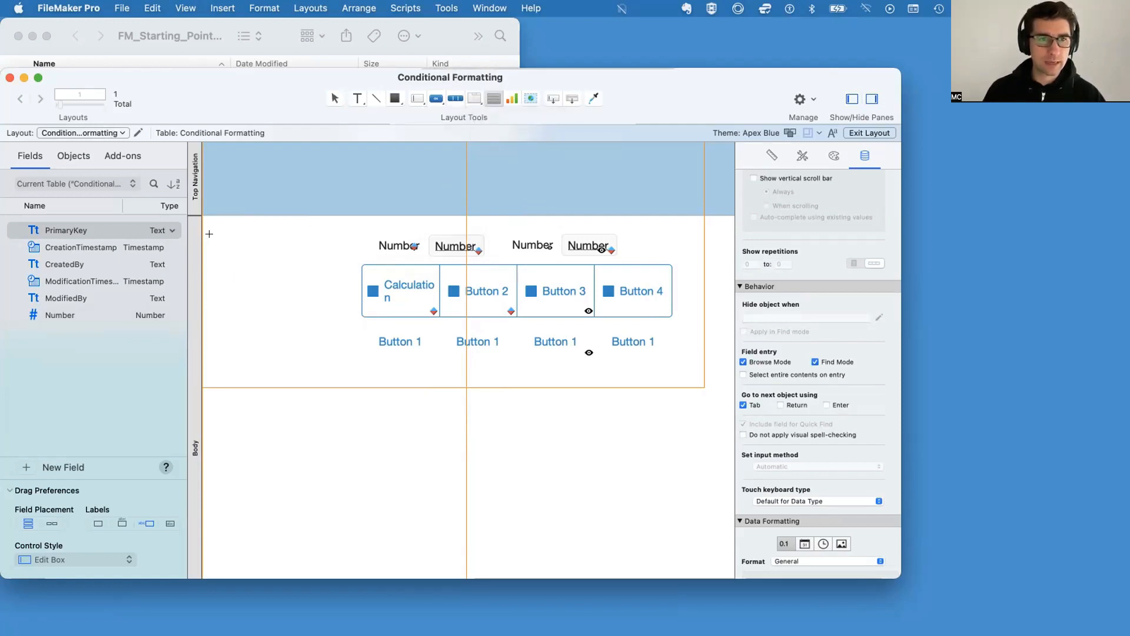
drag(209, 234, 330, 360)
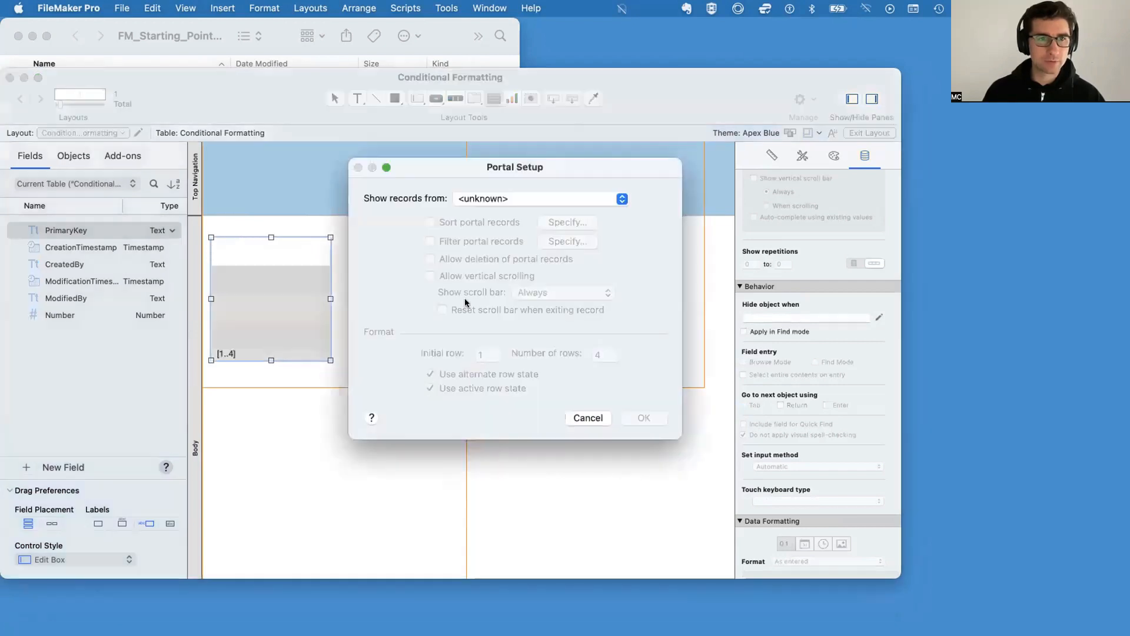
click(604, 422)
Draw a tab control beside the button bar with two tabs named Tab 1 and Tab 2
click(473, 99)
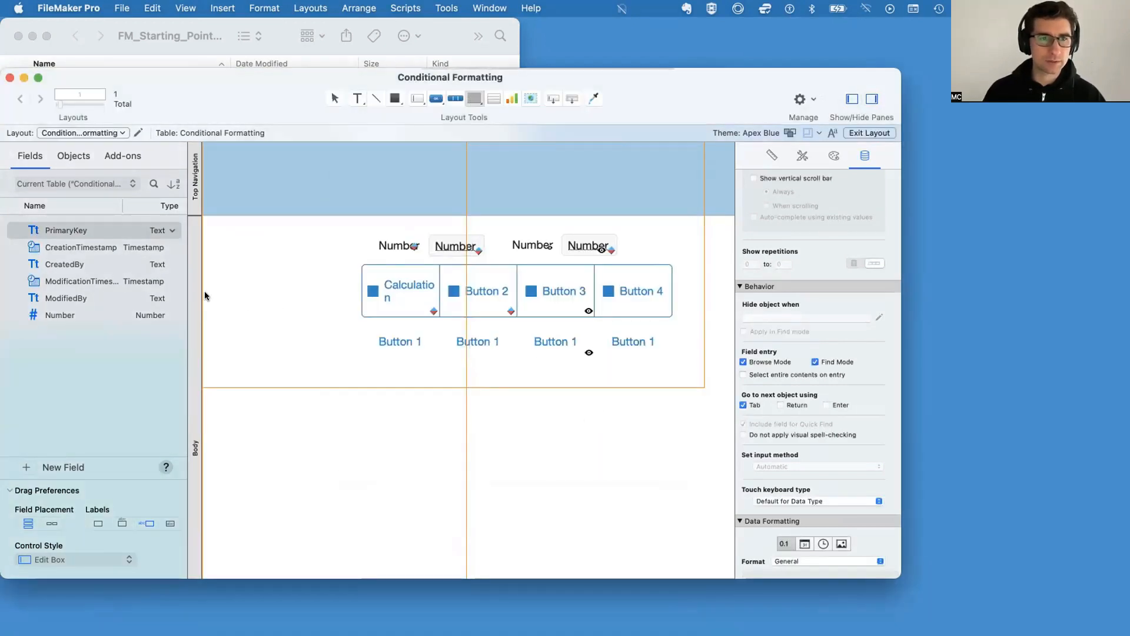
drag(211, 239, 328, 379)
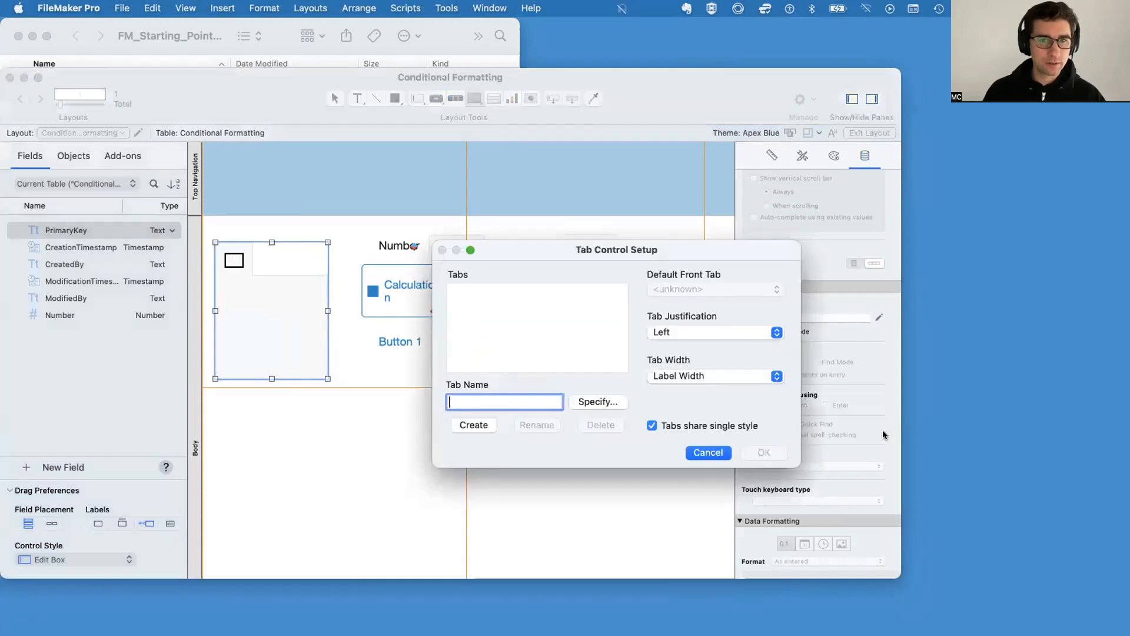
text(Tab 1)
key(Return)
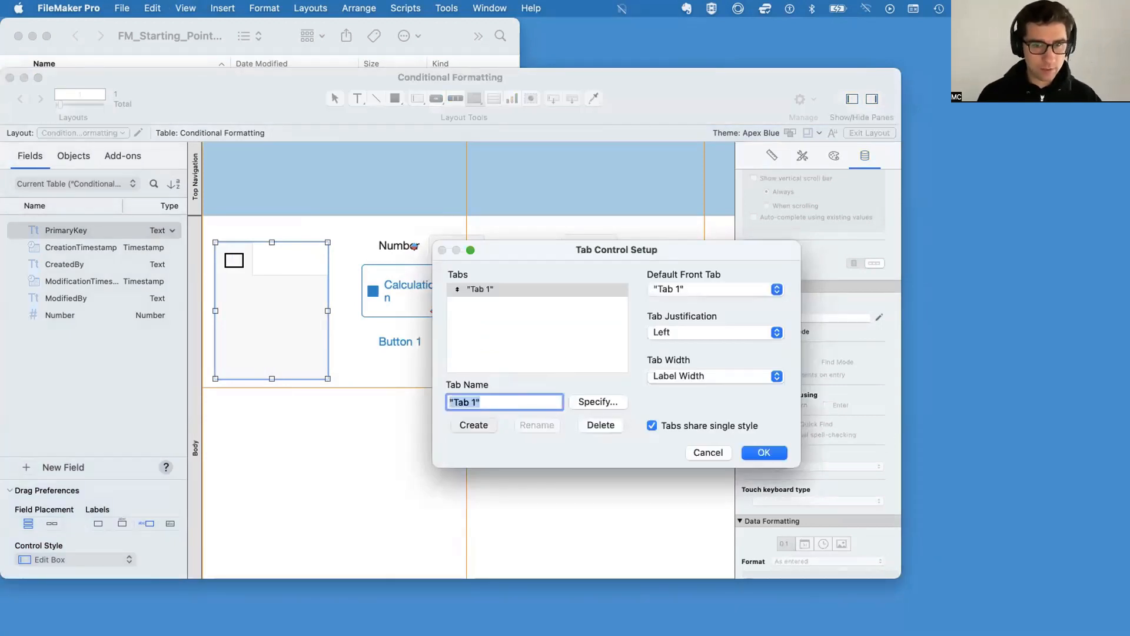
text(Ta)
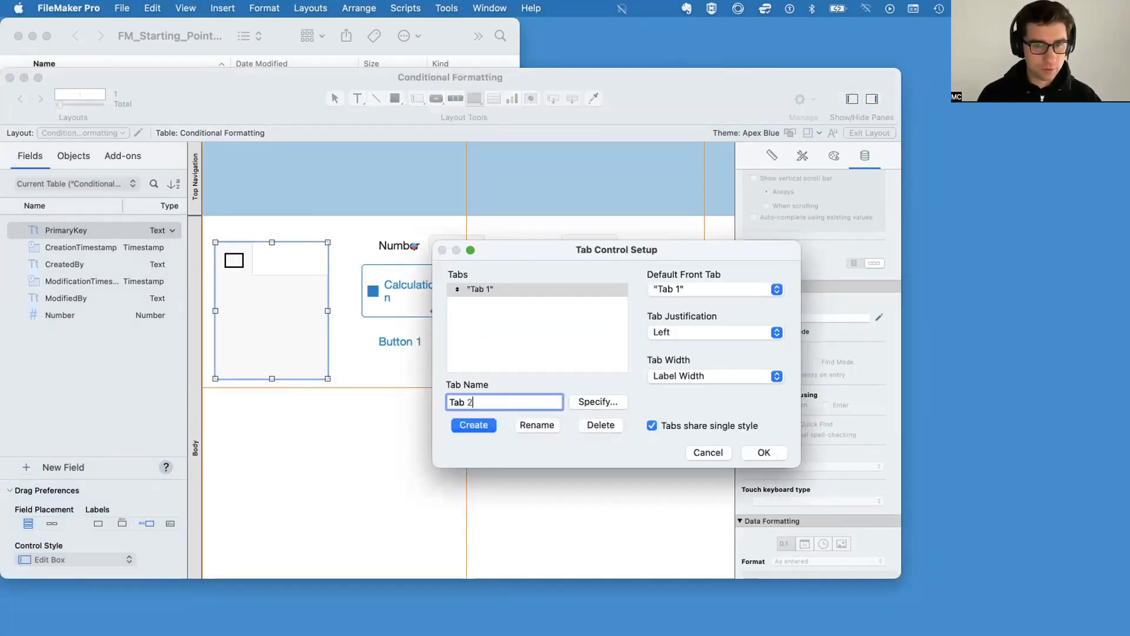
key(Return)
click(760, 452)
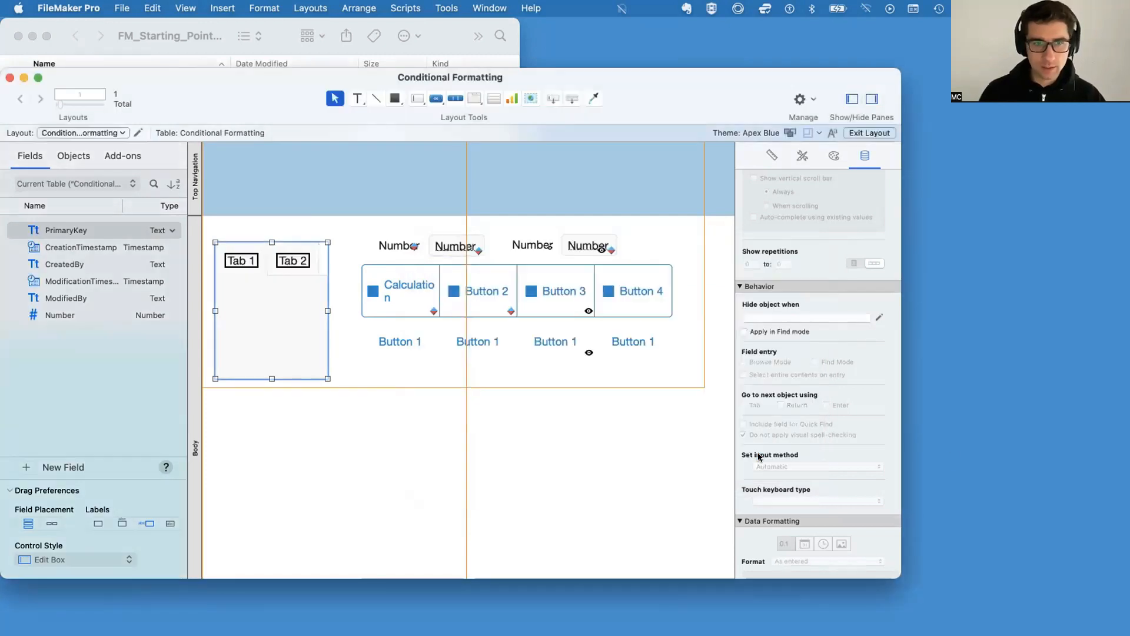
Enlarge the tab control to fill the space beside the buttons and set its tab justification to Full
drag(328, 379, 346, 385)
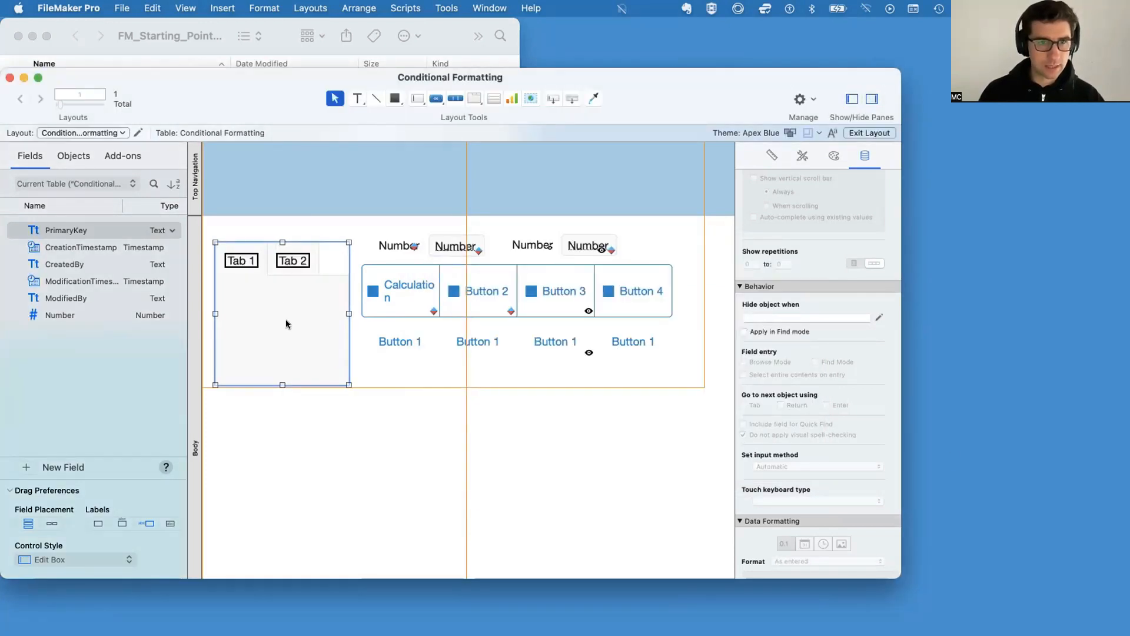
drag(285, 321, 287, 321)
double_click(307, 312)
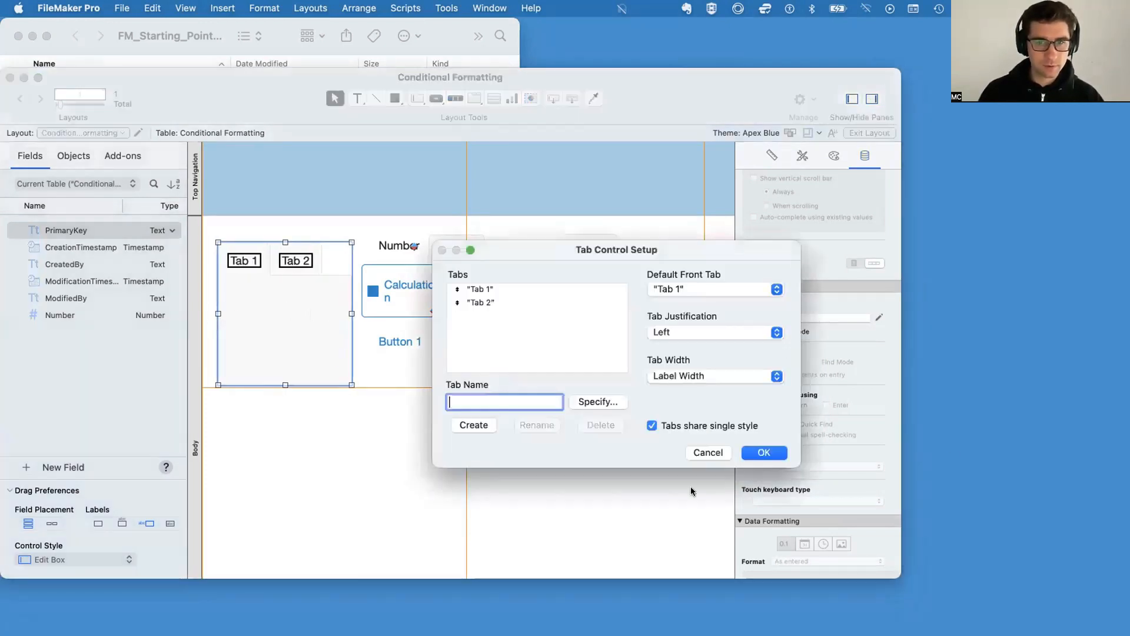
click(683, 331)
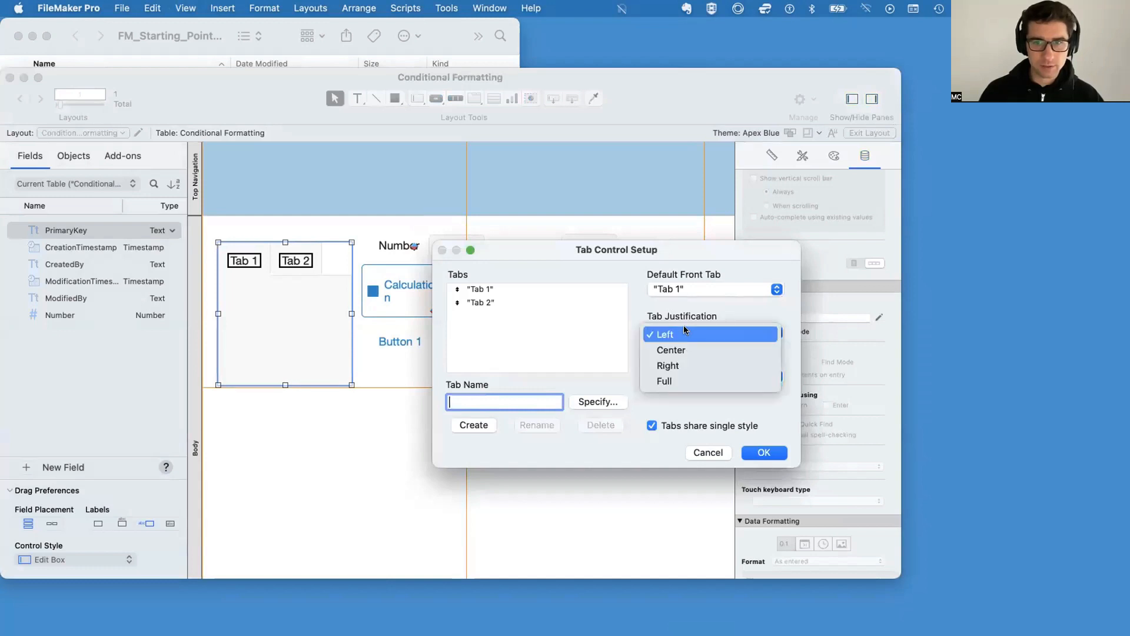
click(683, 381)
click(765, 452)
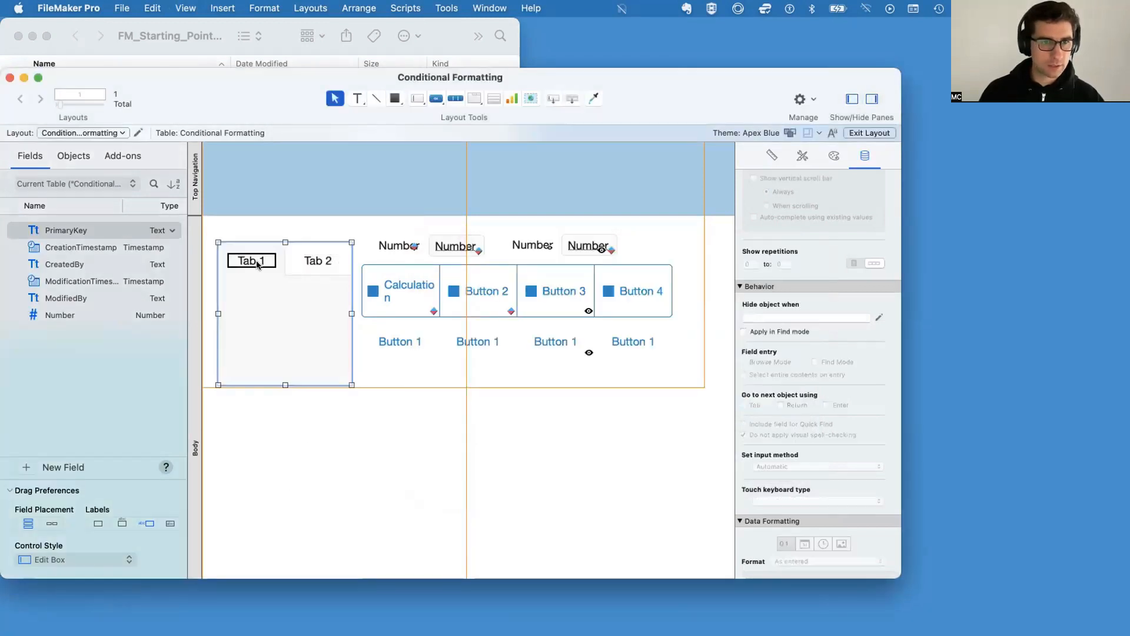
double_click(259, 261)
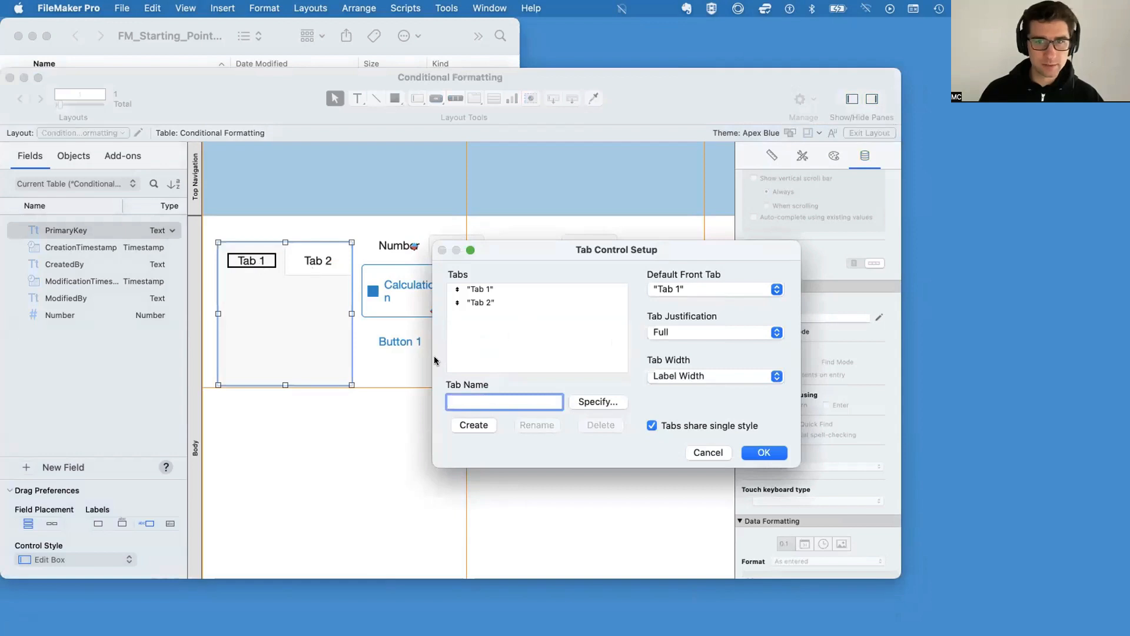
click(710, 454)
Add a conditional formatting rule to Tab 1 with the Formula is condition type
right_click(291, 325)
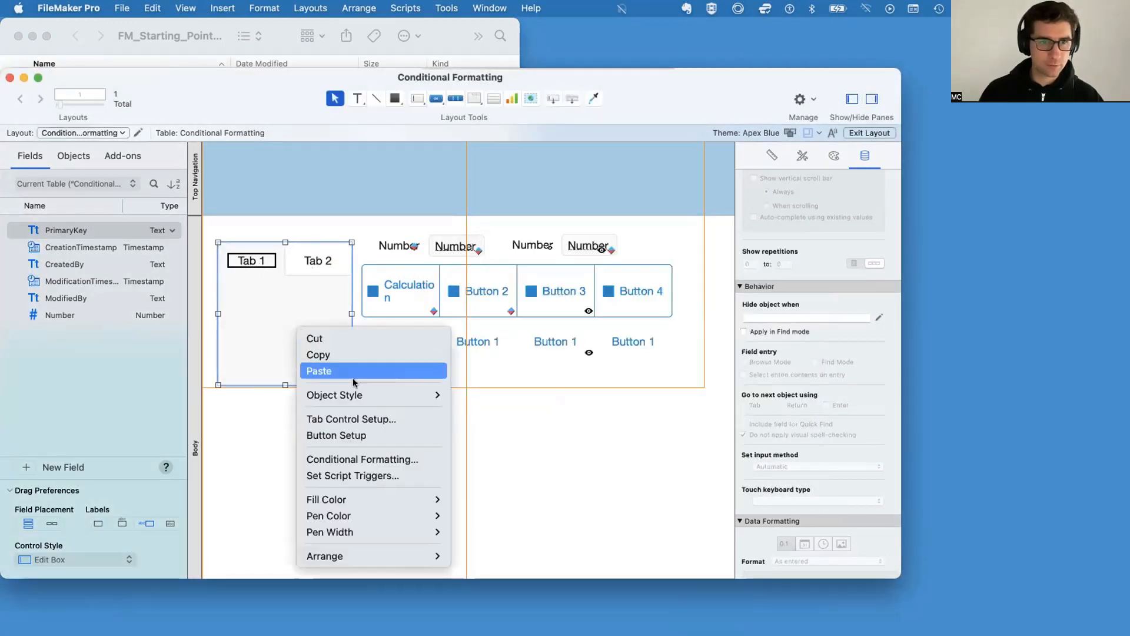
click(357, 460)
click(754, 341)
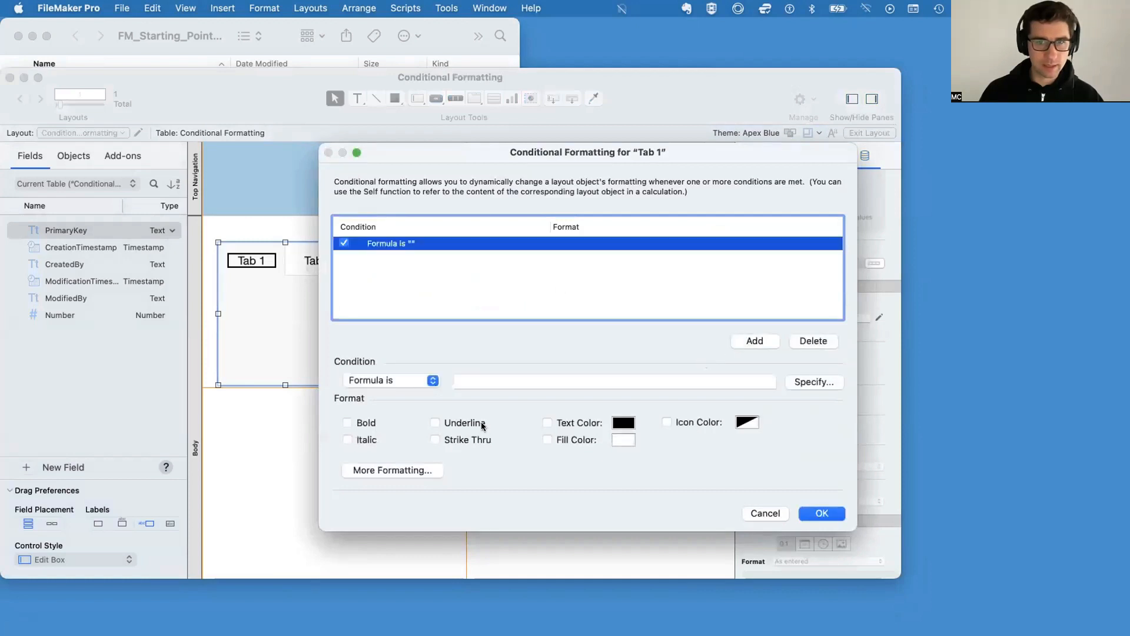
click(422, 381)
click(412, 377)
click(511, 378)
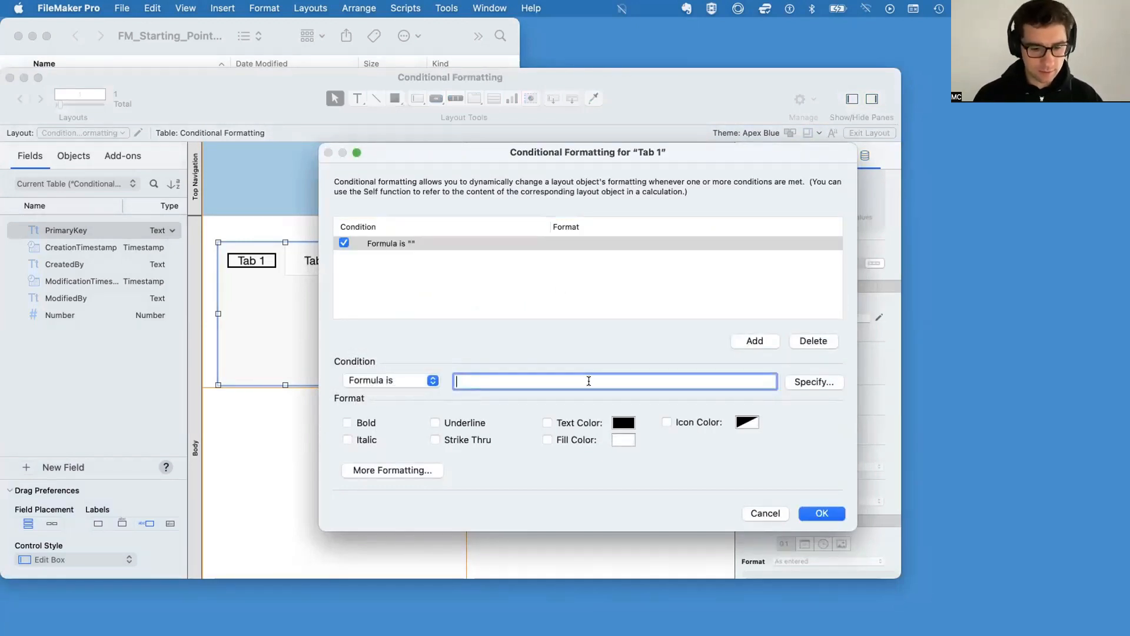
text(Sta)
key(BackSpace)
key(BackSpace)
key(BackSpace)
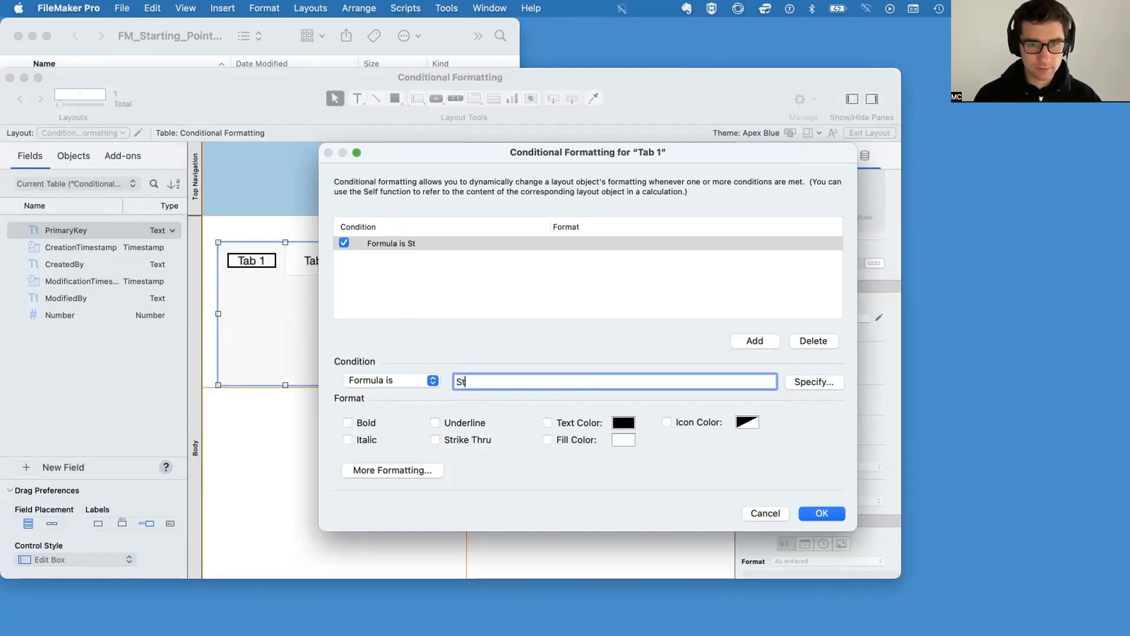
Specify the Tab 1 rule's formula as Conditional Formatting::Number ≥ 50
click(830, 386)
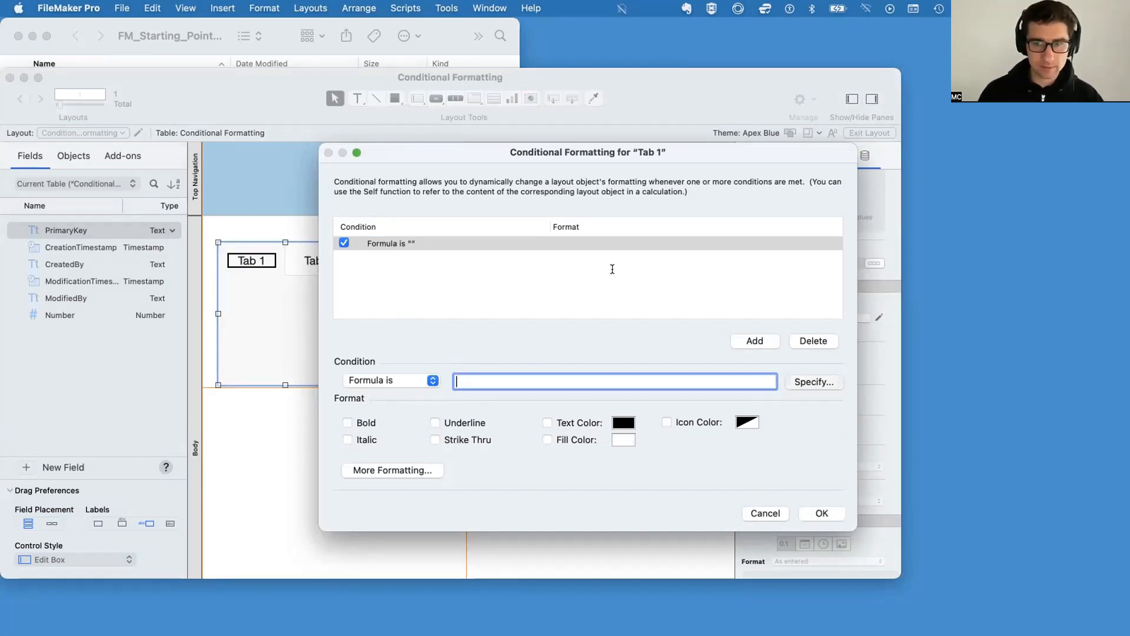
click(242, 470)
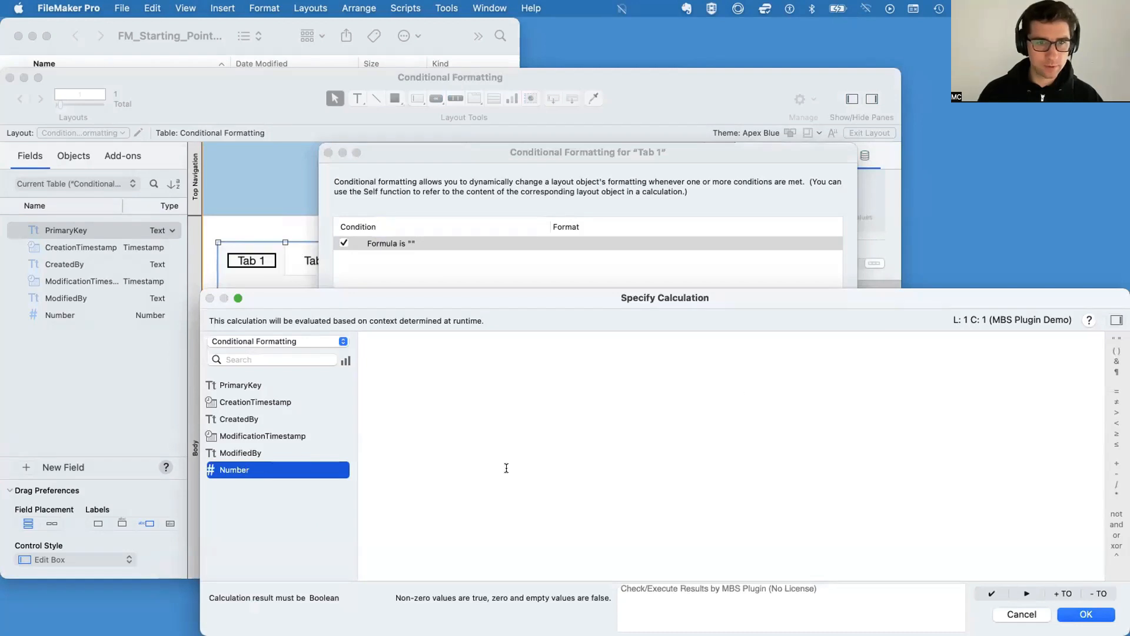
double_click(225, 472)
text(>)
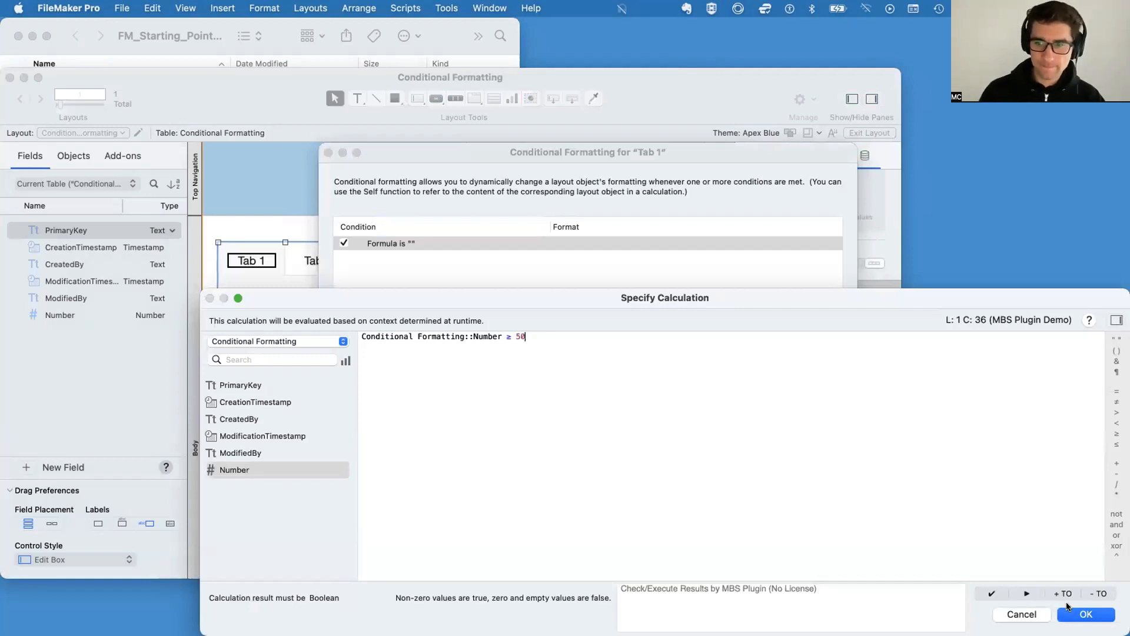
click(1080, 613)
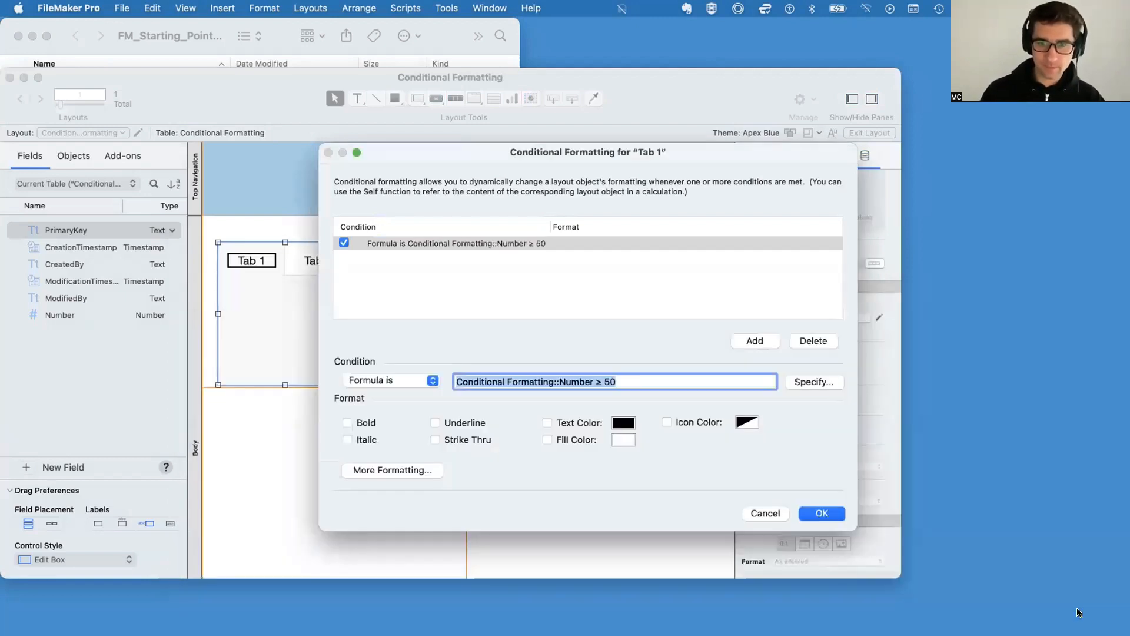
Set the Tab 1 rule's text color to dark blue and apply the conditional formatting
click(622, 438)
click(581, 543)
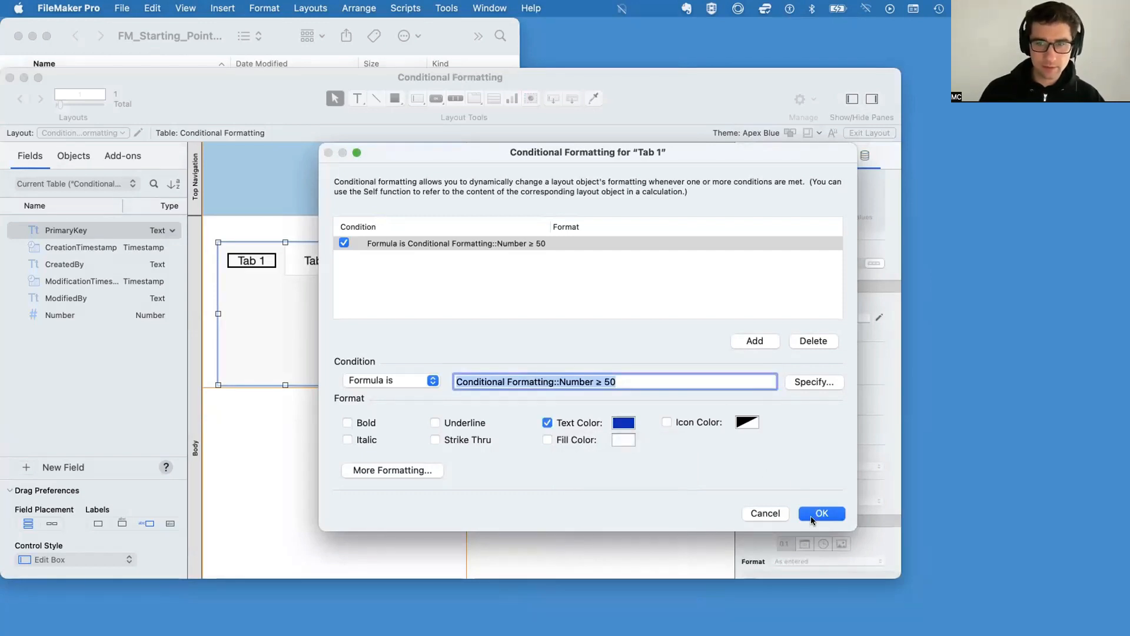
click(820, 514)
Add a conditional formatting rule to Tab 2 with the formula Conditional Formatting::Number ≥ 75
click(318, 262)
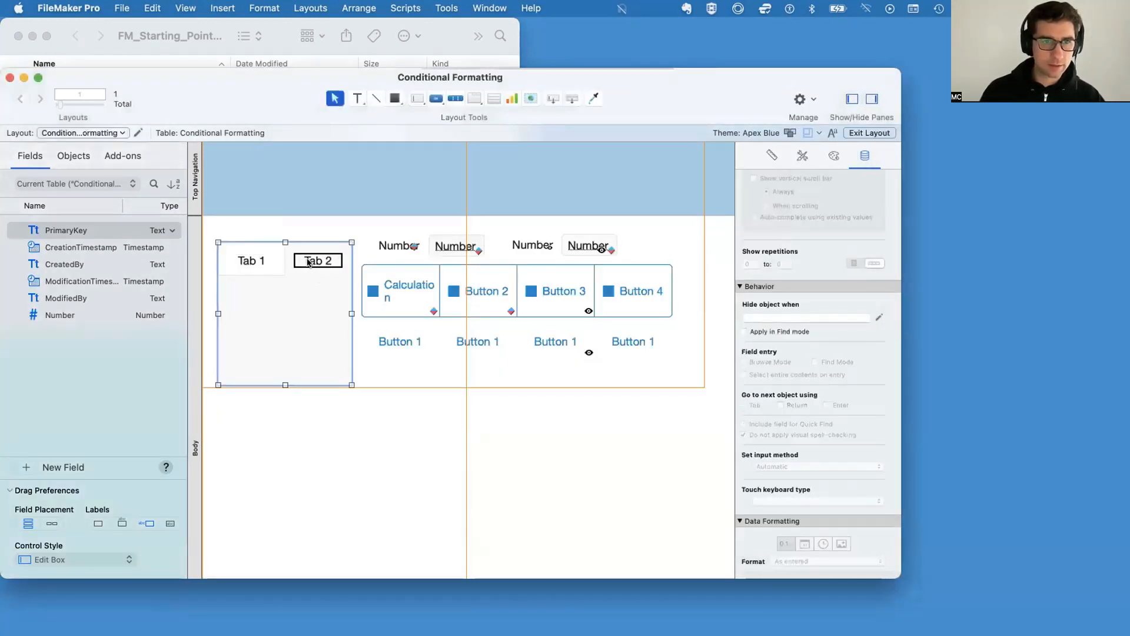
right_click(312, 262)
click(404, 391)
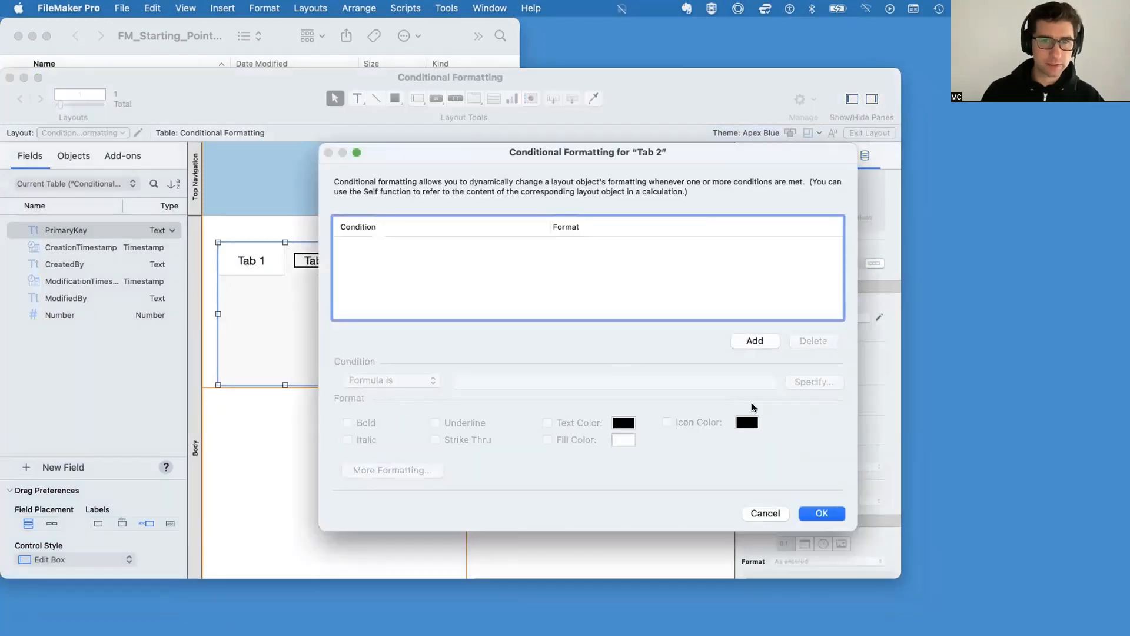
click(754, 339)
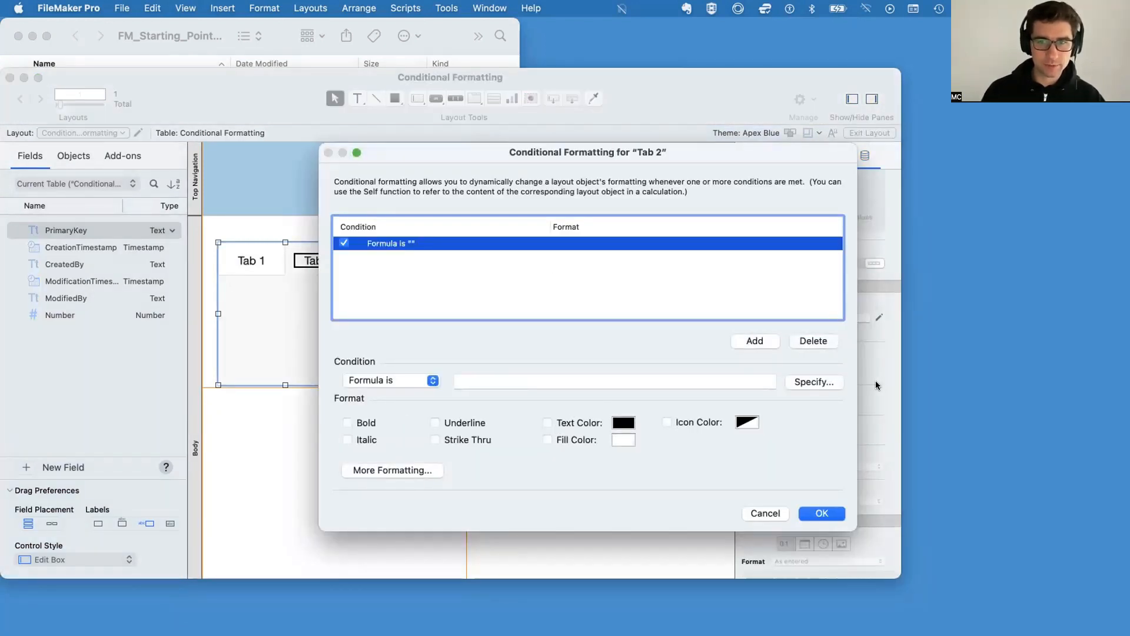
click(824, 381)
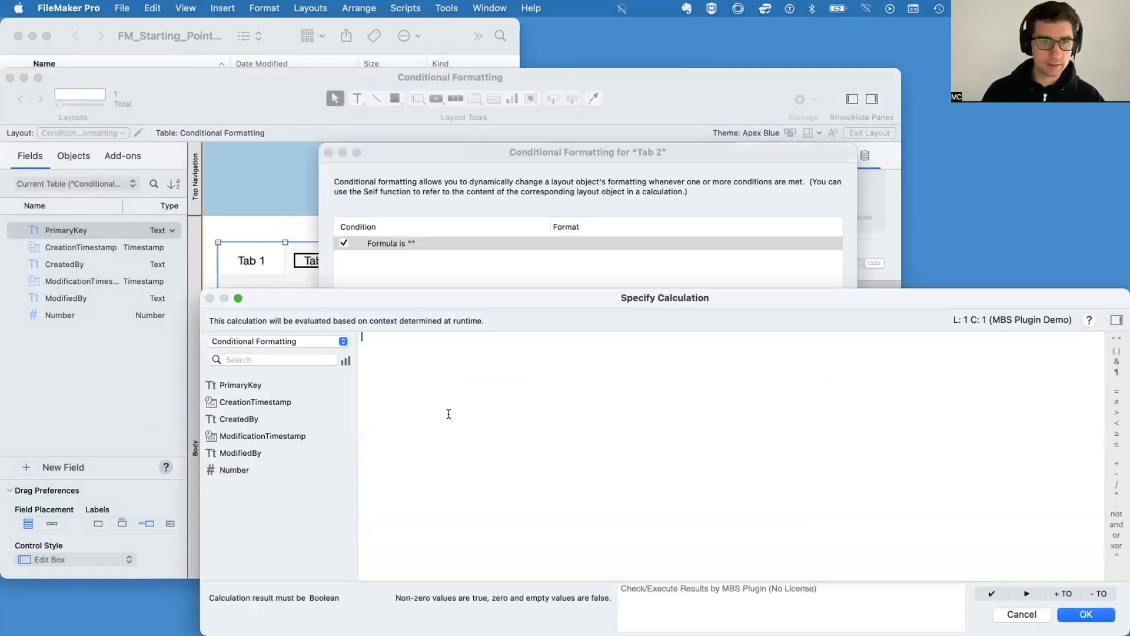
double_click(236, 470)
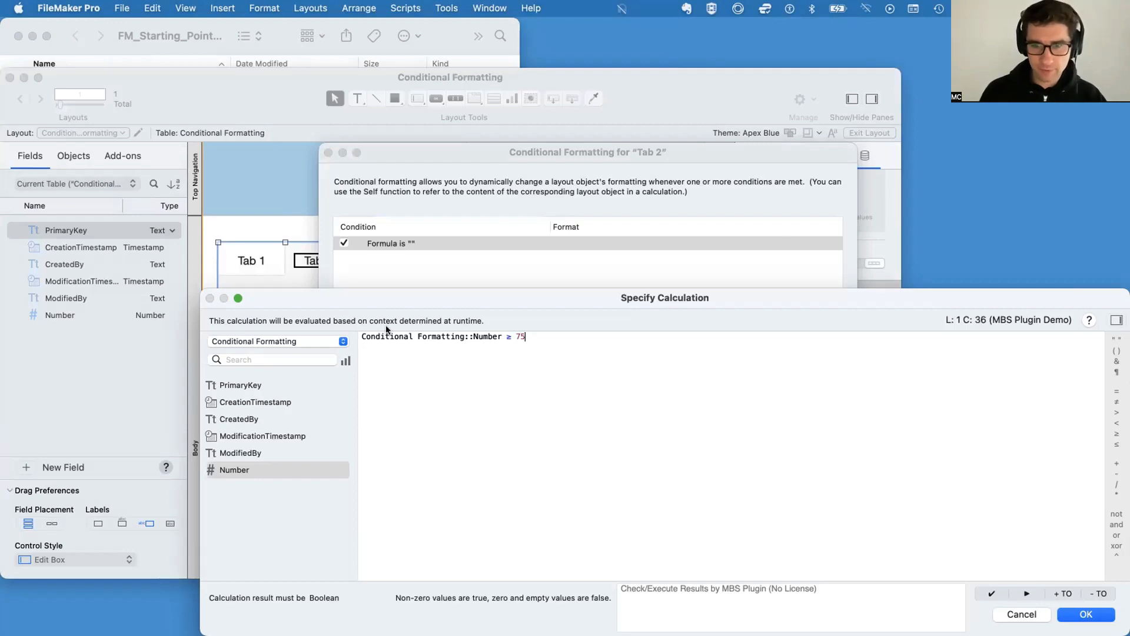
click(1074, 615)
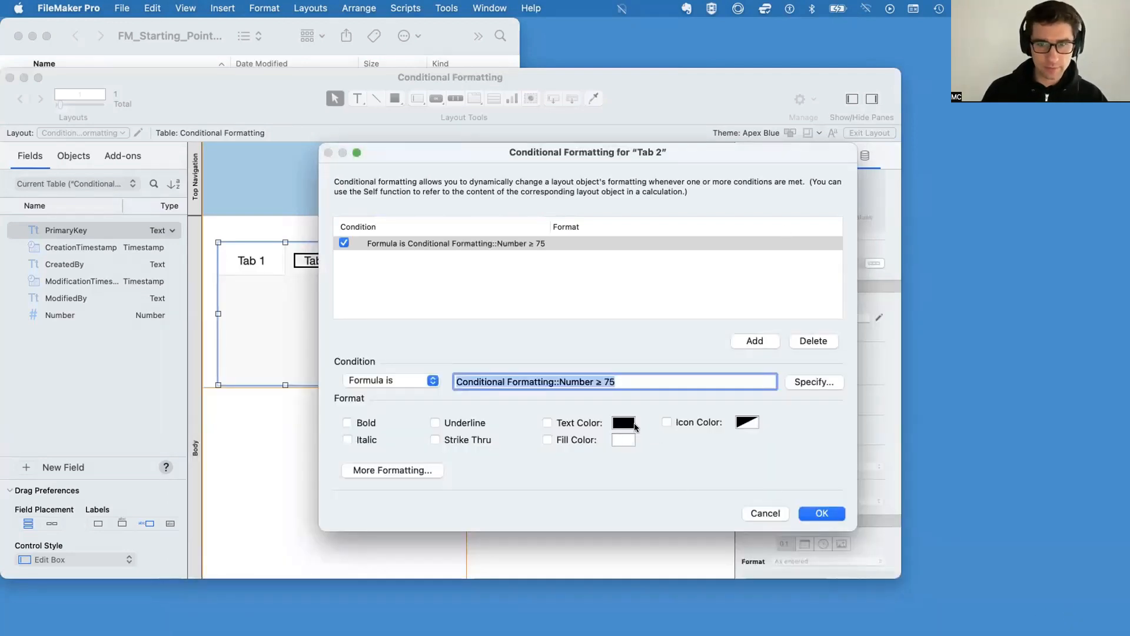
Set the Tab 2 rule's fill color to a medium green and apply the conditional formatting
click(615, 439)
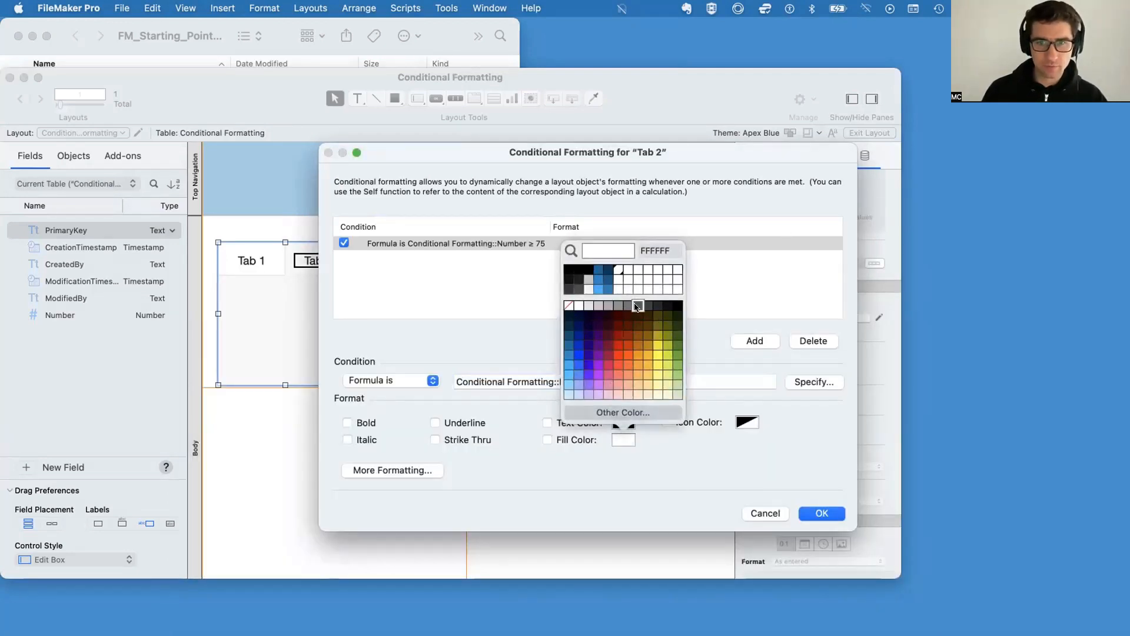
click(680, 341)
click(624, 443)
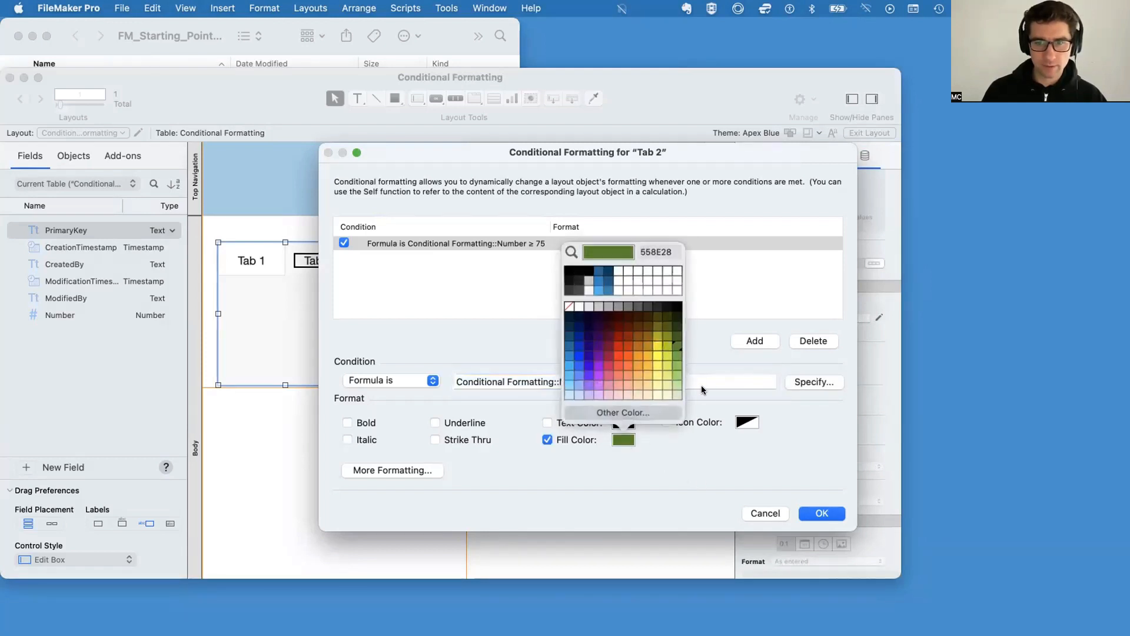
click(677, 354)
click(822, 513)
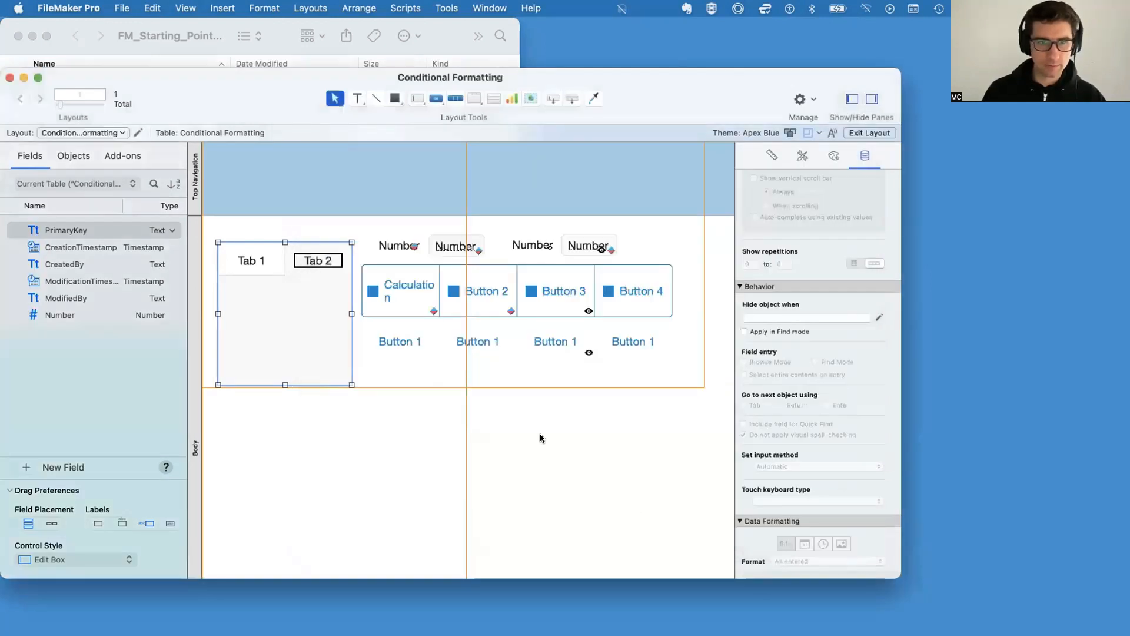
Examine the formatting of Tab 1 and Tab 2 in Browse mode by switching between them, and return to Layout mode
key(super+b)
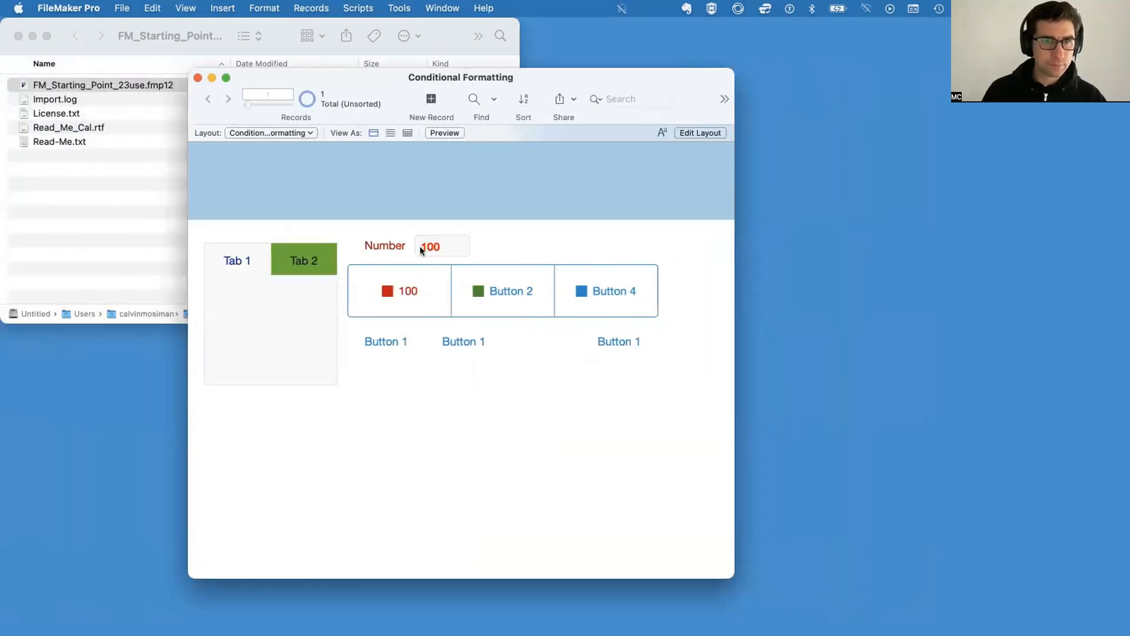
click(283, 262)
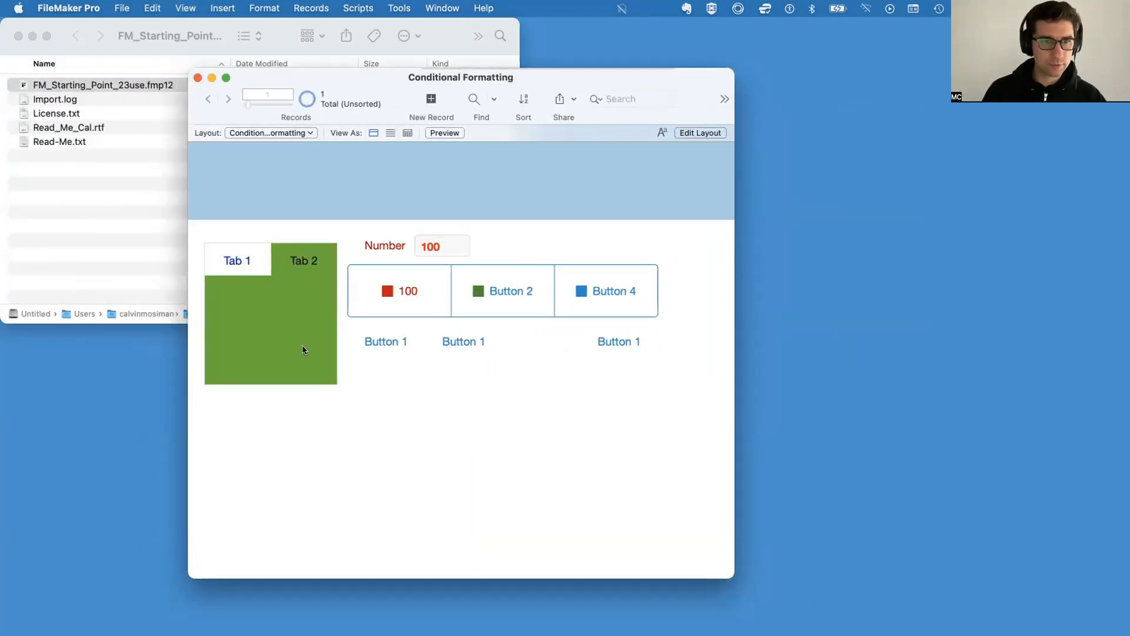
click(245, 263)
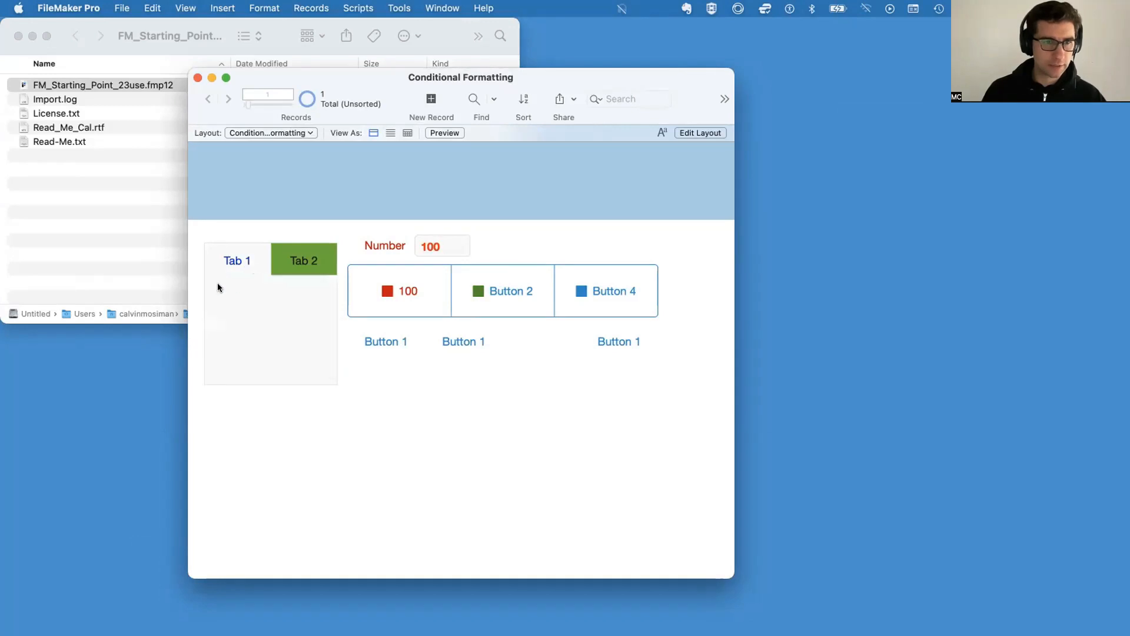
key(super+l)
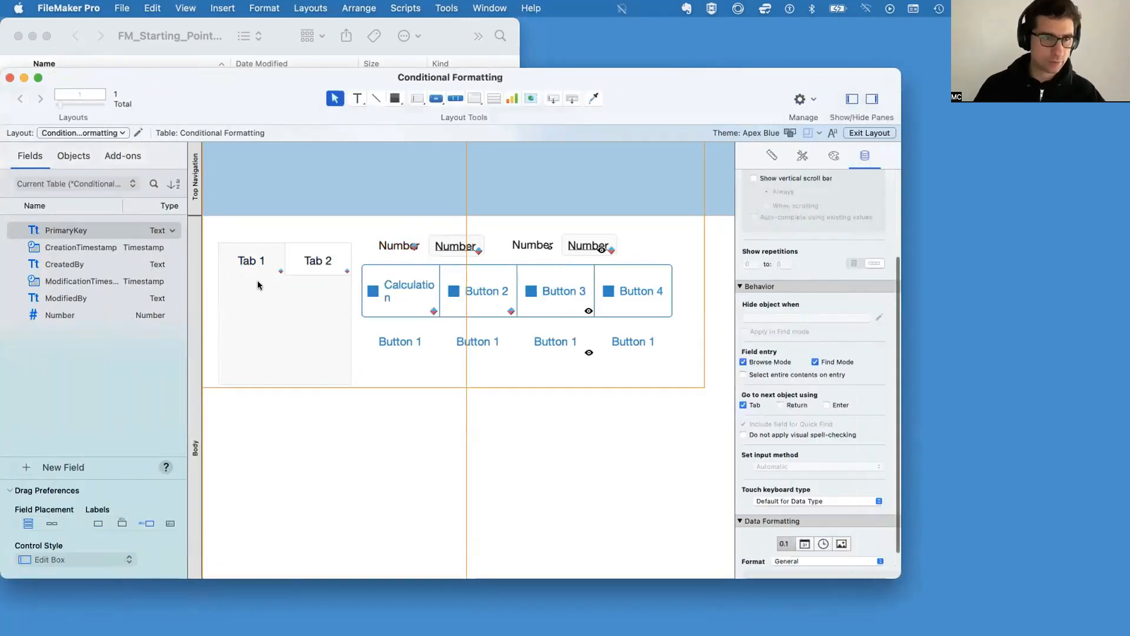
Change Tab 1's conditional formatting to a dark blue fill color instead of a text color, and apply it
click(257, 280)
right_click(258, 281)
click(388, 416)
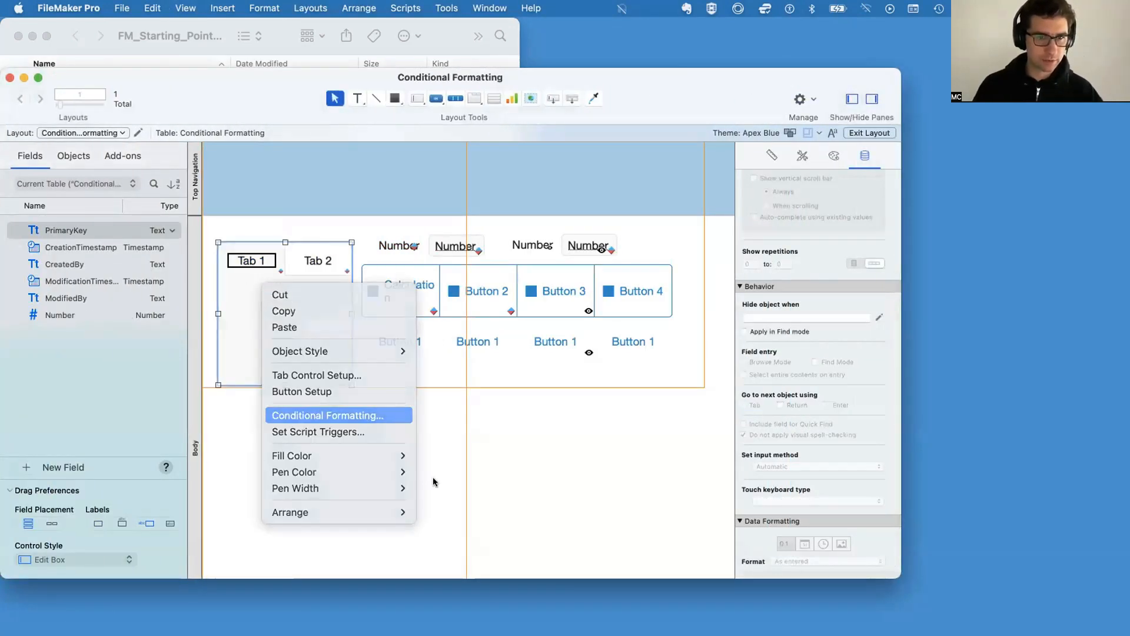
click(616, 442)
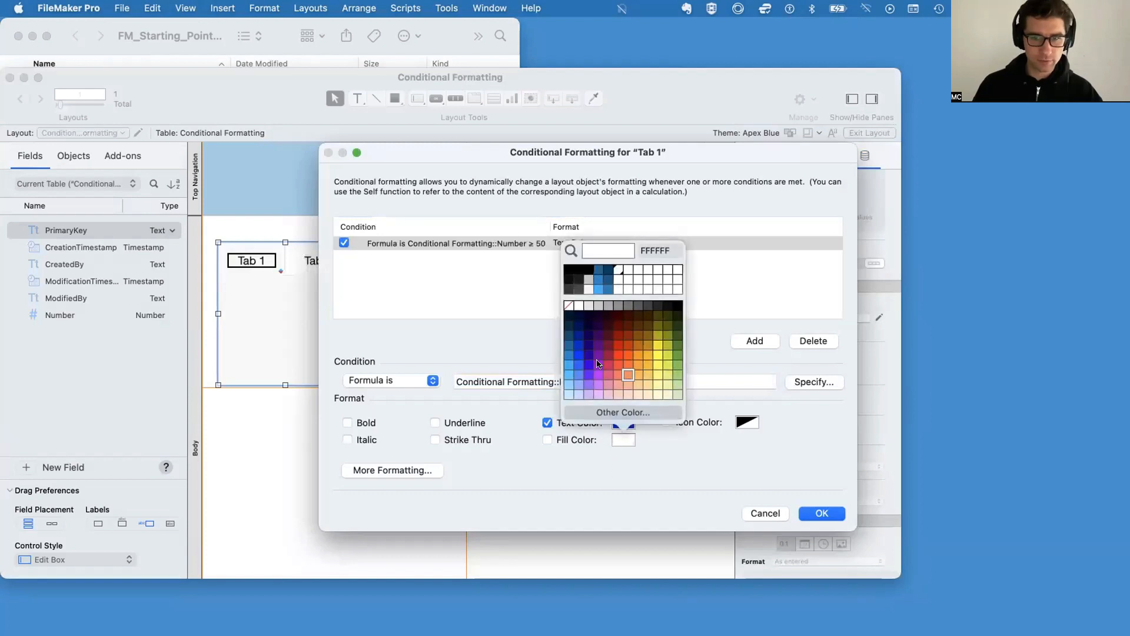
click(579, 346)
click(548, 423)
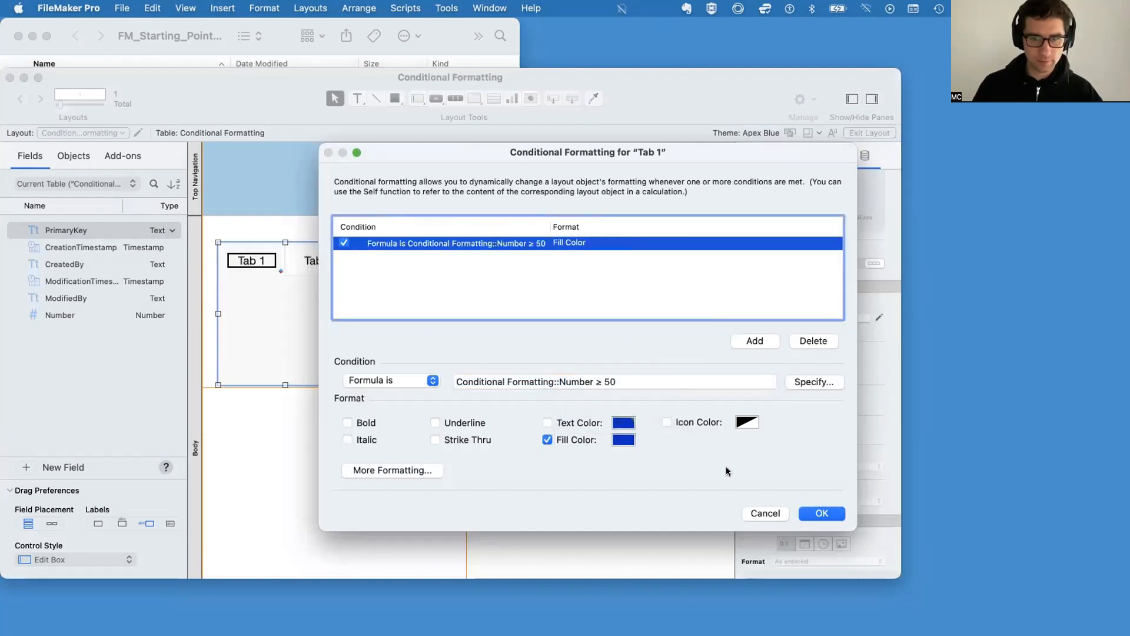
click(819, 513)
click(437, 481)
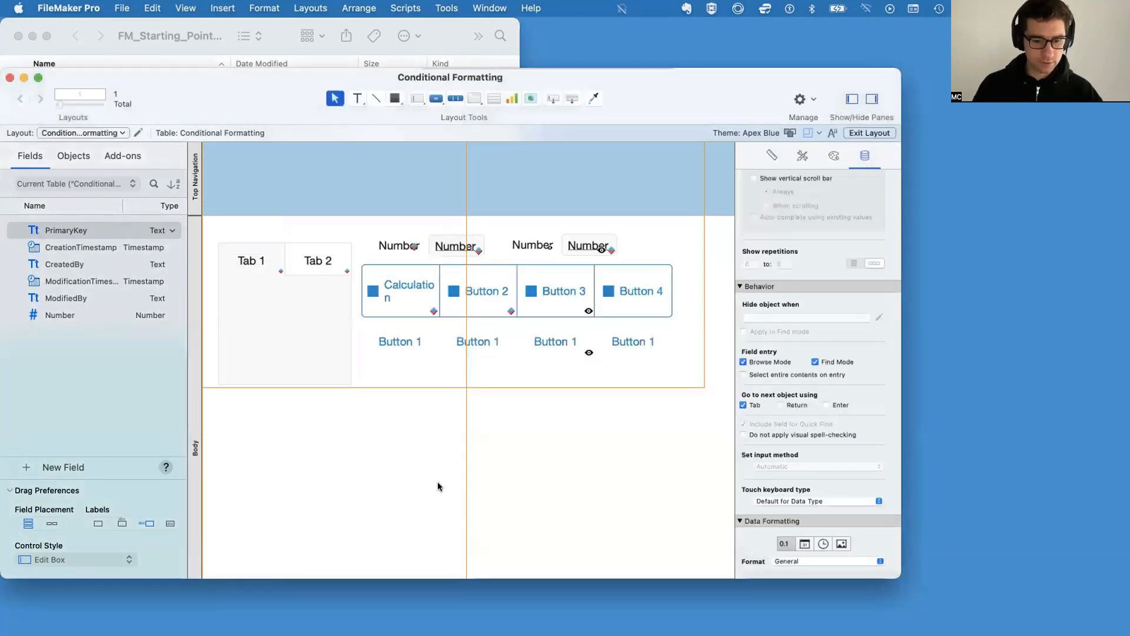
Compare the fill colors of Tab 1 and Tab 2 in Browse mode, and return to Layout mode
key(super+b)
click(242, 263)
click(289, 262)
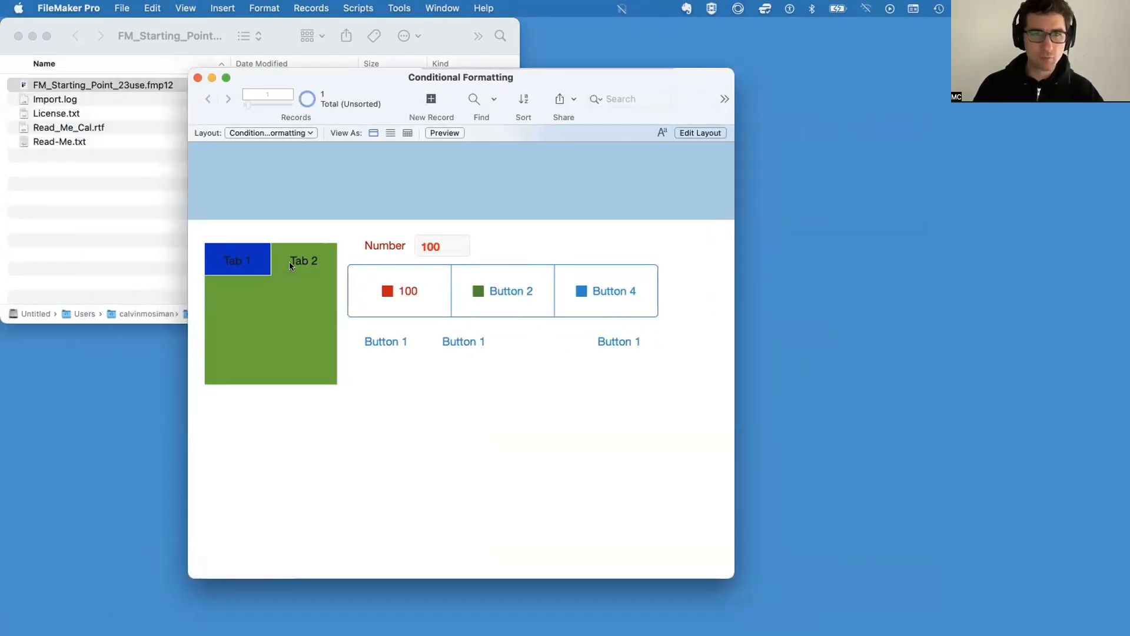
click(269, 268)
click(293, 268)
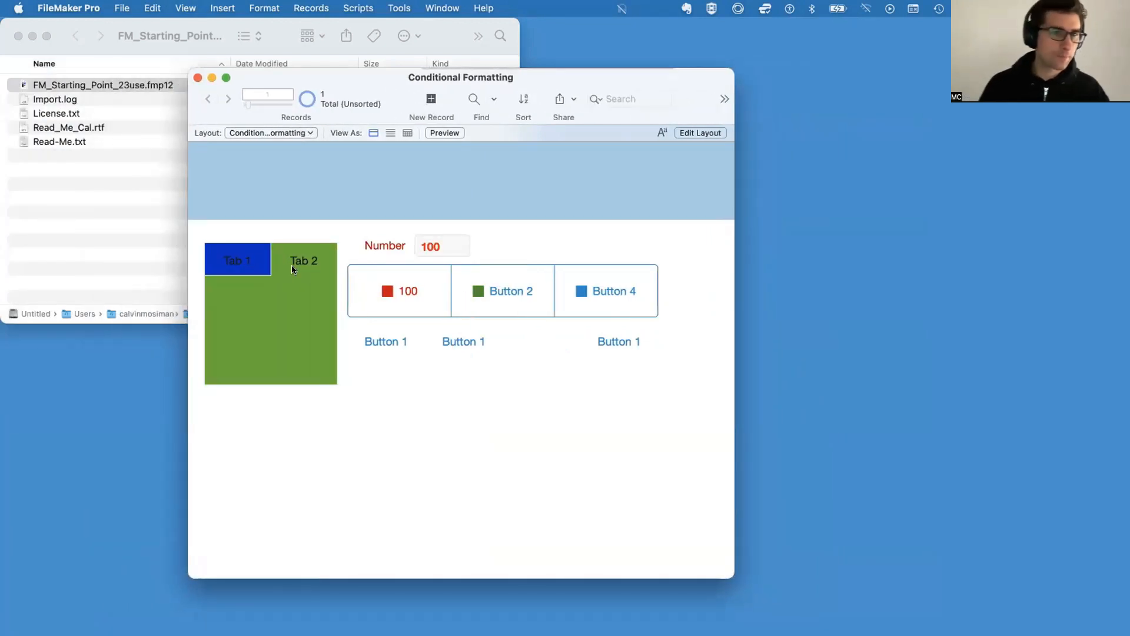
click(265, 269)
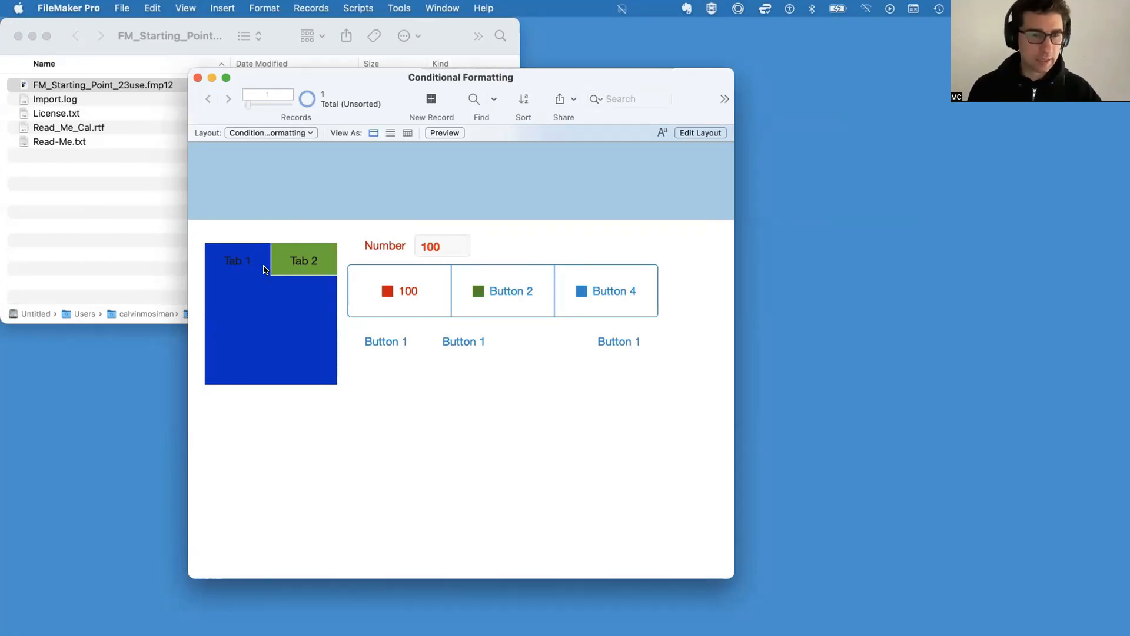
key(super+l)
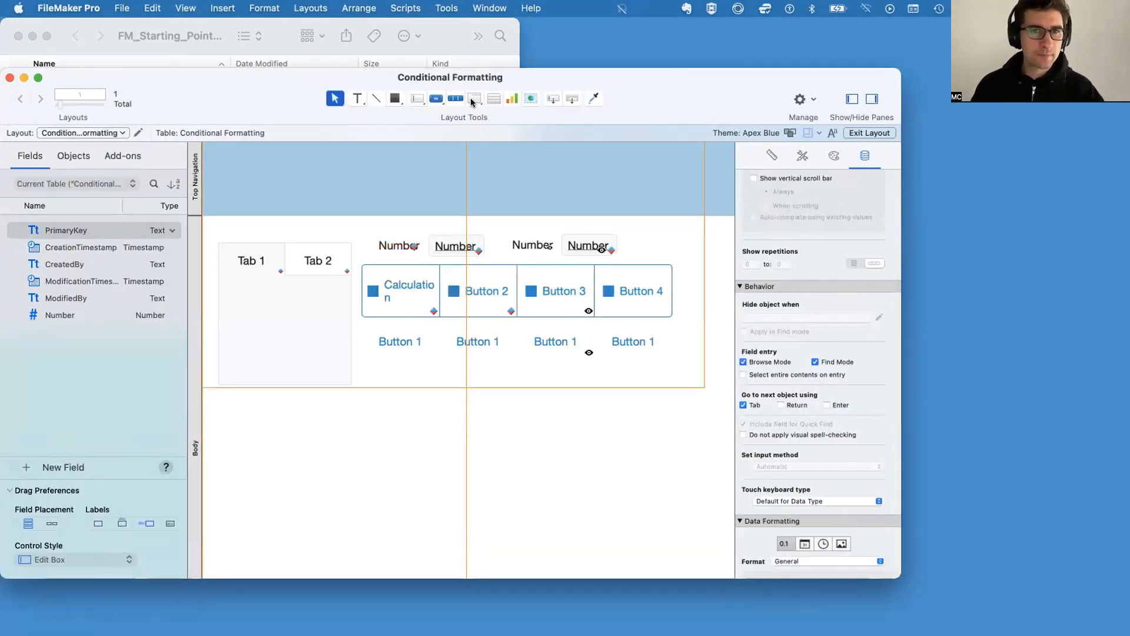
Draw a slide control with four slides in the empty area below the tab control
drag(471, 101, 480, 139)
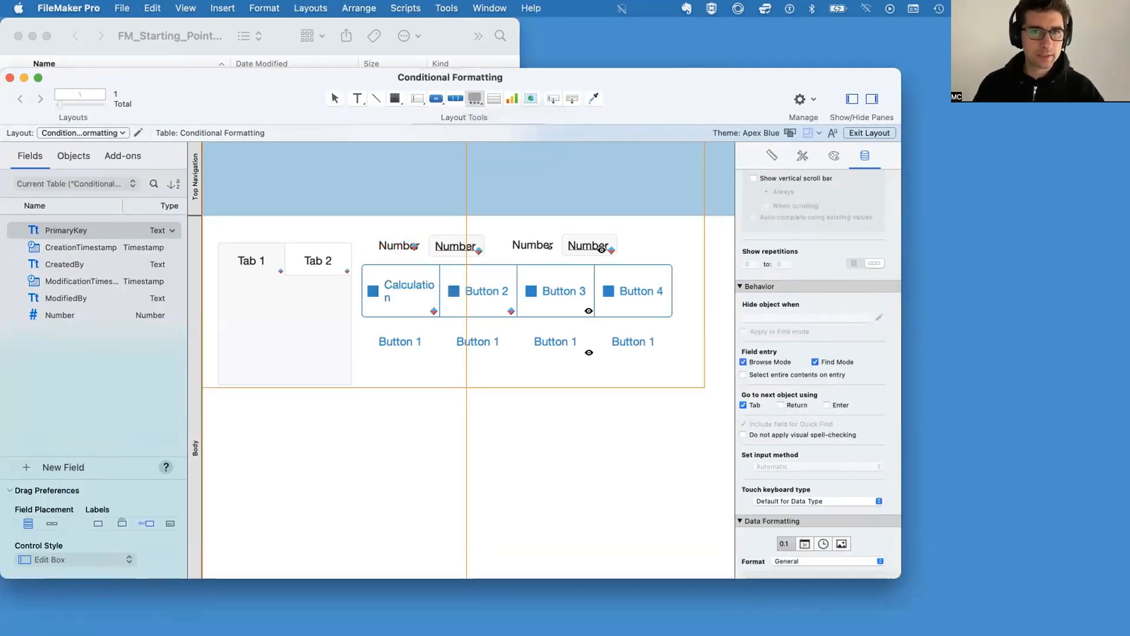
mouse_move(248, 420)
mouse_down()
mouse_move(412, 471)
mouse_move(404, 530)
mouse_move(453, 514)
mouse_up()
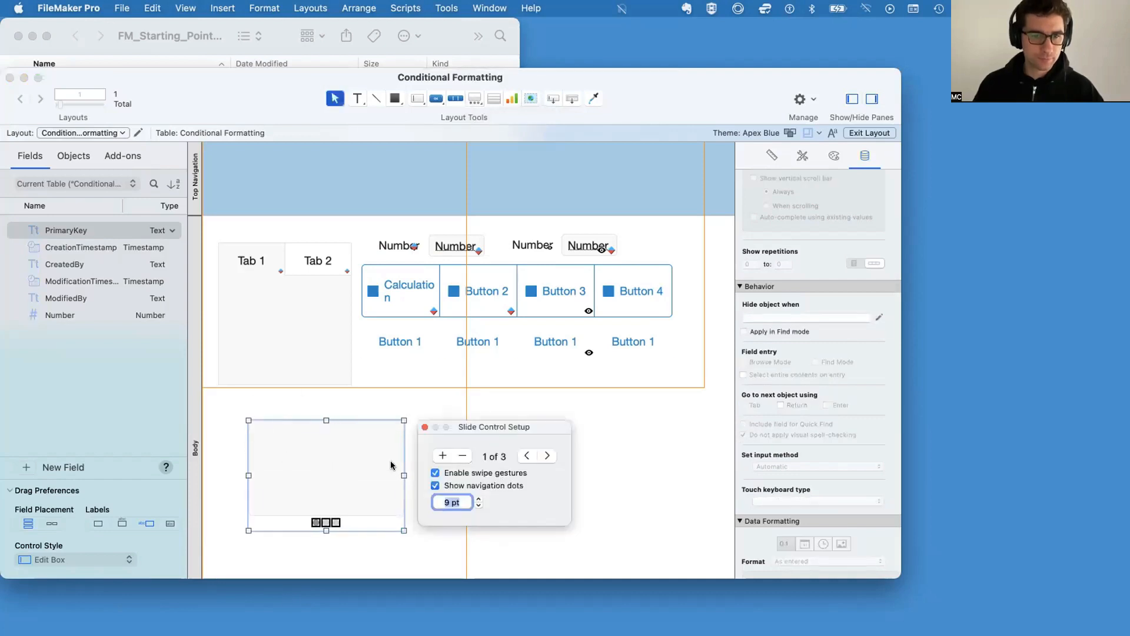
click(424, 427)
Add a formula-based conditional formatting rule with a dark blue fill color to the slide control's second slide
right_click(335, 460)
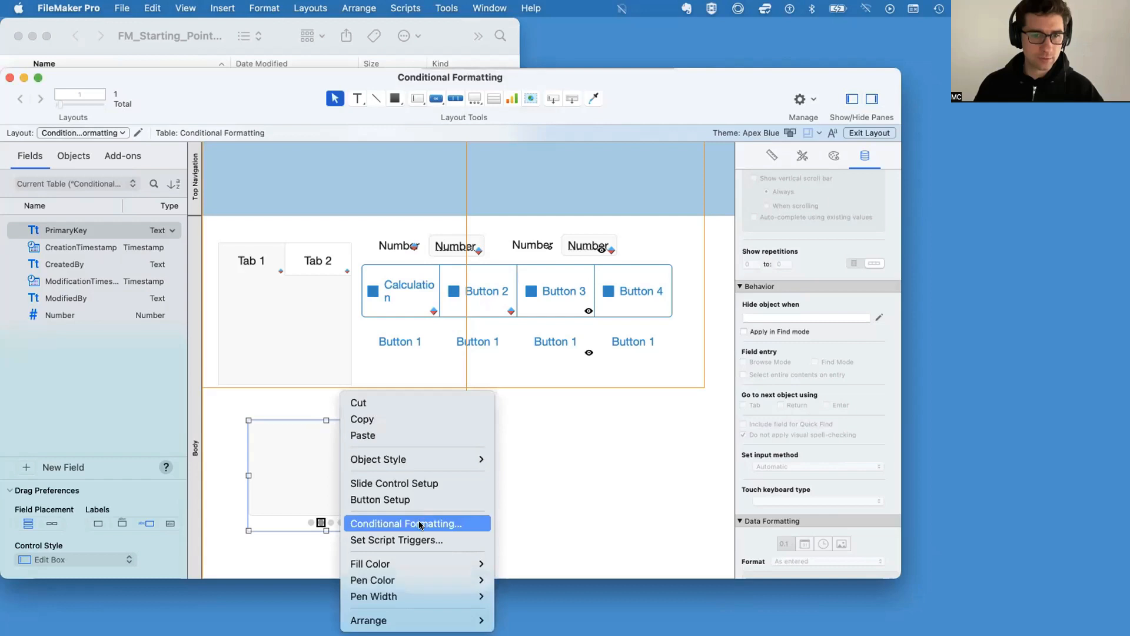
click(421, 523)
click(755, 341)
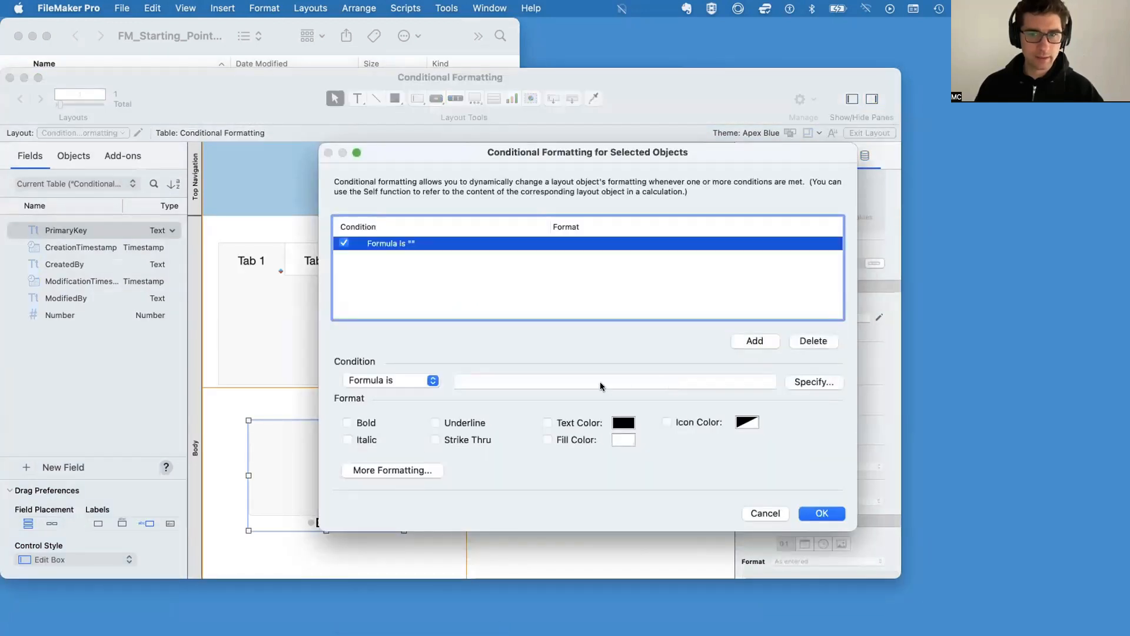
click(623, 440)
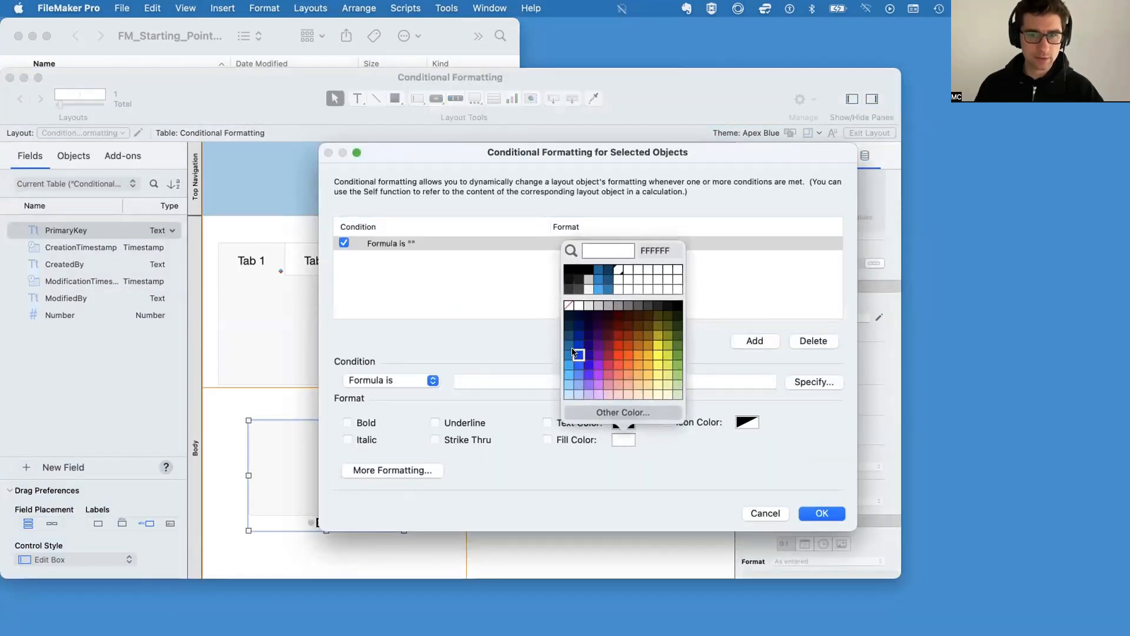
click(575, 351)
click(504, 383)
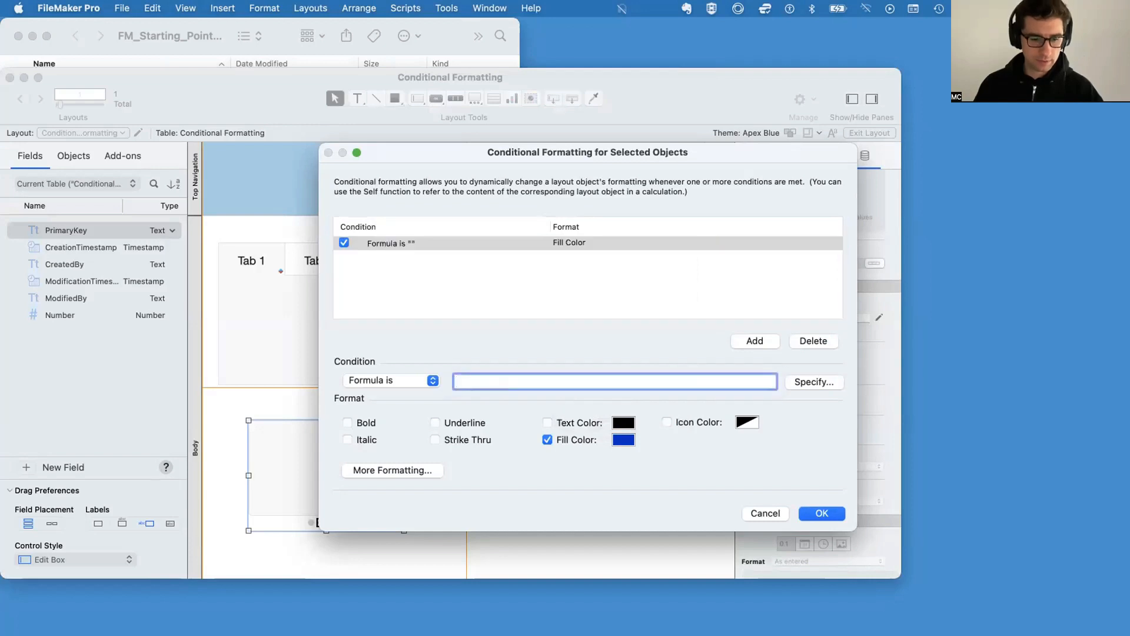
click(836, 514)
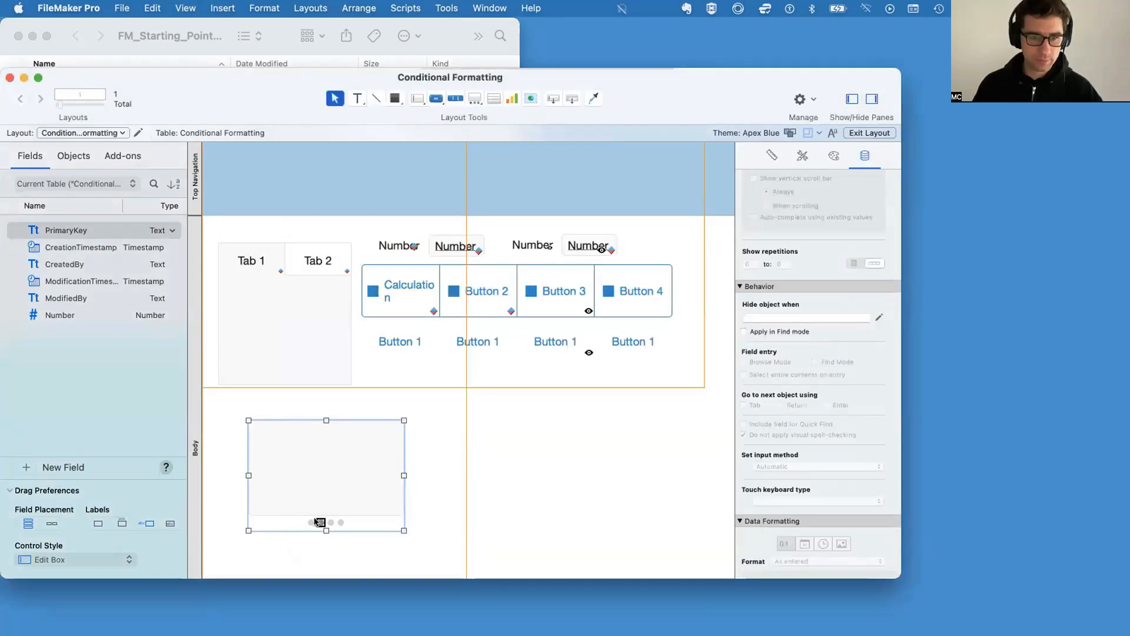
Add a conditional formatting rule to the slide control's first slide with the formula 1 and a medium green fill color
right_click(352, 474)
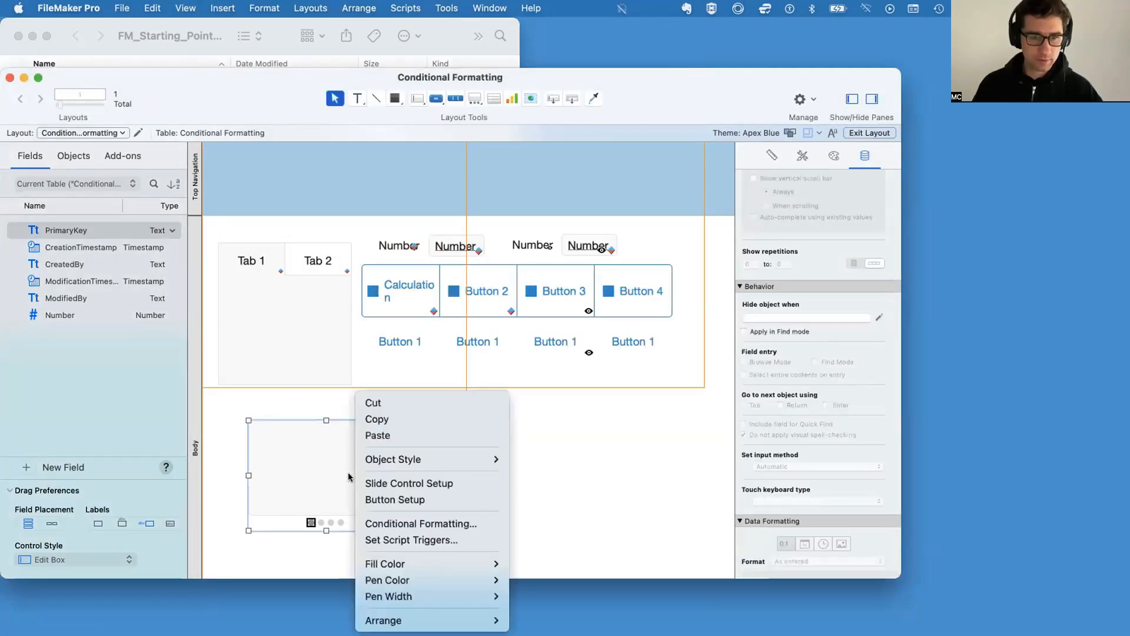
click(394, 523)
click(741, 340)
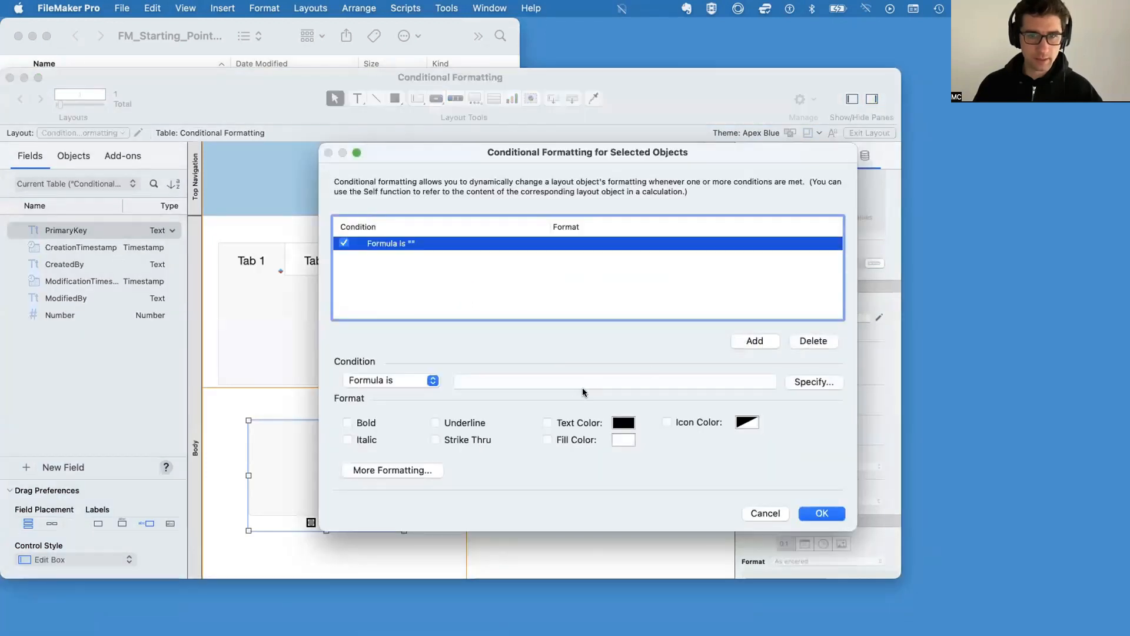
click(623, 423)
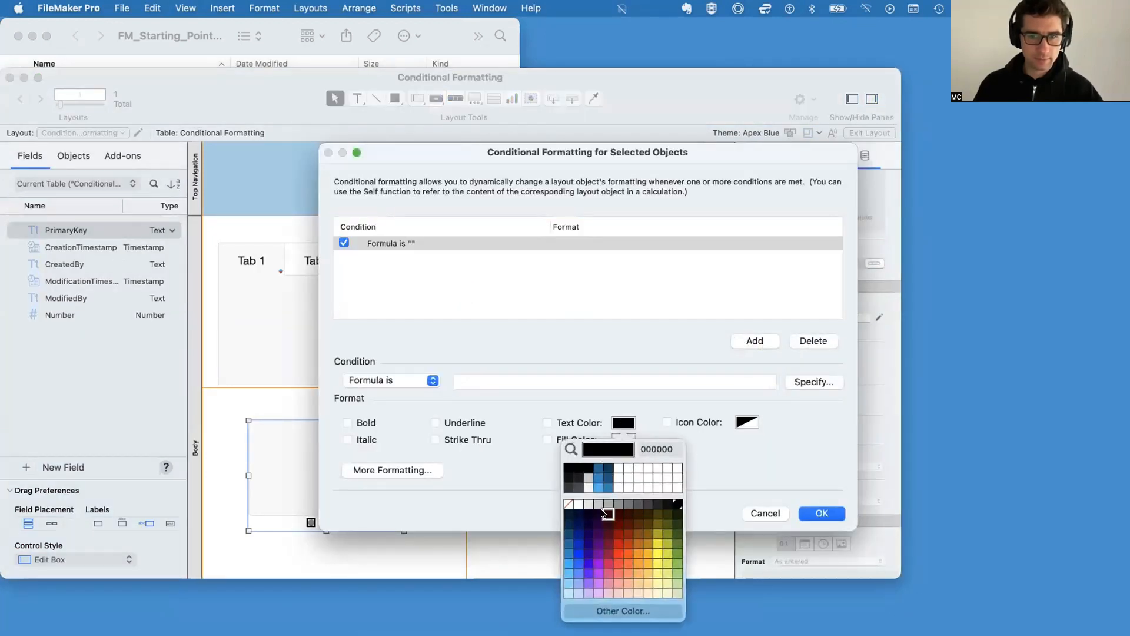
click(605, 425)
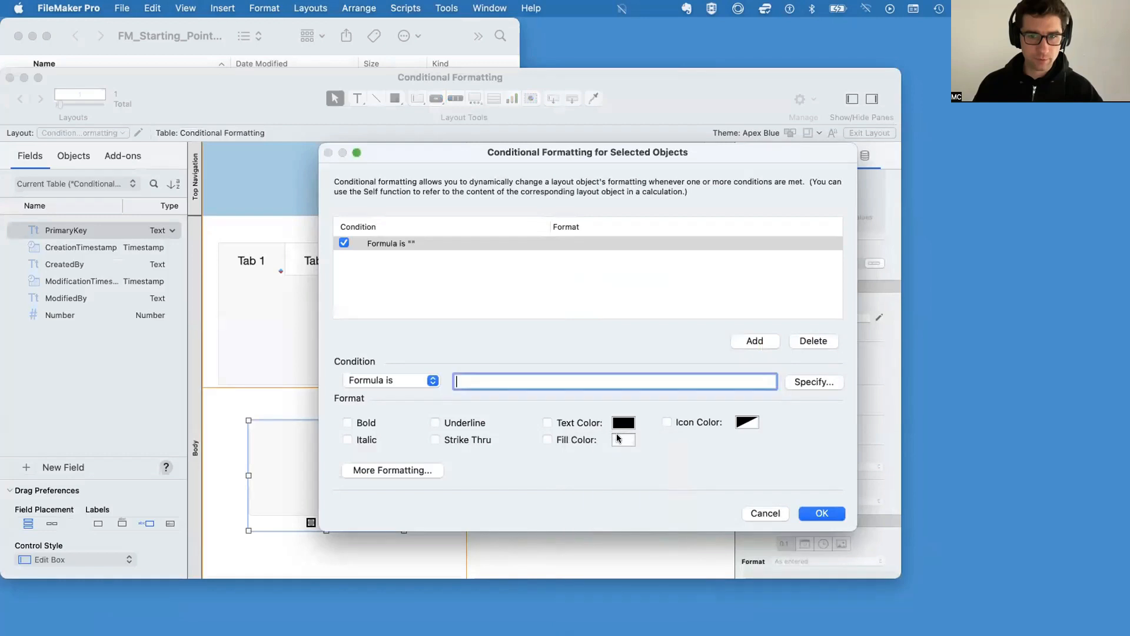
click(623, 440)
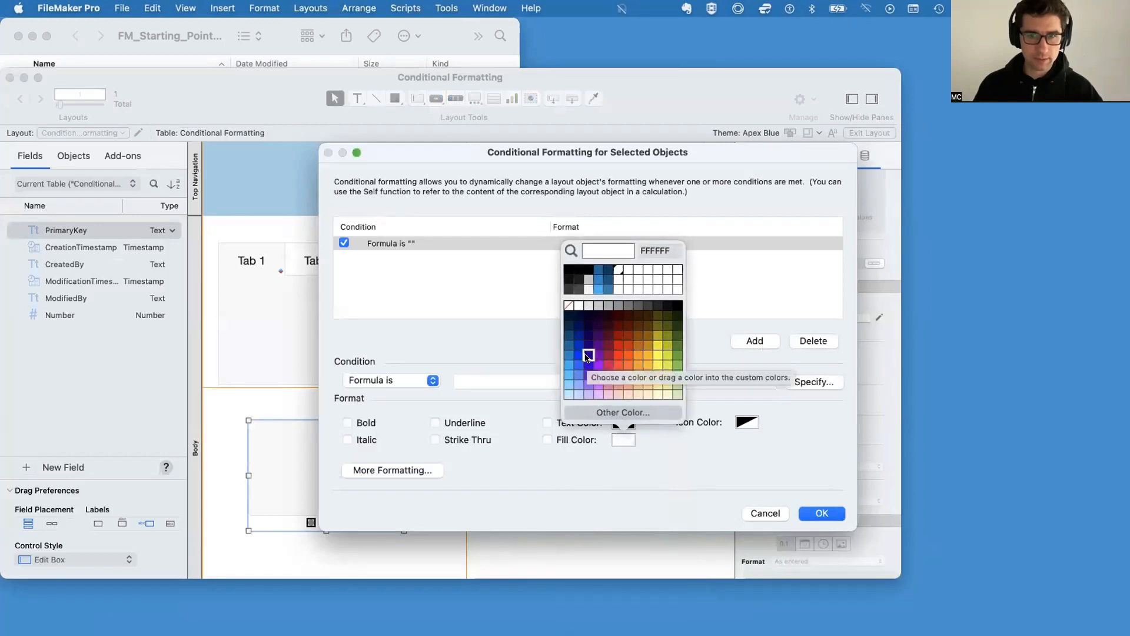
click(673, 352)
click(559, 386)
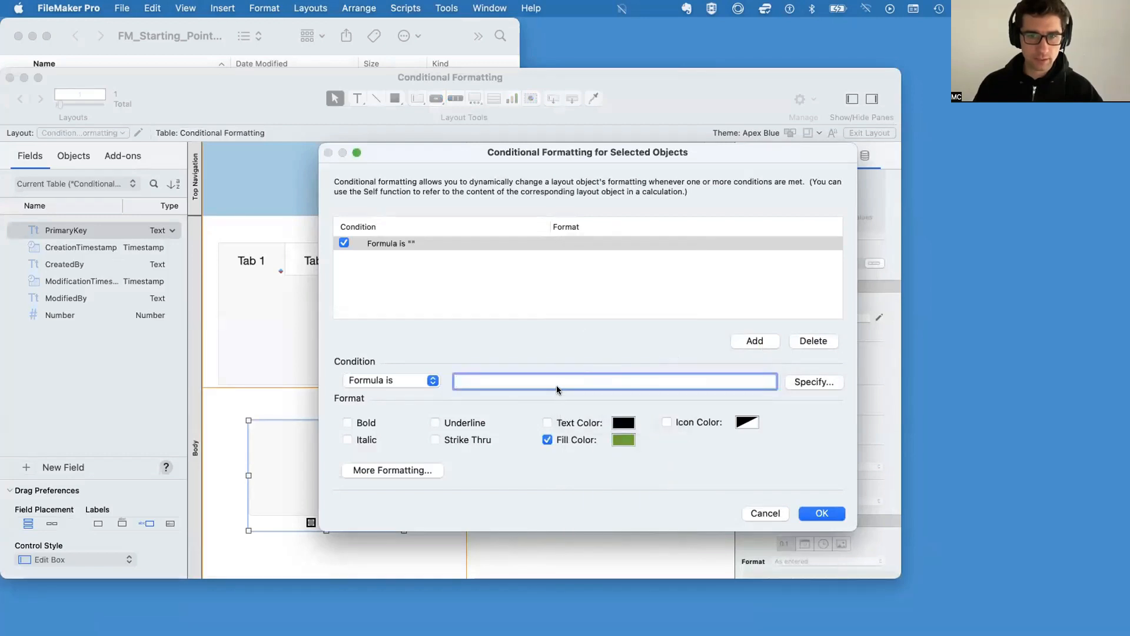
text(1)
click(825, 515)
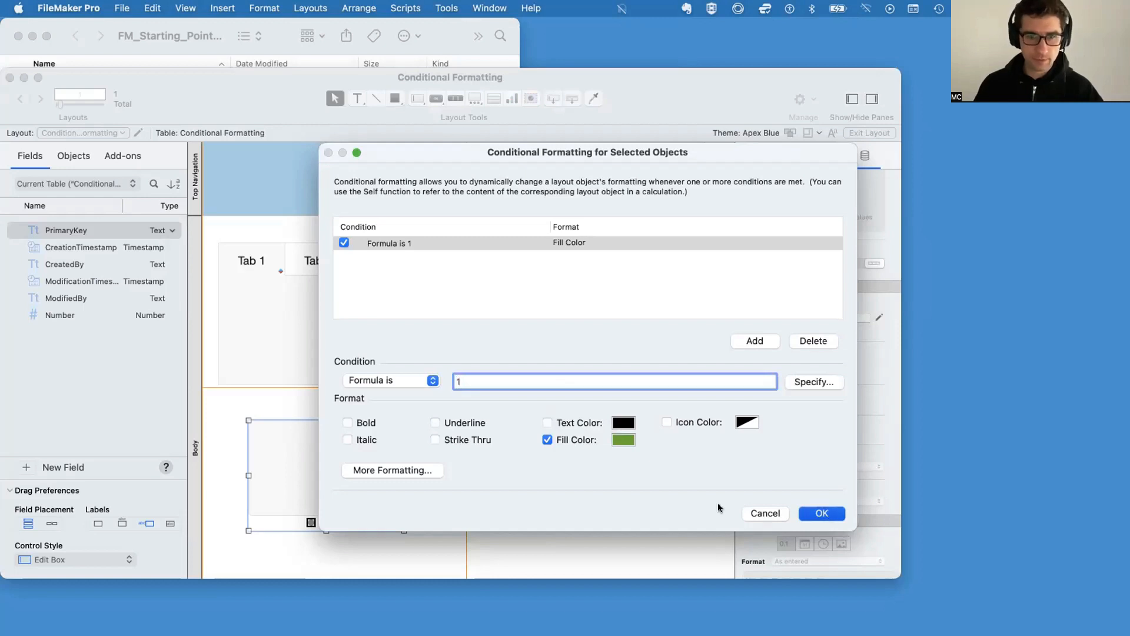
Examine the slide control's fill colors in Browse mode by moving between its slides, and return to Layout mode
key(super+b)
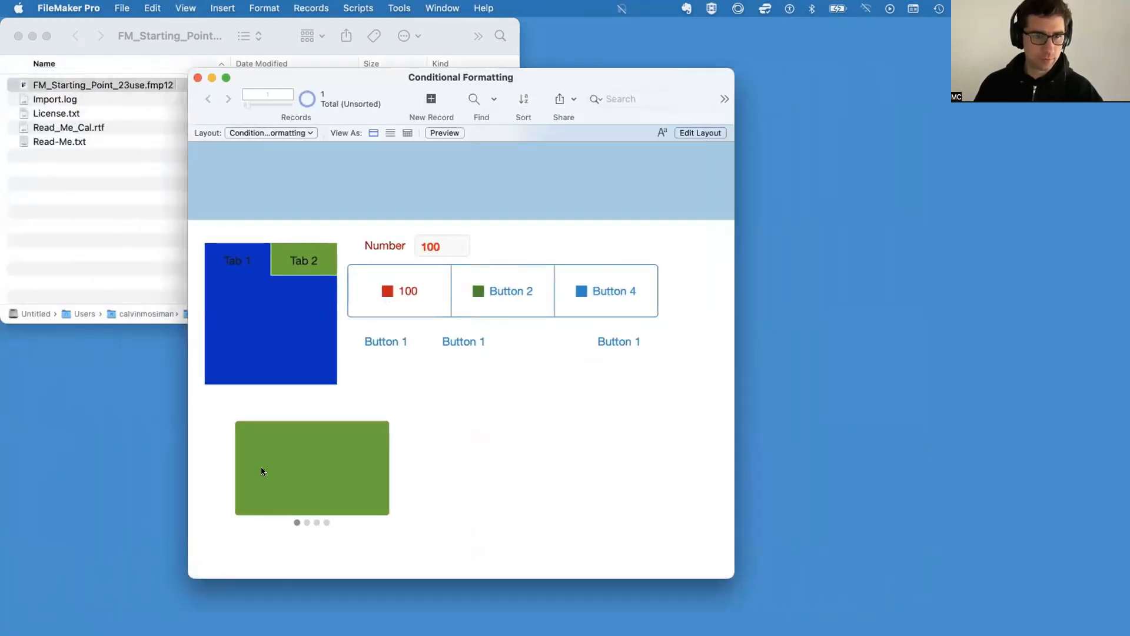
click(306, 522)
click(314, 522)
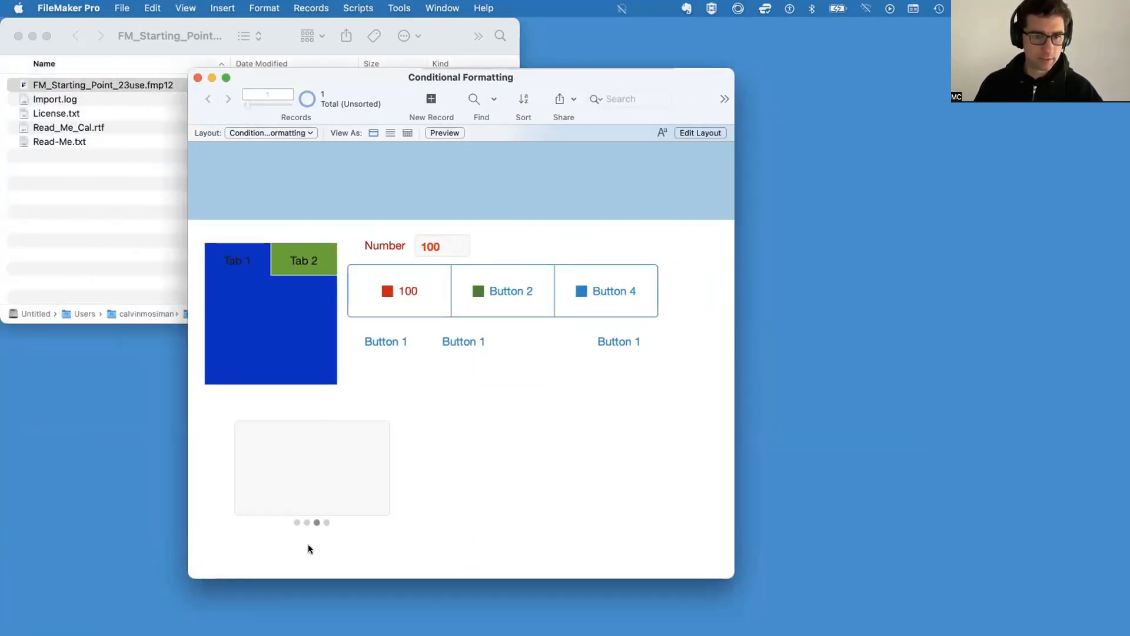
click(302, 520)
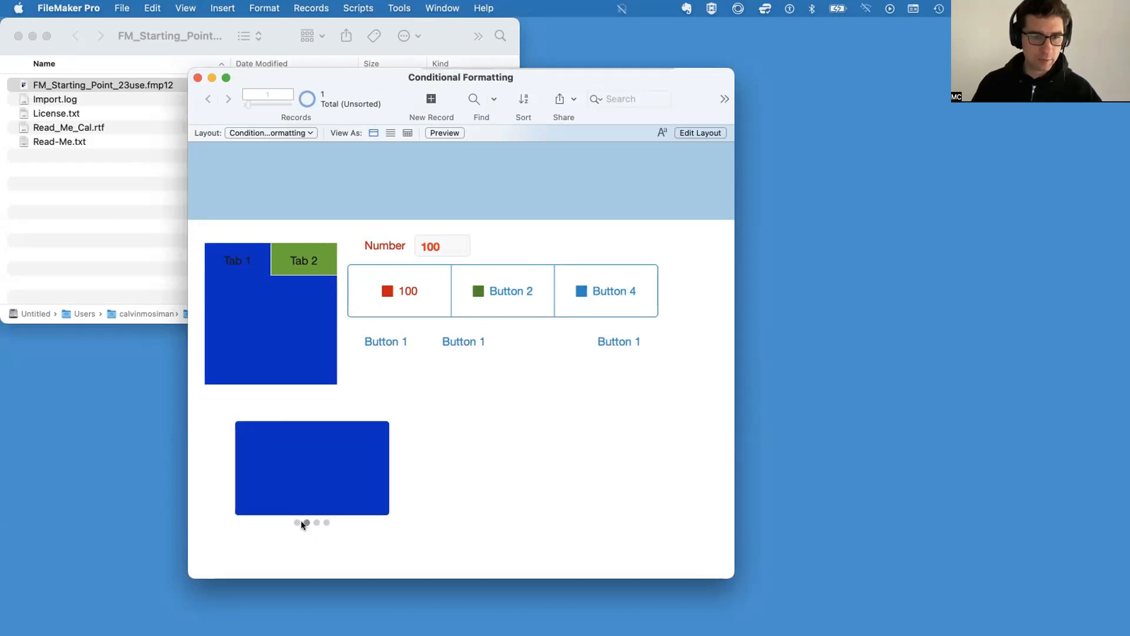
click(296, 521)
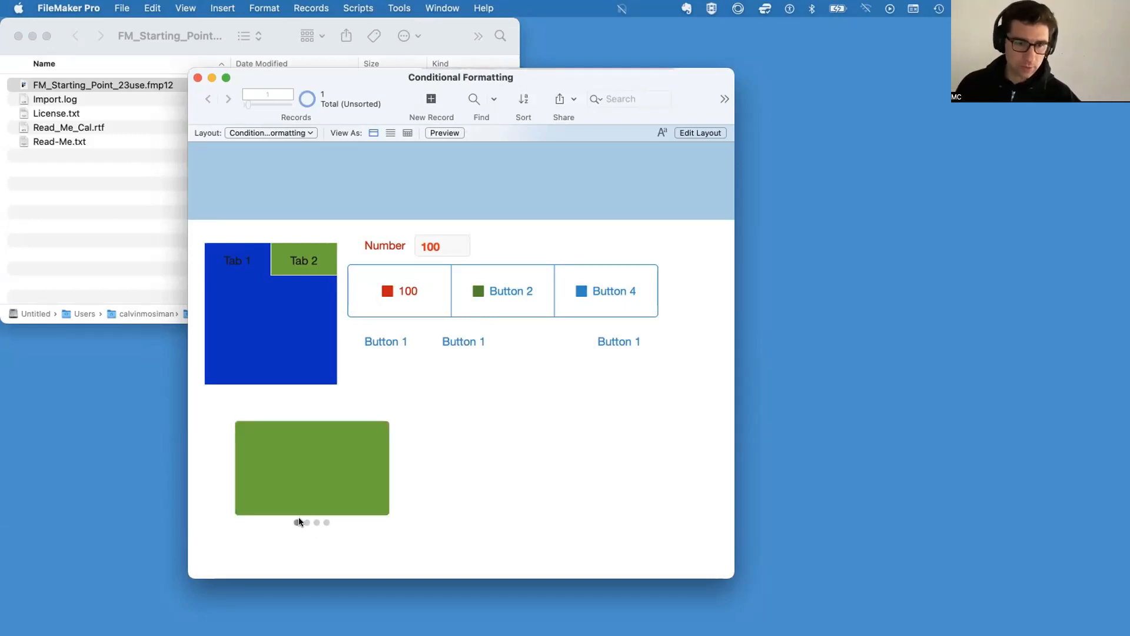
click(307, 522)
click(316, 521)
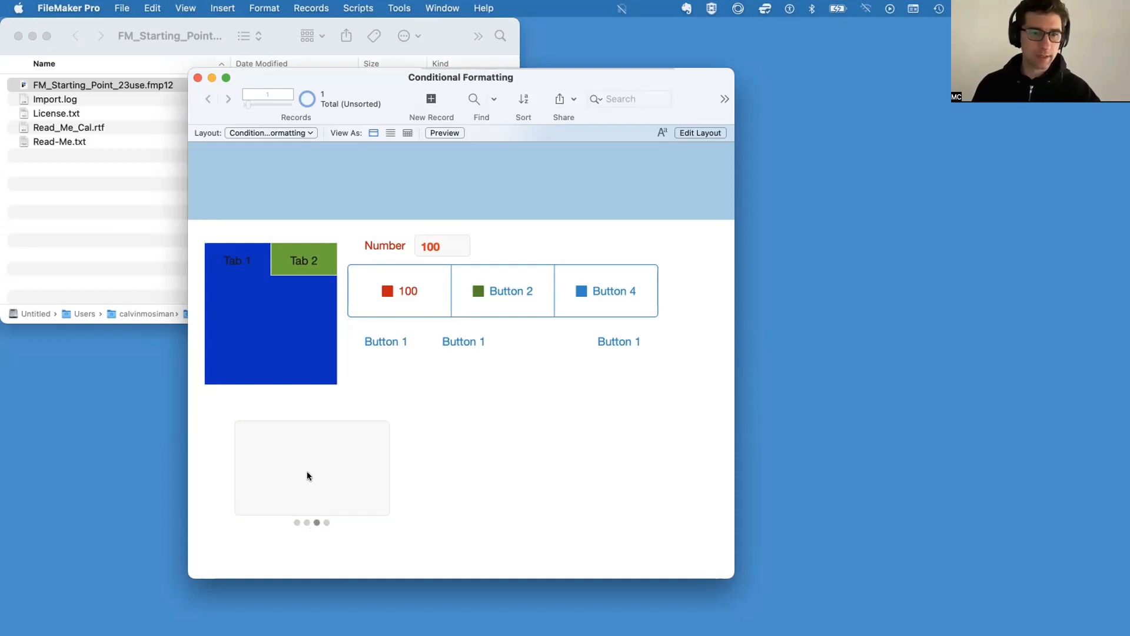
scroll(307, 472, left, 3)
scroll(306, 472, left, 3)
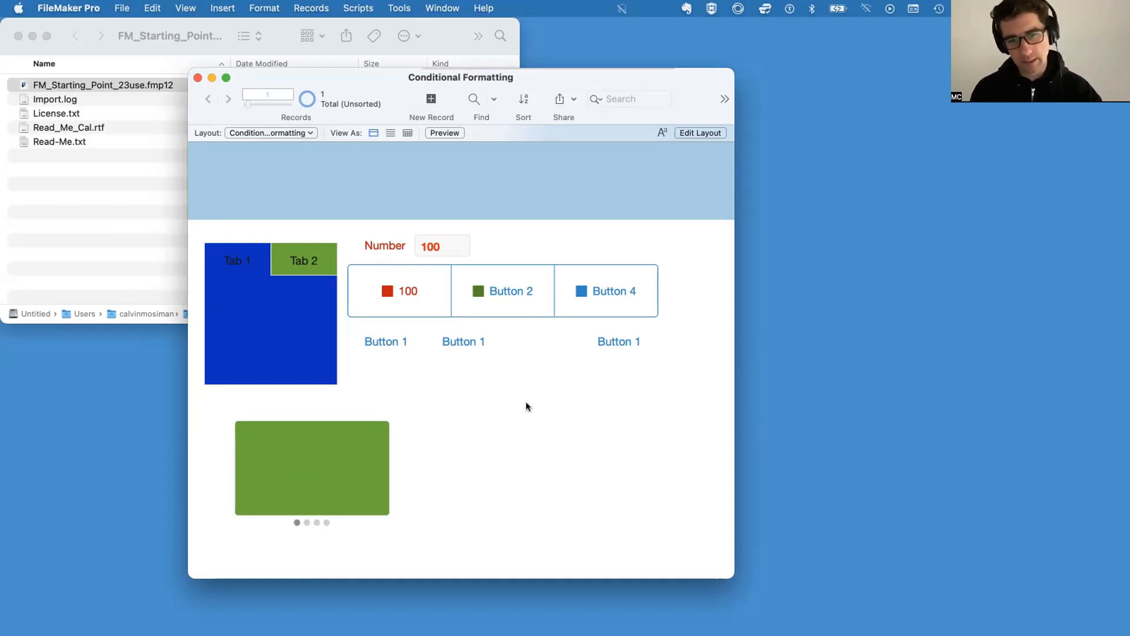
key(super+l)
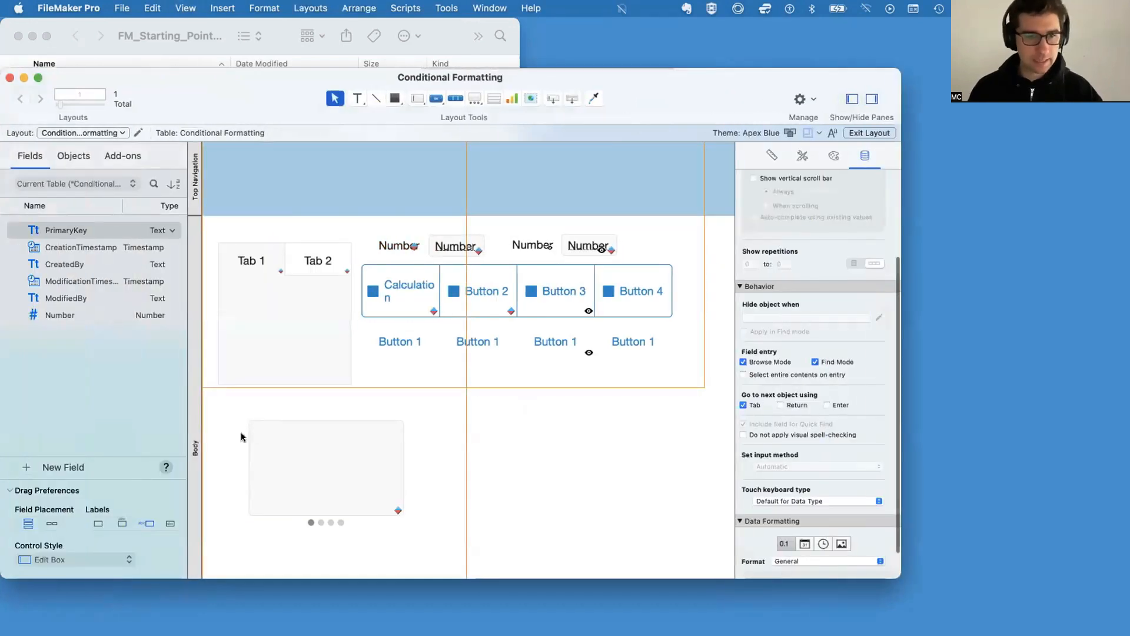
Move the slide control closer beneath the tab control, draw a rectangle beside it, and check the rectangle for a conditional formatting option
click(331, 448)
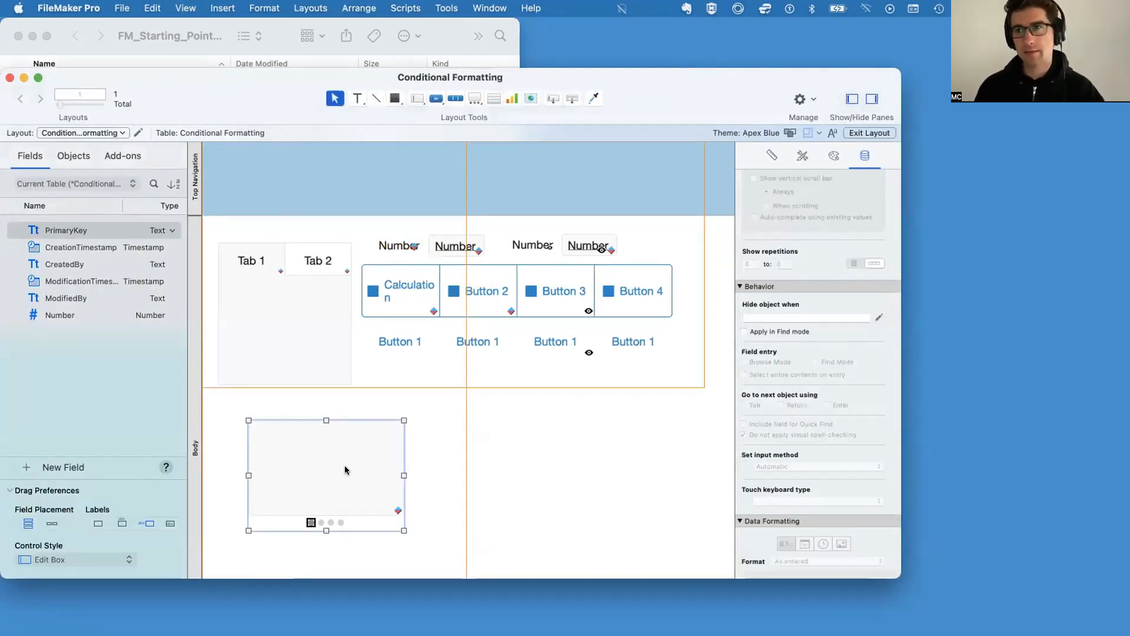
drag(345, 469, 301, 450)
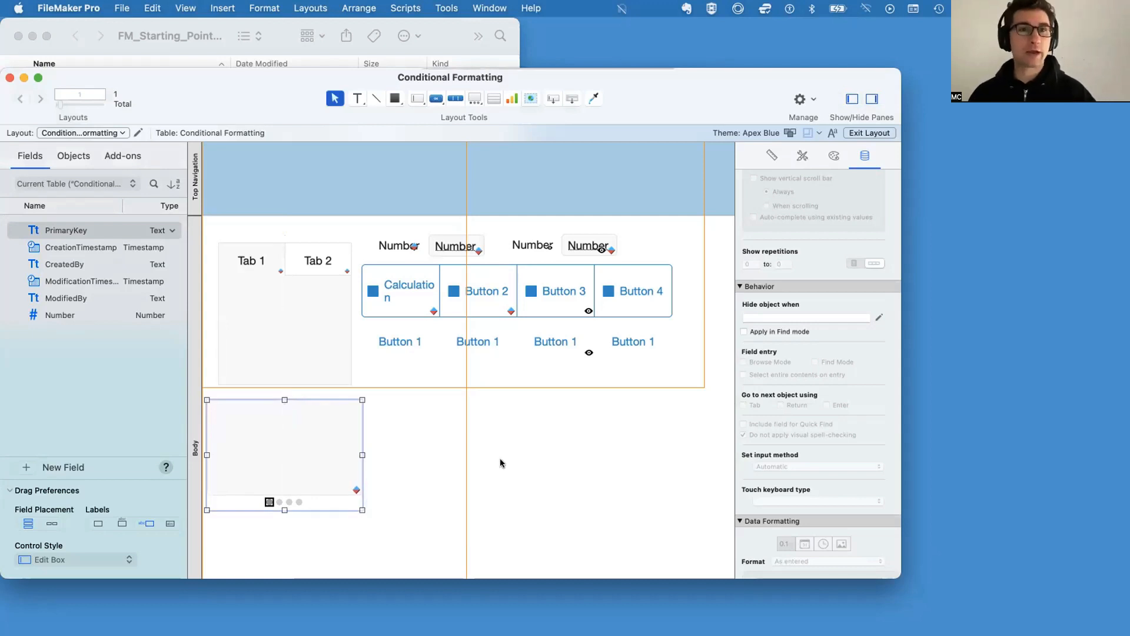
click(394, 99)
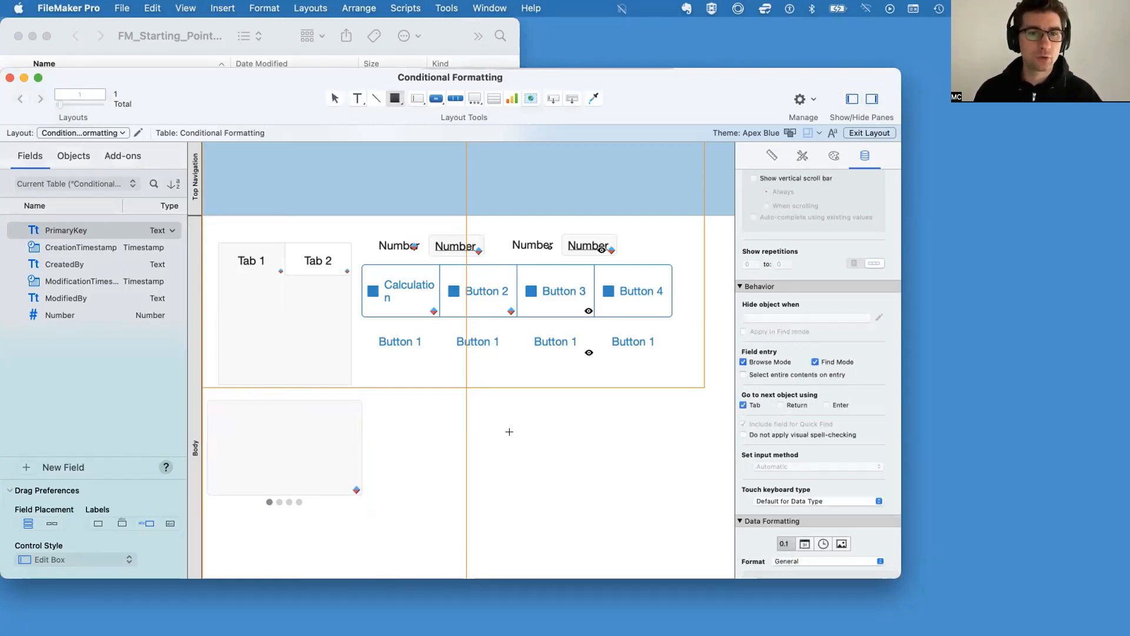
drag(419, 391, 527, 448)
right_click(493, 422)
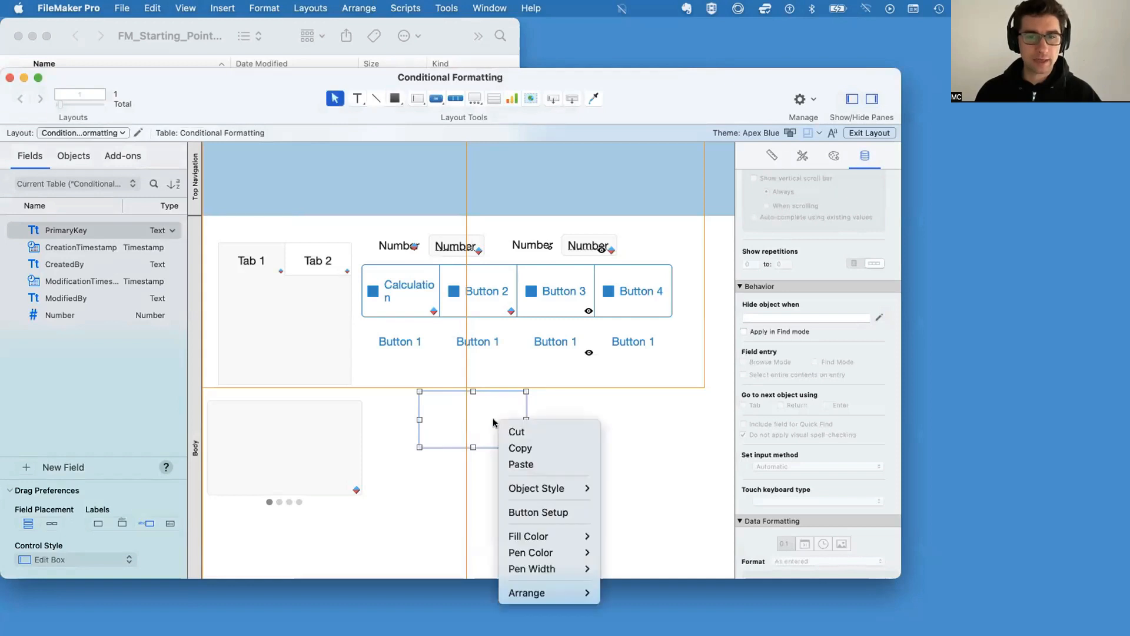
key(Escape)
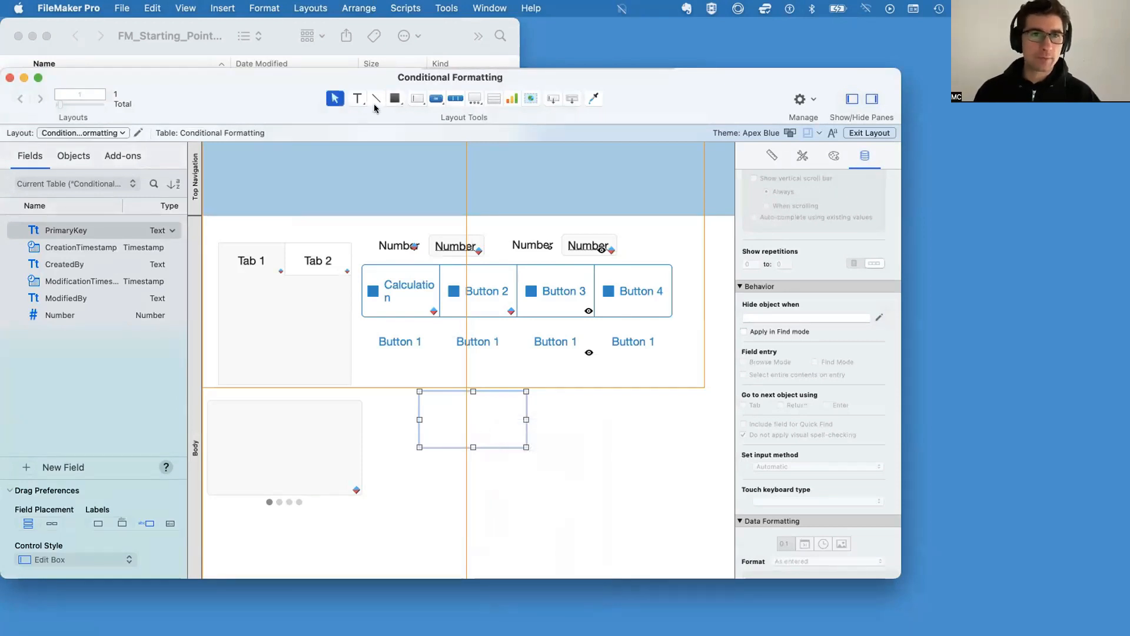
Draw a rounded rectangle in the Body part beside the existing rectangle
click(394, 99)
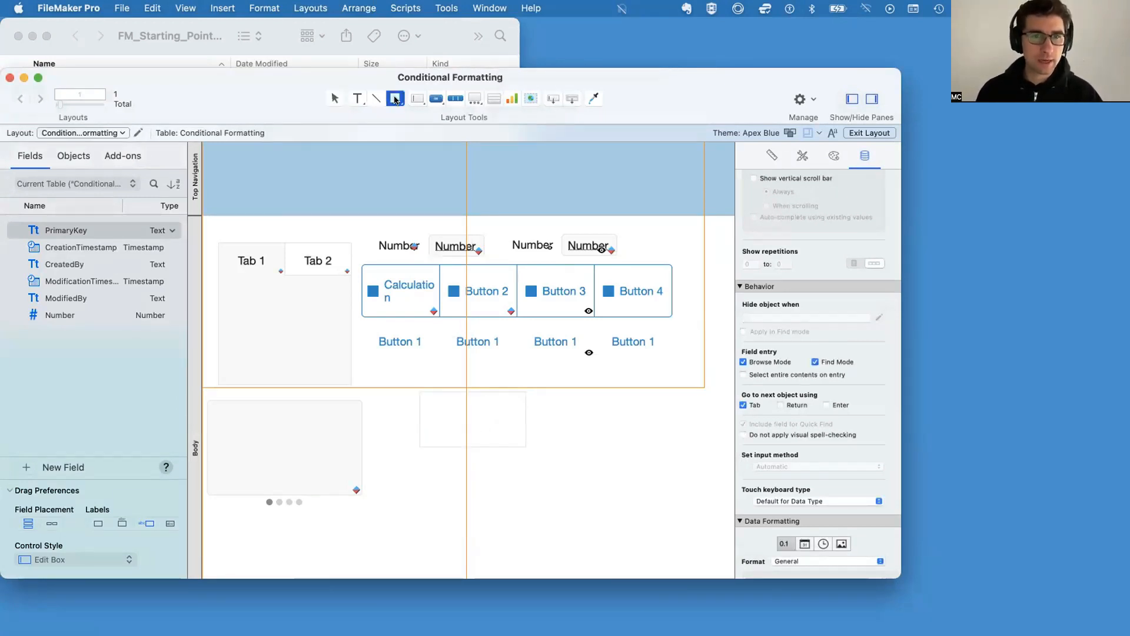
click(398, 103)
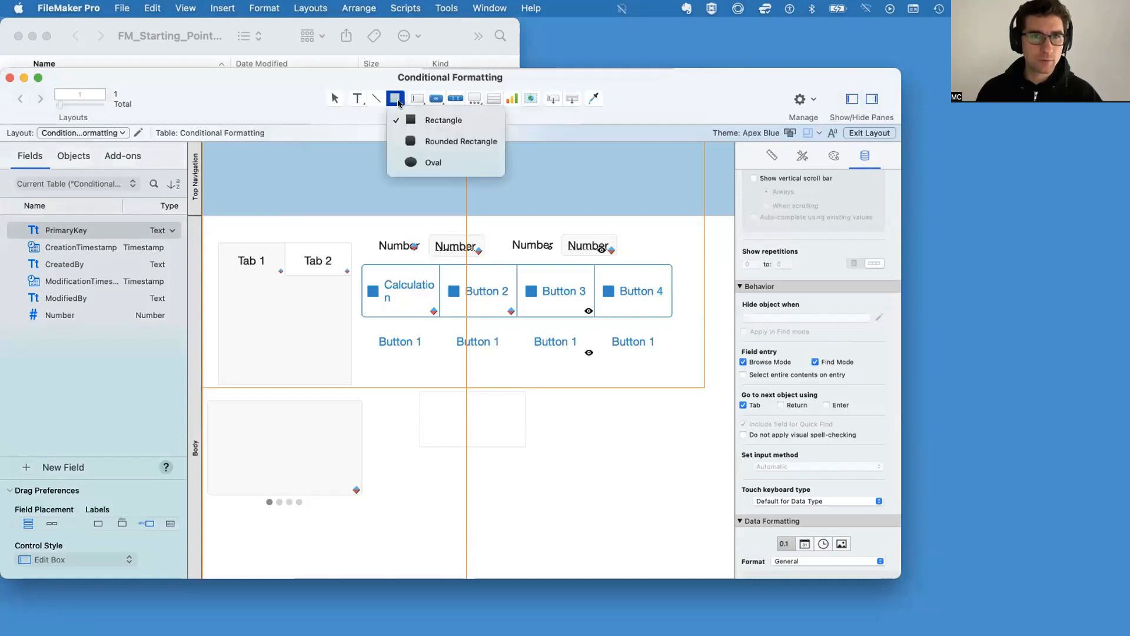
click(411, 142)
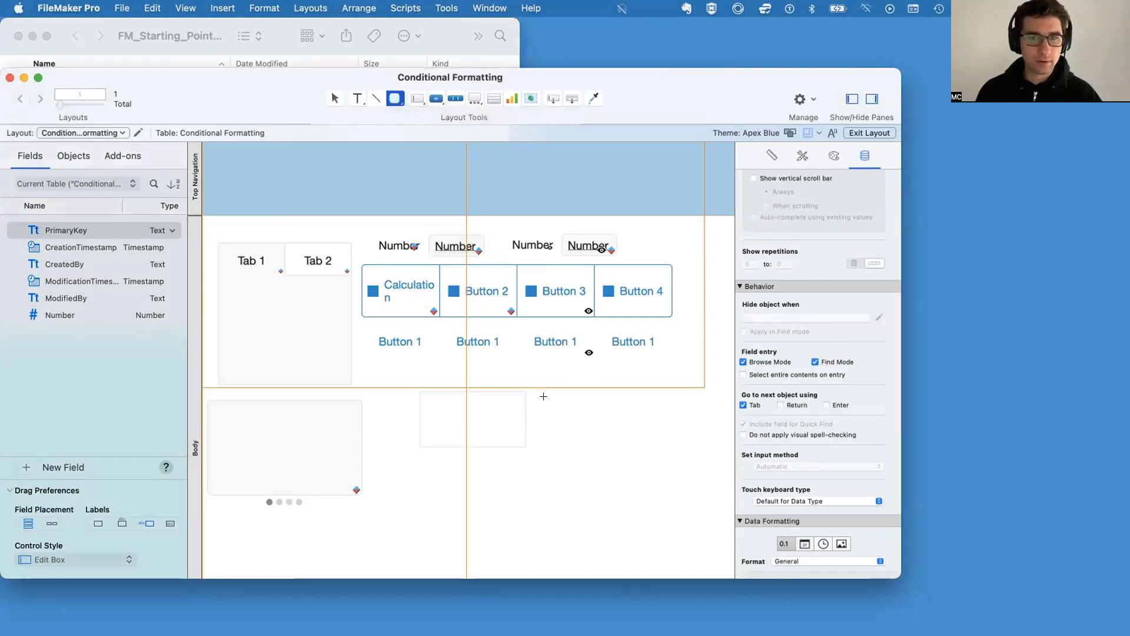
mouse_move(546, 398)
mouse_down()
mouse_move(621, 459)
mouse_move(630, 452)
mouse_up()
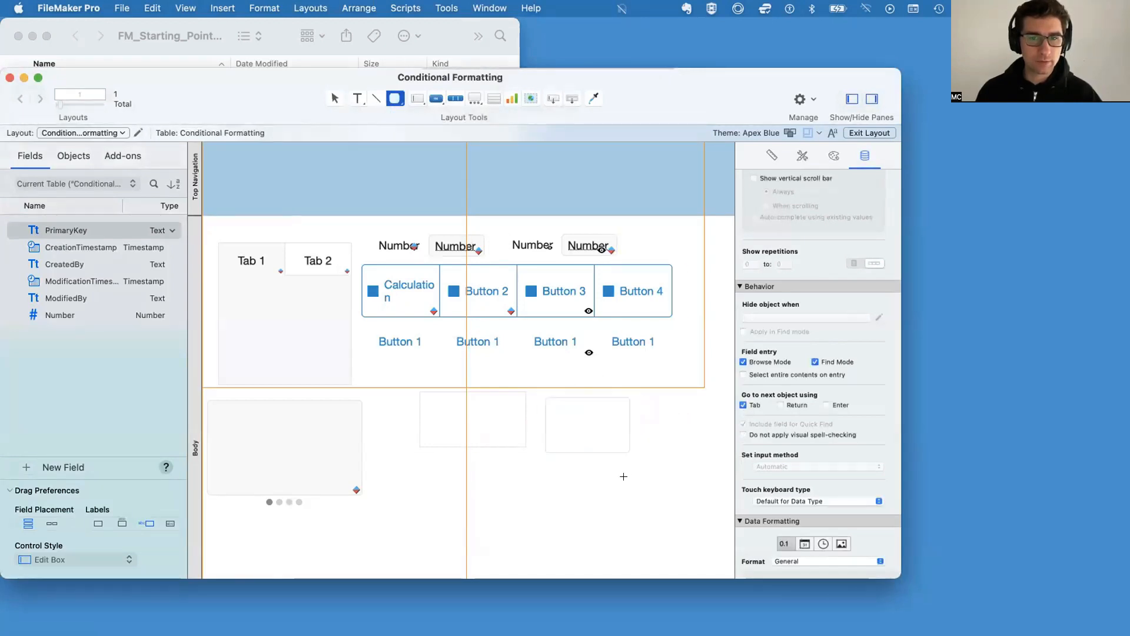
Draw a tall, narrow oval in the Body part beneath the two rectangles
right_click(398, 99)
click(396, 105)
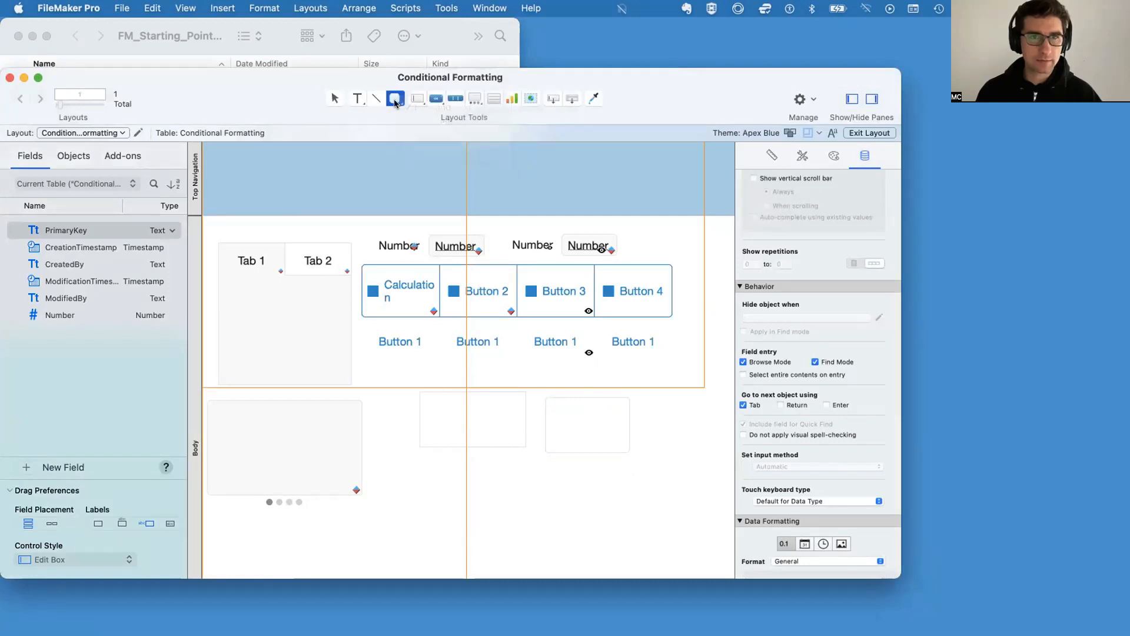
click(397, 104)
click(396, 103)
click(398, 103)
click(414, 160)
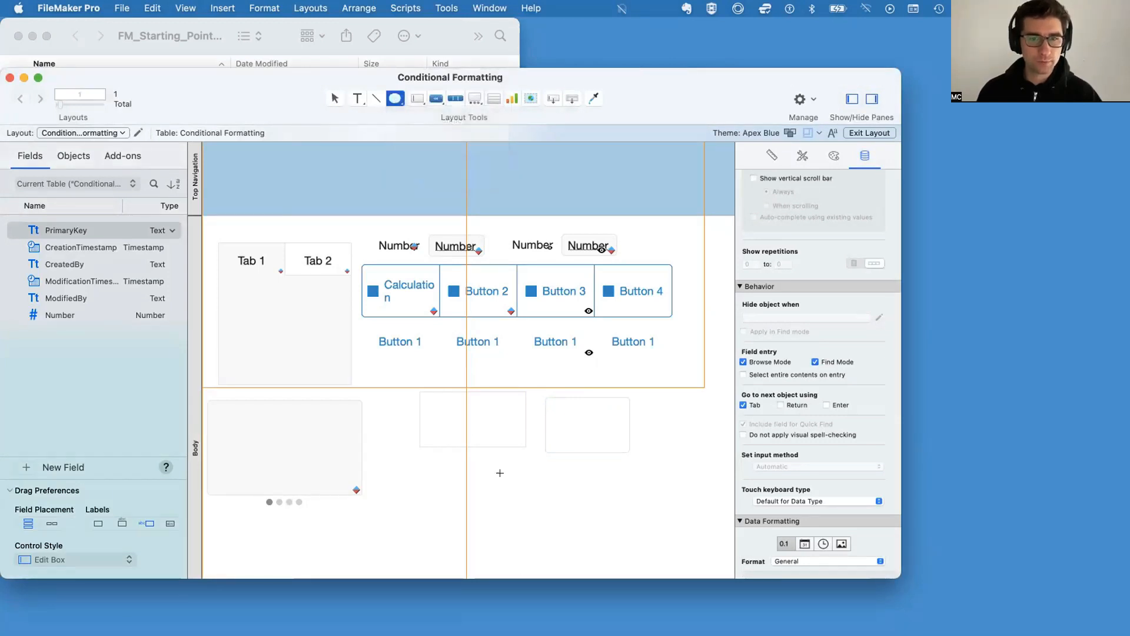
drag(501, 476, 540, 542)
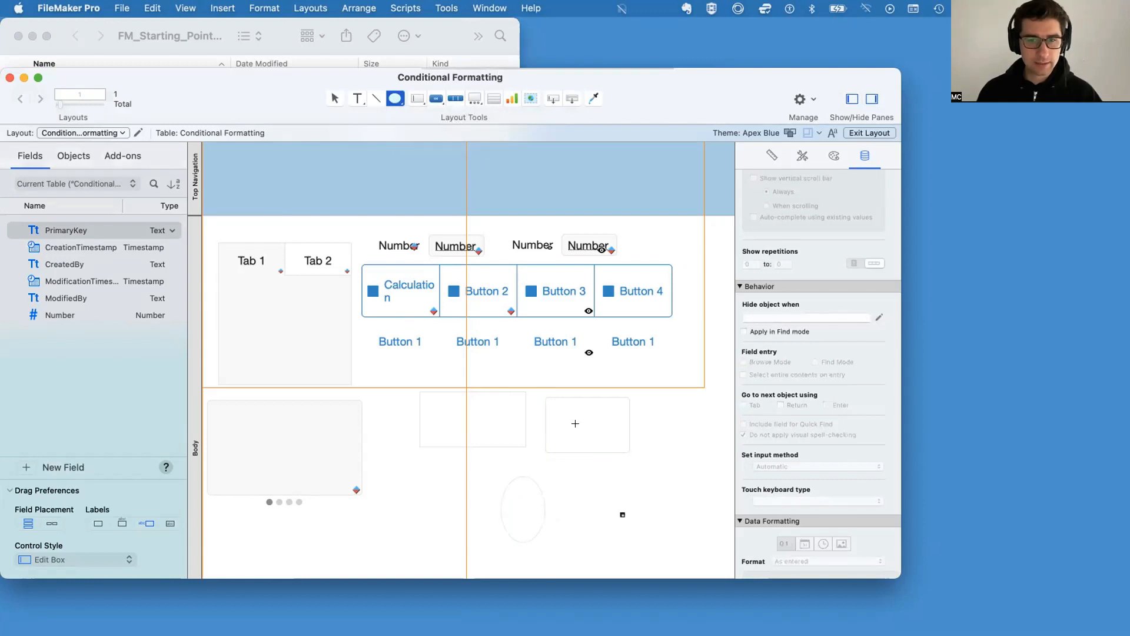
Check the rounded rectangle and the oval for a conditional formatting option, and reshape the oval into a small circle beneath the rectangle
click(335, 98)
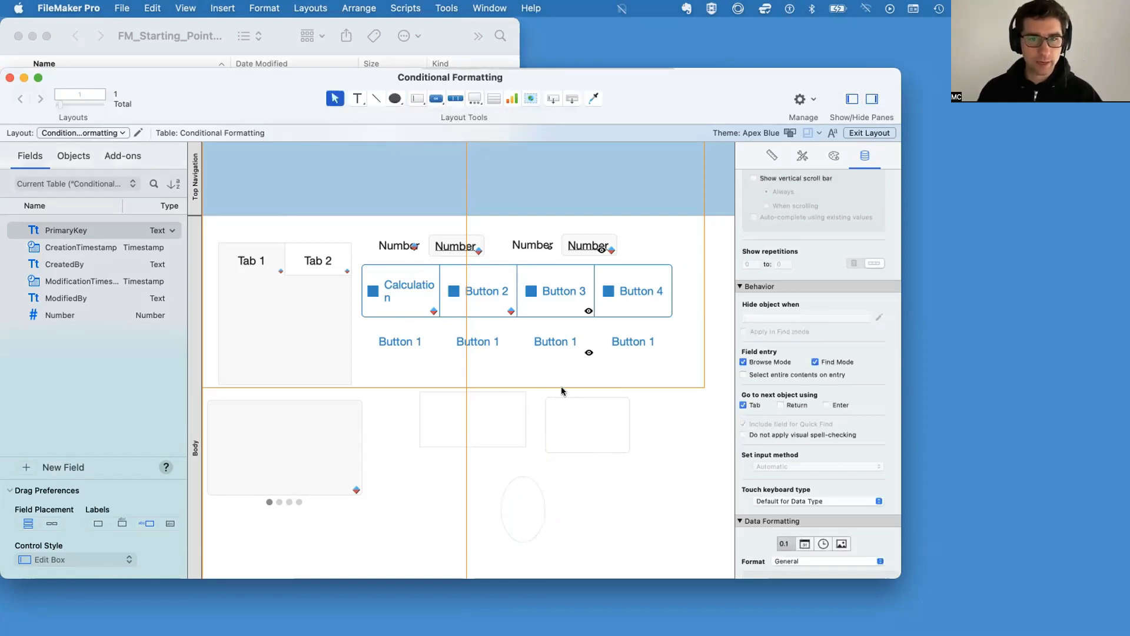
click(571, 424)
right_click(571, 424)
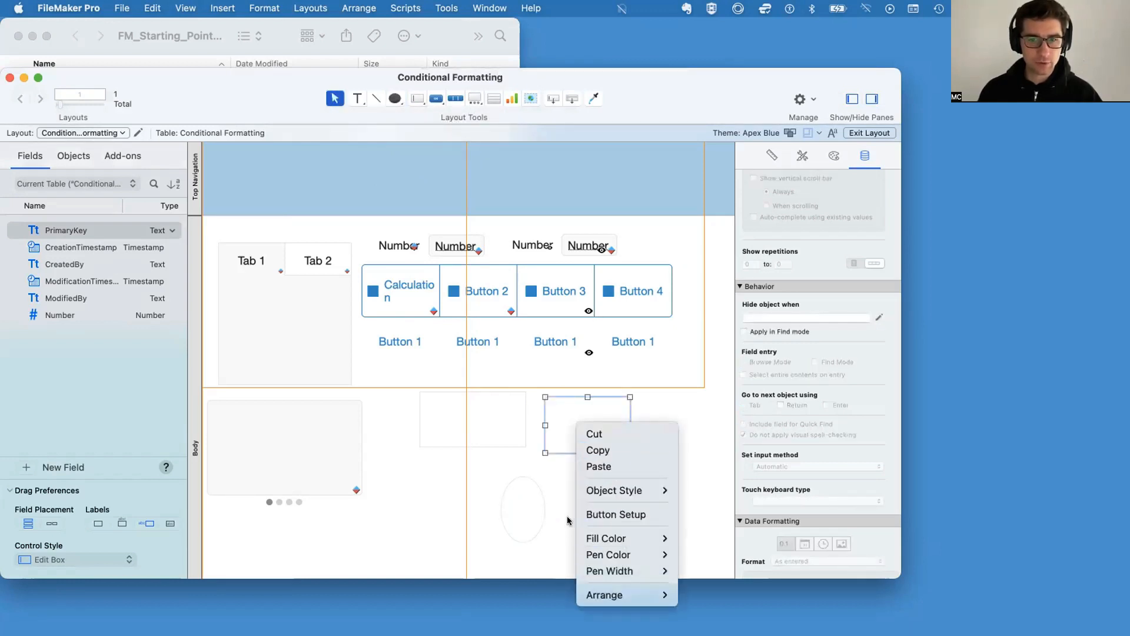
click(522, 509)
click(522, 508)
right_click(522, 509)
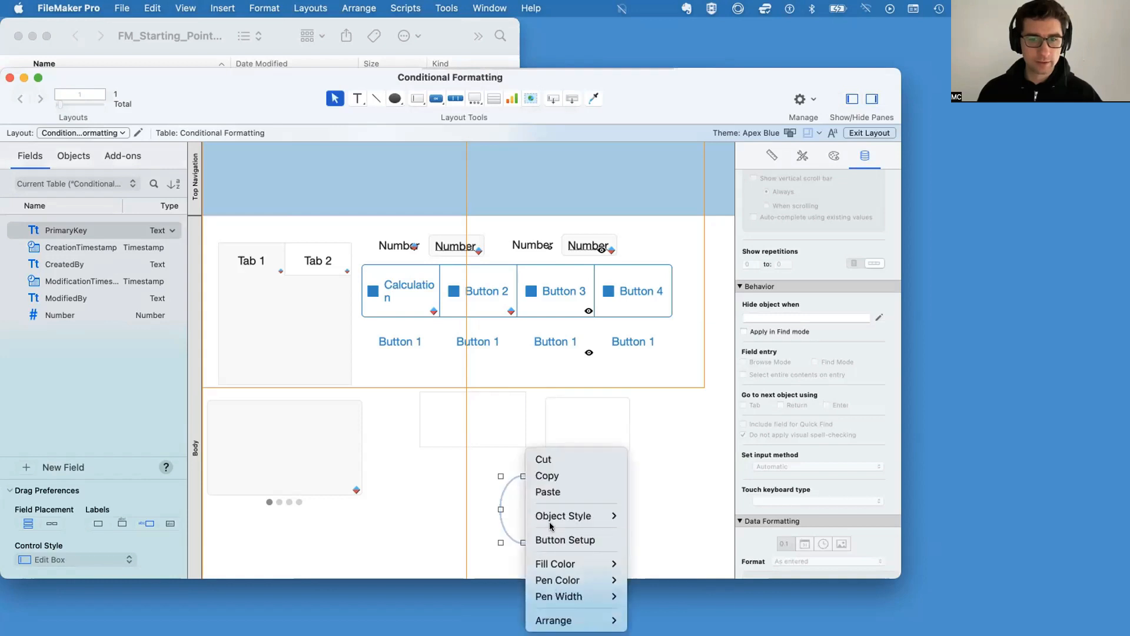
click(511, 497)
click(219, 7)
mouse_move(263, 7)
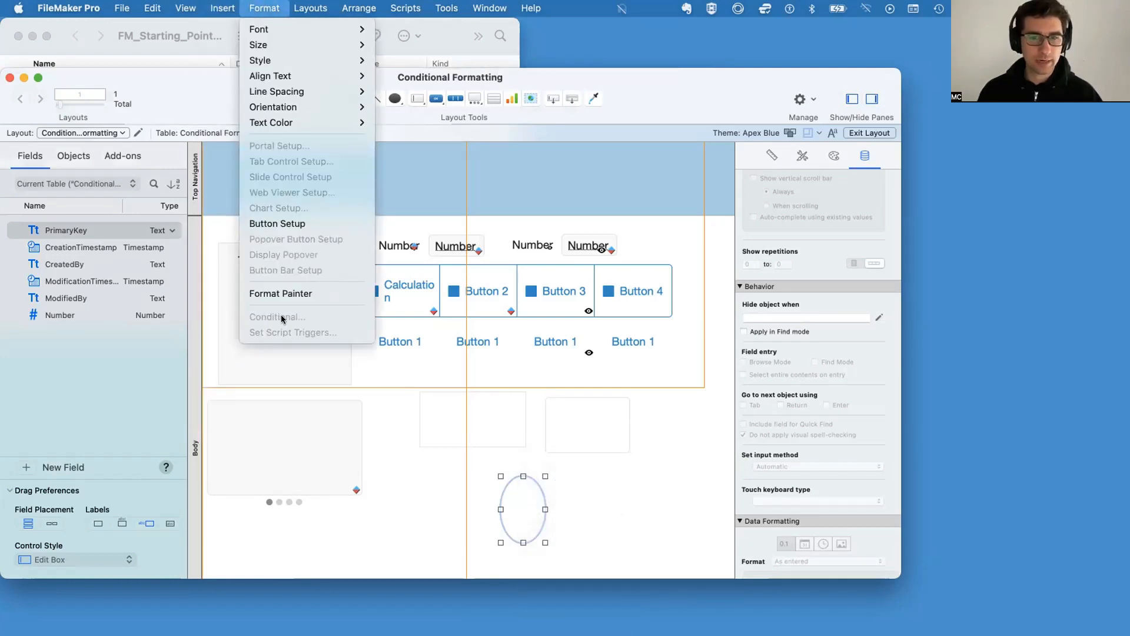
click(550, 504)
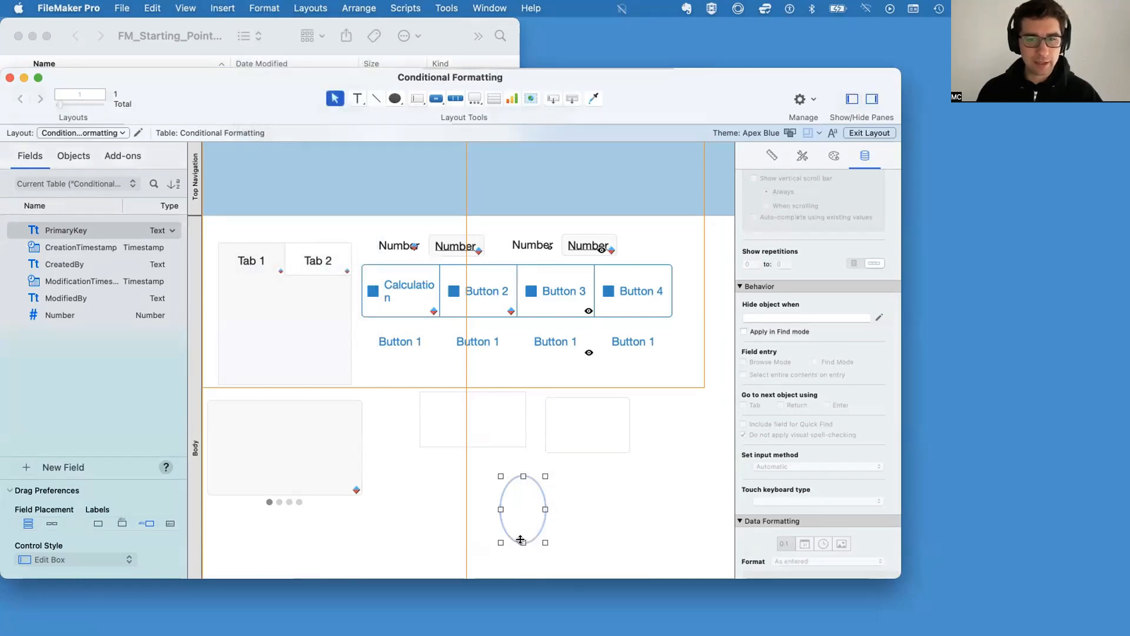
drag(521, 540, 492, 472)
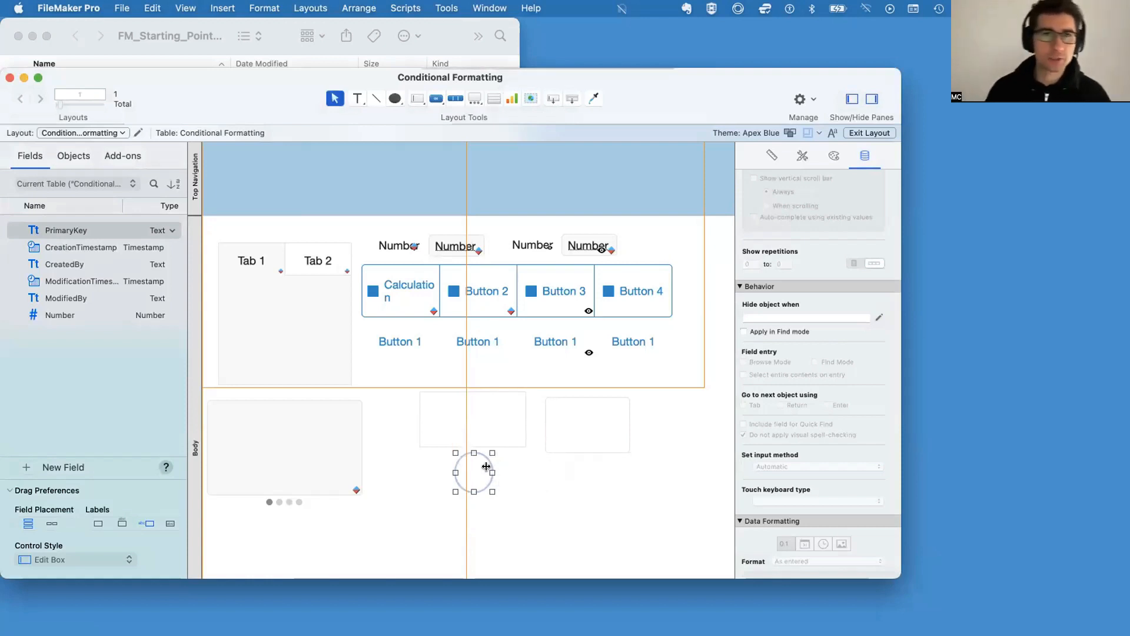
Draw a small square button beneath the rounded rectangle, leaving its label blank and its action as Do Nothing
click(436, 98)
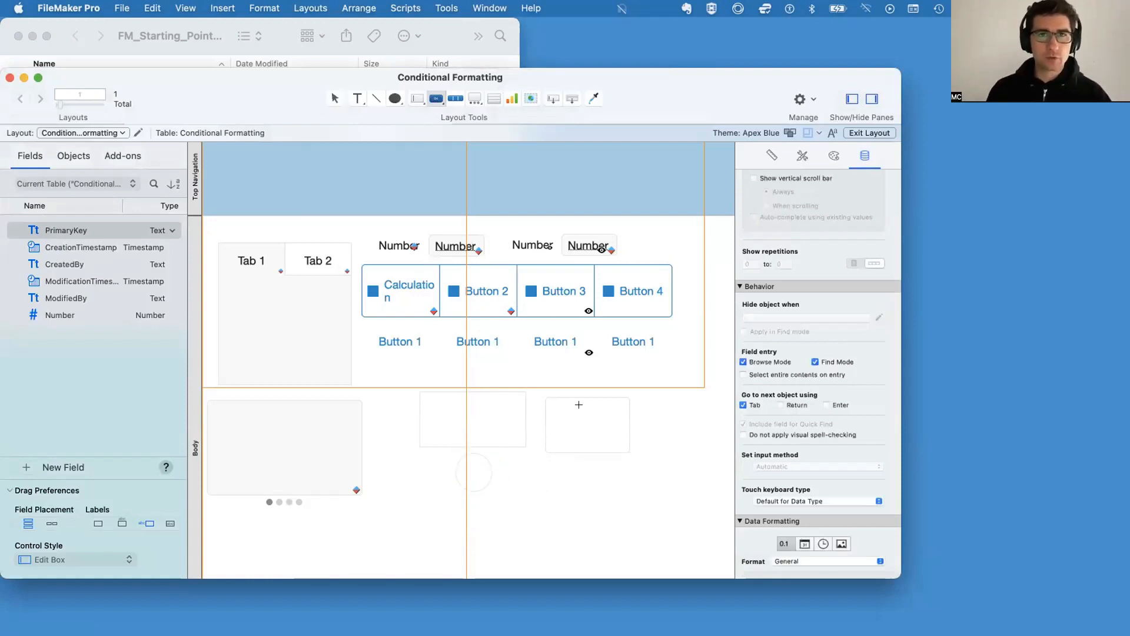
drag(530, 466, 567, 503)
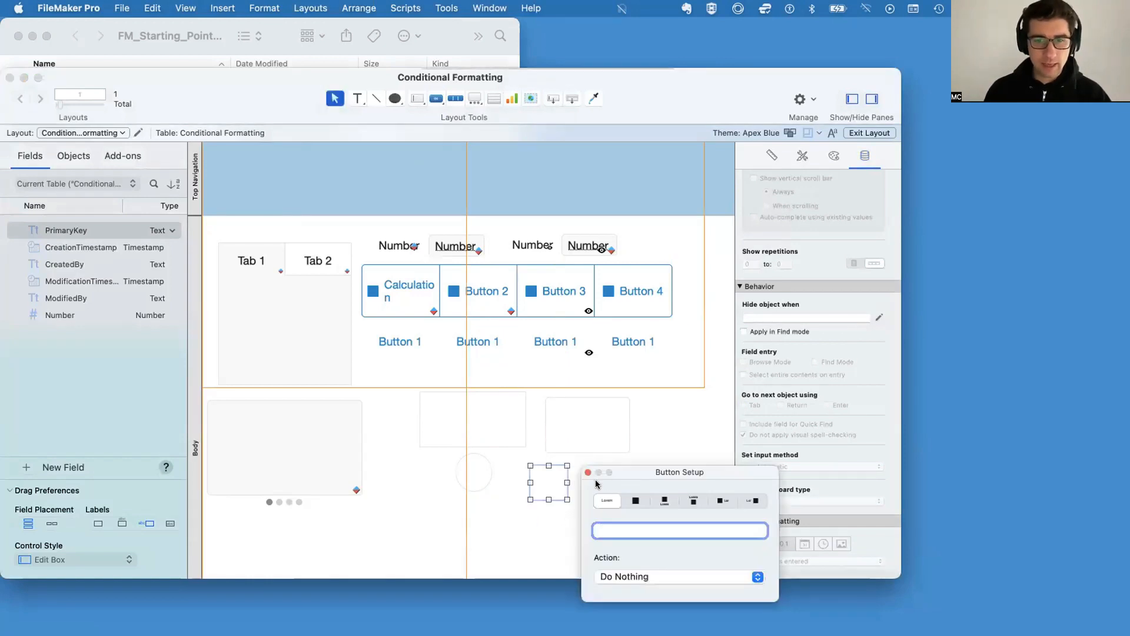
text(1)
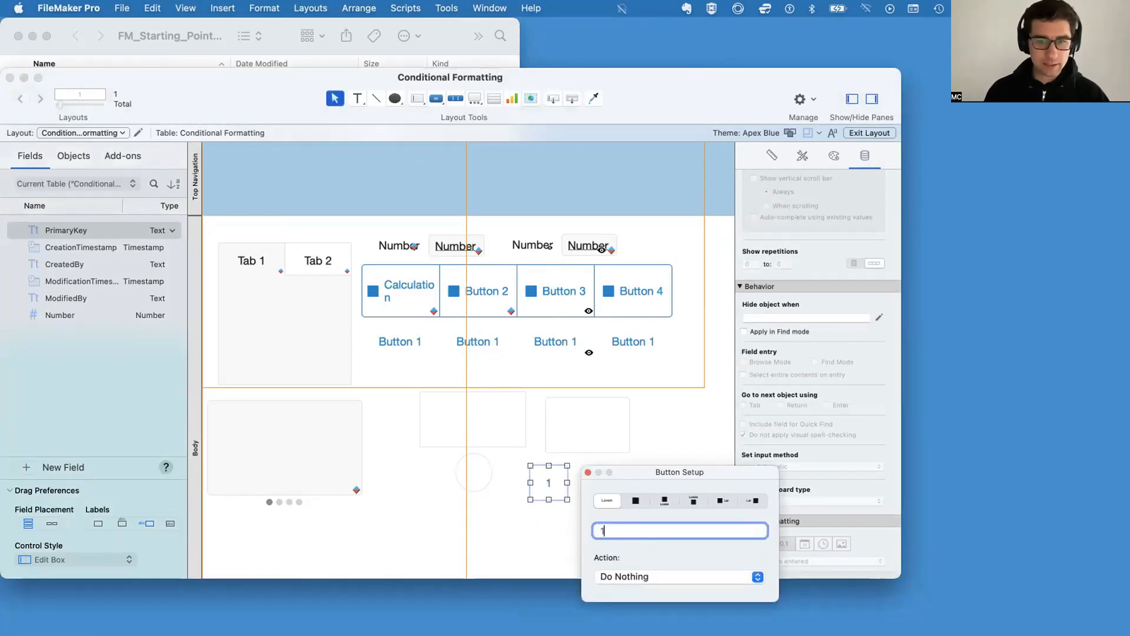
key(BackSpace)
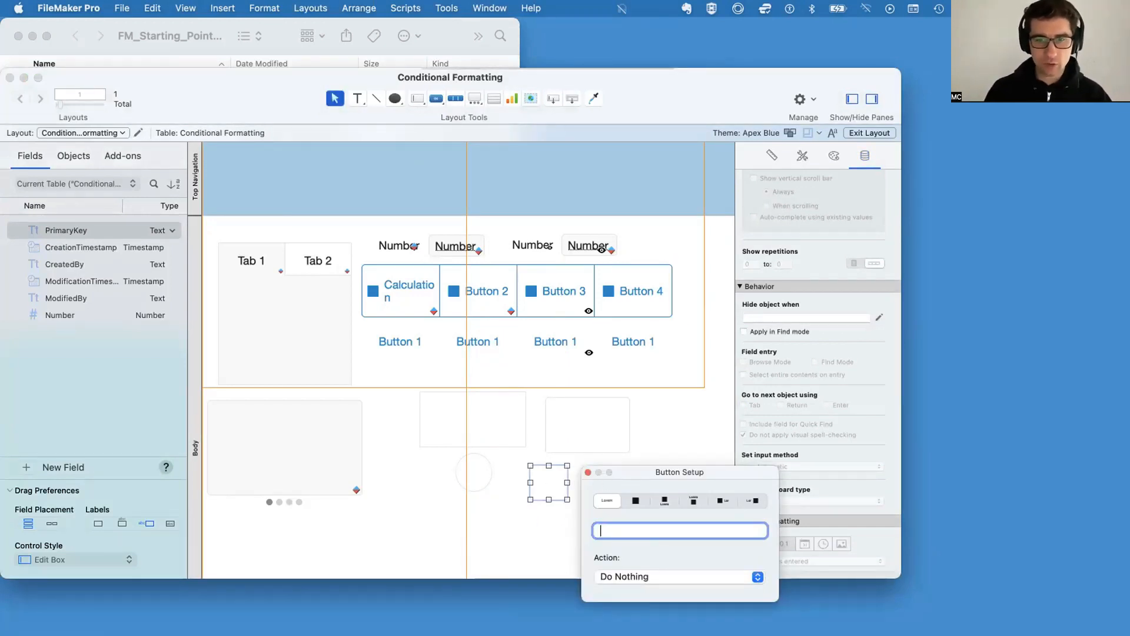
click(511, 529)
click(538, 484)
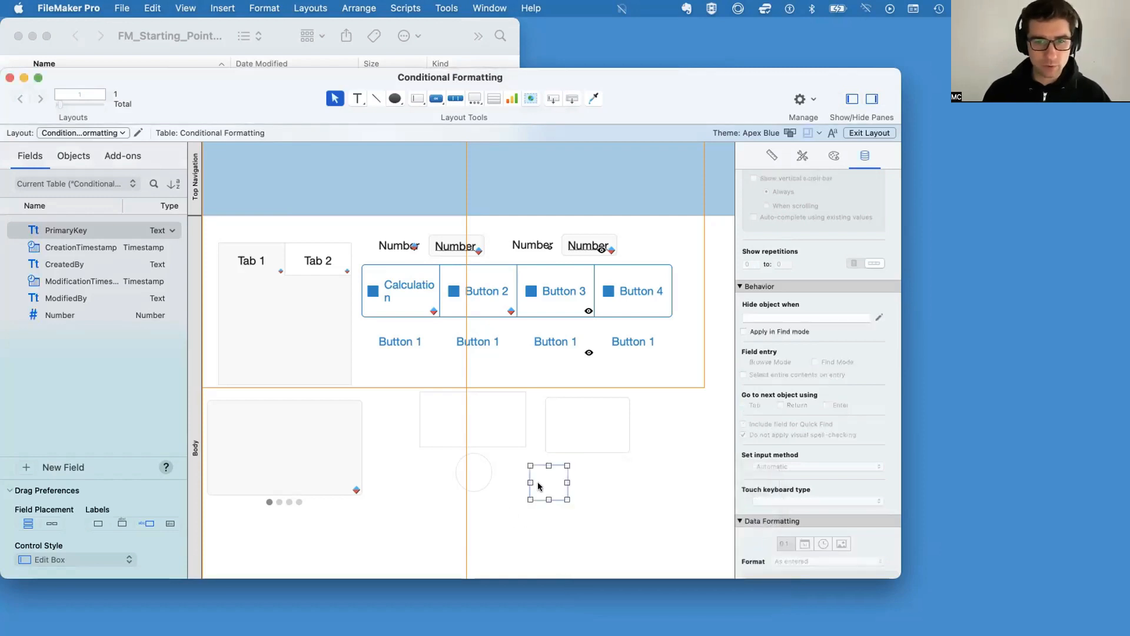
Copy the rounded rectangle's formatting onto the blank button with the Format Painter
click(595, 433)
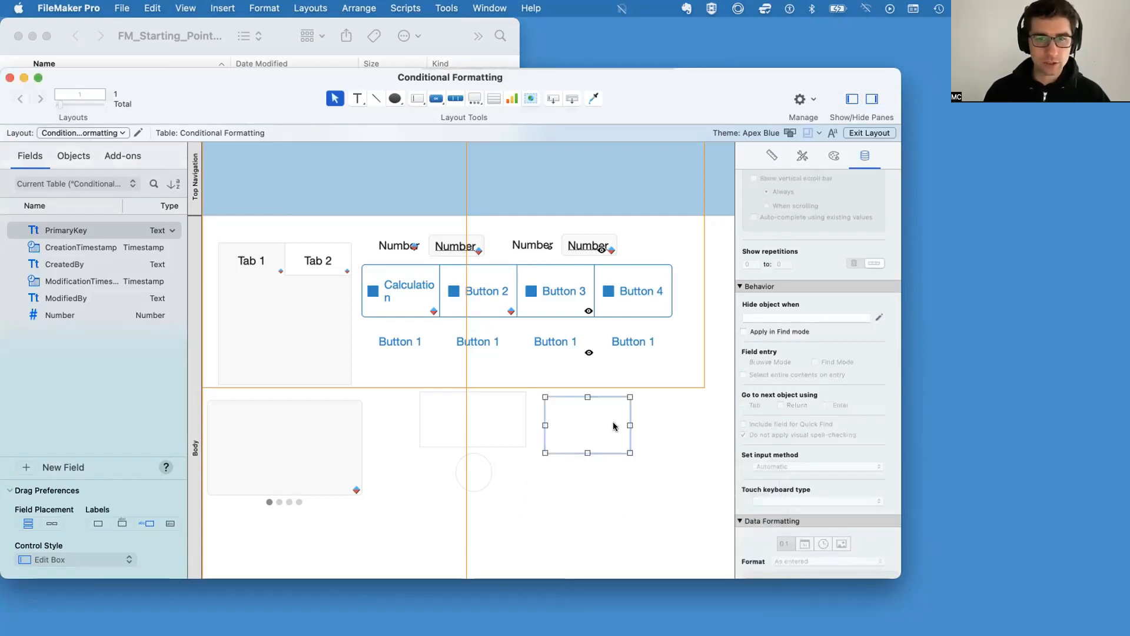
click(593, 98)
click(560, 488)
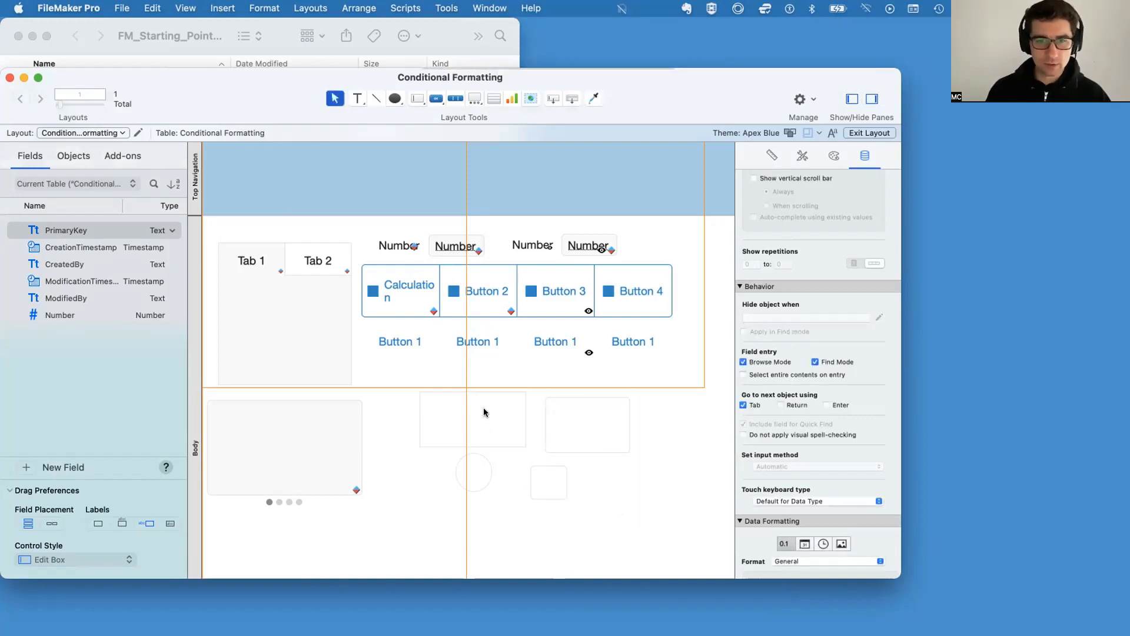
Check the blank button for a conditional formatting option
click(549, 481)
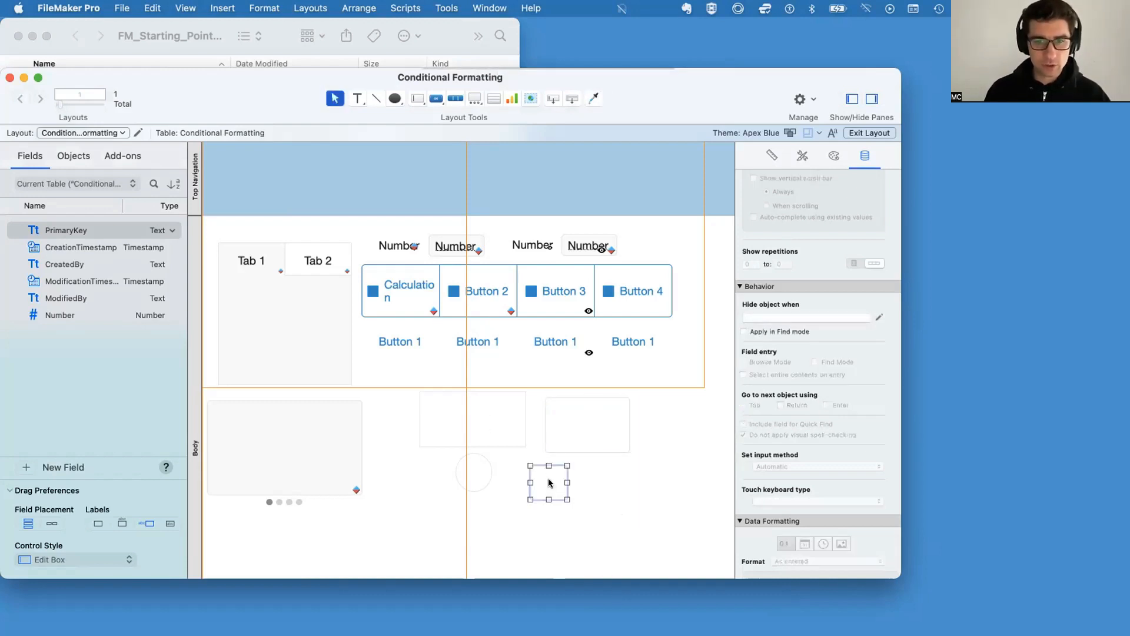
right_click(550, 480)
click(543, 484)
right_click(544, 483)
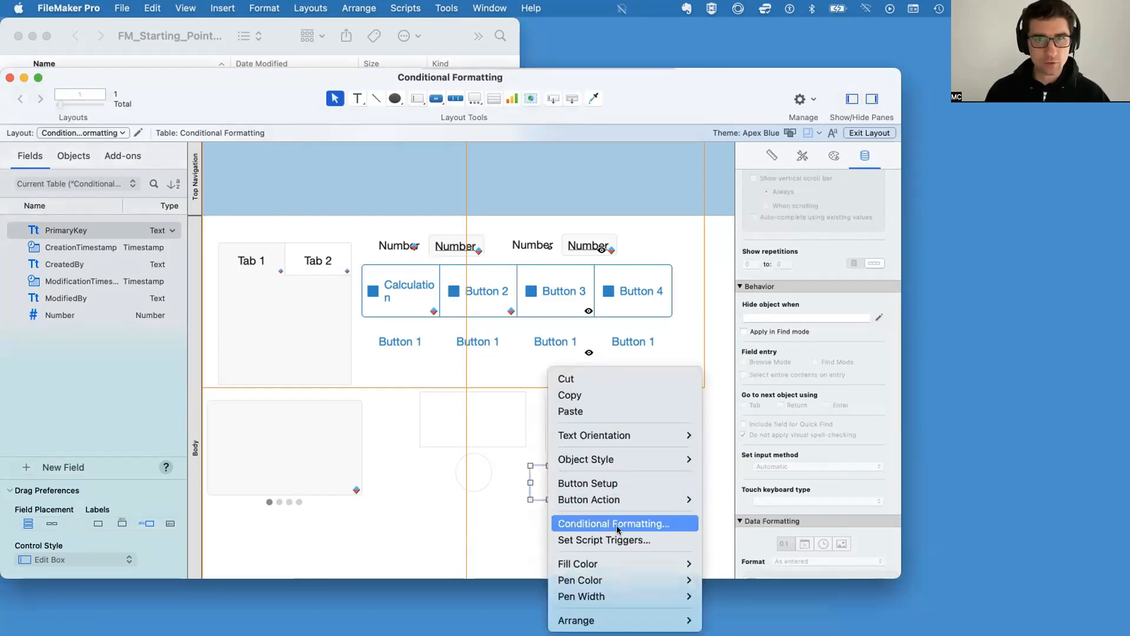
click(524, 551)
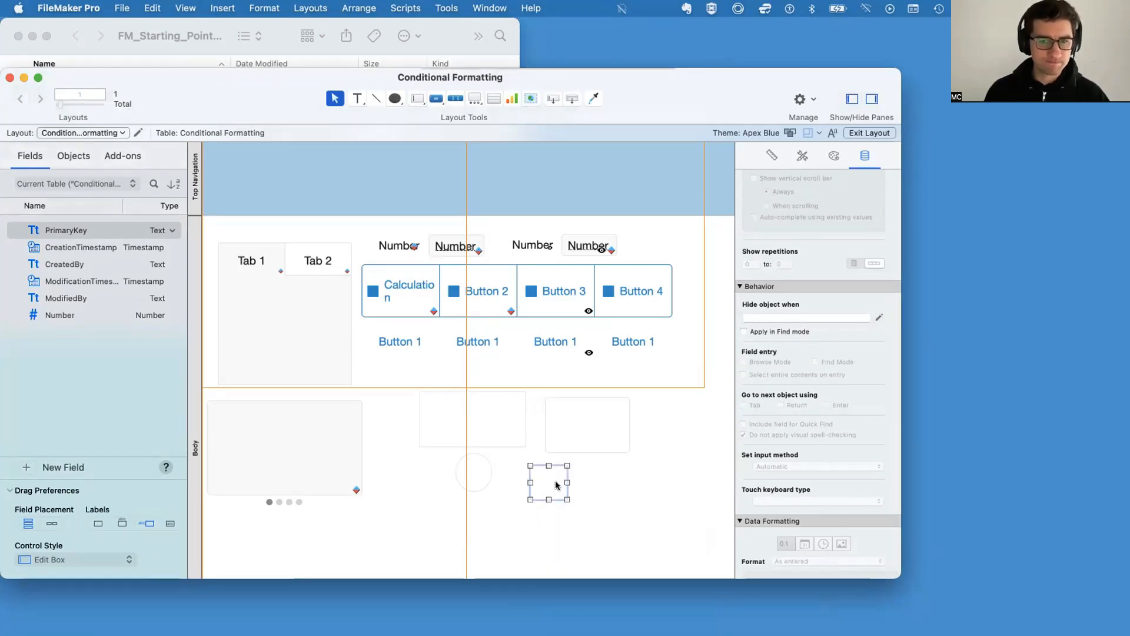
Move the rectangle beside the slide control, fit the circle and a smaller rounded rectangle inside it, and place the blank button alongside
mouse_move(557, 482)
mouse_down()
mouse_move(522, 476)
mouse_move(566, 483)
mouse_up()
drag(466, 421, 415, 423)
drag(472, 475, 393, 423)
drag(599, 423, 440, 422)
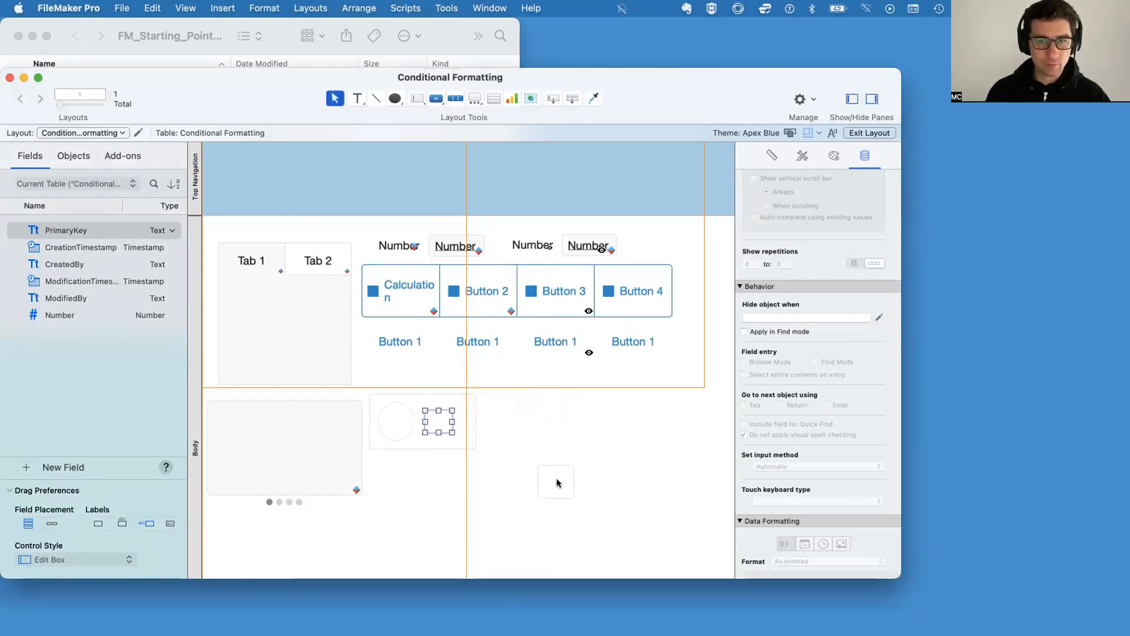
drag(556, 479, 524, 420)
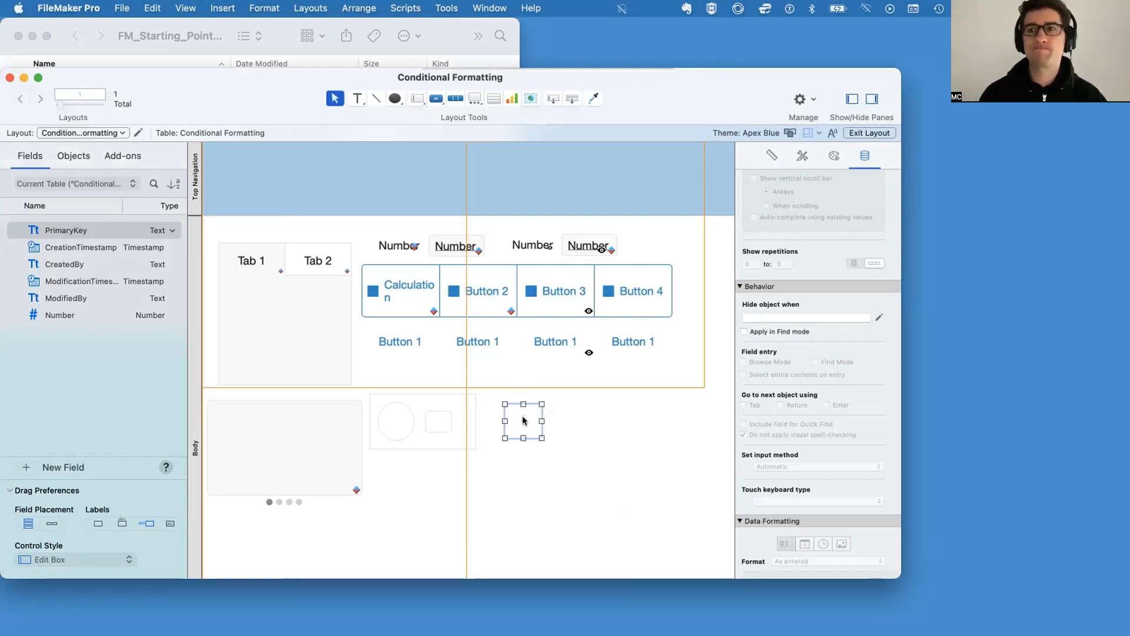
Check the circle's Hide object when option, and move the shapes and blank button up closer beneath the row of buttons
click(401, 427)
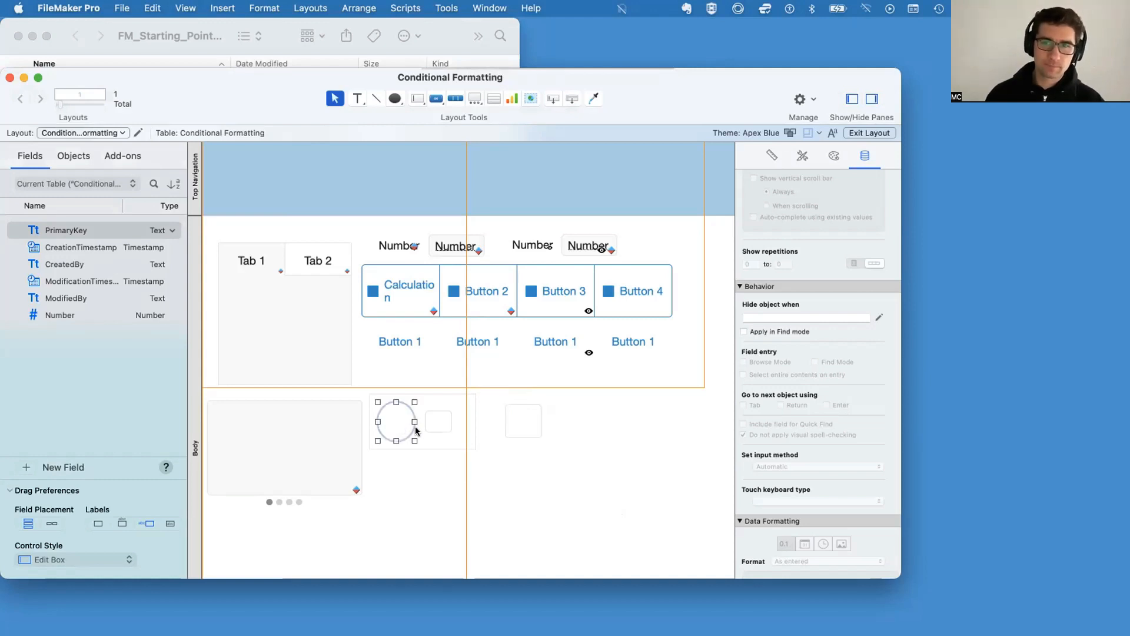
click(745, 316)
click(594, 415)
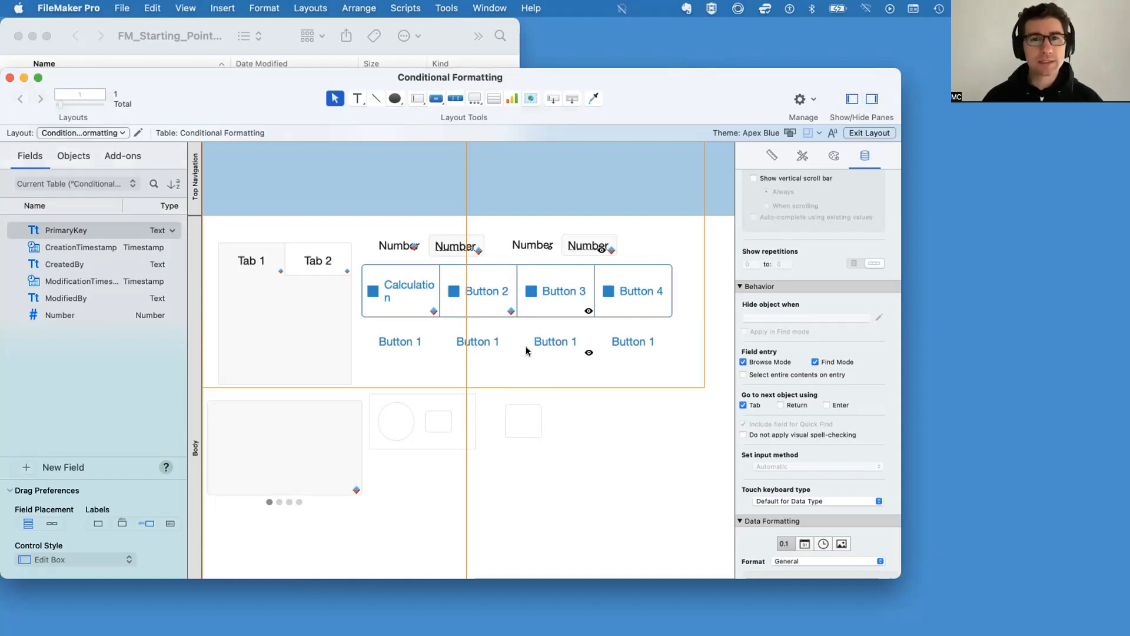
drag(616, 521, 392, 382)
click(391, 380)
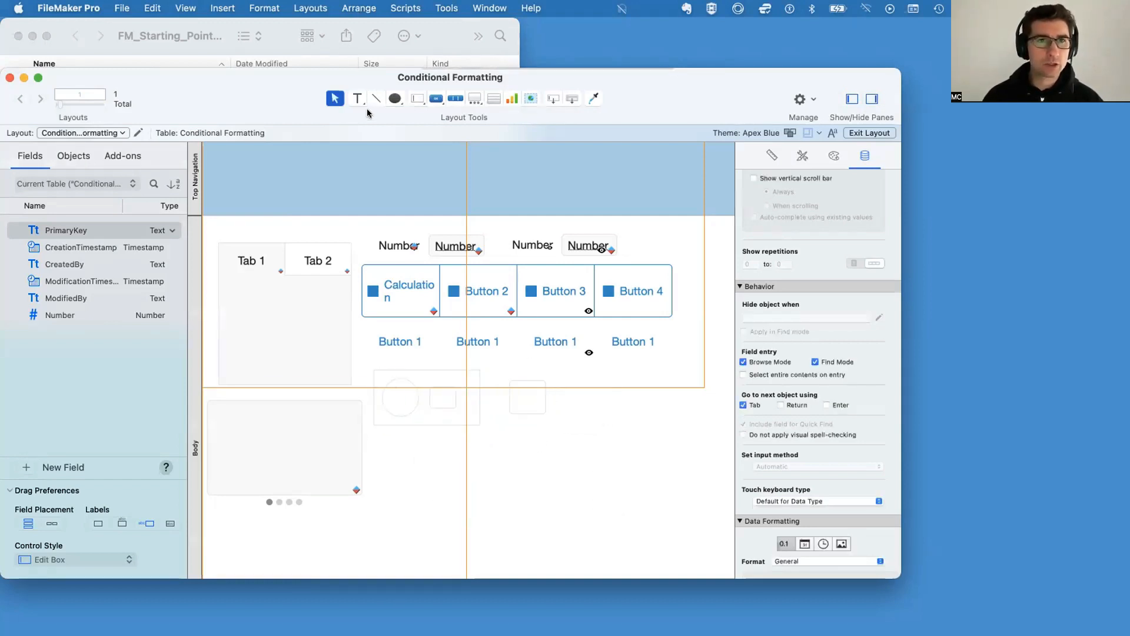
Create a new field named Text and set its type to Text
click(25, 467)
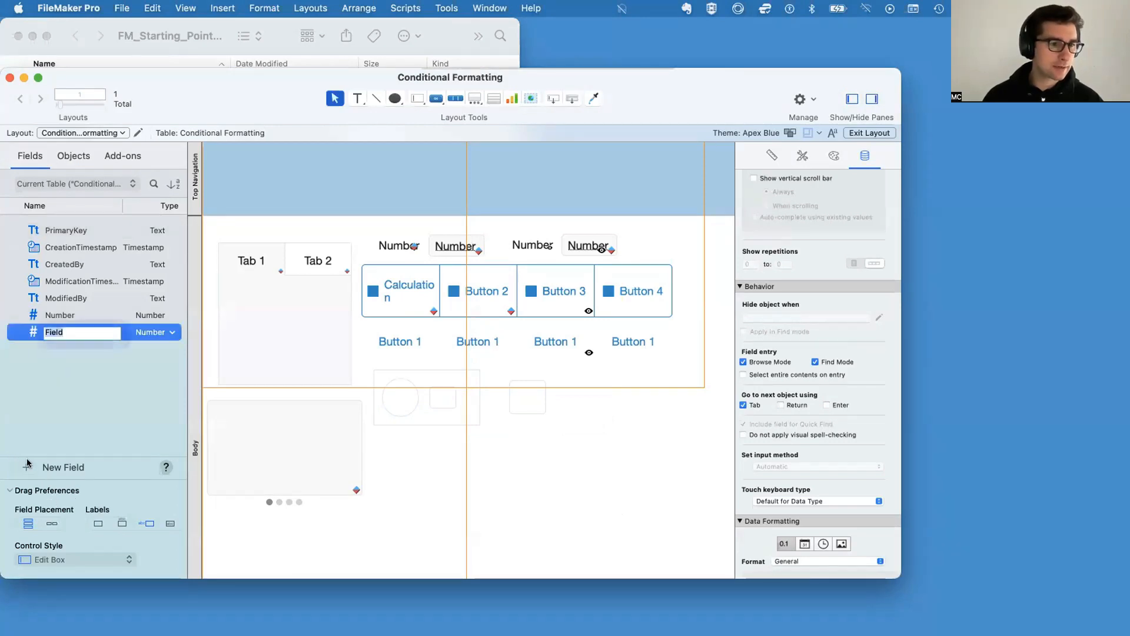
text(Text)
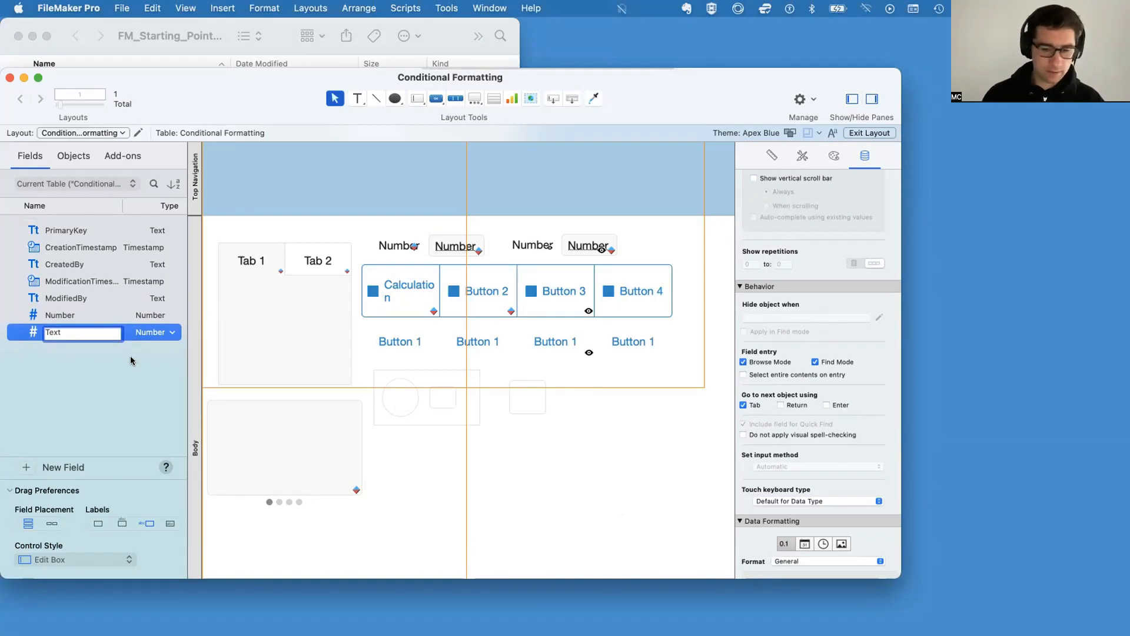
key(Return)
click(172, 333)
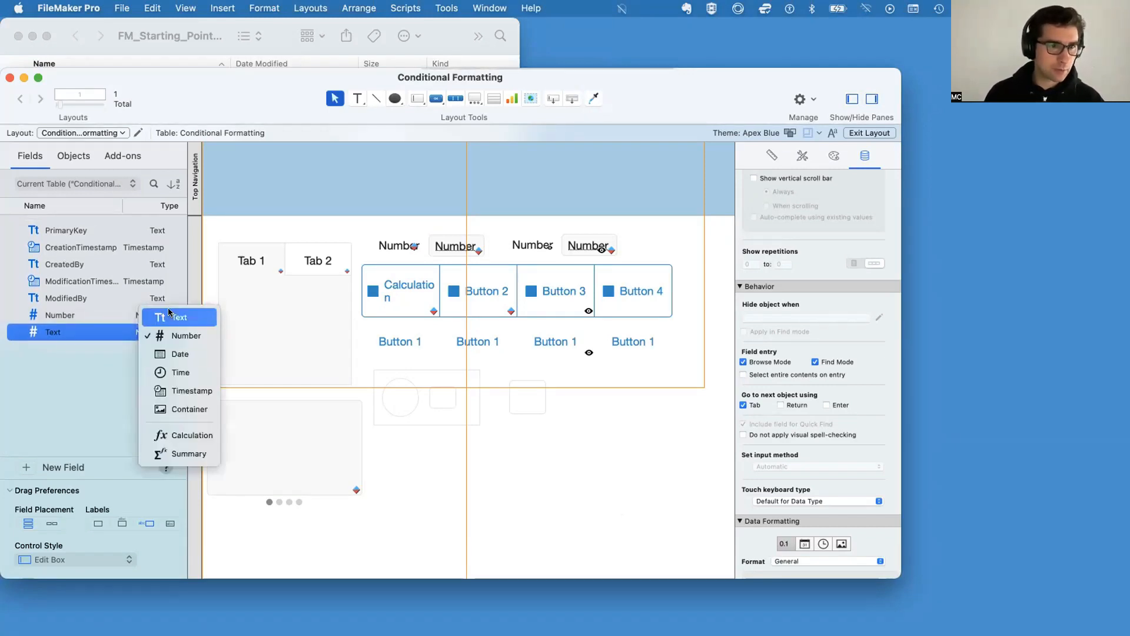
click(173, 313)
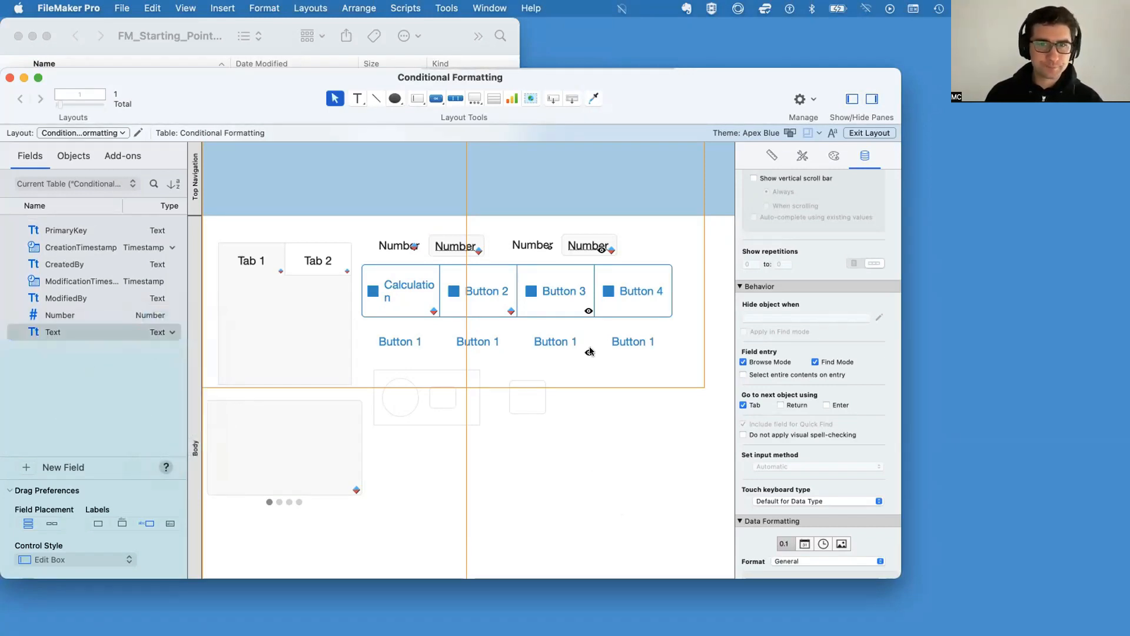
Move the second Number label and field off the layout into the gray area past its right edge
click(593, 245)
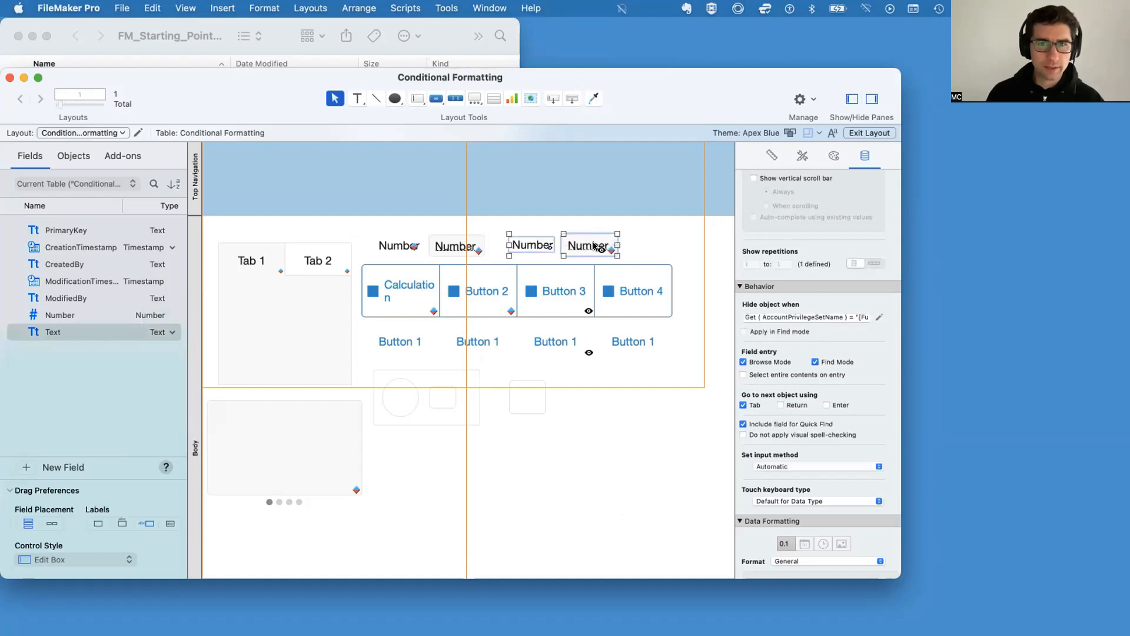
drag(530, 245, 368, 241)
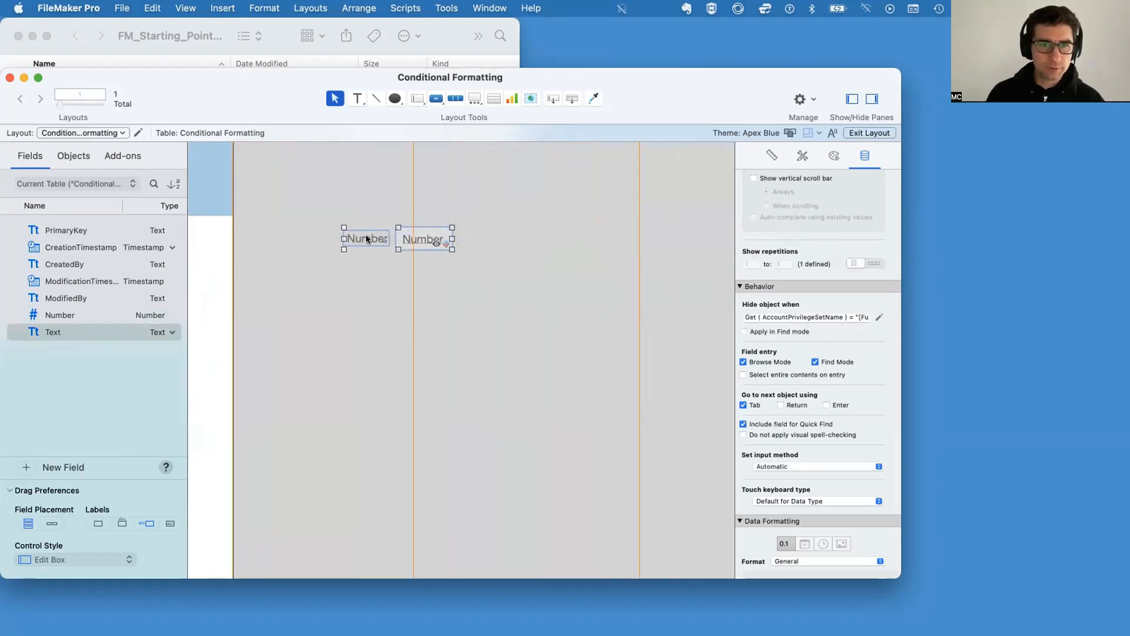
scroll(378, 231, left, 10)
scroll(377, 230, left, 2)
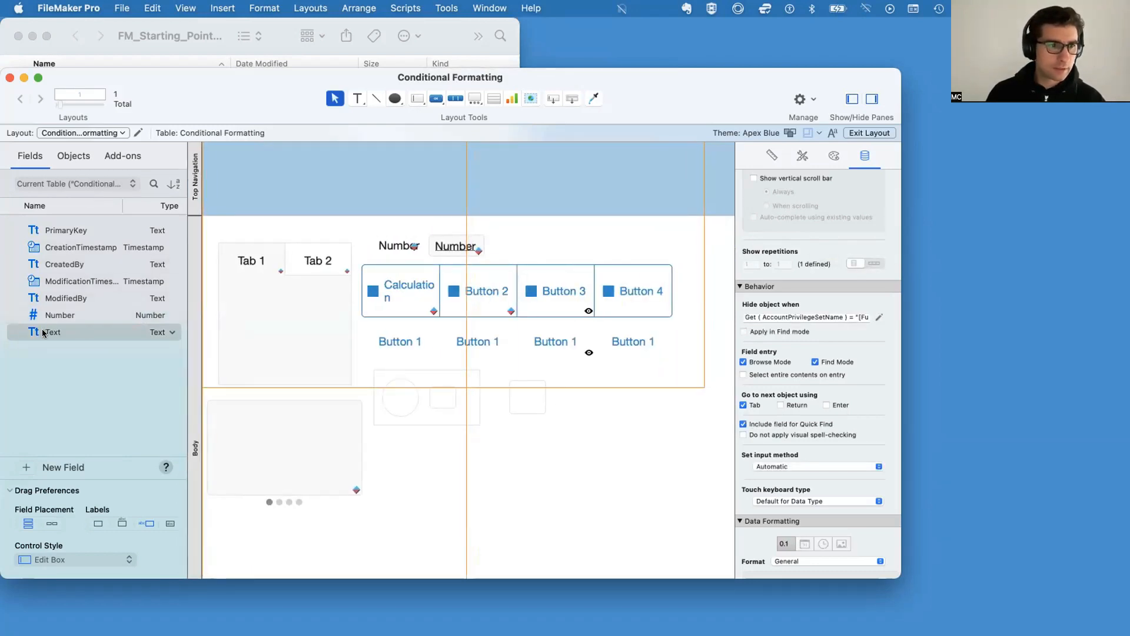
Place the Text field with its label beside the Number field on the layout, and view the result in Browse mode
drag(53, 332, 597, 244)
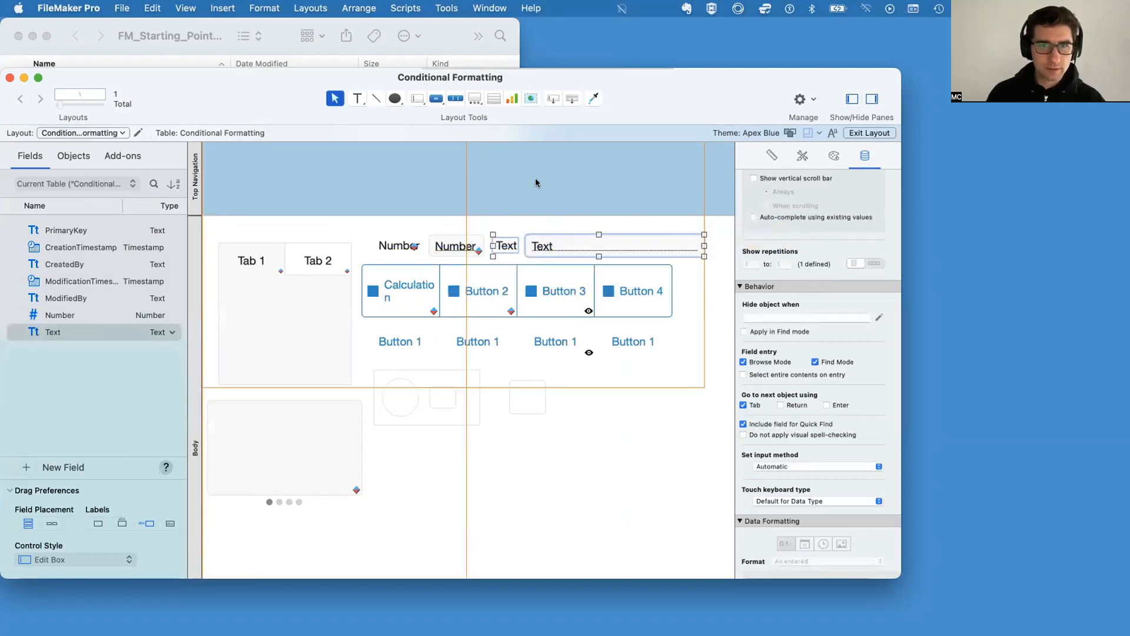
click(535, 178)
key(super+b)
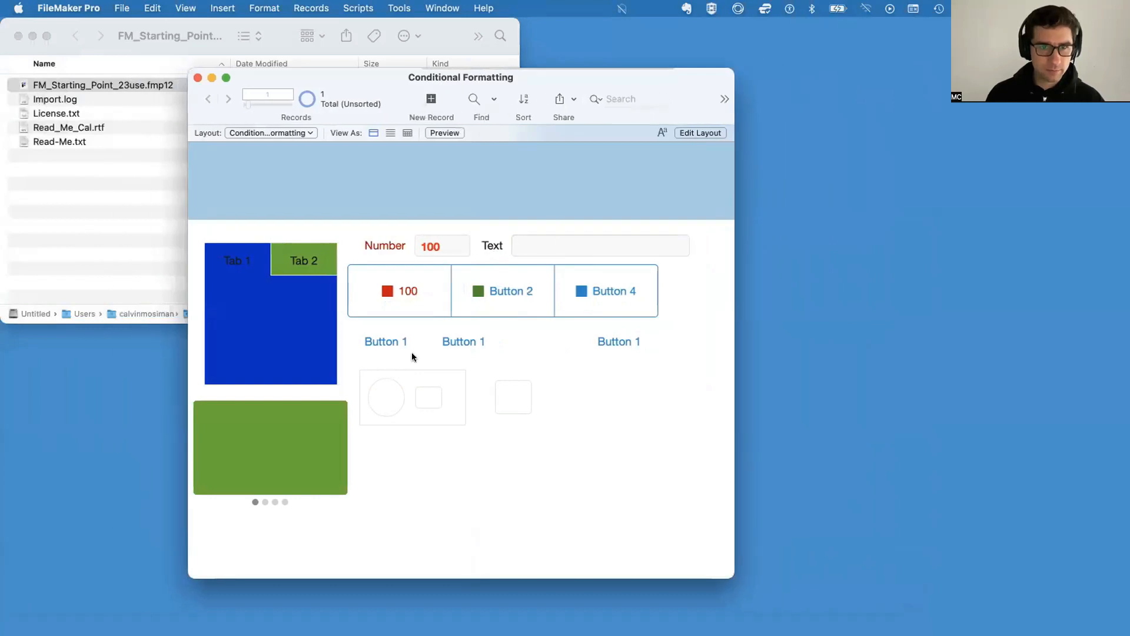
Back in Layout mode, examine the Hide object when option for the layout parts, the row of buttons, the blank button and the shapes
key(super+l)
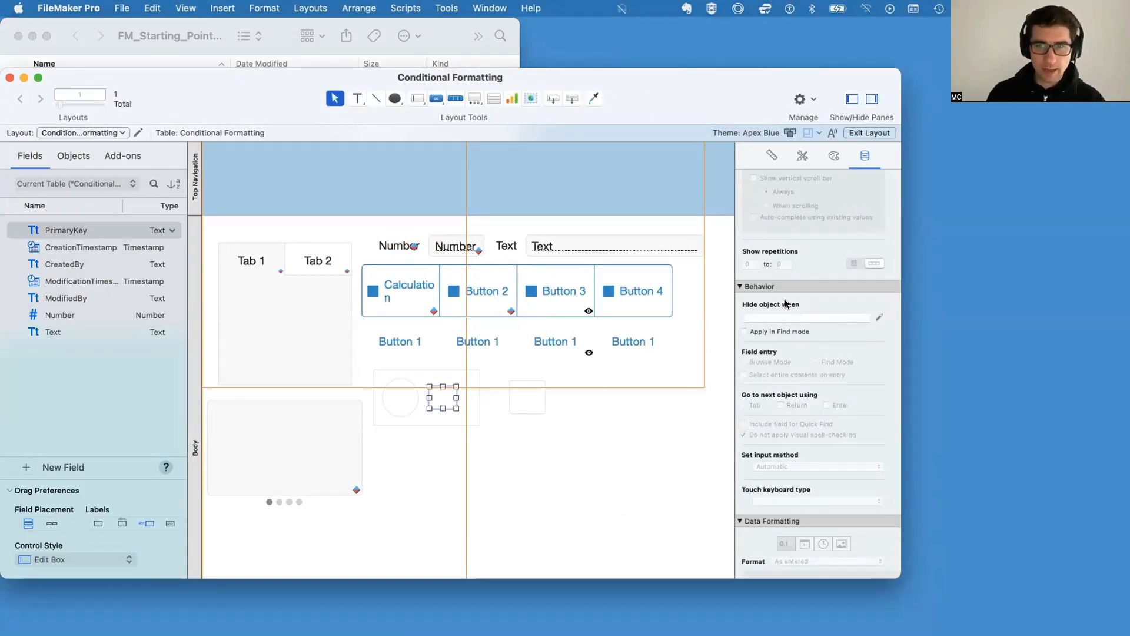
click(621, 393)
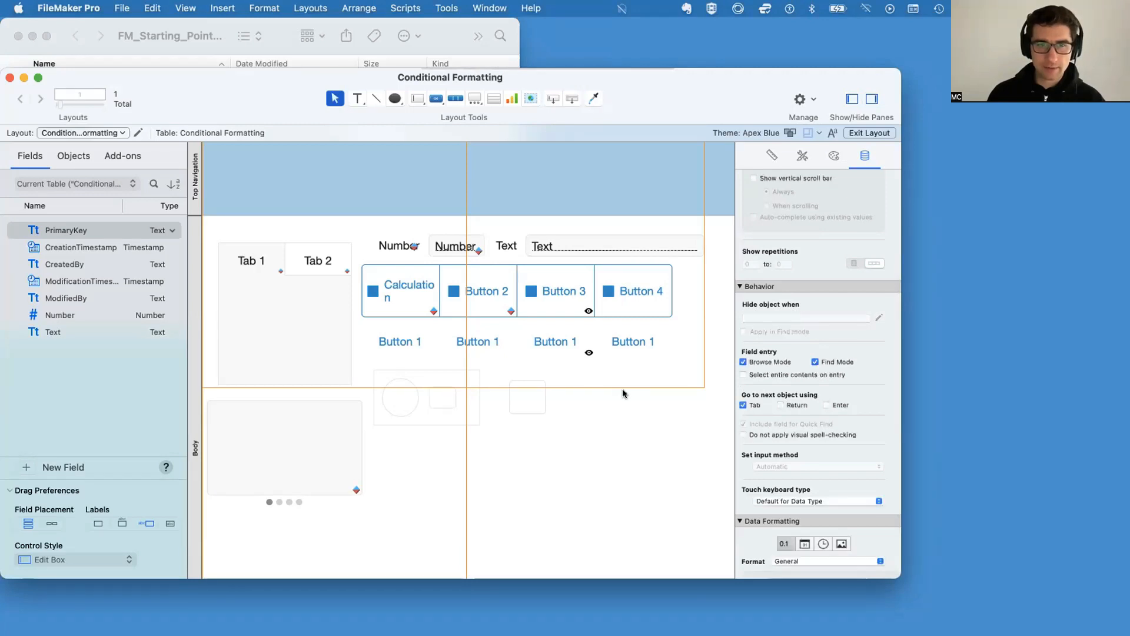
click(194, 367)
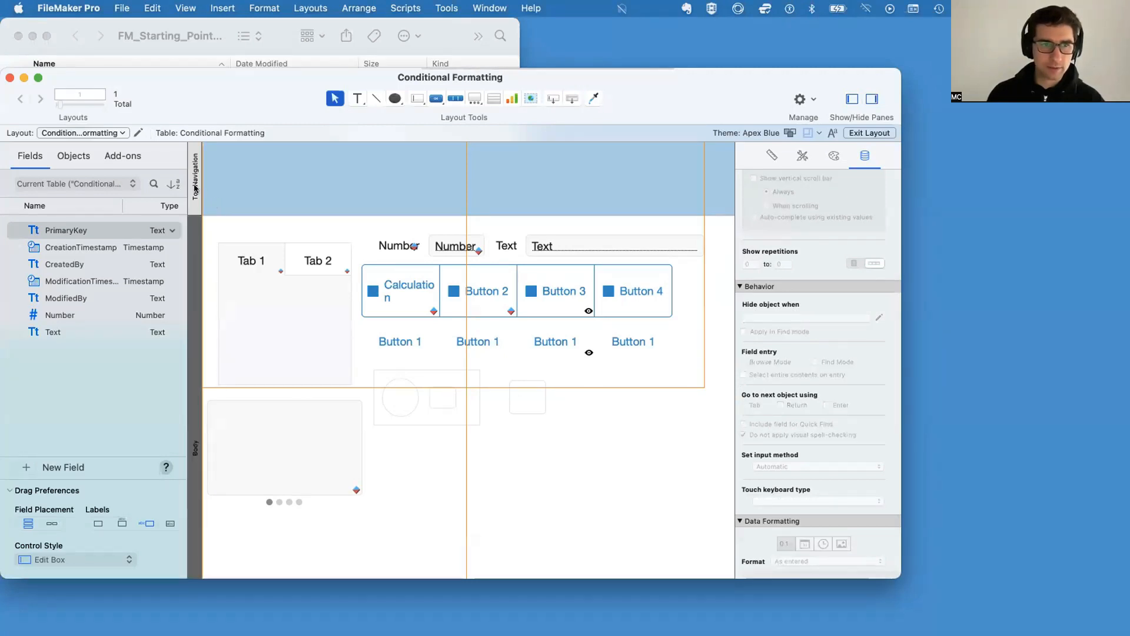
click(634, 347)
click(589, 345)
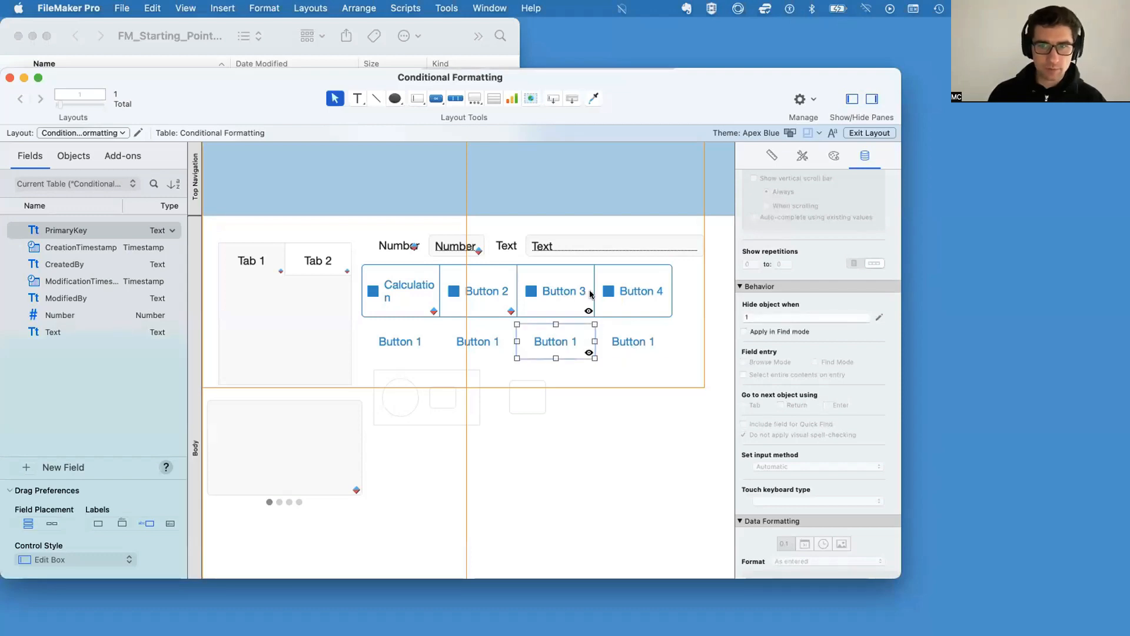
click(612, 328)
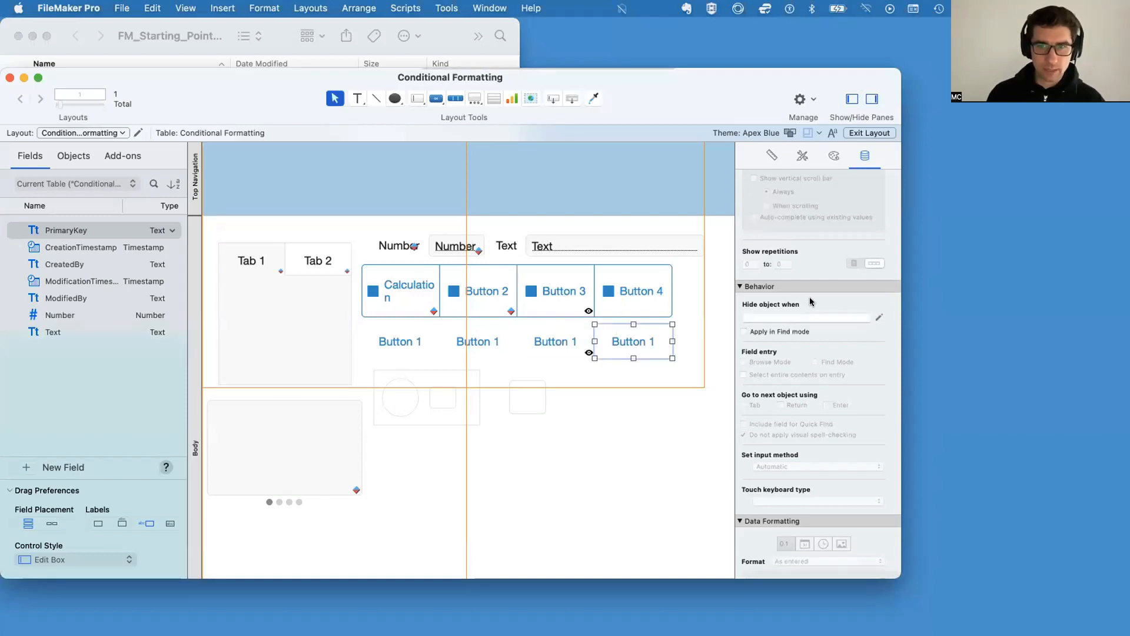
click(773, 316)
click(529, 397)
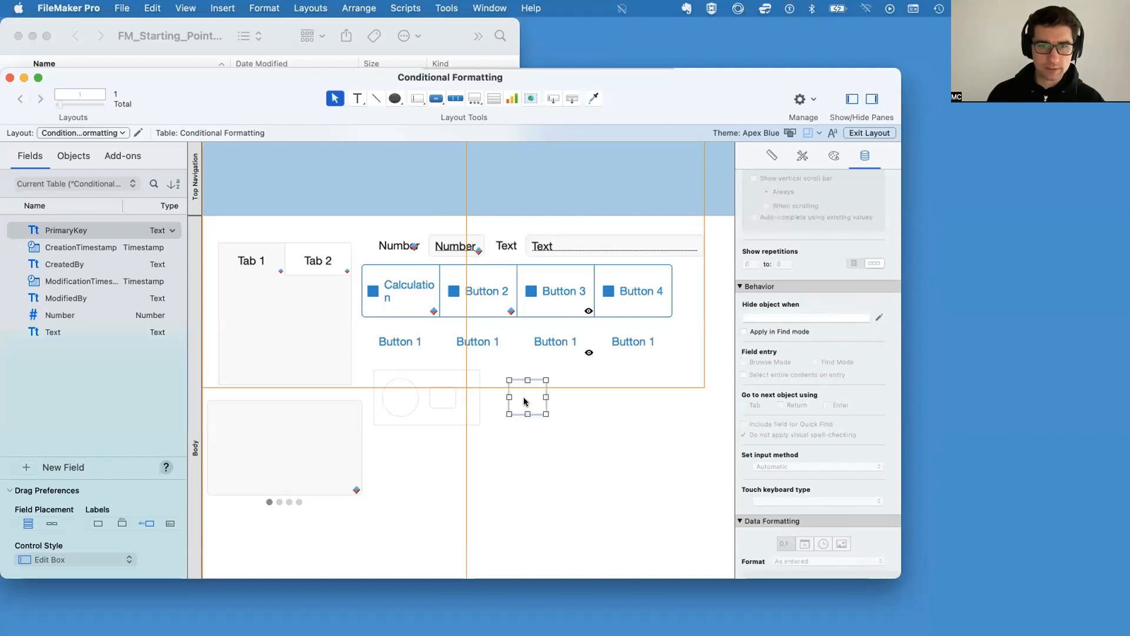
click(457, 414)
click(433, 398)
click(401, 390)
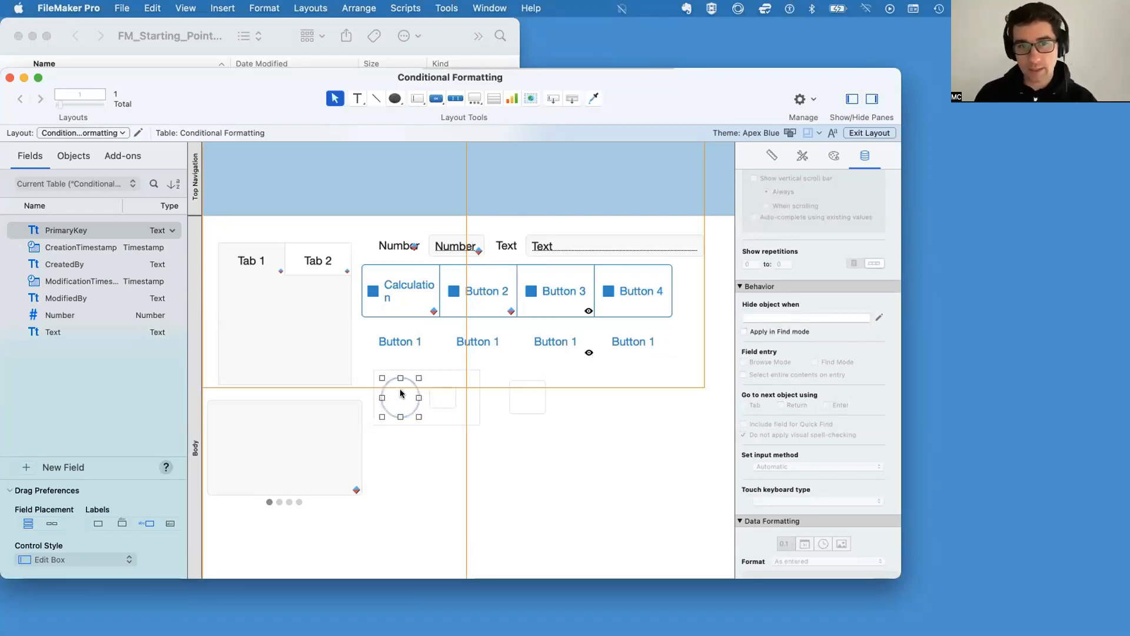
scroll(564, 232, down, 1)
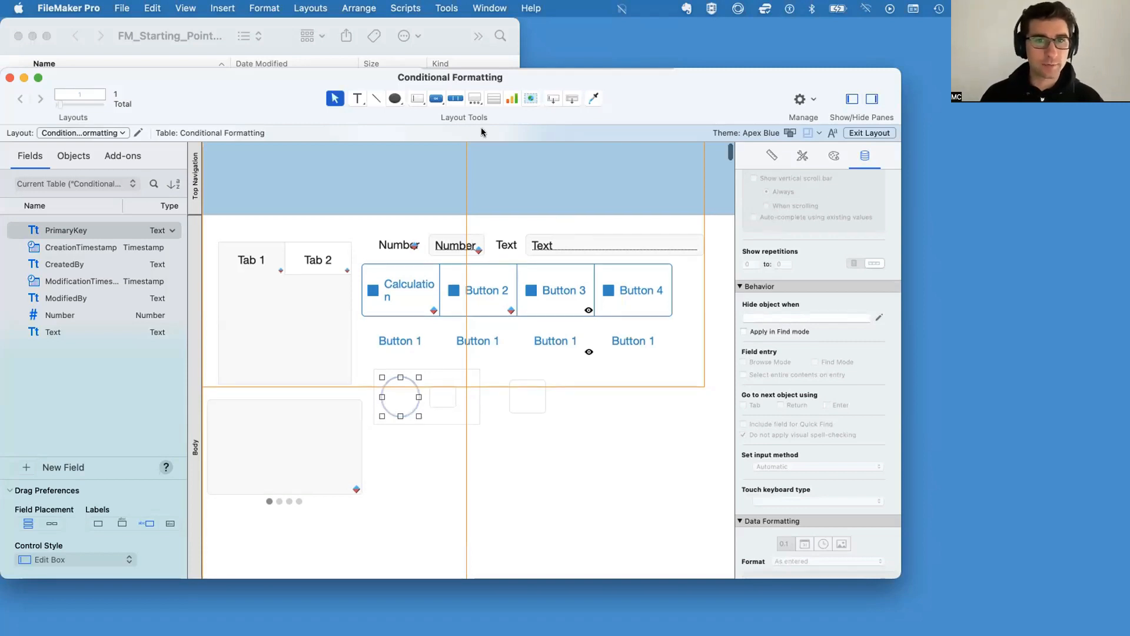
Add a text object below the shapes containing the merge fields <<Number>>::<<Text>>
click(358, 100)
drag(407, 453, 574, 484)
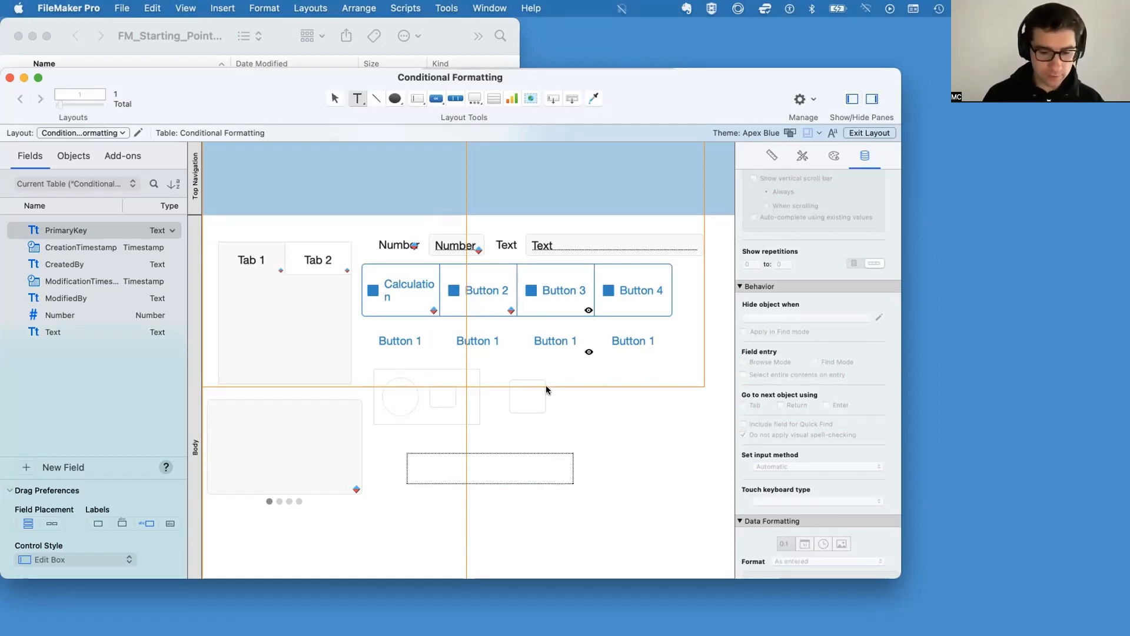
key(super+alt+m)
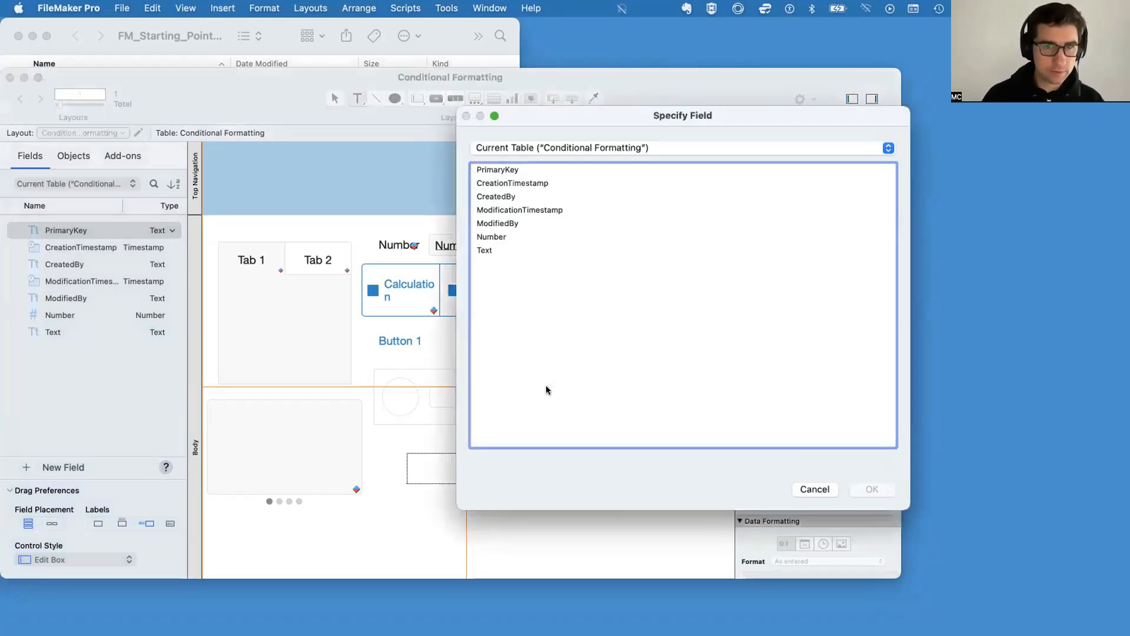
double_click(492, 237)
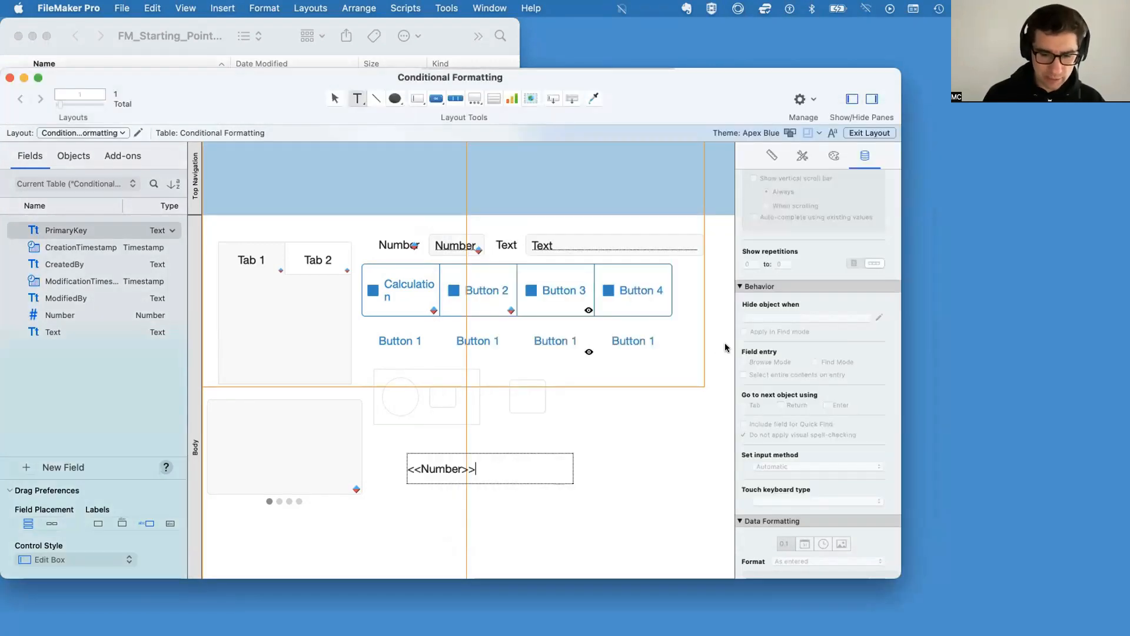
text(::)
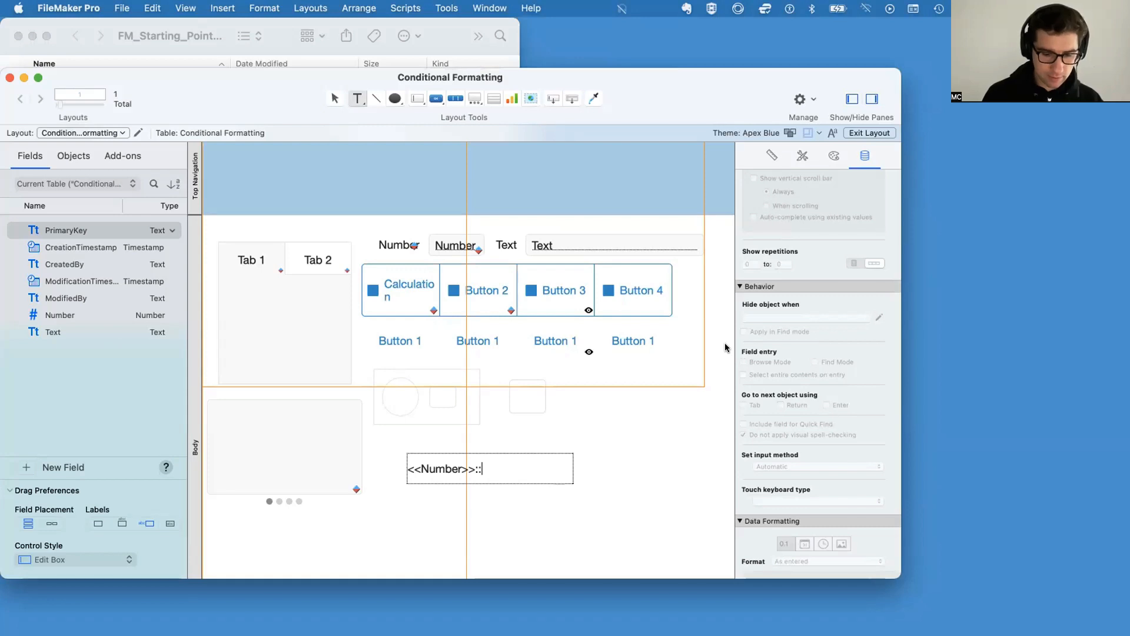
key(alt+super+m)
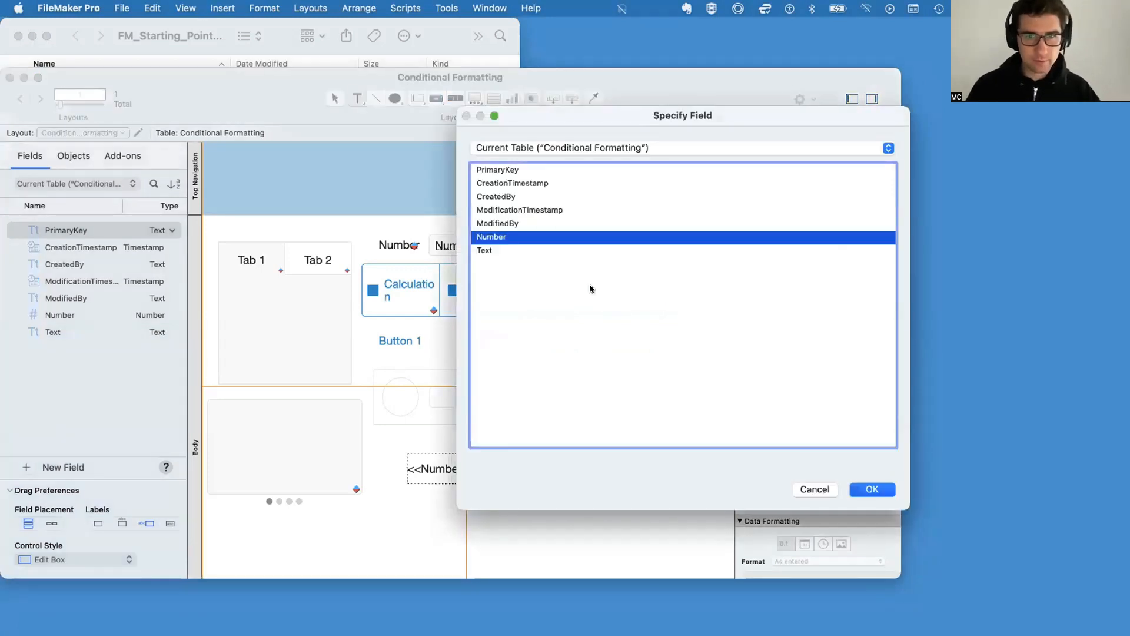
click(481, 250)
double_click(492, 250)
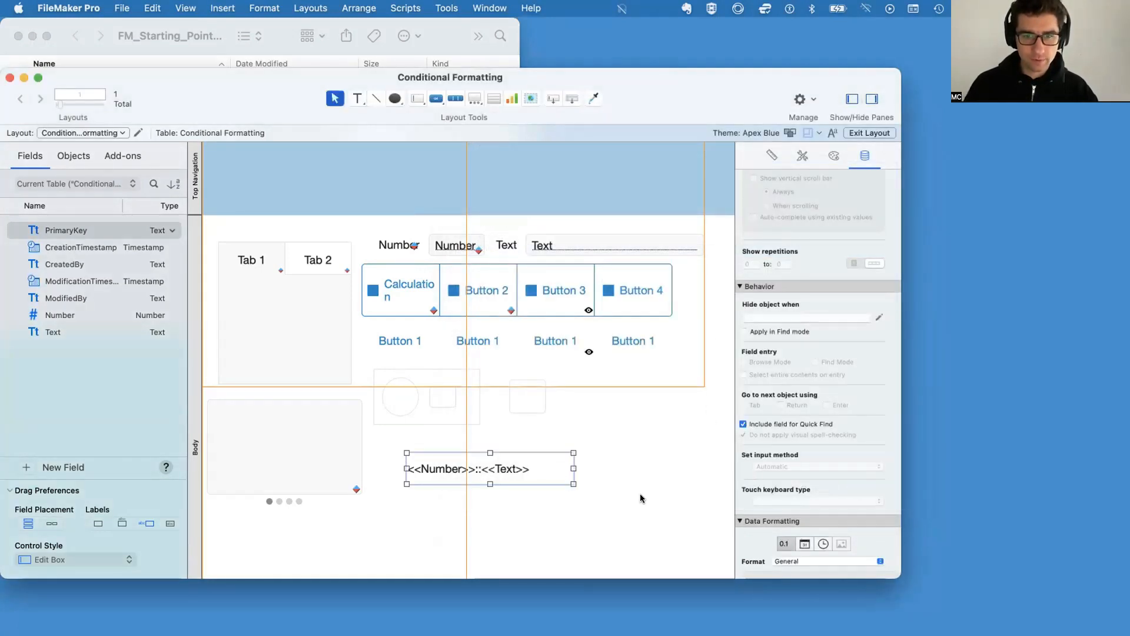
In Browse mode, enter "This was the score!" in the Text field and commit the record
key(super+b)
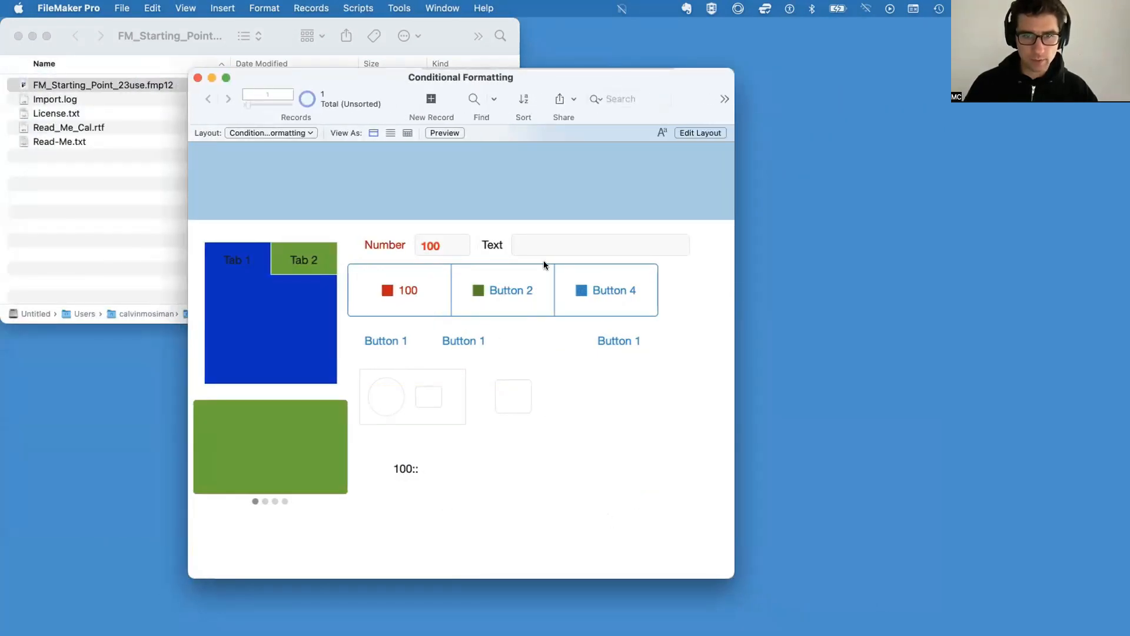
click(535, 243)
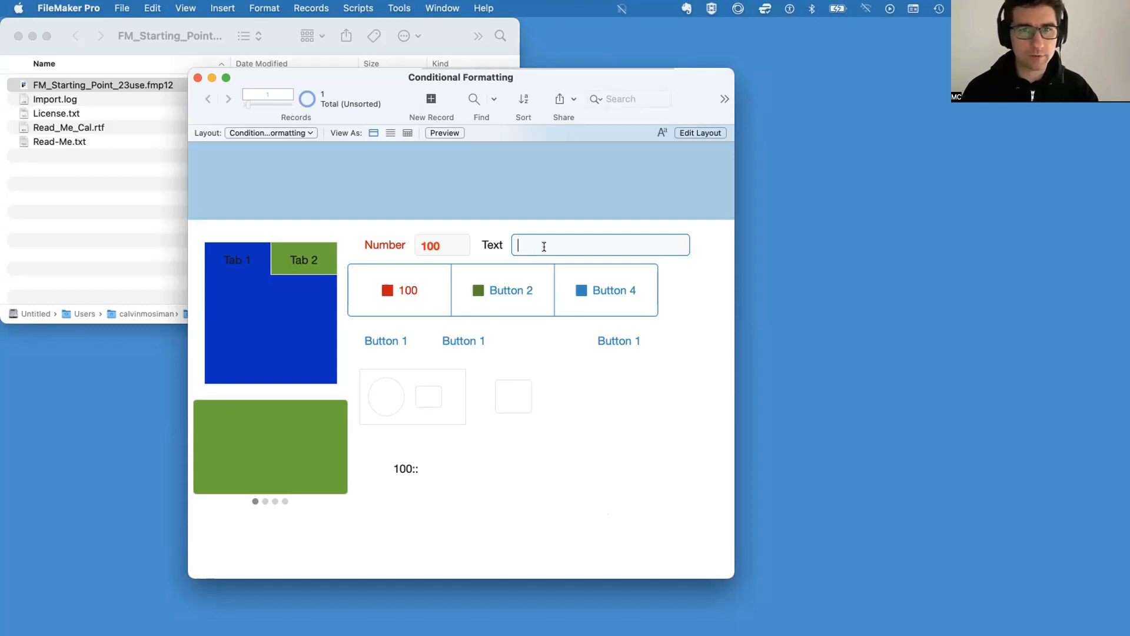
text(Th)
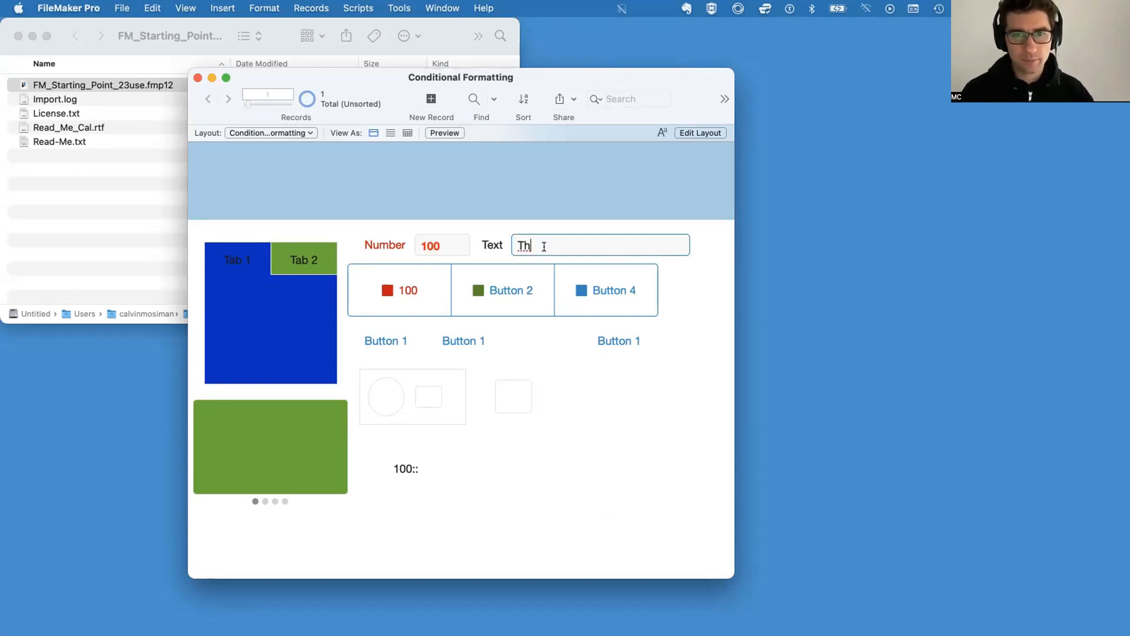
text(is was the score!)
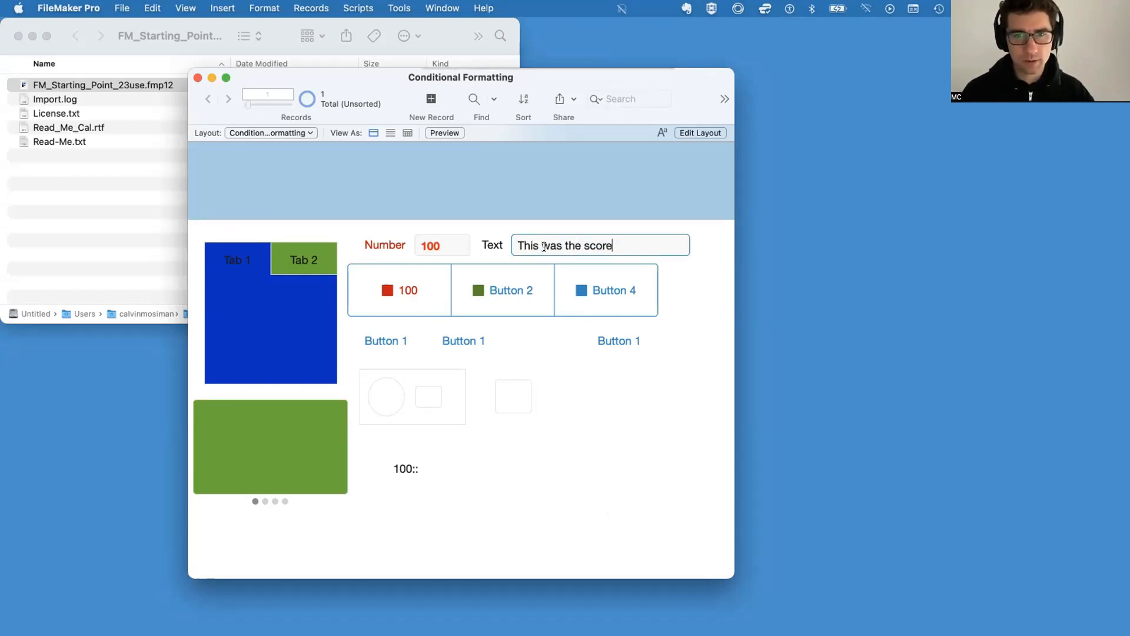
click(546, 198)
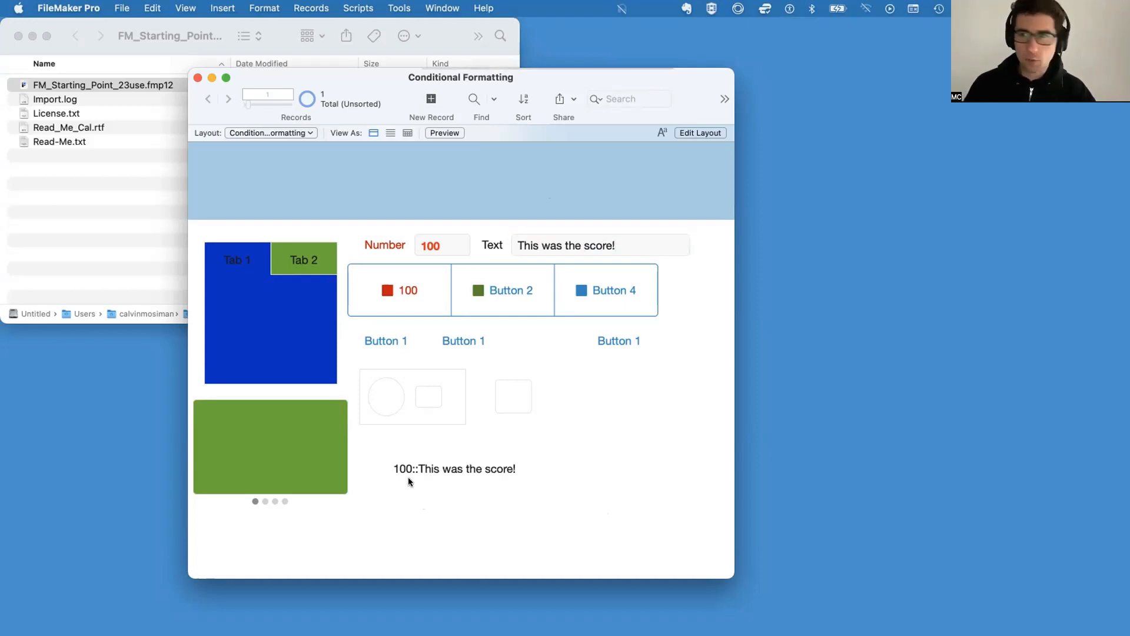
Duplicate the record and clear the Text field in the copy
key(super+d)
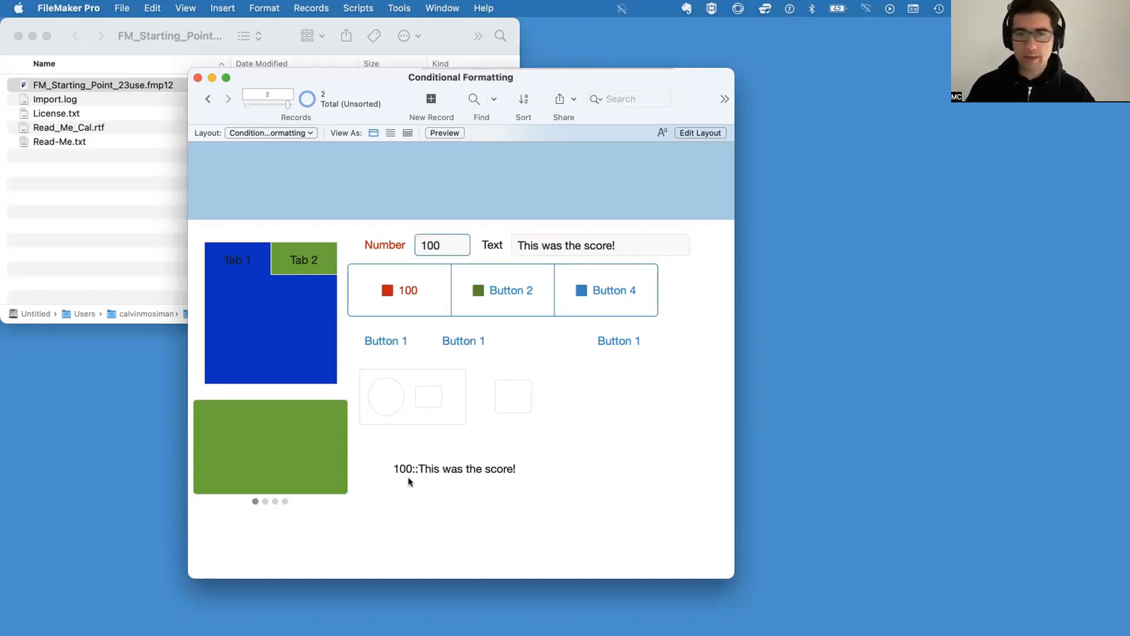
click(516, 247)
drag(513, 245, 687, 254)
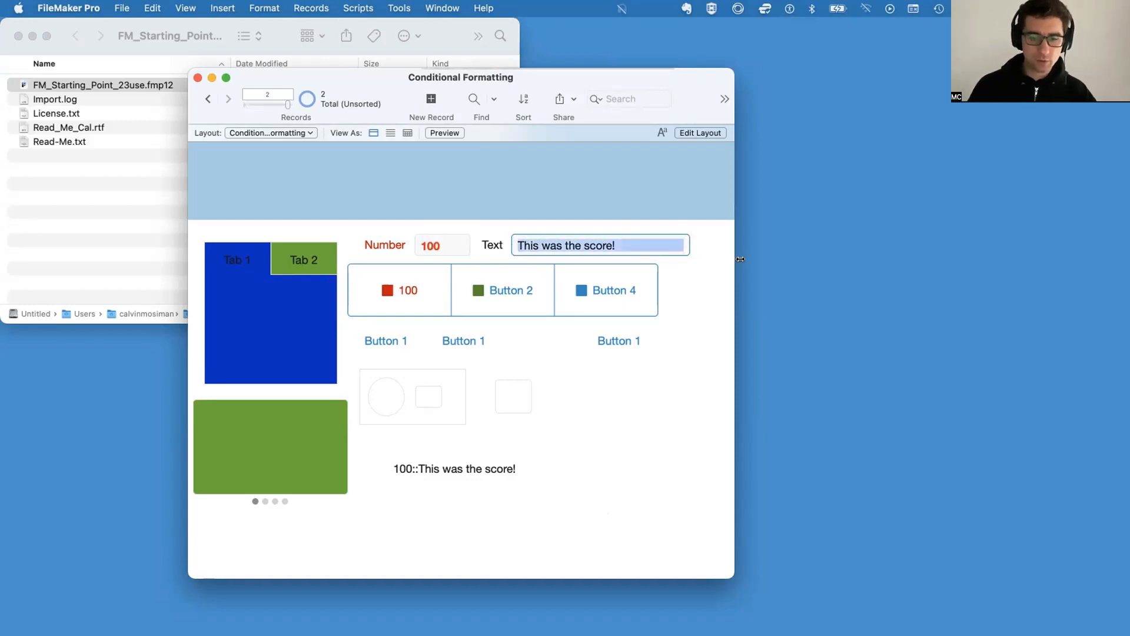
key(BackSpace)
click(431, 459)
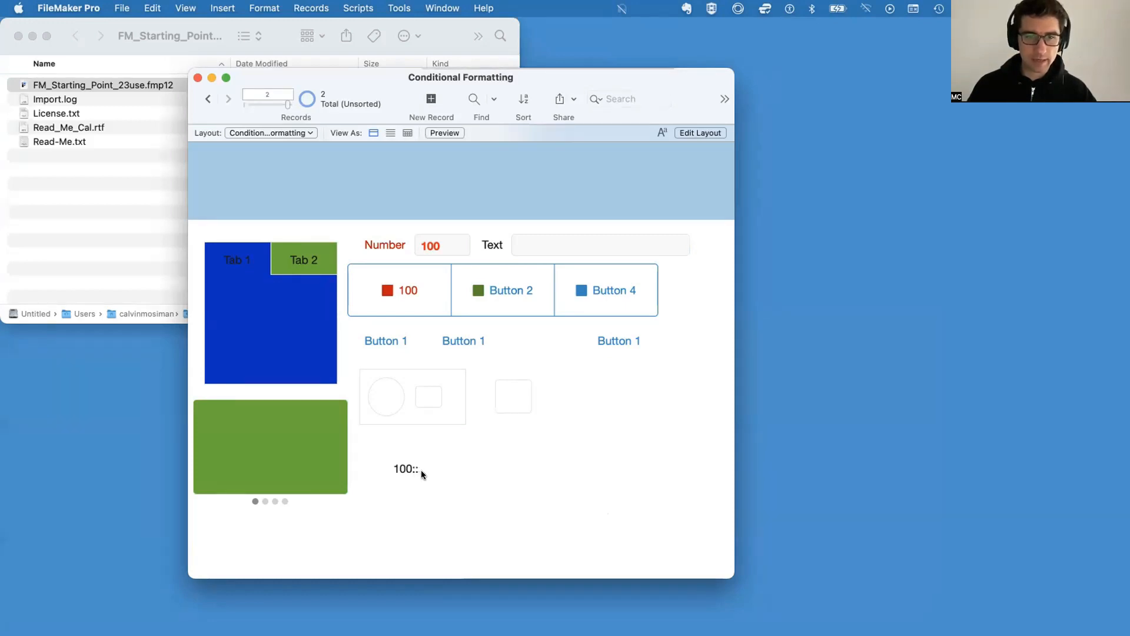
In Layout mode, move the merge text up directly beneath the shapes and make it wider
key(super+l)
drag(422, 470, 397, 447)
drag(503, 462, 569, 468)
Cut <<Text>> out of the merge text into its own text object, place it farther along the row, and widen it to about 257 pt
double_click(448, 441)
key(BackSpace)
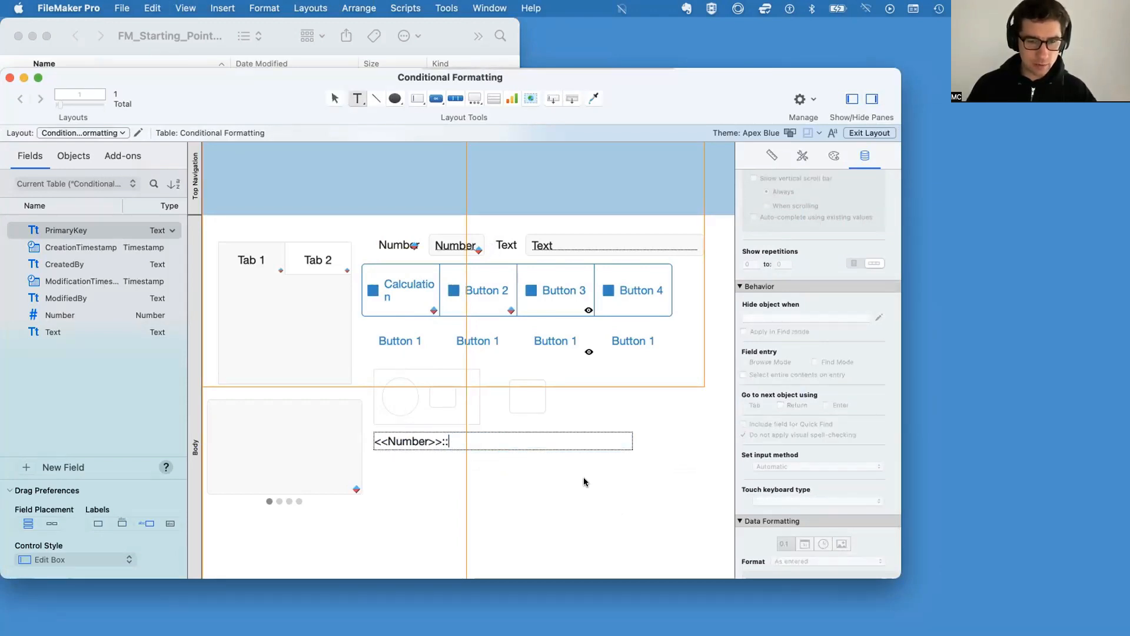
key(Escape)
key(super+v)
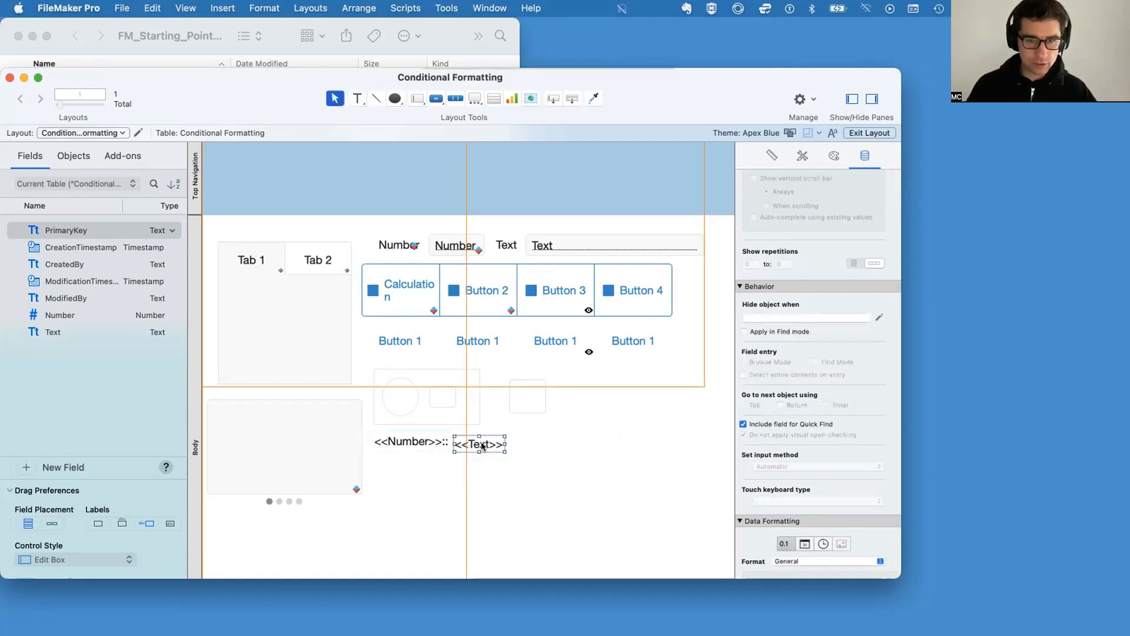
drag(482, 446, 682, 447)
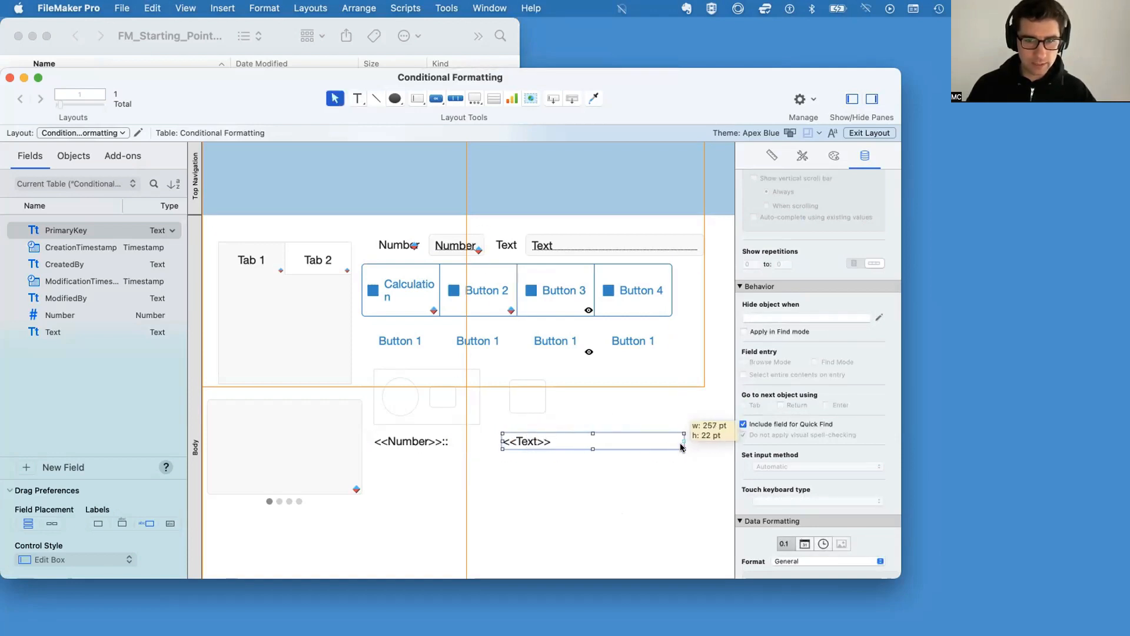
Split the "::" separator off the <<Number>> text into its own text object, placed between <<Number>> and <<Text>>
double_click(448, 440)
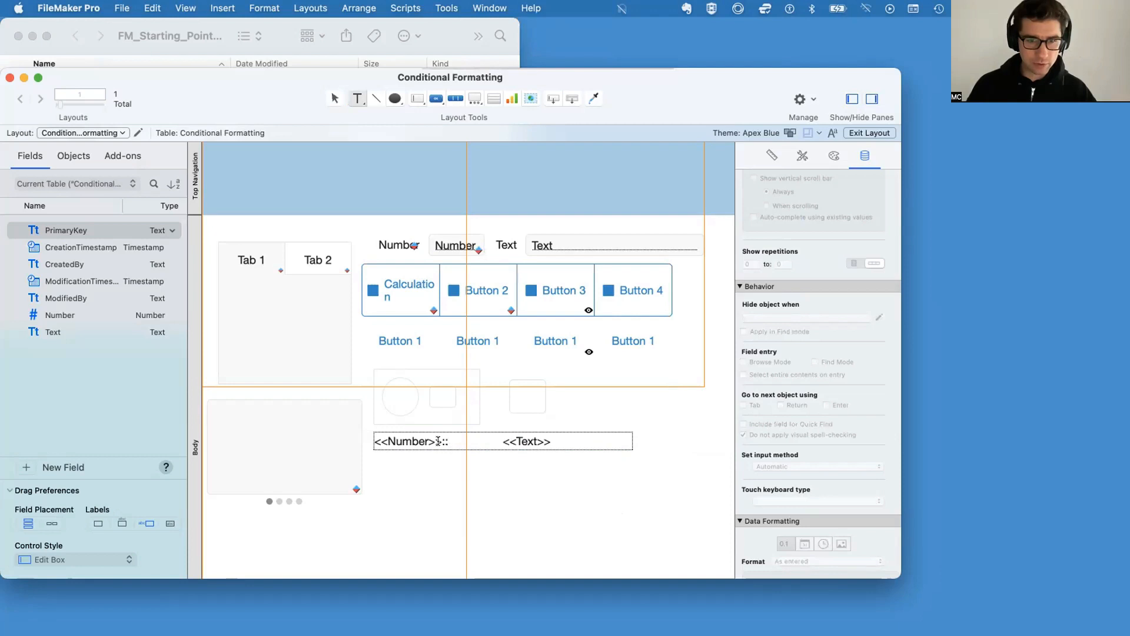
drag(442, 441, 480, 479)
key(BackSpace)
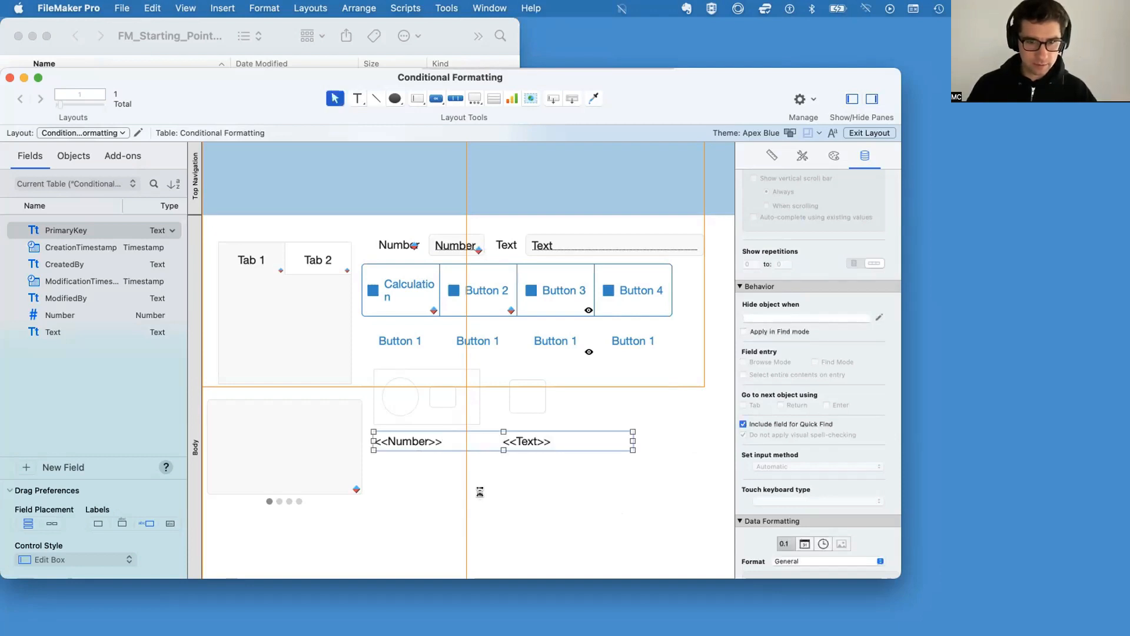
click(459, 450)
drag(453, 451, 469, 443)
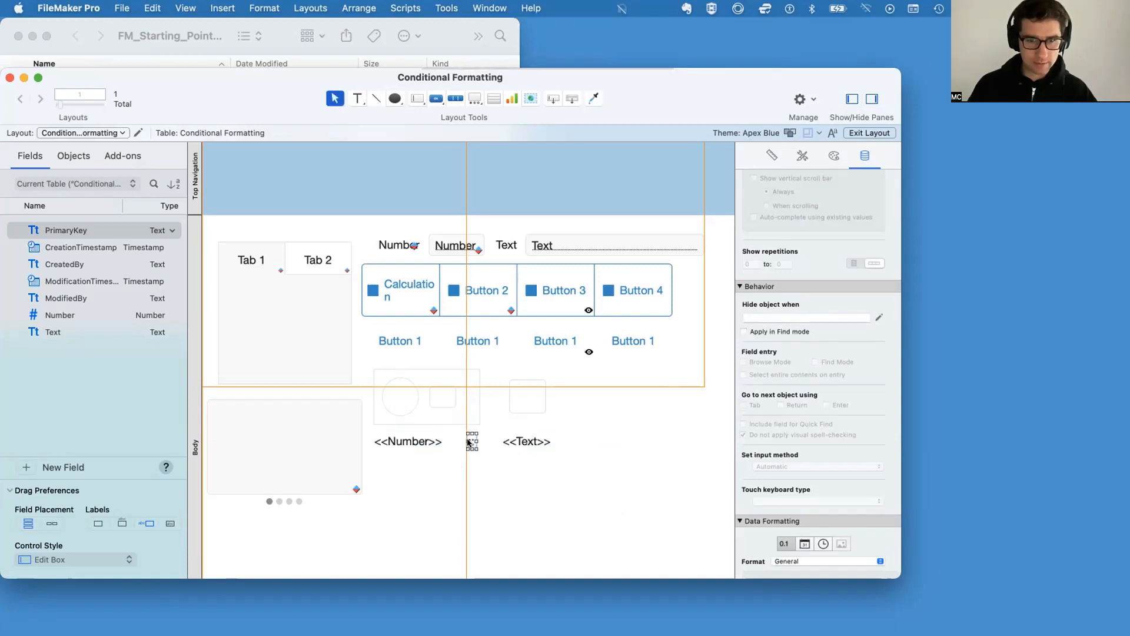
Add a conditional formatting rule to the "::" text with the formula IsEmpty ( Conditional Formatting::Text )
right_click(469, 441)
click(478, 538)
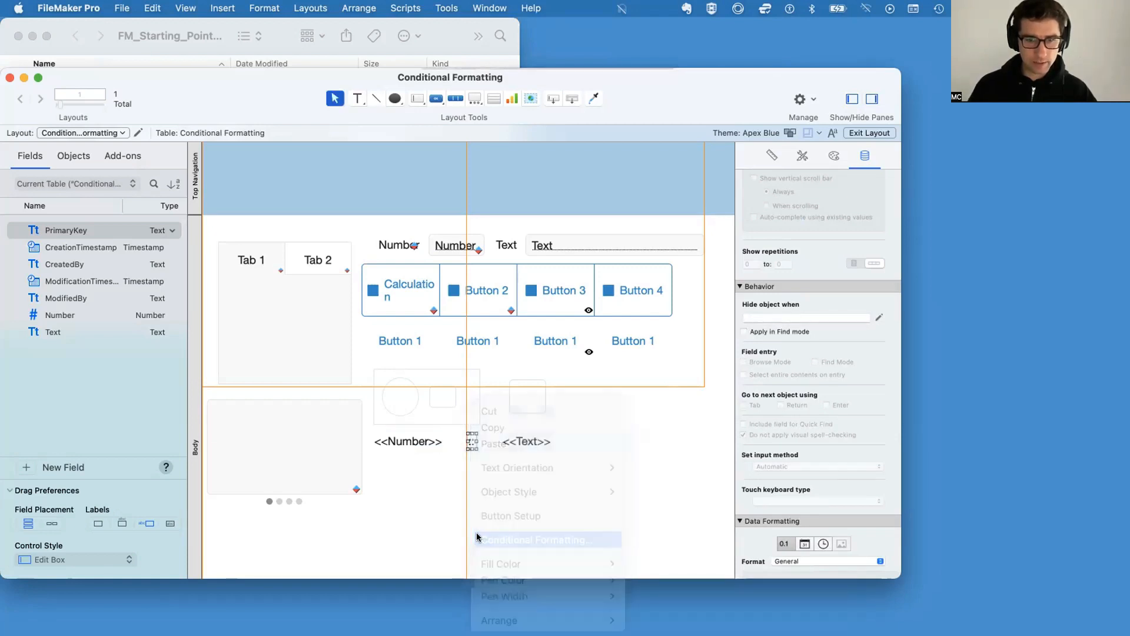
click(762, 342)
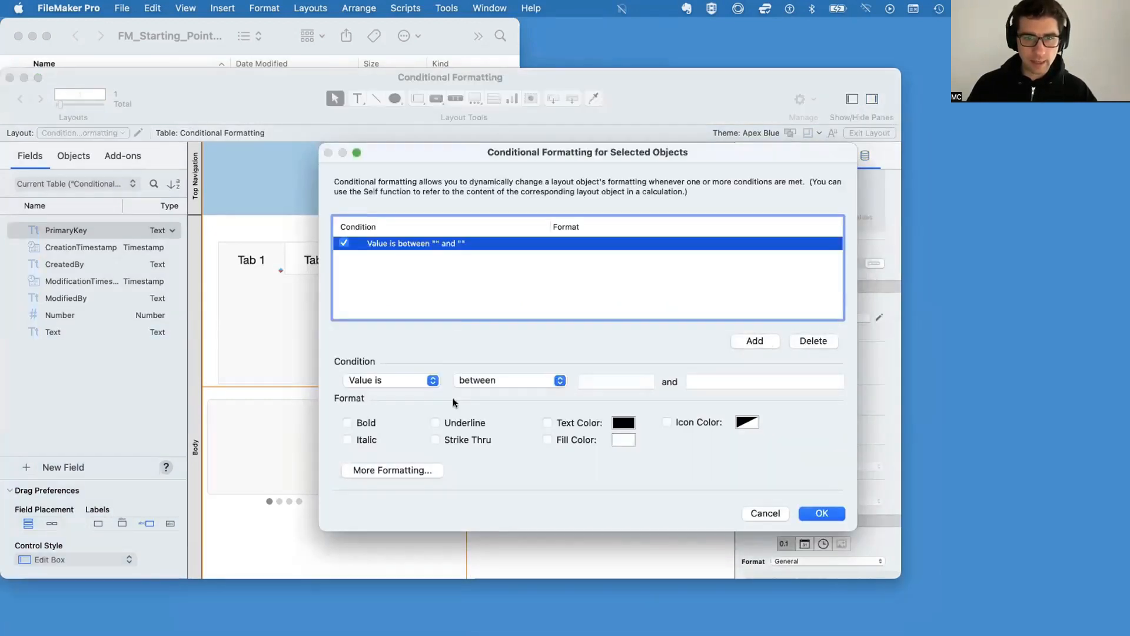
click(412, 380)
click(375, 396)
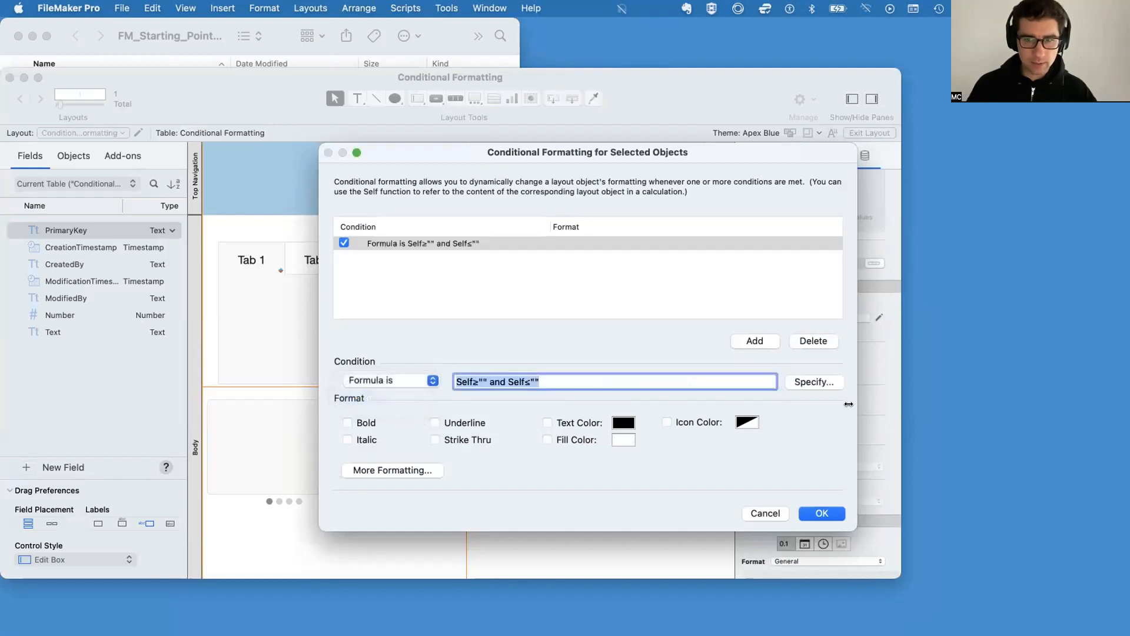
click(815, 381)
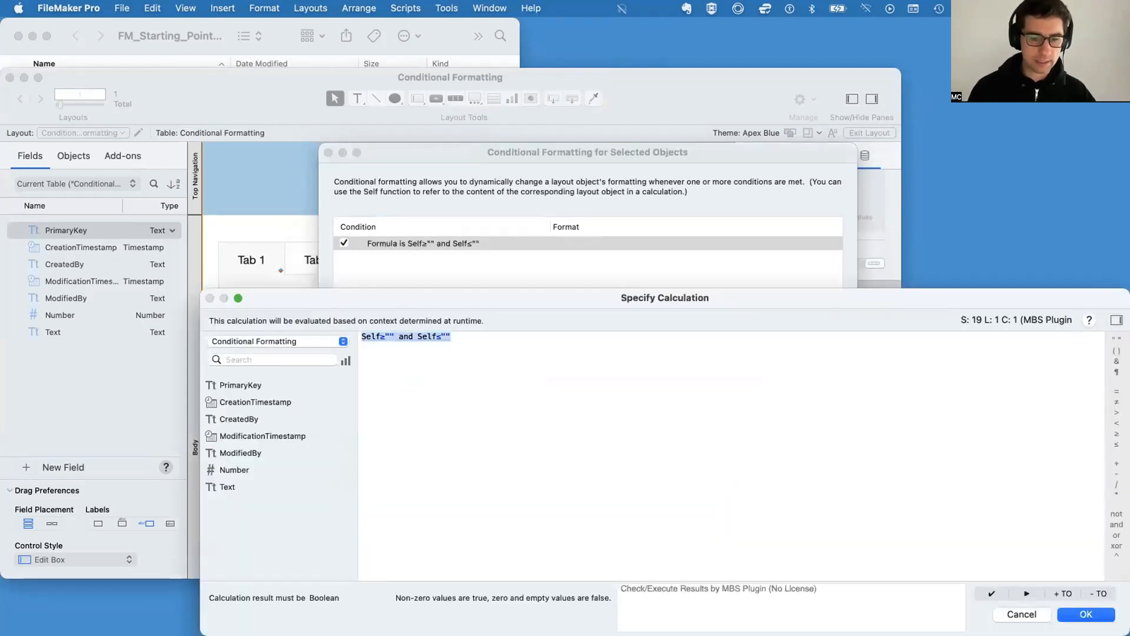
text(ise)
key(Return)
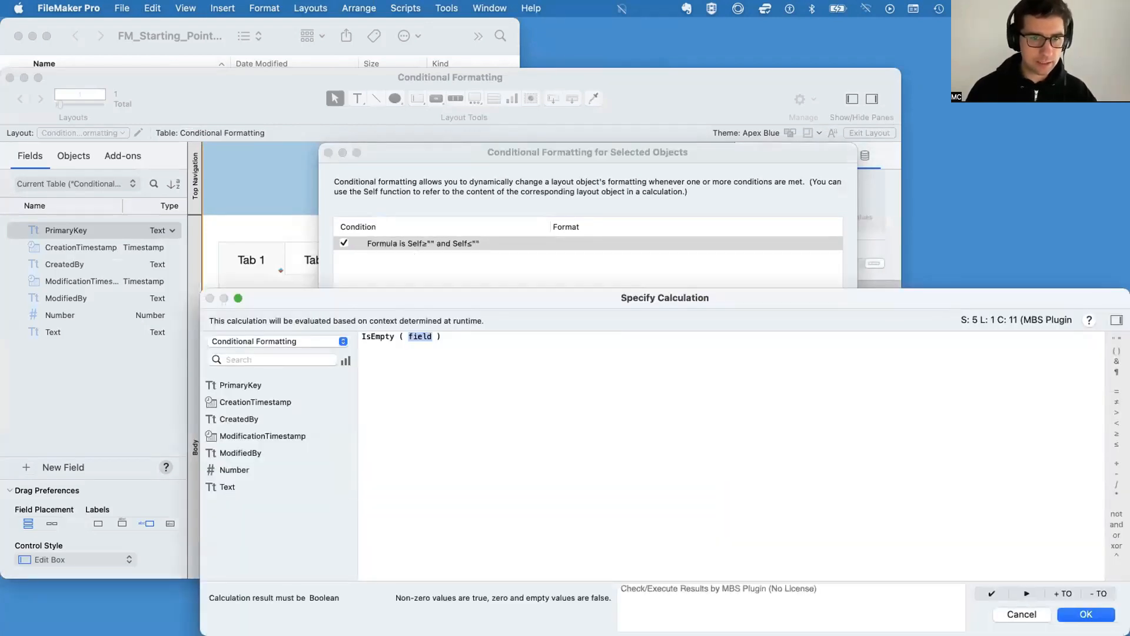
double_click(213, 489)
key(Return)
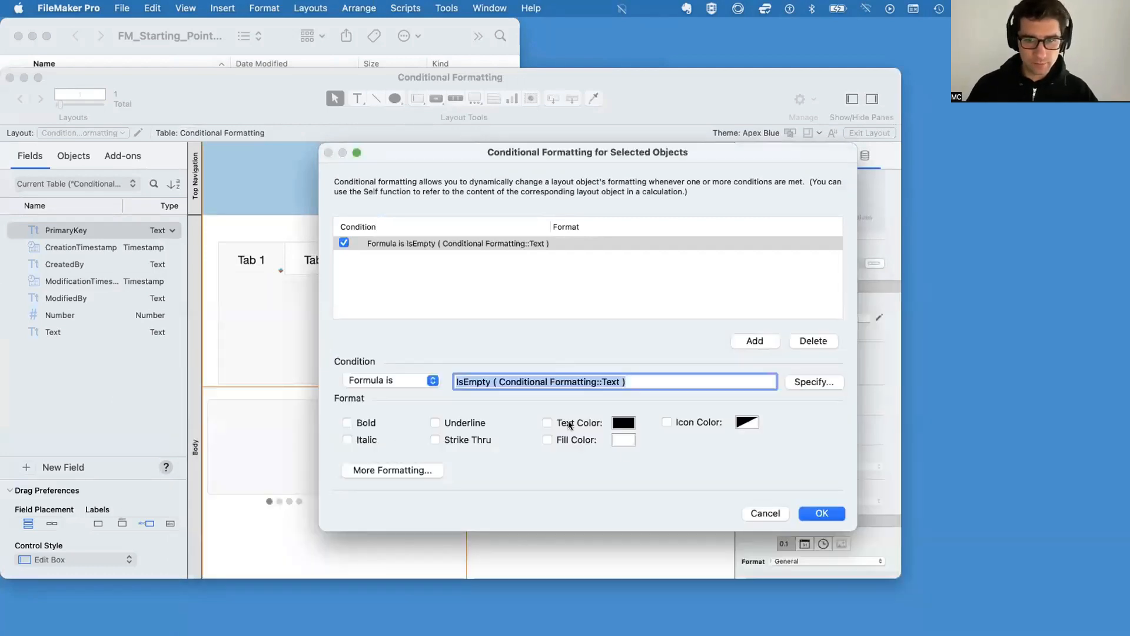
Set the text color to white for the "::" text's IsEmpty ( Conditional Formatting::Text ) condition and apply the conditional formatting
click(617, 439)
click(624, 446)
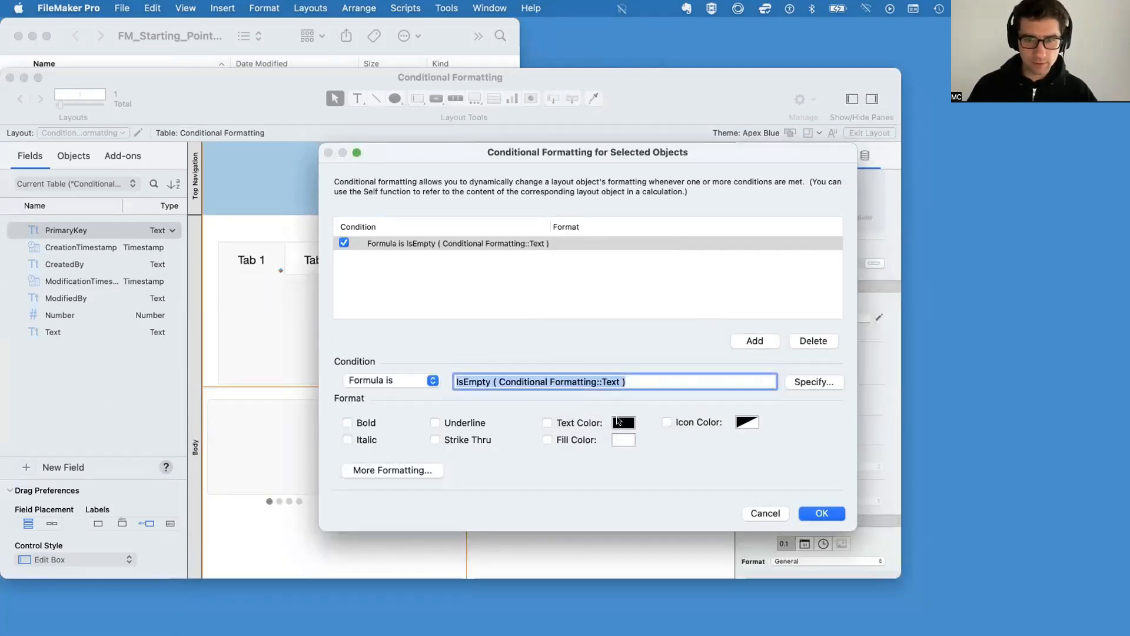
click(618, 420)
click(578, 504)
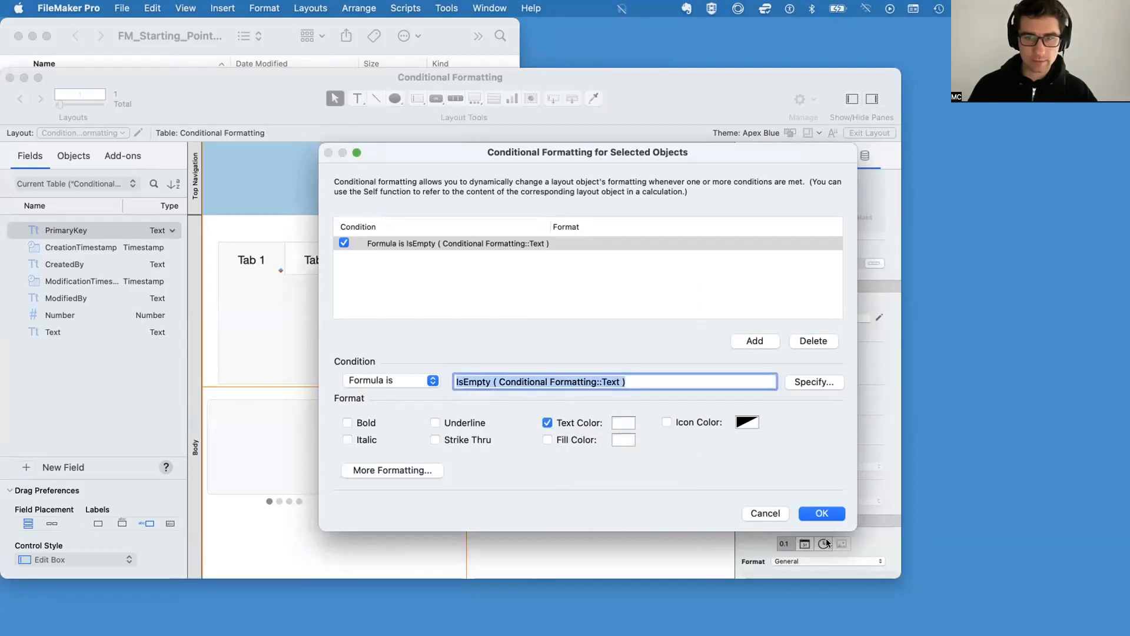
click(823, 514)
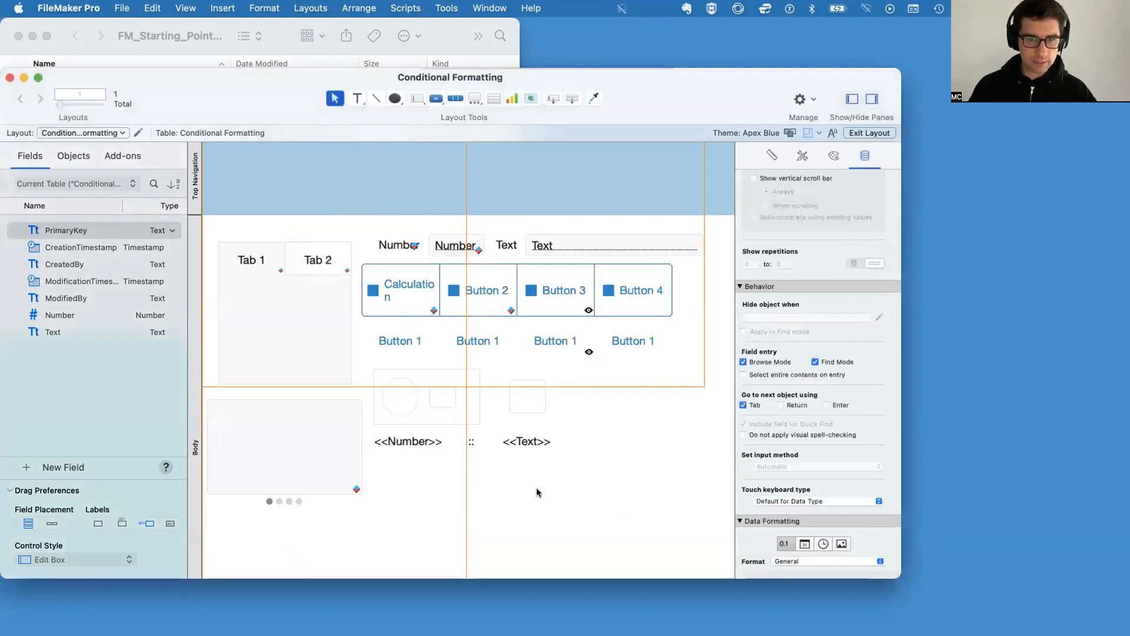
Test the conditional formatting in Browse mode by entering Hello in the record's Text field and committing it
key(super+b)
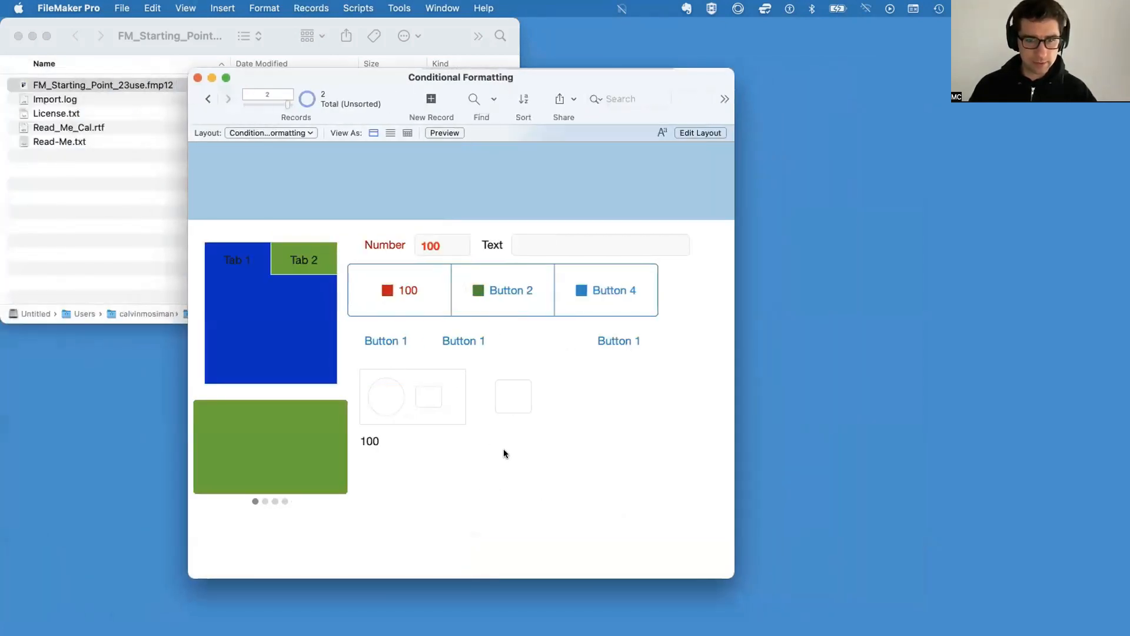
key(super+l)
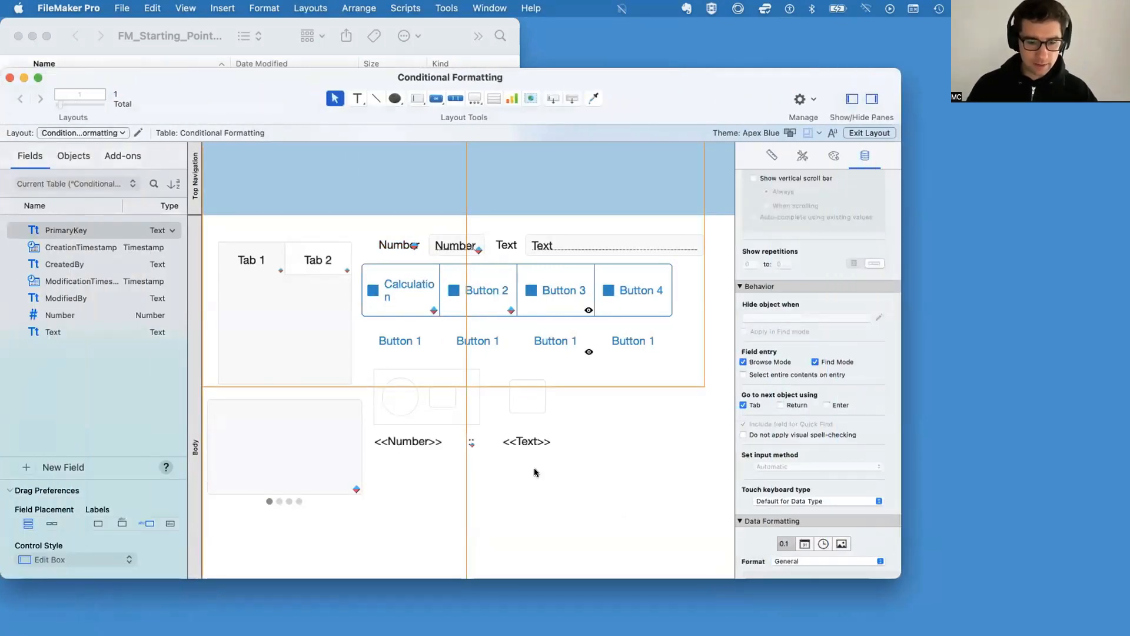
key(super+b)
click(543, 244)
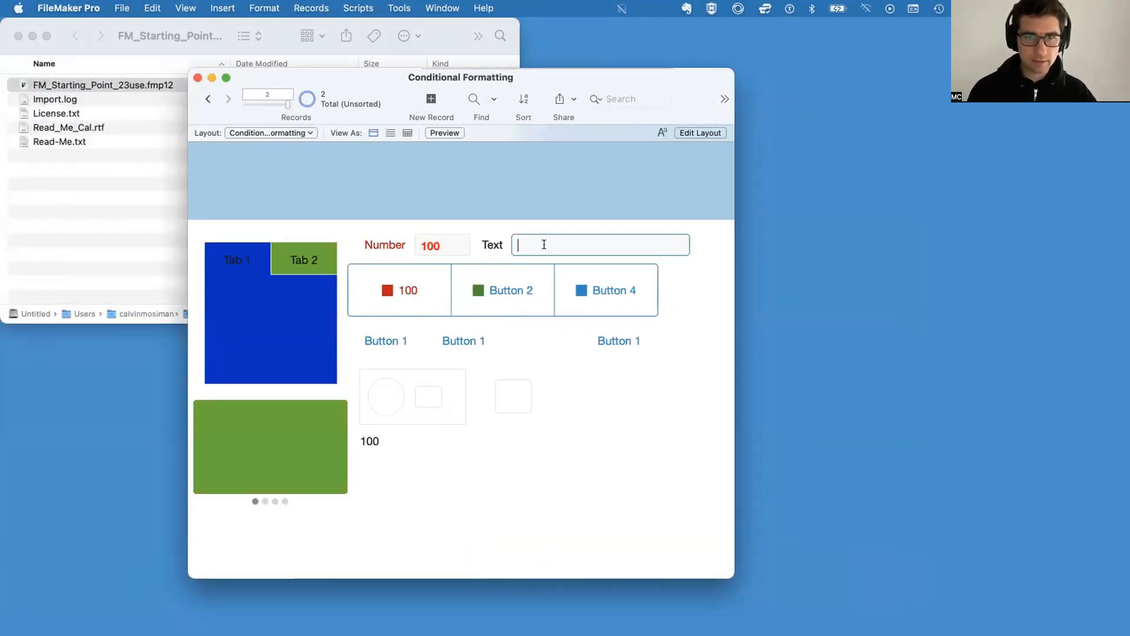
text(Hele)
key(BackSpace)
text(llo)
key(Return)
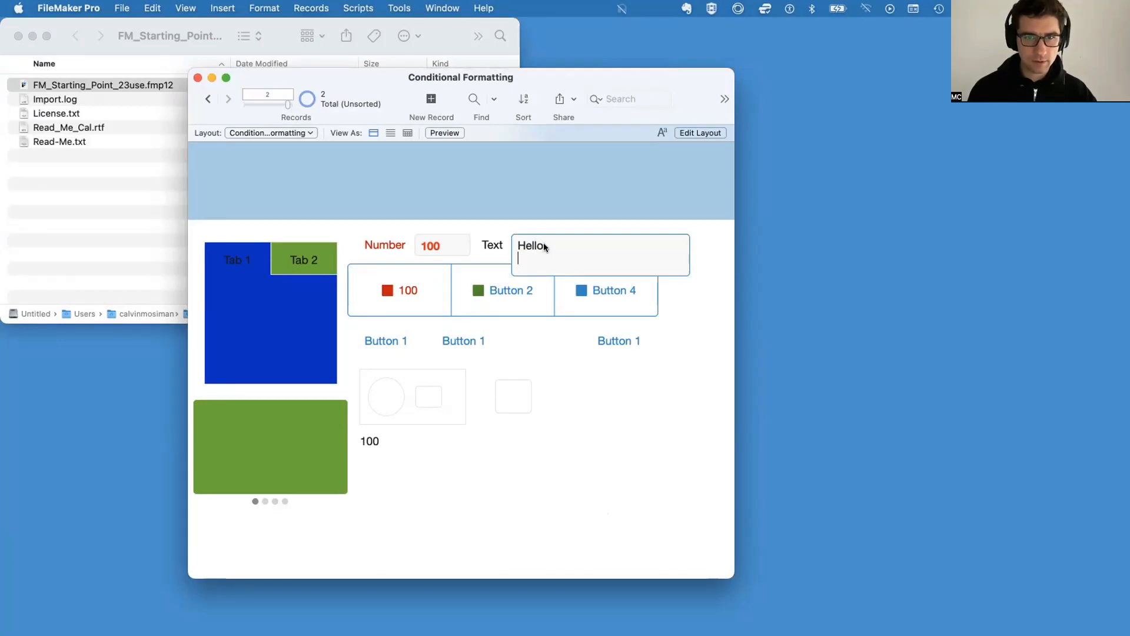
key(Tab)
scroll(510, 478, up, 1)
click(473, 476)
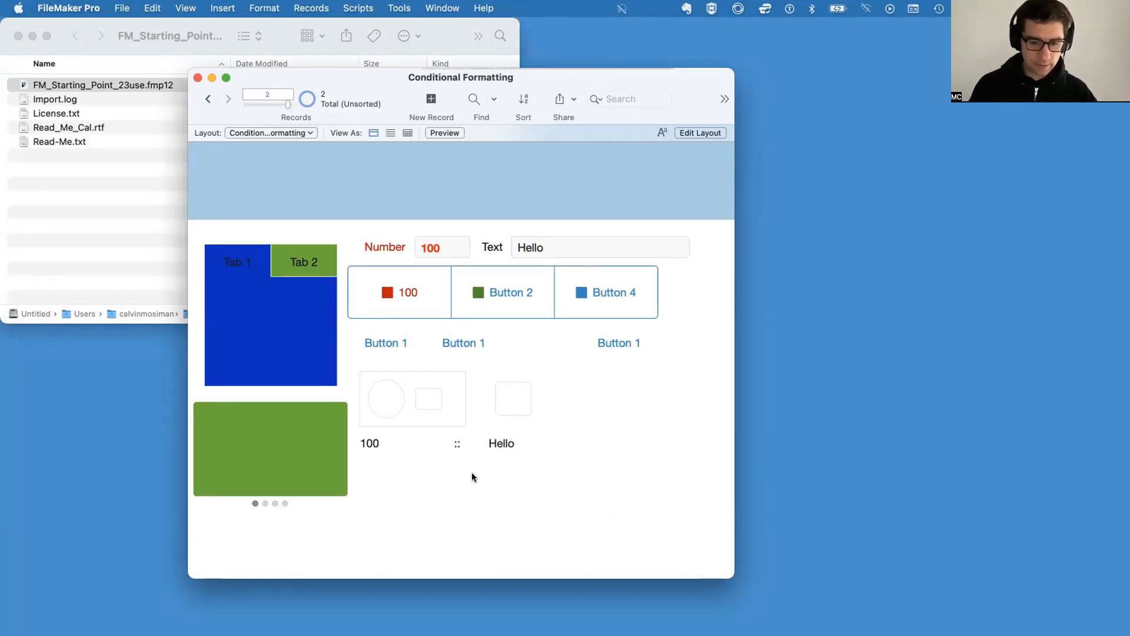
Copy the IsEmpty formula from the "::" text's conditional formatting in Layout mode and use it as the object's hide condition
key(super+l)
right_click(471, 447)
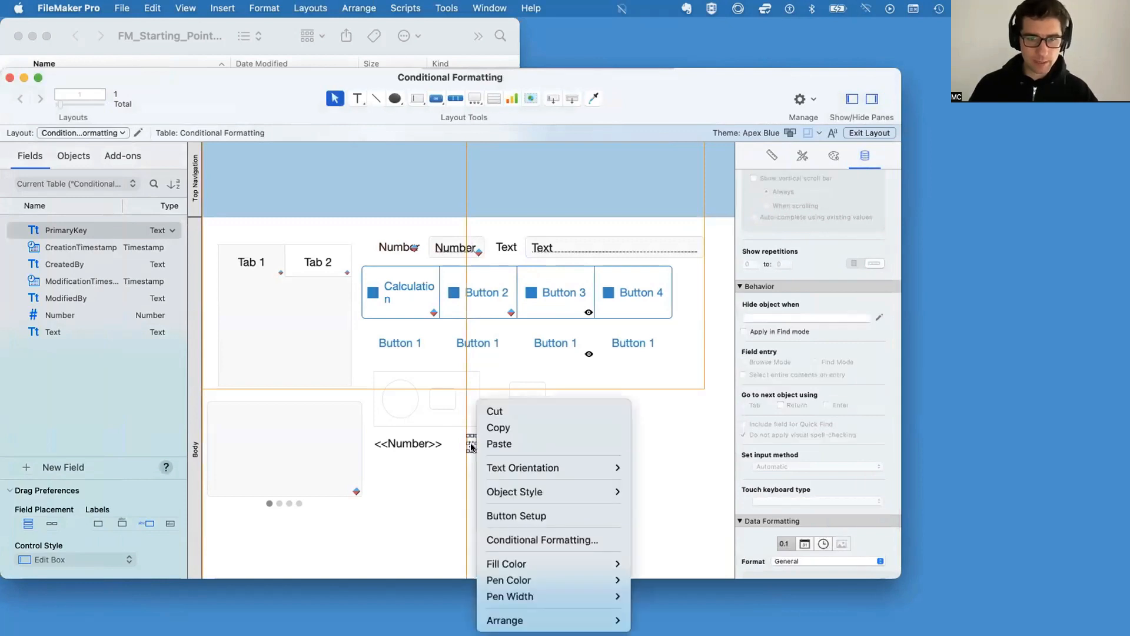
click(542, 540)
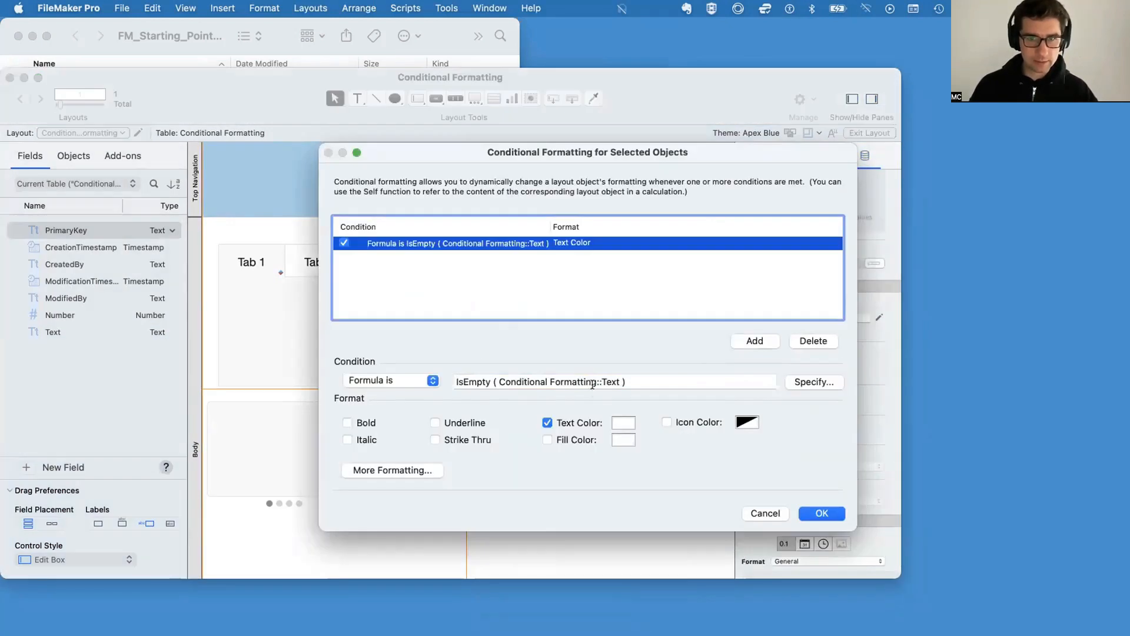
click(592, 384)
key(super+c)
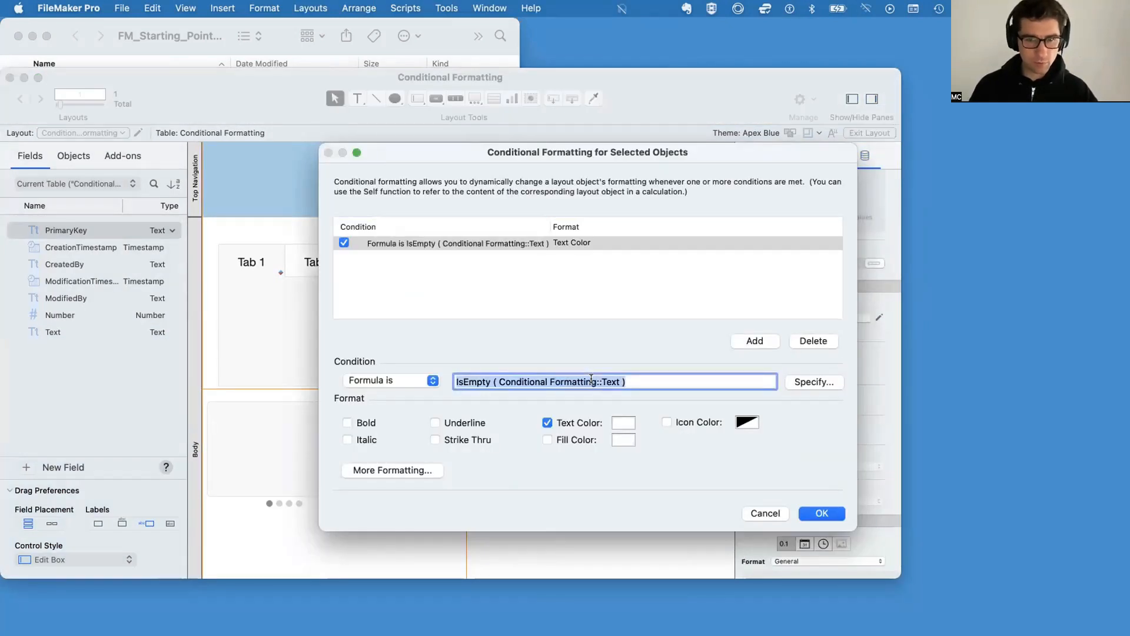
click(763, 513)
click(776, 317)
key(super+v)
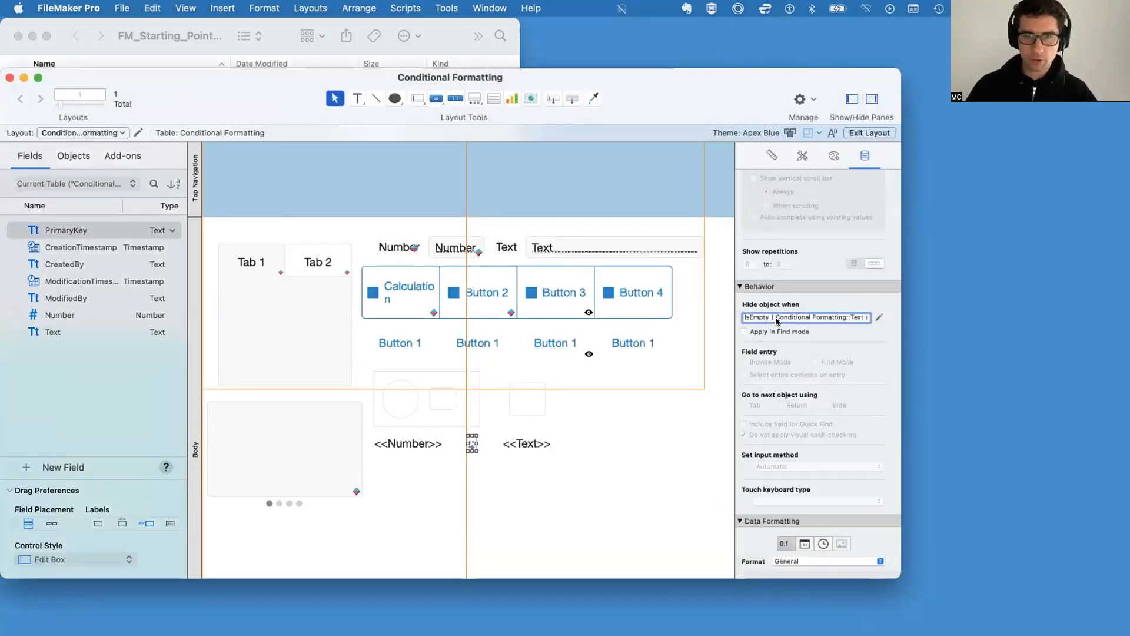
Disable the IsEmpty conditional formatting rule on the "::" text without deleting it
right_click(471, 447)
click(505, 538)
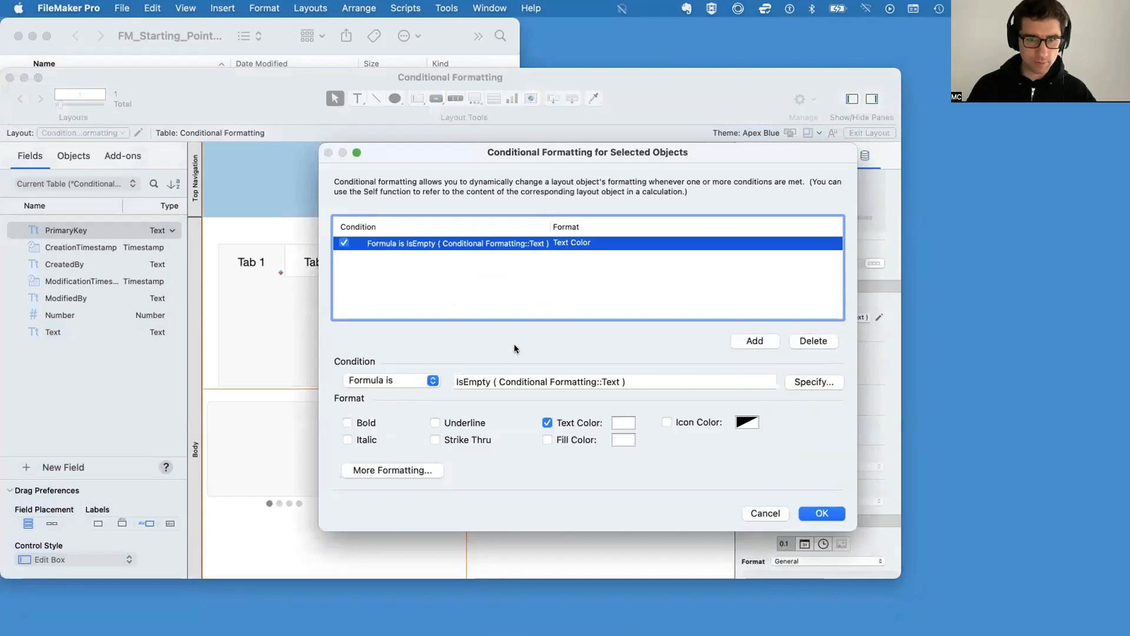
click(345, 243)
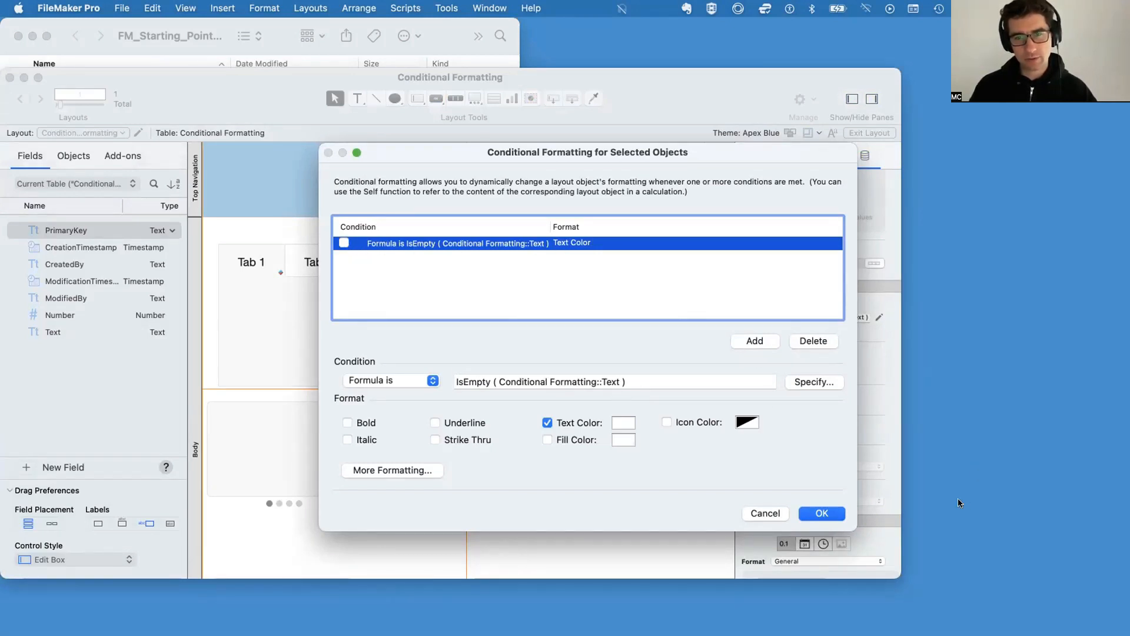
click(822, 513)
Test the hide condition in Browse mode by clearing the record's Text field and committing it
key(super+b)
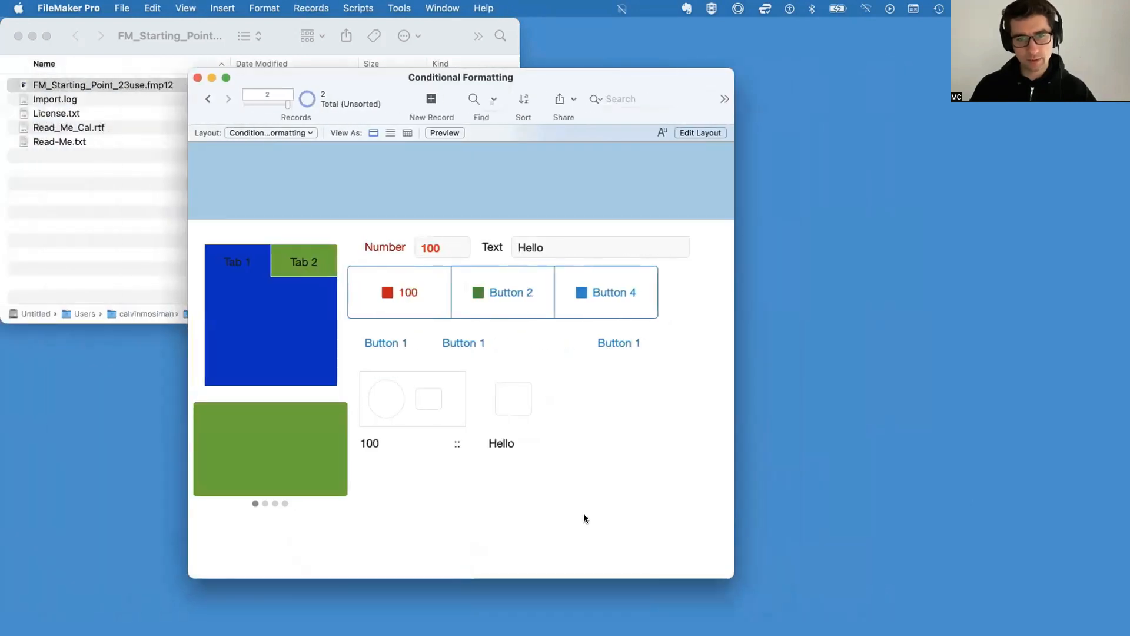
triple_click(549, 244)
key(BackSpace)
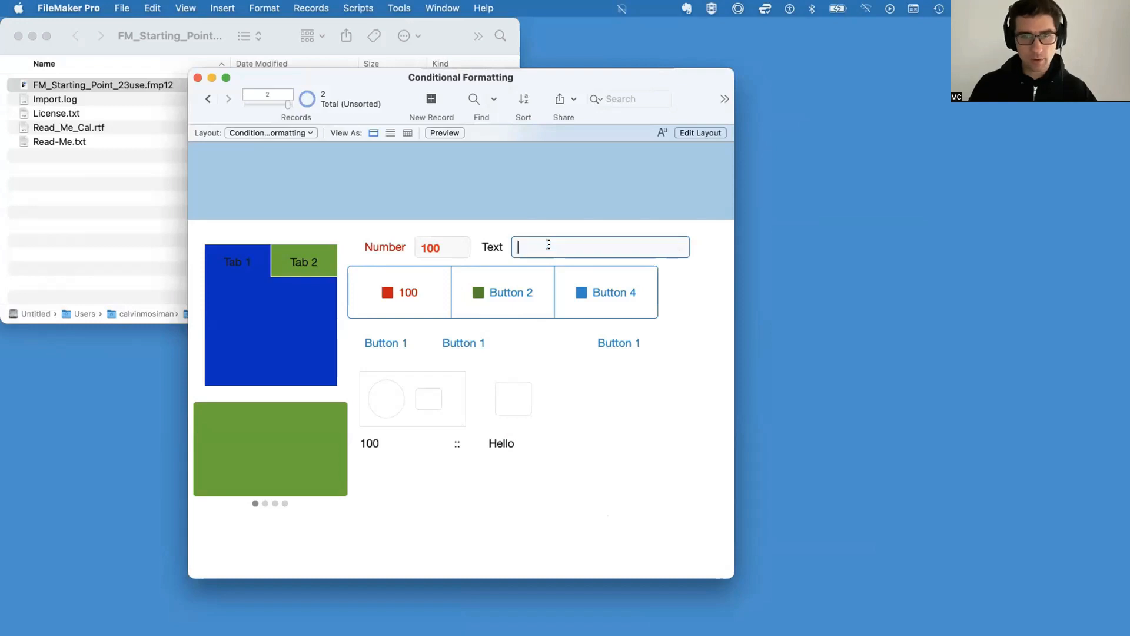
click(546, 498)
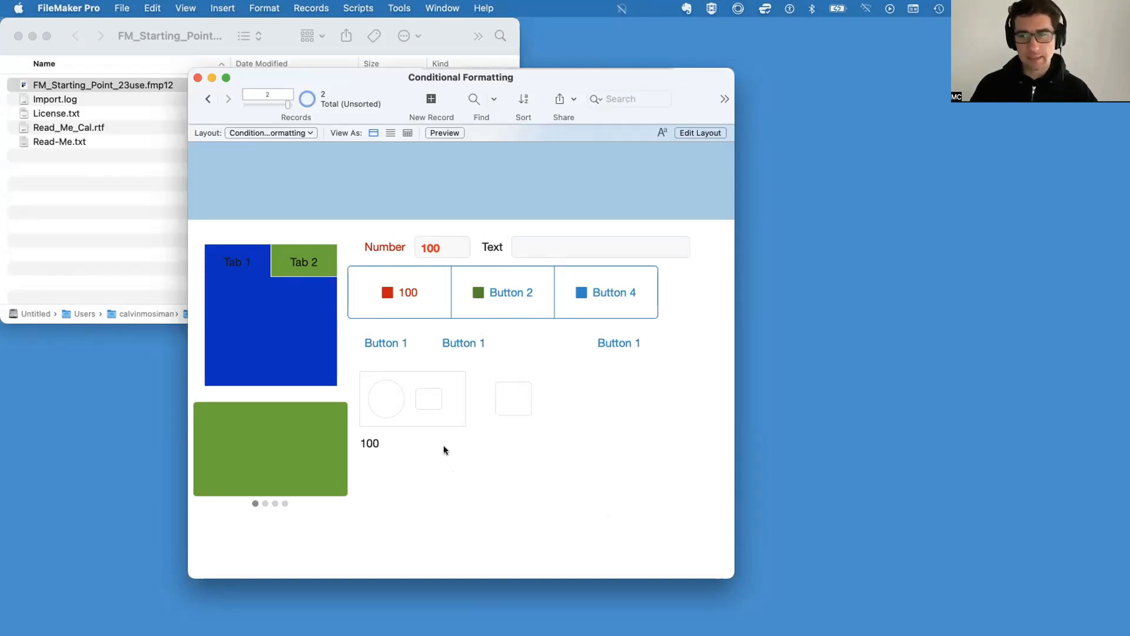
Draw a wide text block below the merge fields in Layout mode and start a layout calculation inside it
key(super+l)
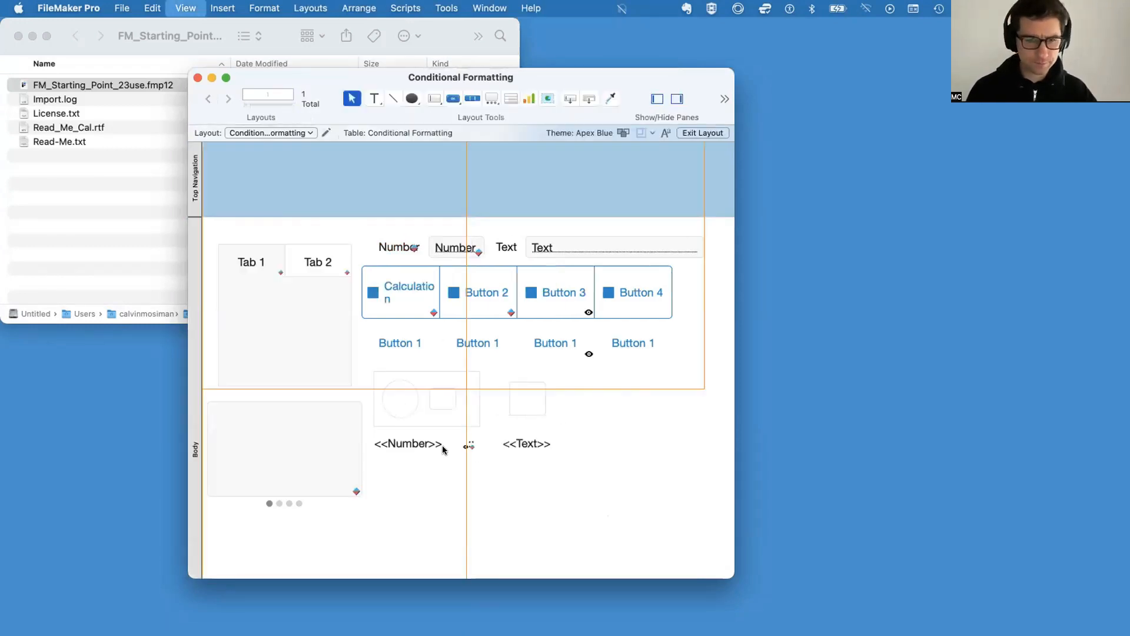
click(364, 98)
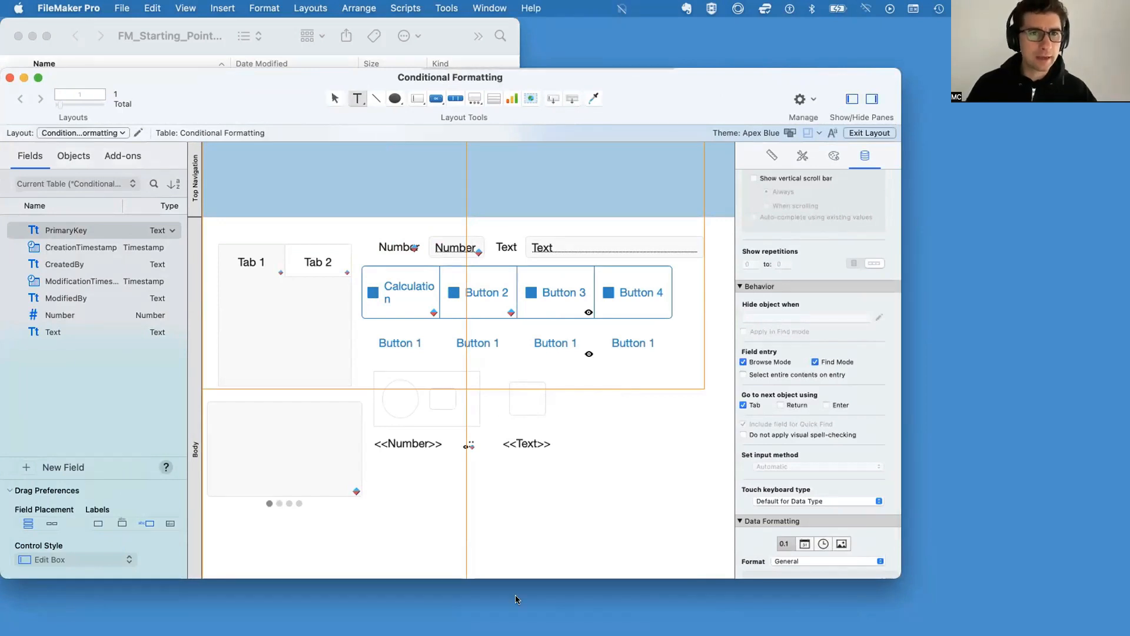
drag(383, 482, 651, 543)
click(184, 8)
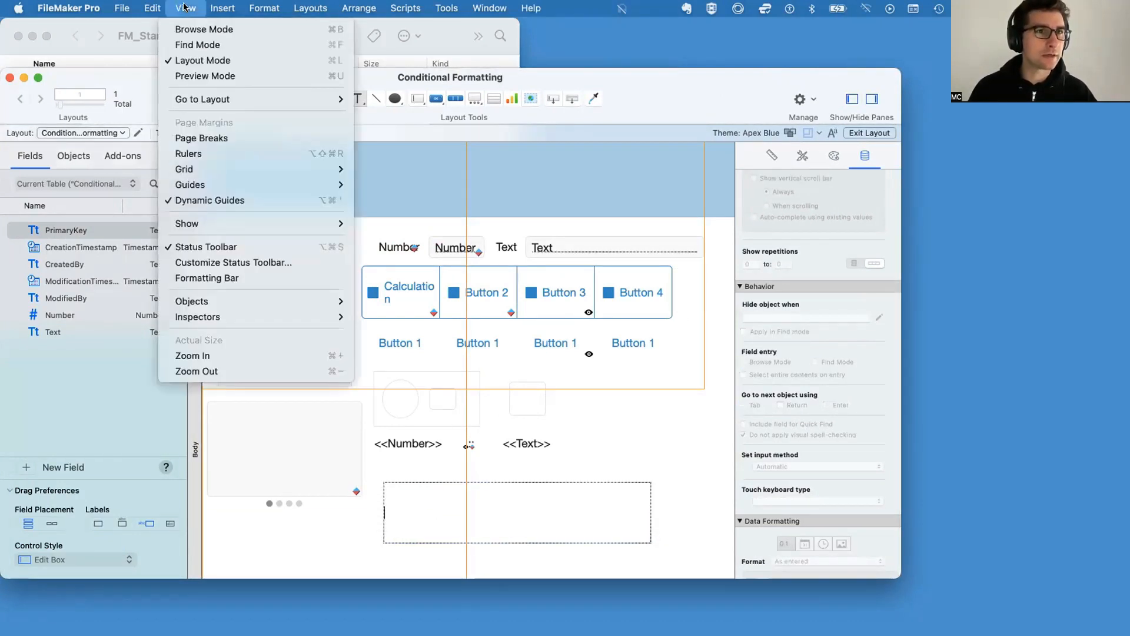
mouse_move(222, 8)
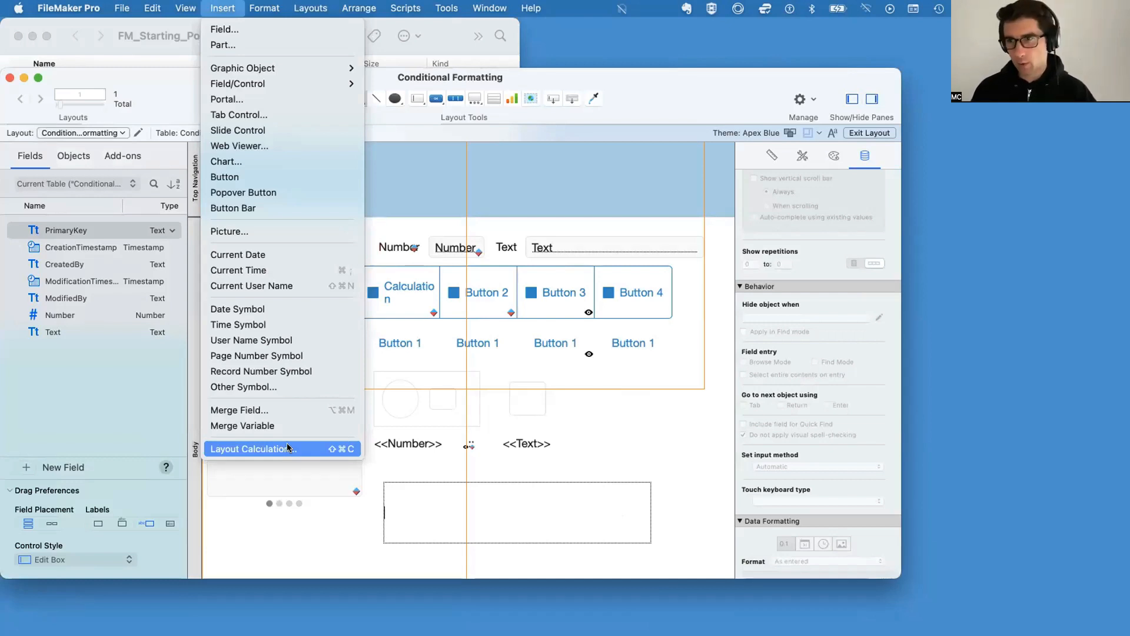
click(255, 450)
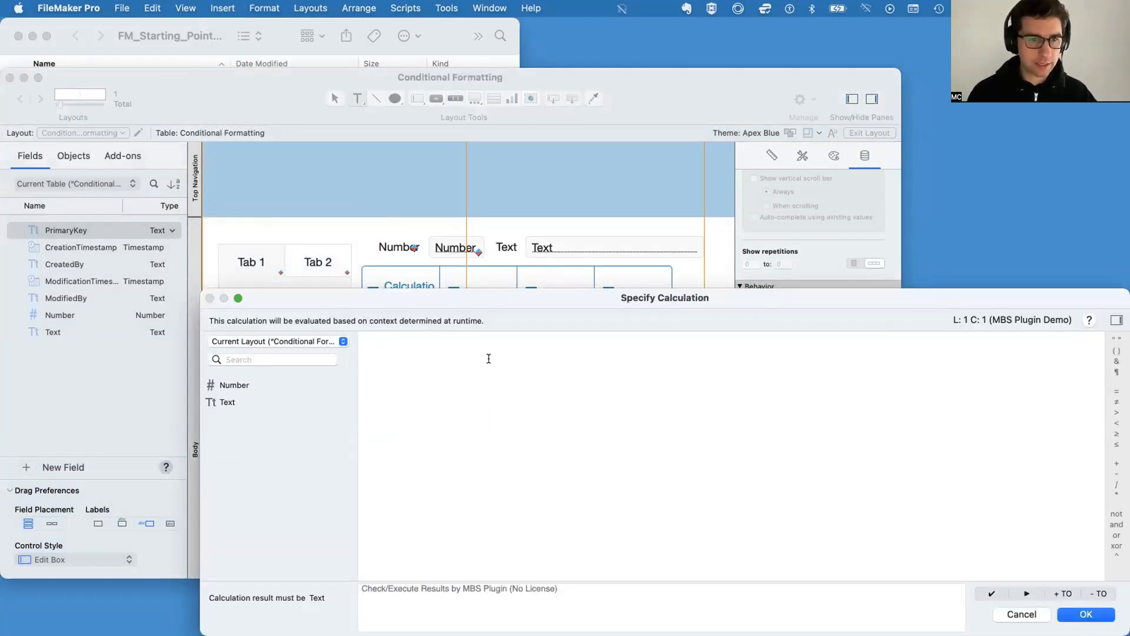
Begin the calculation with Conditional Formatting::Number & If ( IsEmpty ( Conditional Formatting::Text ) )
double_click(259, 384)
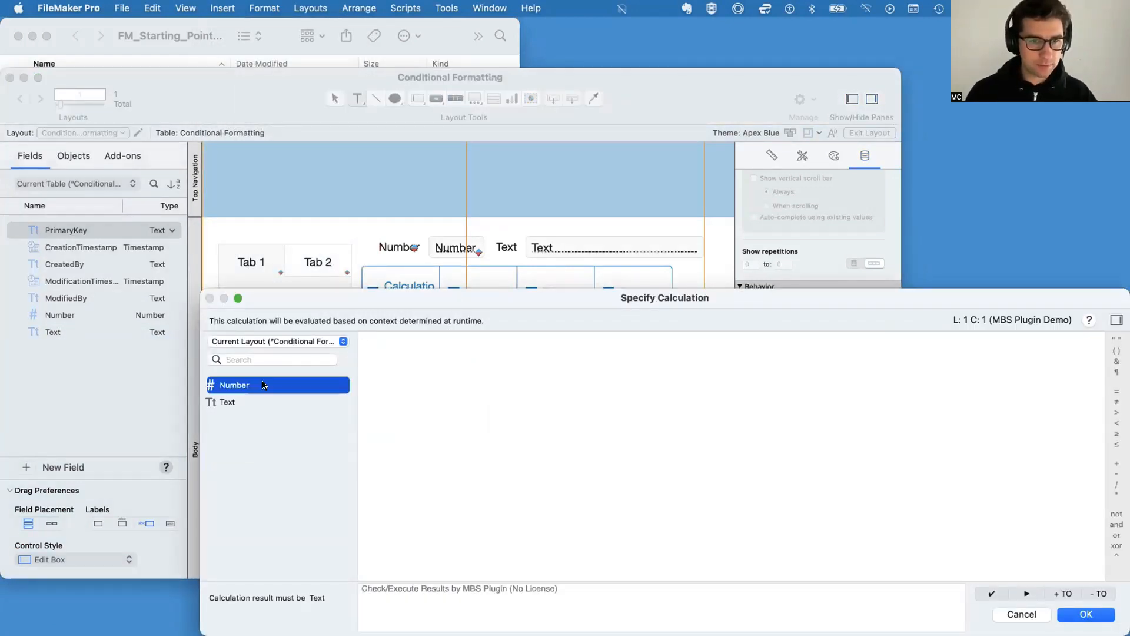
click(1115, 361)
text(If ( Is)
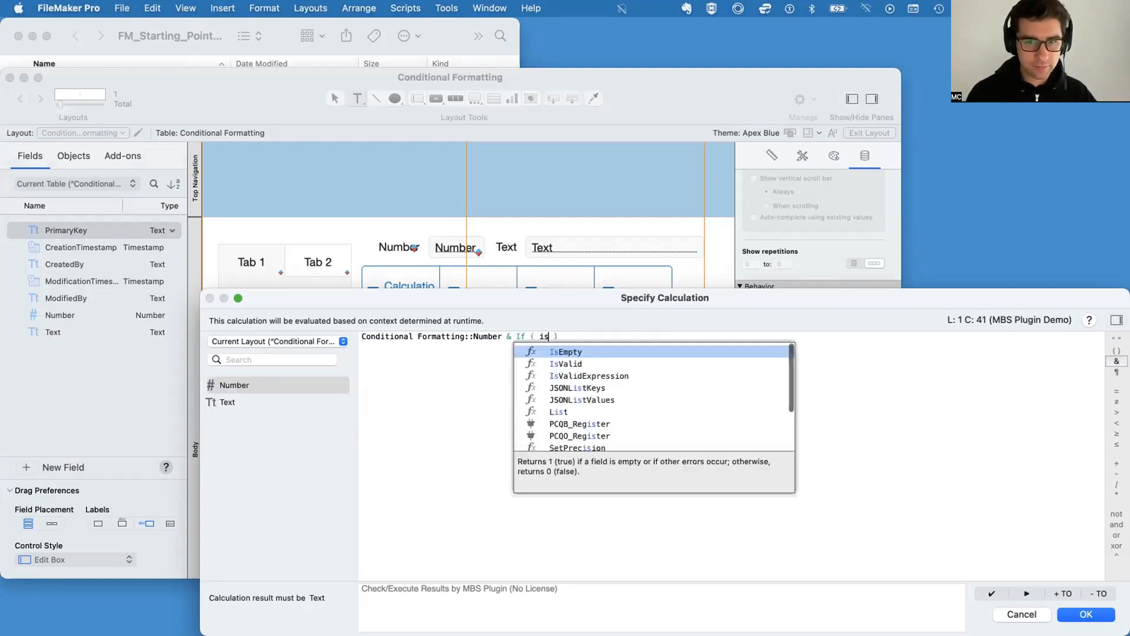
key(Return)
double_click(238, 402)
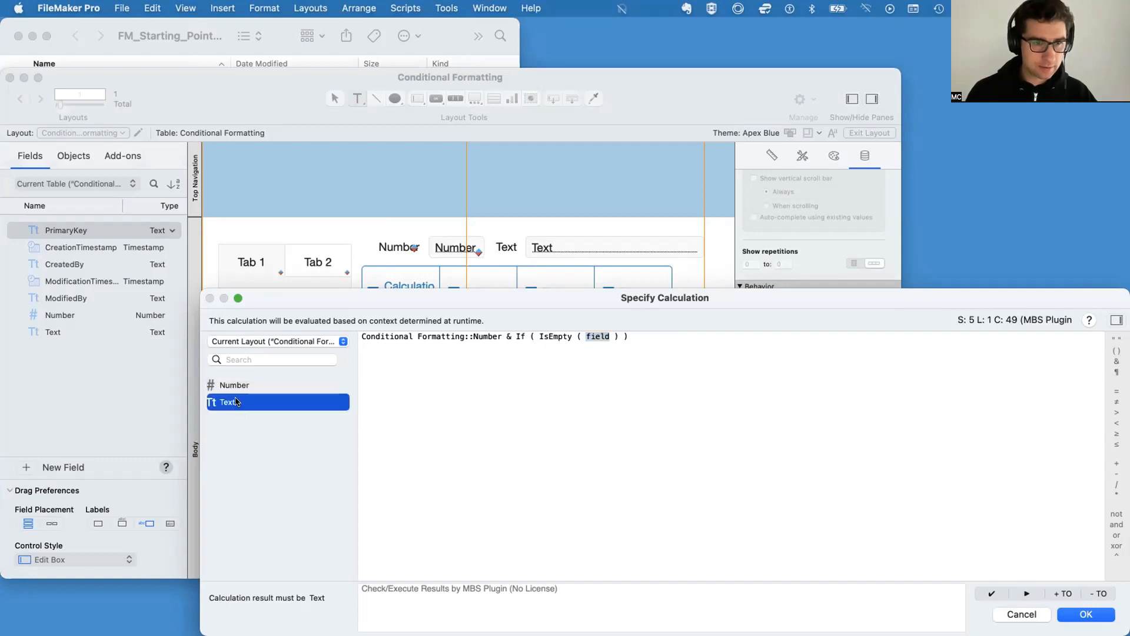
key(Right)
key(Right)
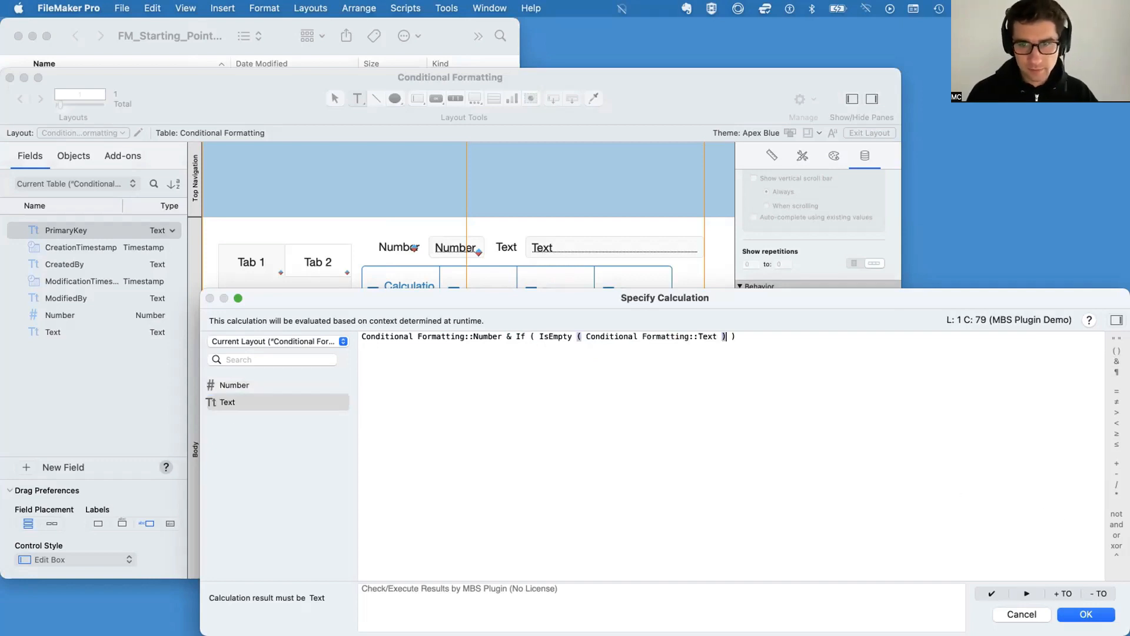
Give the If function an empty string "" as its true result and "::" as its false result
text(; " )
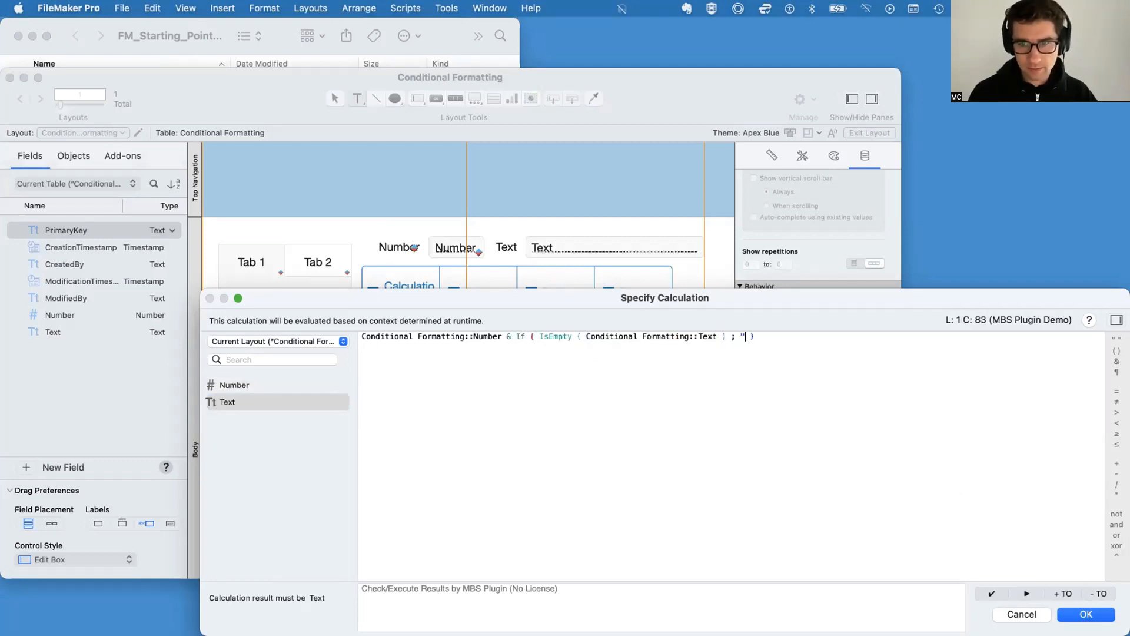
text(" ; )
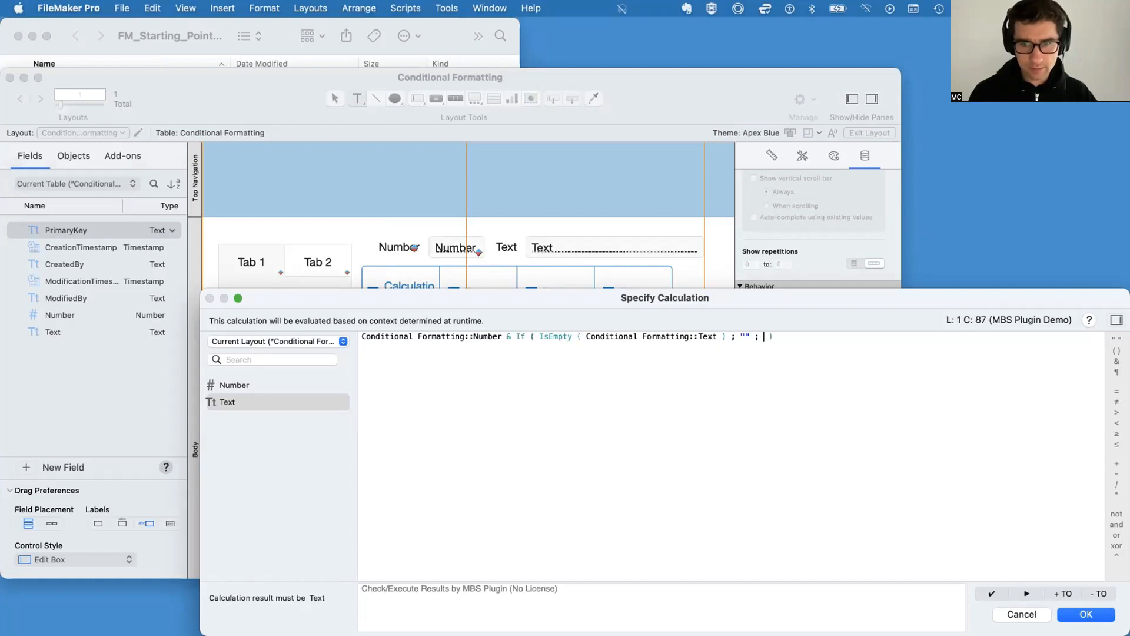
text("::)
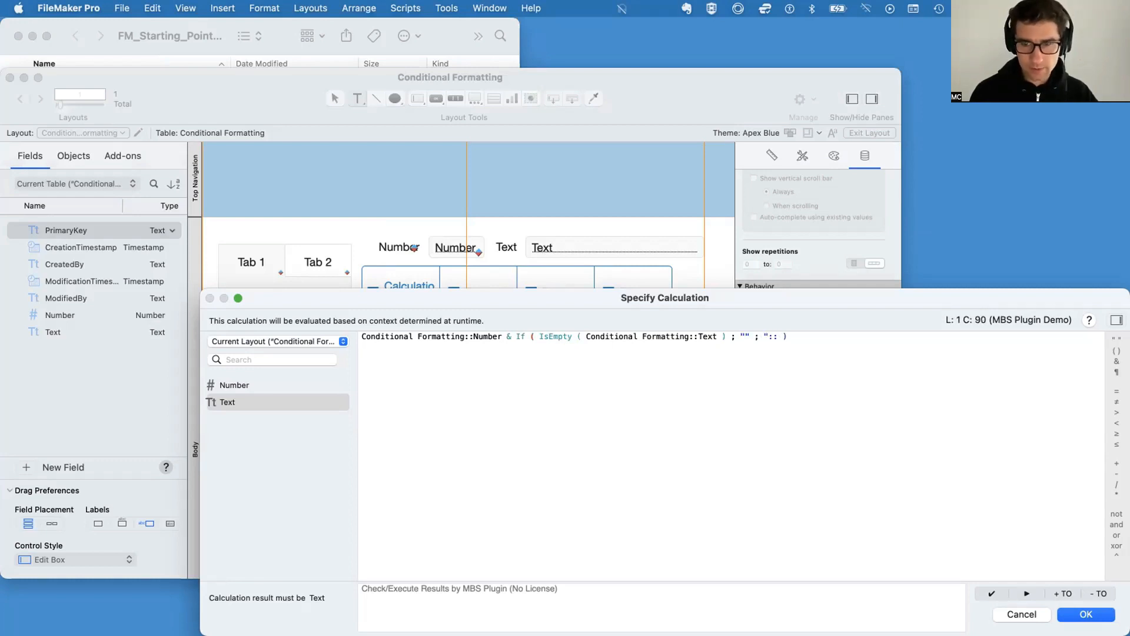
text(")
key(Right)
key(Right)
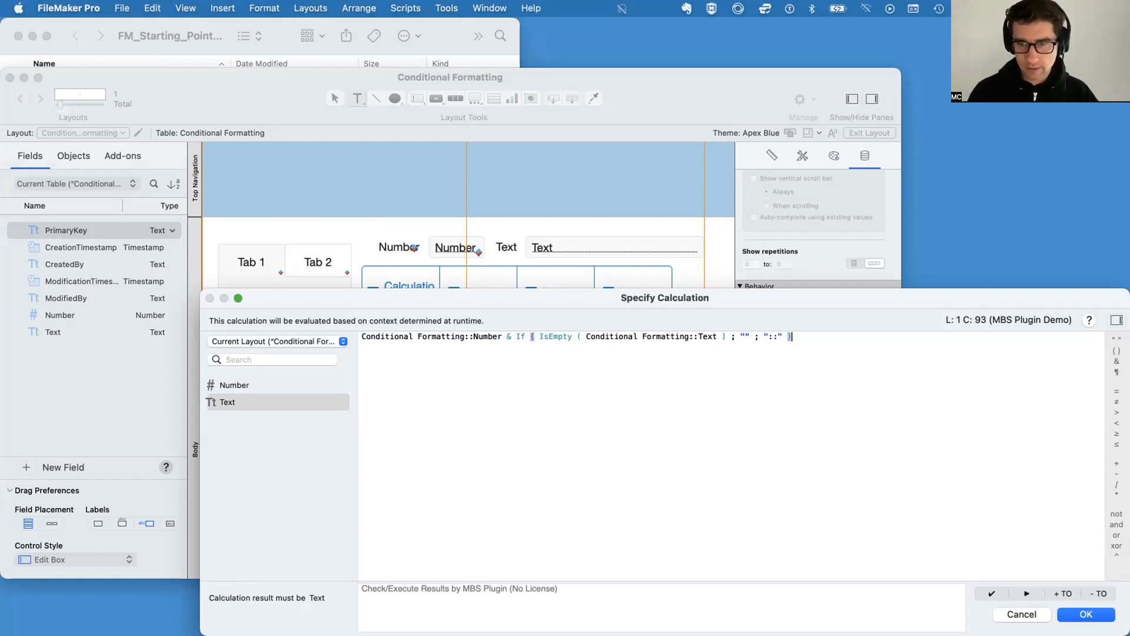
click(1117, 340)
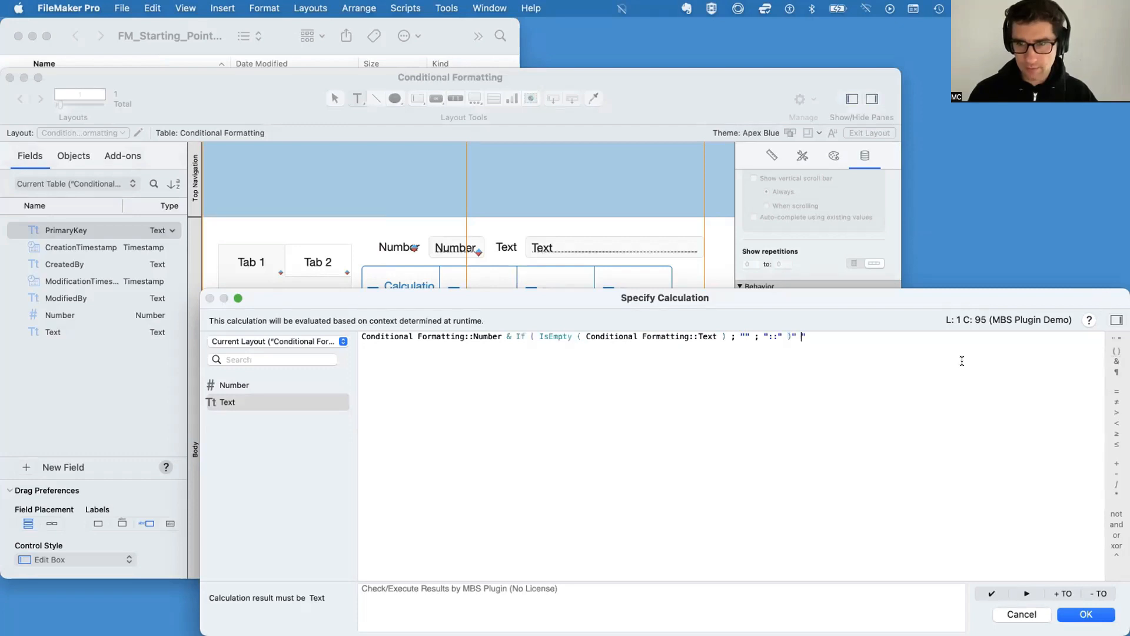
key(Left)
key(Left)
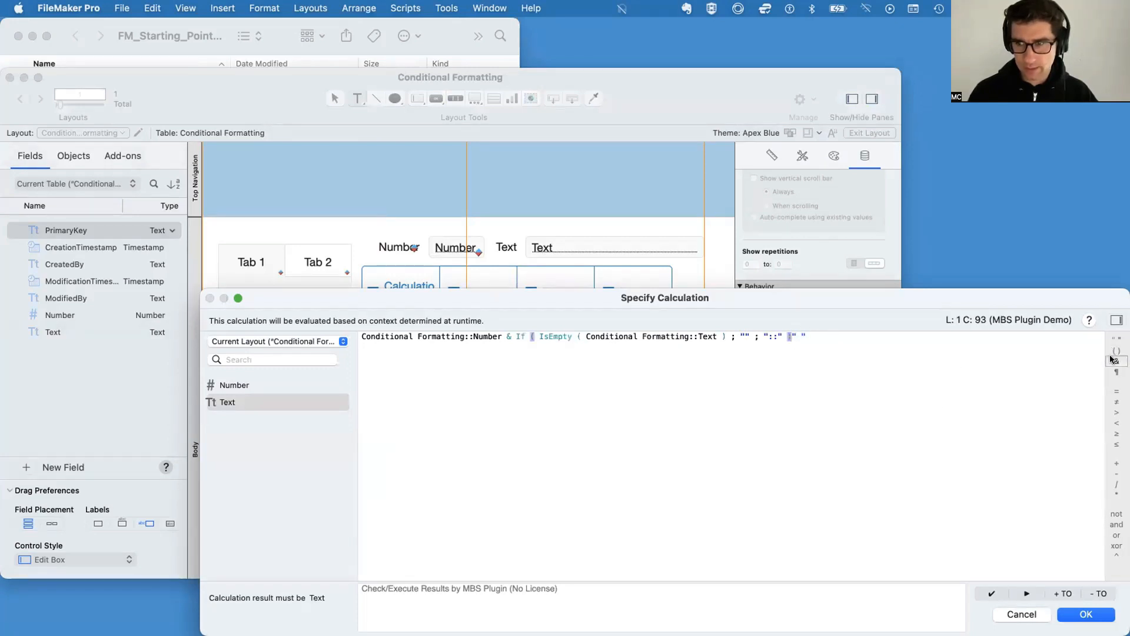
key(Right)
key(BackSpace)
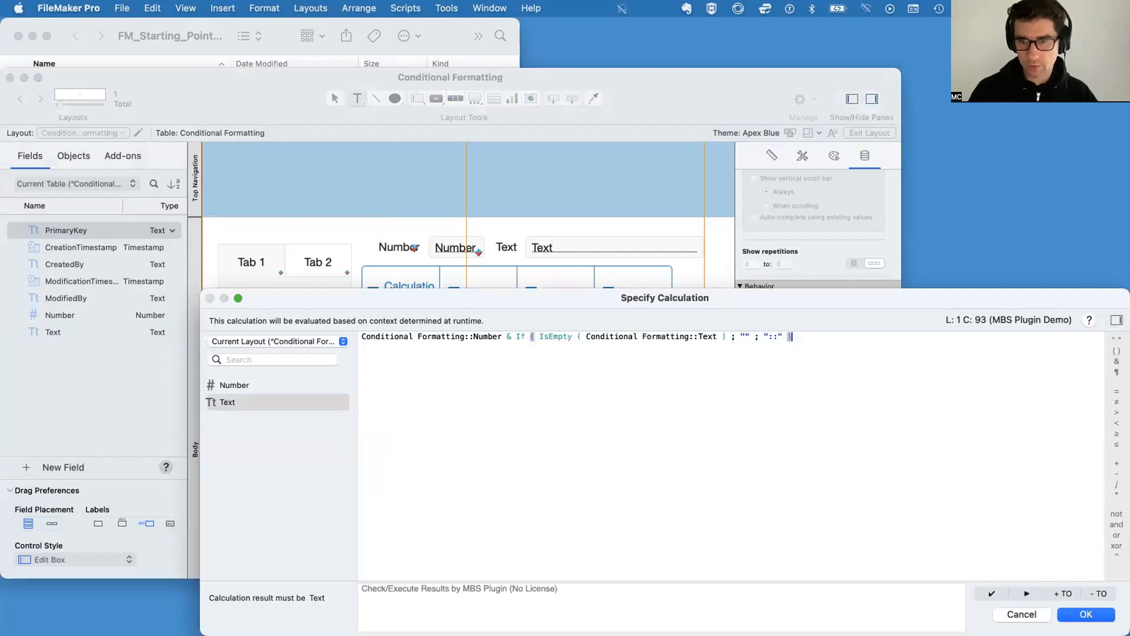
Append & Conditional Formatting::Text to the end of the calculation
click(1117, 361)
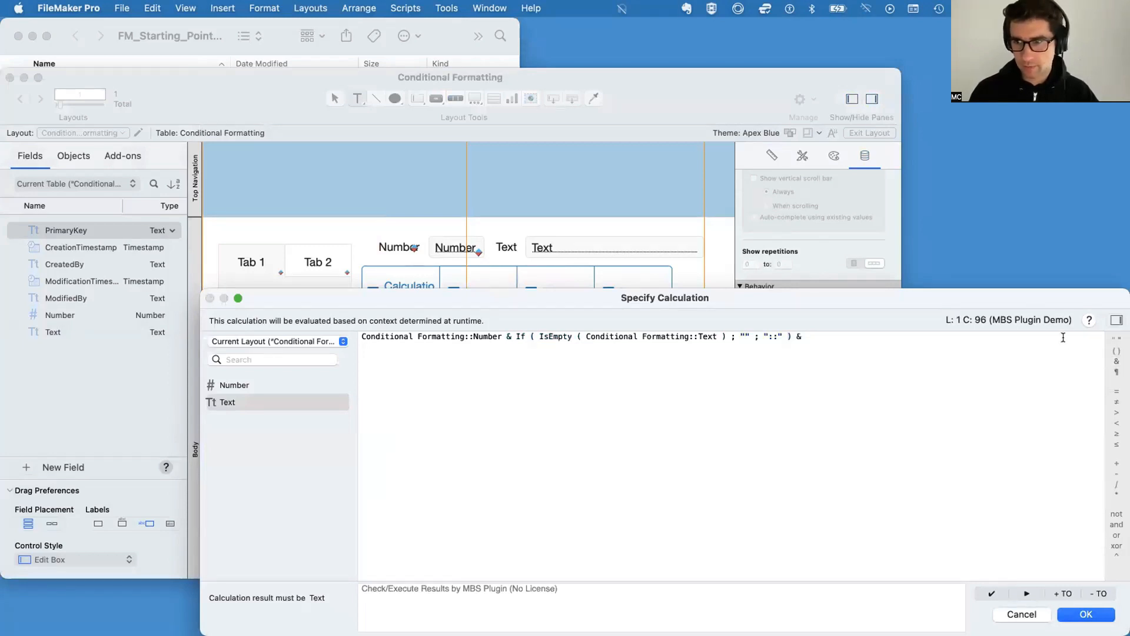
double_click(235, 399)
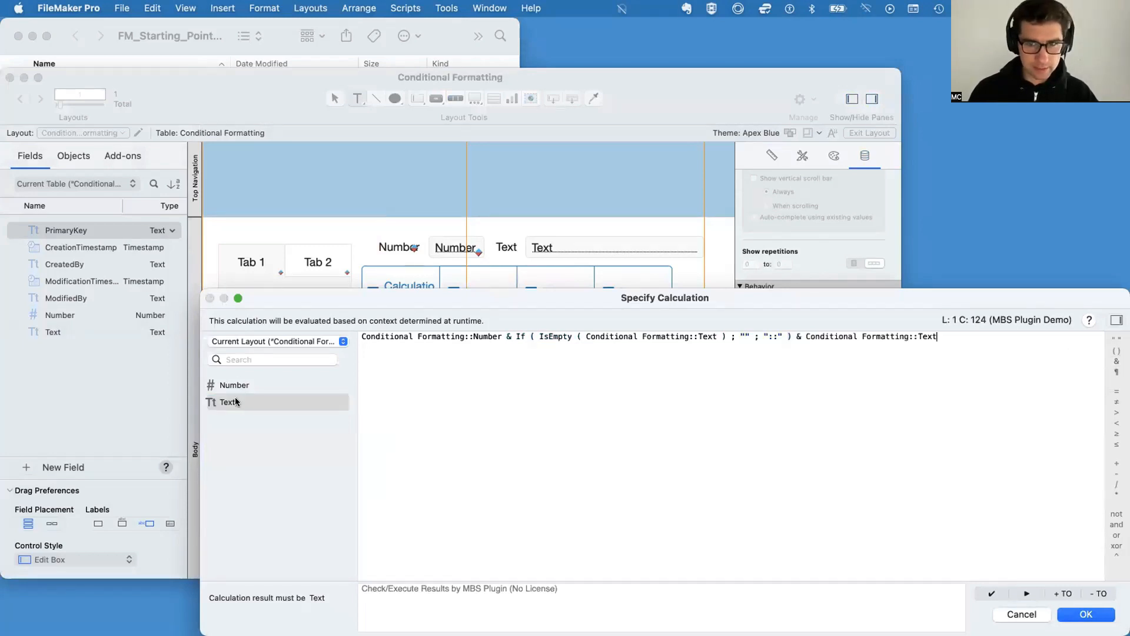
Confirm the layout calculation and reduce the height of its text block to fit the three lines
key(Return)
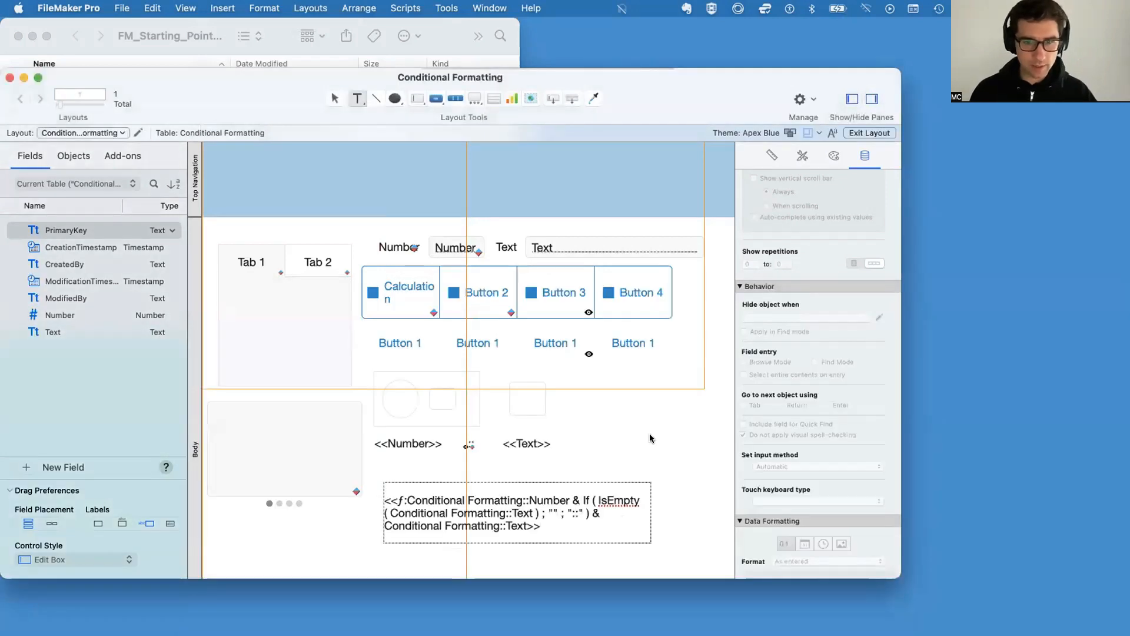
click(692, 542)
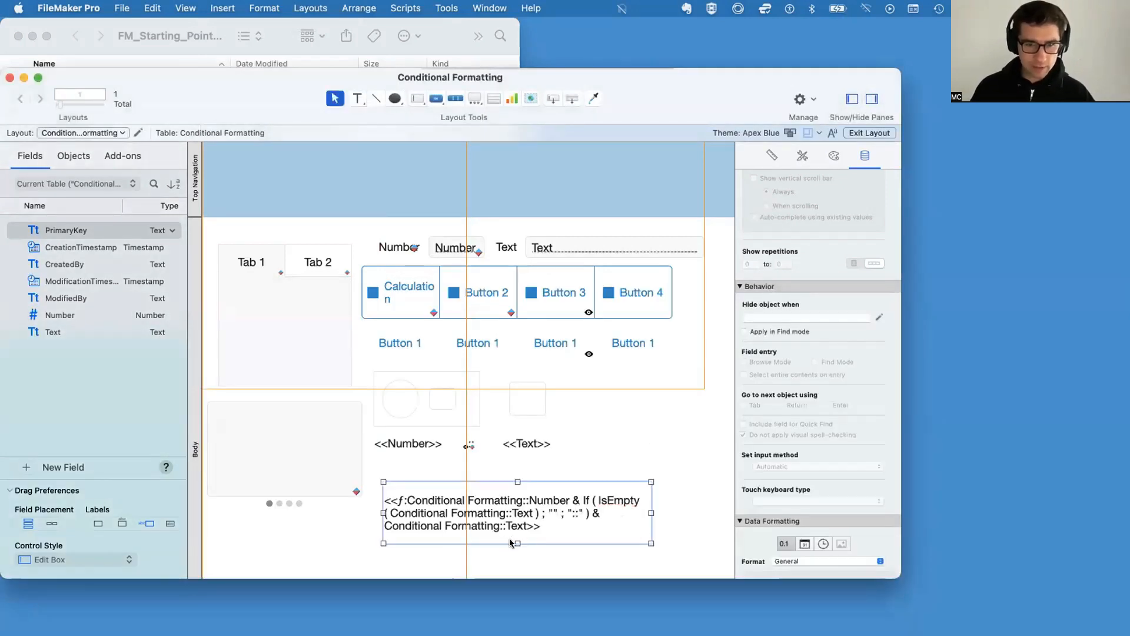
drag(515, 540, 516, 529)
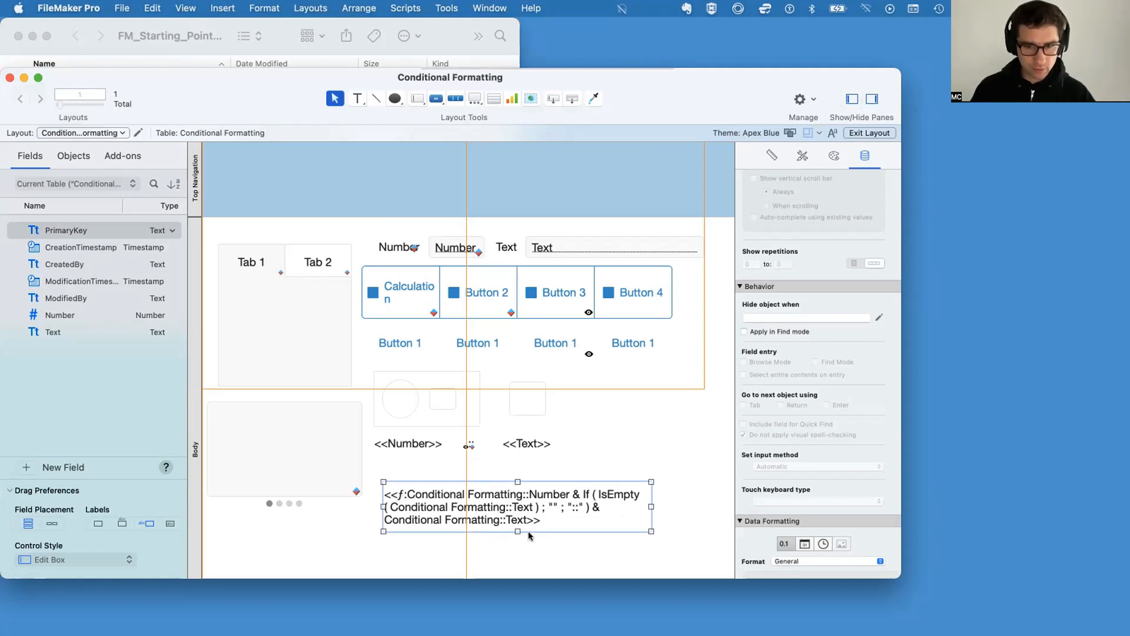
click(539, 552)
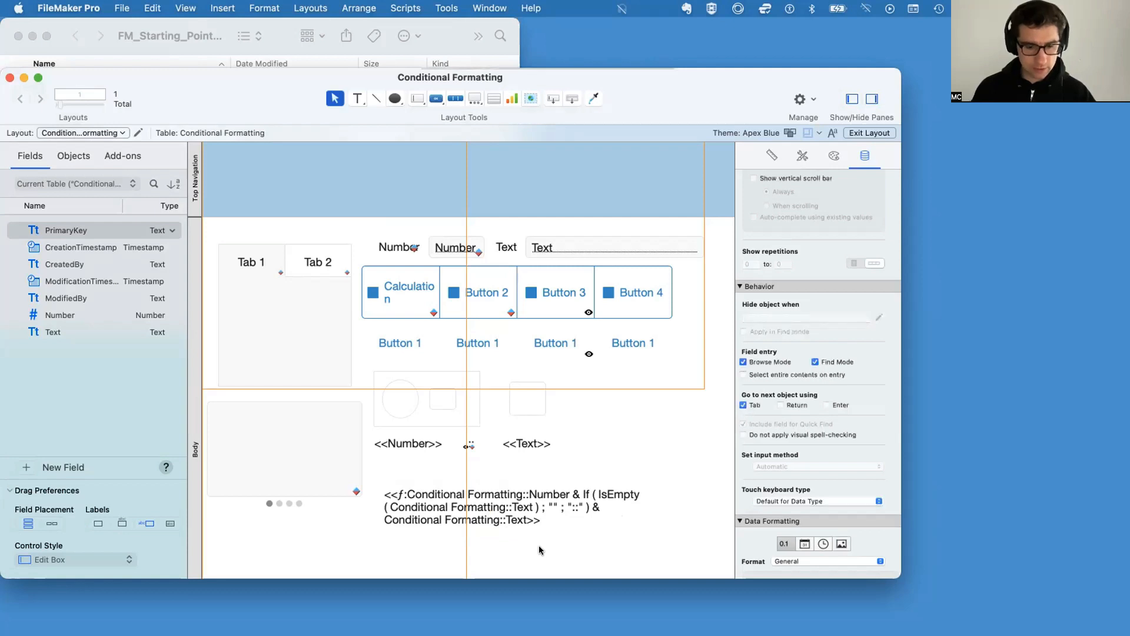
In Browse mode, enter TEST in the record's Text field, commit it, and widen the window to show the whole layout
key(super+b)
scroll(377, 526, right, 2)
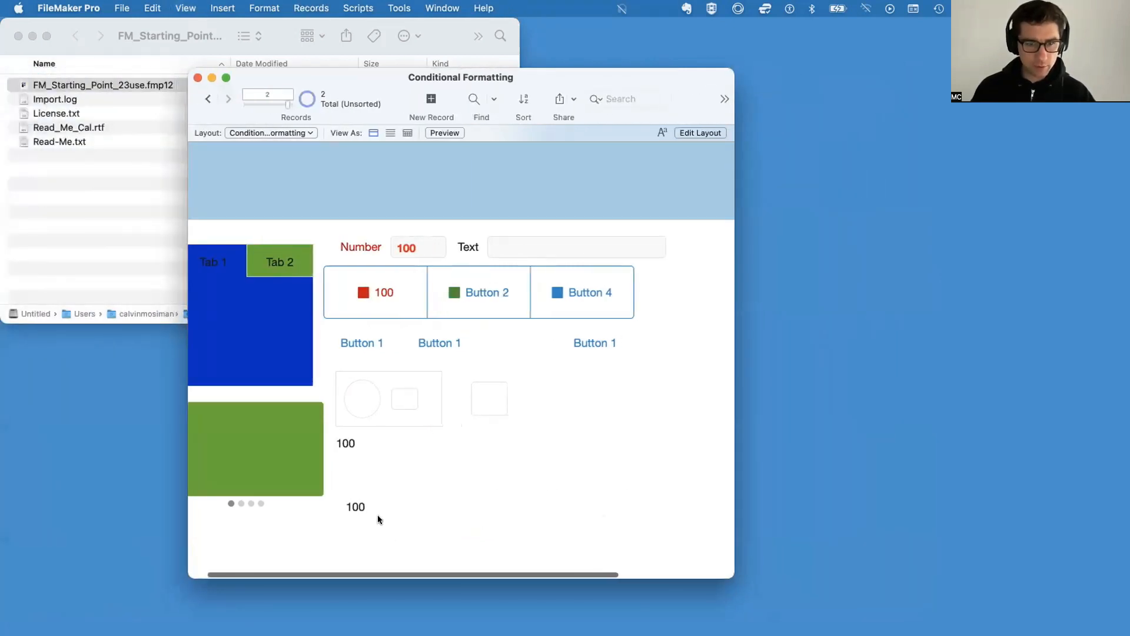
click(555, 247)
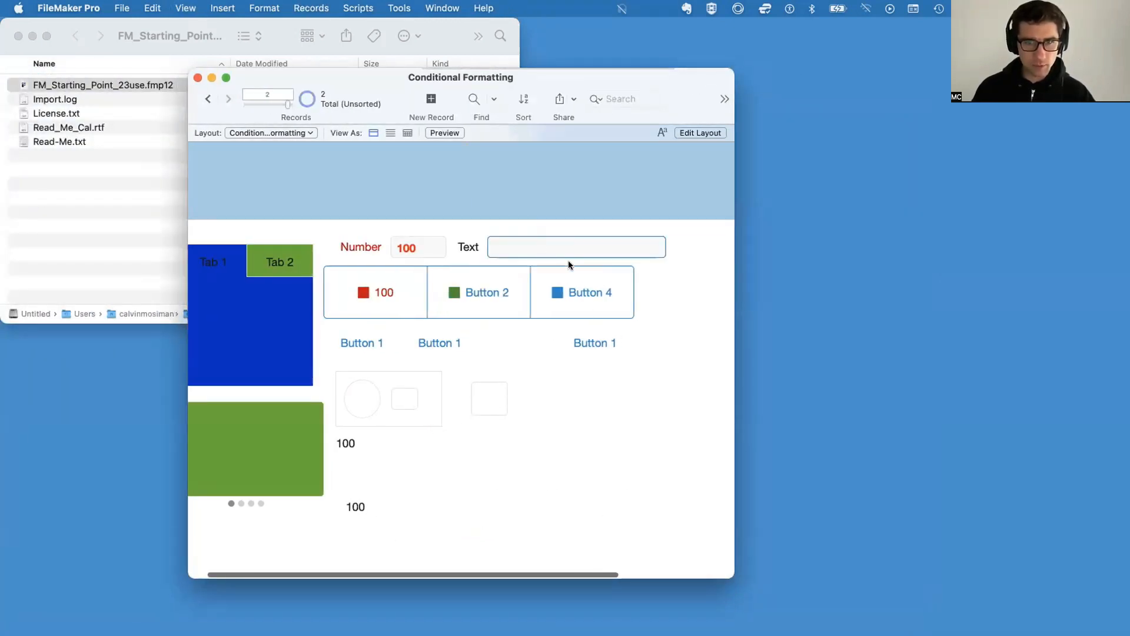
text(TEST)
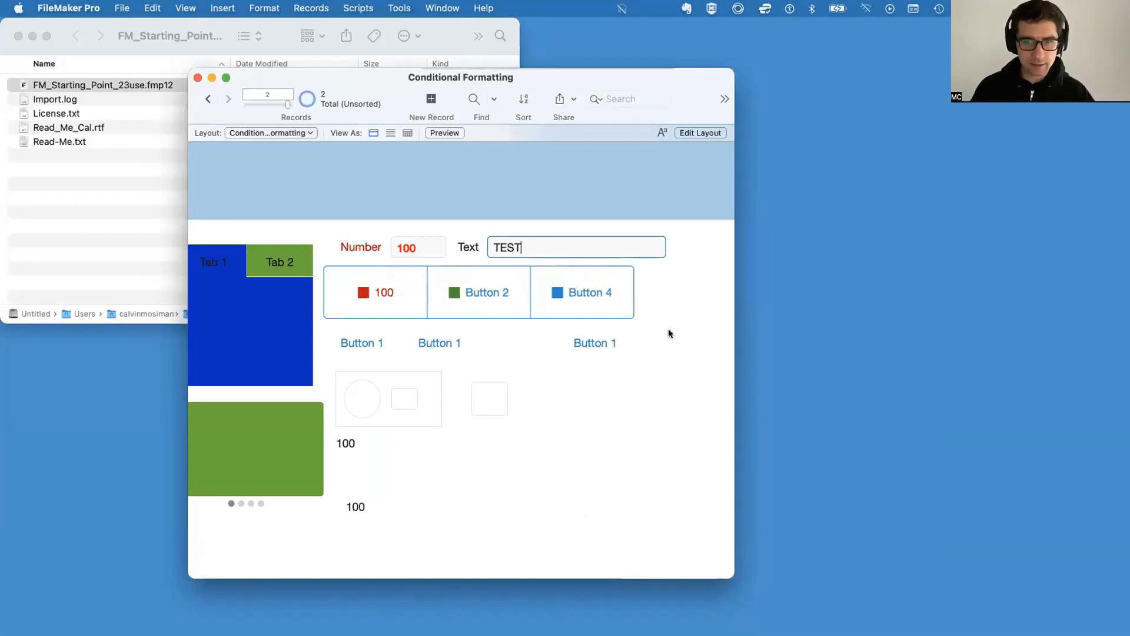
click(669, 328)
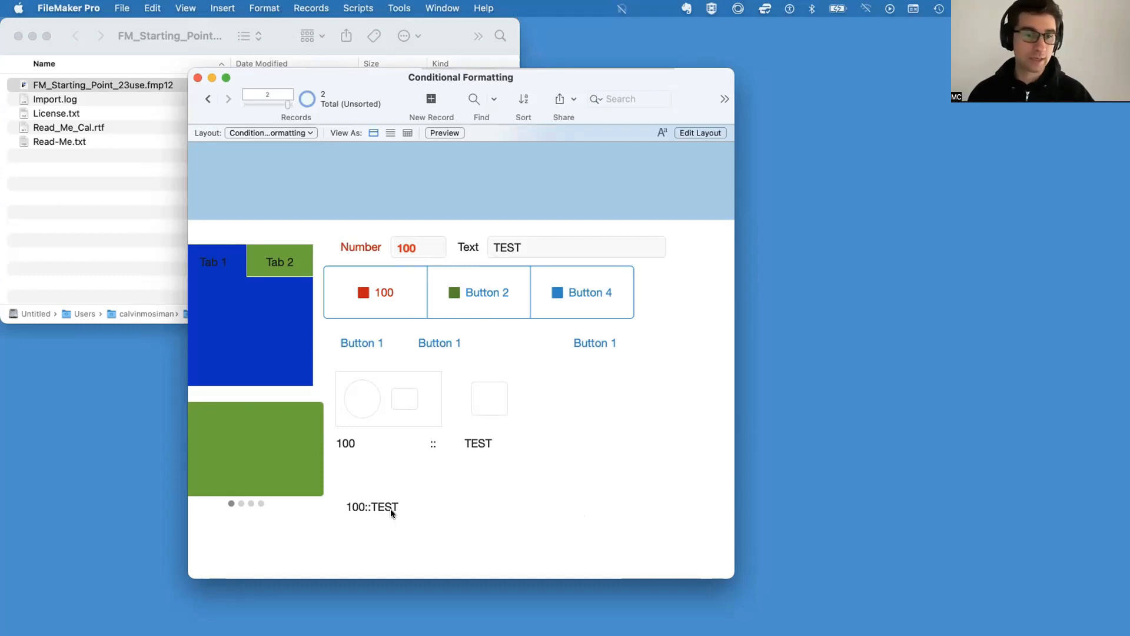
scroll(391, 510, left, 2)
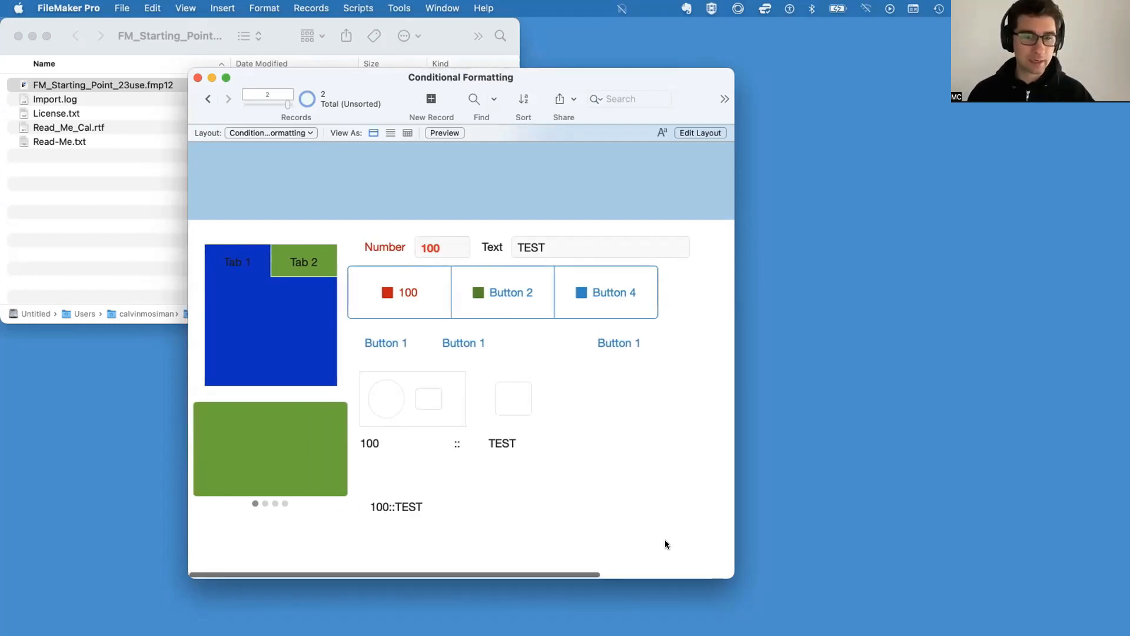
drag(733, 576, 878, 588)
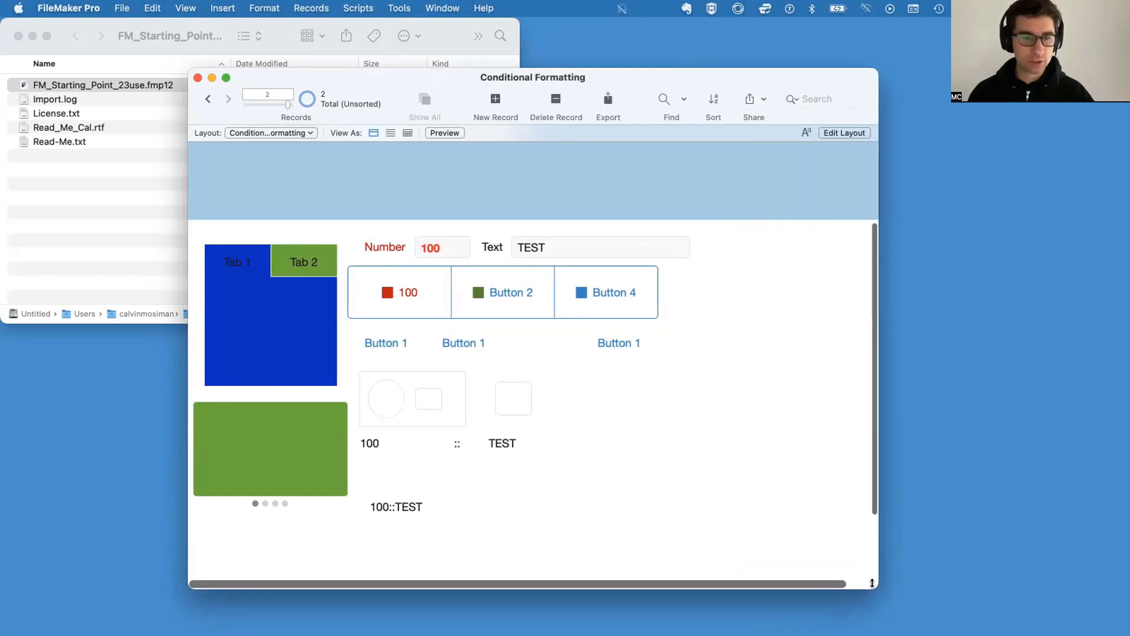
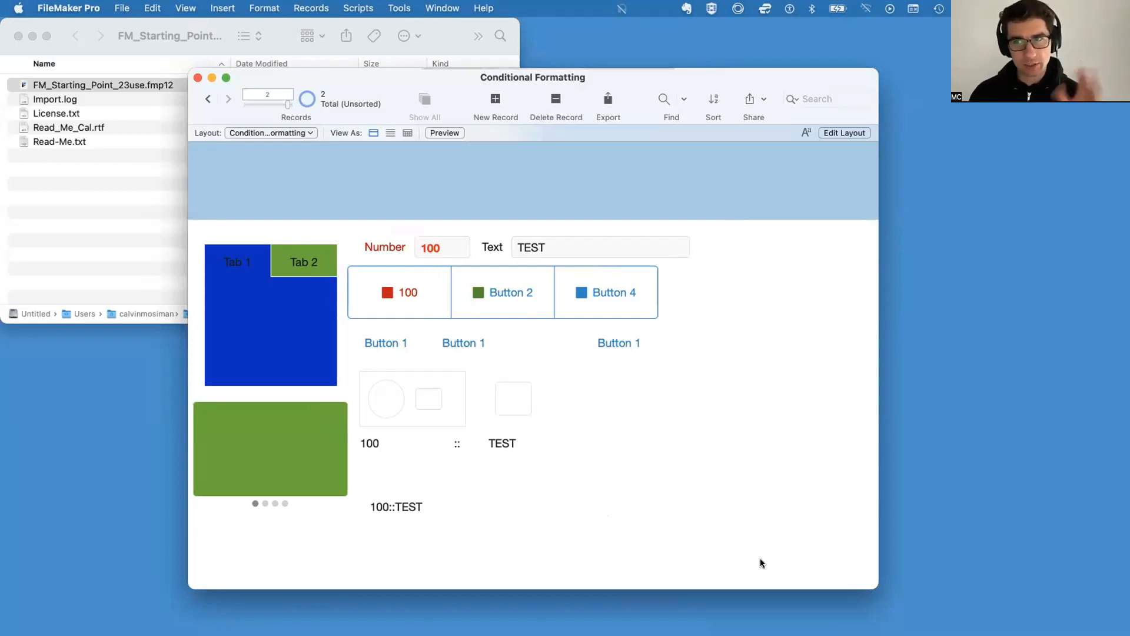
Restore the minimized FM_Starting_Point_23use window, hide its status toolbar, and position it in front of the Conditional Formatting window
mouse_move(1012, 616)
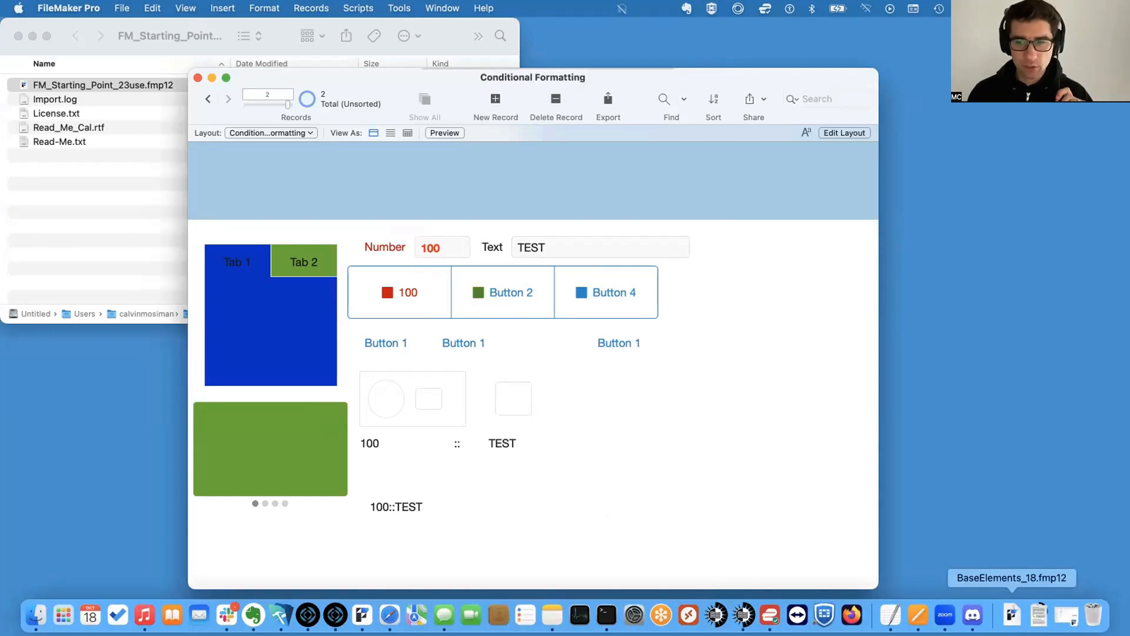
click(1066, 615)
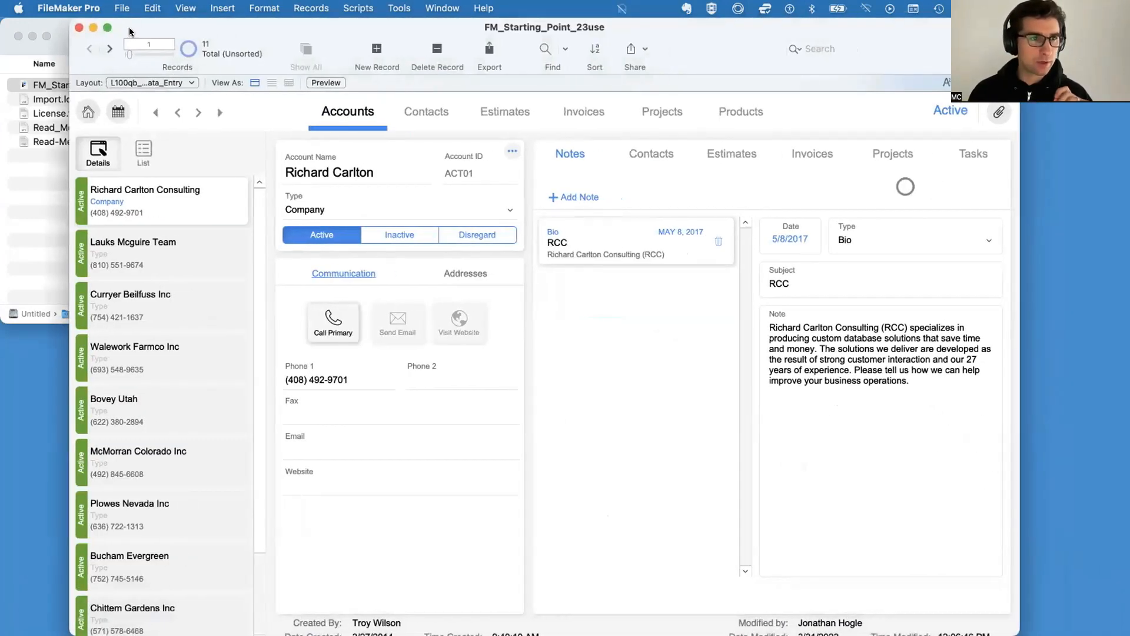
key(super+alt+s)
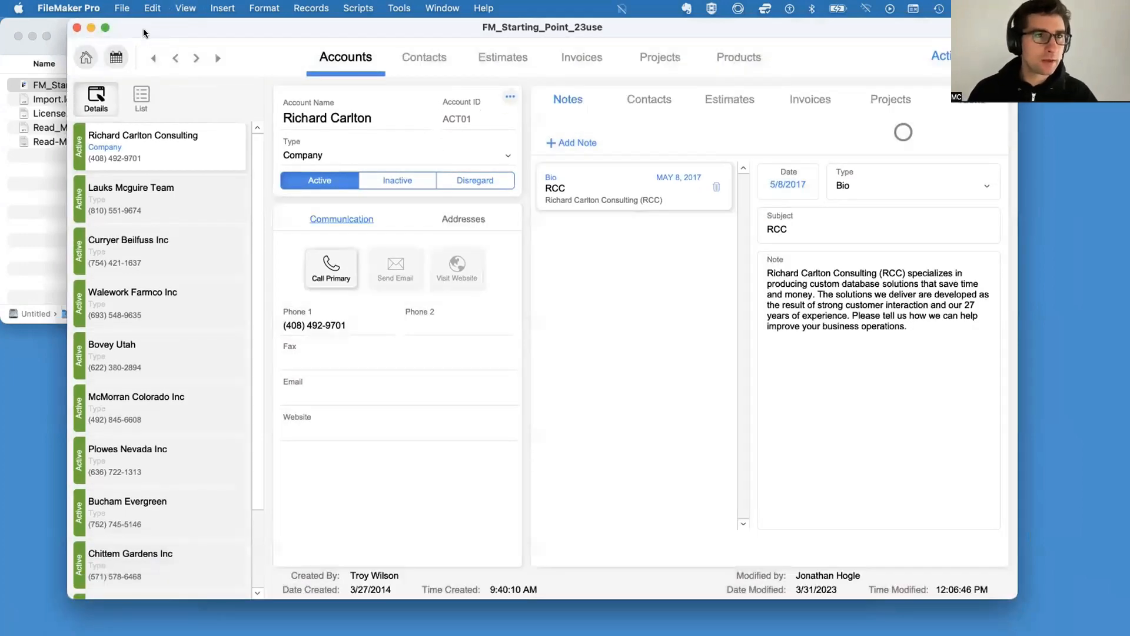
drag(140, 26, 182, 467)
click(676, 412)
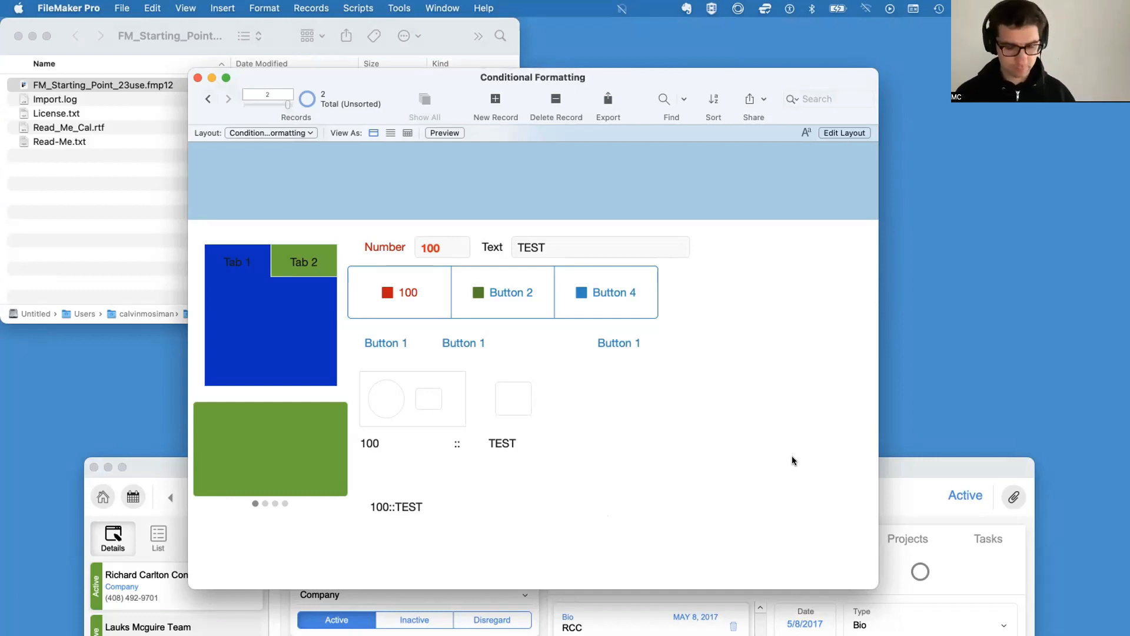
drag(940, 468, 882, 75)
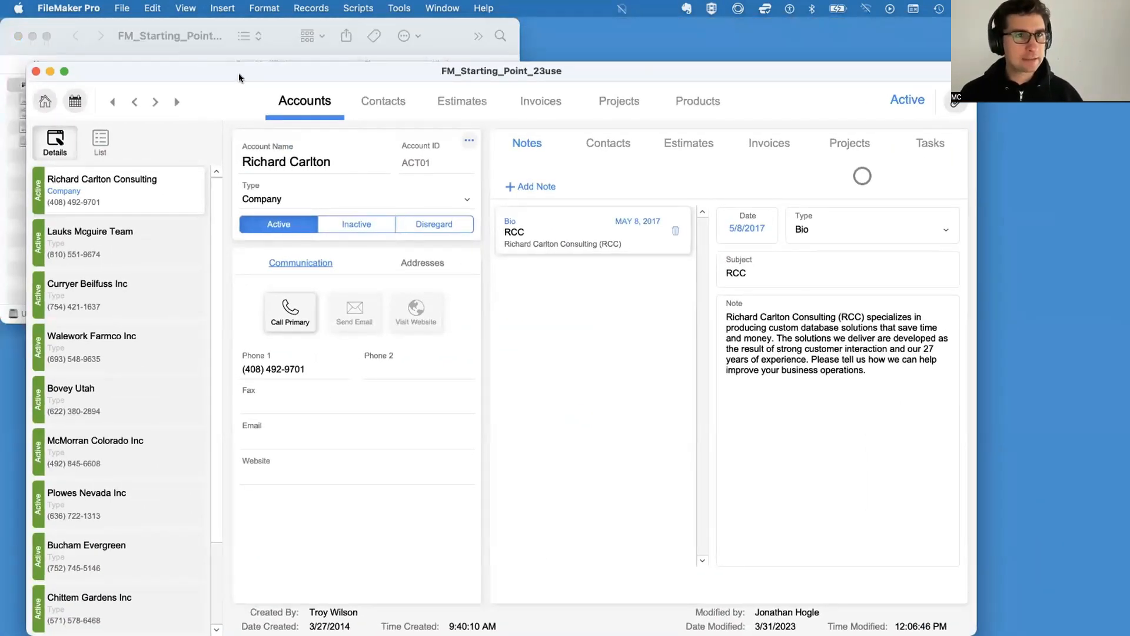
drag(239, 72, 282, 73)
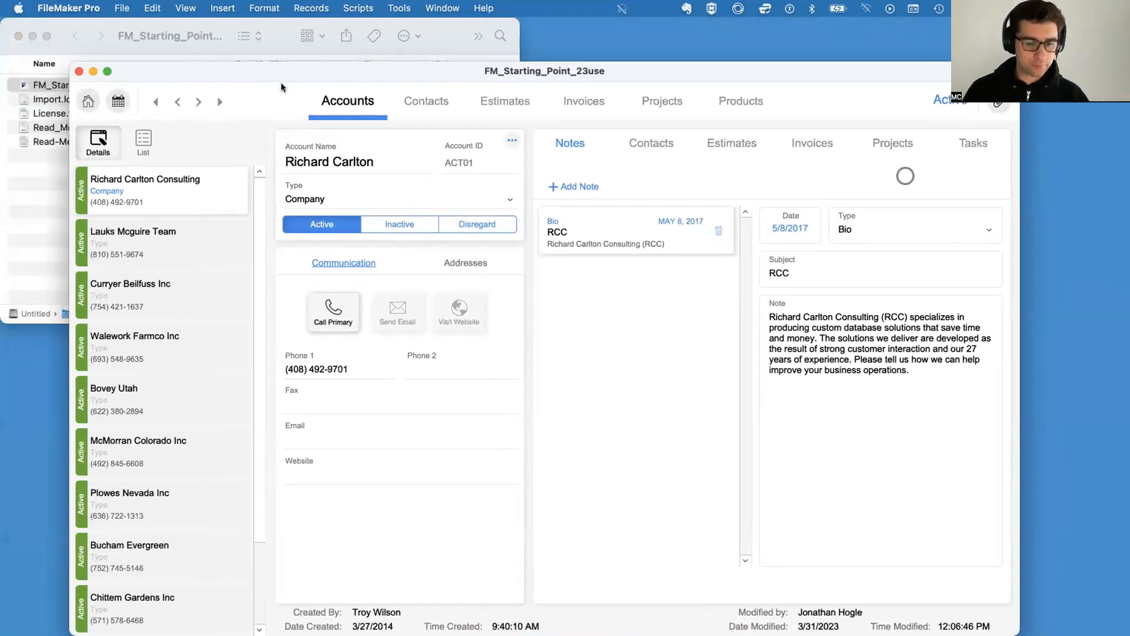
In Layout mode, open the conditional formatting of the vertical <<Status>> text in the accounts portal
key(super+l)
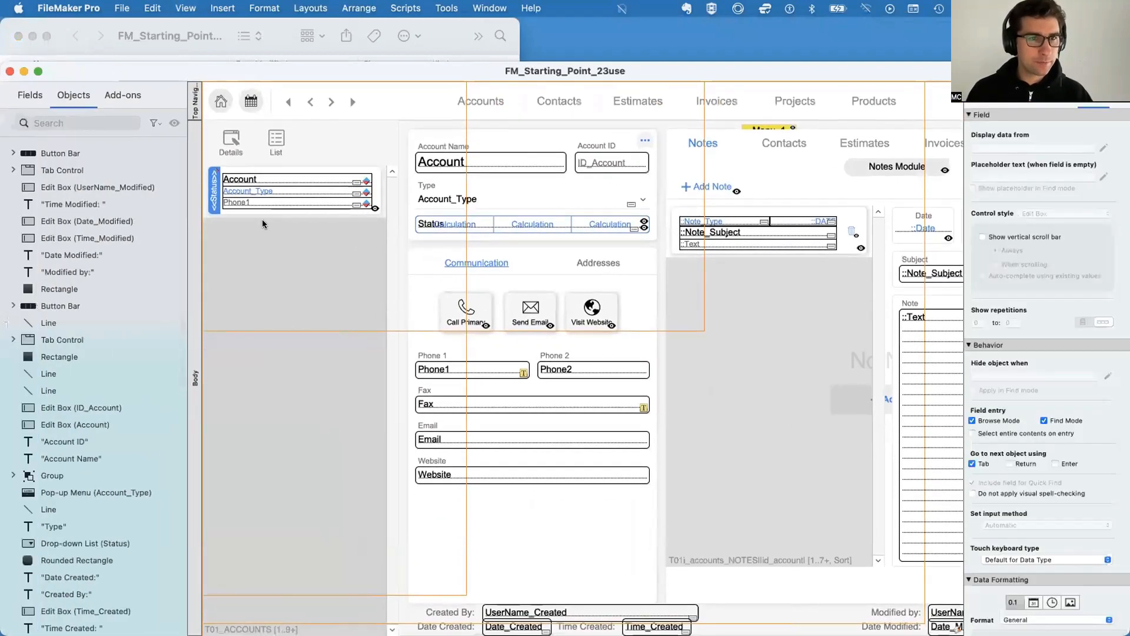
click(210, 200)
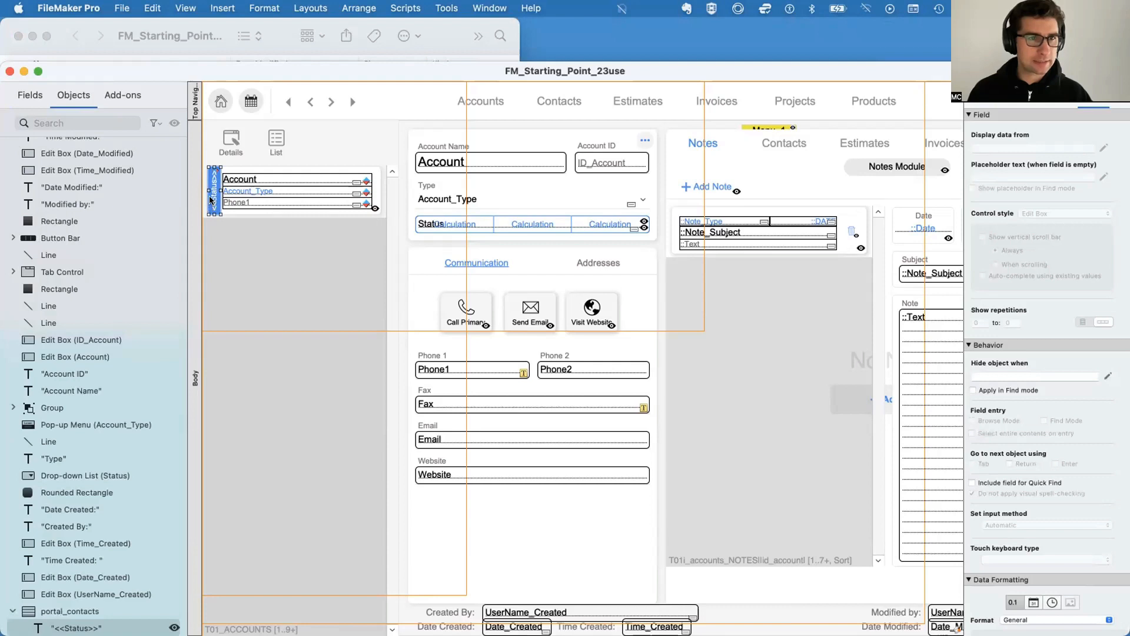
right_click(211, 199)
click(288, 337)
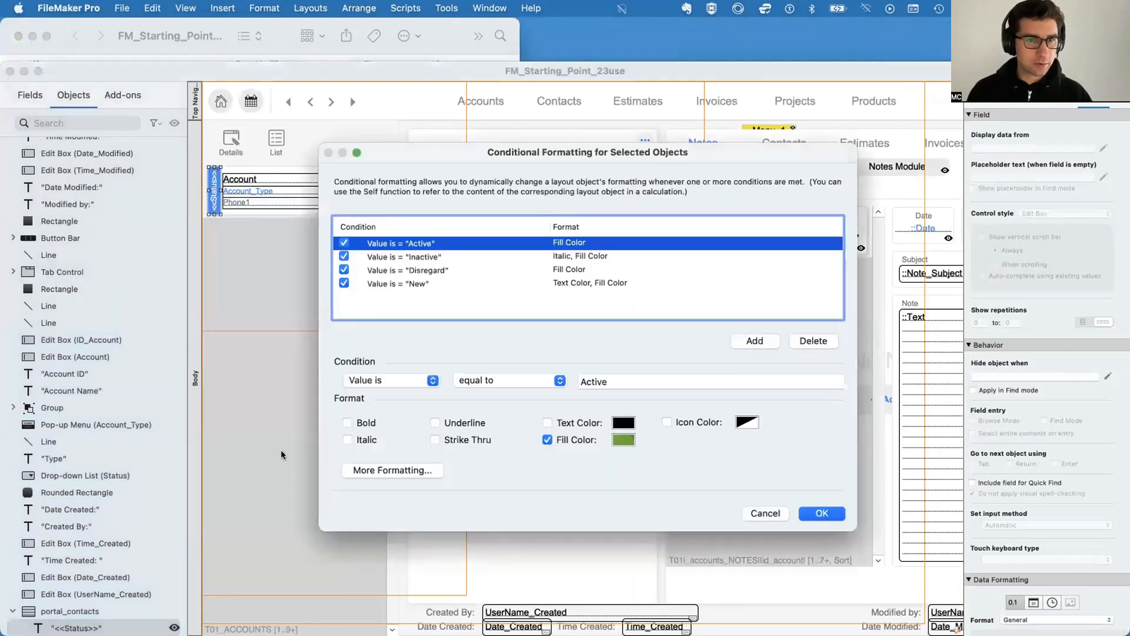
Examine the Active, Inactive, Disregard and New conditions of the Status text and the available condition types
click(404, 257)
click(405, 270)
click(402, 284)
click(394, 269)
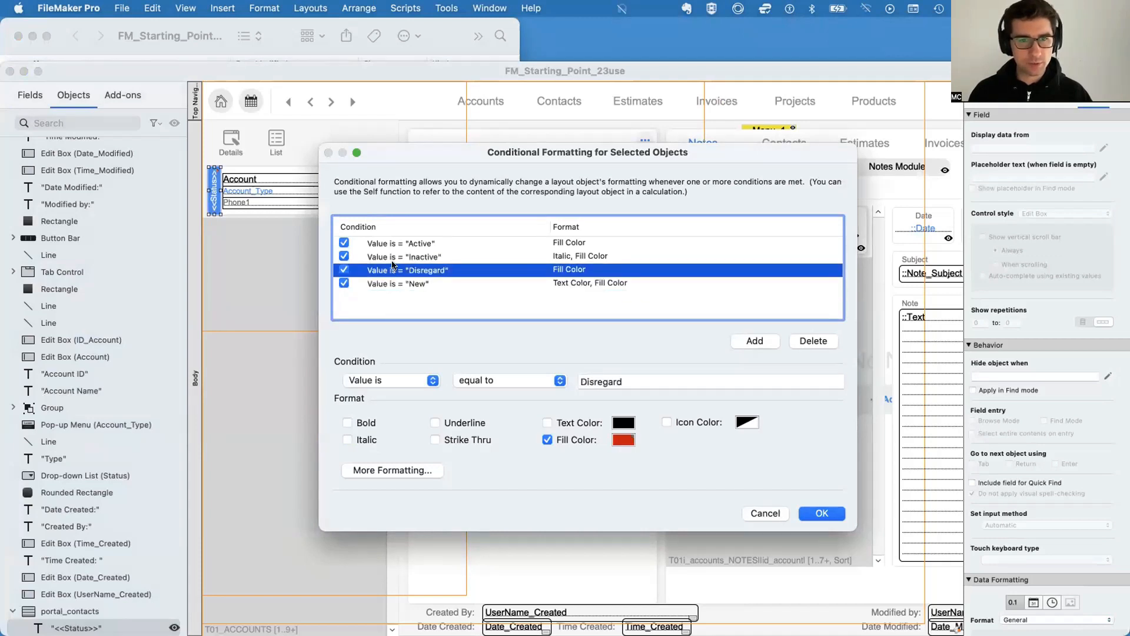
click(396, 257)
click(398, 244)
click(401, 258)
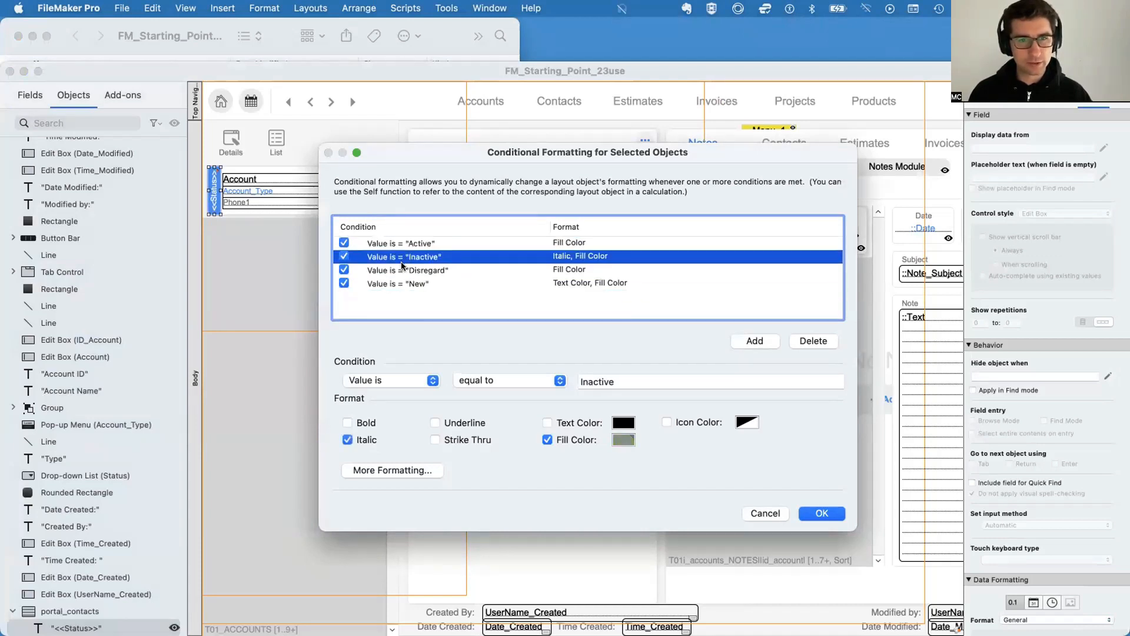
click(404, 270)
click(369, 381)
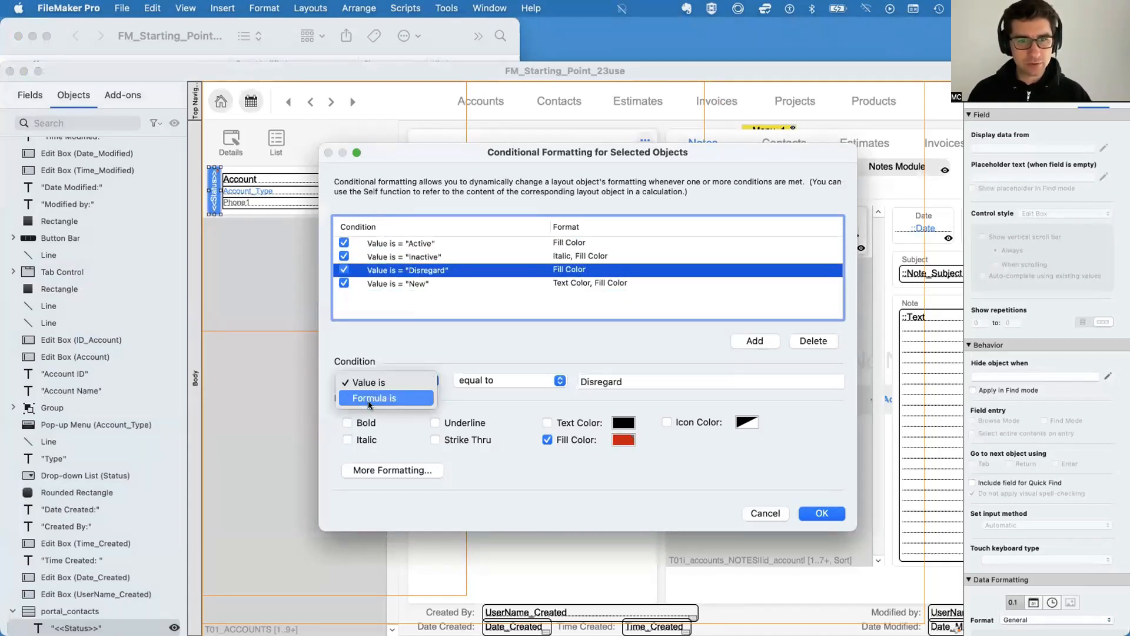
click(405, 342)
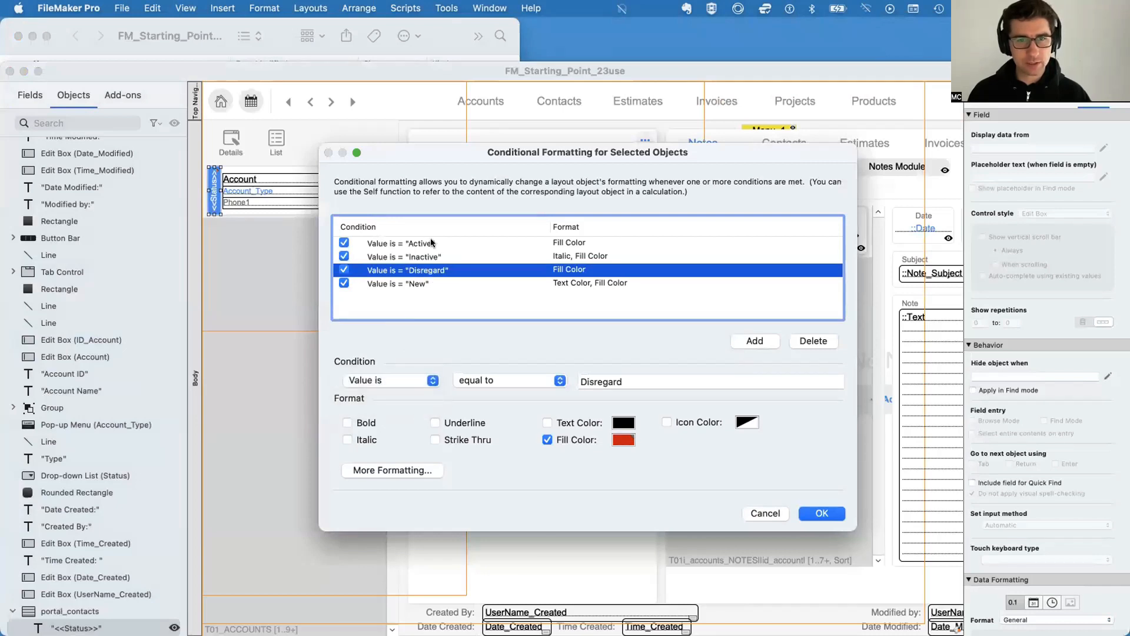
Compare the fill color, text color and italic settings assigned to each of the four Status conditions
click(420, 284)
click(419, 241)
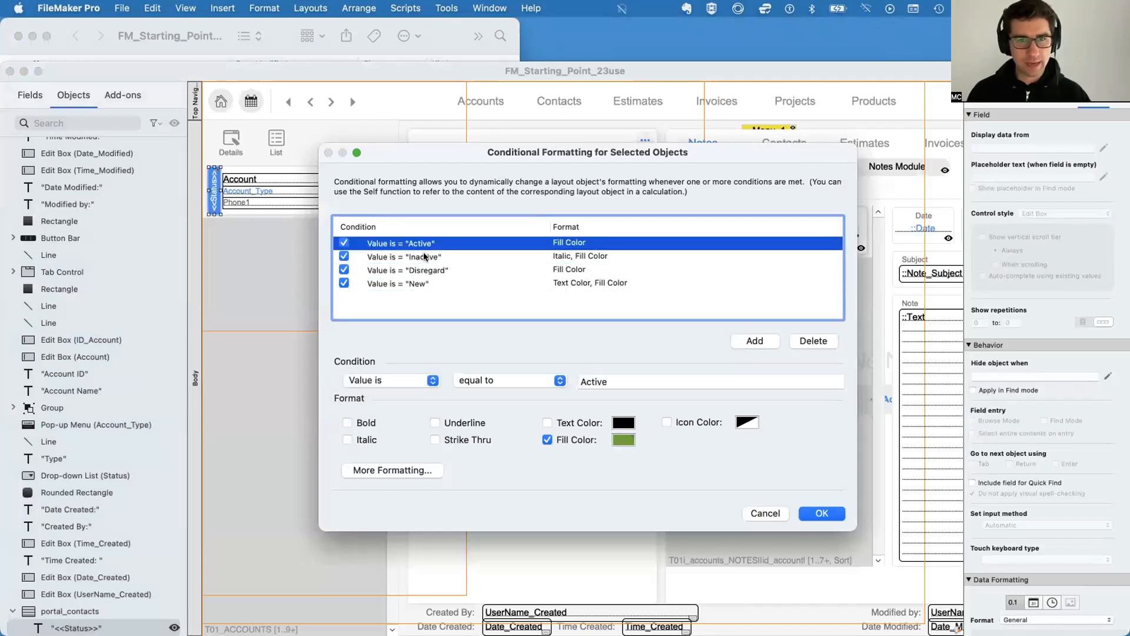
click(424, 256)
click(421, 270)
click(422, 284)
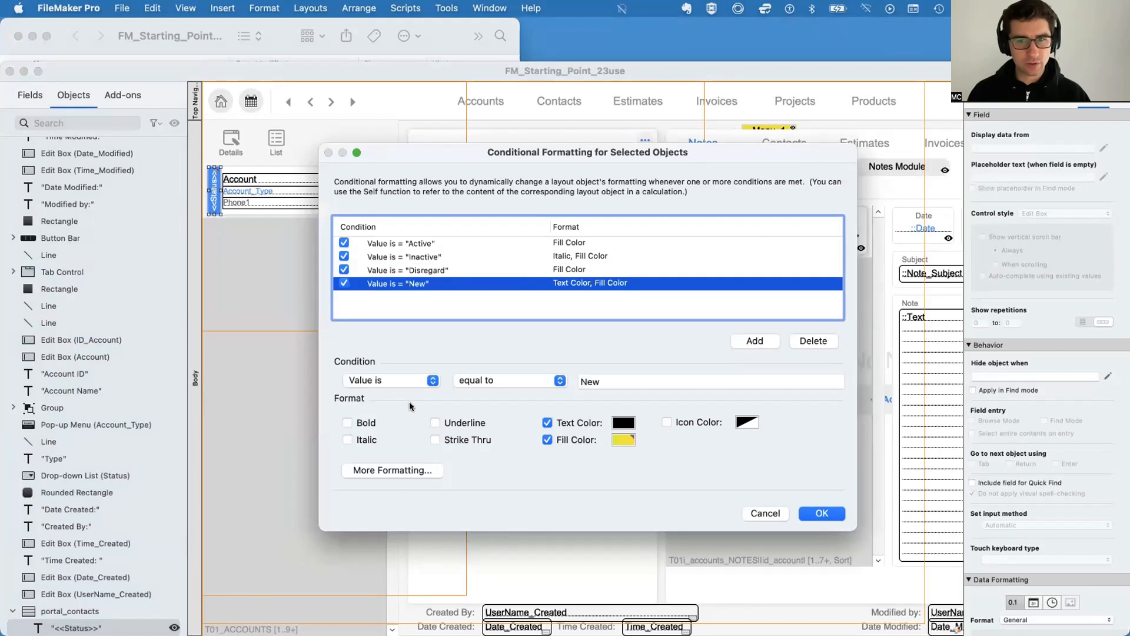
click(540, 270)
click(541, 257)
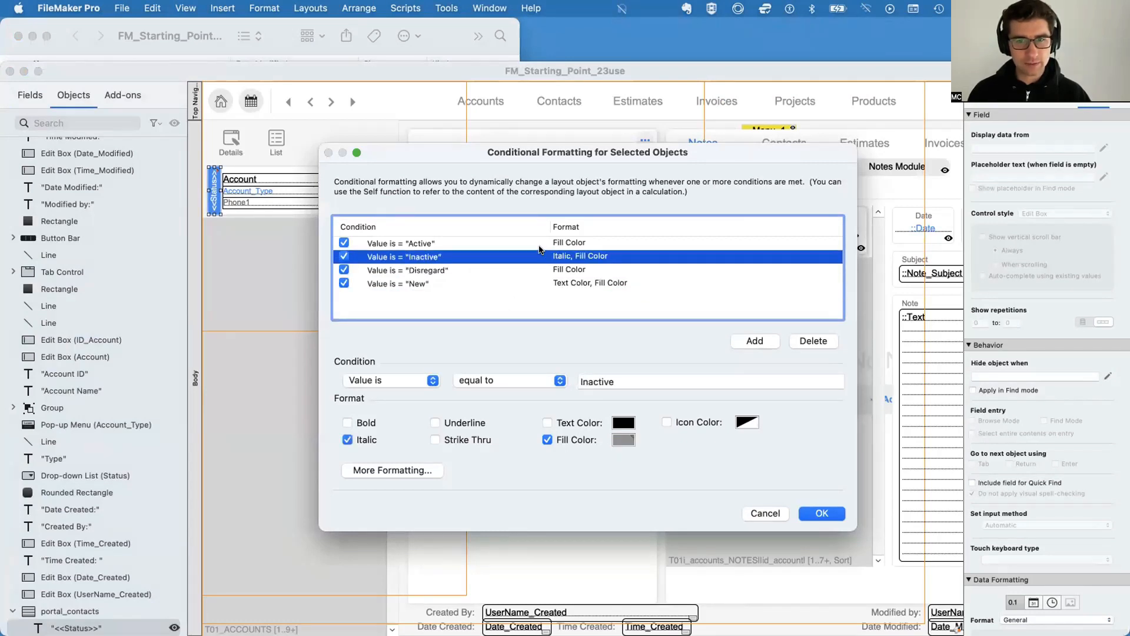
click(541, 243)
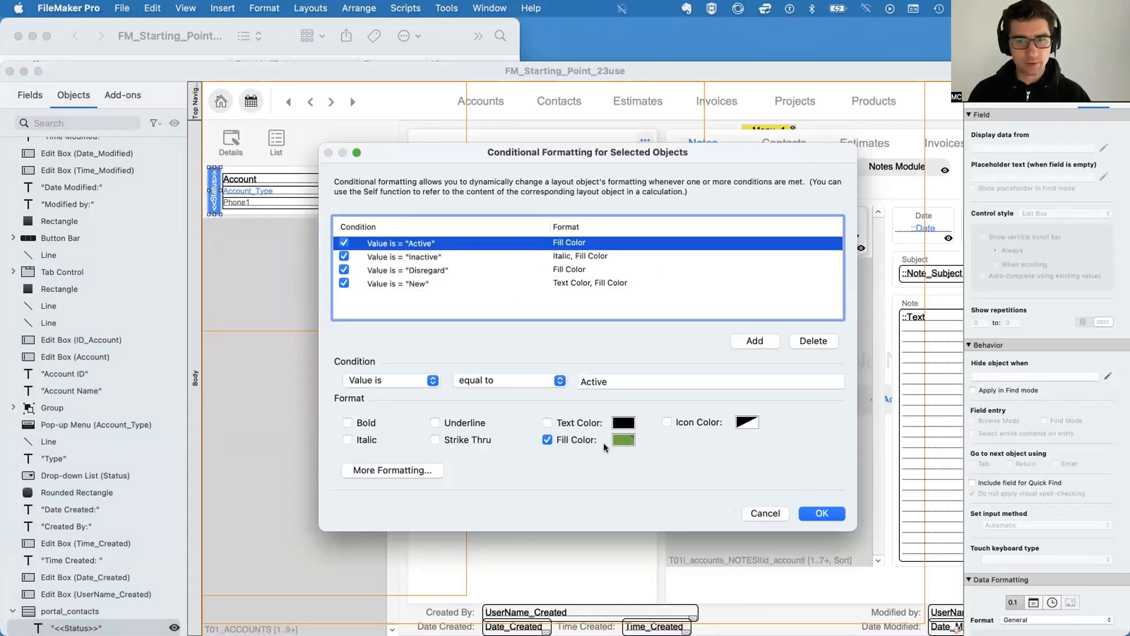
click(556, 258)
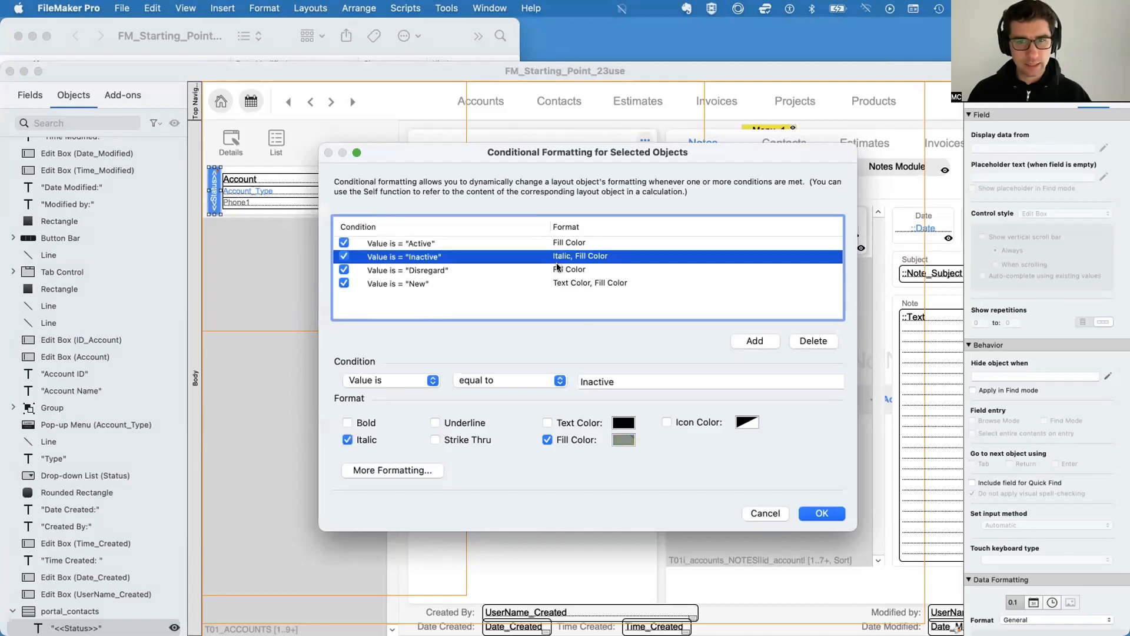
click(558, 270)
click(560, 283)
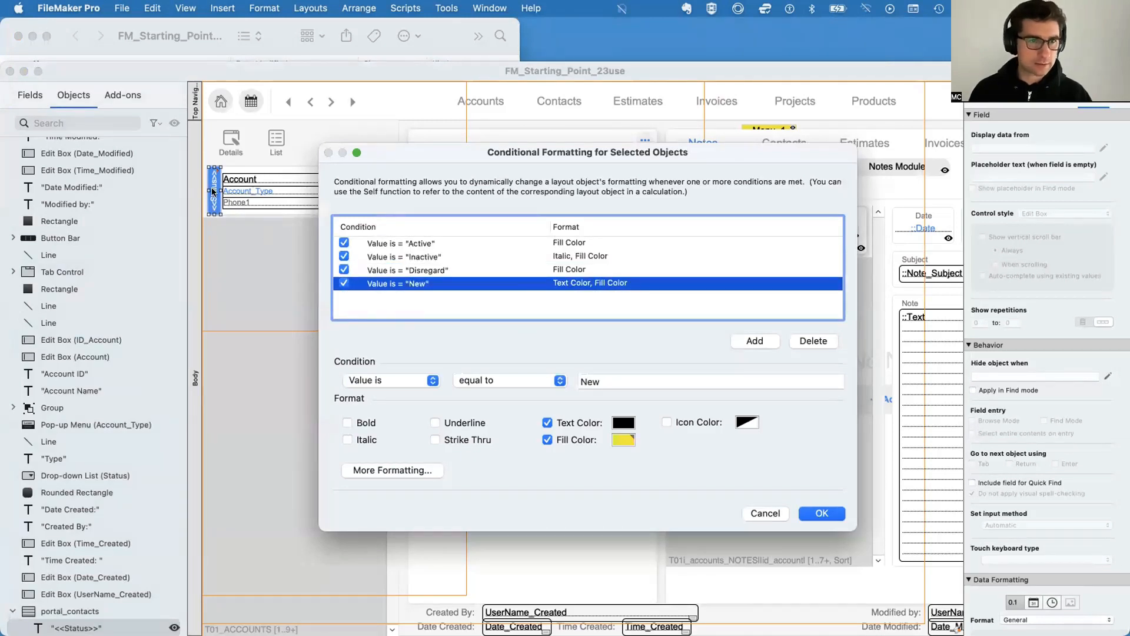
click(585, 243)
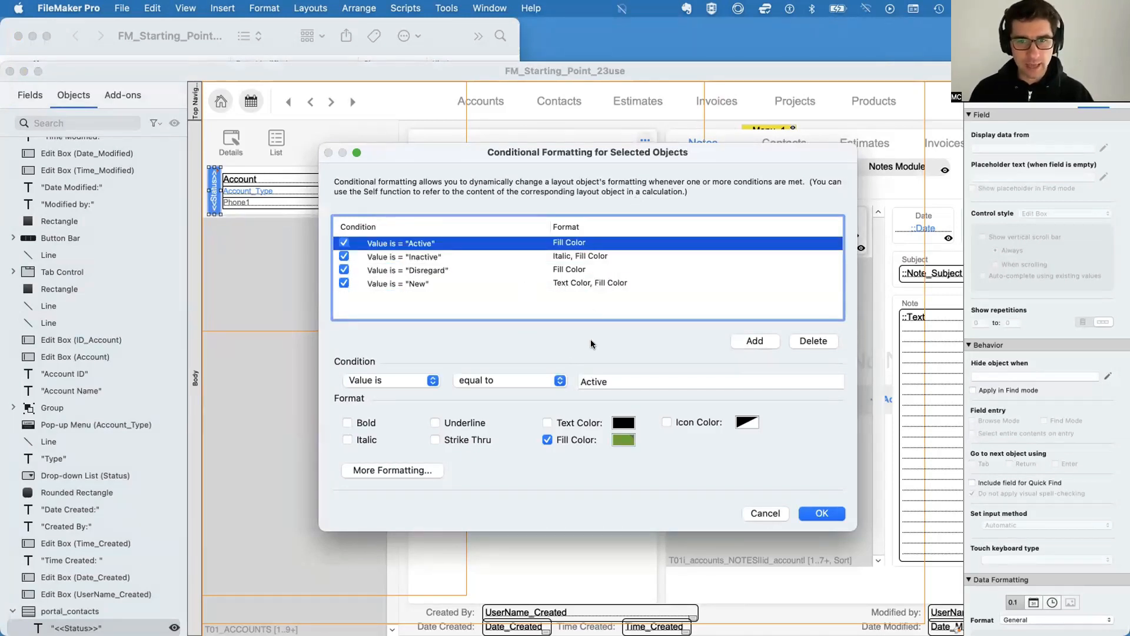
click(596, 257)
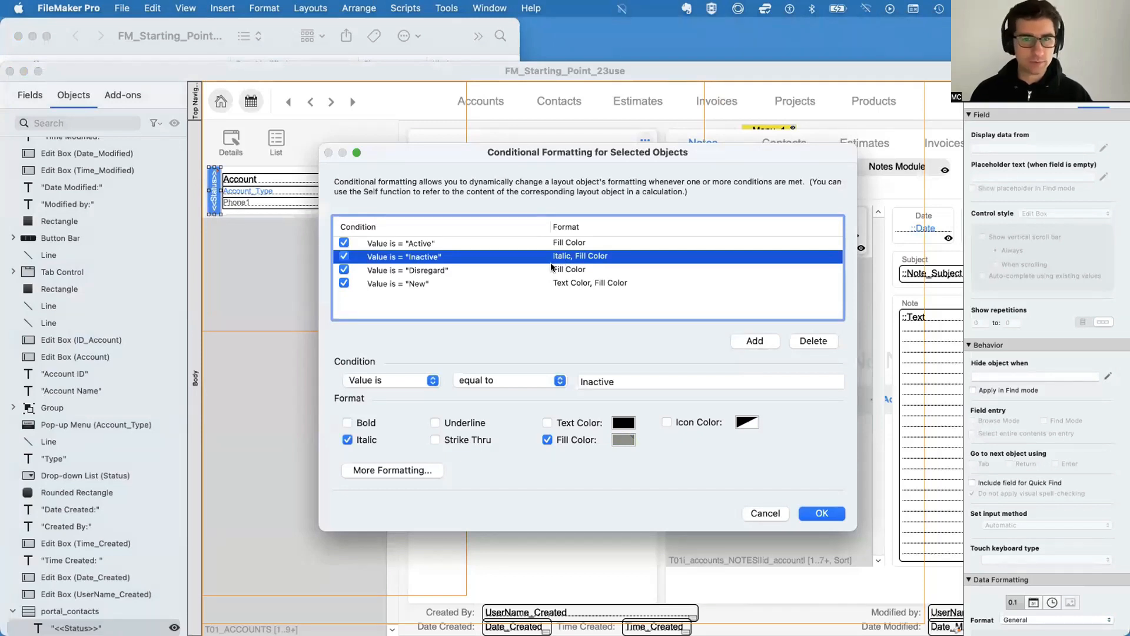
click(557, 270)
click(554, 257)
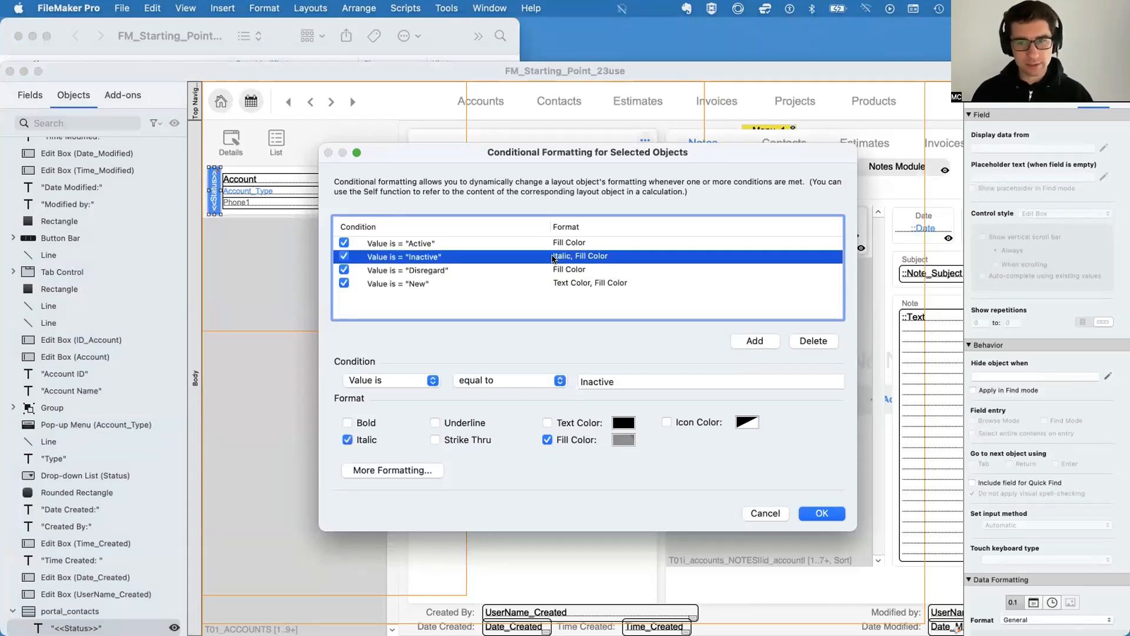
click(563, 269)
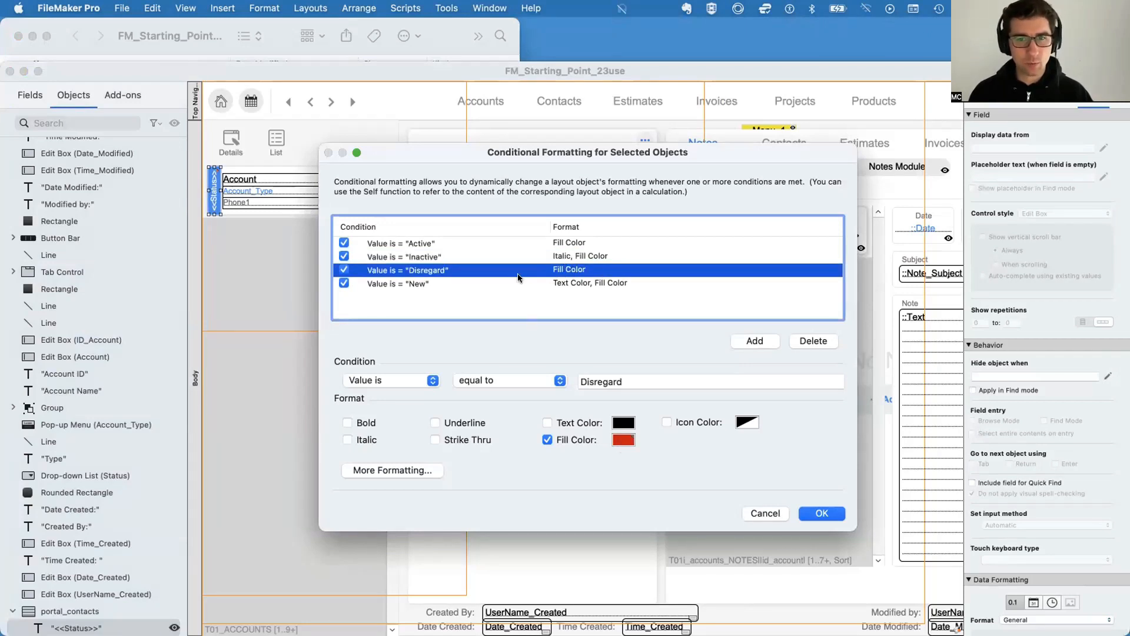
click(559, 283)
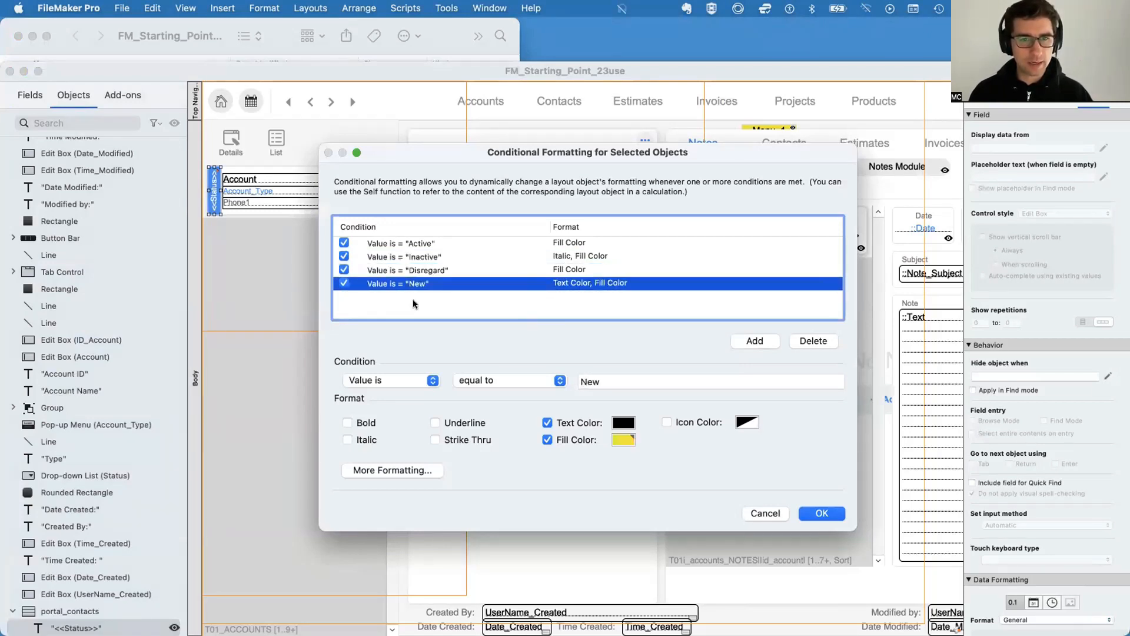
Accept the Status text's conditional formatting and look through the accounts list's status labels in Browse mode
click(834, 514)
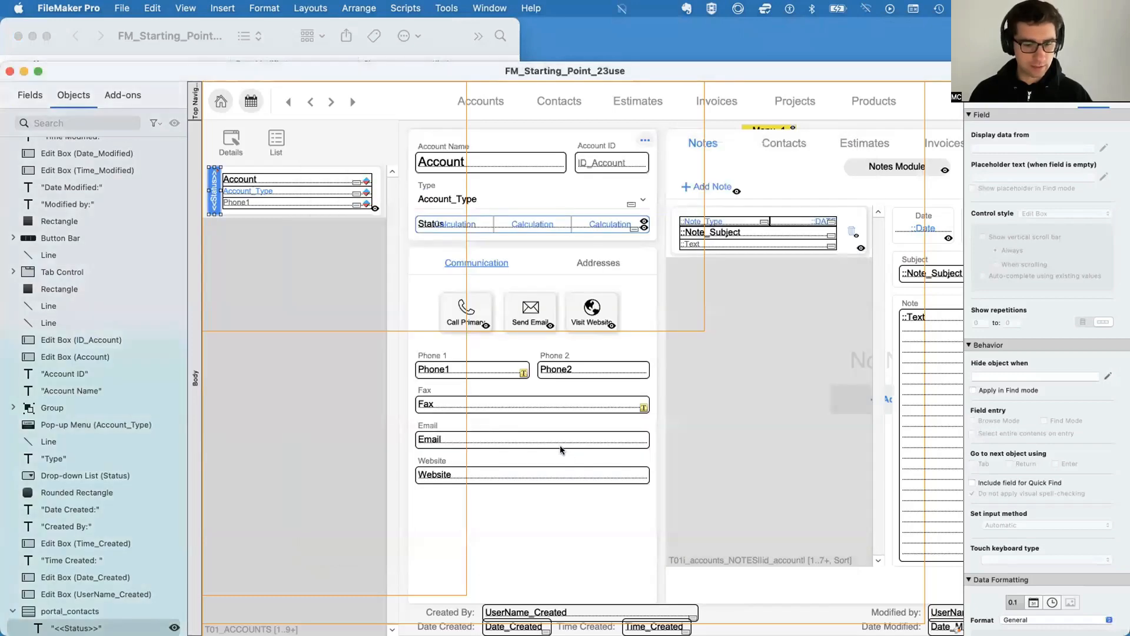
key(super+b)
scroll(257, 379, down, 1)
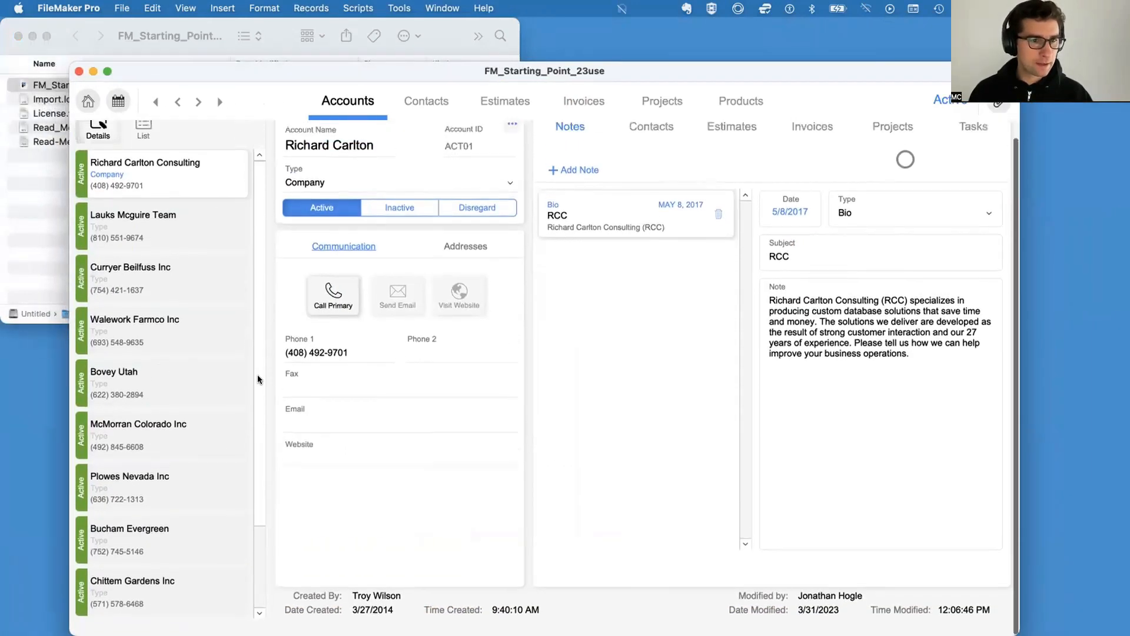
scroll(258, 379, up, 1)
scroll(130, 353, down, 2)
scroll(127, 344, up, 2)
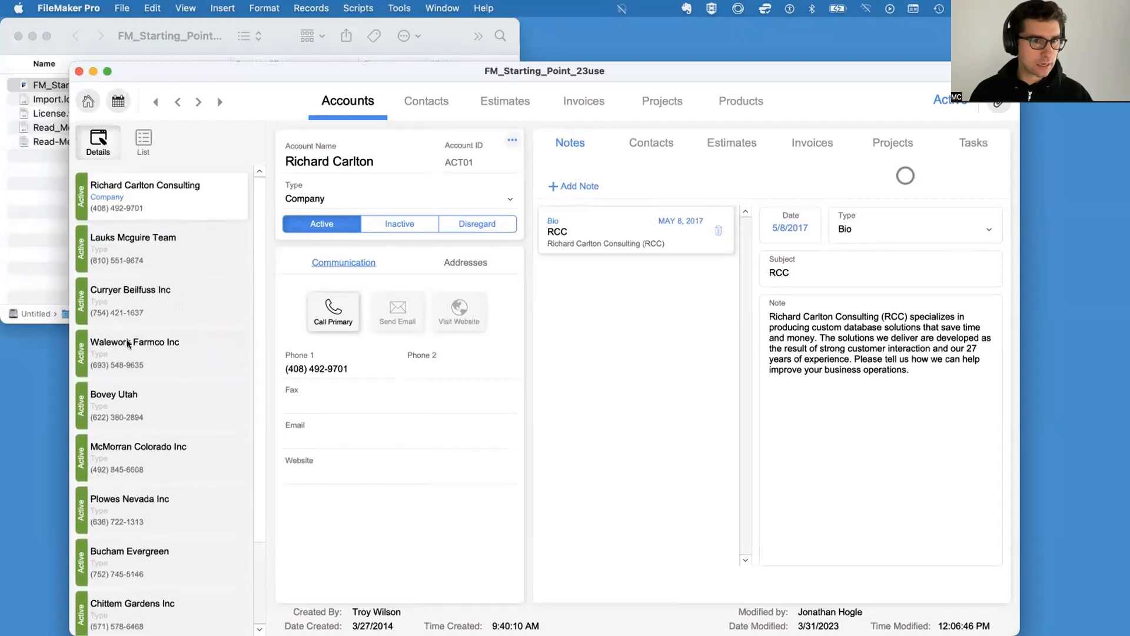
scroll(129, 344, down, 2)
Set the status of the first account in the list to Inactive and of Lauks Mcguire Team to Disregard
click(423, 226)
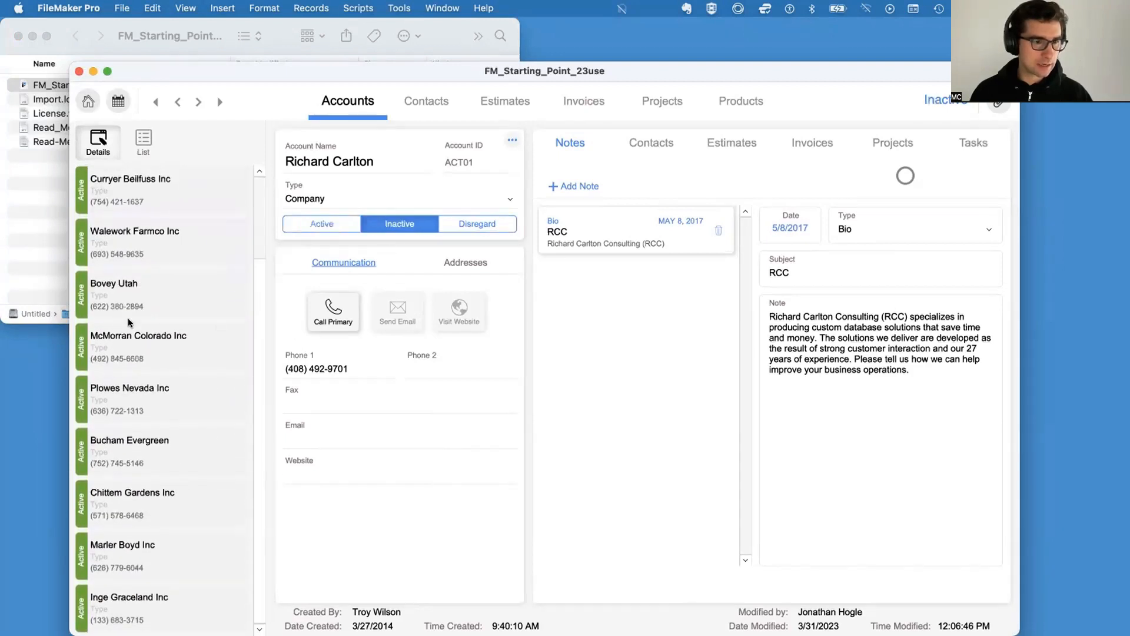
scroll(176, 318, up, 2)
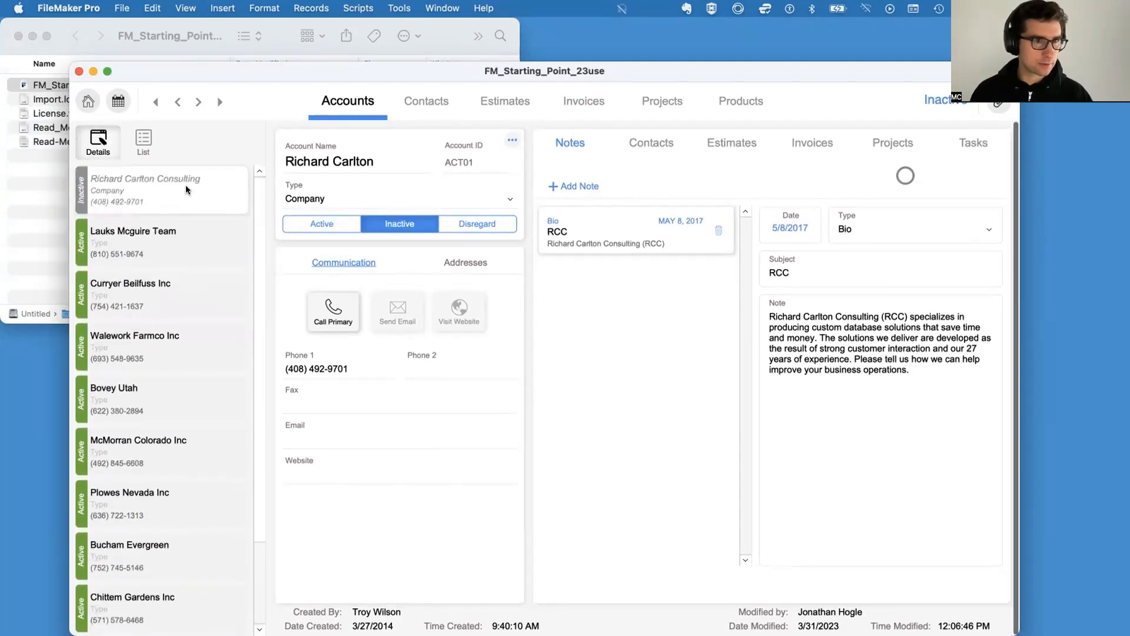
click(149, 237)
click(477, 225)
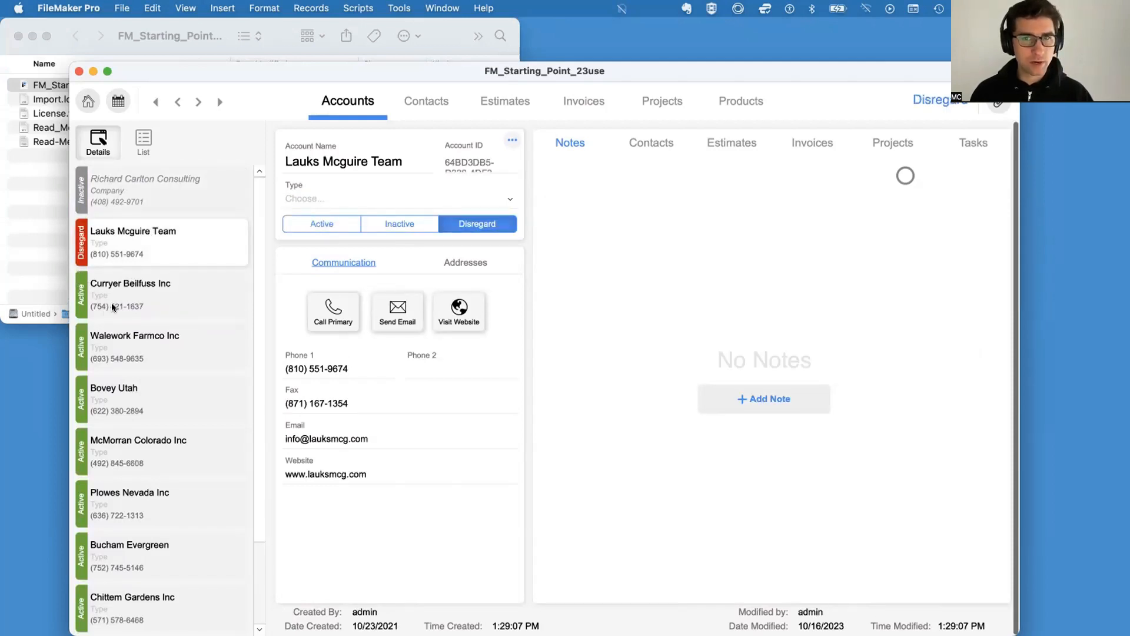
click(547, 275)
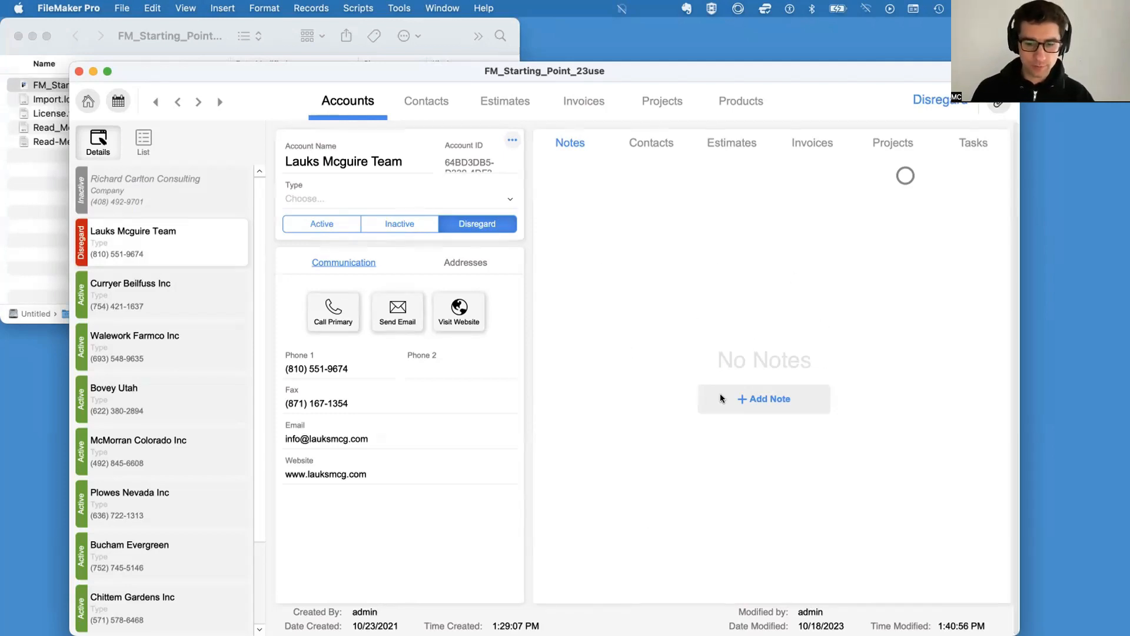
In Layout mode, select the notes portal group on the Notes tab and examine its Hide object when calculation on ID_Note
key(super+l)
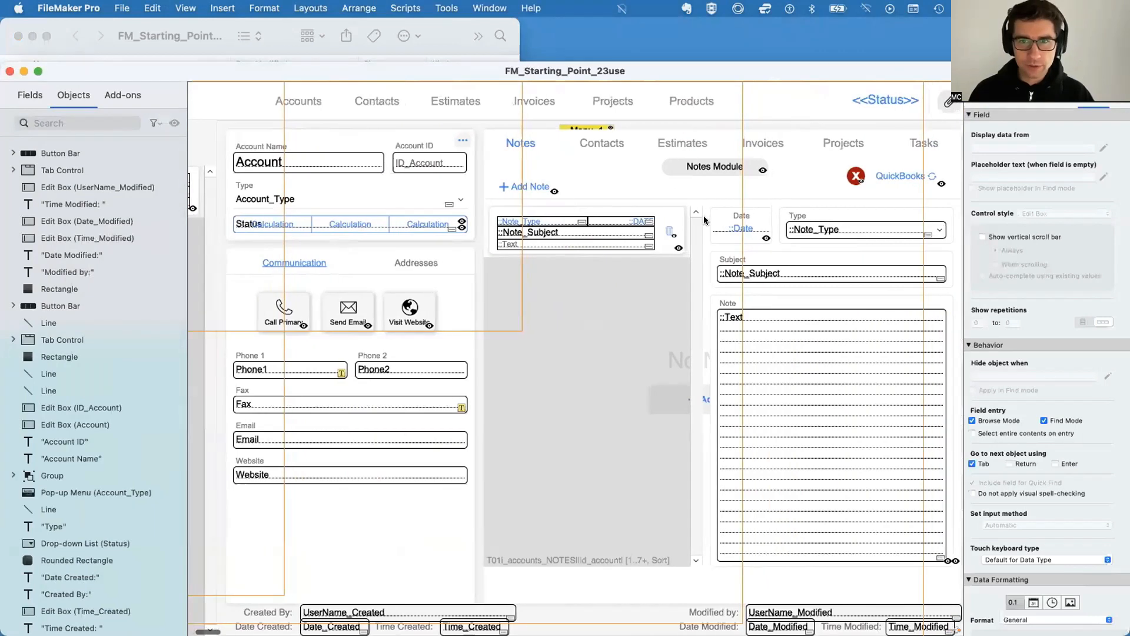
click(704, 213)
click(698, 216)
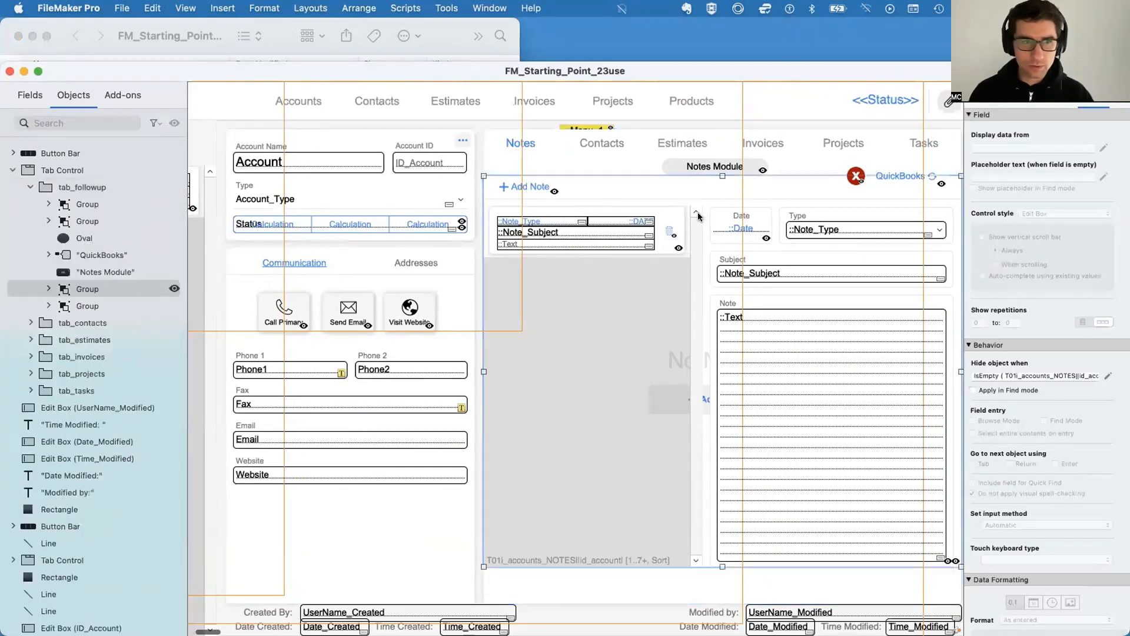
scroll(697, 247, right, 5)
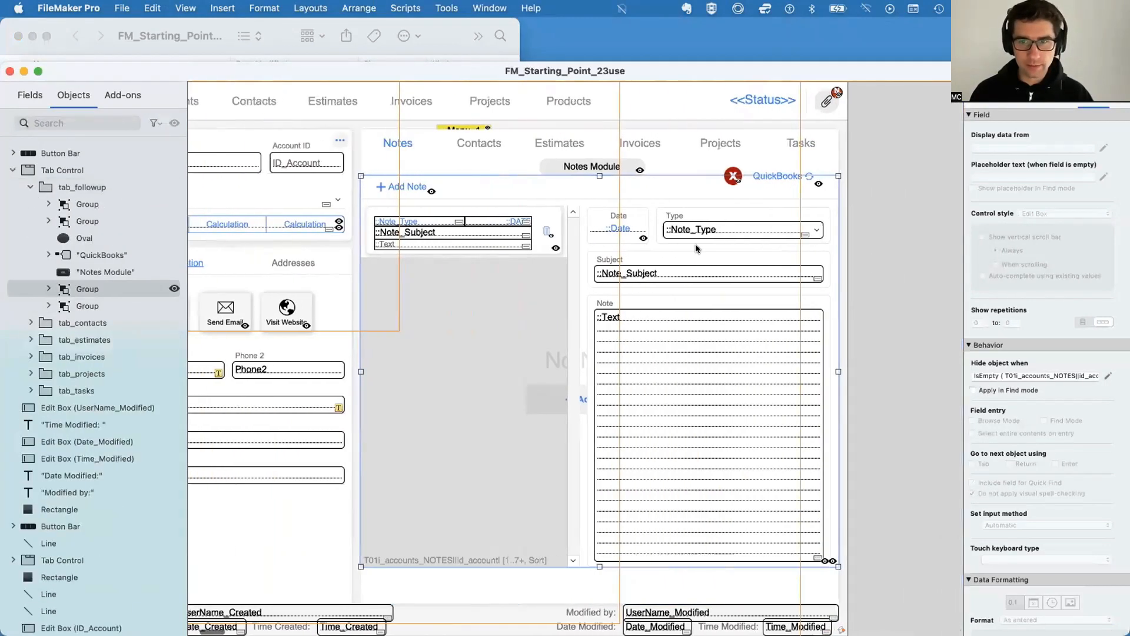
scroll(696, 248, right, 1)
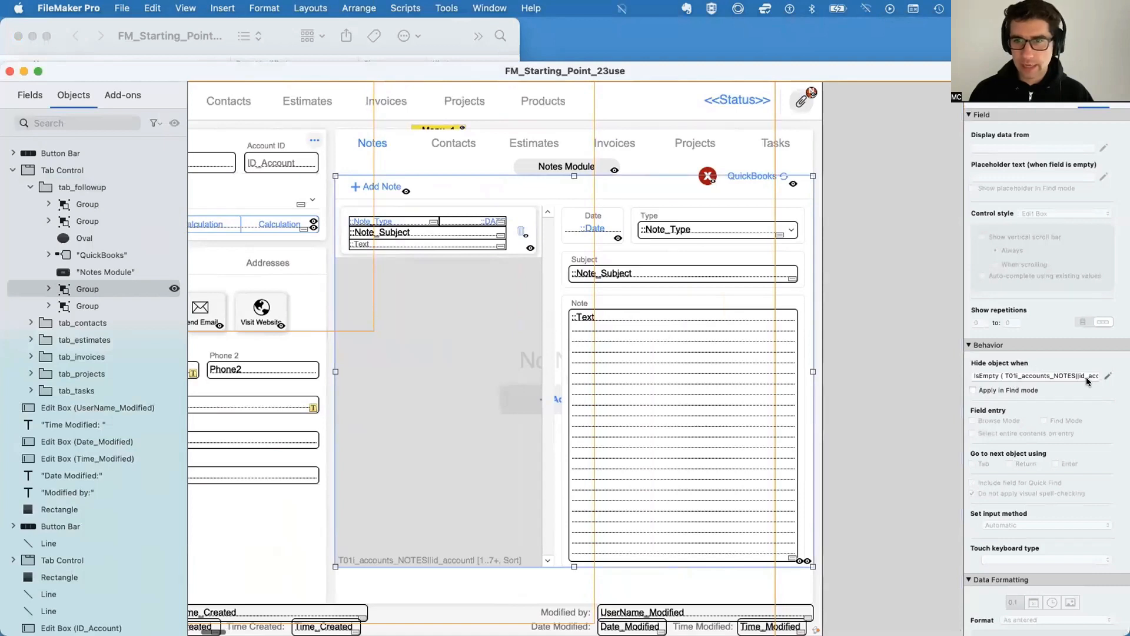
click(1108, 375)
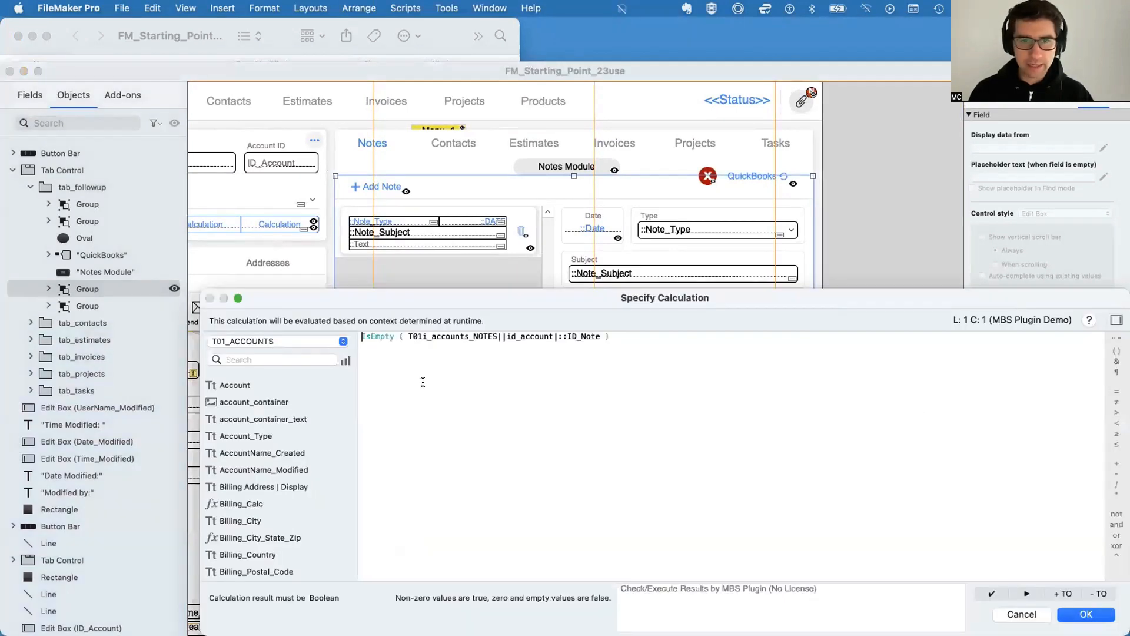
double_click(527, 337)
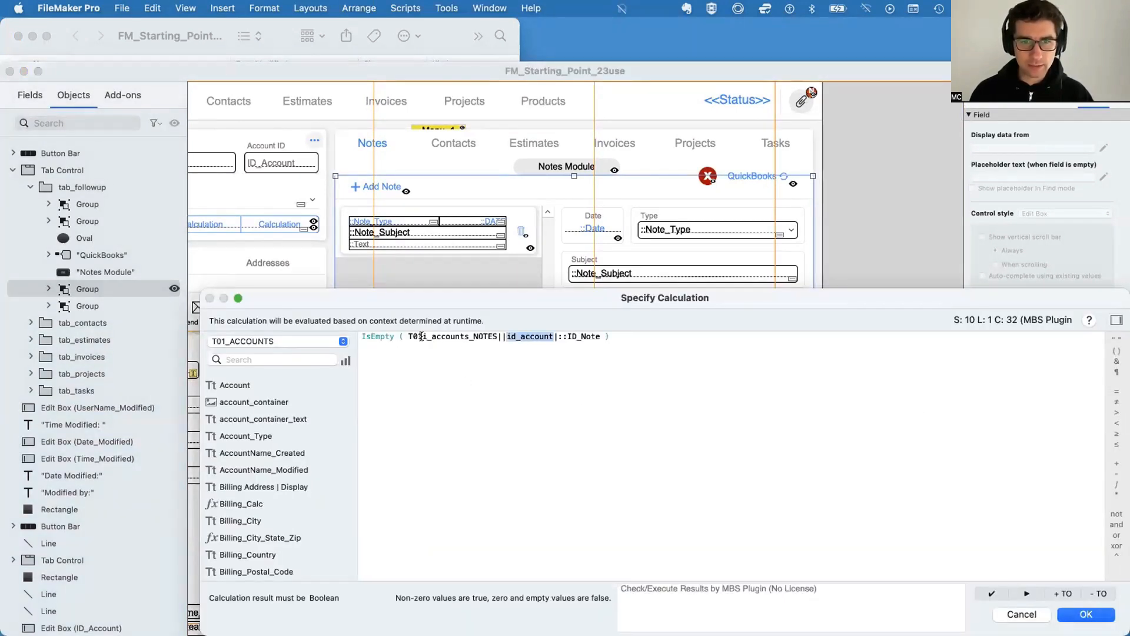
drag(409, 337, 601, 337)
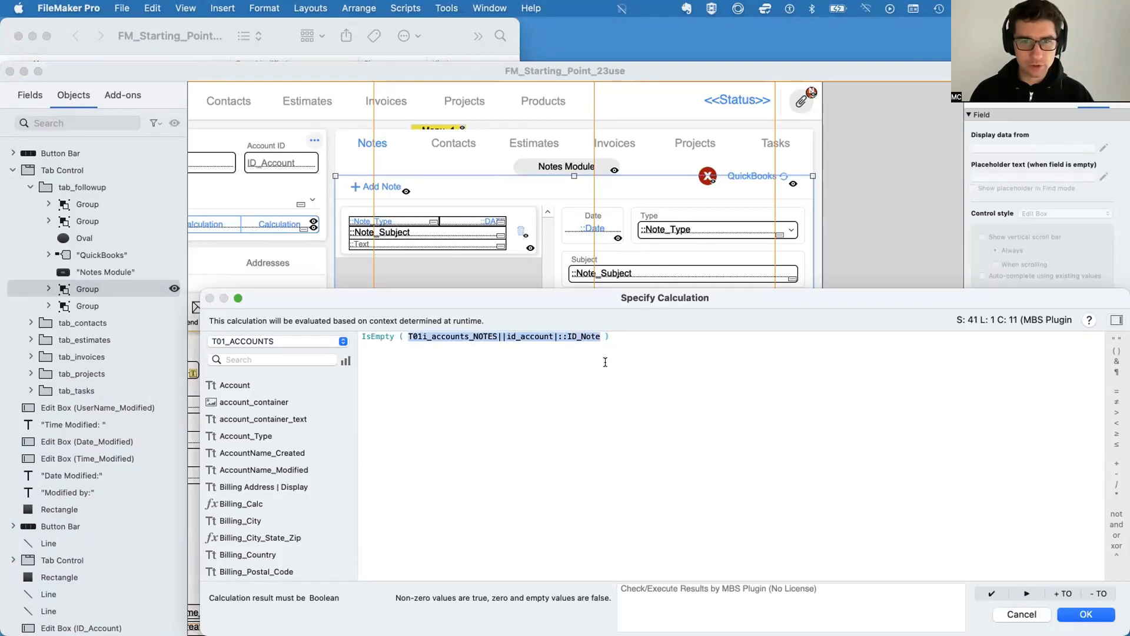
click(1086, 614)
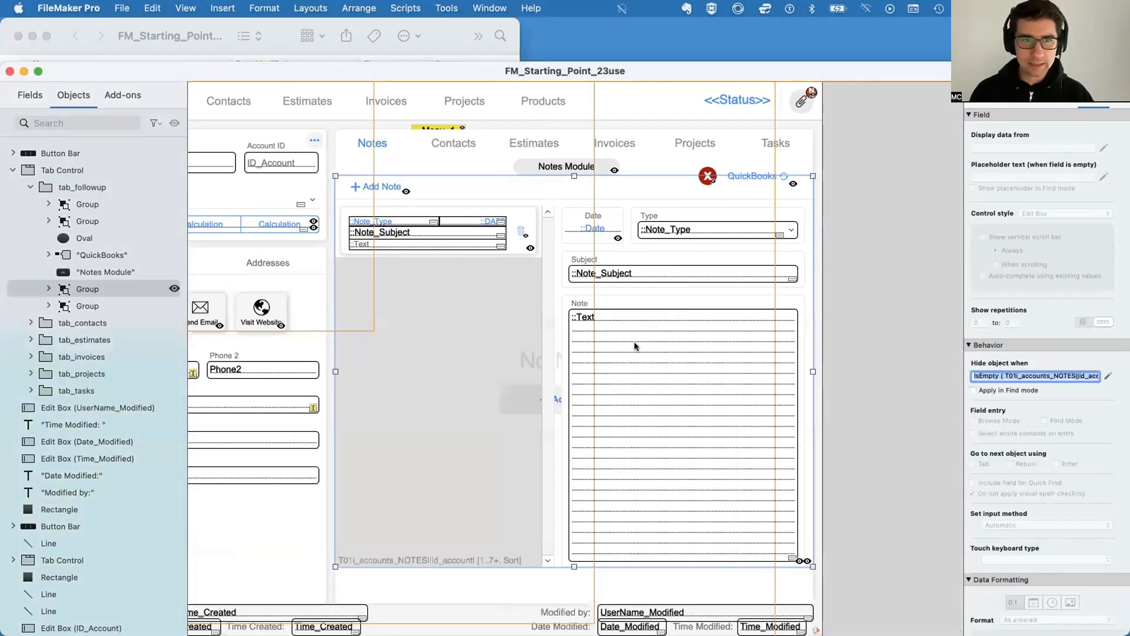
Hide the notes portal group in the layout objects and examine the Hide object when calculation of the No Notes group
click(174, 289)
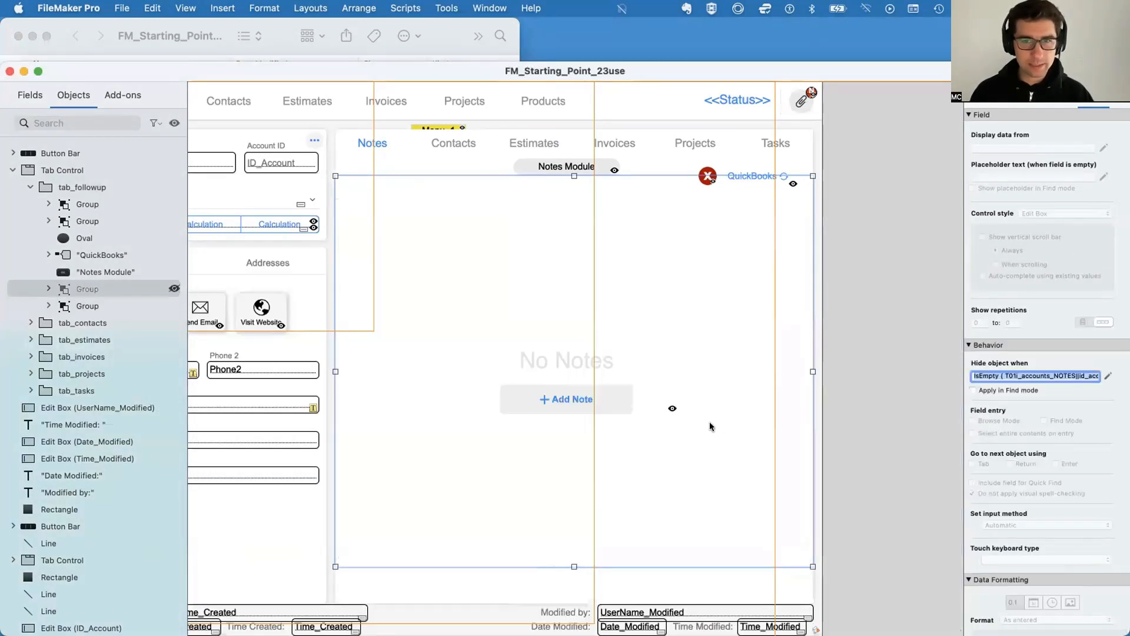
click(562, 362)
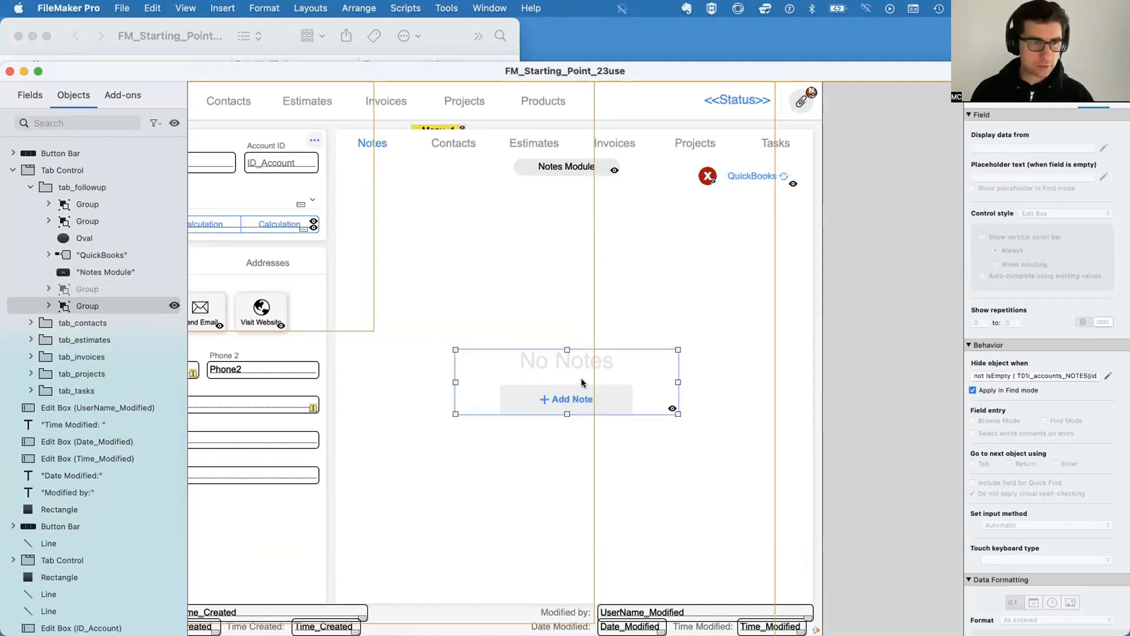
click(1107, 376)
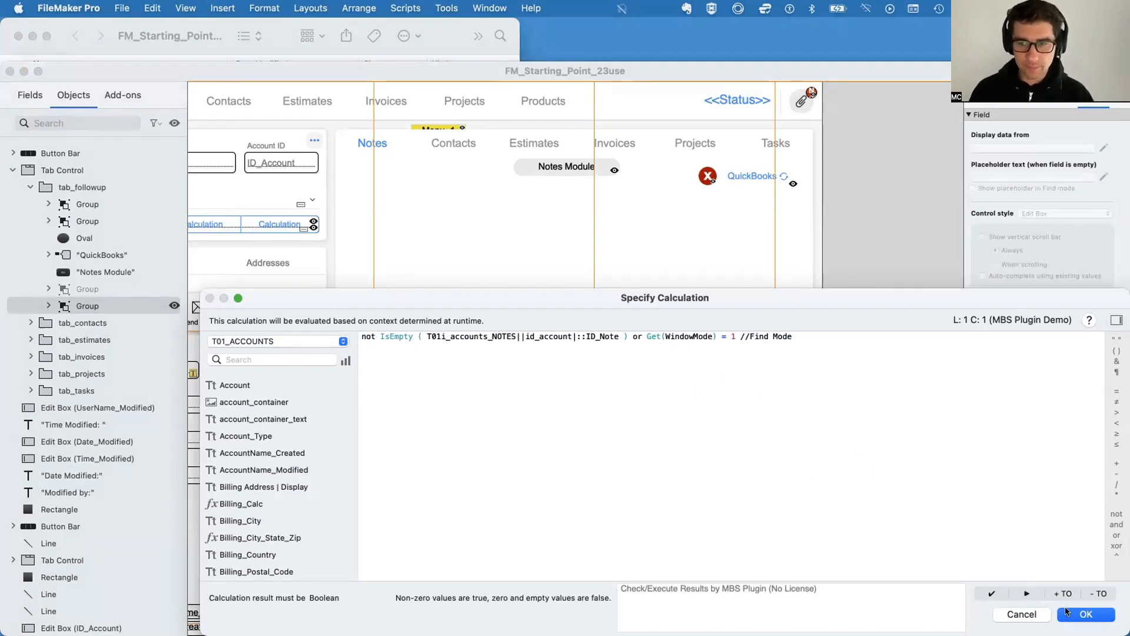
key(Return)
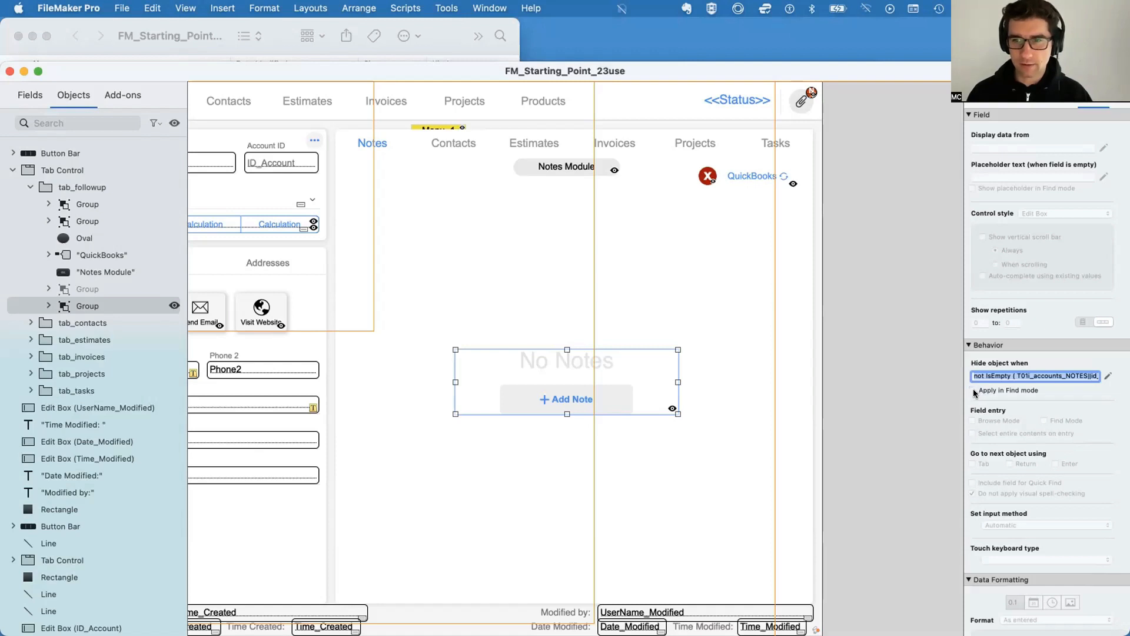
Check how the Notes tab looks in Find mode, including the No Notes group, and return to Browse mode
click(974, 391)
key(super+b)
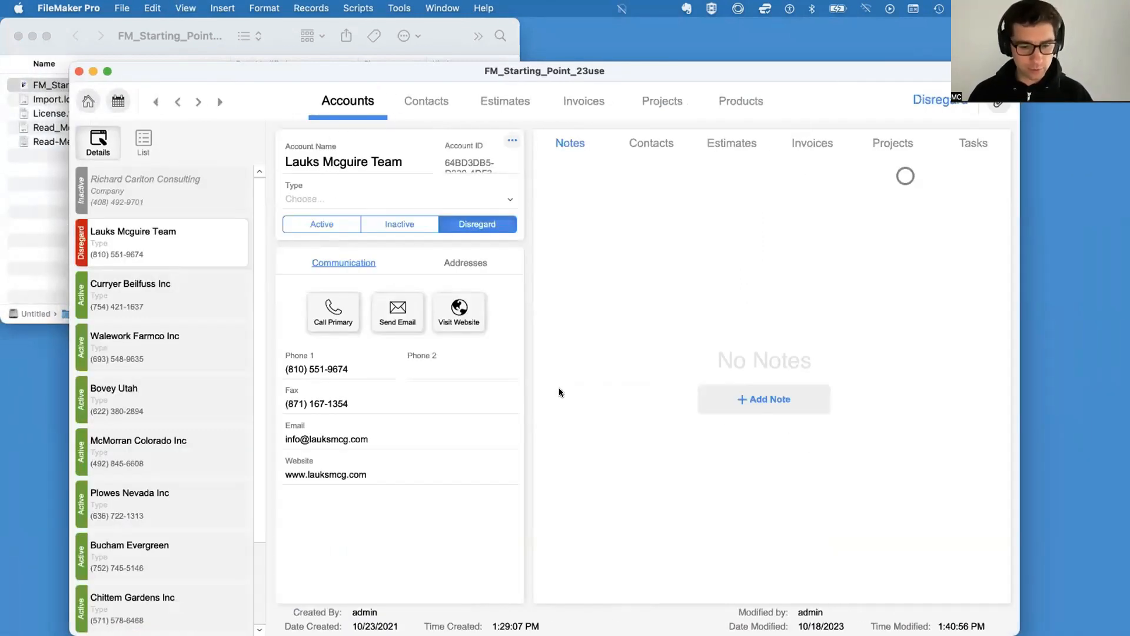
key(super+f)
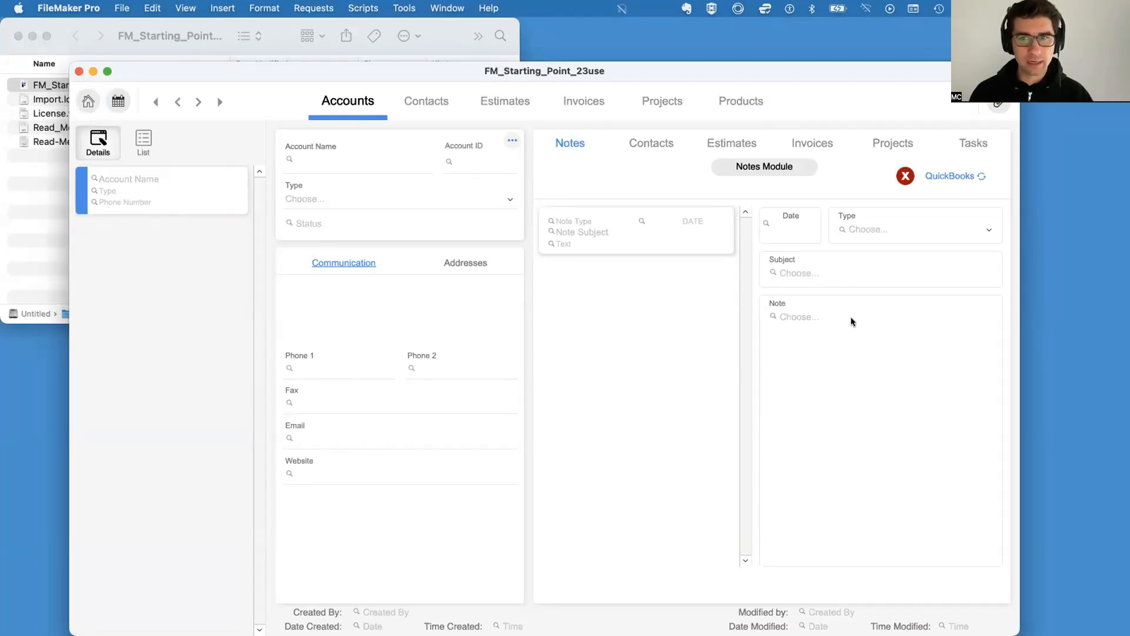
key(super+b)
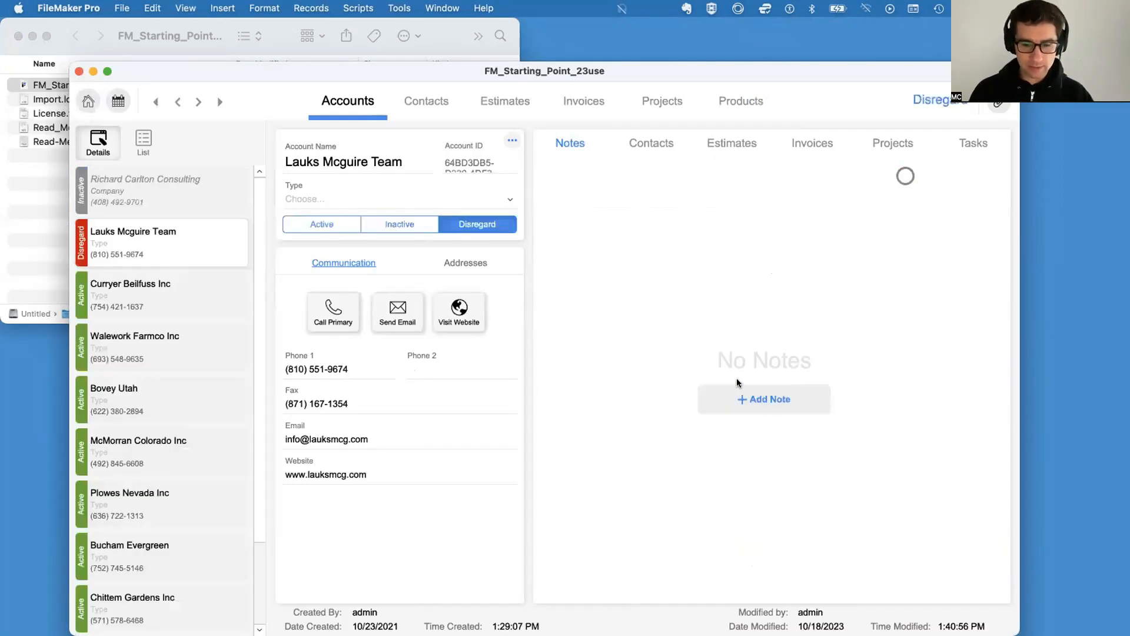
In Layout mode, select the hidden notes portal group in tab_followup and make it visible on the layout again
key(super+l)
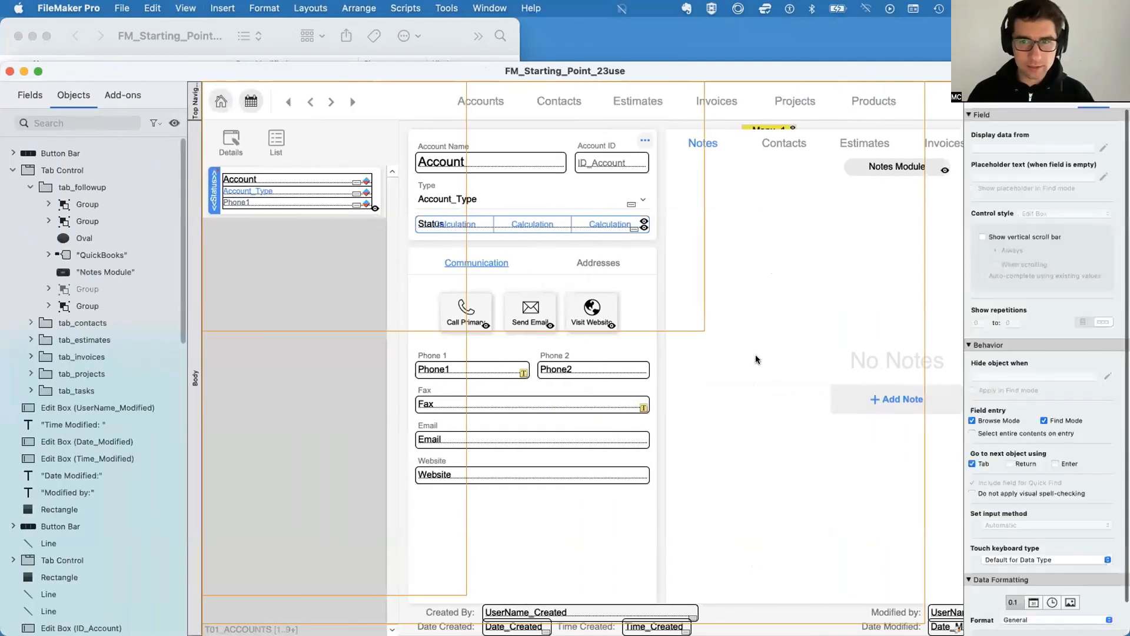
click(108, 289)
click(174, 122)
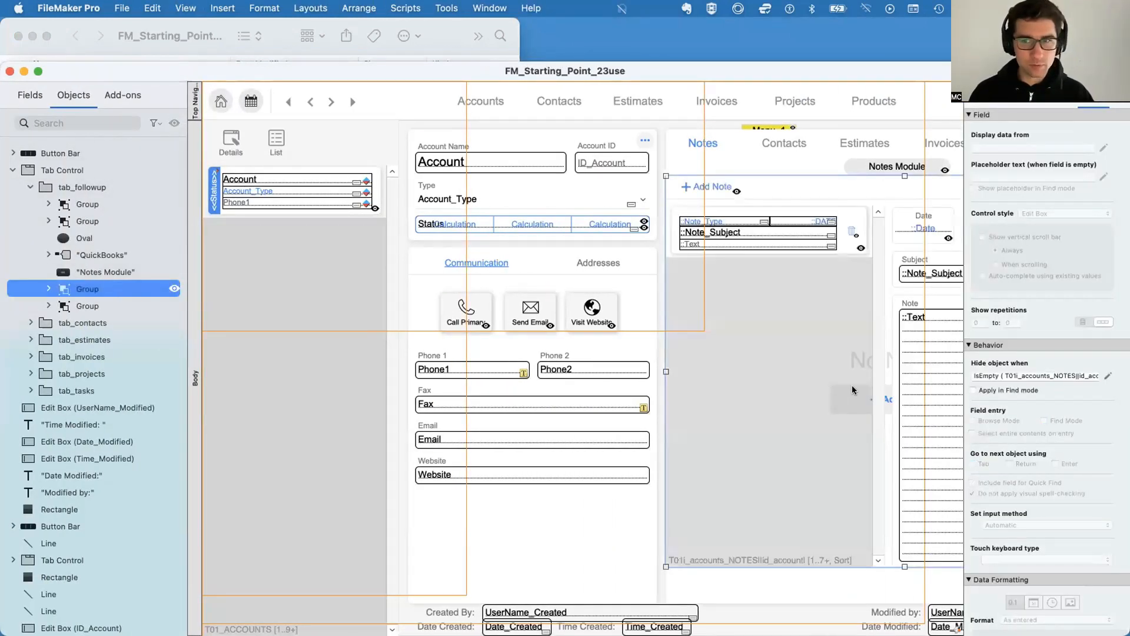
scroll(715, 327, right, 5)
scroll(716, 328, right, 3)
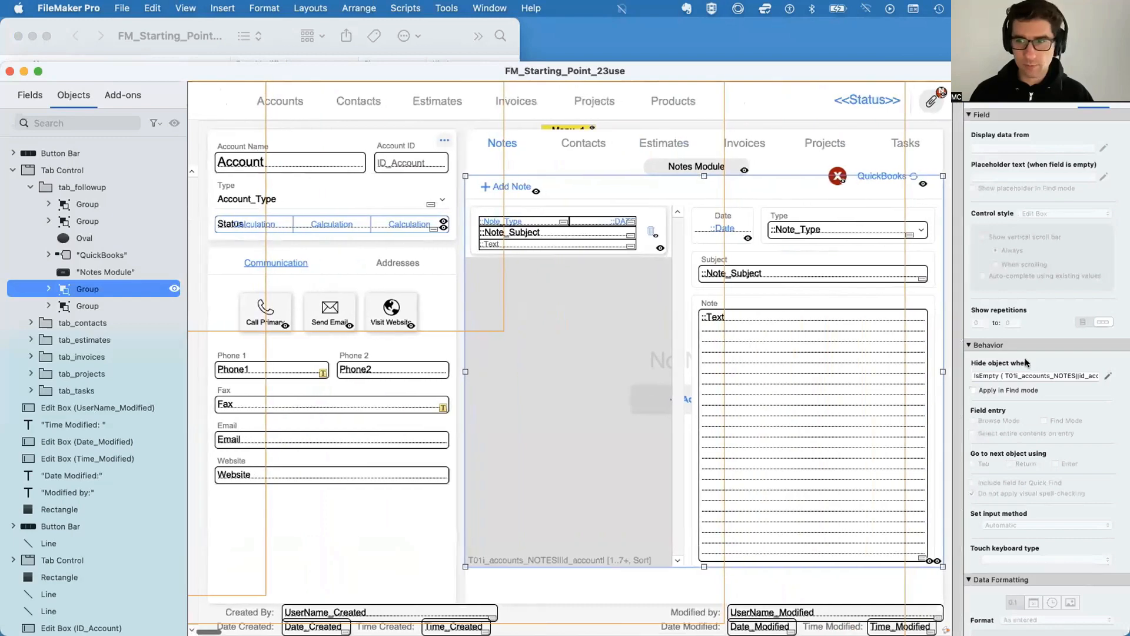
Add "or Get ( WindowMode ) = 1" to the notes portal group's hide calculation, applied in Find mode, and test it in Find mode
click(1108, 376)
click(646, 408)
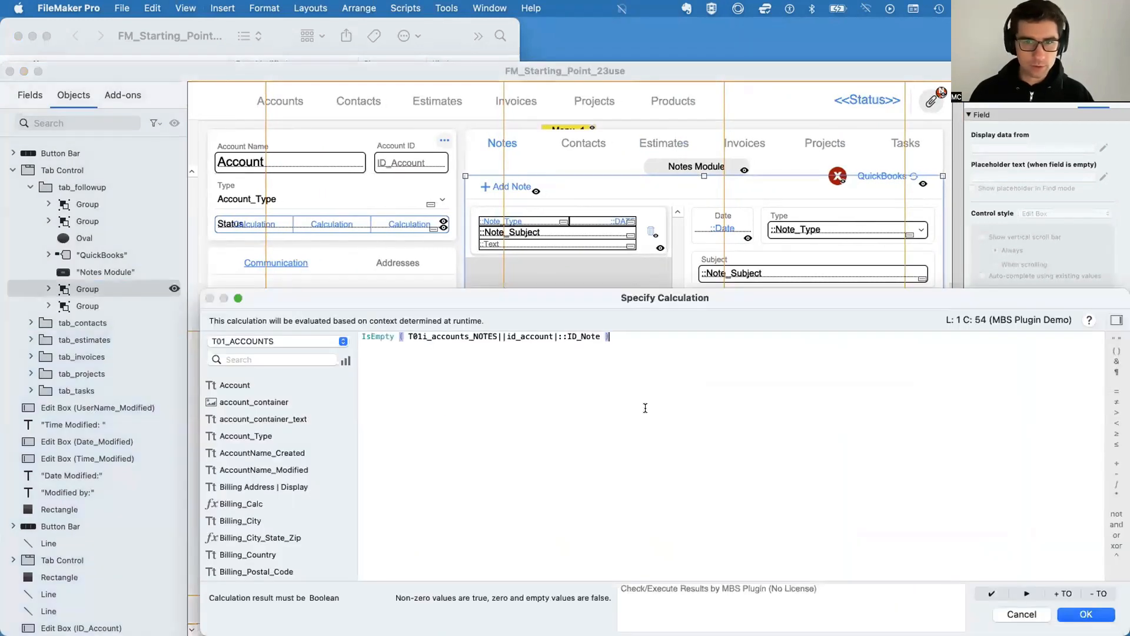
text(or get)
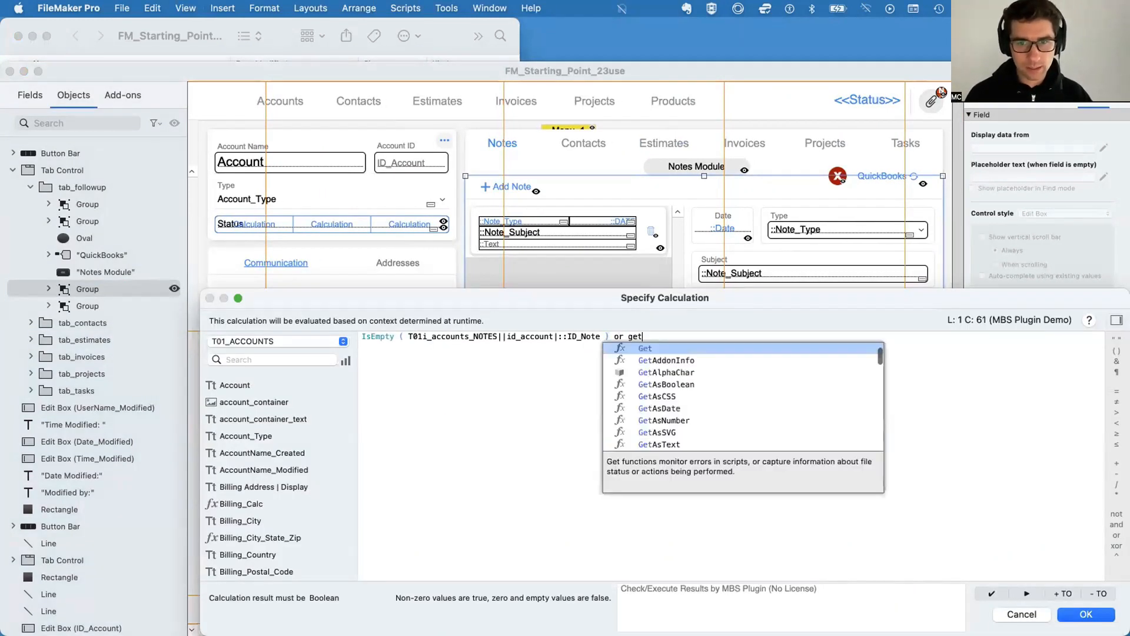
key(Return)
text(window)
text(Mode)
key(Return)
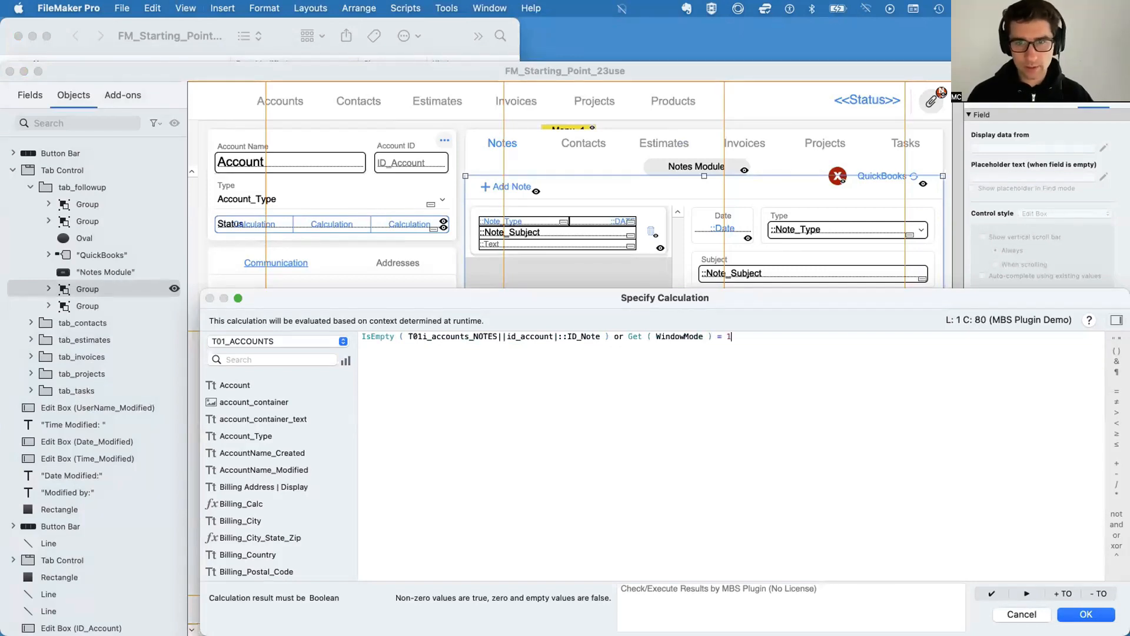
click(1080, 615)
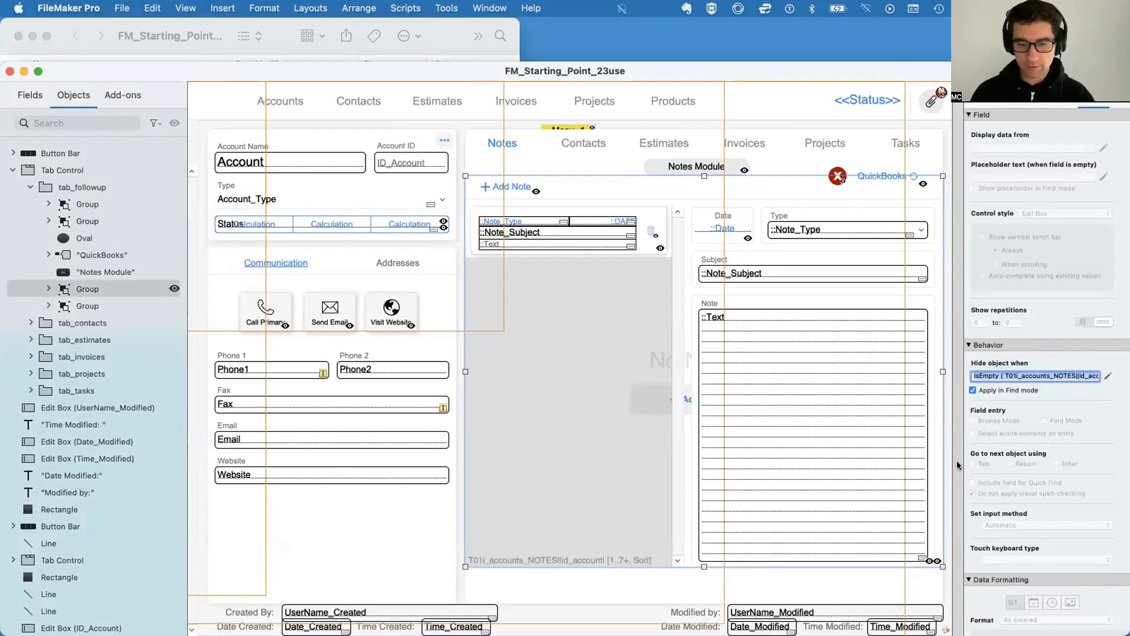
key(super+b)
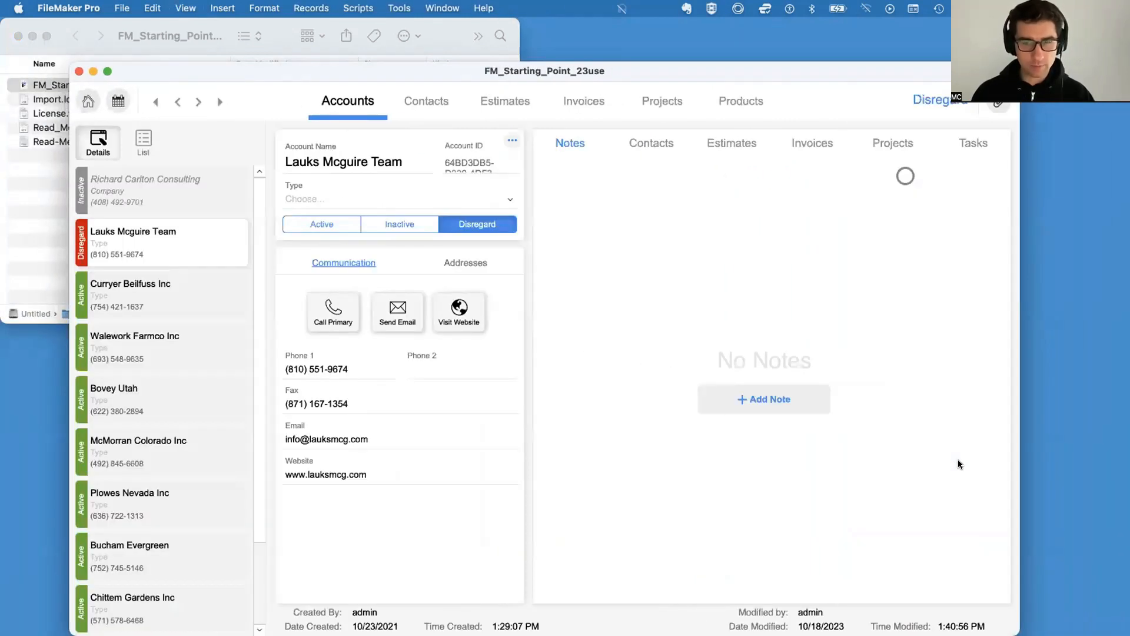
key(super+f)
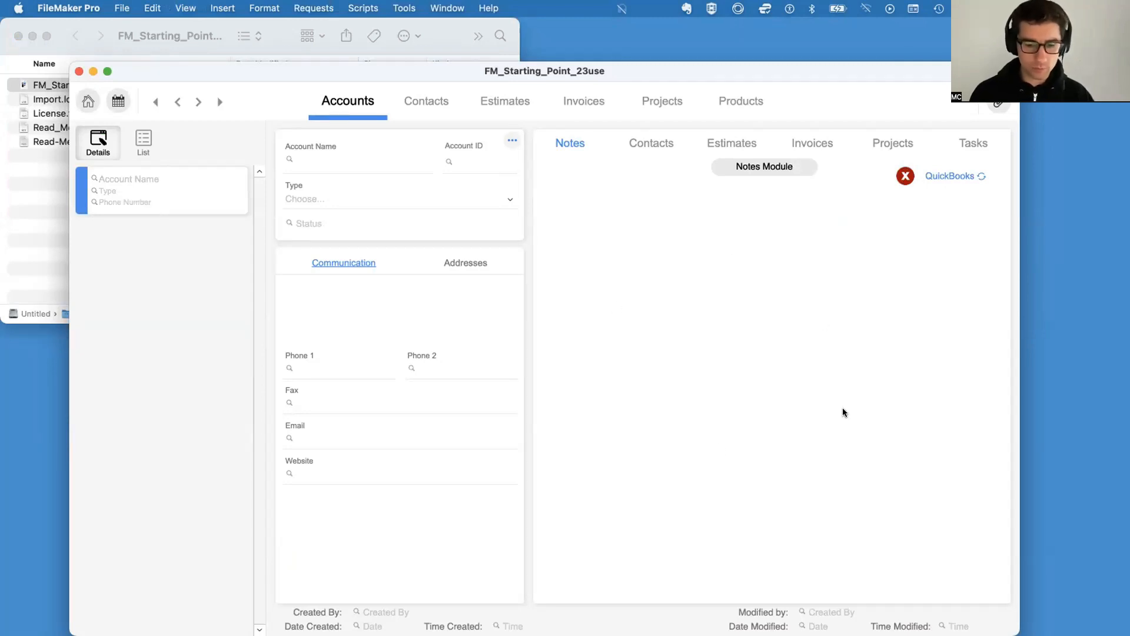
In Layout mode, open the Call Primary button's Hide object when calculation and examine its Phone1 and WindowMode conditions
key(super+l)
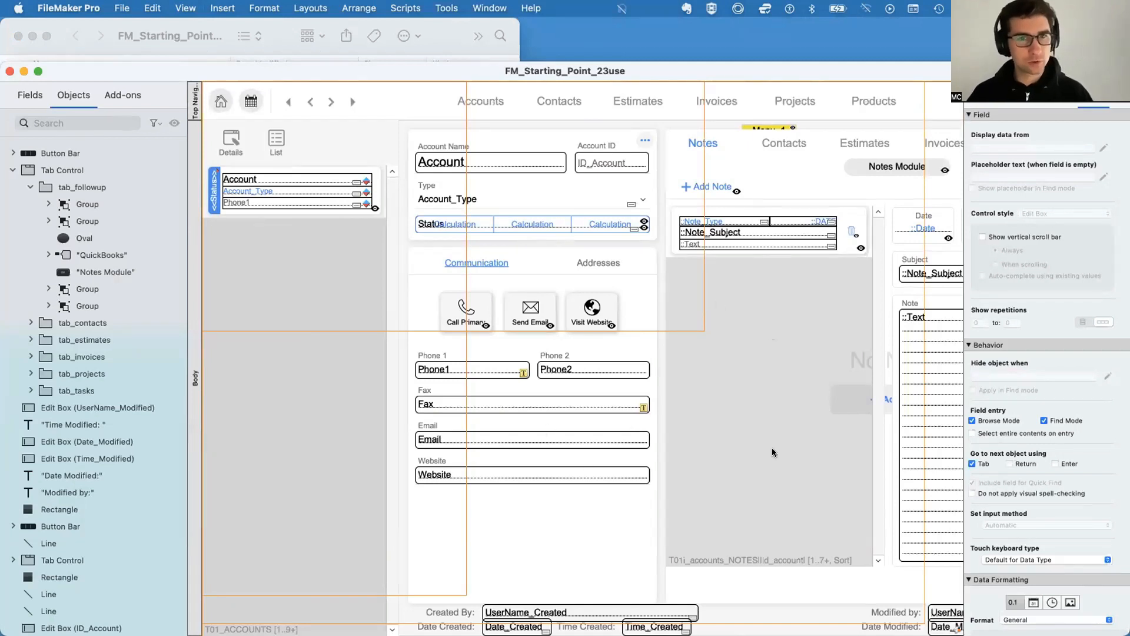
click(475, 313)
click(1109, 375)
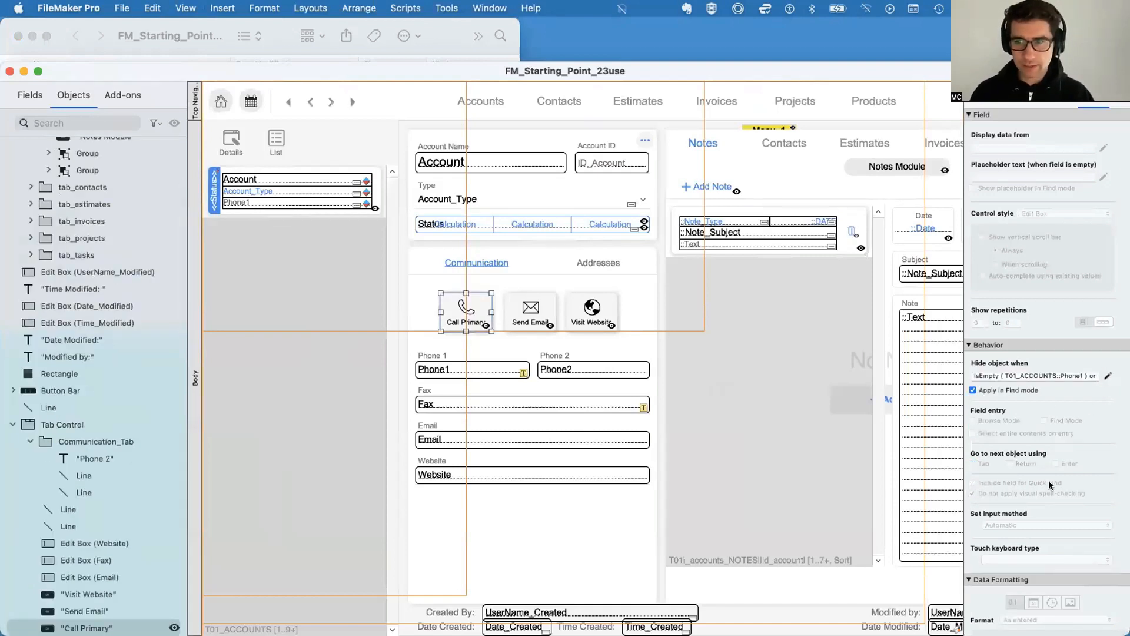
double_click(458, 339)
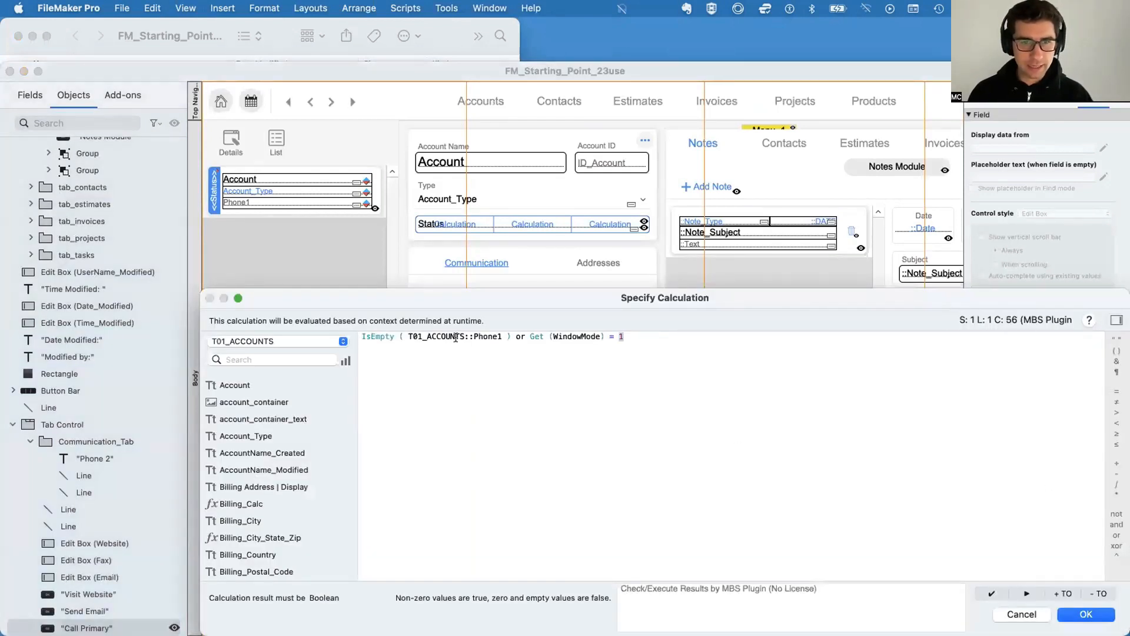
drag(404, 336, 508, 336)
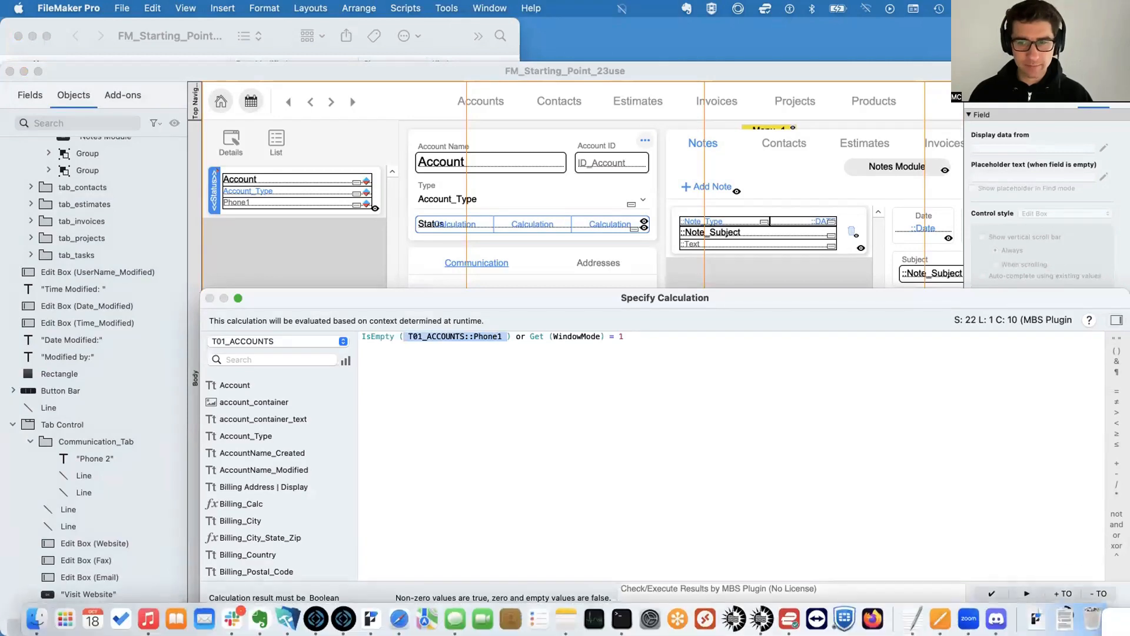
Close the calculation and, in Browse mode, clear the Lauks Mcguire Team account's Phone 1 field to test the Call Primary button
click(1023, 614)
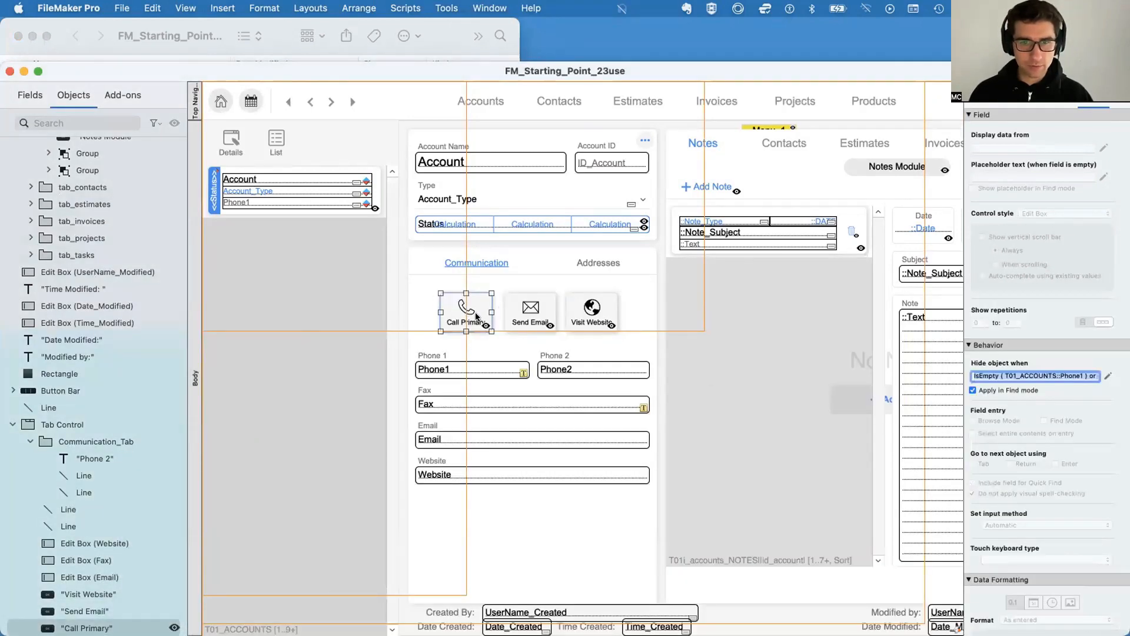
key(super+b)
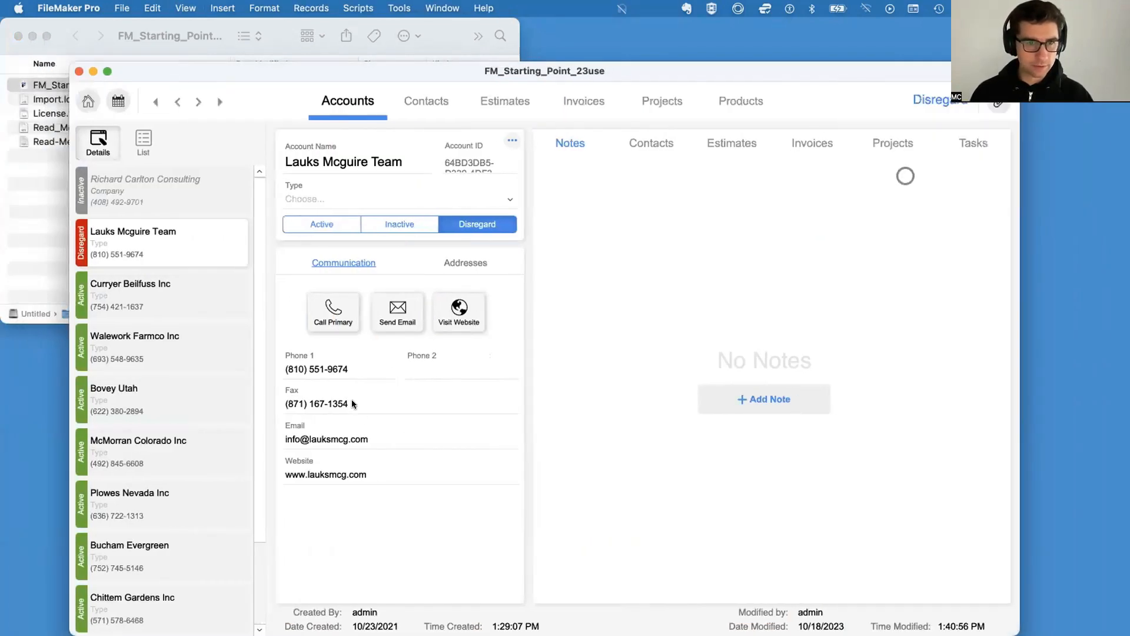
click(341, 369)
key(super+a)
key(BackSpace)
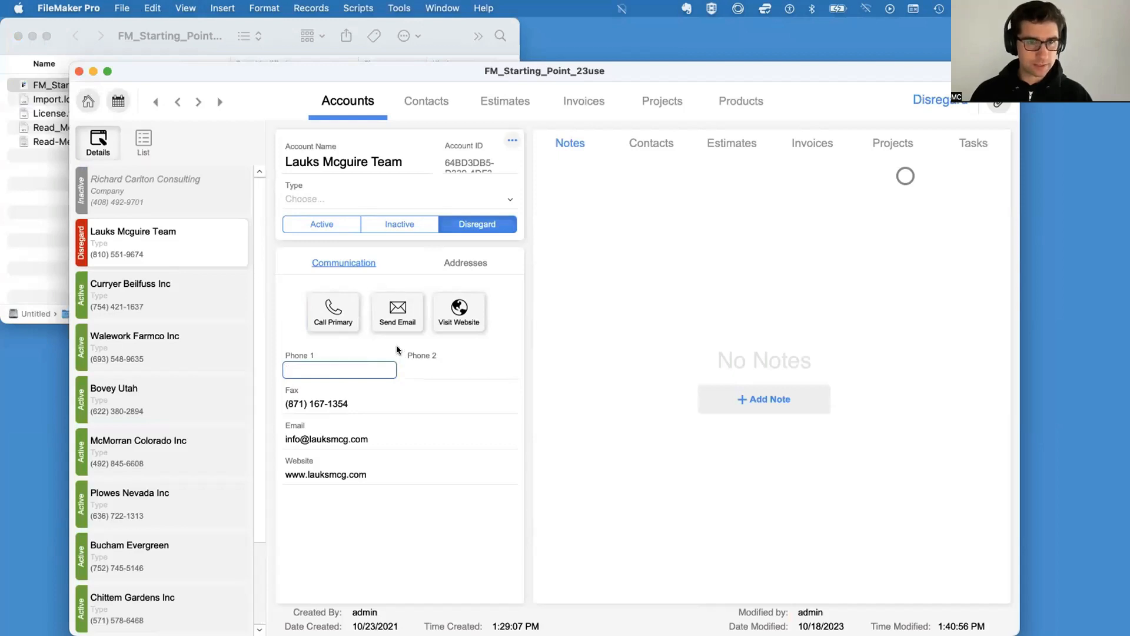
click(361, 337)
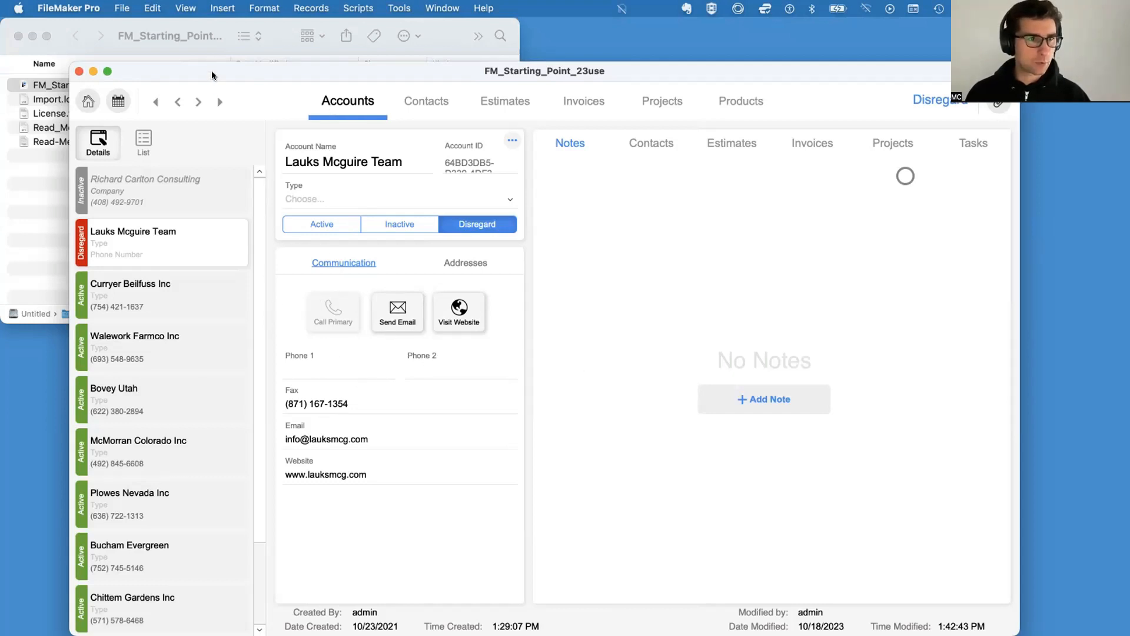
Return to the Home screen, bring up the active task list, and open the SAMPLE - Walk dog task
drag(209, 66, 207, 59)
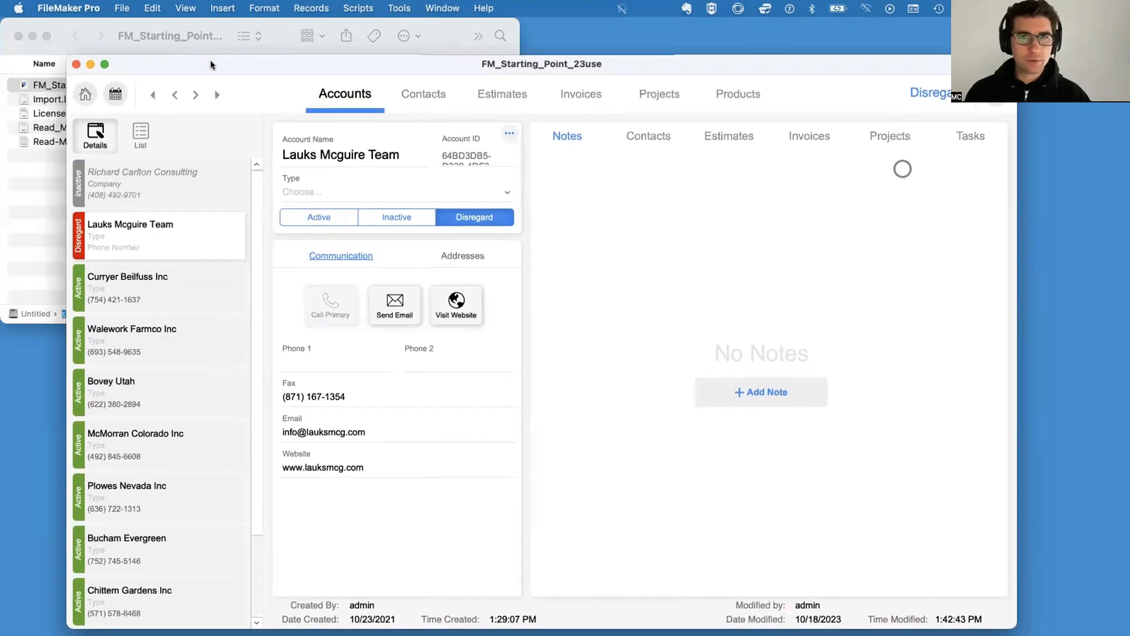
click(85, 96)
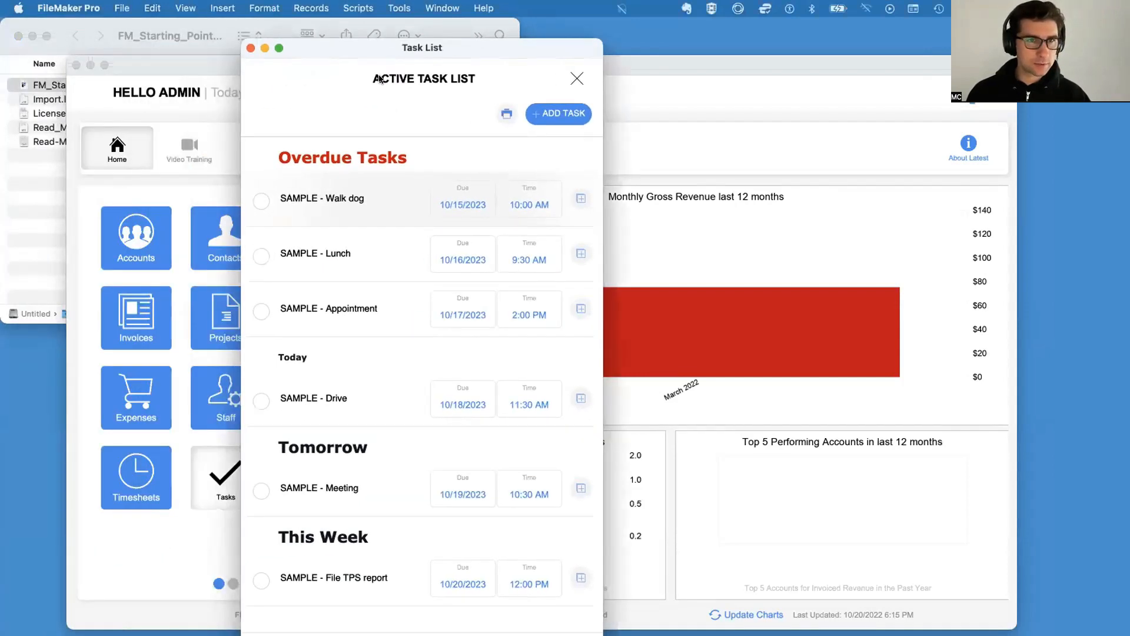
drag(368, 57, 303, 120)
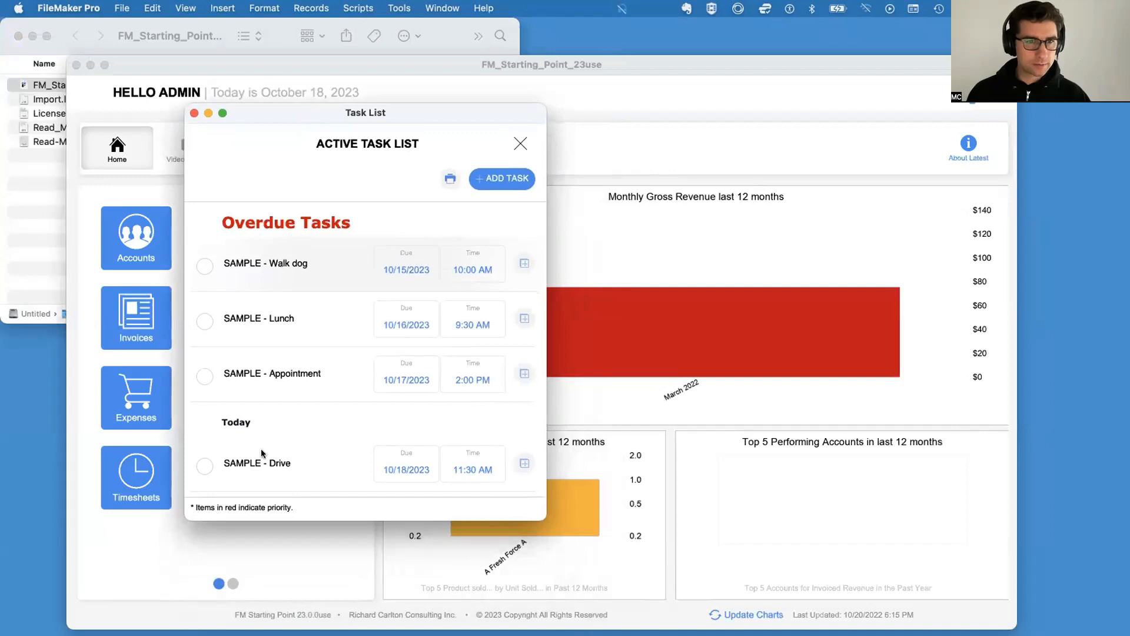
click(259, 462)
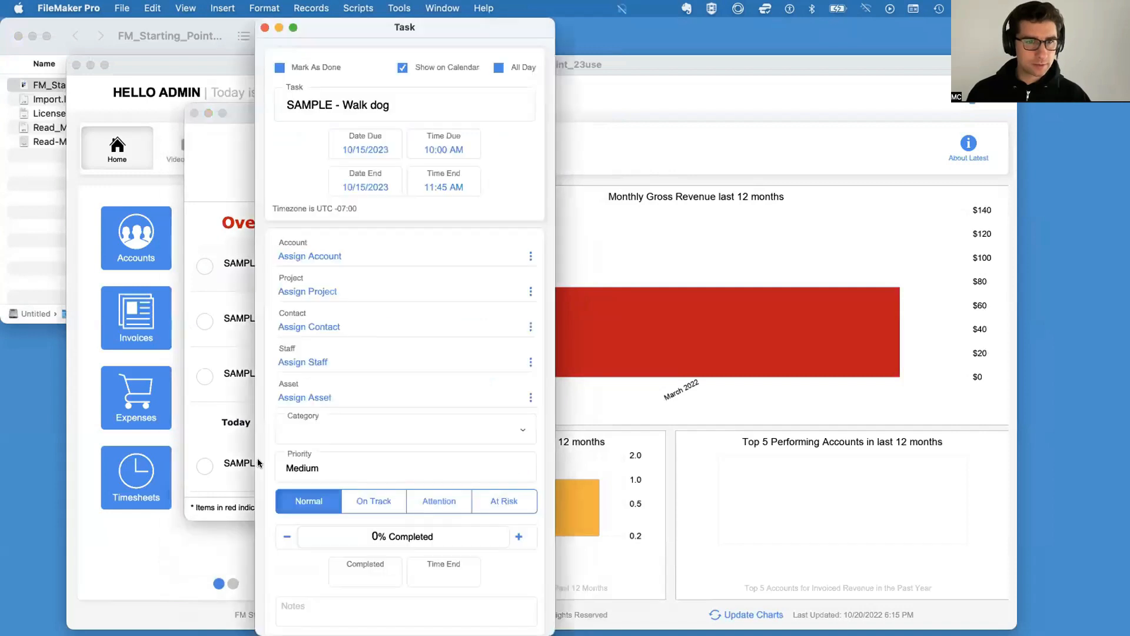
Try the task's completion bar by raising it to 100%, lowering it to 15%, and raising it to 100% again
click(518, 536)
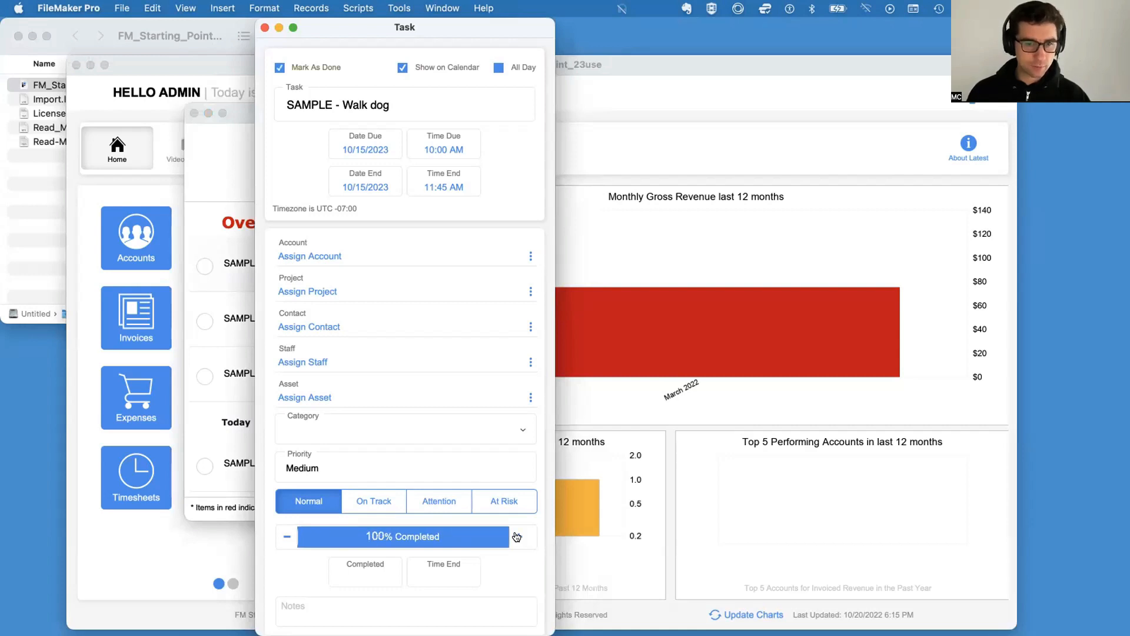
click(282, 536)
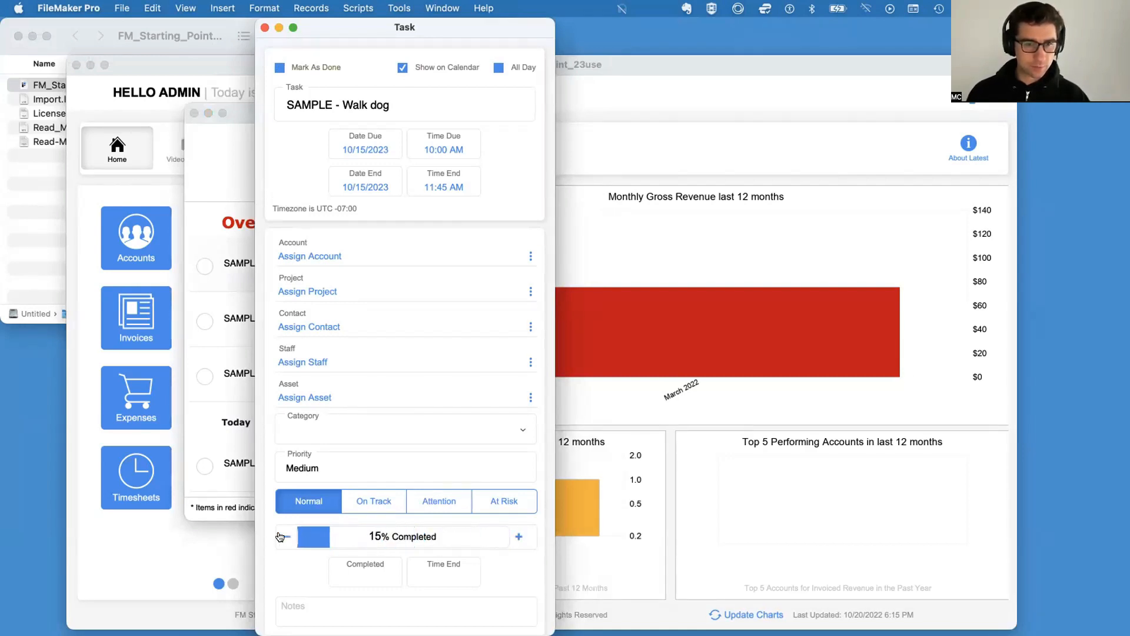
click(518, 537)
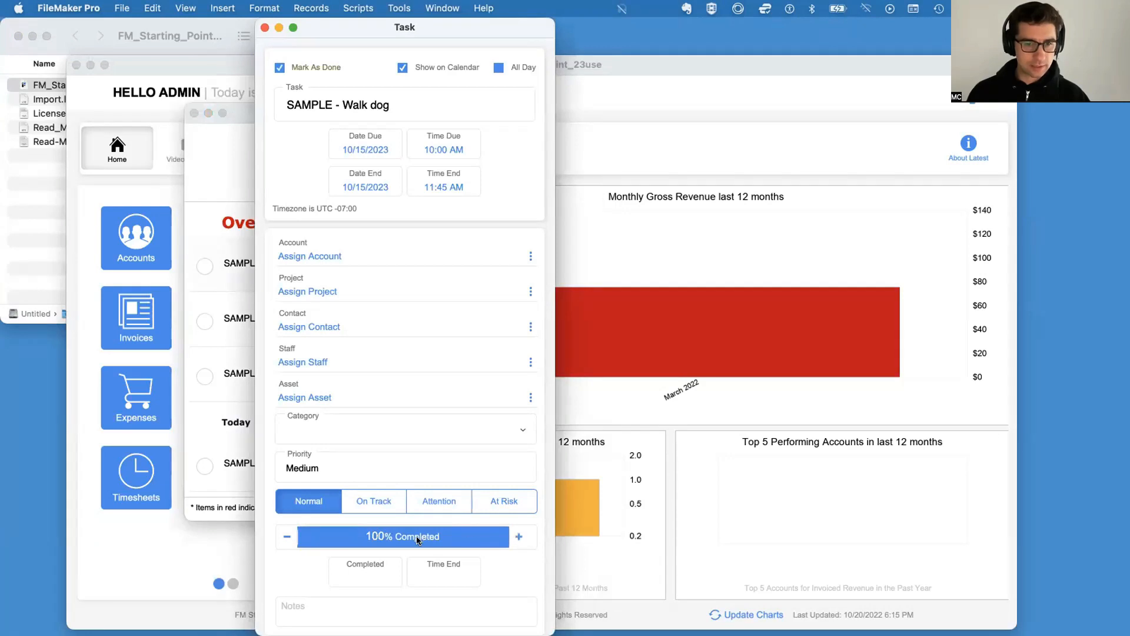
In Layout mode, examine the text color condition in the completion percentage text's conditional formatting, leaving it unmodified
key(super+l)
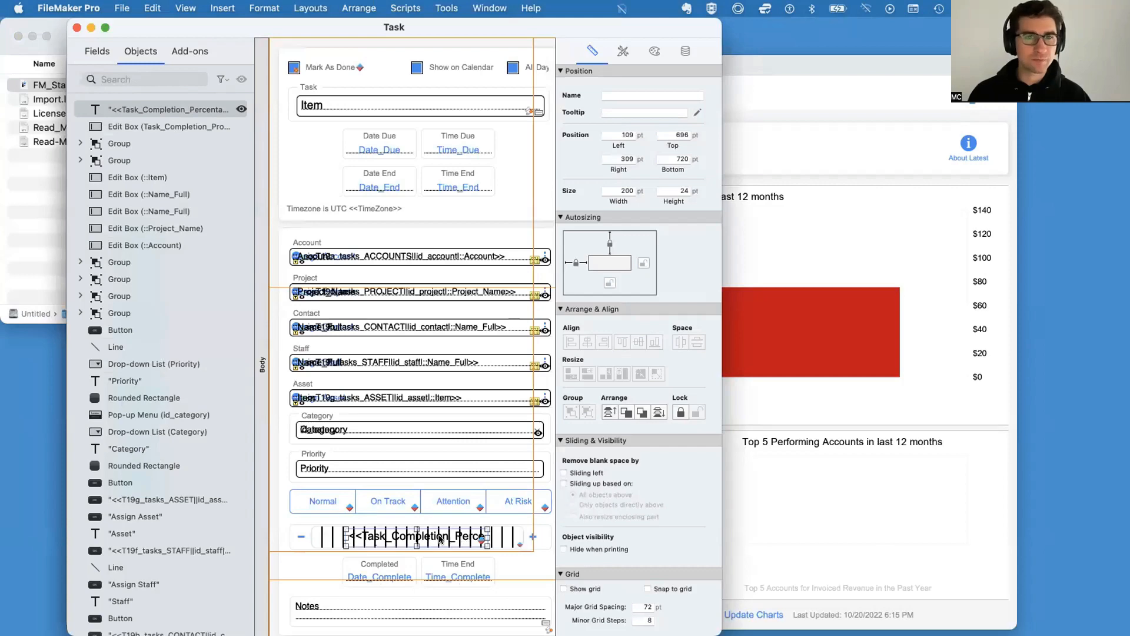
right_click(438, 535)
click(436, 583)
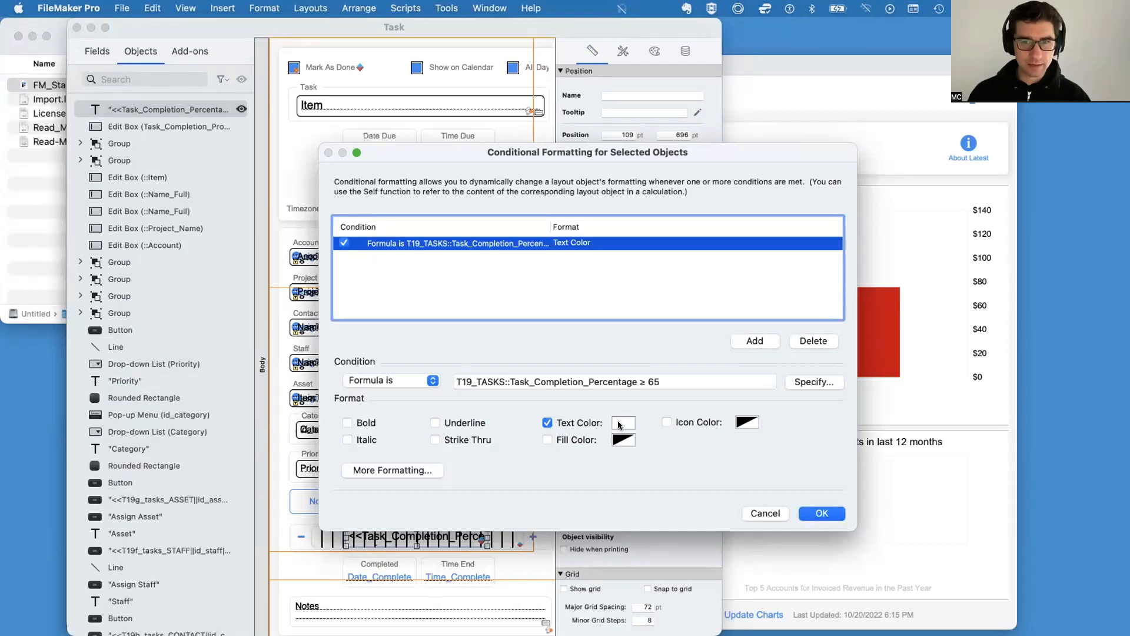
click(765, 513)
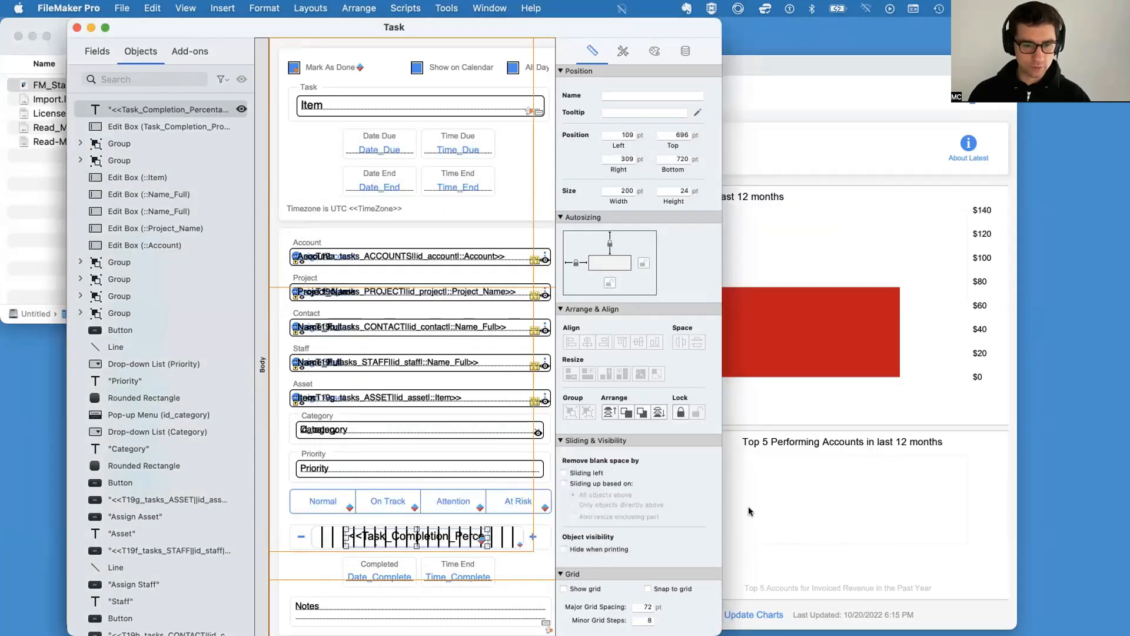
Back in Browse mode, test the percentage text's color by moving the task's completion between 60% and 65%
key(super+b)
click(287, 537)
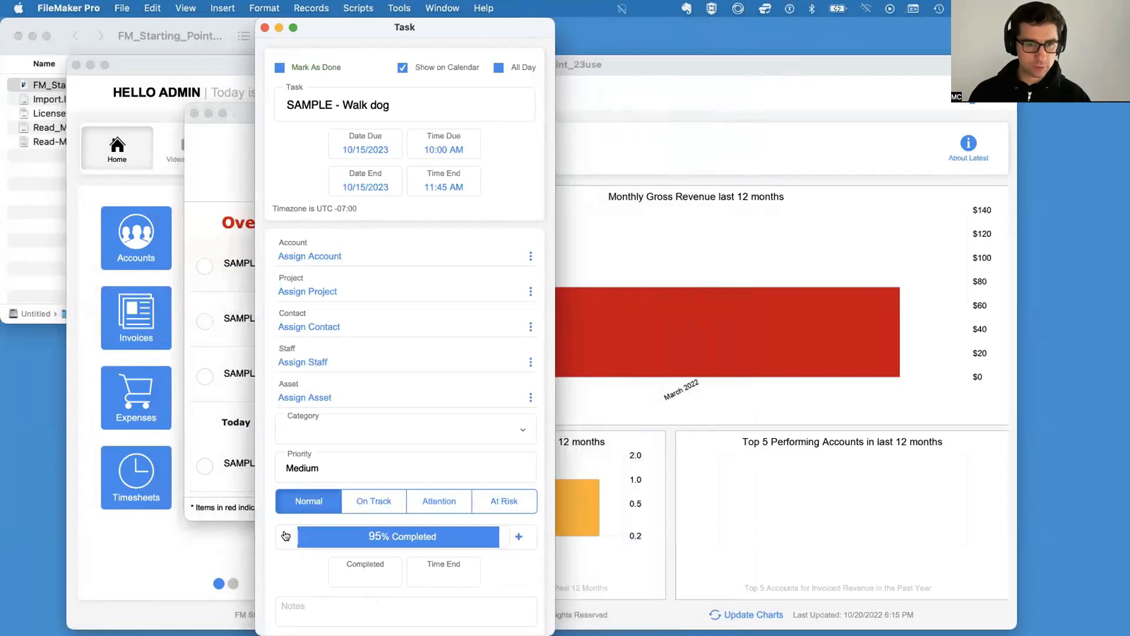
click(286, 537)
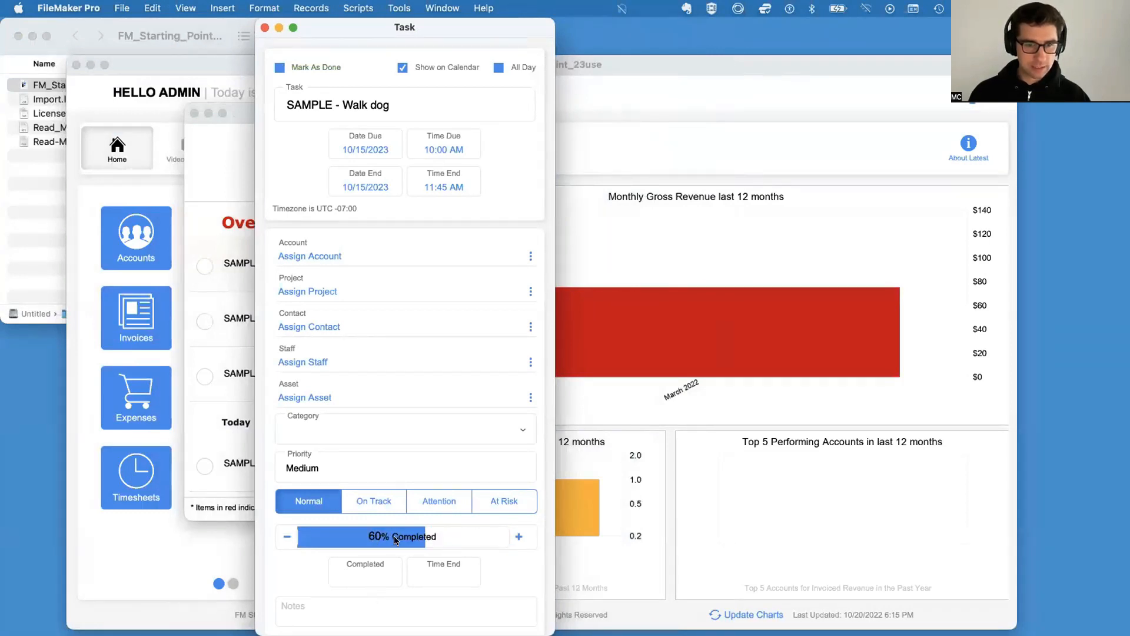
click(518, 536)
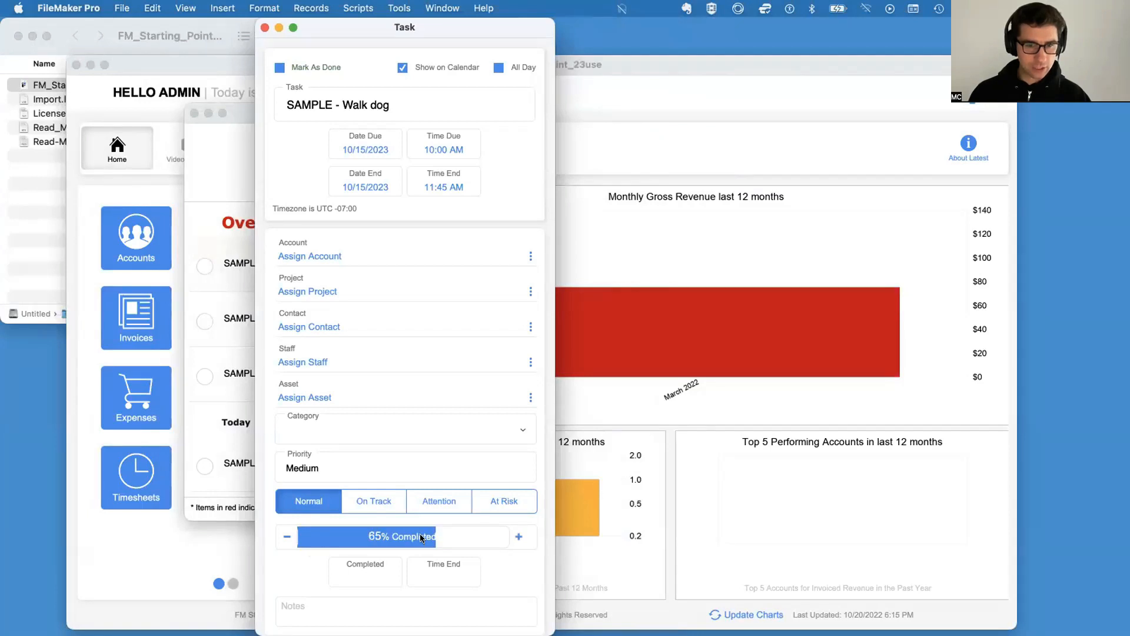
click(280, 539)
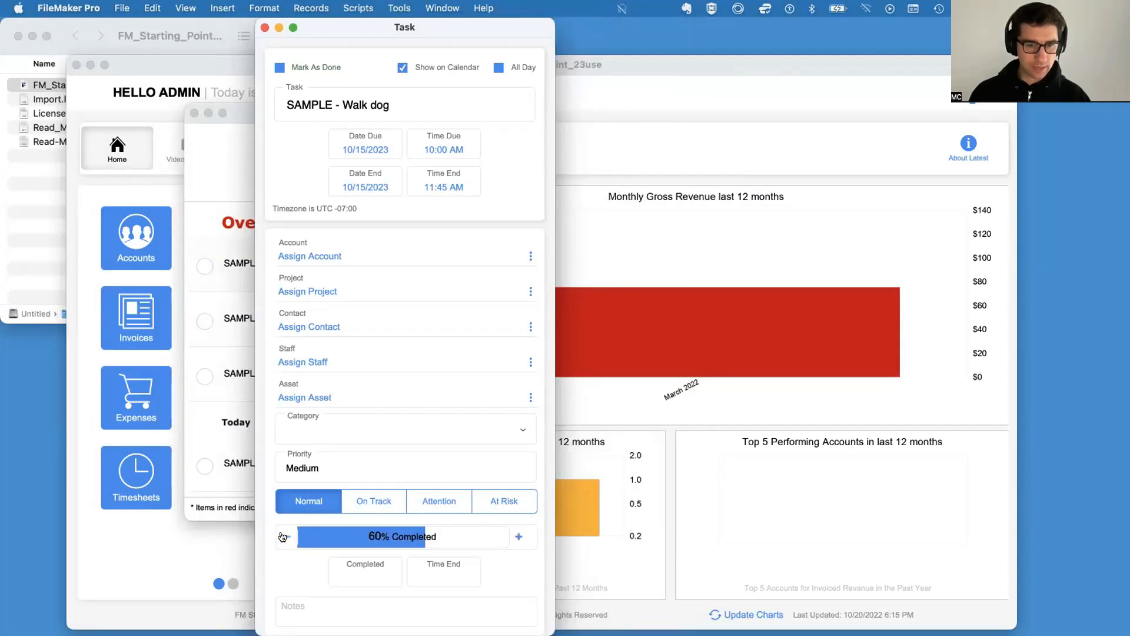
Sweep the task's completion down to 5% and back up to 95% to watch the progress bar fill
double_click(284, 538)
triple_click(283, 539)
triple_click(284, 539)
triple_click(284, 539)
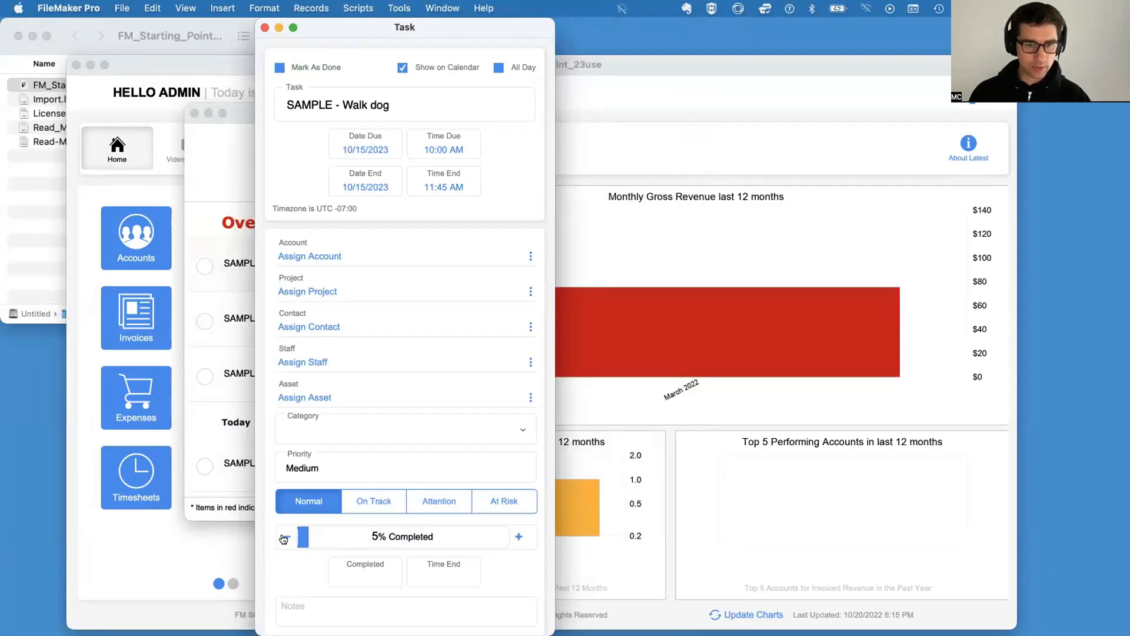
double_click(514, 536)
triple_click(514, 537)
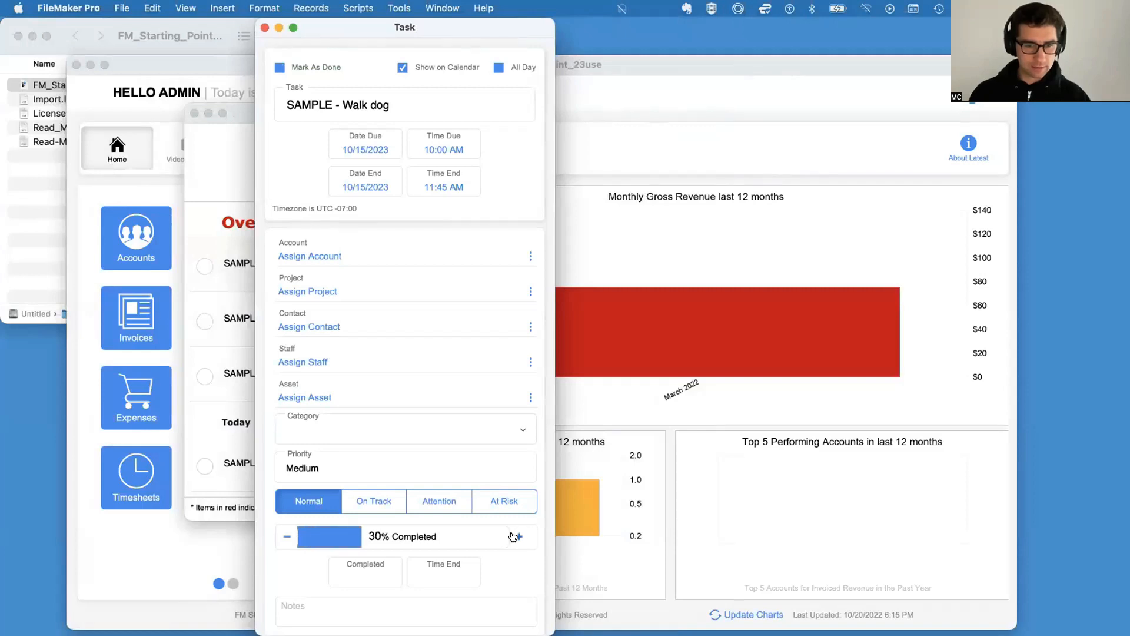
triple_click(515, 537)
triple_click(515, 536)
double_click(515, 536)
triple_click(515, 537)
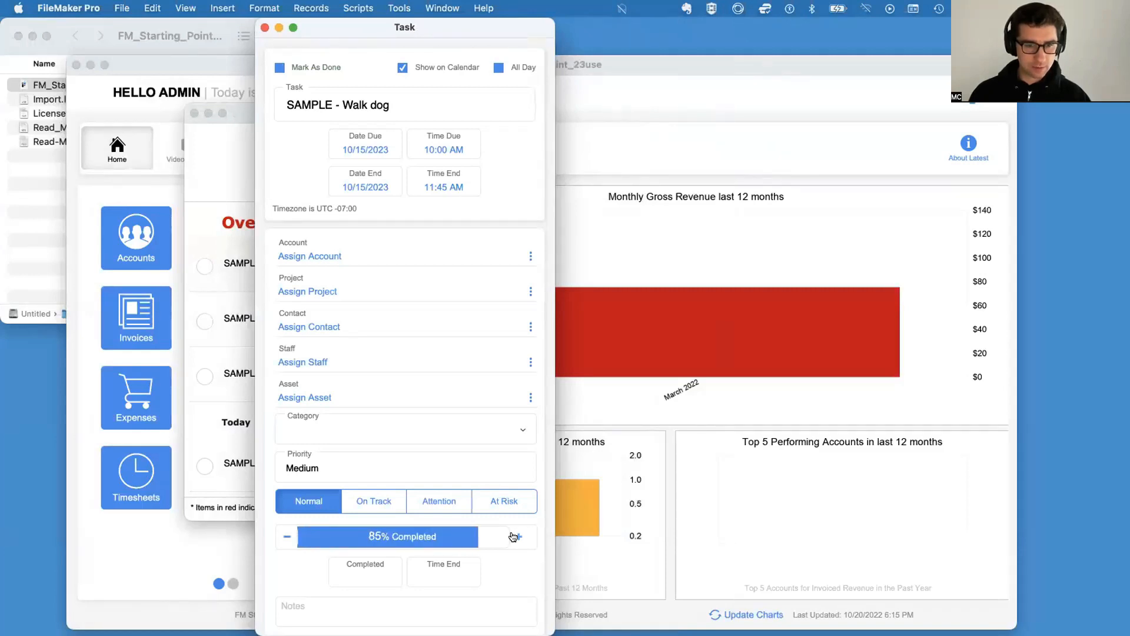
double_click(515, 536)
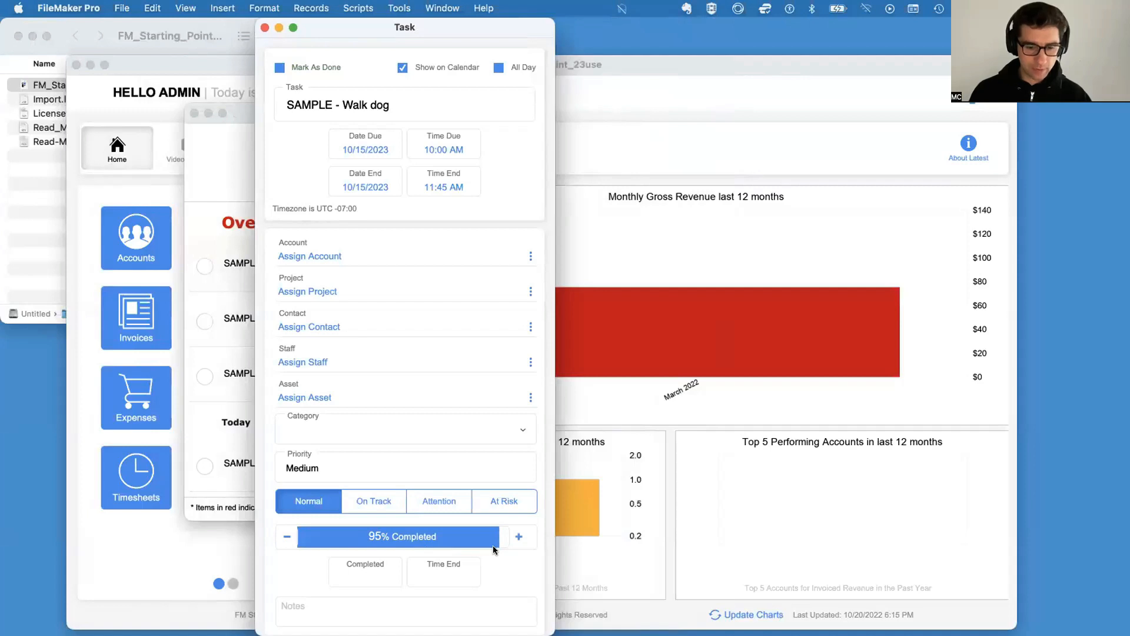
In Layout mode, hide the completion percentage text from view and examine the conditional formatting of the Task_Completion_Progress_Bar field beneath it
key(super+l)
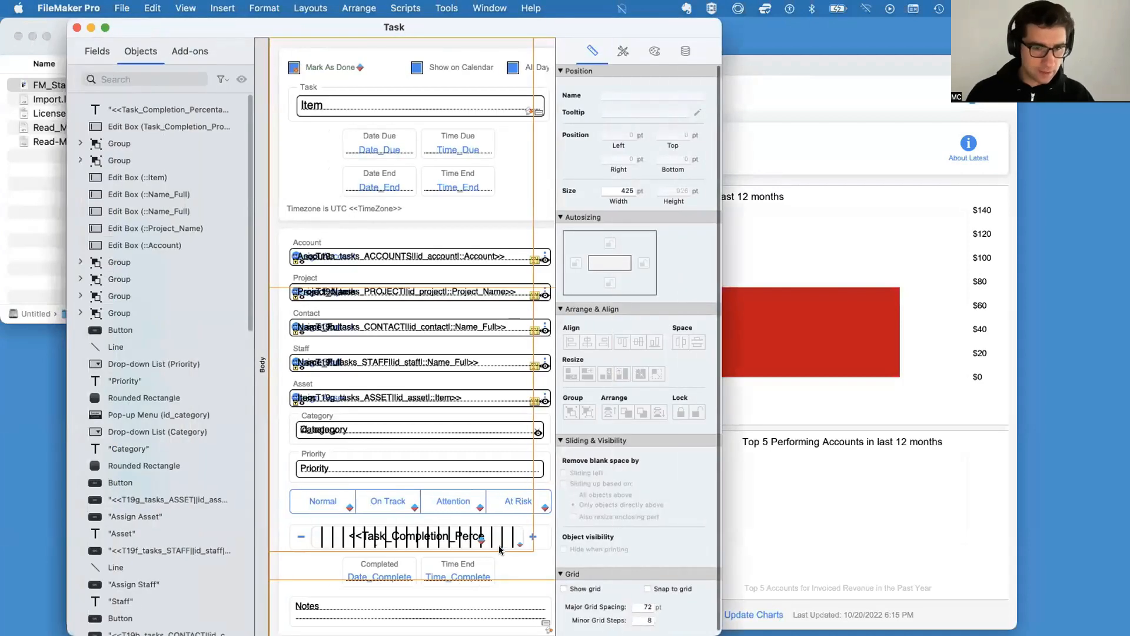
click(404, 537)
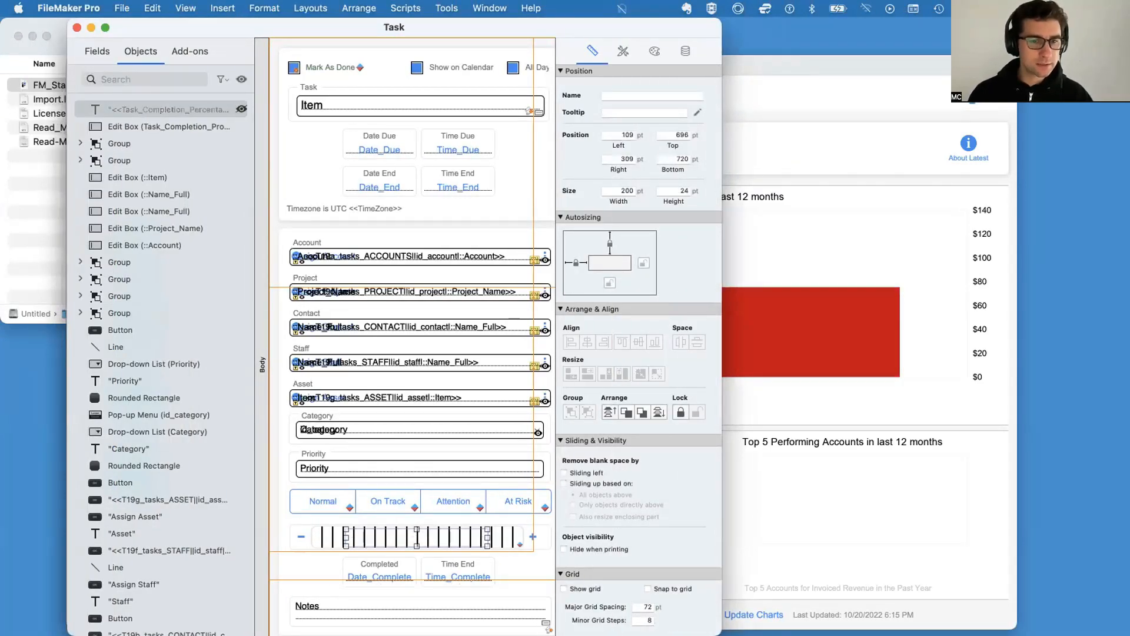
click(343, 537)
right_click(342, 537)
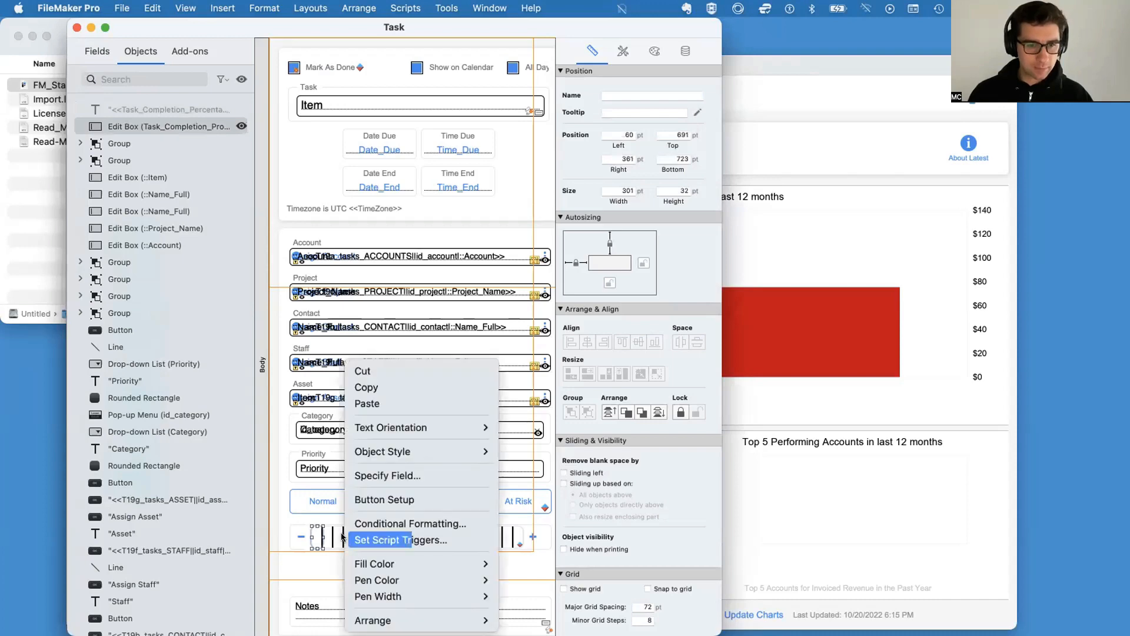
click(377, 524)
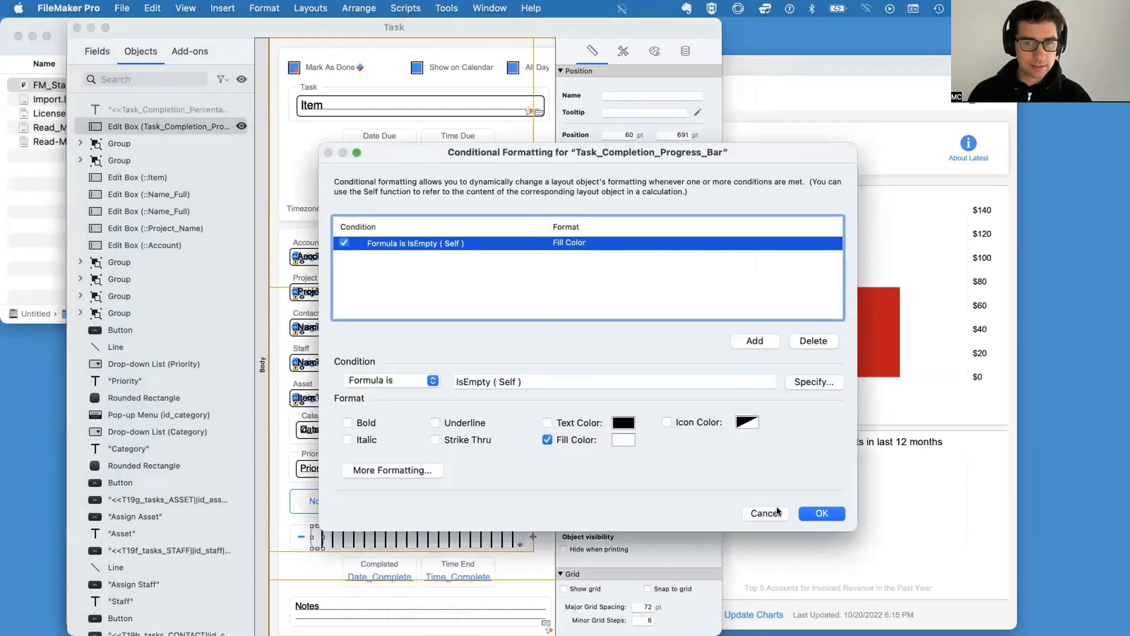
click(765, 513)
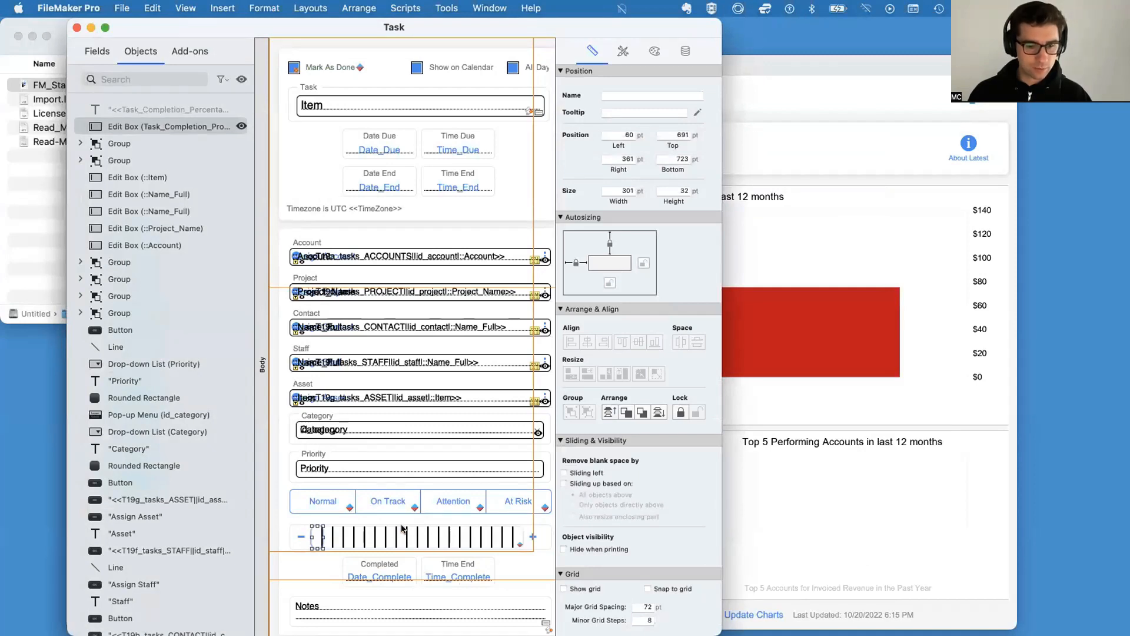
Turn on the Script Debugger and, in Browse mode, increase the task's completion by one increment to trigger its script
click(447, 8)
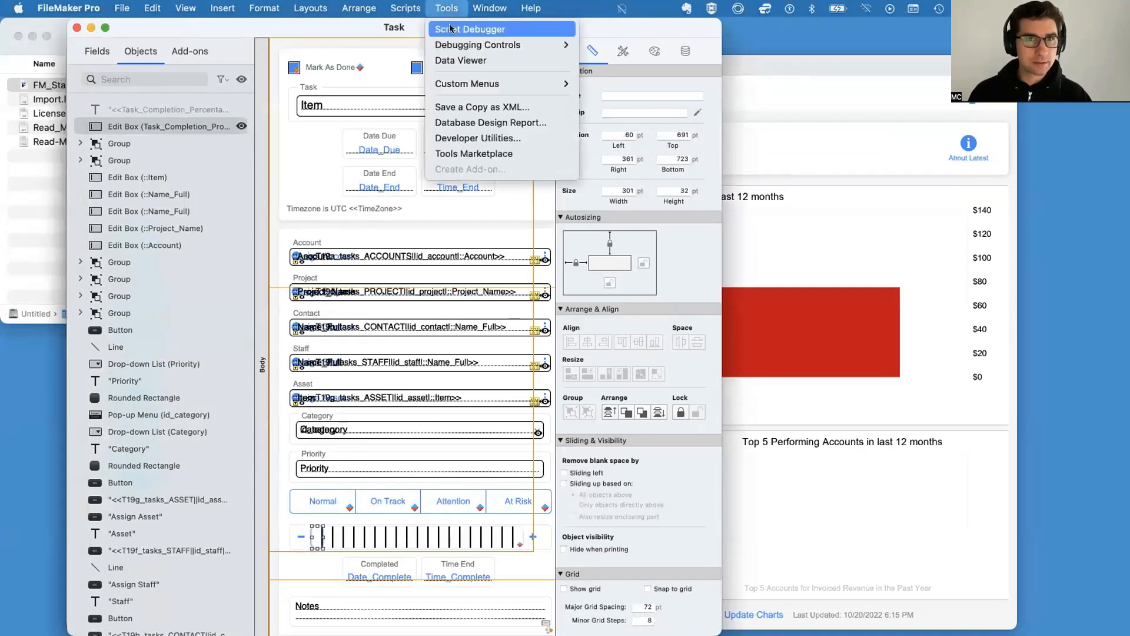
click(489, 31)
key(super+b)
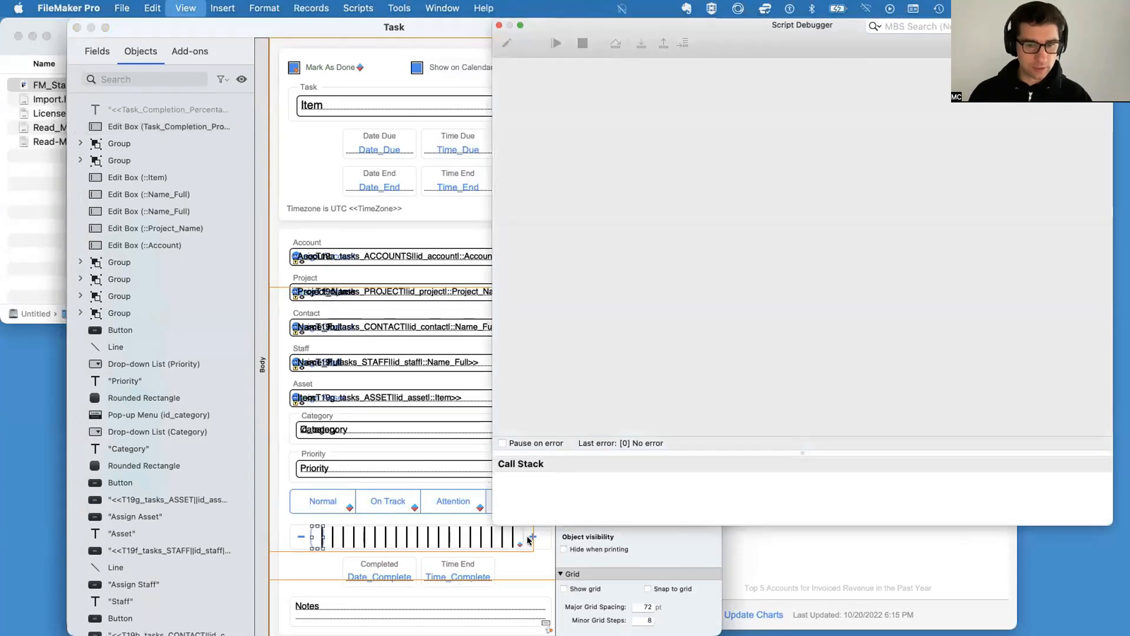
click(517, 537)
Step into TASK_LIST_Progress_Bar_Fill, examine how it sets the progress bar repetitions and Flag_Complete, and run out of the script
drag(717, 51, 630, 123)
click(609, 176)
click(518, 137)
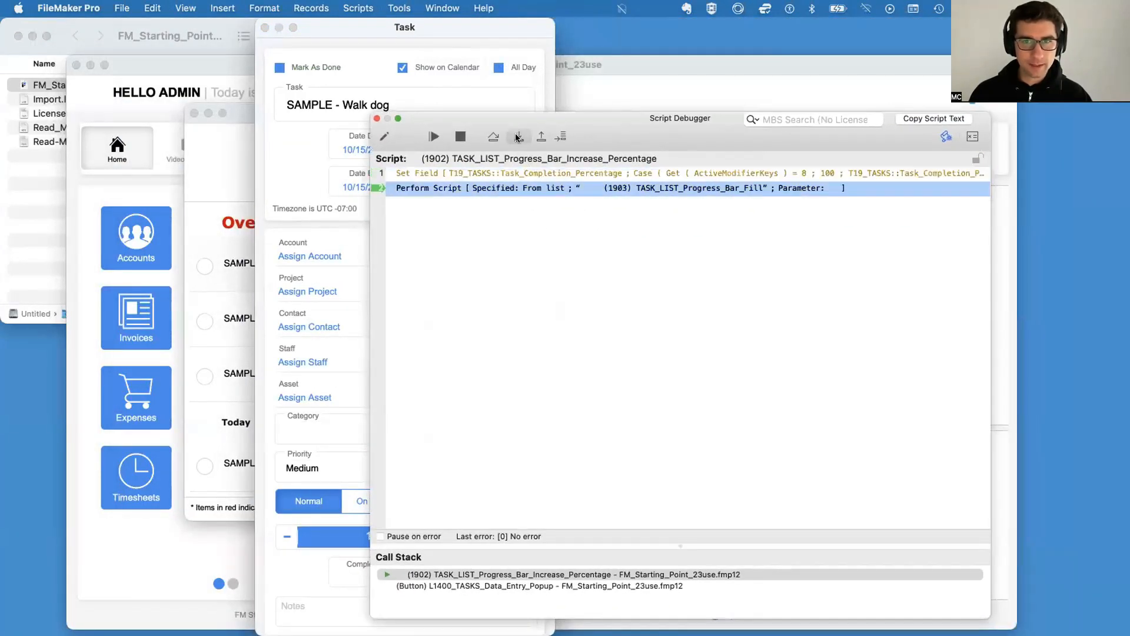
click(518, 137)
scroll(558, 236, down, 20)
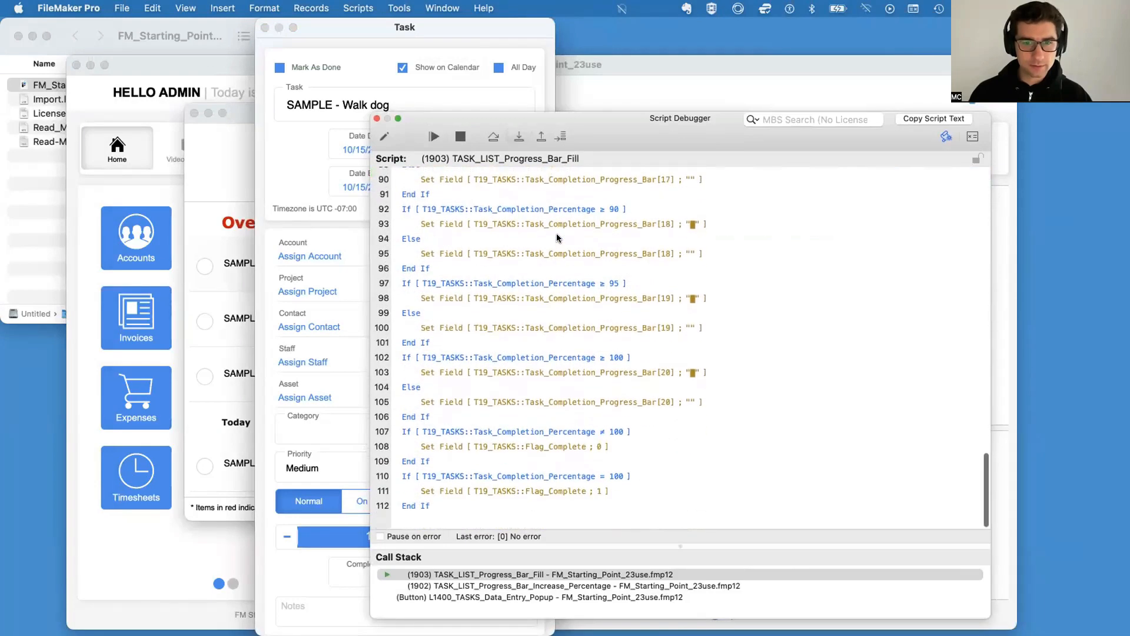
click(541, 136)
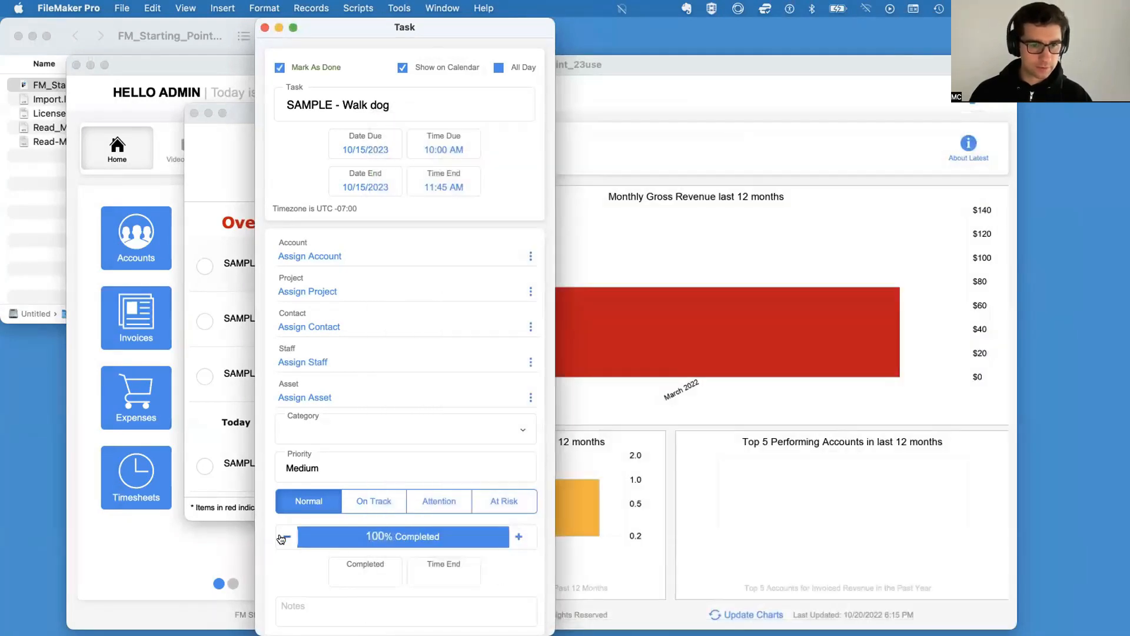
Lower the Walk dog task's completion to 80% and open the Data Viewer
click(283, 537)
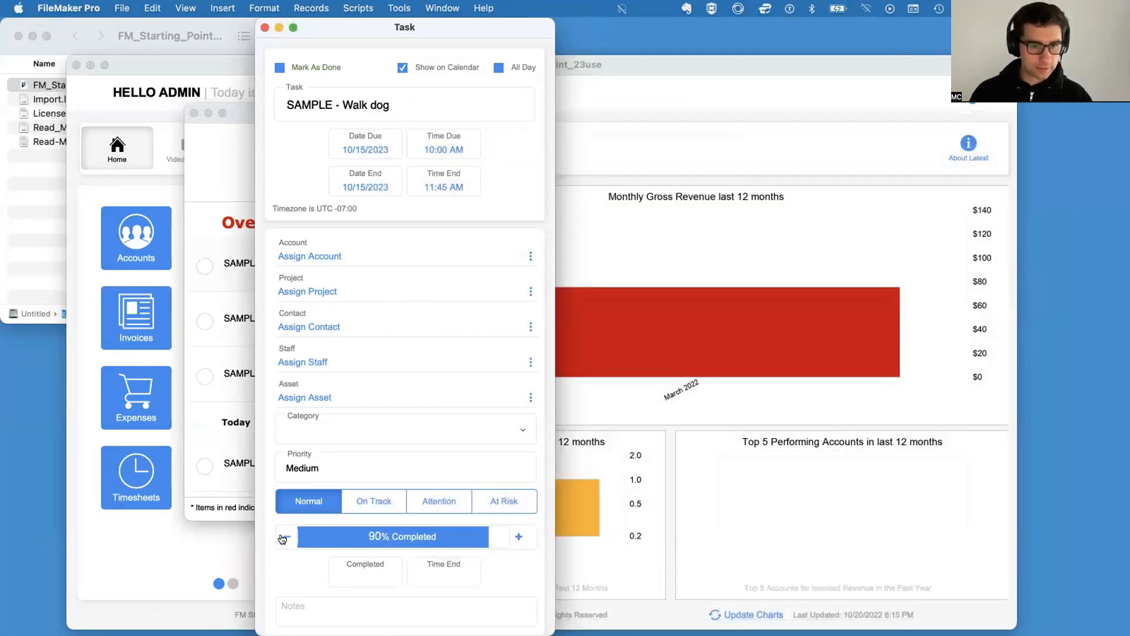
click(283, 538)
click(398, 9)
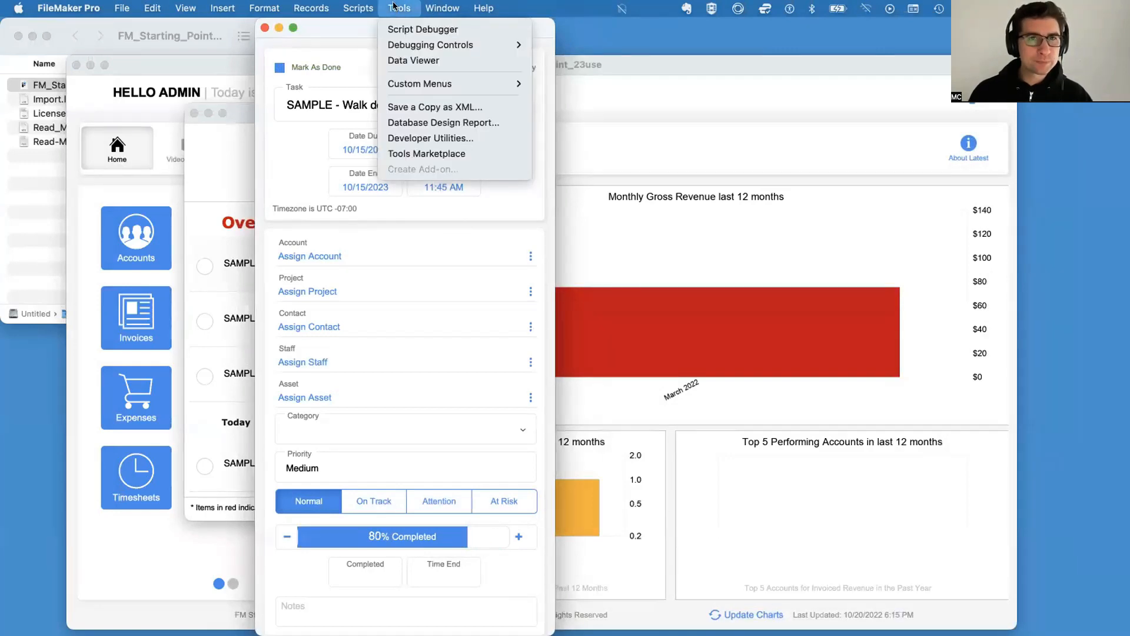
click(413, 60)
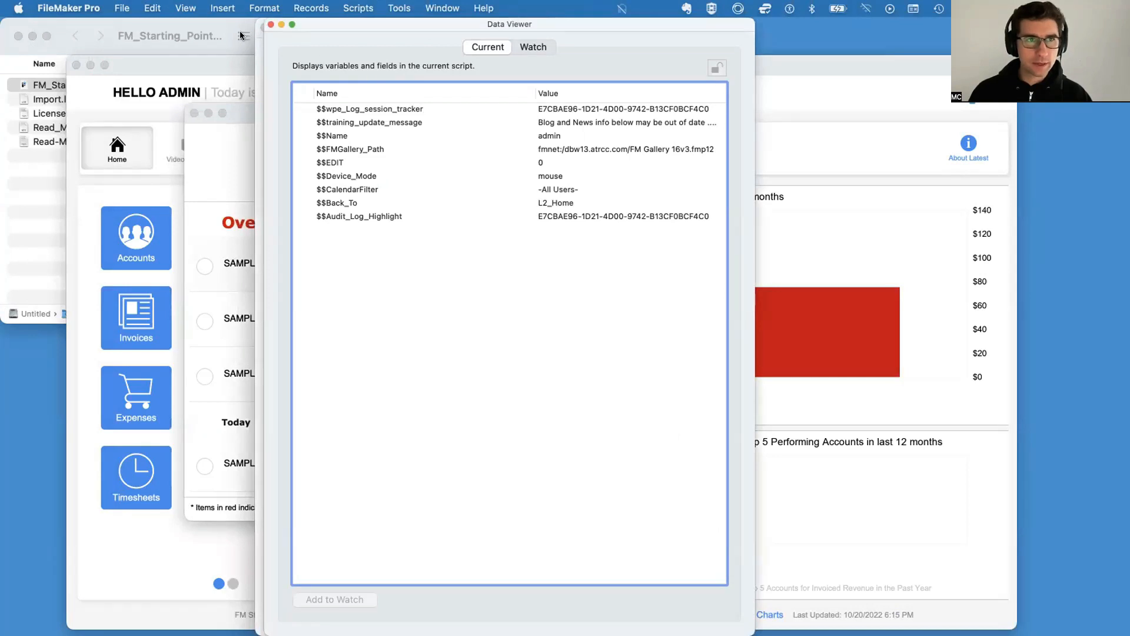
Add T19_TASKS::Task_Completion_Percentage as a watched expression in the Data Viewer, evaluating and copying it before monitoring it
drag(328, 17, 328, 213)
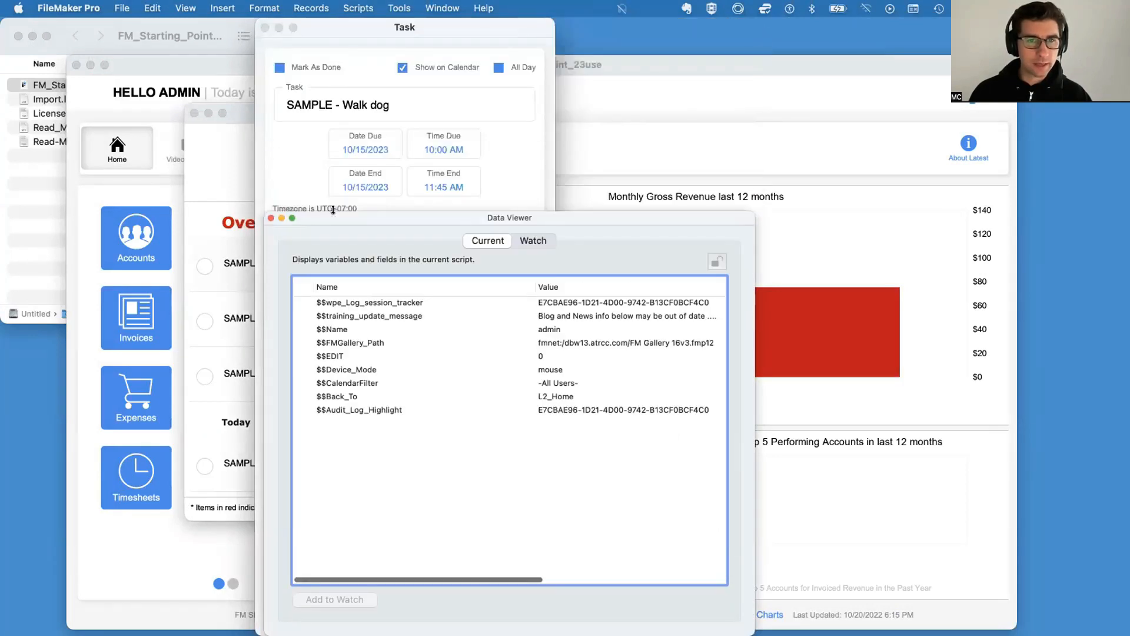
click(532, 244)
click(661, 600)
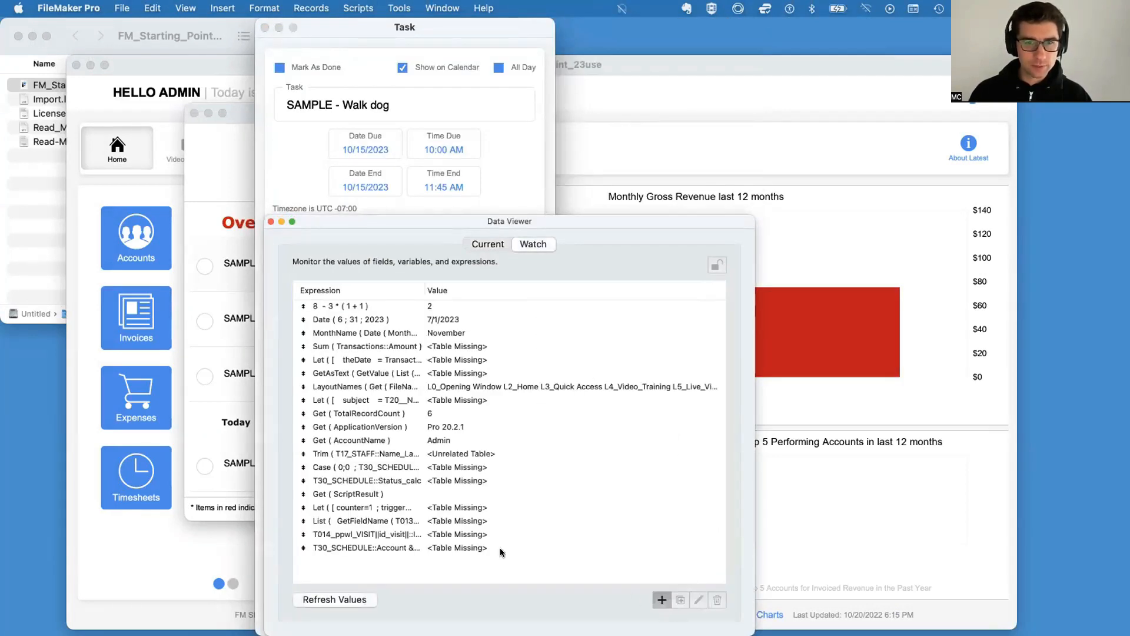
click(290, 358)
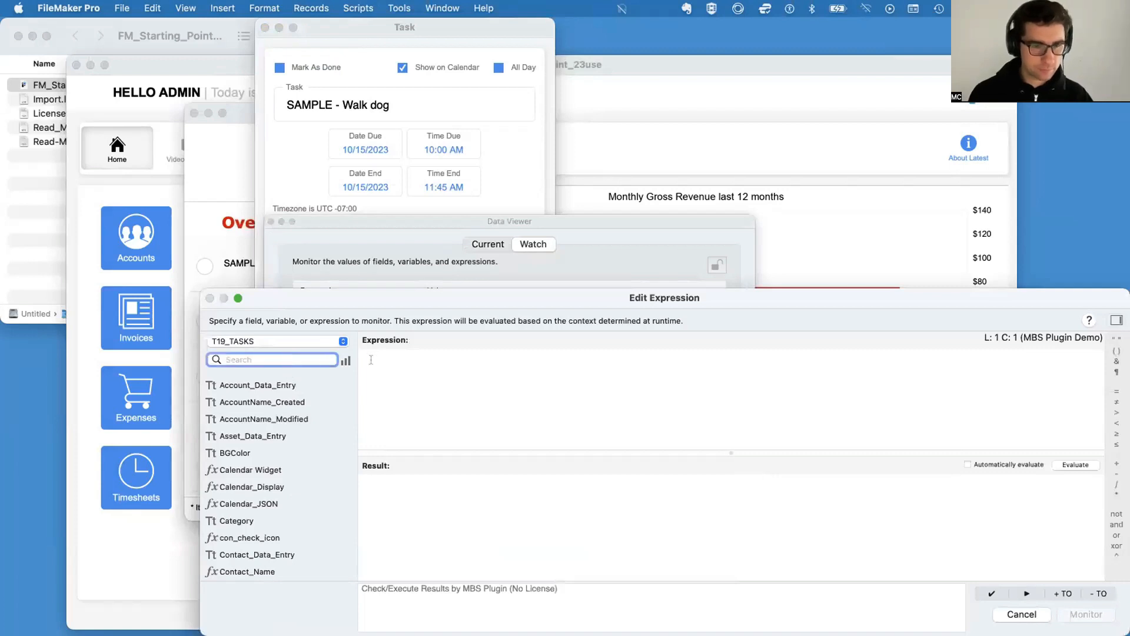
text(perc)
double_click(271, 391)
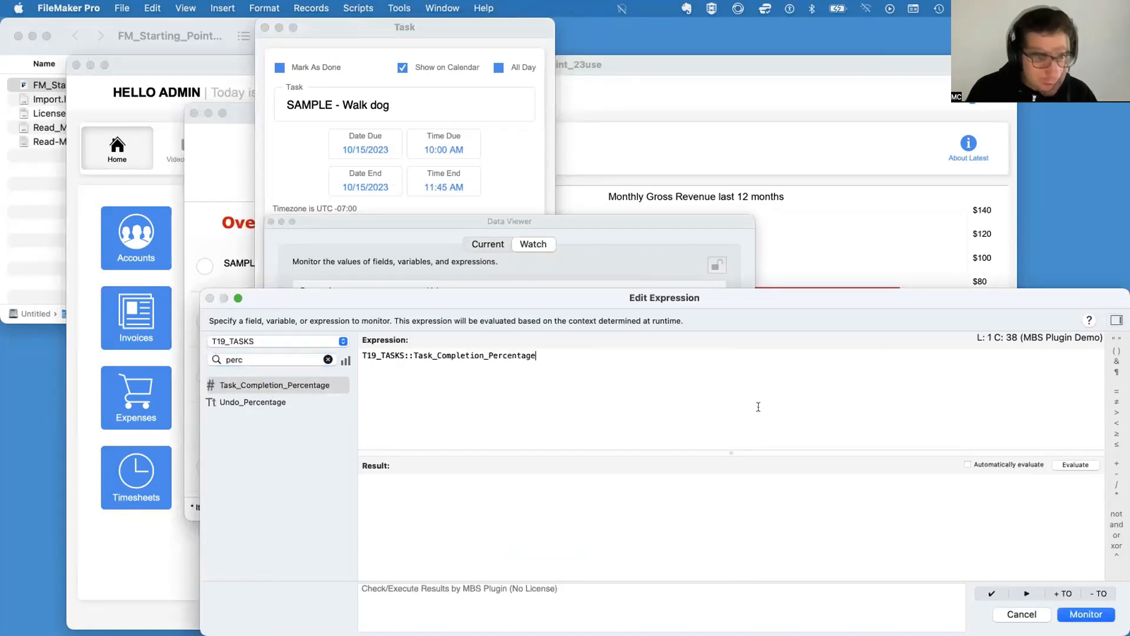
click(1076, 465)
drag(600, 360, 444, 283)
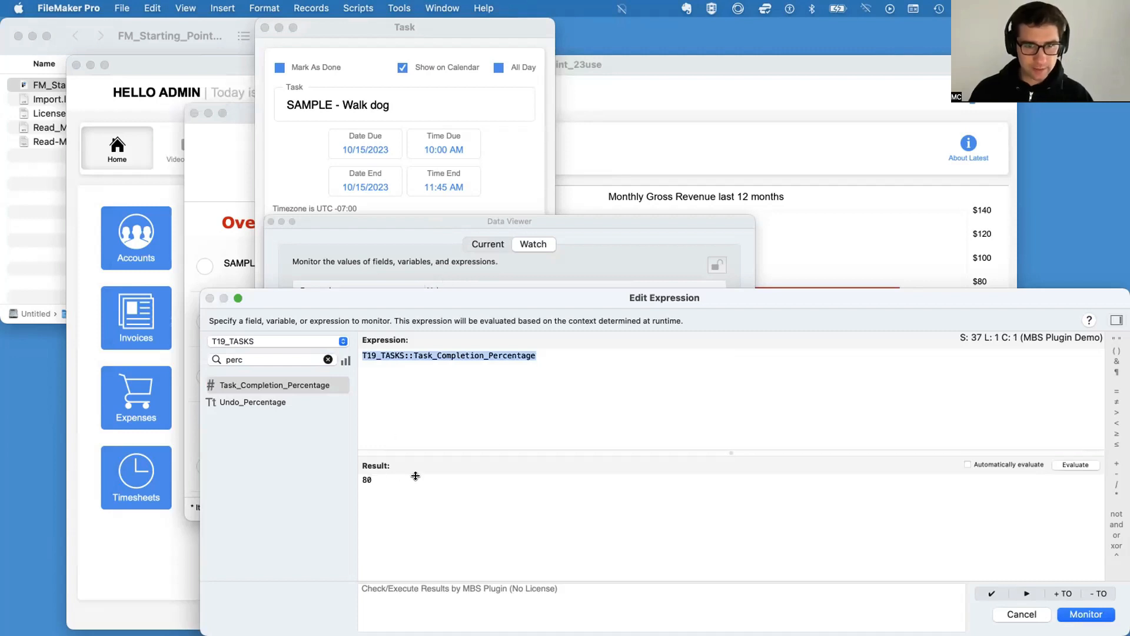
click(1077, 614)
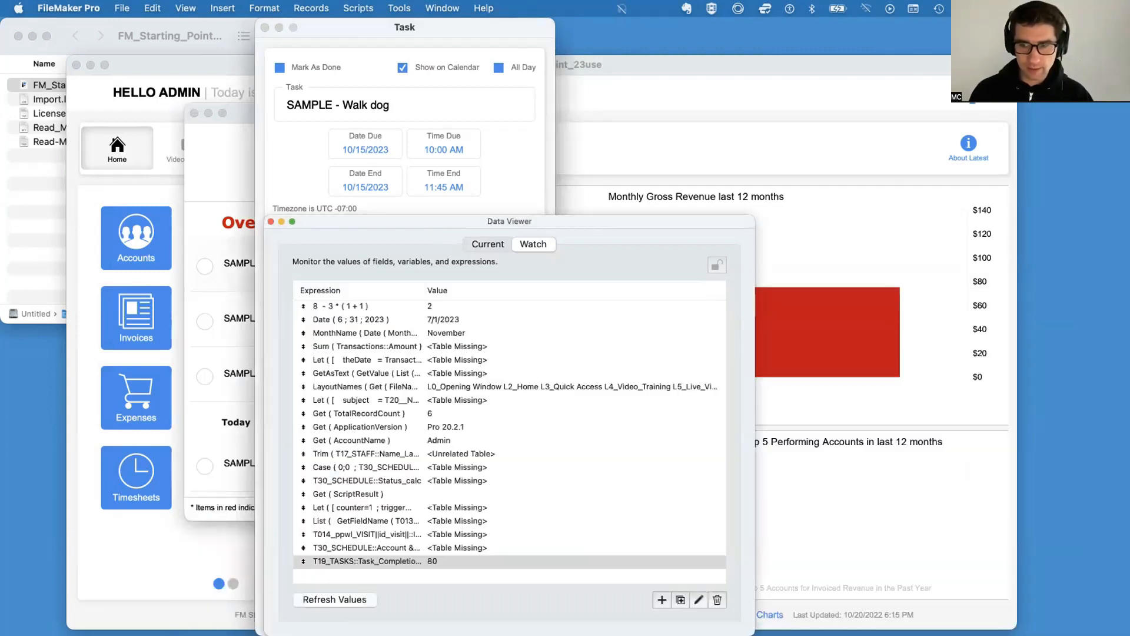
Move the Data Viewer aside, switch the Task window to Layout mode, and open conditional formatting for the Task_Completion_Progress_Bar field
drag(322, 221, 702, 231)
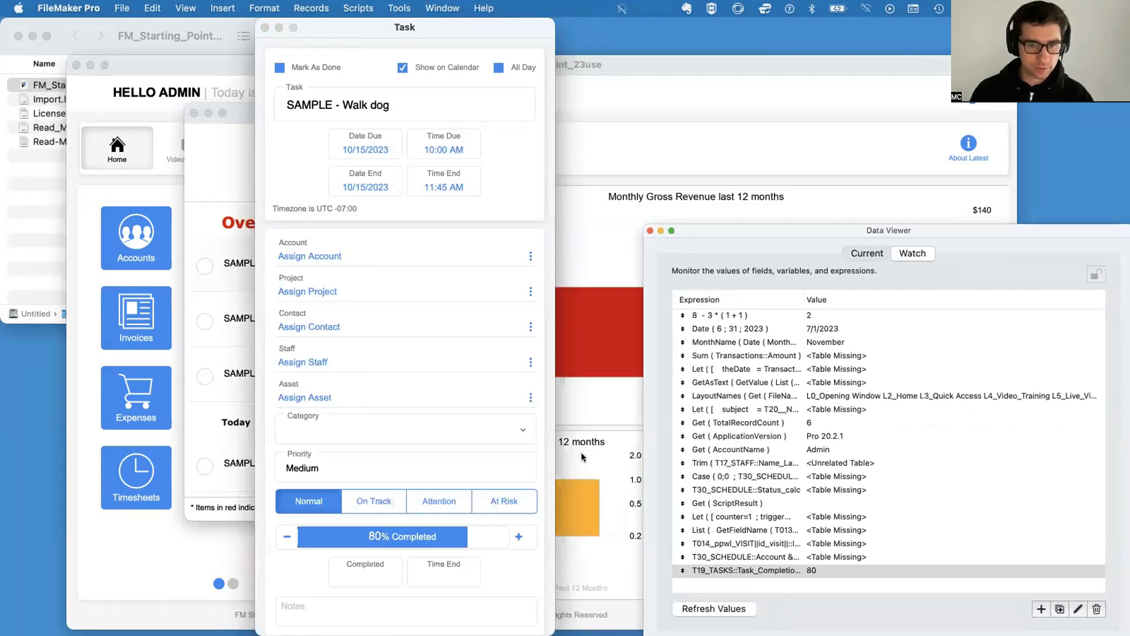
click(543, 512)
key(super+l)
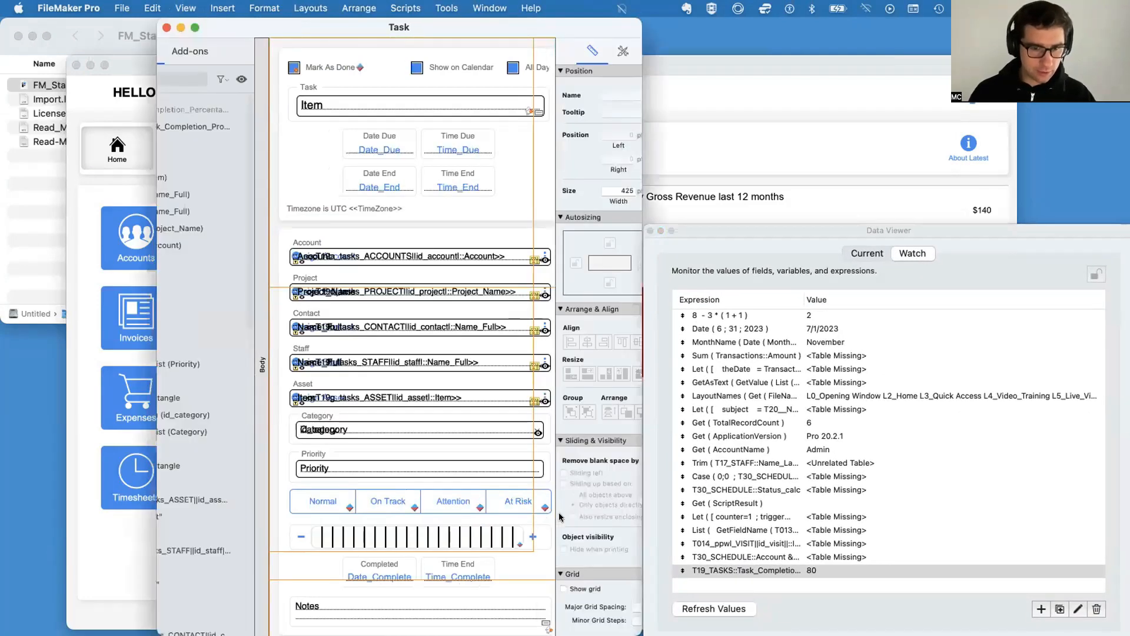
click(321, 538)
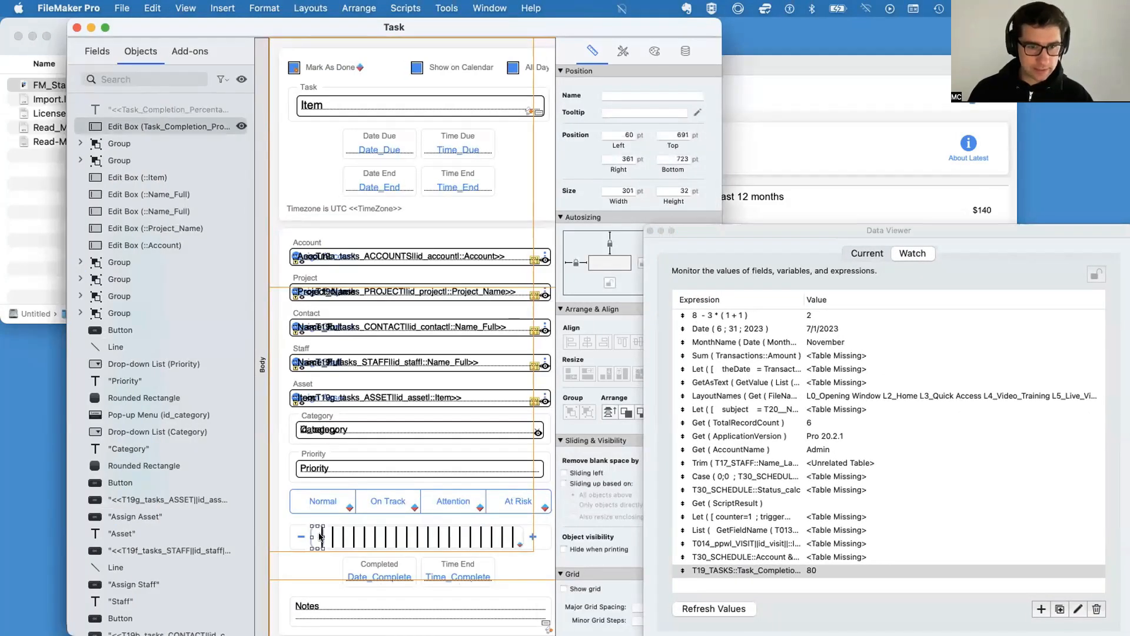
right_click(321, 537)
click(412, 521)
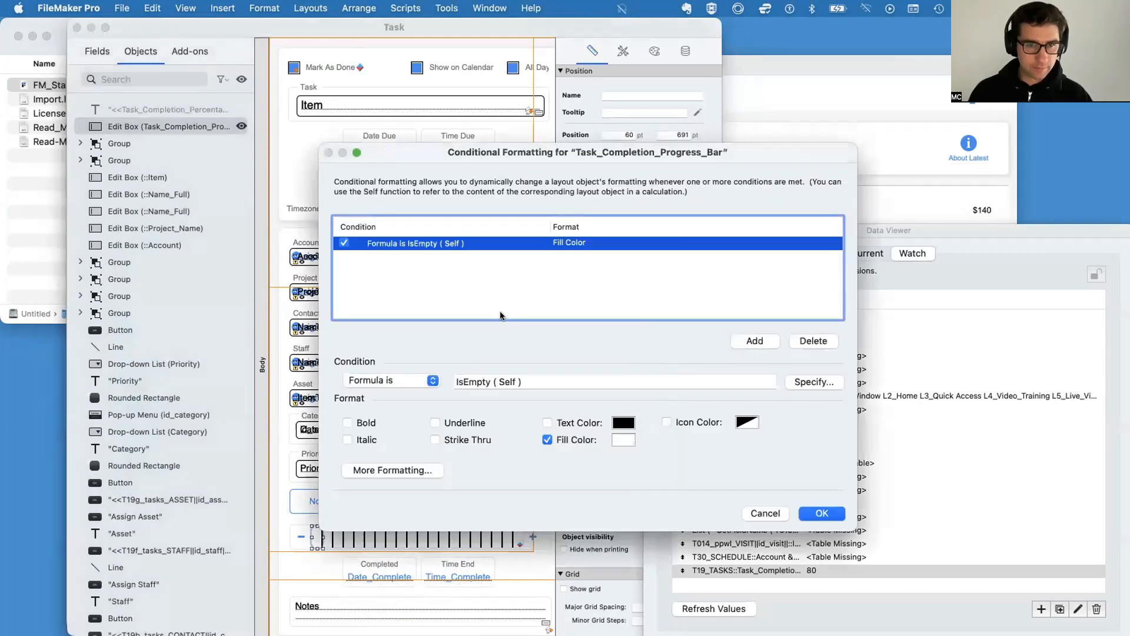
click(809, 382)
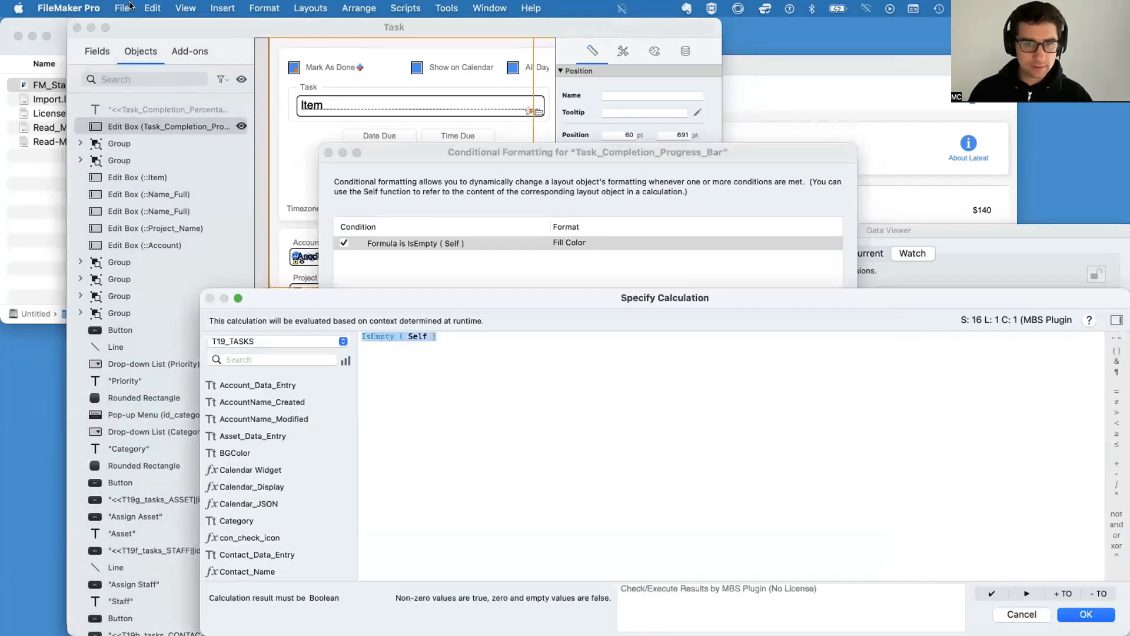
text(T19_TASKS::Task_Completion_Percentage)
click(1019, 615)
Add a formula condition T19_TASKS::Task_Completion_Percentage > 50 to the progress bar with green text color 66B132
click(769, 340)
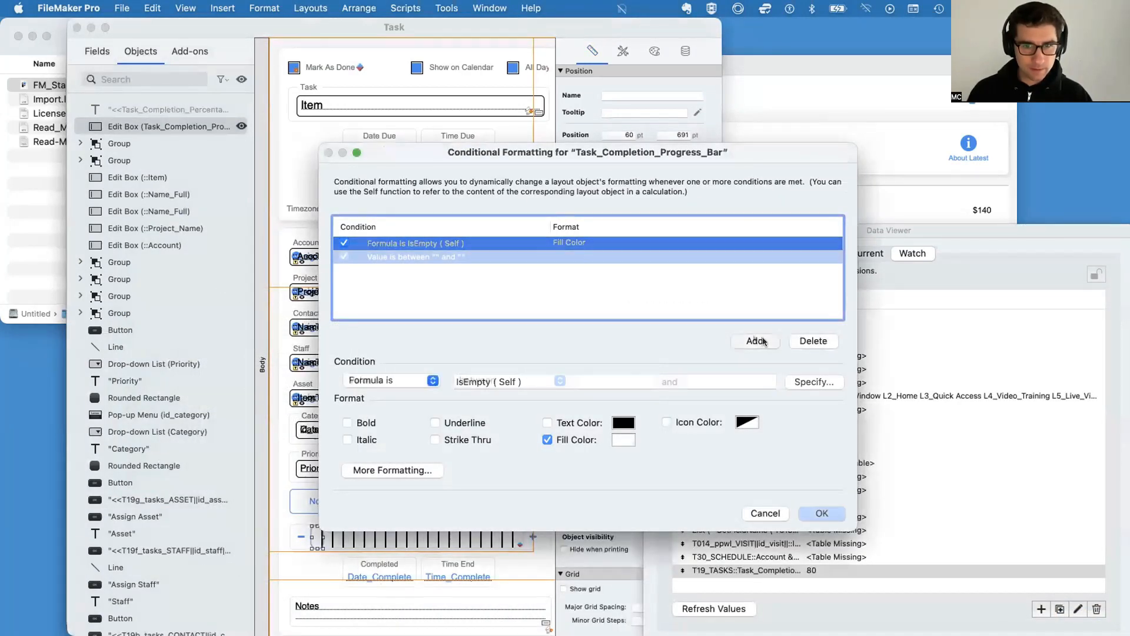
click(406, 381)
click(412, 393)
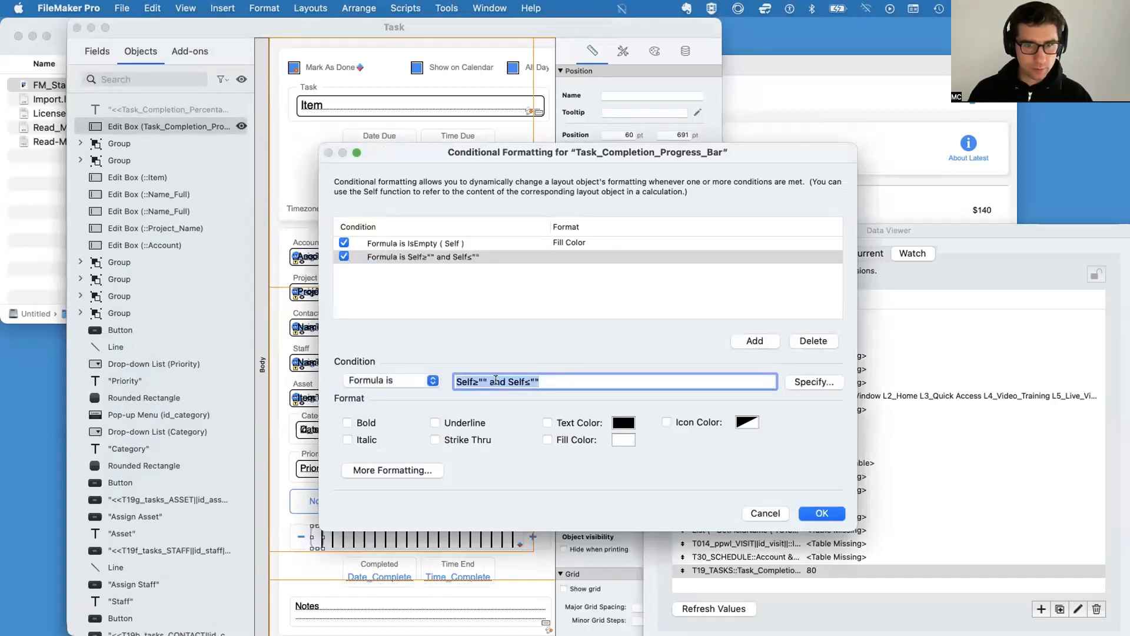
text(T19_TASKS::Task_Completion_Percentage)
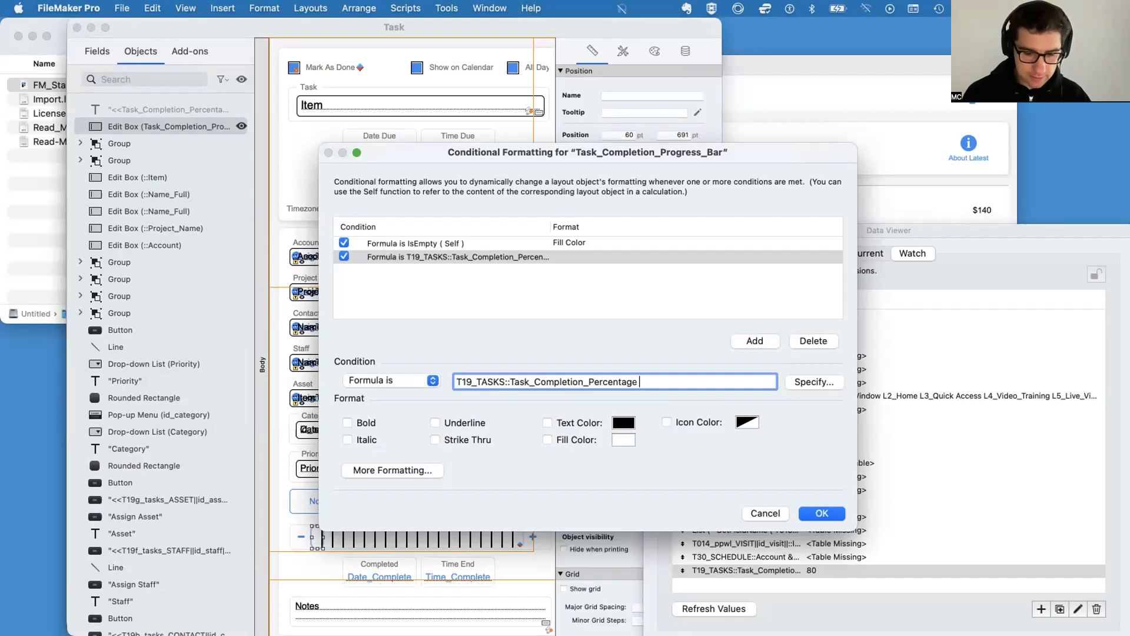
text(<)
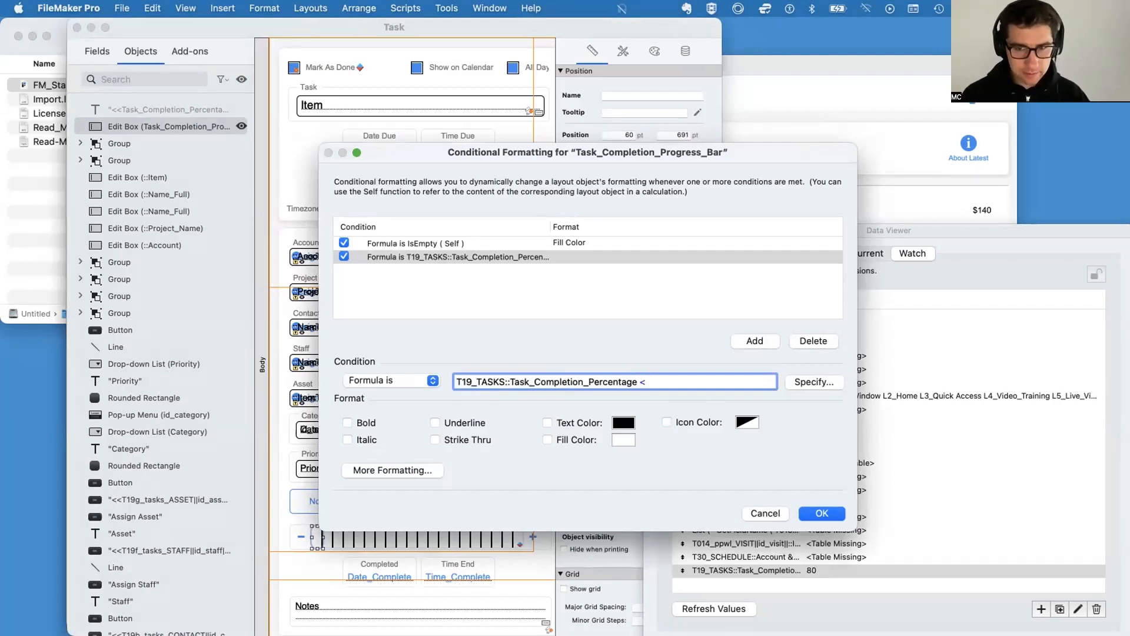
key(BackSpace)
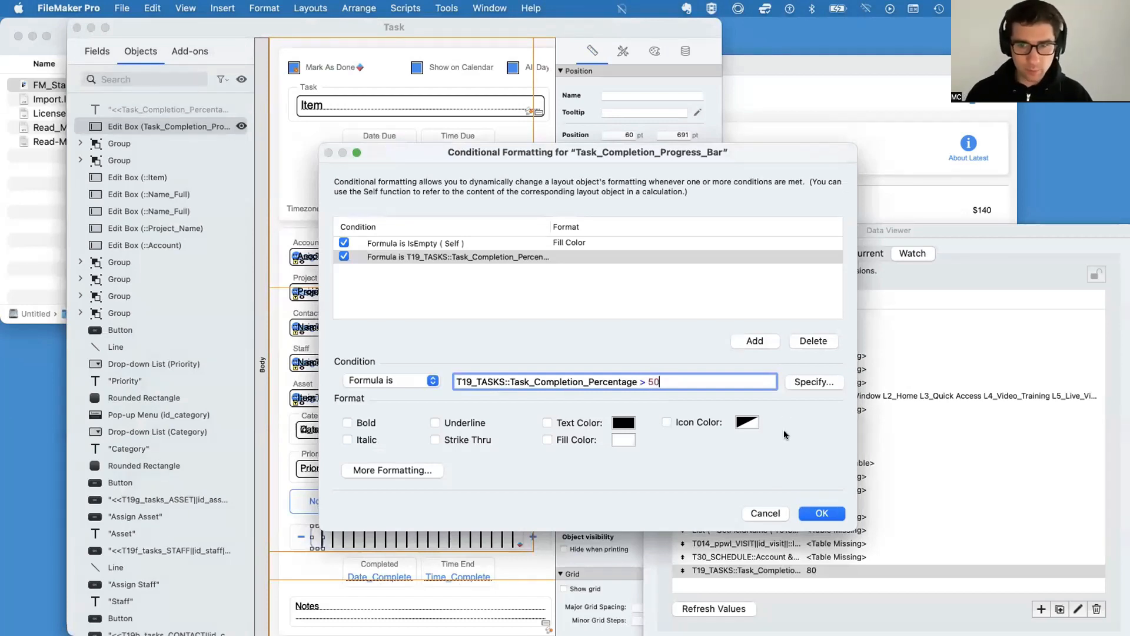
text(> 50)
click(622, 423)
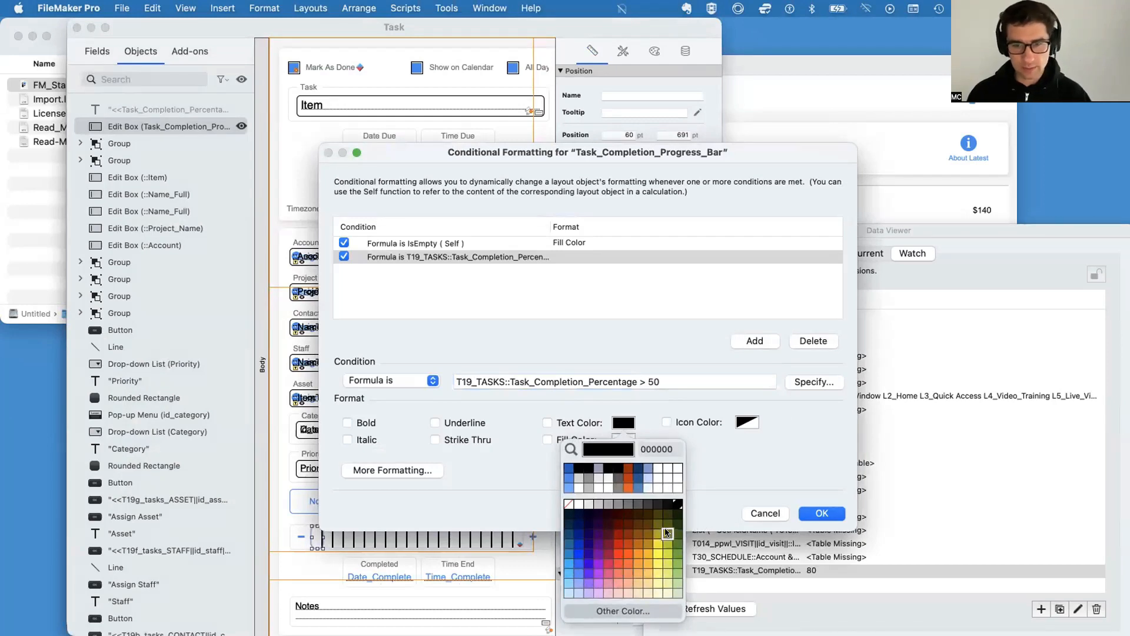
click(676, 554)
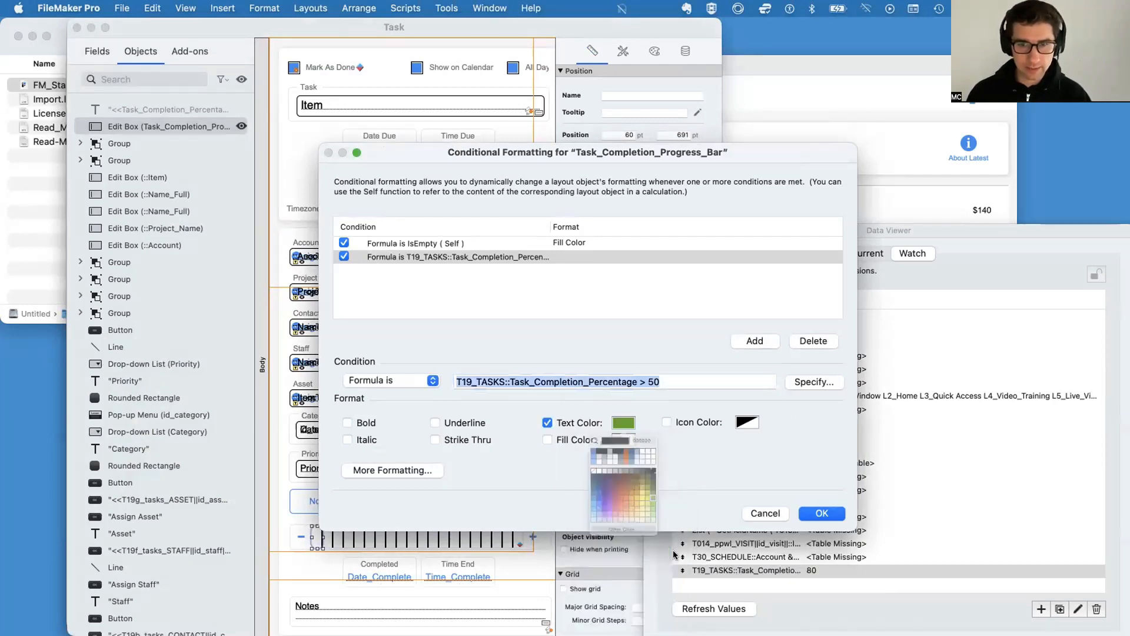
Add a formula condition T19_TASKS::Task_Completion_Percentage > 75 with orange text color FD9A00
click(754, 341)
click(412, 380)
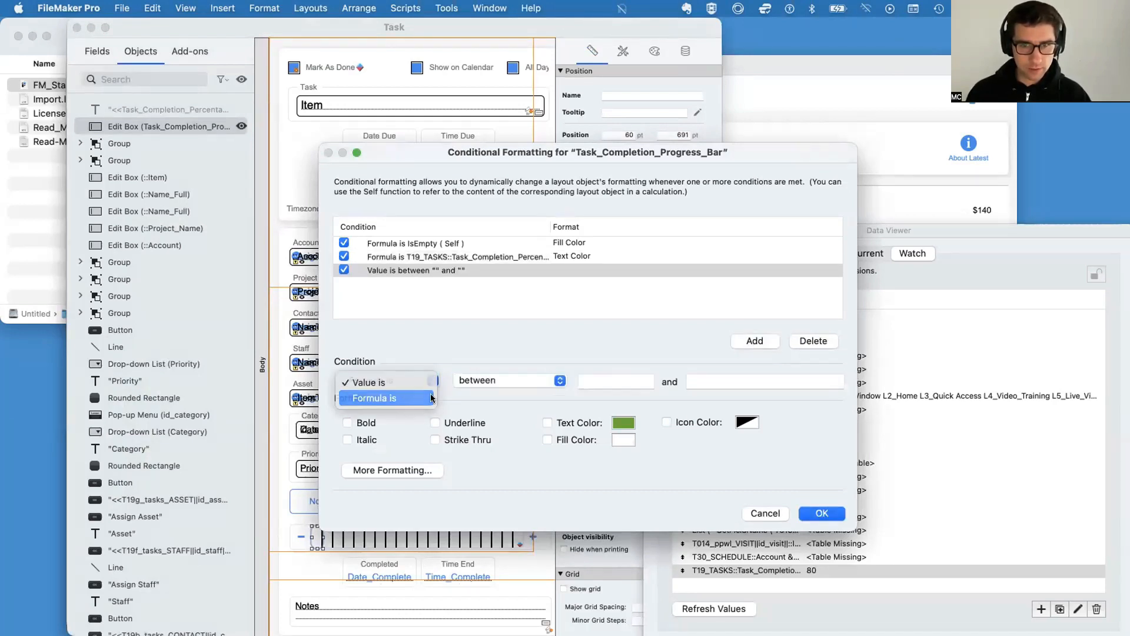
click(406, 397)
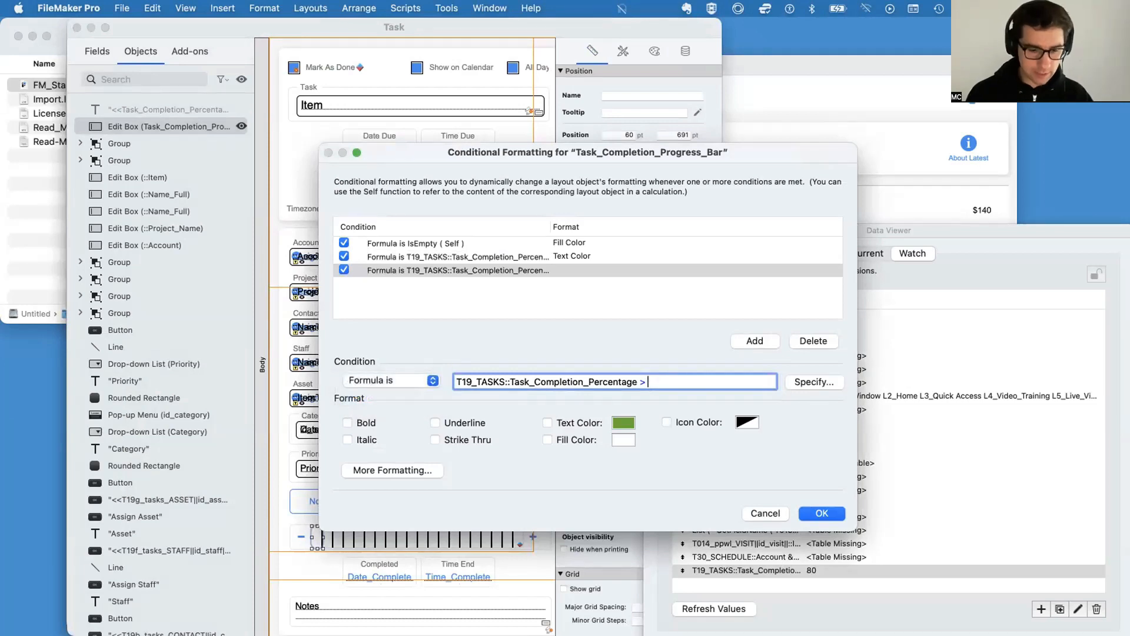
text(75)
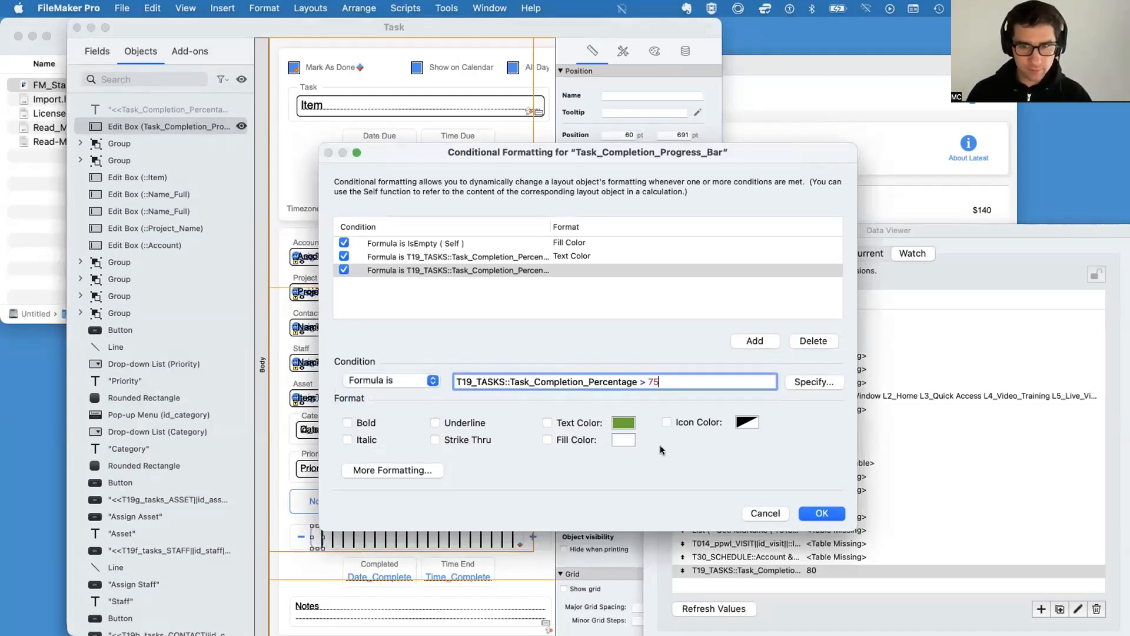
click(624, 423)
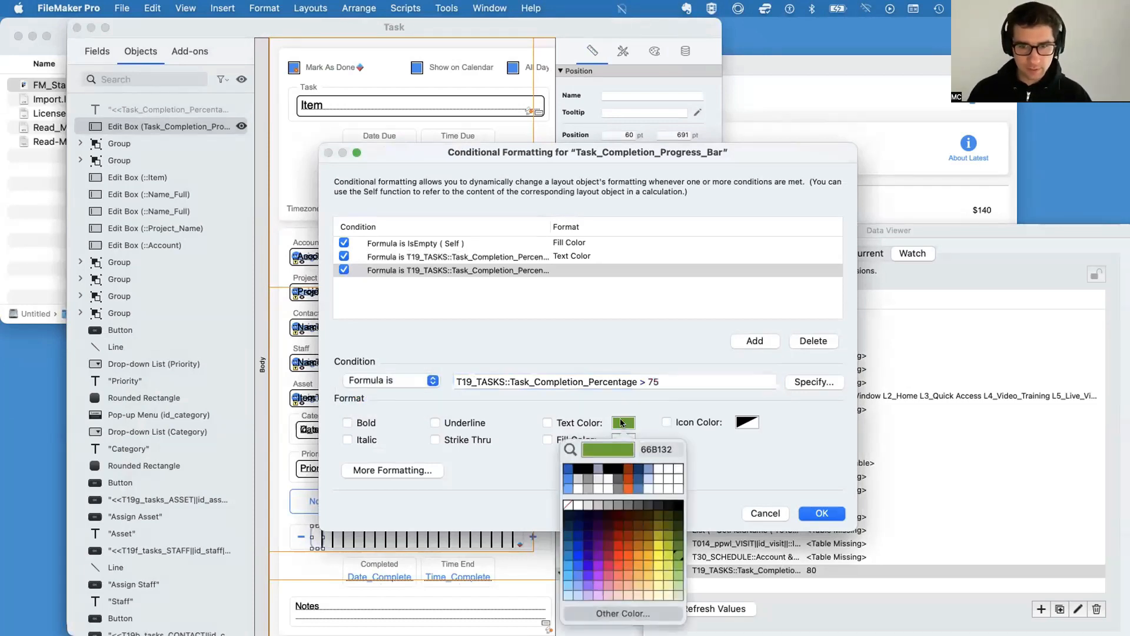
click(637, 549)
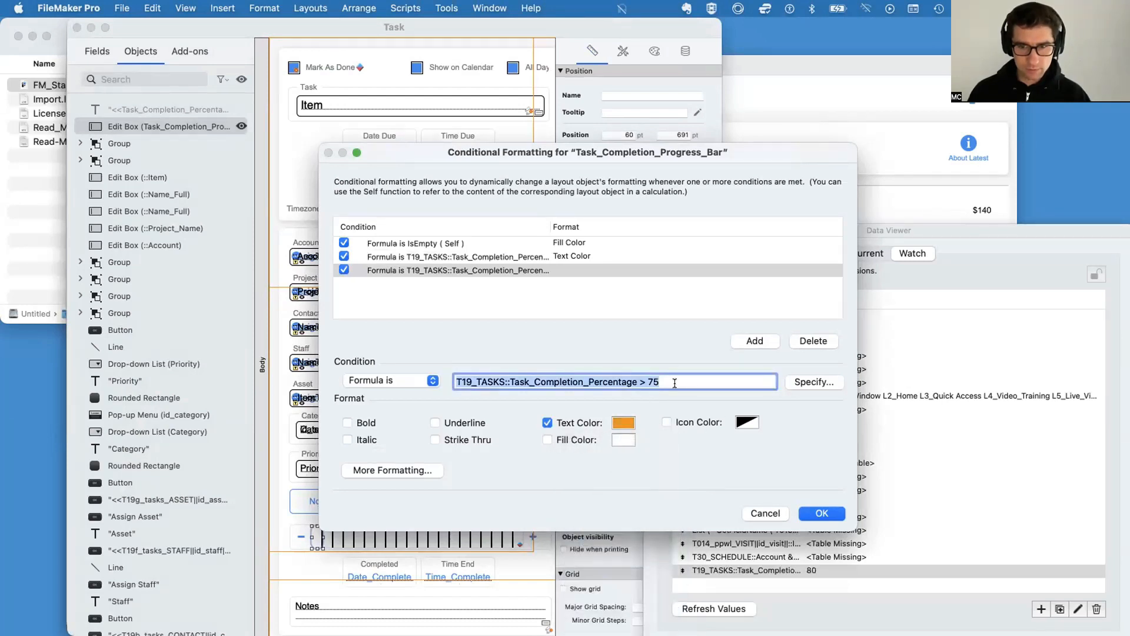
Add a formula condition T19_TASKS::Task_Completion_Percentage > 85 with yellow text color F3EB00
click(760, 338)
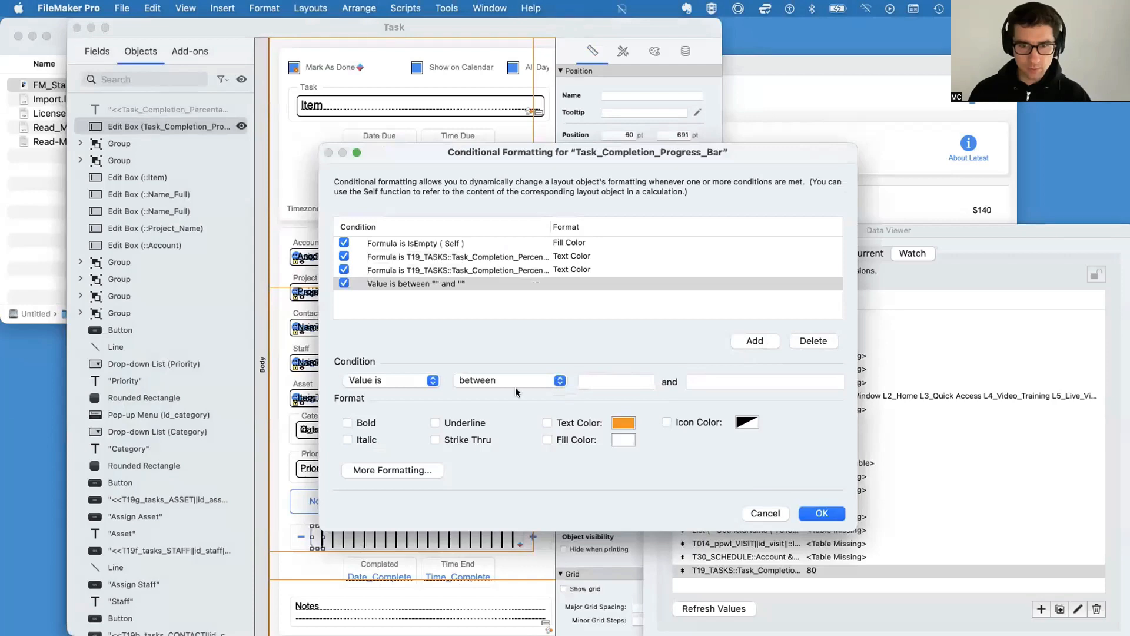
click(352, 381)
click(374, 398)
key(BackSpace)
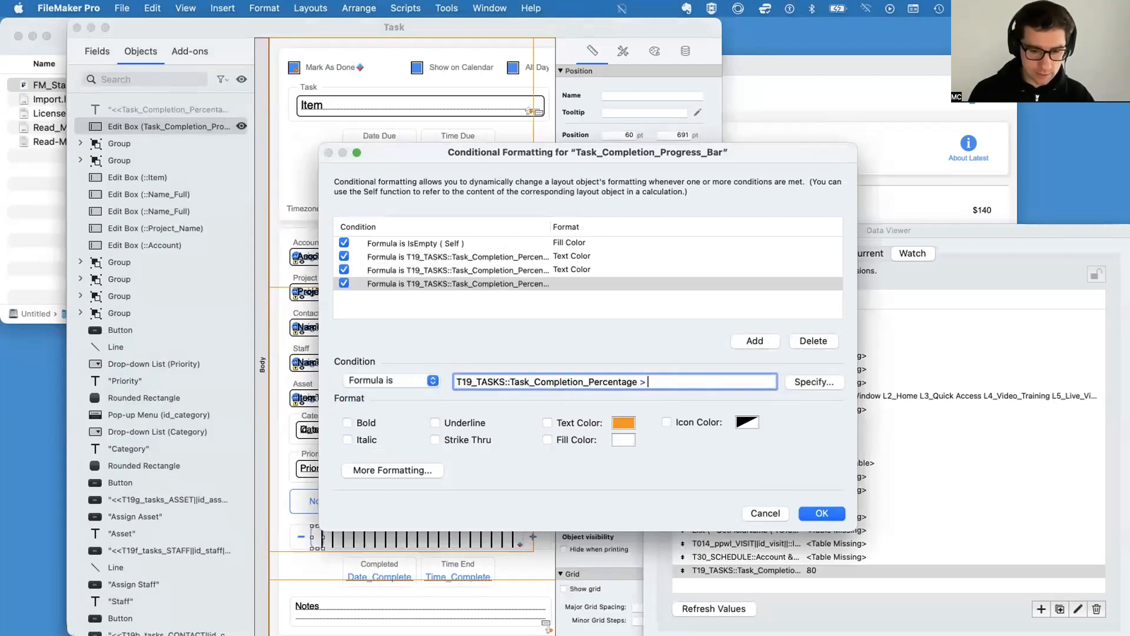
text(85)
click(623, 423)
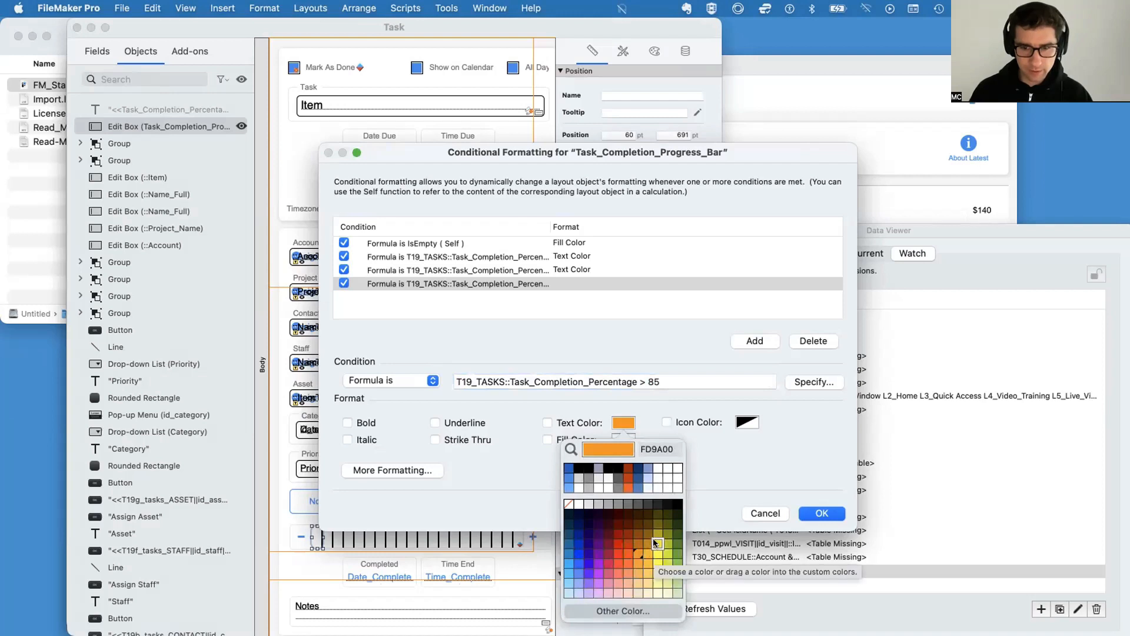
click(654, 550)
Add a formula condition T19_TASKS::Task_Completion_Percentage > 95 with red text color D90B00
click(755, 341)
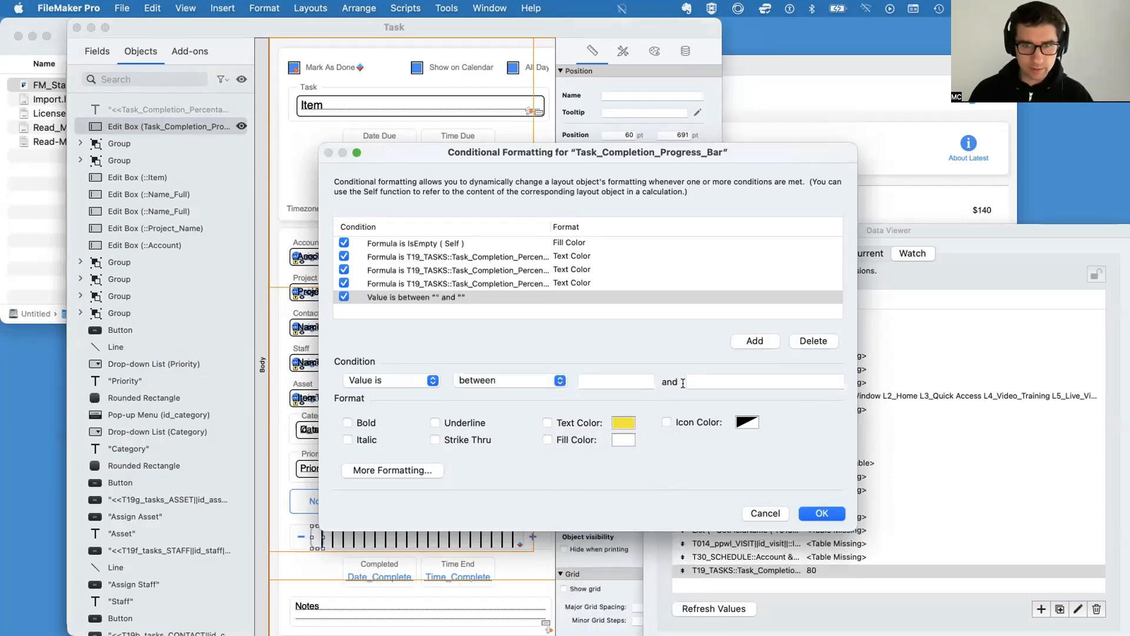
key(BackSpace)
text(9)
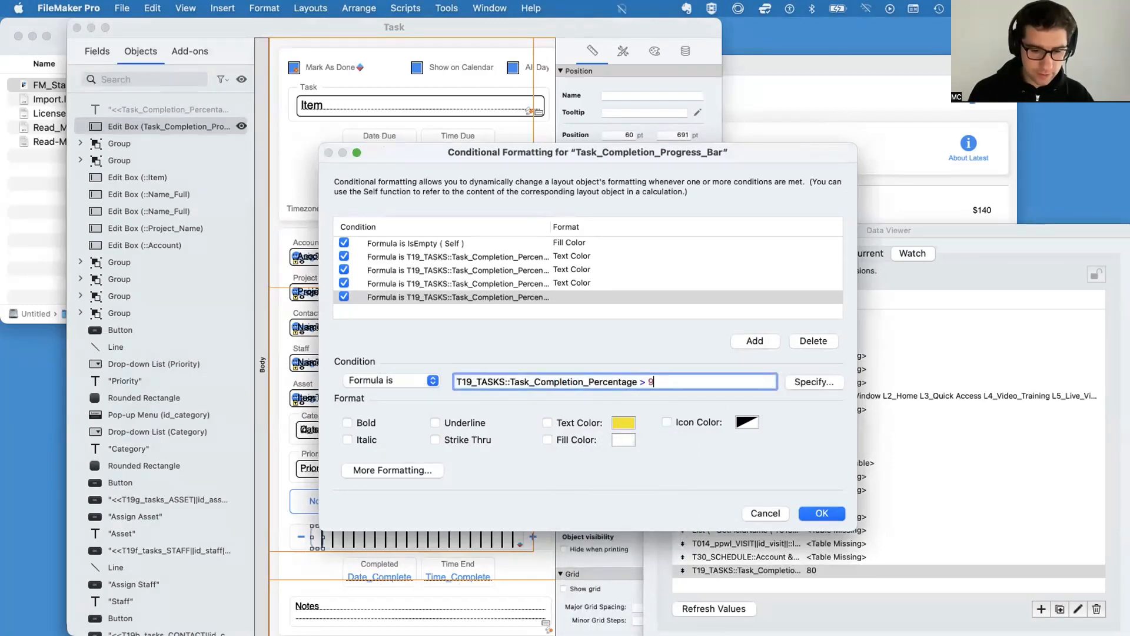
text(5)
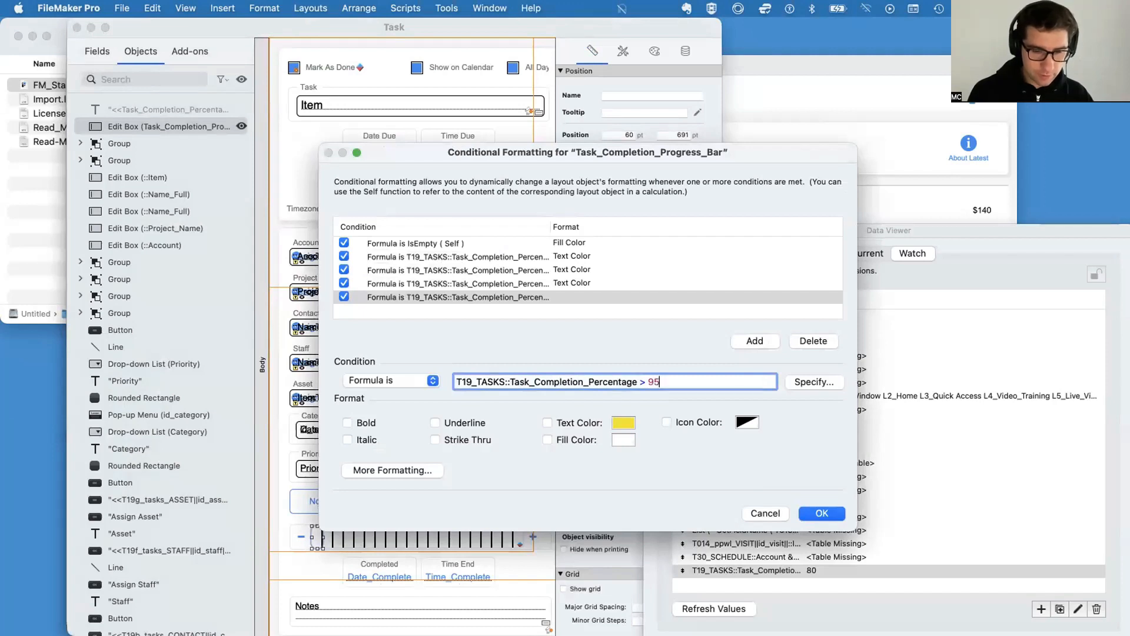
click(622, 424)
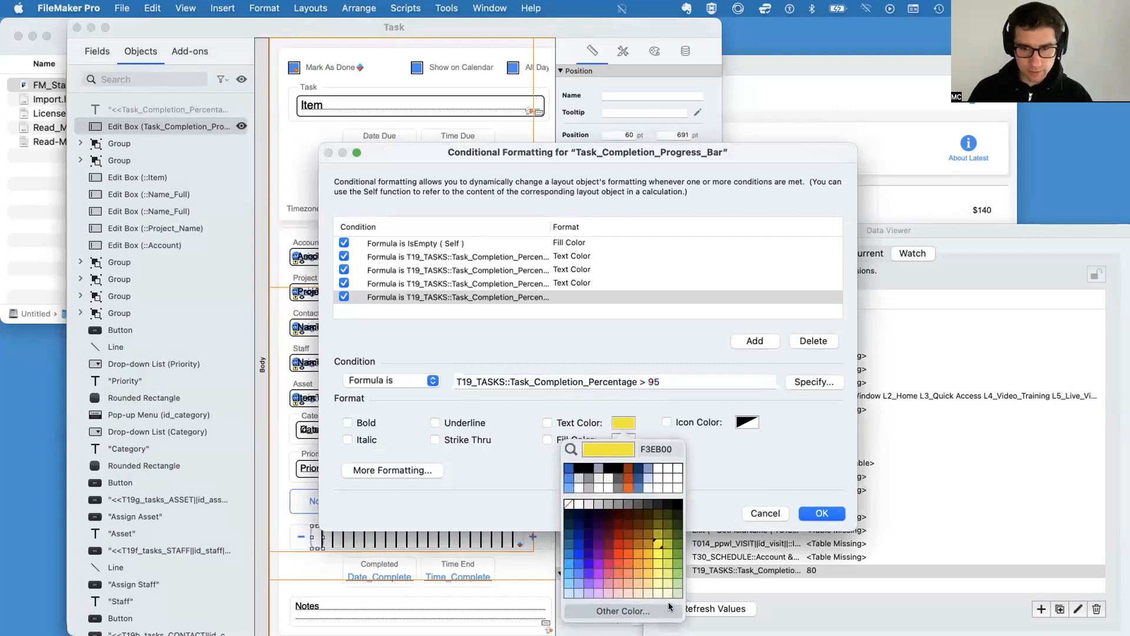
click(616, 535)
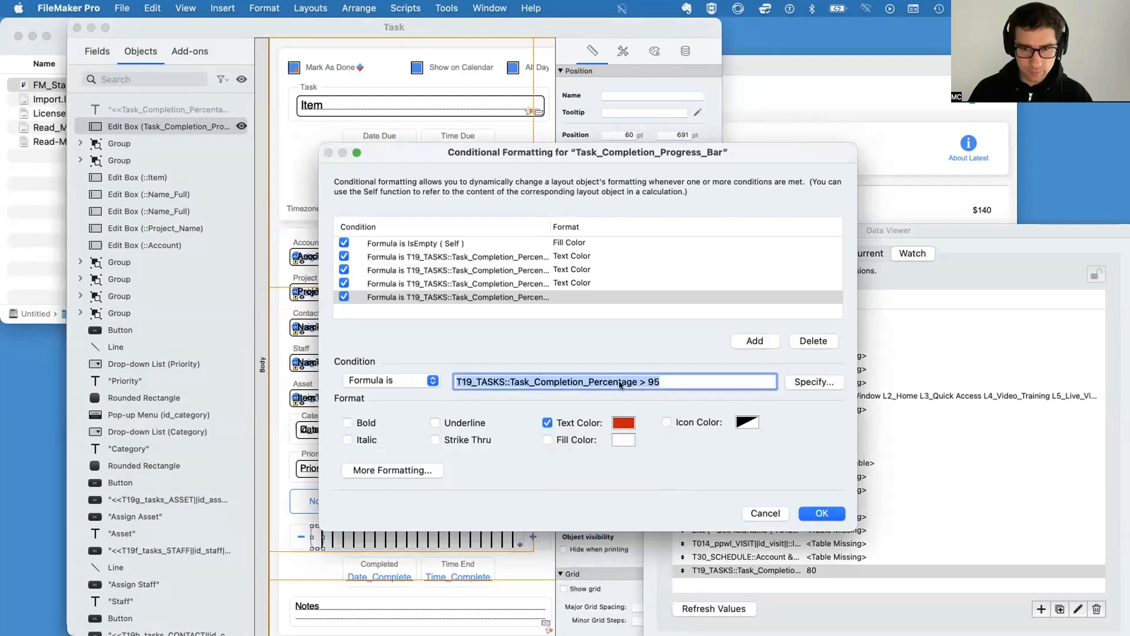
Add a formula condition T19_TASKS::Task_Completion_Percentage > 100 with the same red text color D90B00
click(754, 341)
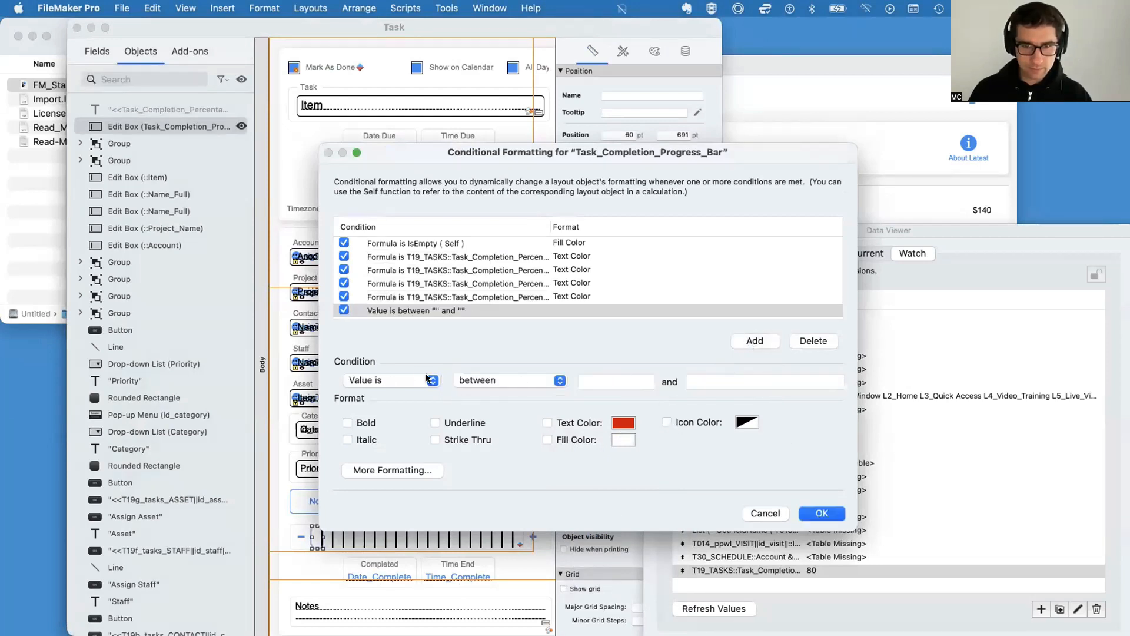
click(405, 380)
click(388, 398)
text(T19_TASKS::Task_Completion_Percentage > 85)
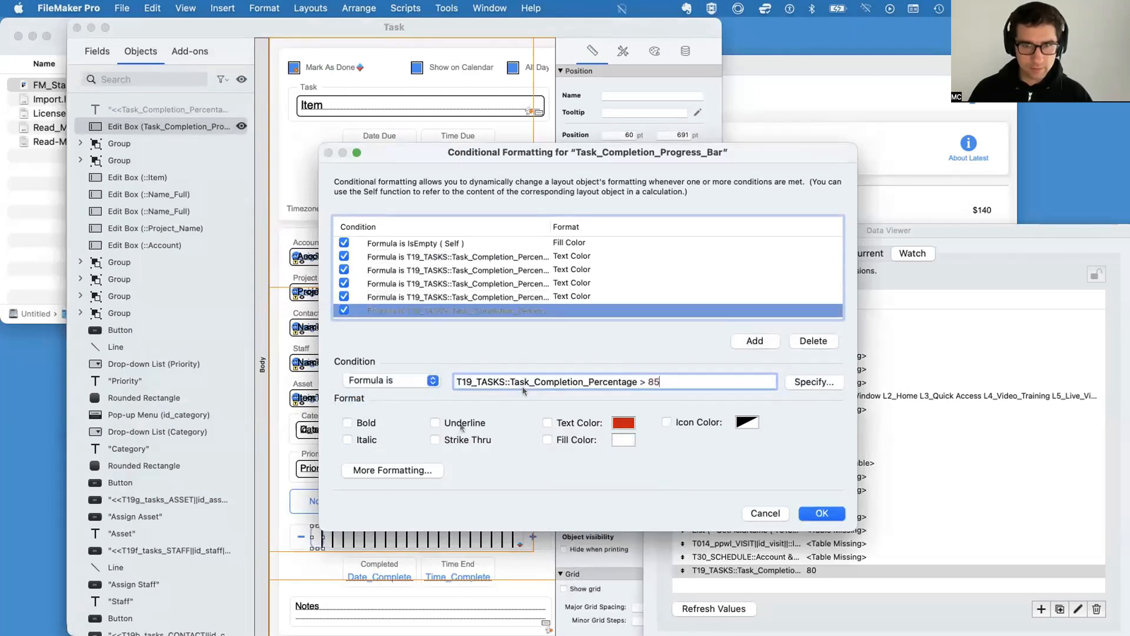
click(619, 423)
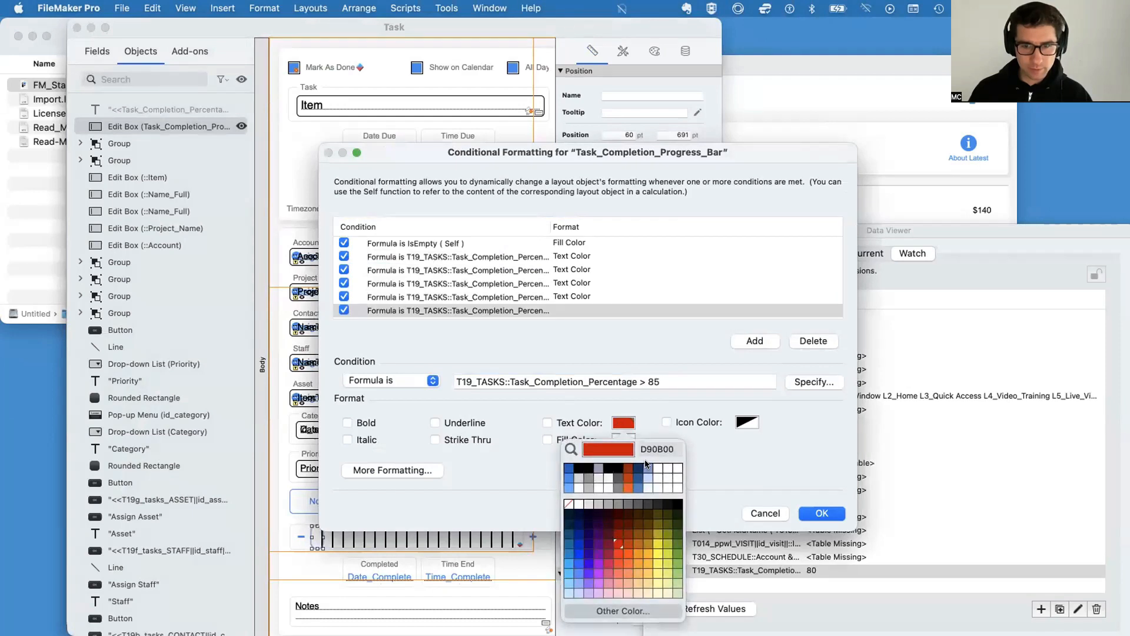
double_click(654, 382)
text(100)
click(595, 422)
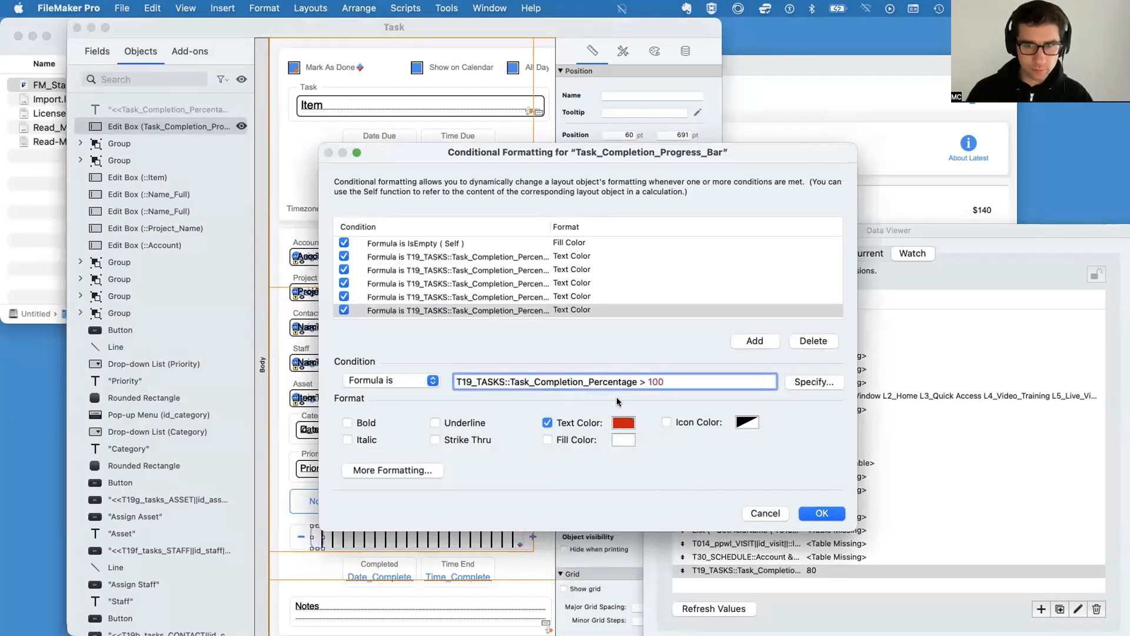
Change the text color of the Task_Completion_Percentage > 95 condition to purple, apply the conditional formatting, and return to Browse mode
click(581, 288)
click(582, 296)
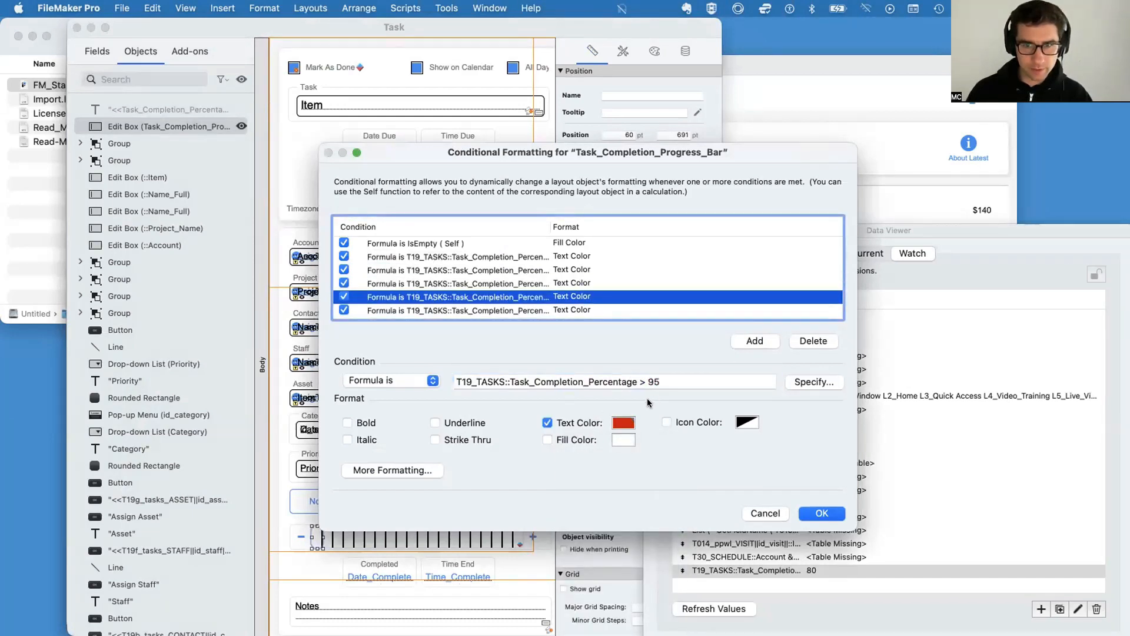
click(620, 423)
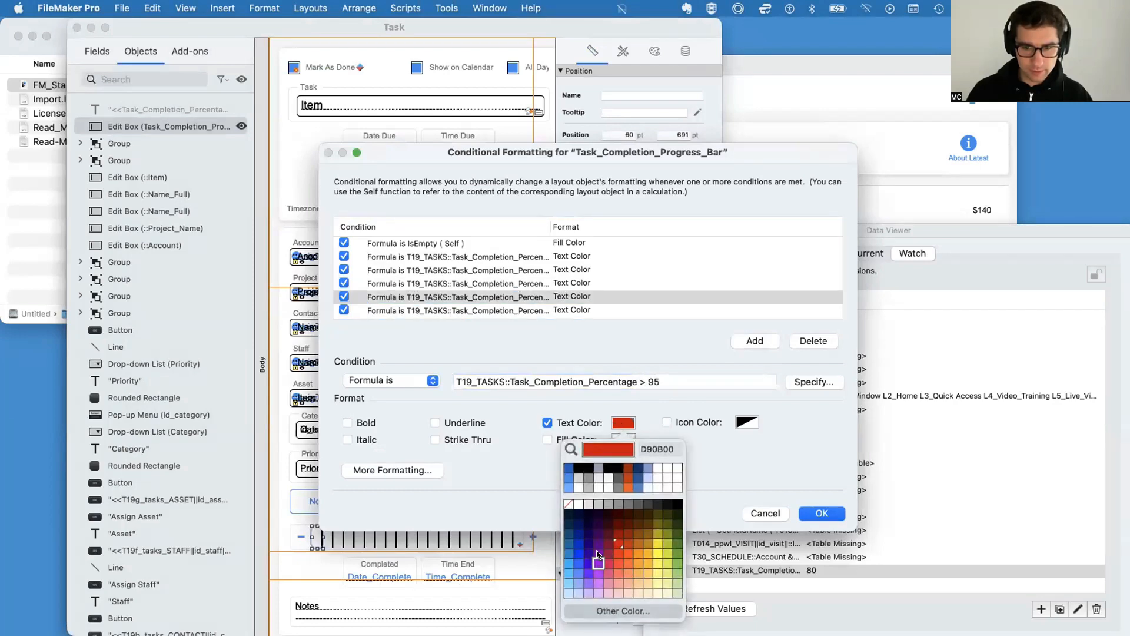
click(597, 558)
click(822, 513)
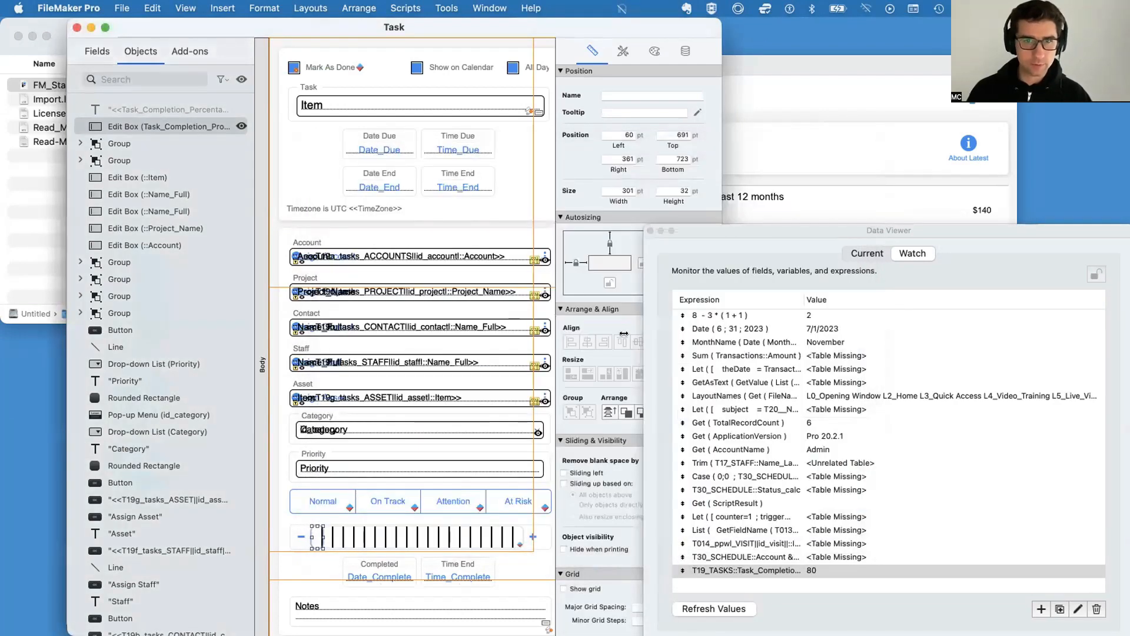
key(super+b)
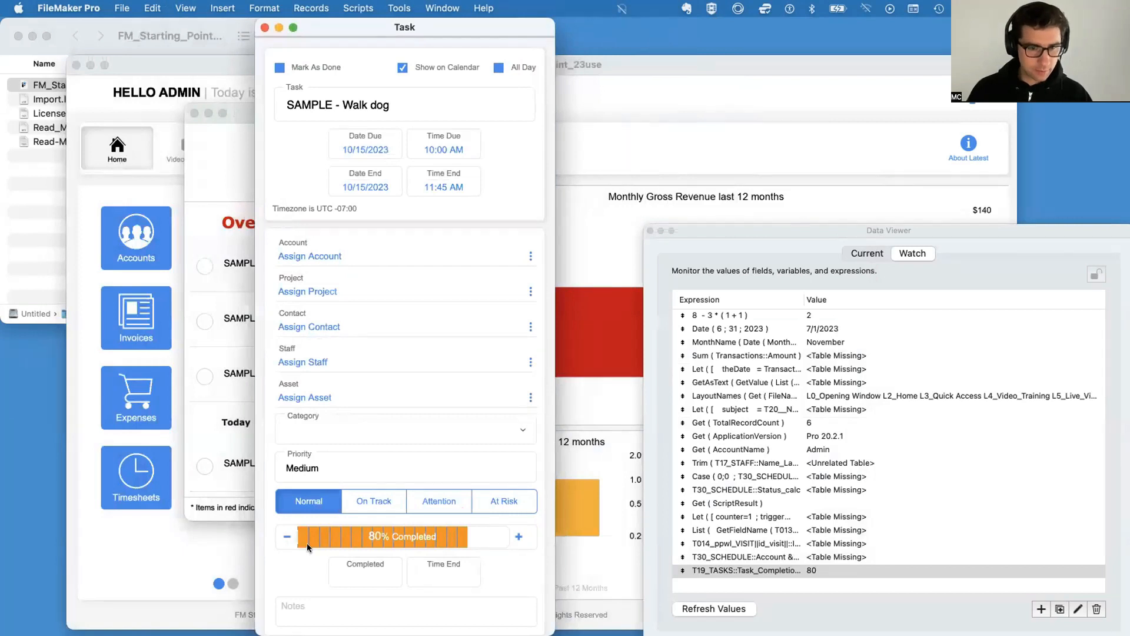
Lower the Walk dog task's completion to 15% to test the progress bar color at low percentages
click(285, 539)
click(286, 540)
click(285, 539)
click(286, 539)
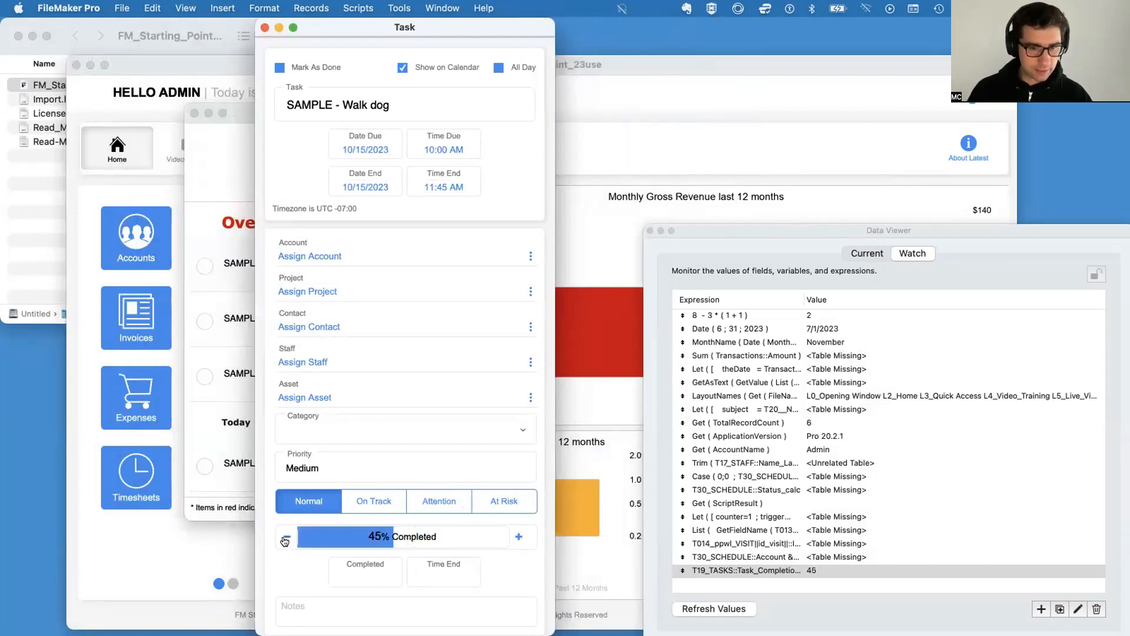
click(286, 539)
click(286, 539)
click(286, 540)
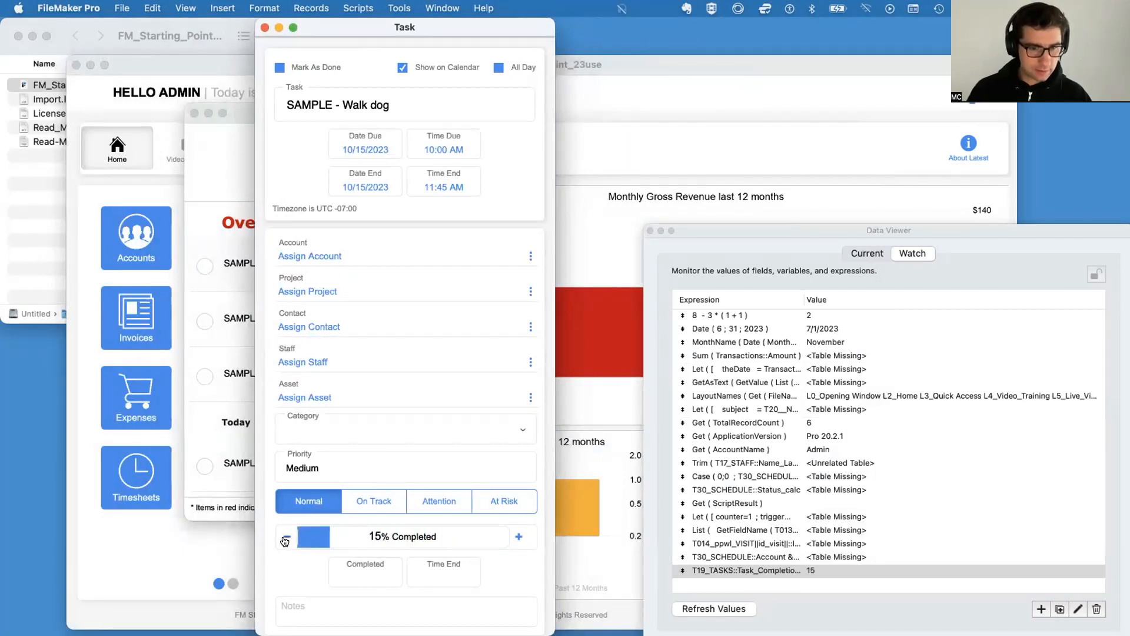
Raise the task's completion stepwise from 15% to 100% to check the progress bar color at each threshold
click(518, 536)
click(518, 536)
click(518, 536)
click(518, 537)
click(518, 537)
click(518, 536)
click(518, 537)
click(519, 537)
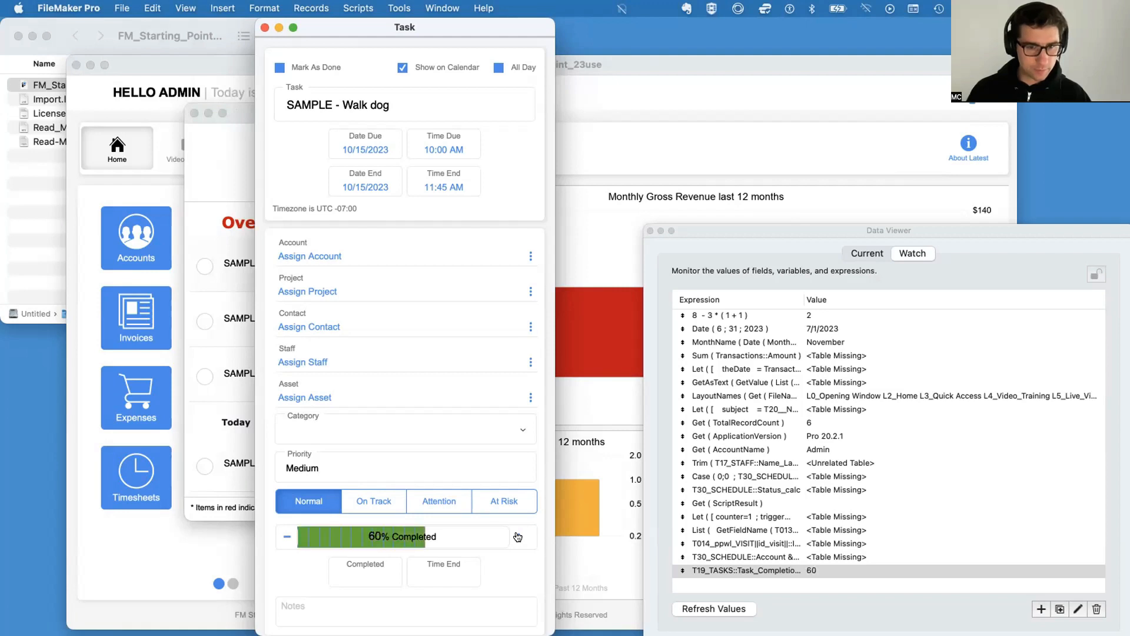
click(518, 536)
click(518, 536)
click(518, 536)
click(519, 537)
click(518, 537)
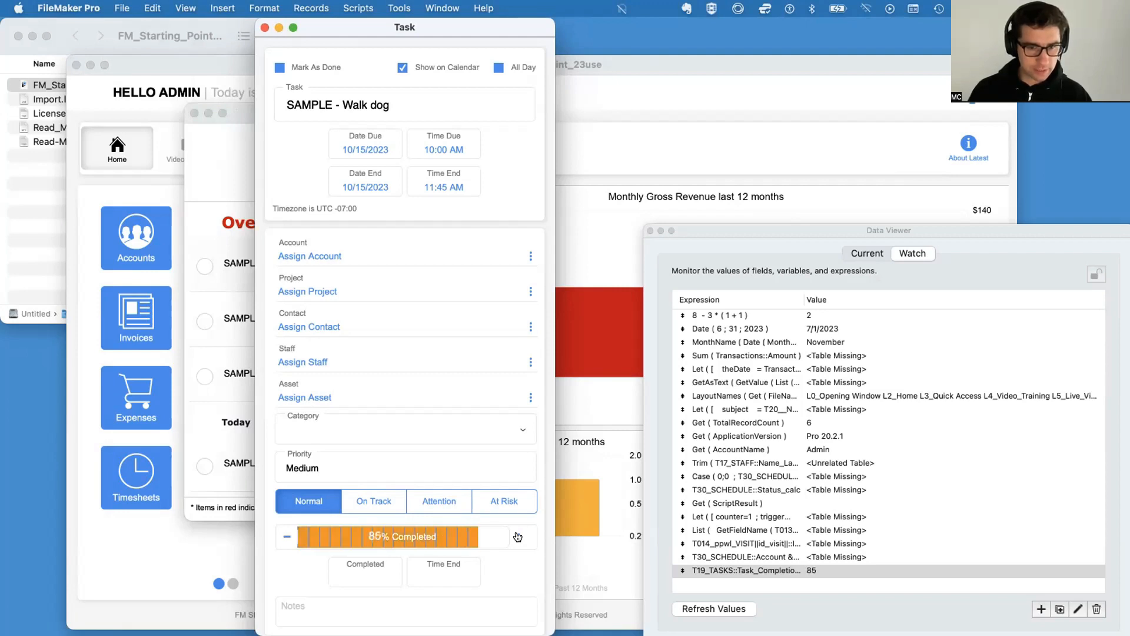
click(518, 537)
click(518, 536)
click(518, 536)
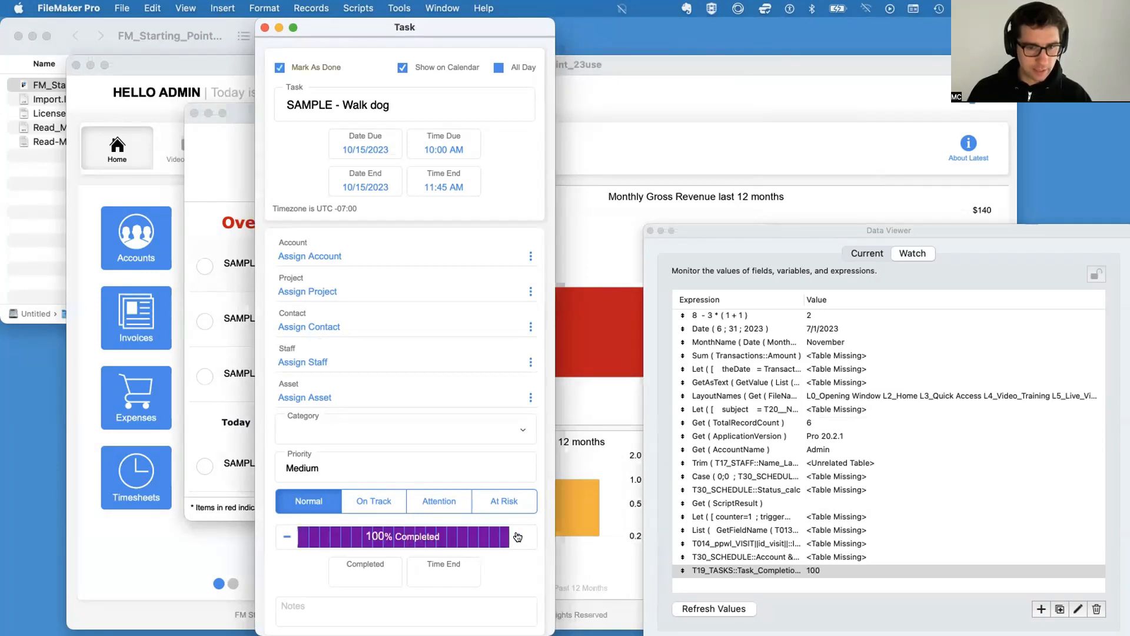
Lower the task's completion to below 50% and bring it back up to 50% to check the colors in descending order
click(286, 536)
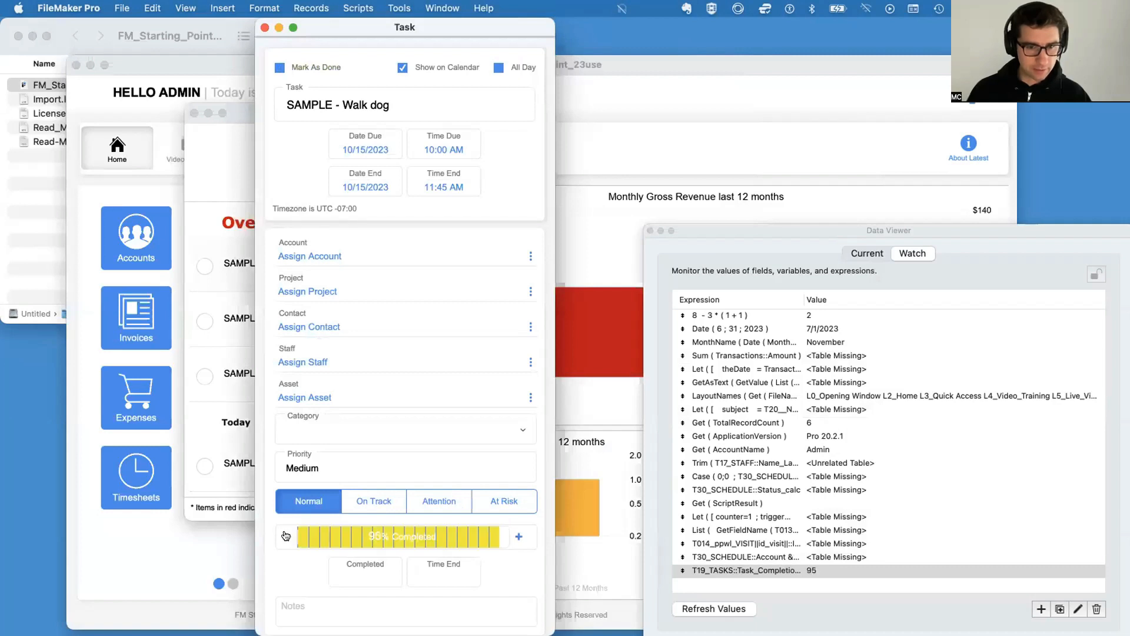
click(287, 537)
click(287, 536)
click(286, 536)
click(286, 537)
click(286, 537)
click(286, 536)
click(286, 536)
click(286, 536)
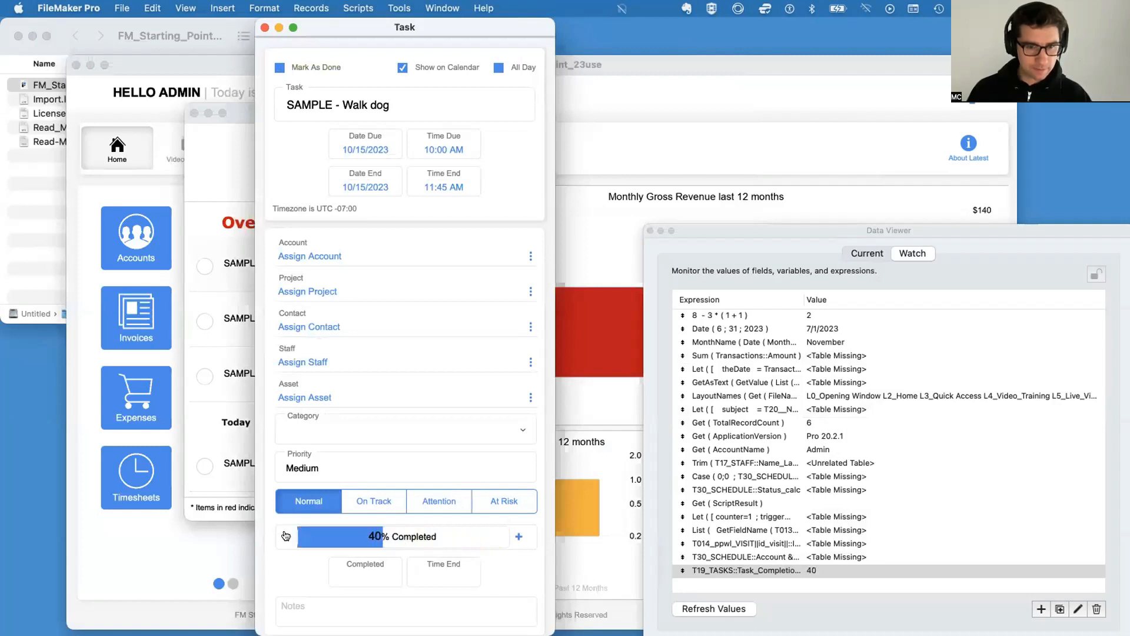
click(286, 536)
click(518, 536)
click(518, 536)
click(518, 536)
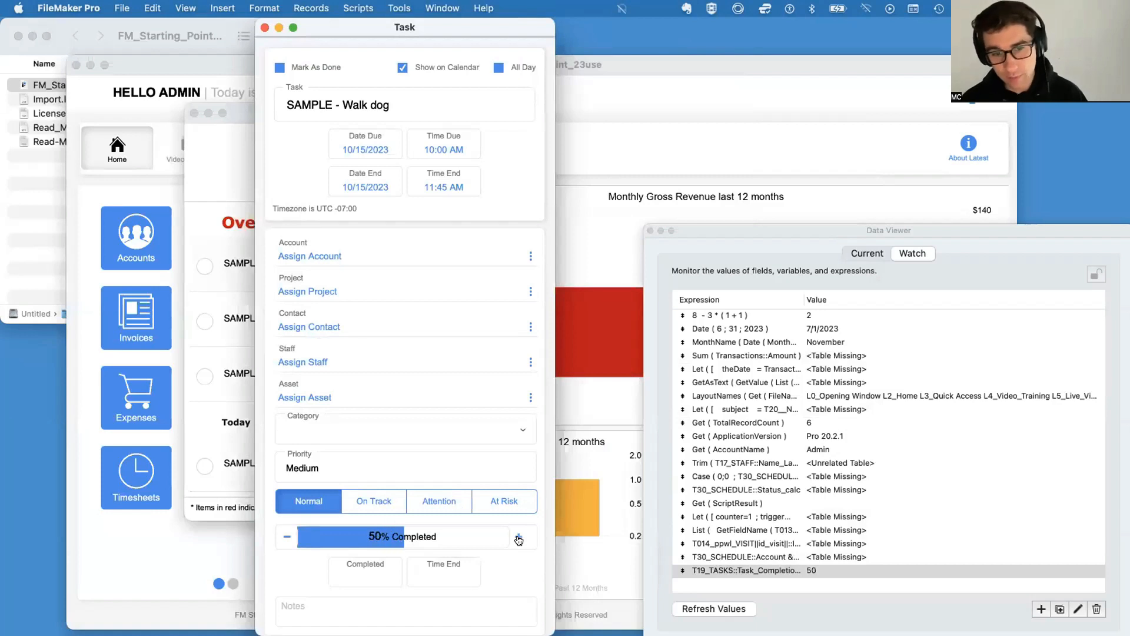
Raise the task's completion from 50% to 100% to recheck the color changes across the upper thresholds
click(518, 537)
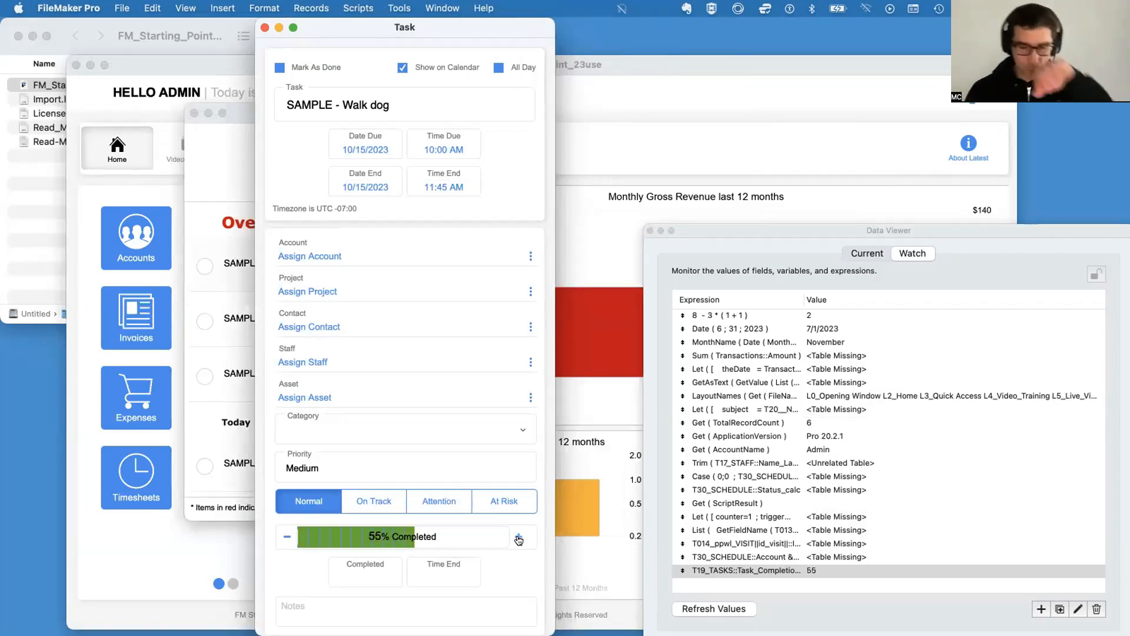
click(518, 536)
click(518, 536)
click(518, 537)
click(518, 536)
click(518, 537)
click(518, 537)
click(519, 537)
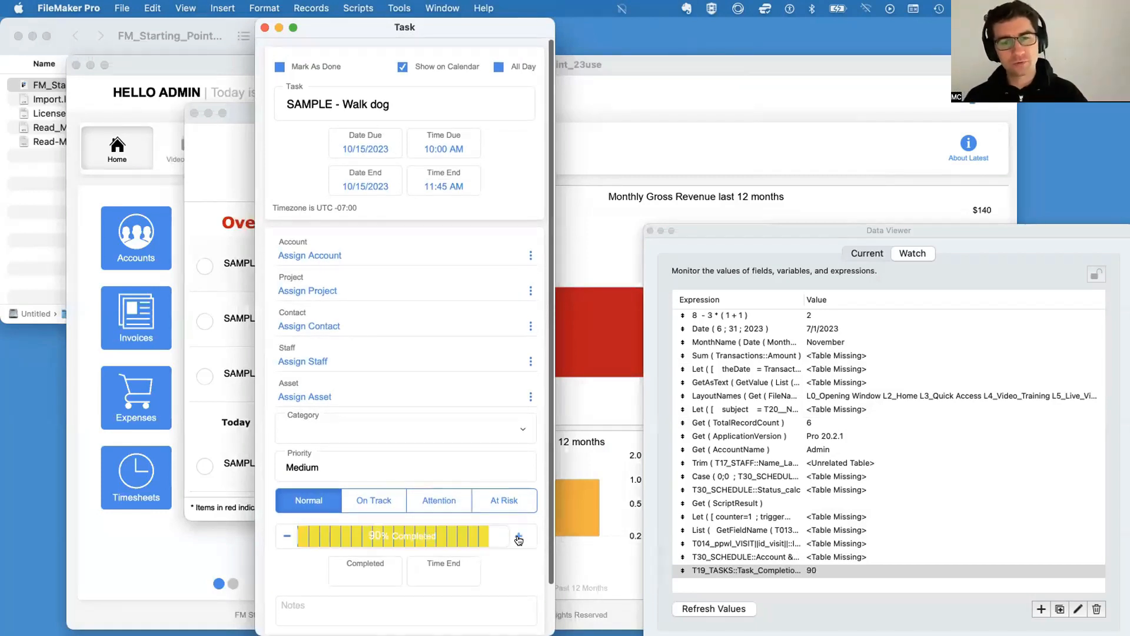
click(518, 536)
click(518, 536)
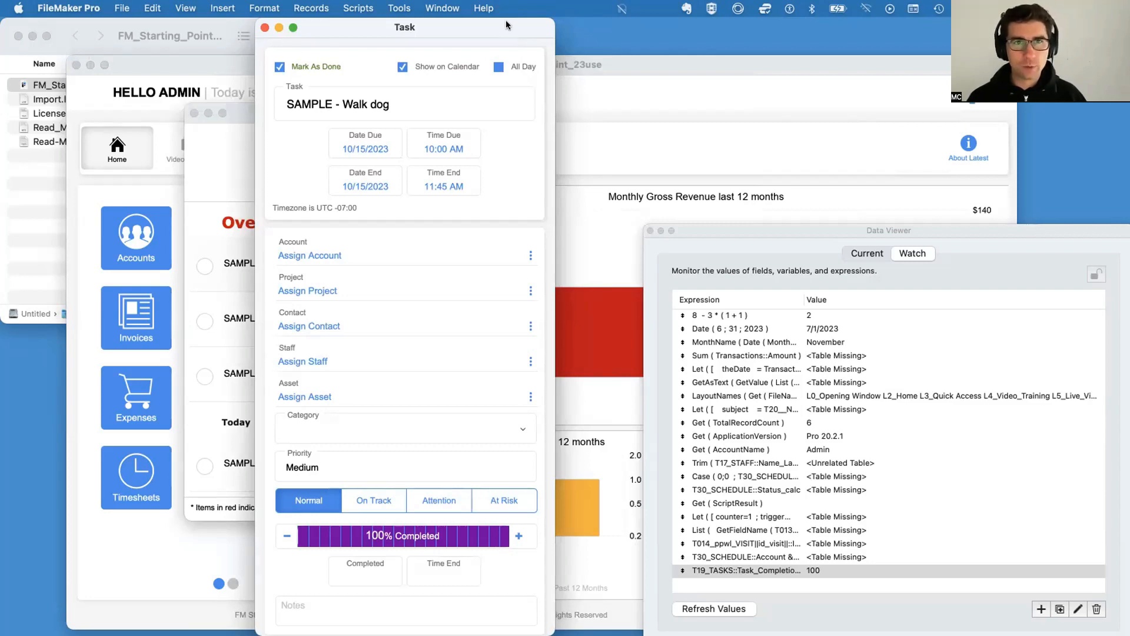
Check which field the progress bar displays in Layout mode and inspect its definition in the TSK_Tasks table
drag(507, 17, 666, 151)
scroll(478, 289, down, 5)
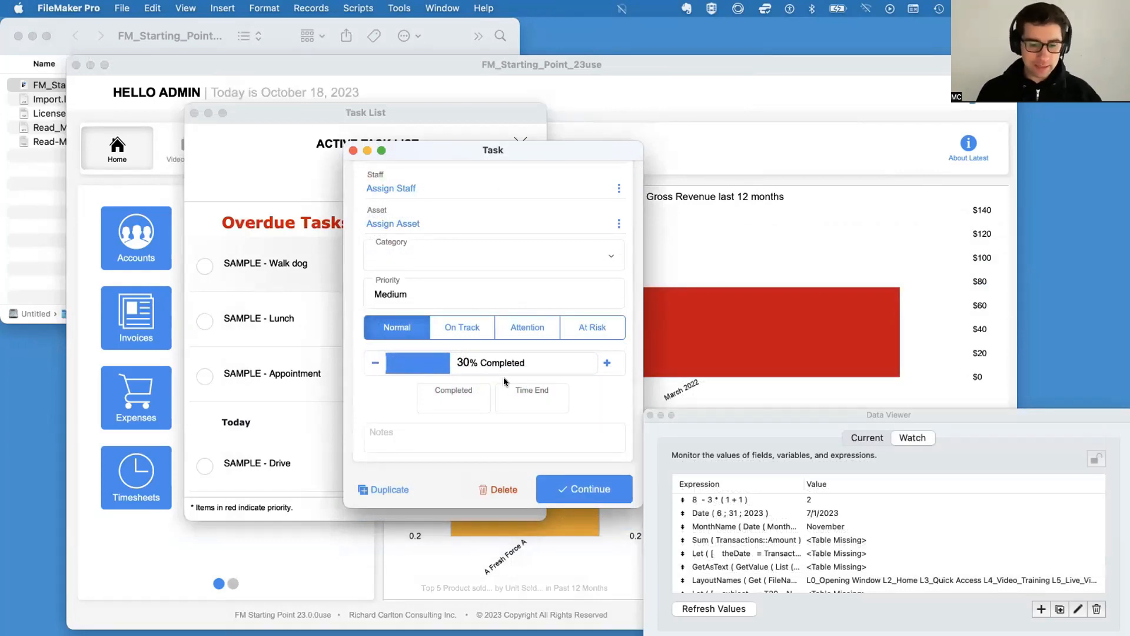
key(super+l)
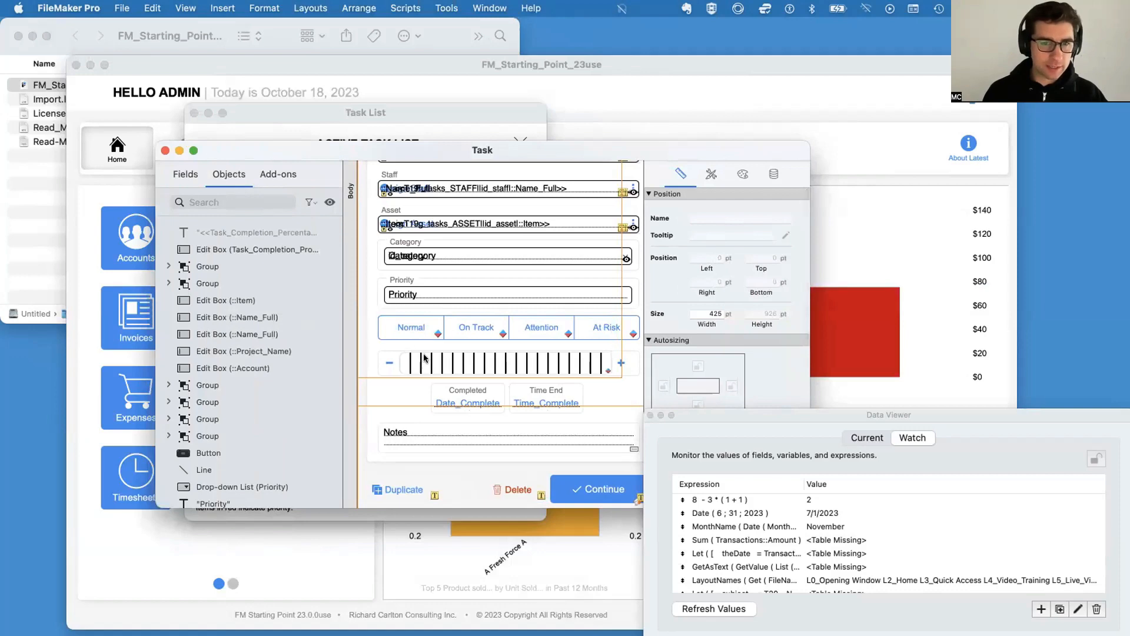
double_click(424, 358)
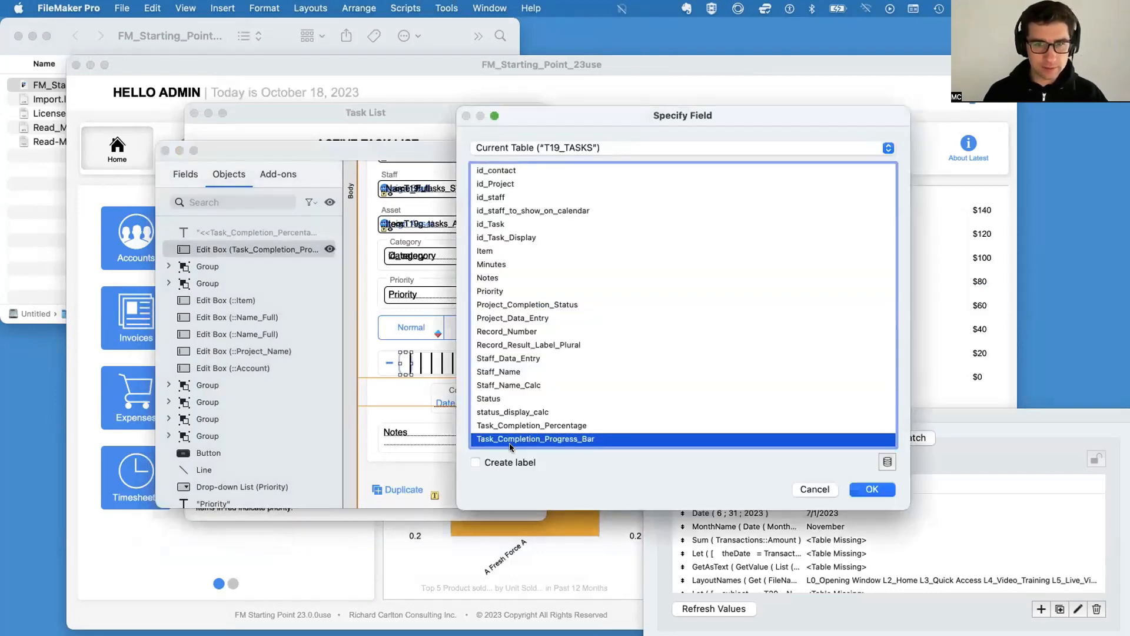
click(828, 487)
key(shift+super+d)
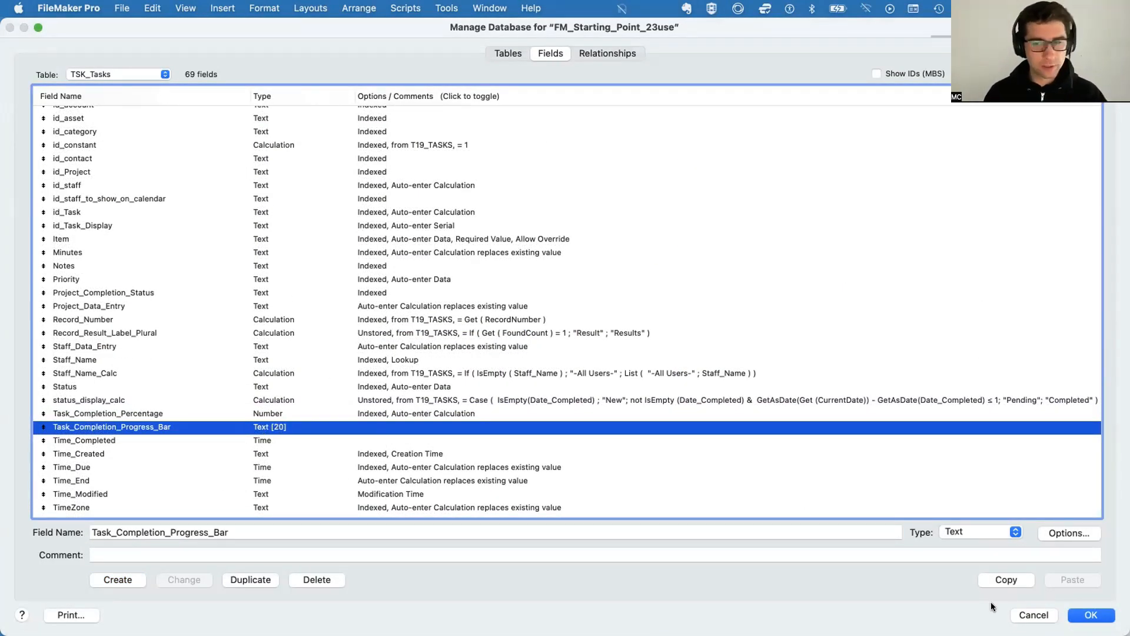
click(1035, 614)
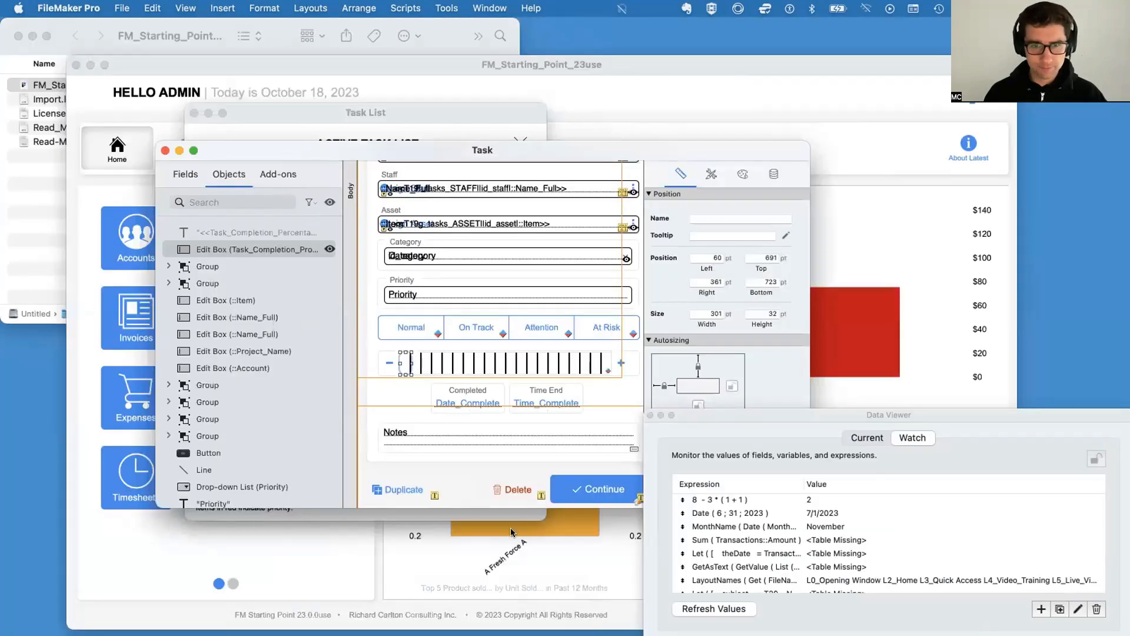
Recheck the progress bar's field assignment and examine the repetition settings among its data properties
double_click(404, 363)
click(815, 489)
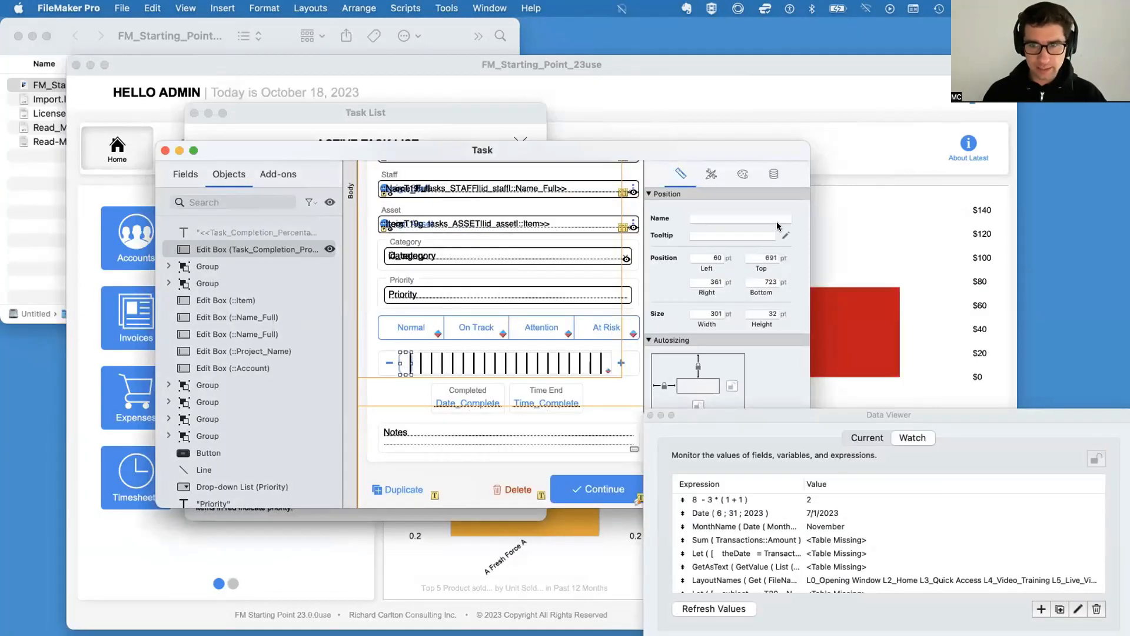
click(772, 174)
scroll(706, 330, down, 3)
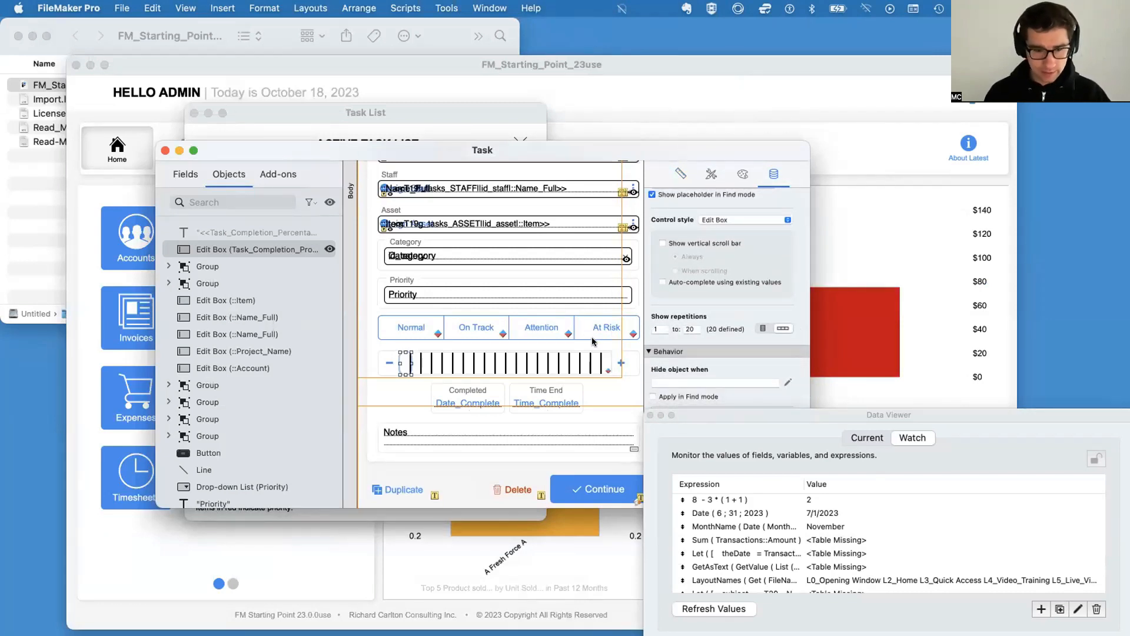
Return to Browse mode, increase the task's completion to 35% with the Script Debugger active, and step into the TASK_LIST_Progress_Bar_Fill script
key(super+b)
click(400, 7)
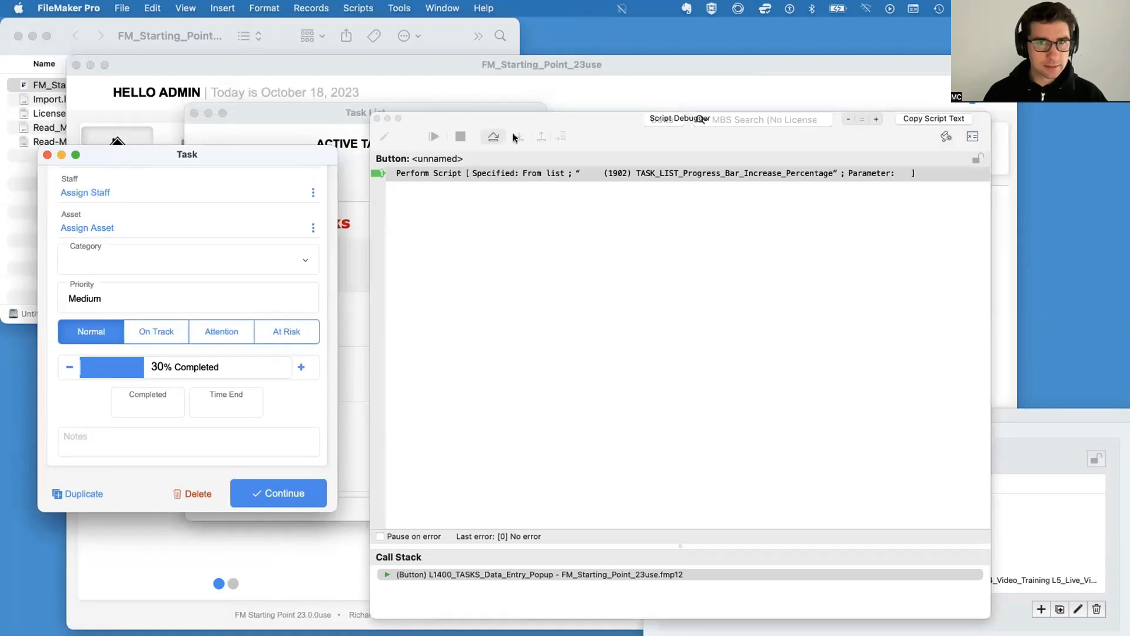
click(515, 137)
click(514, 137)
click(514, 136)
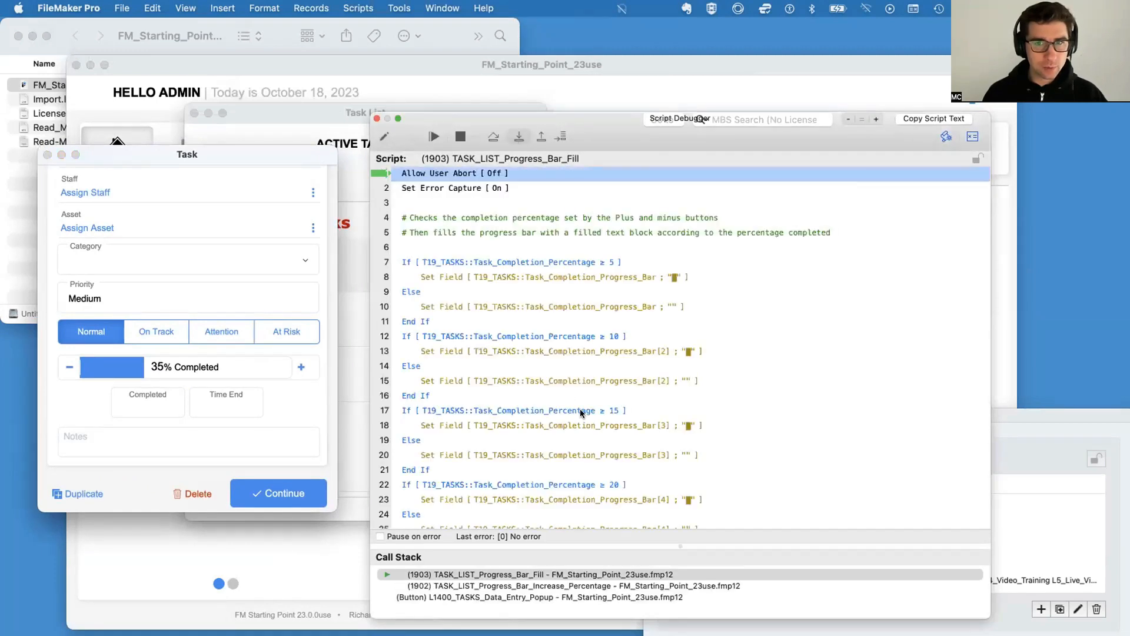
Examine the Set Field step for the first progress bar repetition and the percentage checks that follow it
click(676, 280)
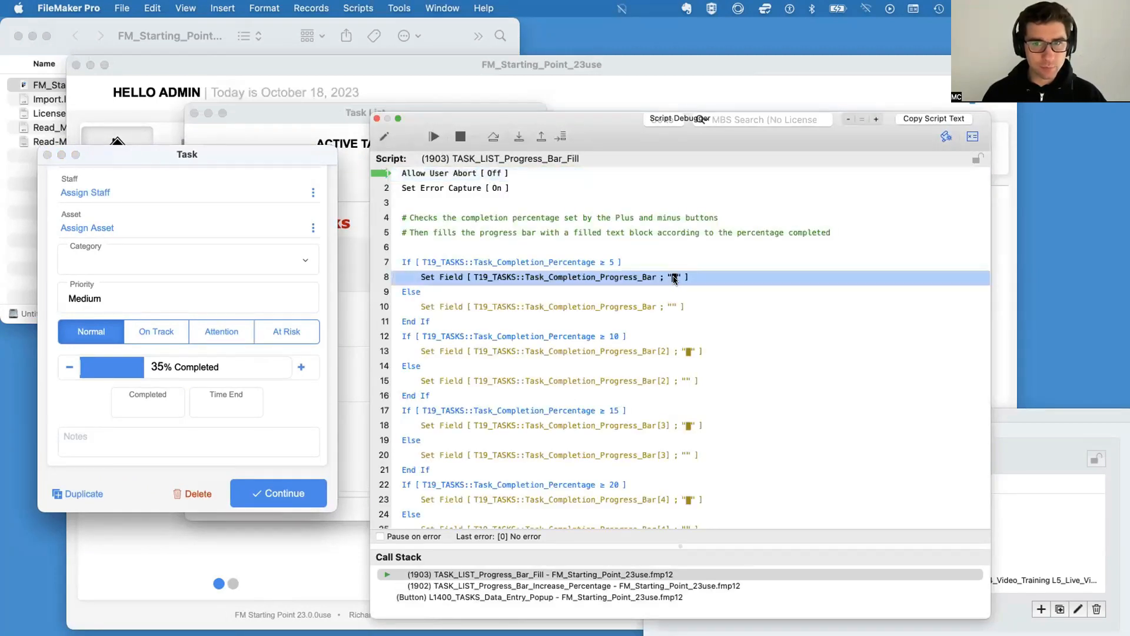
scroll(651, 329, down, 3)
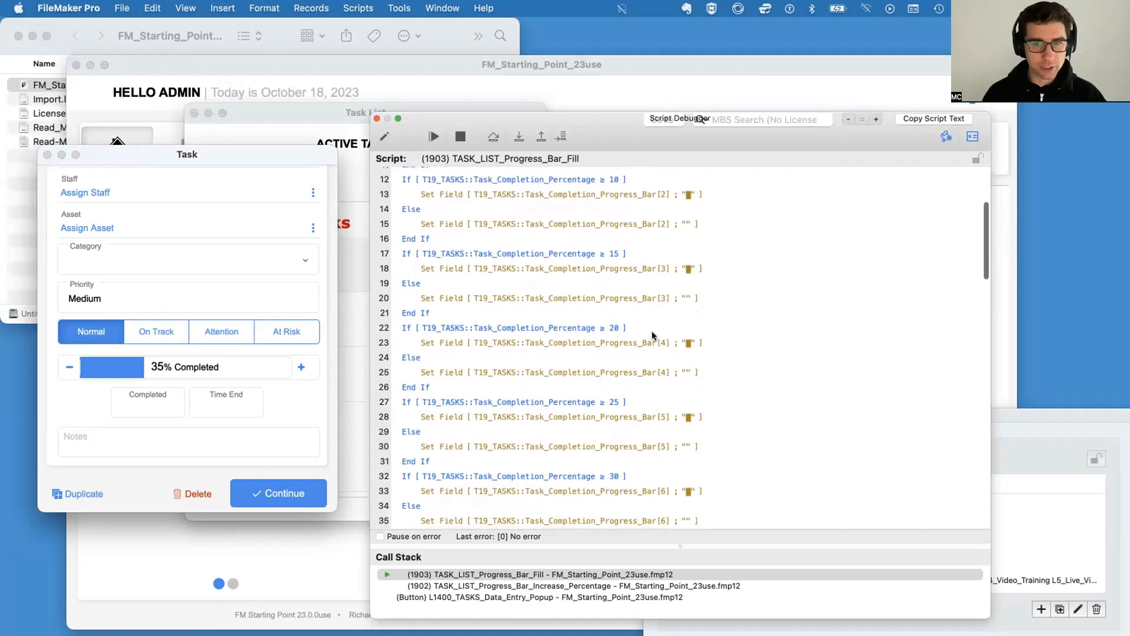
scroll(650, 334, up, 5)
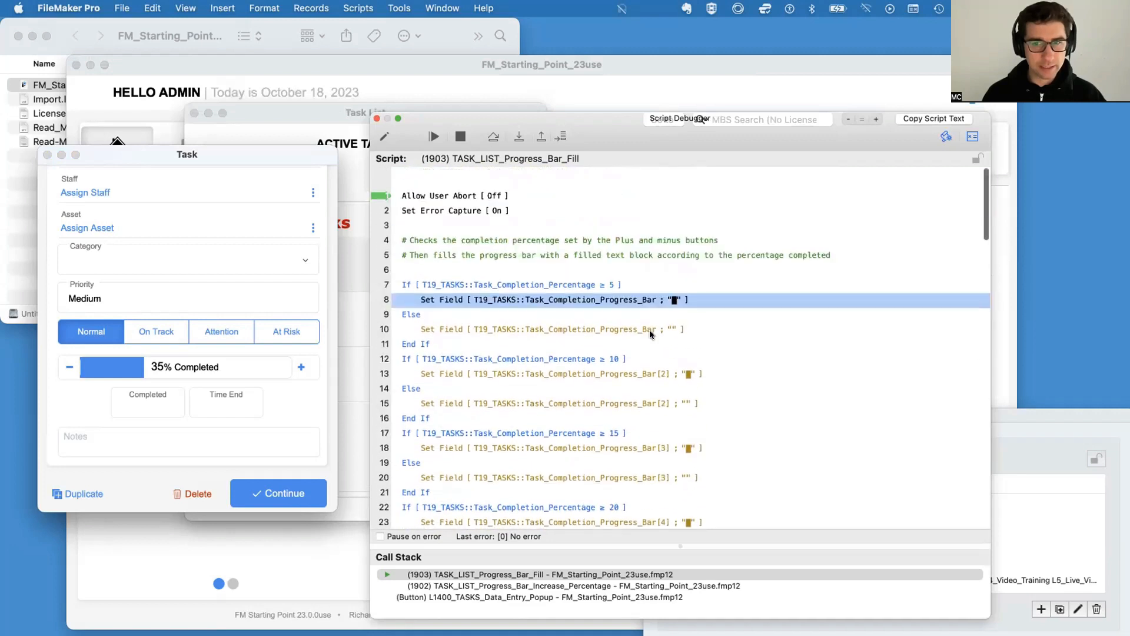
Step through the progress bar fill script up to the Set Field step for Task_Completion_Progress_Bar[6] on line 33
click(519, 137)
click(519, 138)
click(519, 138)
click(519, 138)
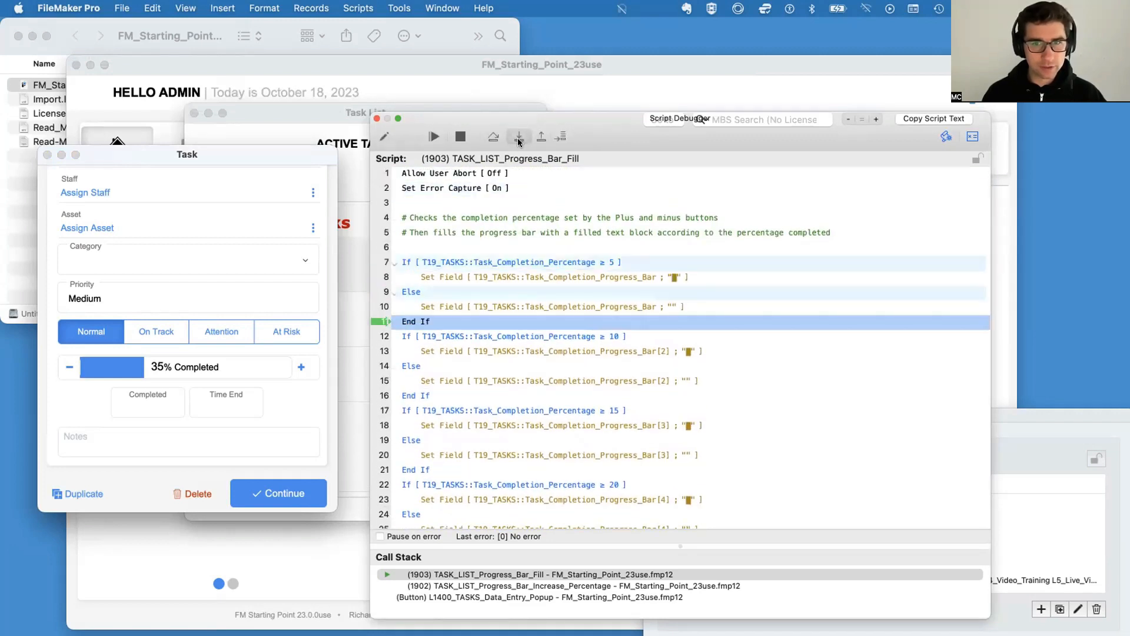
click(518, 138)
click(519, 137)
click(519, 138)
click(519, 137)
click(518, 138)
click(519, 137)
click(519, 138)
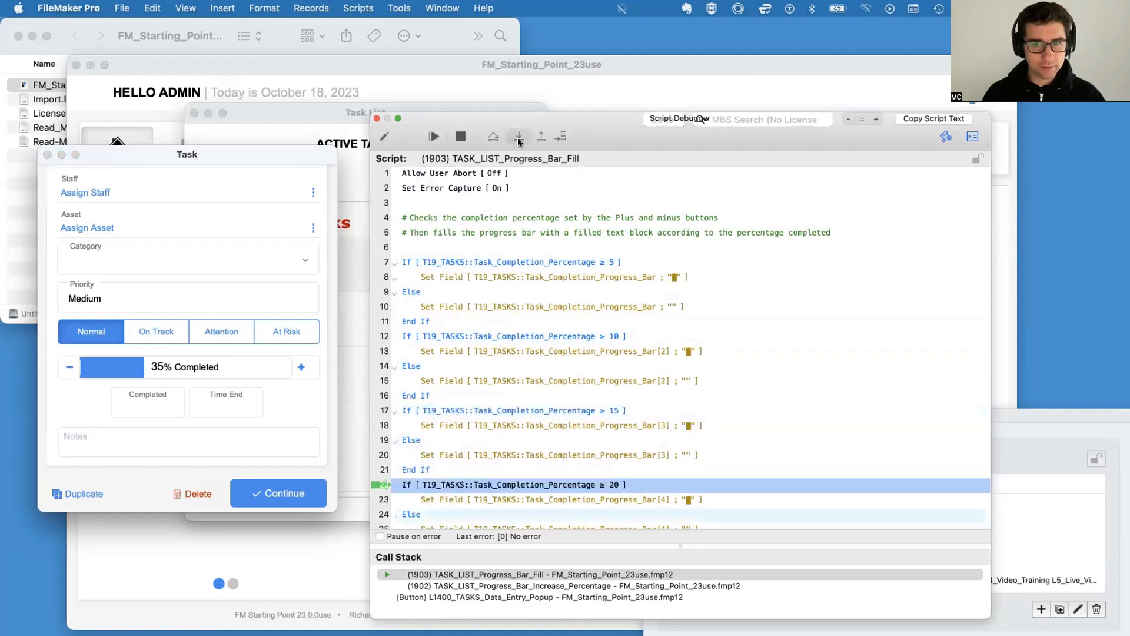
click(519, 138)
click(519, 138)
click(518, 138)
click(519, 138)
click(519, 138)
click(519, 138)
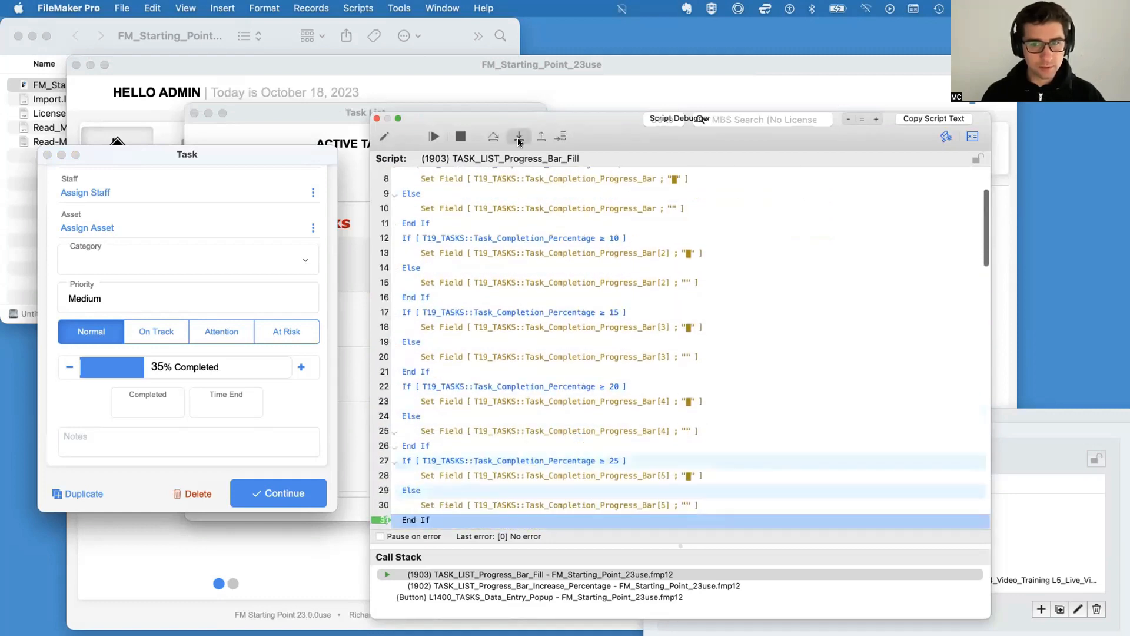
click(519, 137)
click(519, 138)
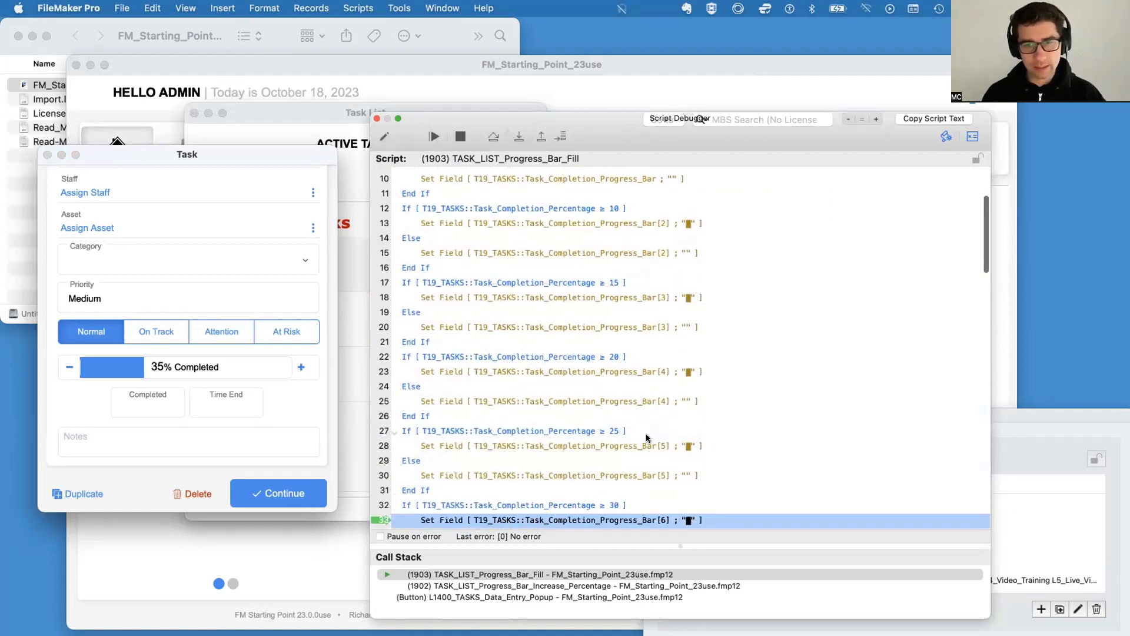
Review the remaining percentage checks through the Flag_Complete conditions and step past the ≥ 30 check
scroll(677, 435, down, 4)
scroll(593, 436, down, 3)
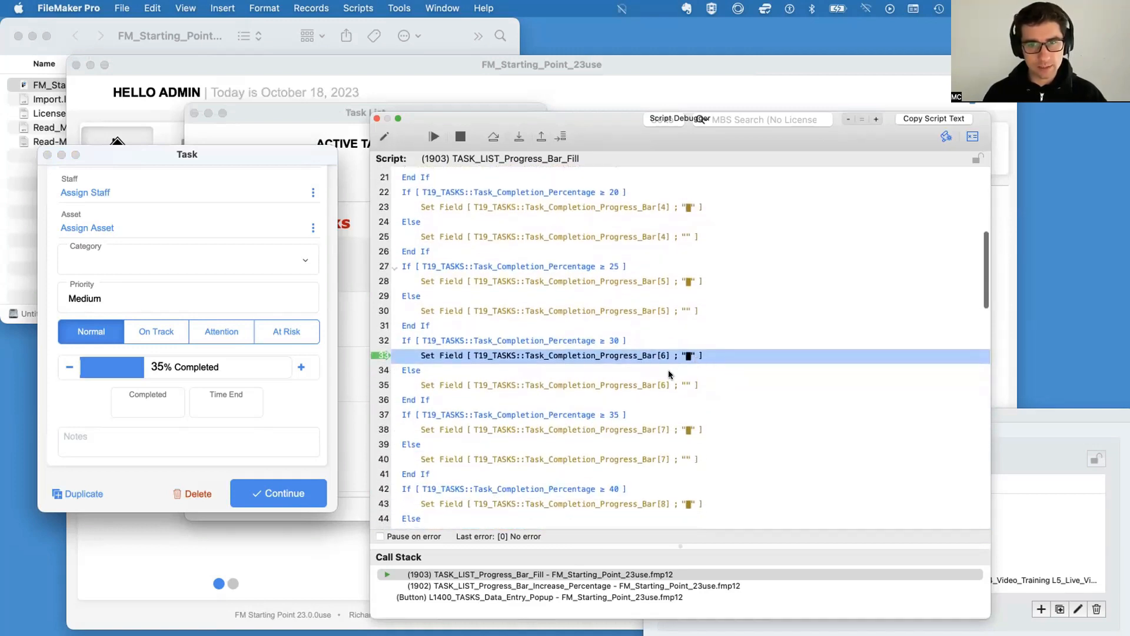
scroll(669, 374, down, 5)
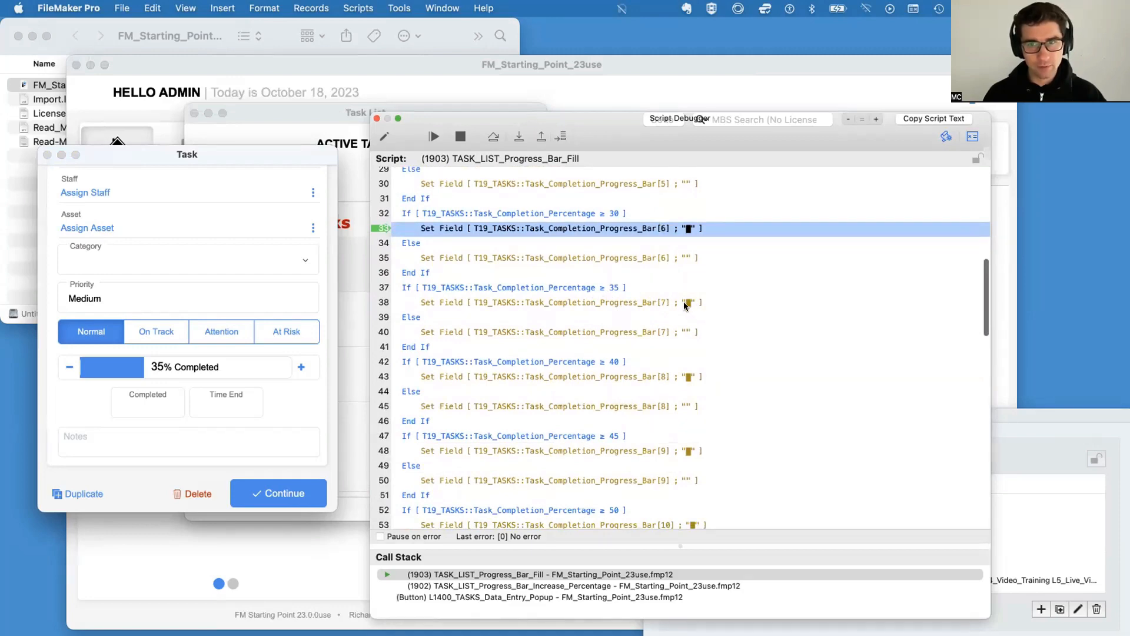
scroll(687, 306, down, 20)
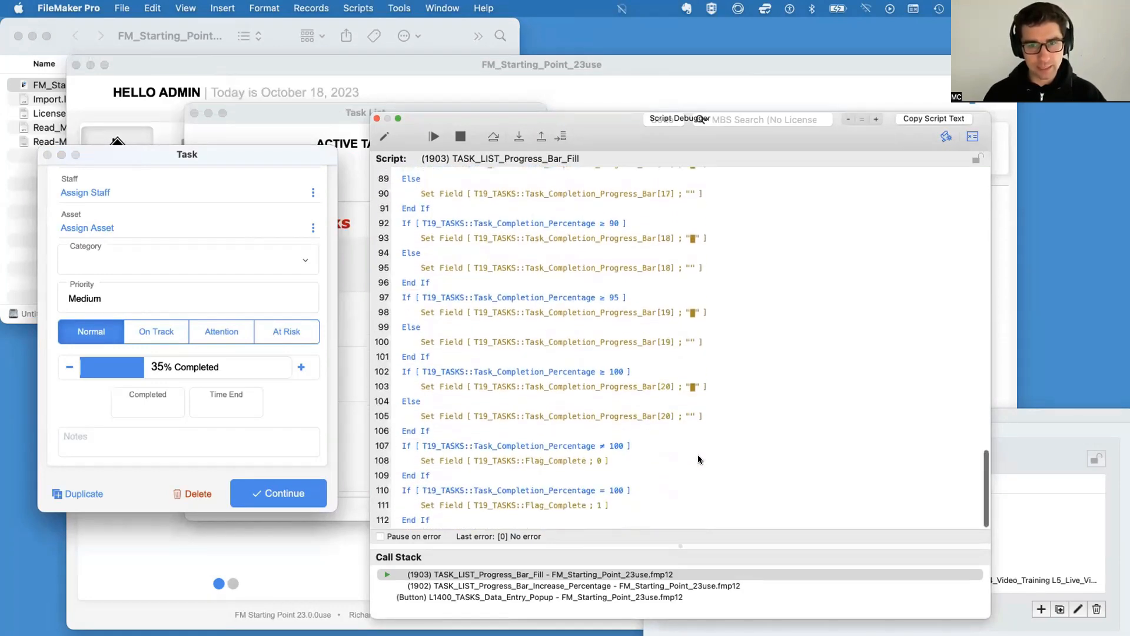
scroll(699, 460, up, 20)
click(520, 137)
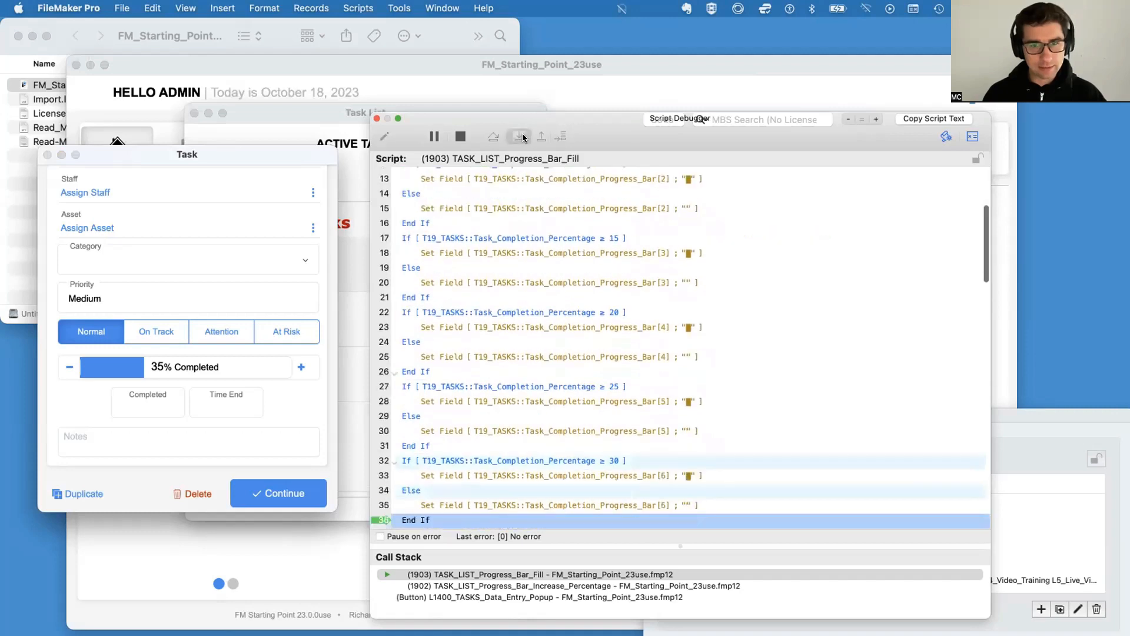
Step through the TASK_LIST_Progress_Bar_Fill script from the end of the ≥ 30 check past the ≥ 65 check
click(521, 136)
click(521, 137)
click(520, 137)
click(521, 137)
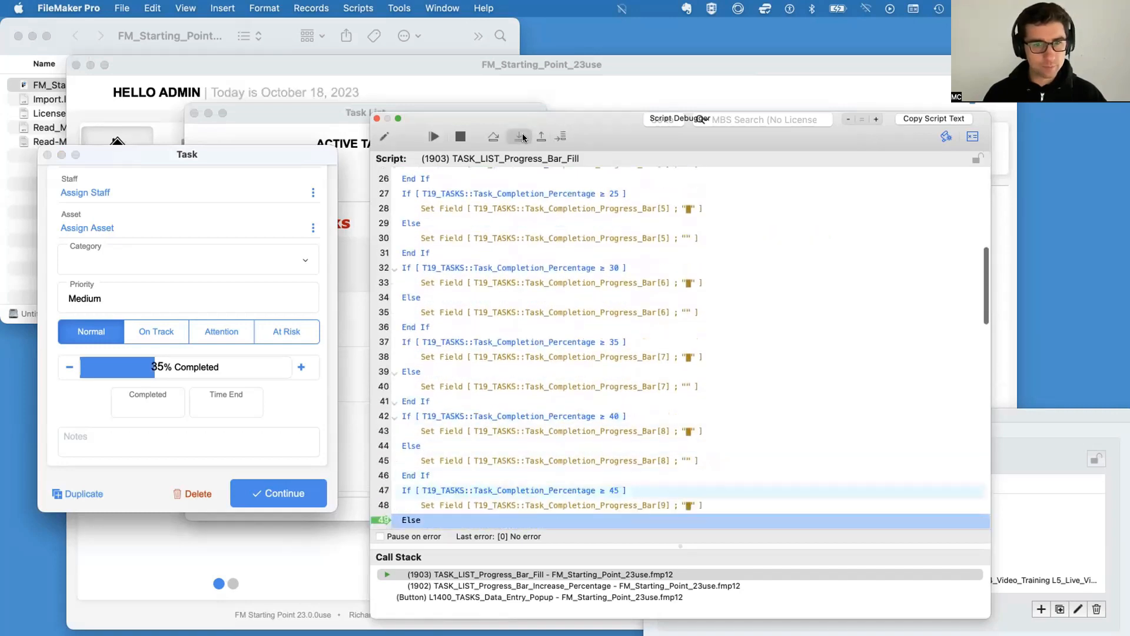
click(520, 137)
click(521, 136)
click(520, 137)
click(520, 137)
click(521, 137)
click(521, 136)
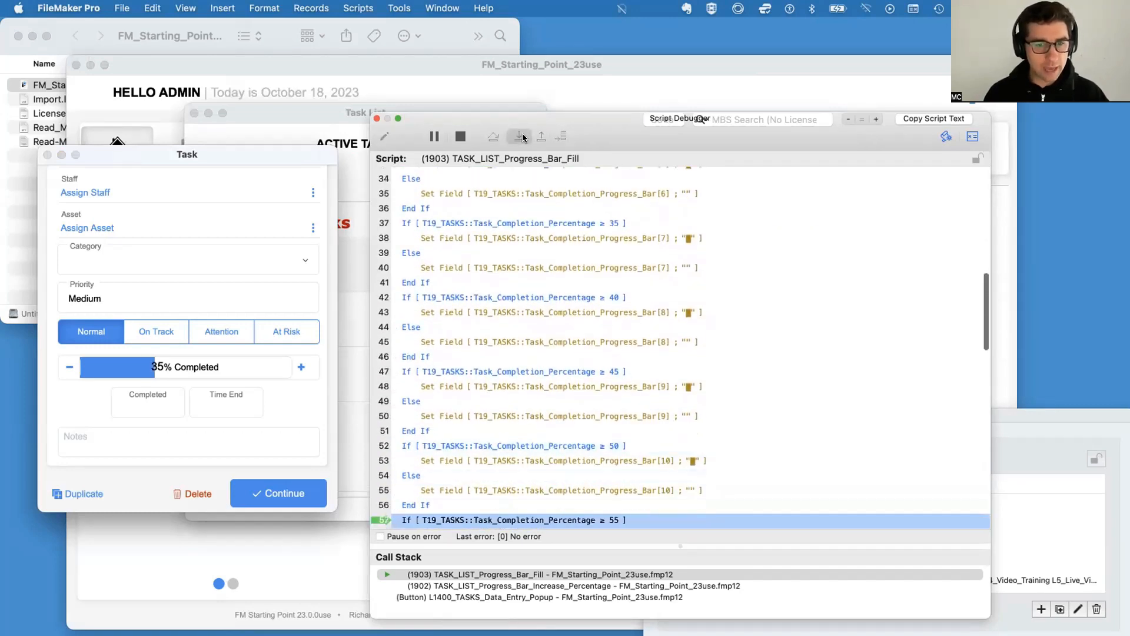
click(520, 137)
click(520, 137)
click(520, 137)
click(520, 137)
click(521, 137)
click(521, 137)
click(521, 137)
click(520, 136)
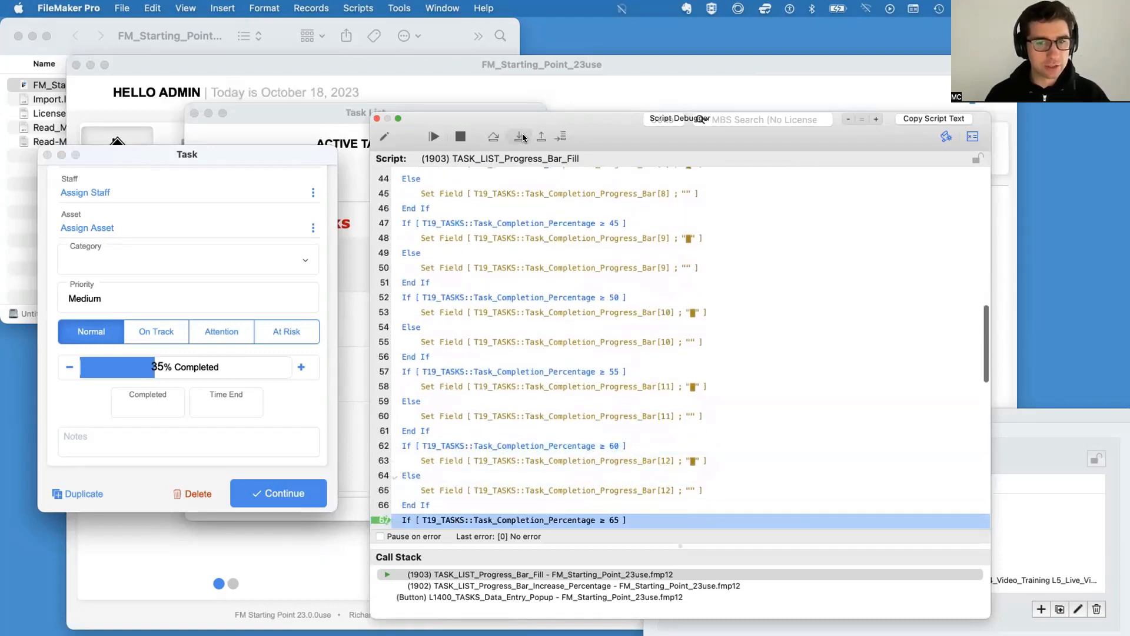
click(520, 137)
click(520, 136)
Let the fill script run to completion, close the Script Debugger and move the Task window over the Task List
click(434, 136)
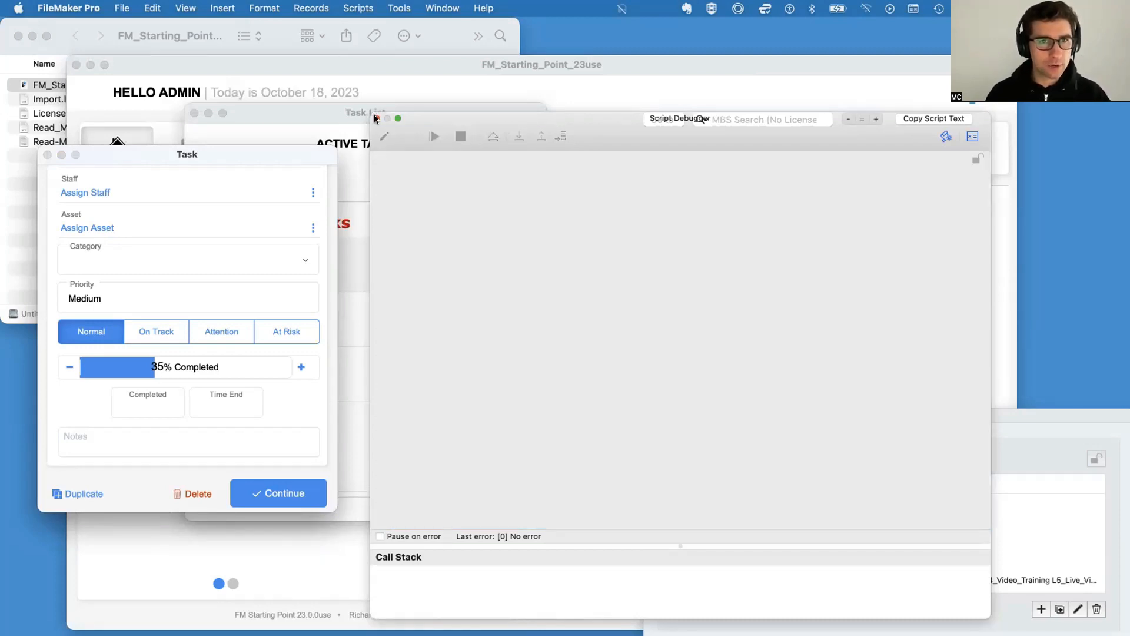
click(376, 119)
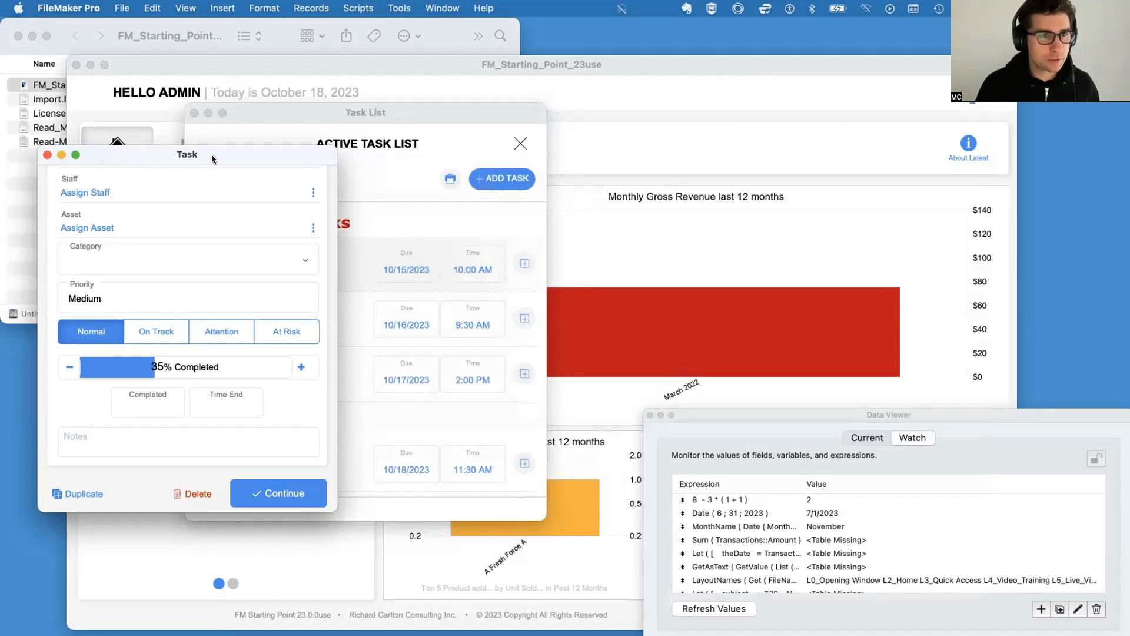
drag(212, 159, 350, 139)
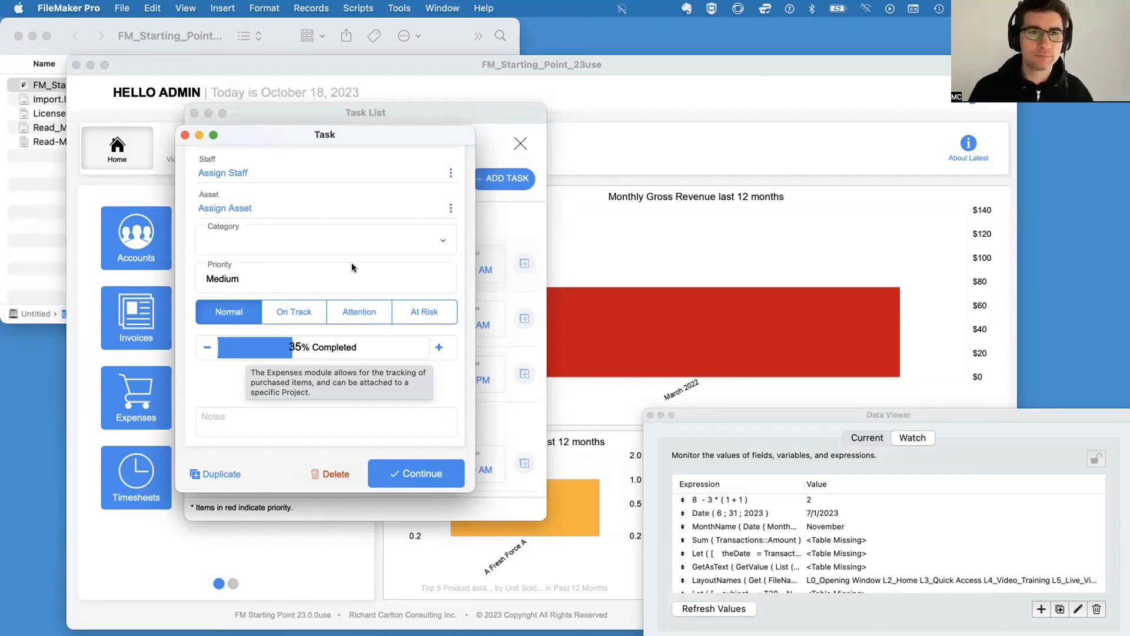
Examine the "Overdue Tasks" and "Today" conditional formatting rules of the <<due_date_period_calc>> heading on the Task List layout
click(518, 219)
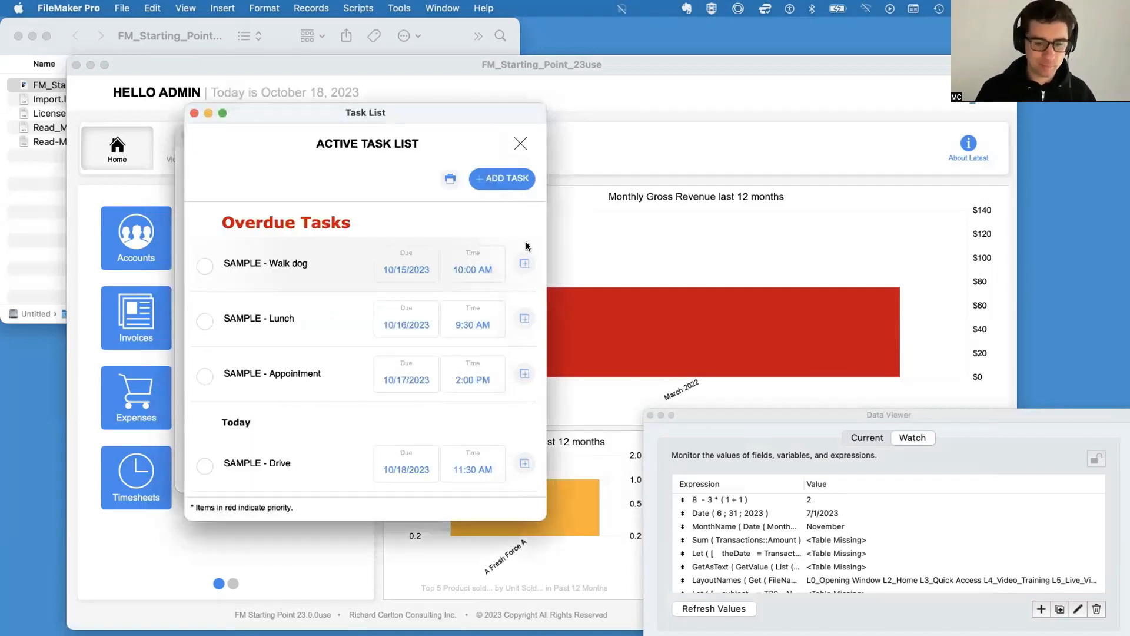
key(super+l)
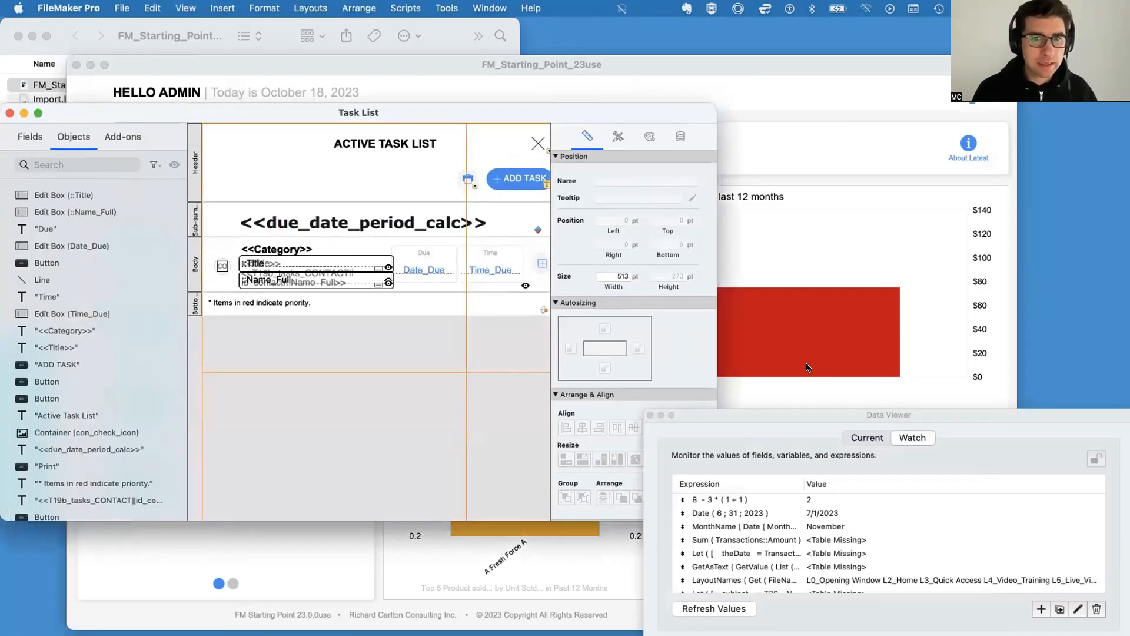
click(434, 222)
right_click(434, 222)
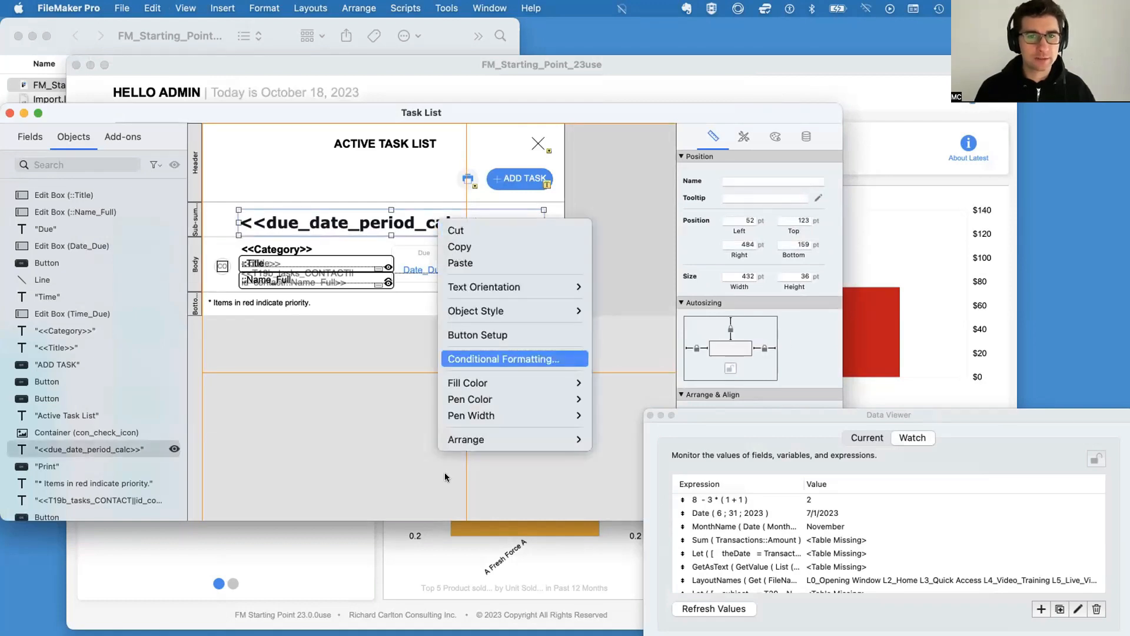
click(504, 356)
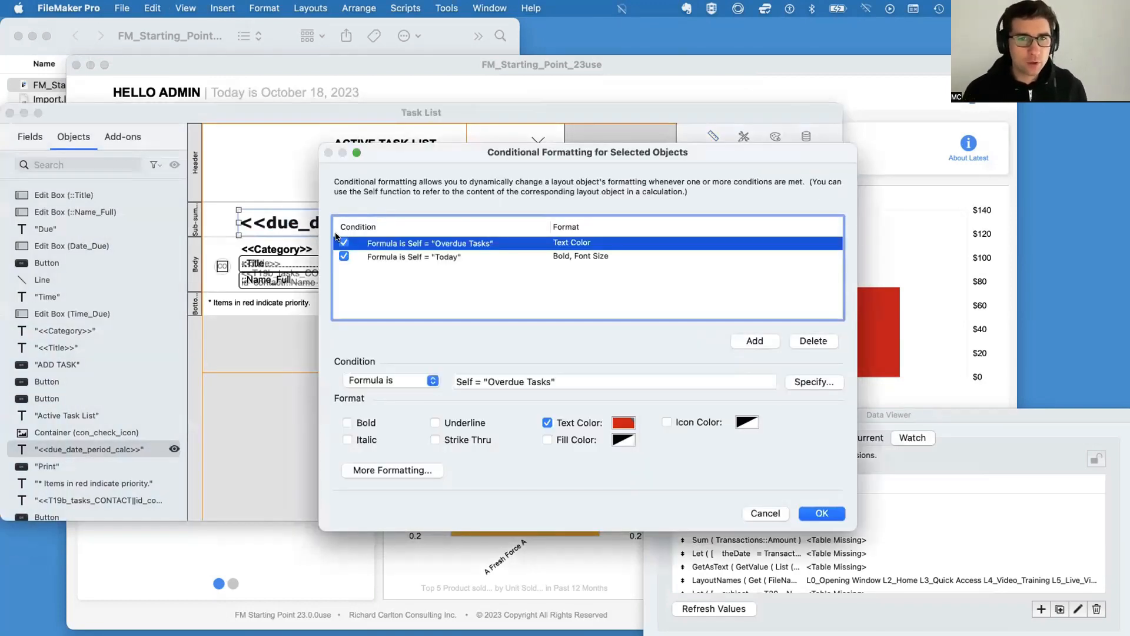
drag(377, 155, 564, 183)
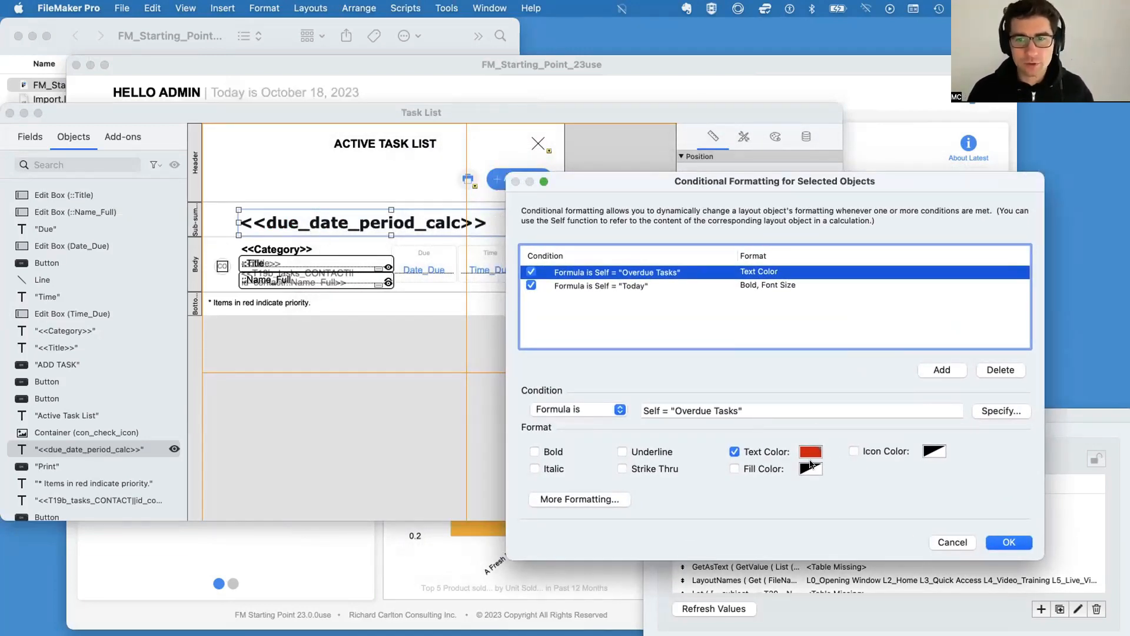
click(623, 287)
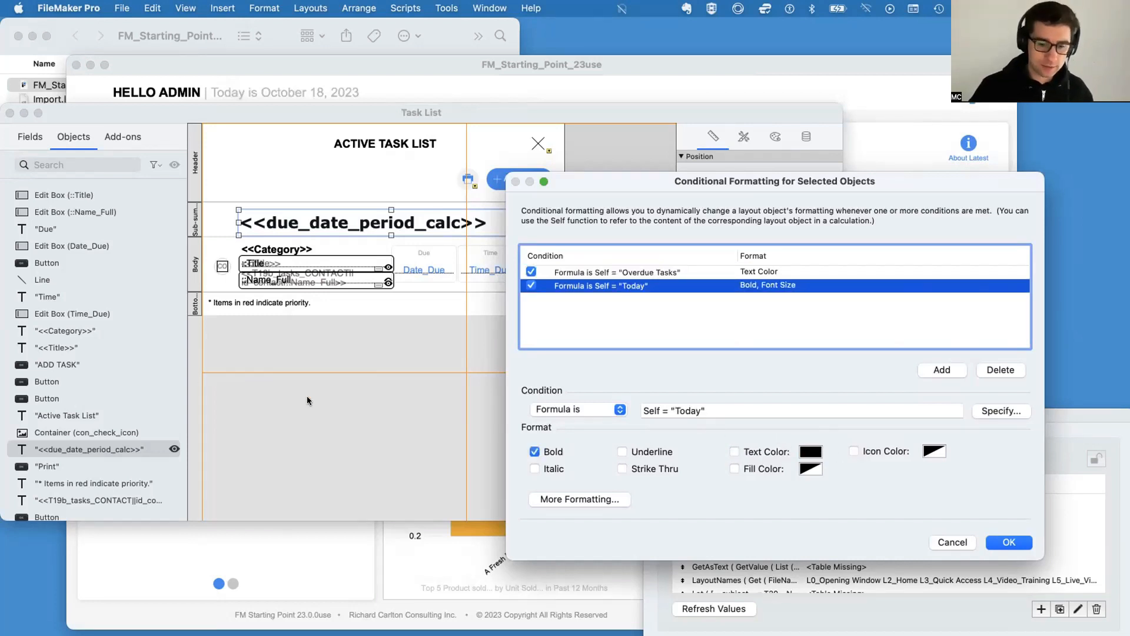
Close the conditional formatting settings, return to Browse mode and compare the period headings throughout the enlarged Task List window
key(Return)
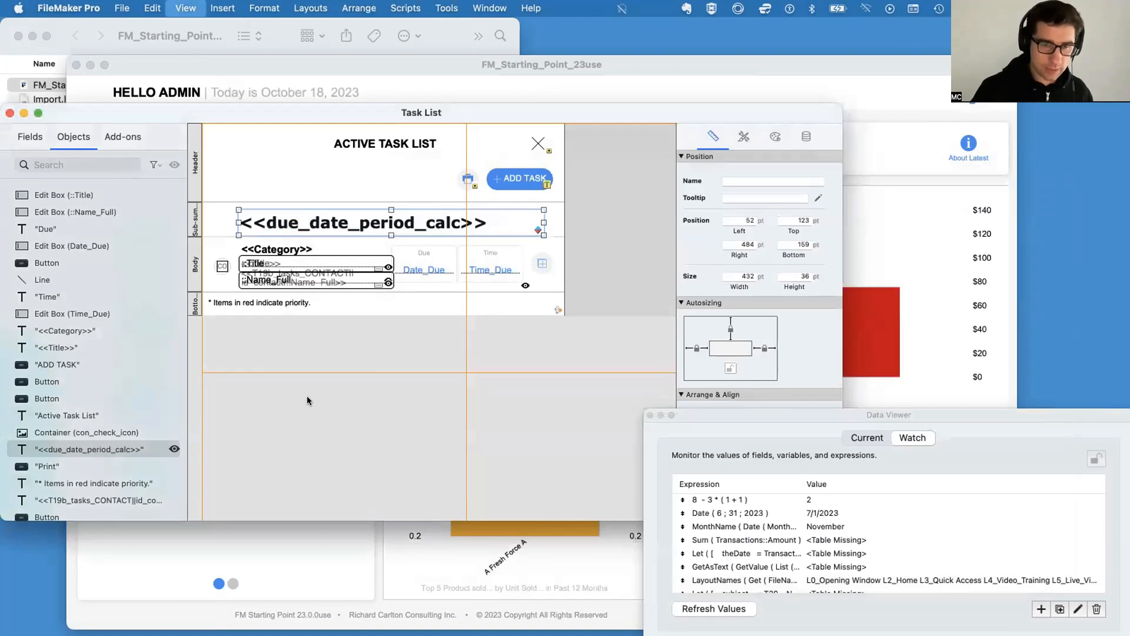
click(427, 348)
key(super+b)
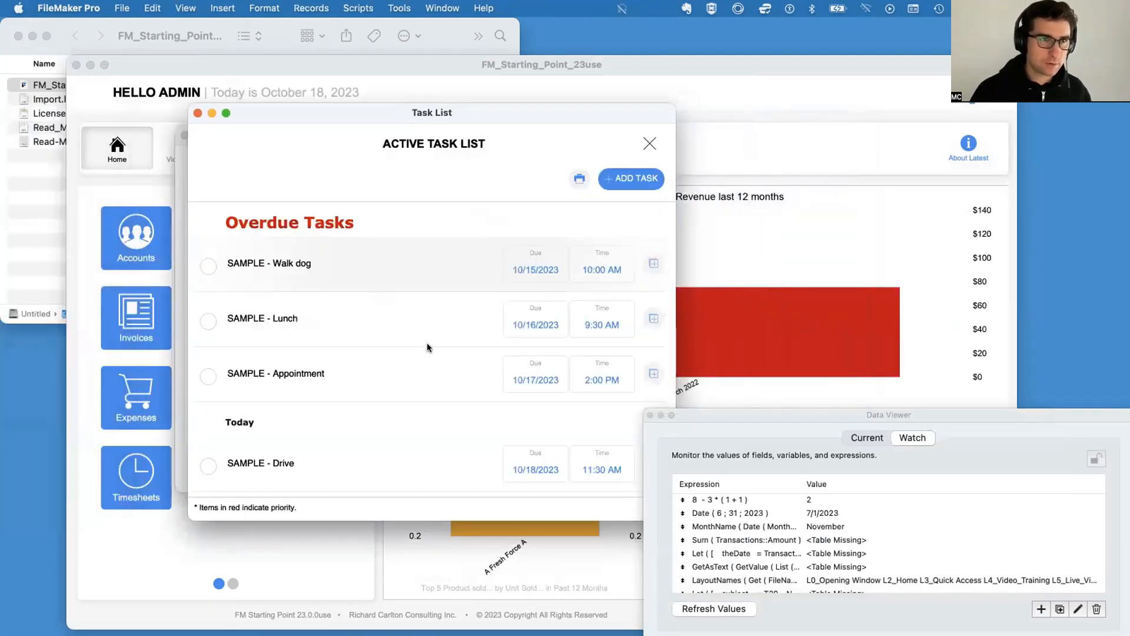
scroll(358, 380, down, 5)
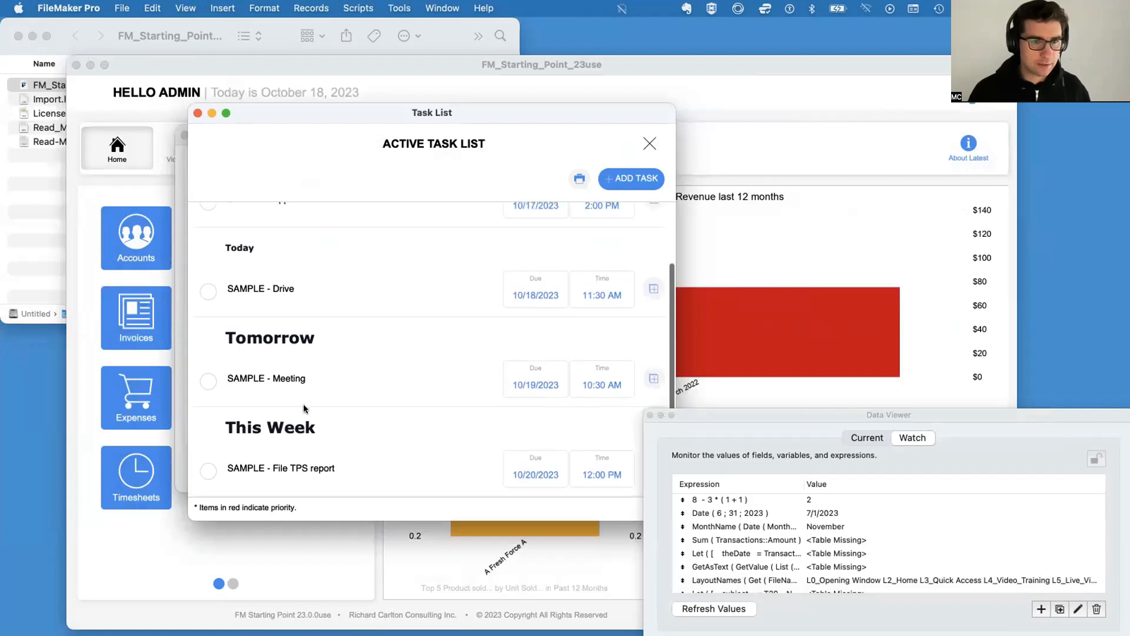
scroll(306, 406, up, 3)
scroll(318, 353, up, 3)
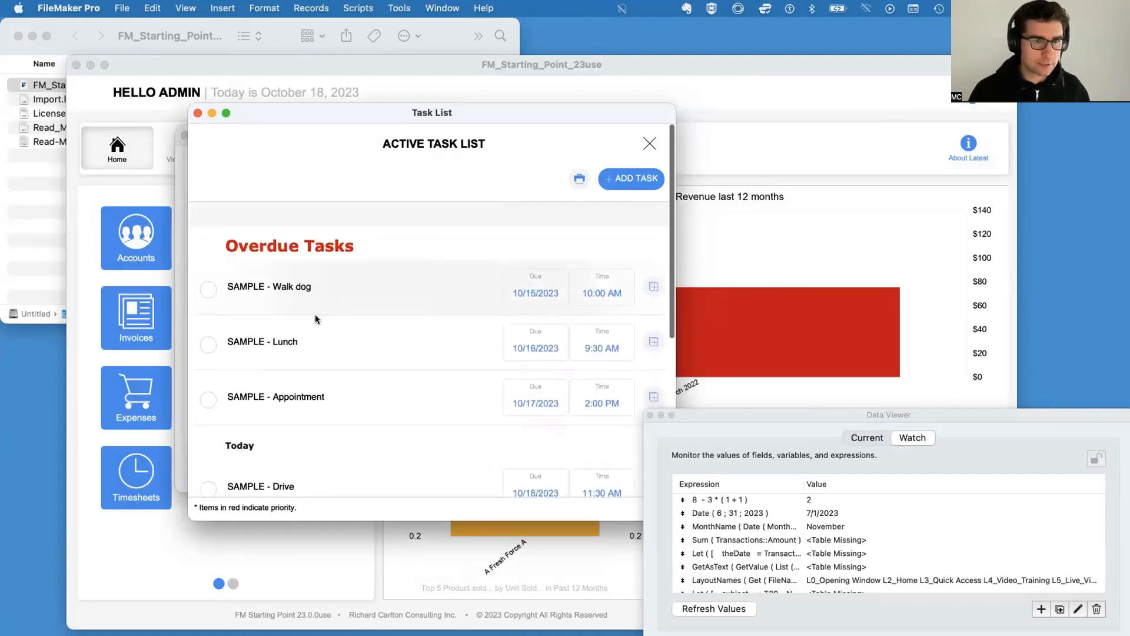
scroll(317, 371, down, 3)
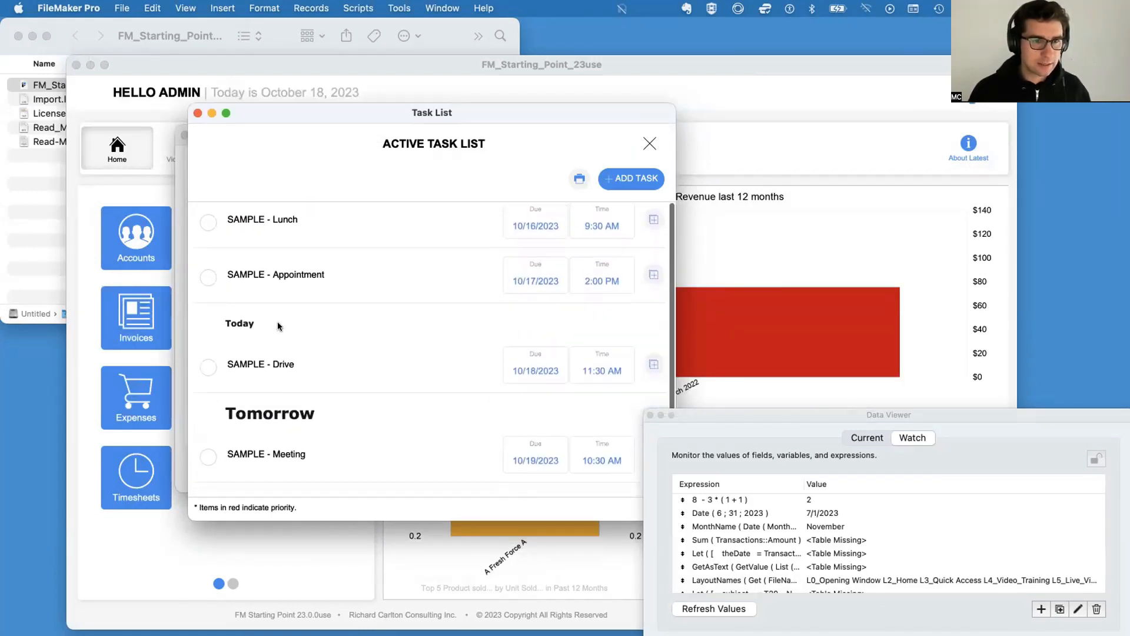
scroll(279, 327, down, 3)
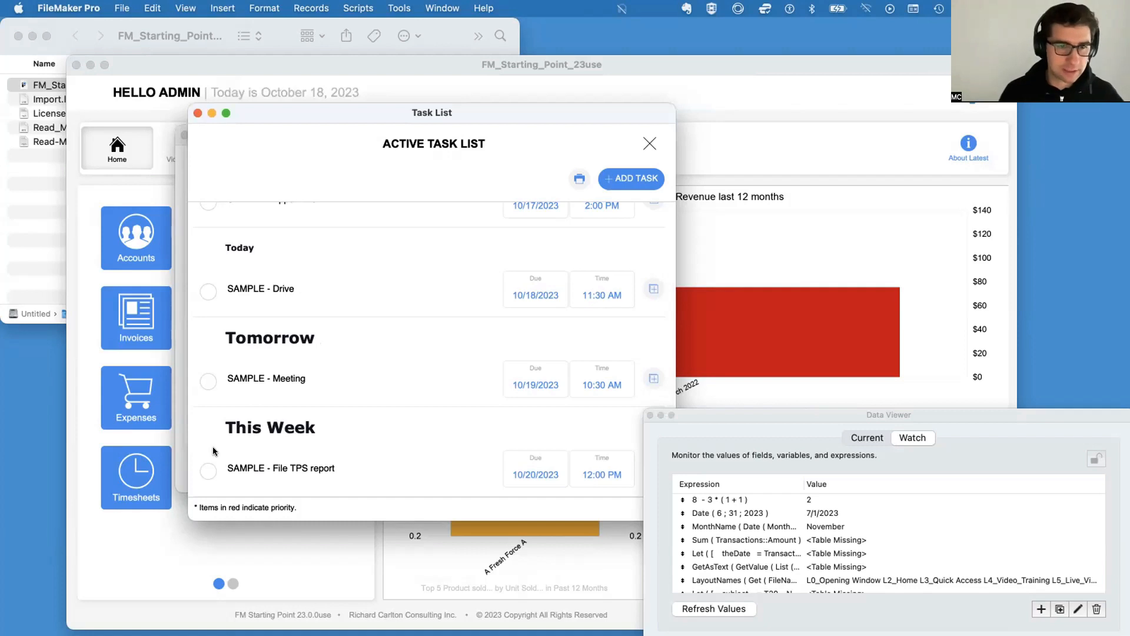
scroll(320, 434, down, 2)
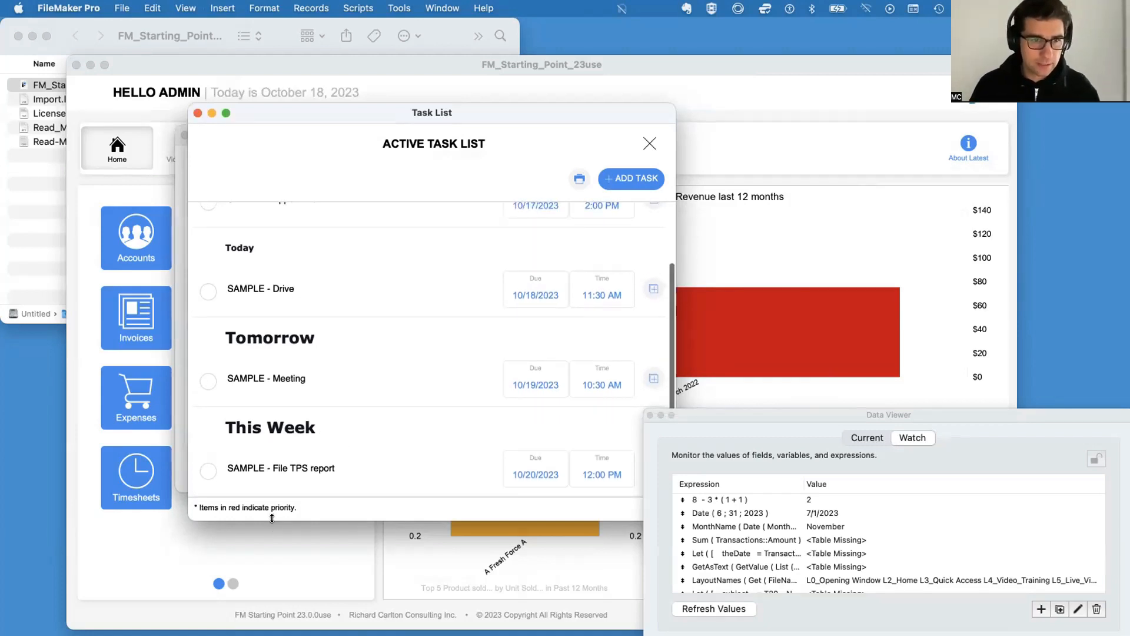
drag(273, 520, 281, 626)
scroll(306, 477, up, 3)
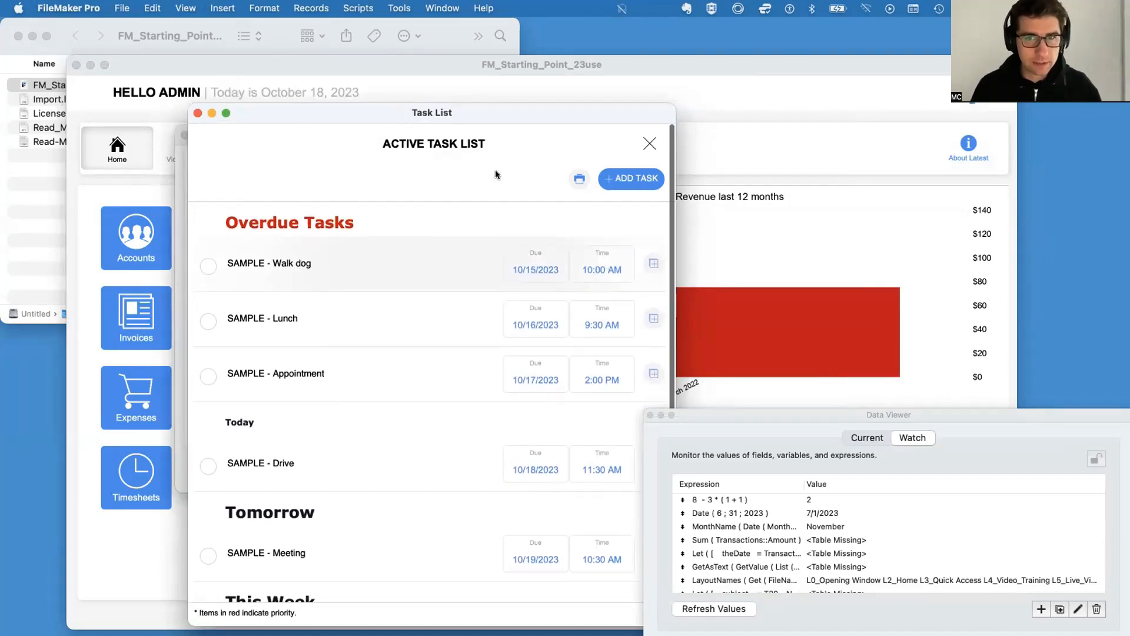
Close the Task List and Task windows to return to the home screen
drag(269, 113, 271, 180)
click(200, 179)
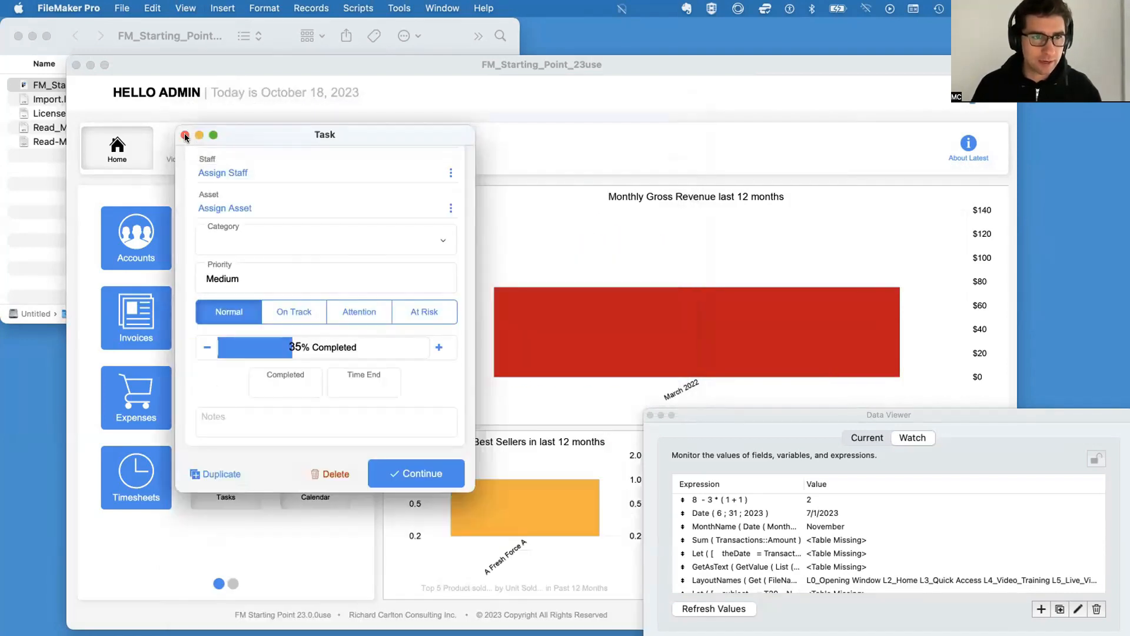
click(185, 135)
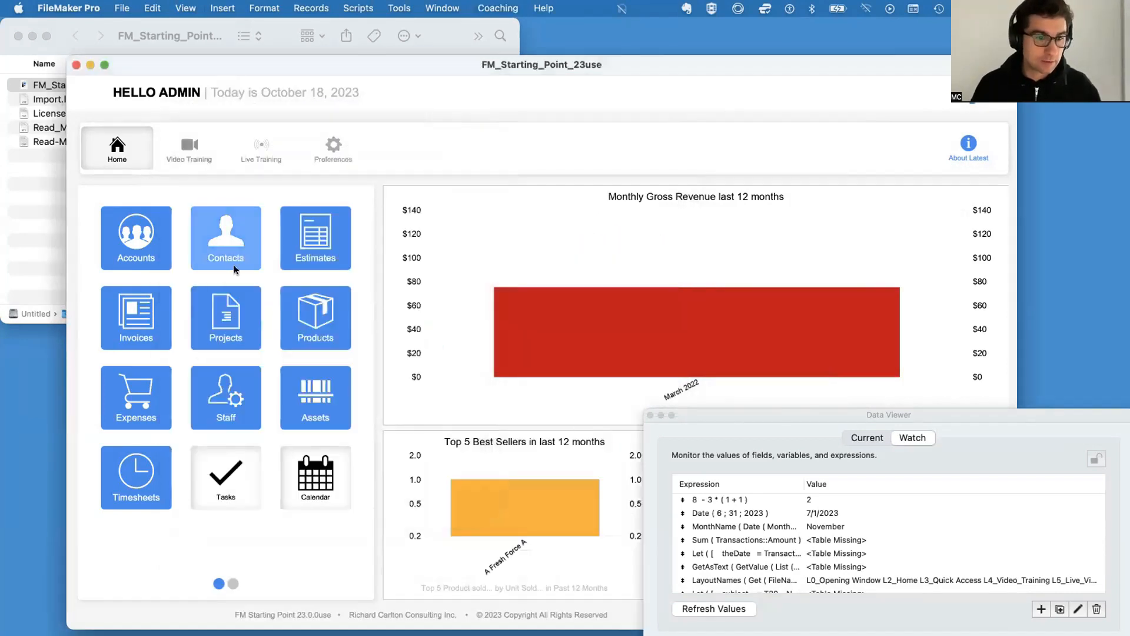
Open the Accounts module and attach Screen Shot 2023-10-18 at 1.50.33 PM.png to the first document slot of the Lauks Mcguire Team account
click(141, 236)
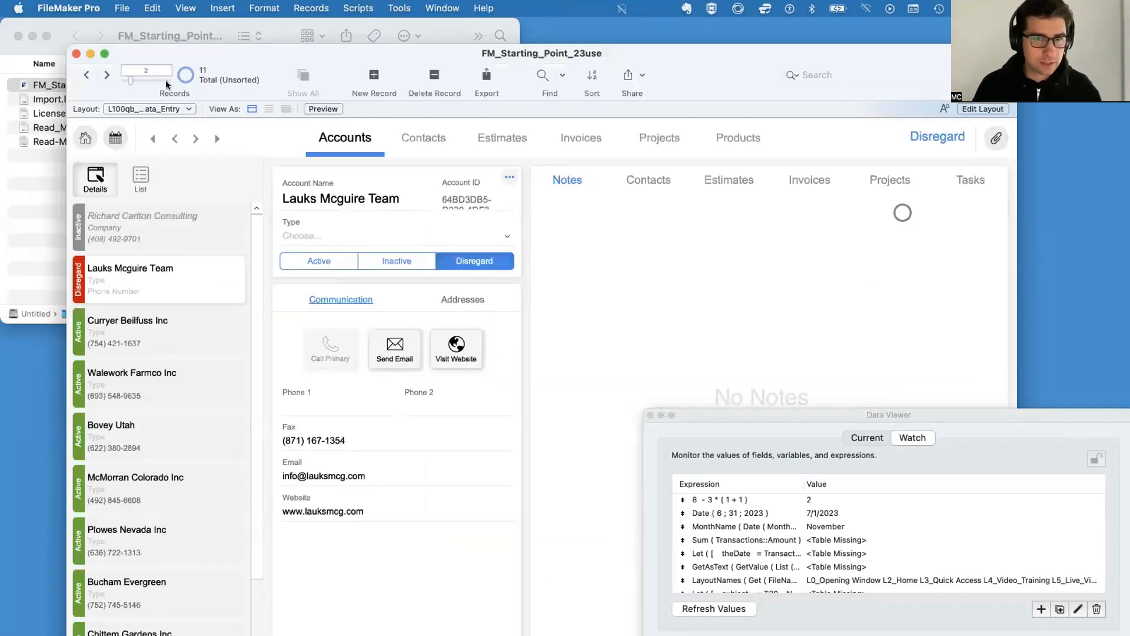
drag(178, 56, 107, 142)
drag(687, 147, 534, 149)
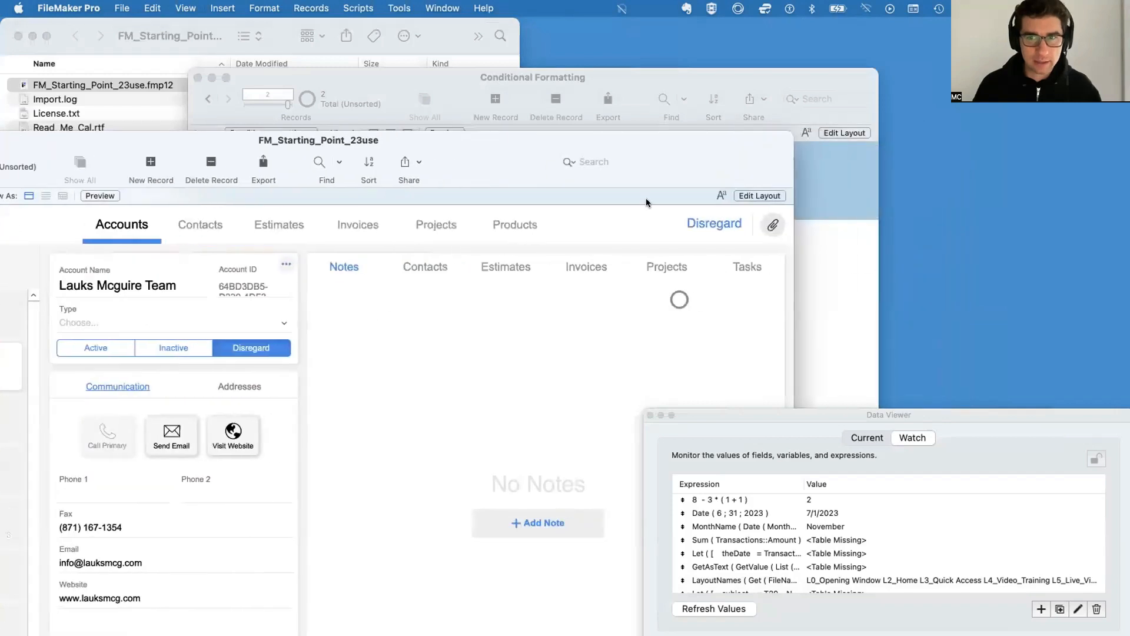
click(773, 224)
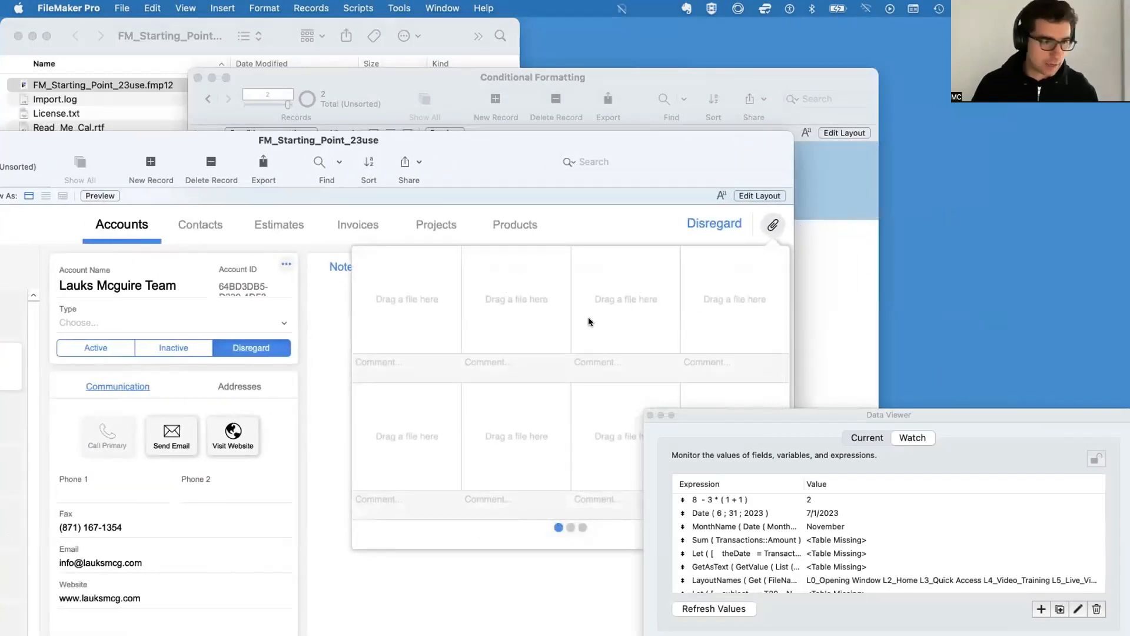
drag(722, 108, 381, 302)
drag(381, 302, 376, 298)
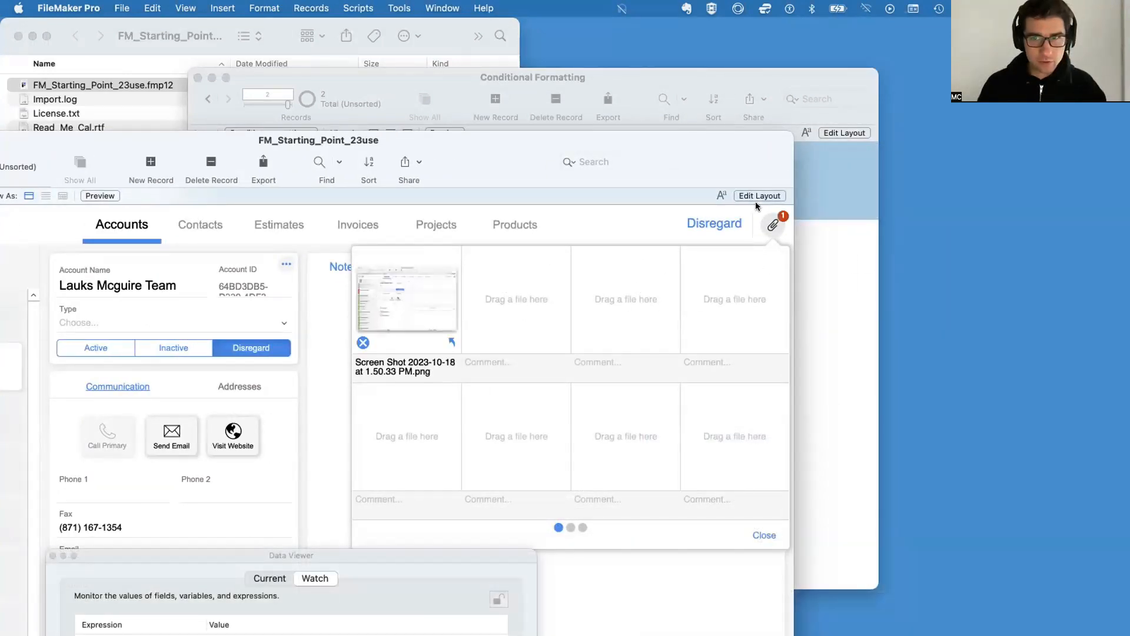
Close, reopen and close the attachments popover to check the red document count badge on the paperclip
click(760, 227)
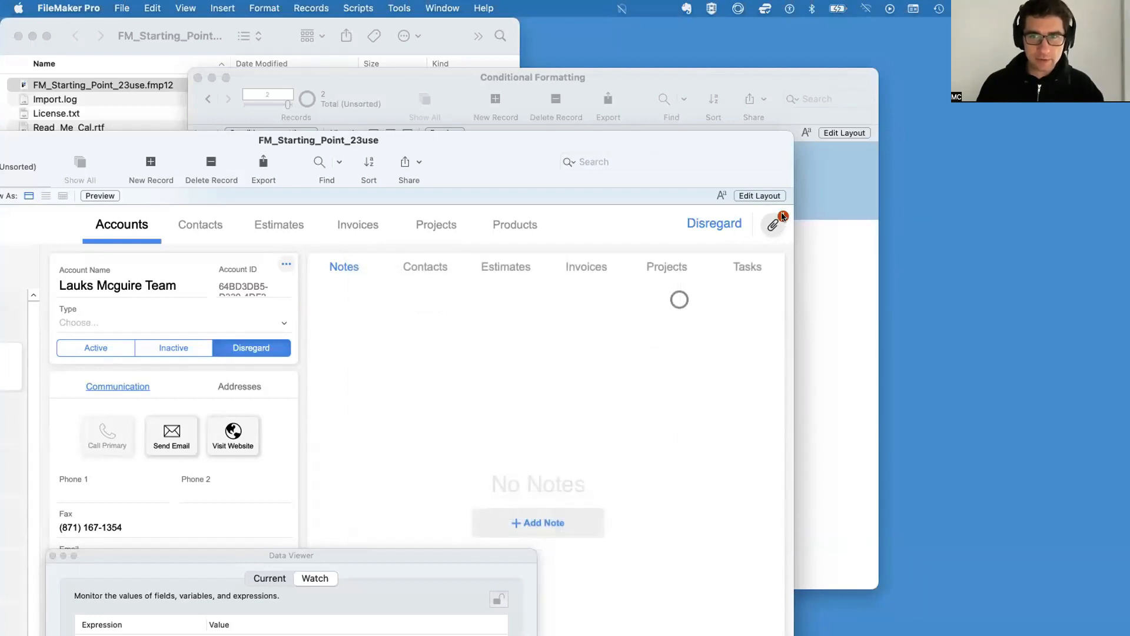
click(783, 217)
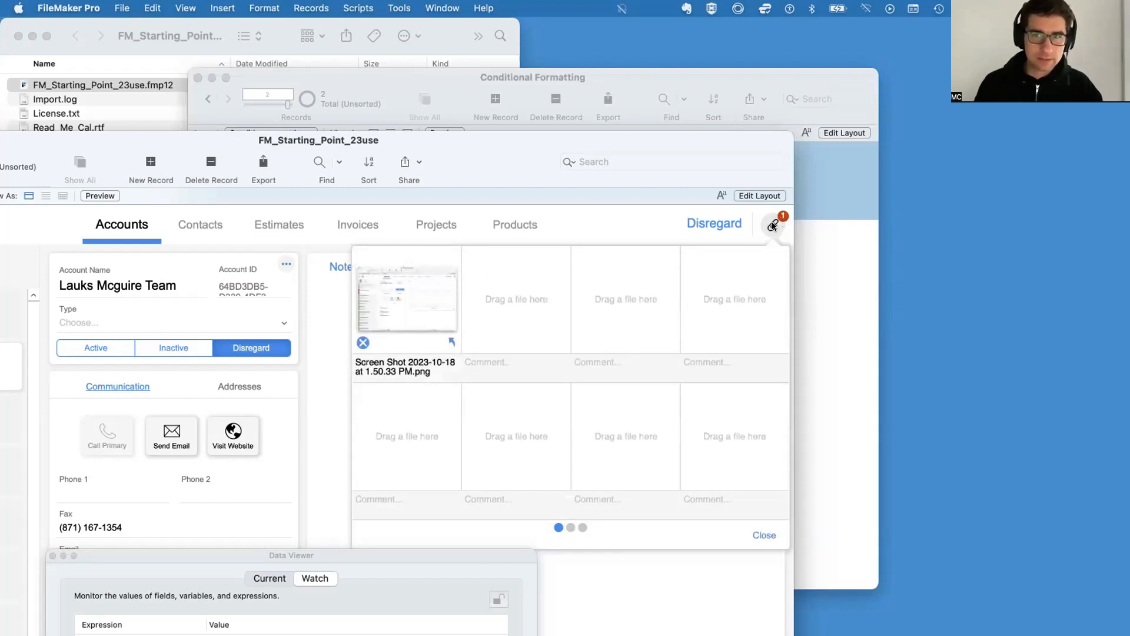
click(773, 226)
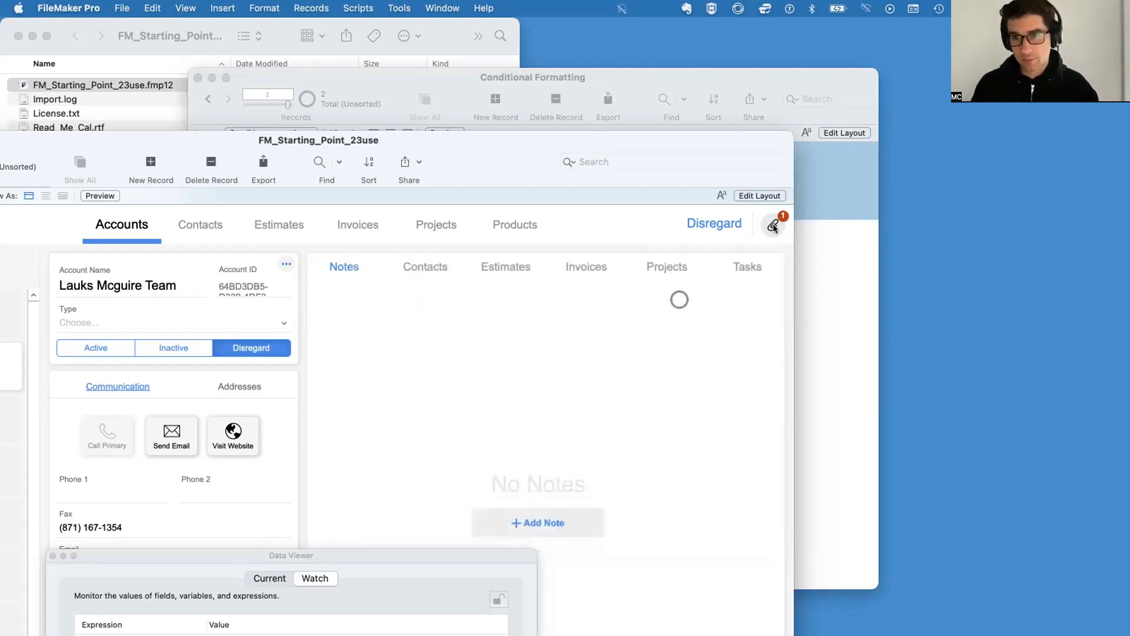
In Layout mode, examine the hide condition Self = 0 of the T01_ACCOUNTS::Number of Doc badge field, then return to Browse mode
key(super+l)
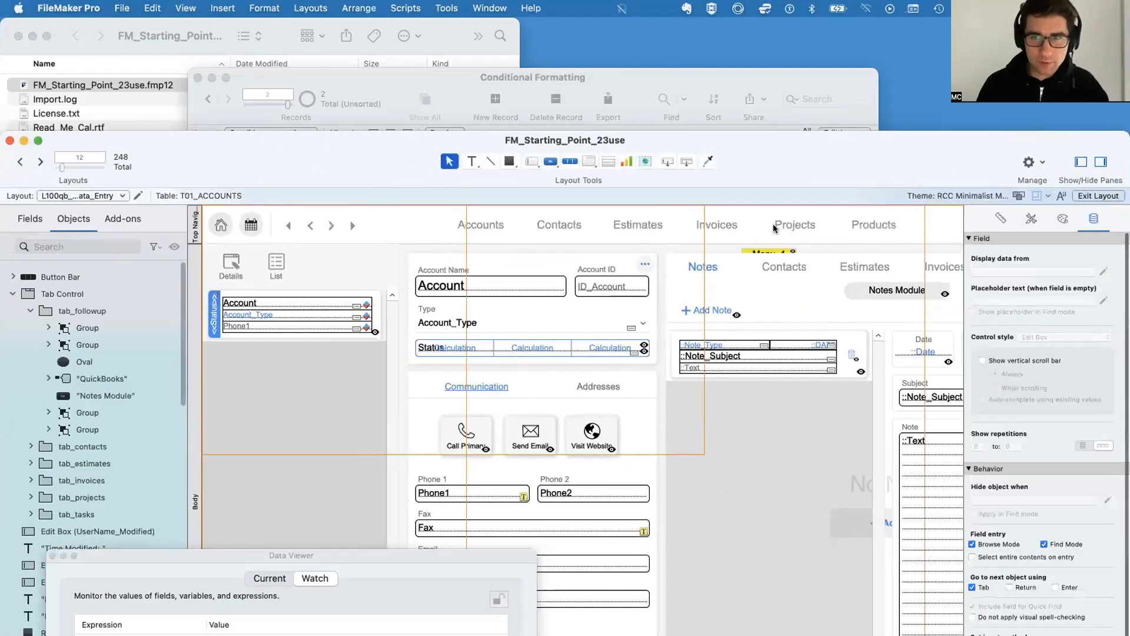
scroll(773, 229, right, 15)
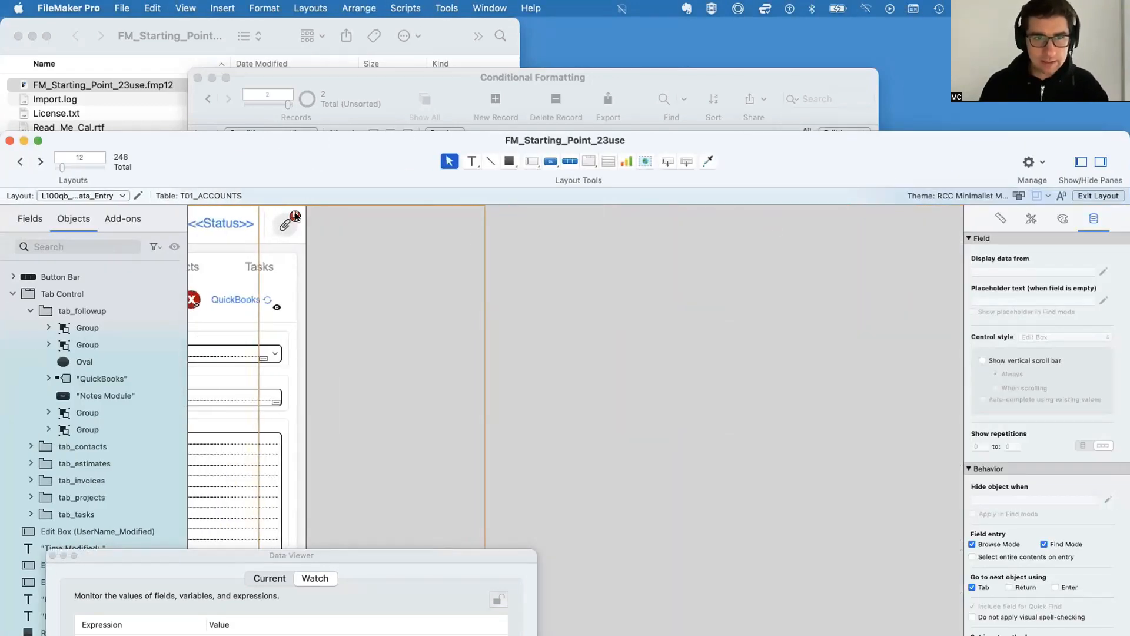
scroll(713, 282, right, 3)
scroll(716, 292, left, 3)
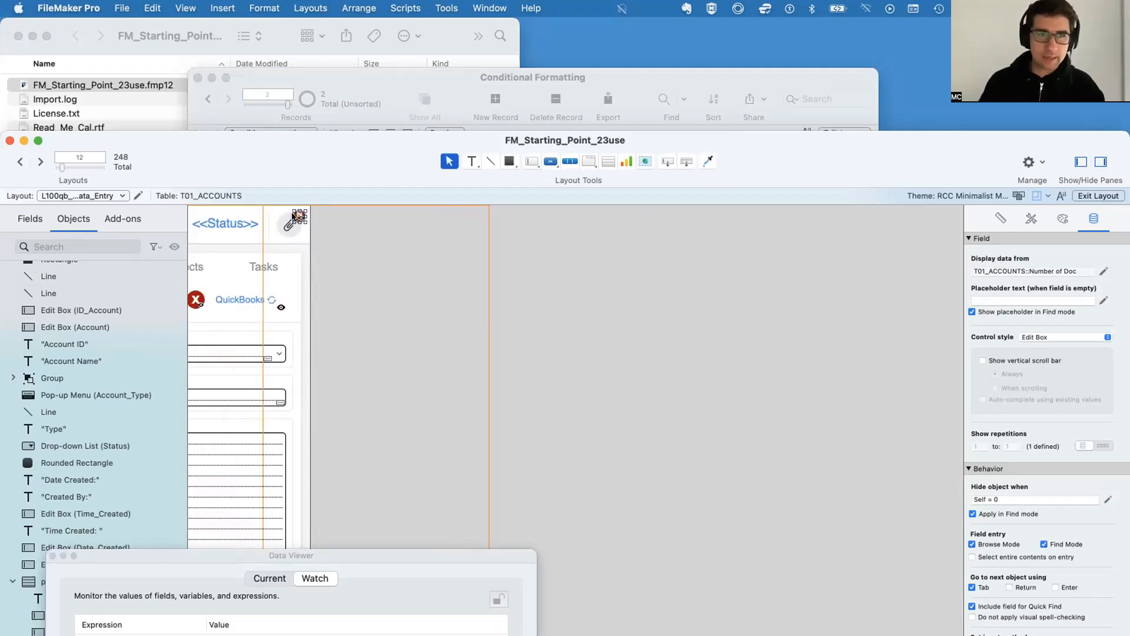
click(1001, 505)
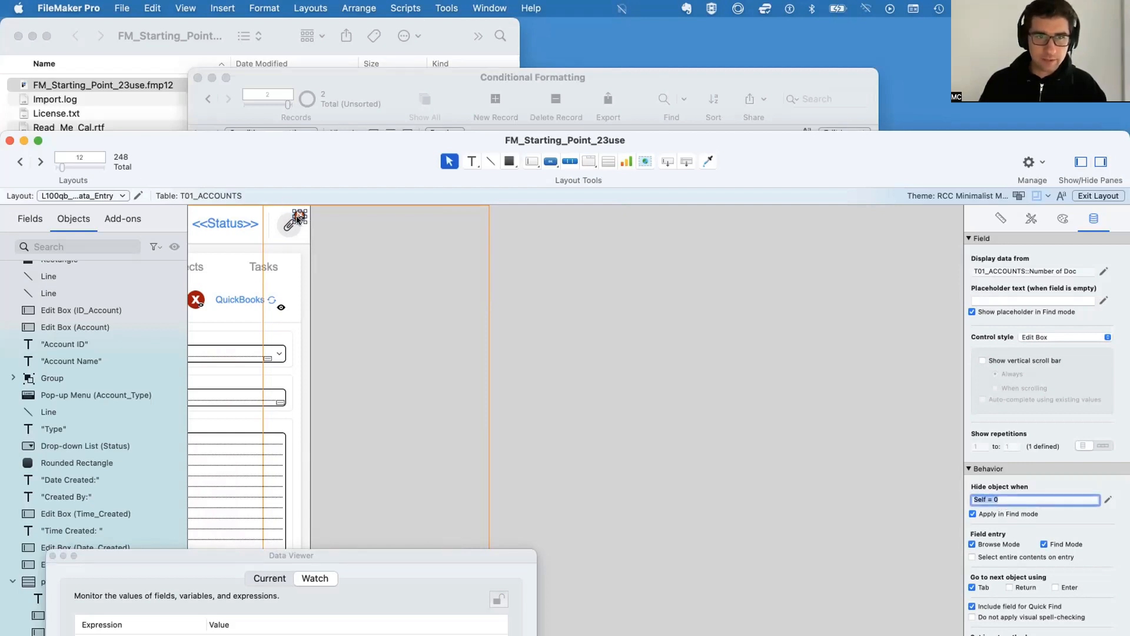
click(1013, 500)
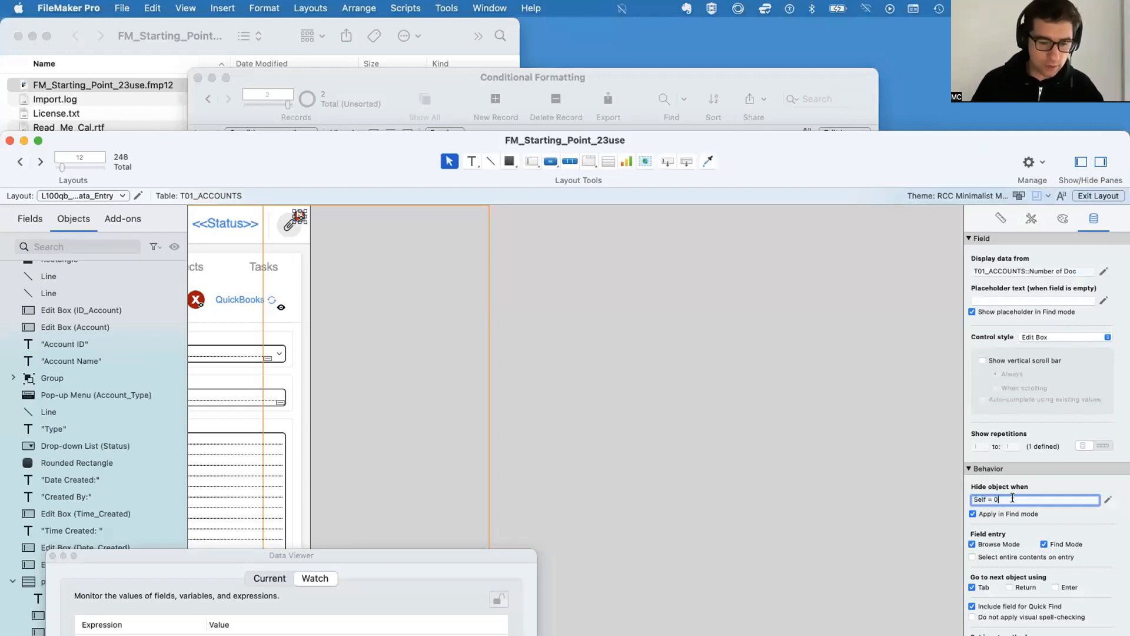
key(super+b)
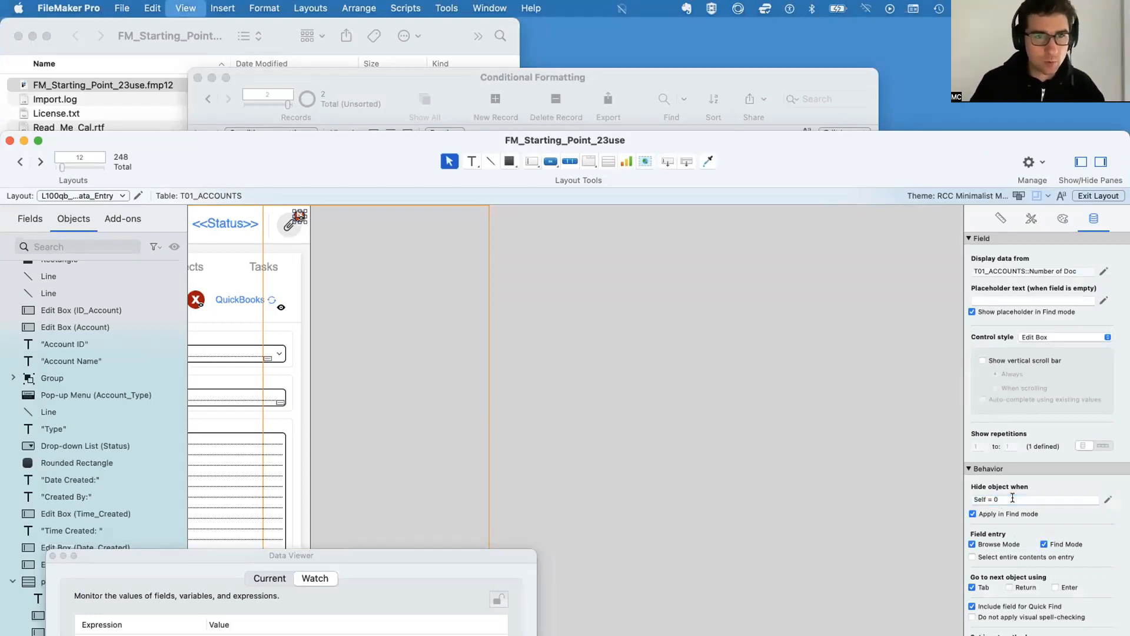
Hide the FM_Starting_Point_23use window's status toolbar and move the window down to bring the Conditional Formatting window forward
drag(346, 140, 411, 29)
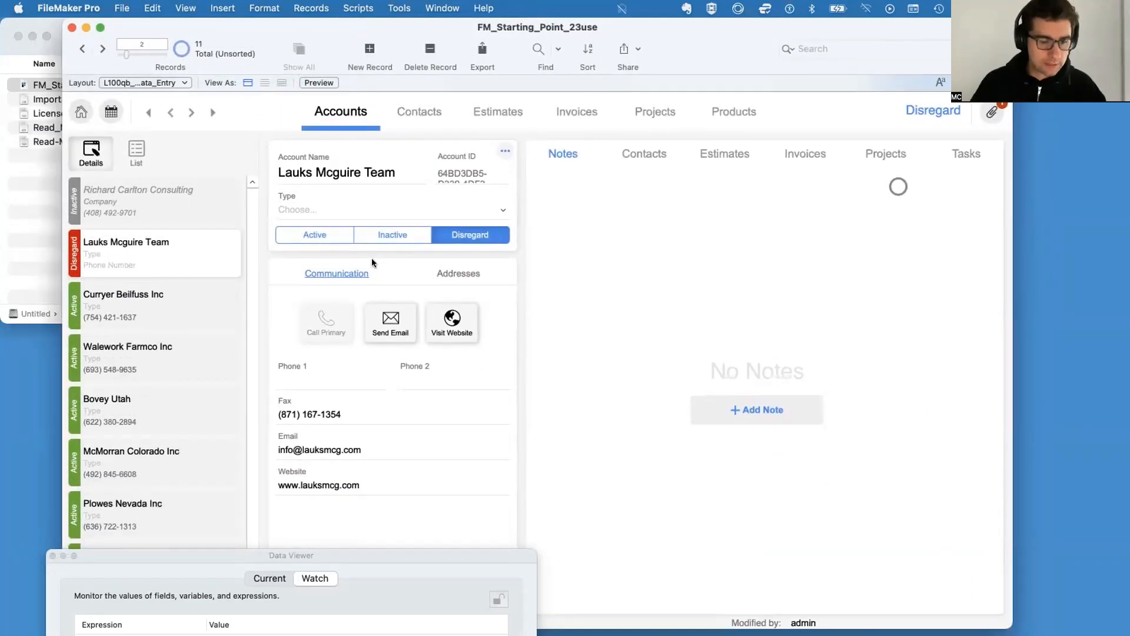
key(super+alt+s)
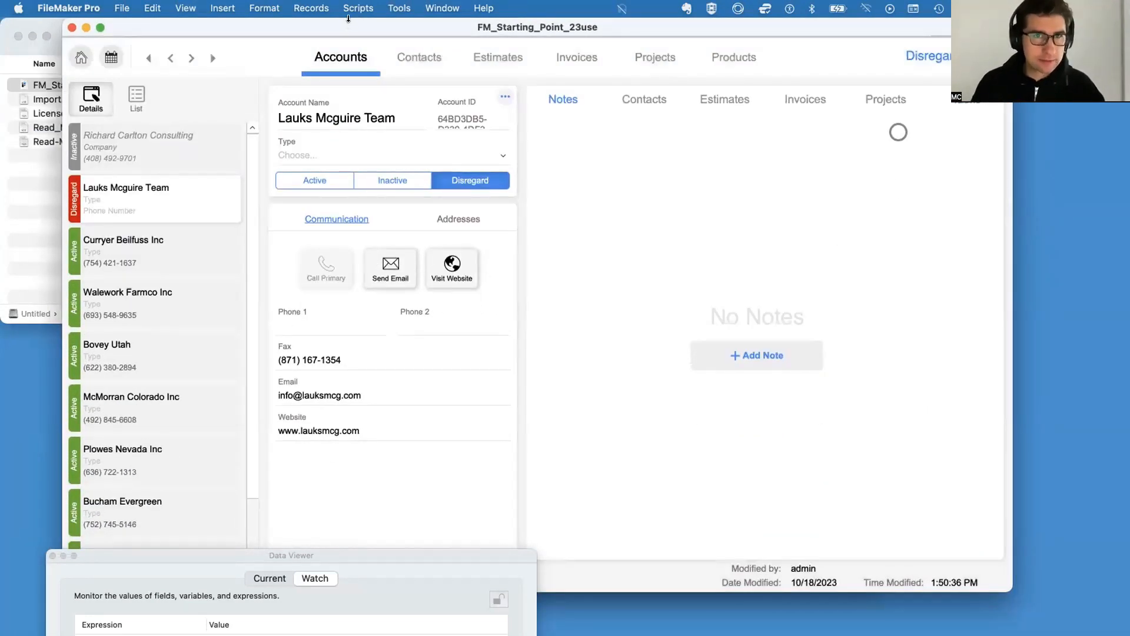
mouse_move(348, 23)
mouse_down()
mouse_move(370, 63)
mouse_move(352, 40)
mouse_up()
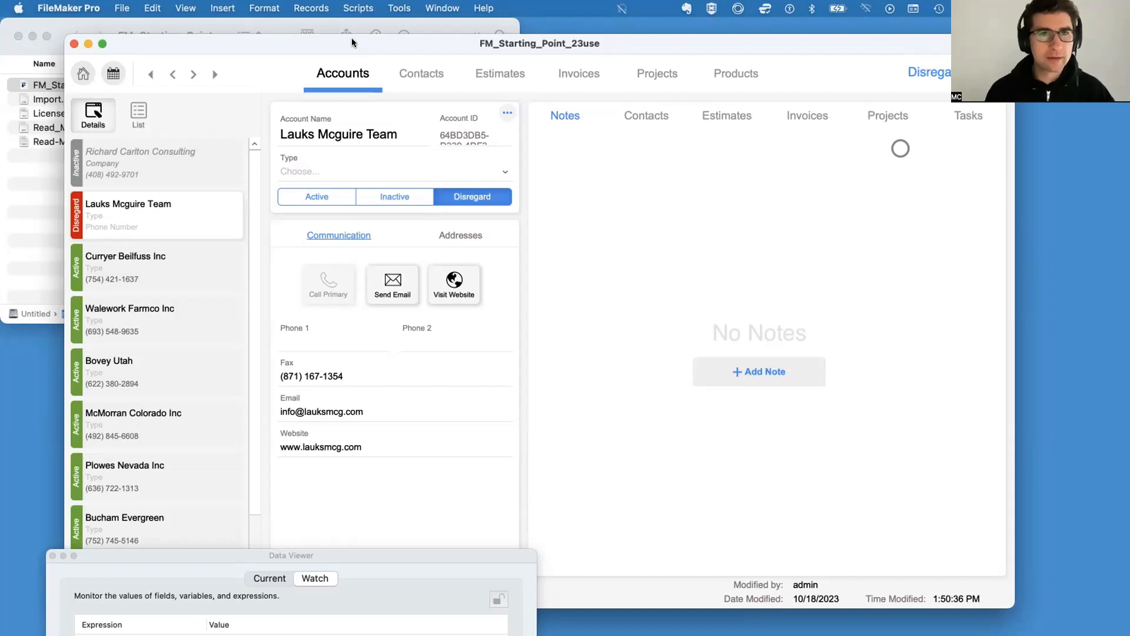
drag(353, 43, 370, 372)
click(410, 204)
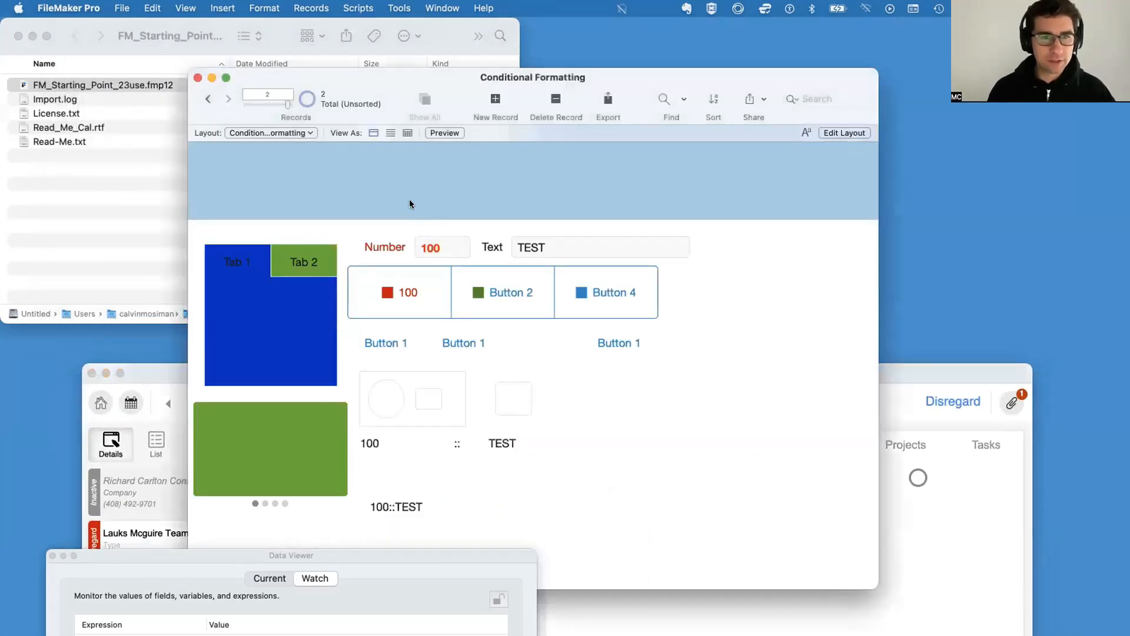
Widen the Conditional Formatting window, go to its first record and reposition the window
click(292, 262)
click(243, 260)
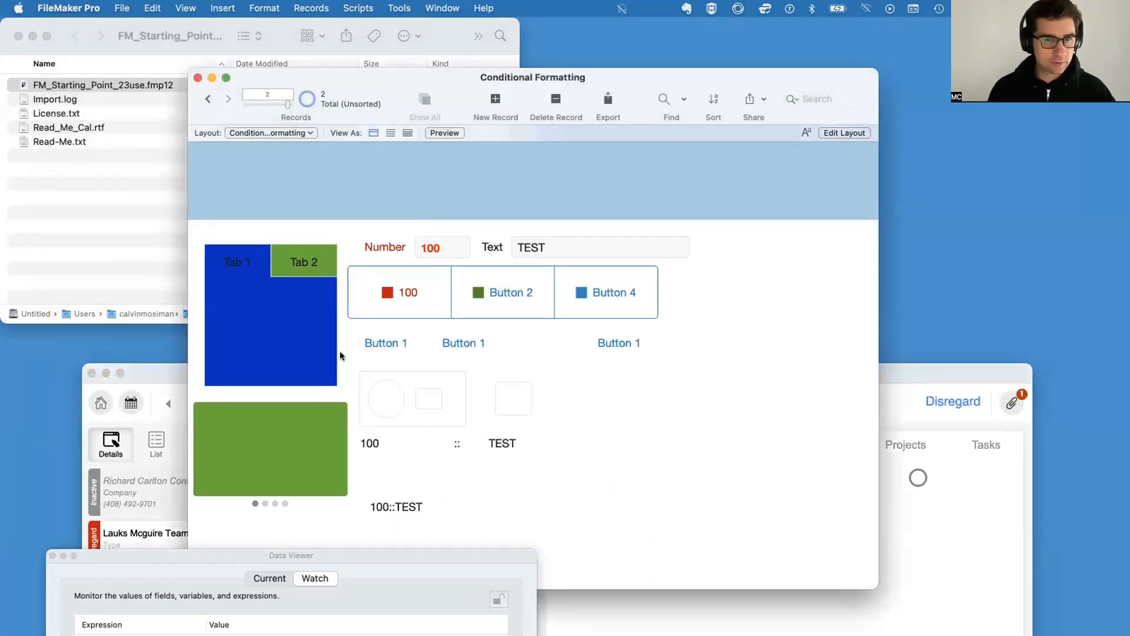
scroll(269, 401, right, 3)
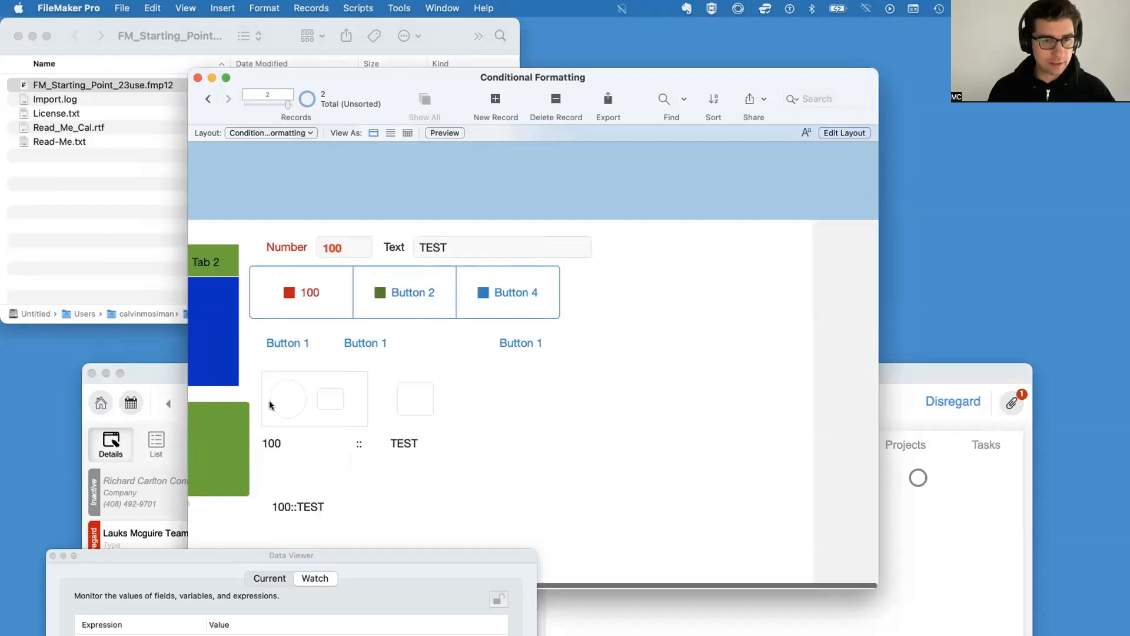
scroll(269, 400, left, 2)
drag(186, 408, 52, 398)
scroll(153, 425, up, 2)
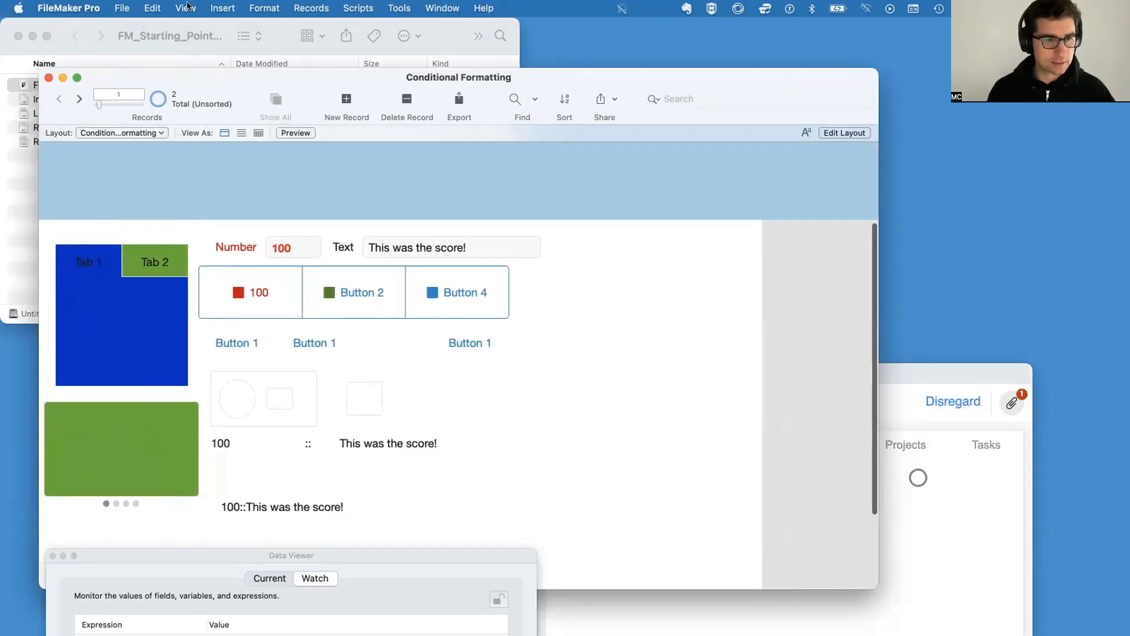
drag(149, 75, 274, 65)
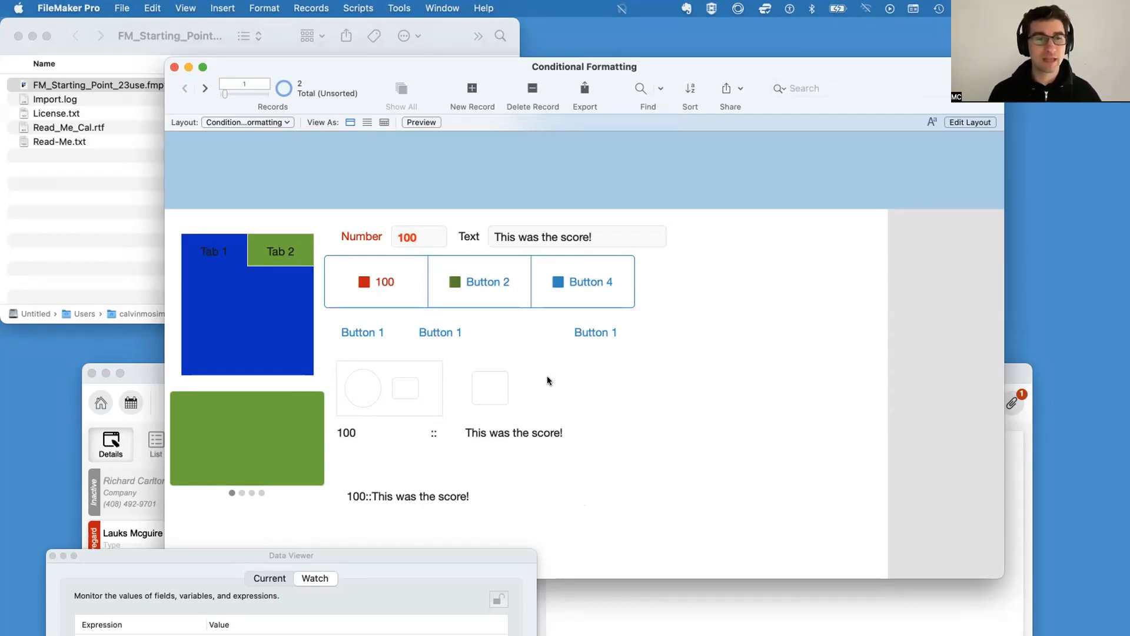
Bring the Accounts window forward and switch between several accounts to examine the highlight on the selected list row
click(142, 369)
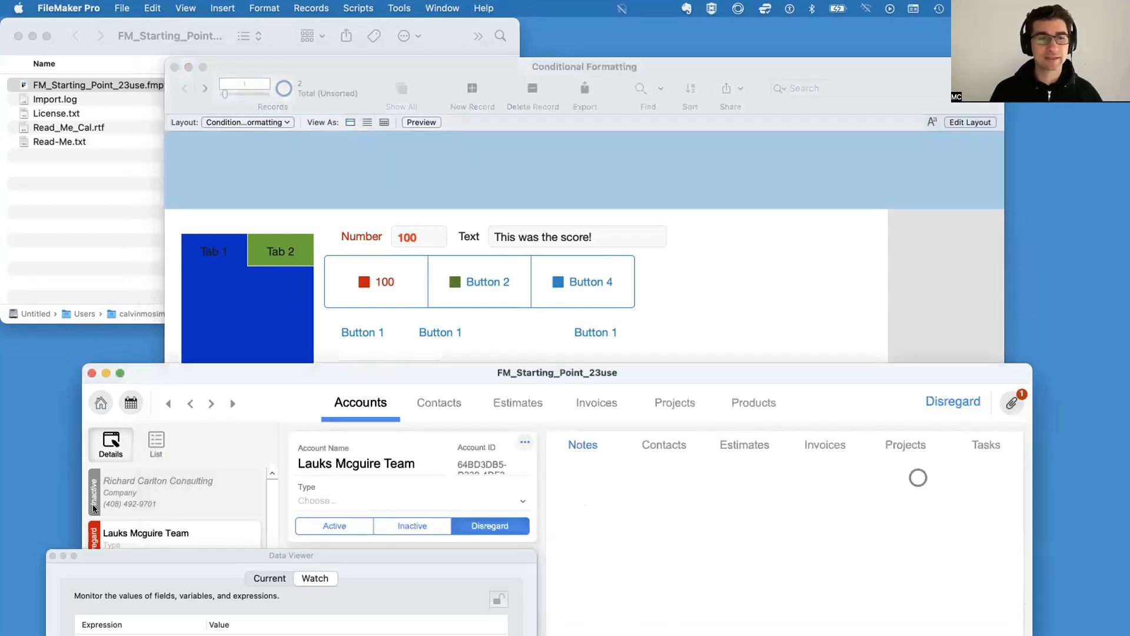
click(131, 475)
click(223, 393)
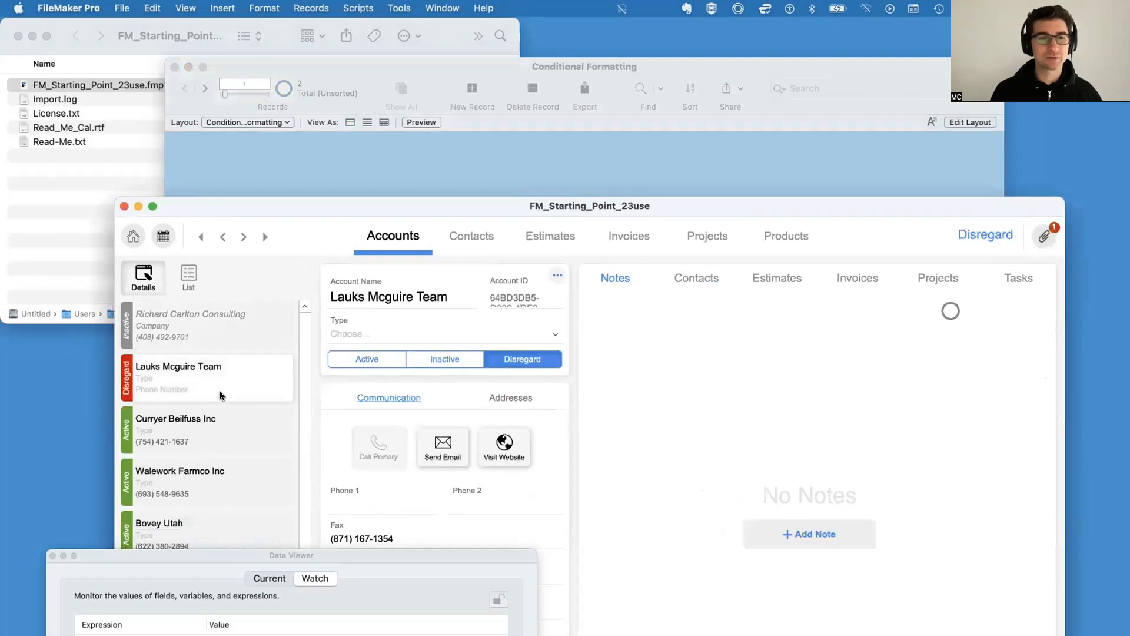
click(220, 426)
click(239, 486)
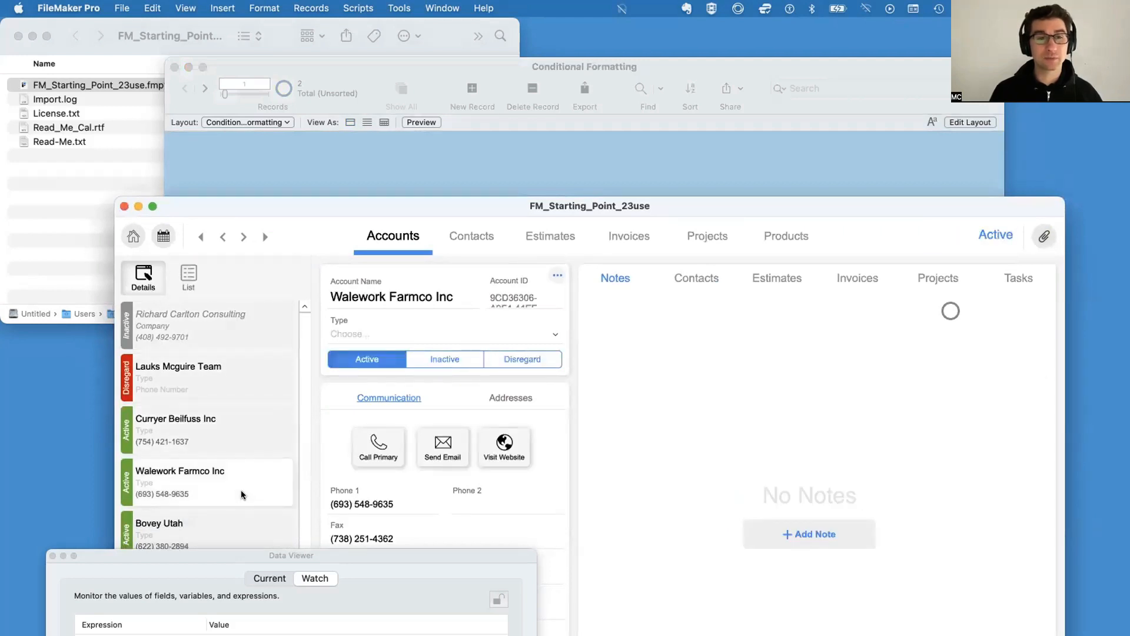
click(252, 439)
click(249, 374)
click(248, 336)
click(236, 393)
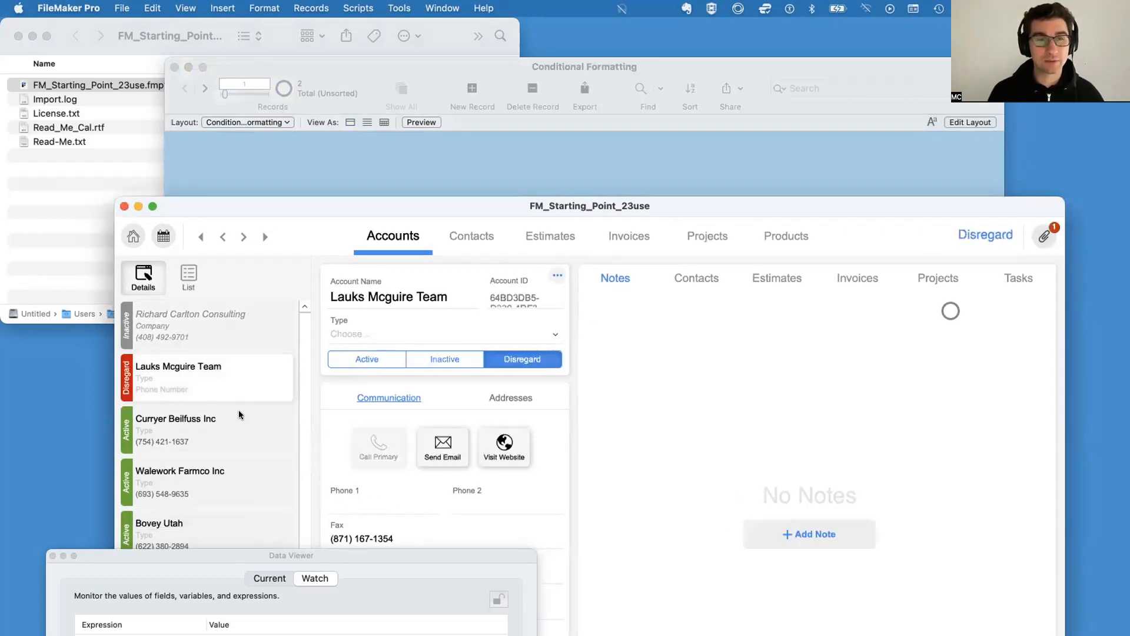
click(239, 430)
click(236, 488)
click(253, 423)
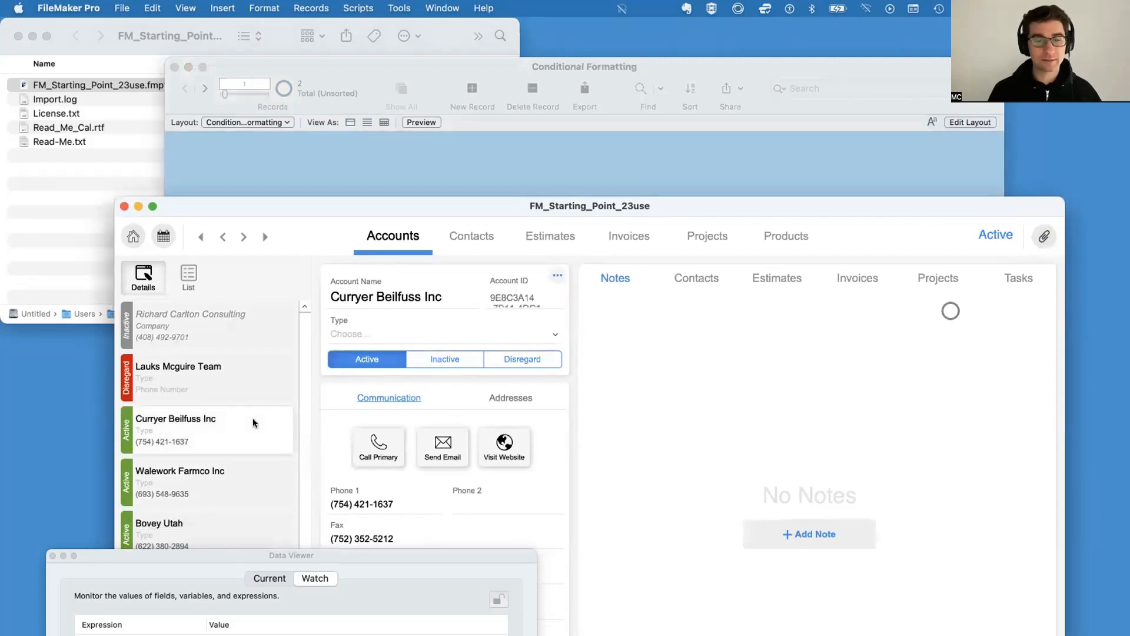
In Layout mode, examine the full hide calculation of the highlight object behind the account list row
key(super+l)
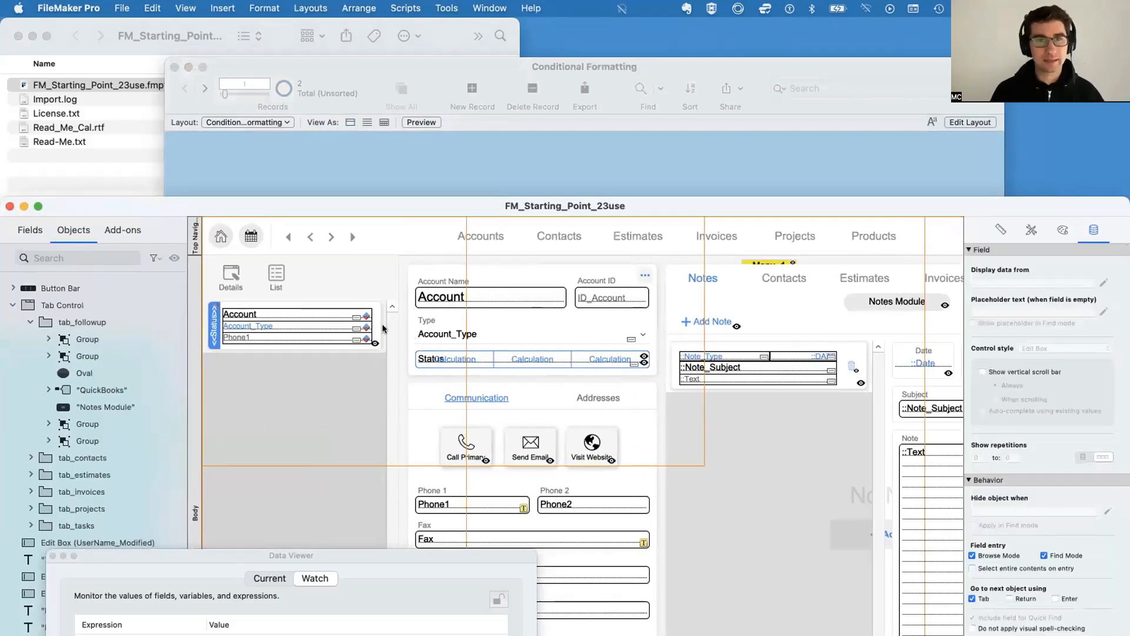
click(377, 327)
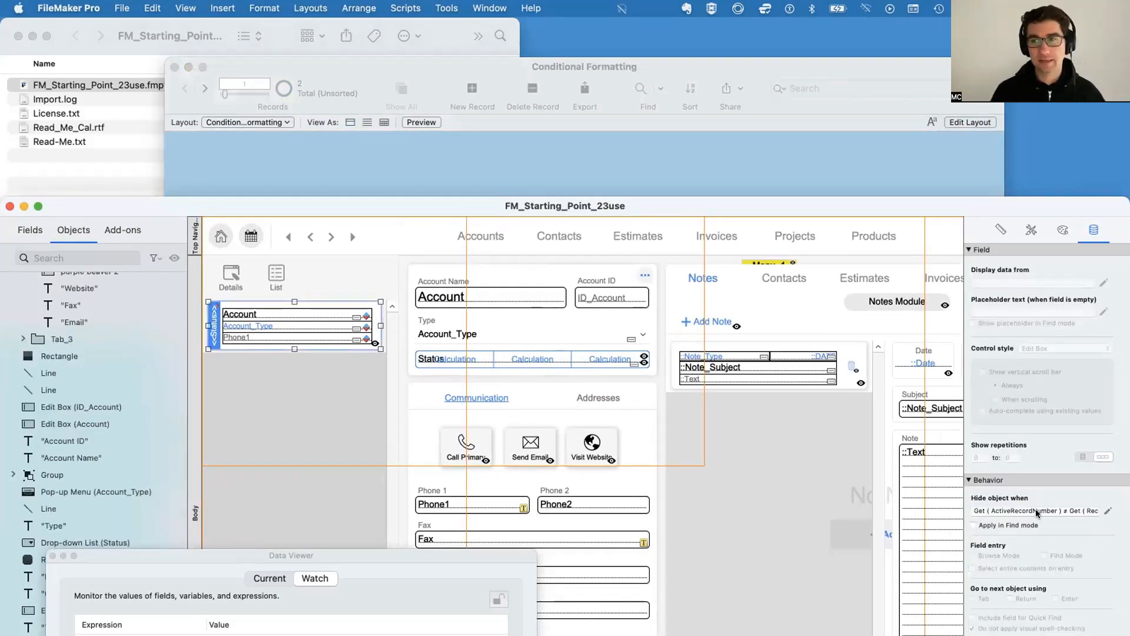
click(1109, 510)
key(super+a)
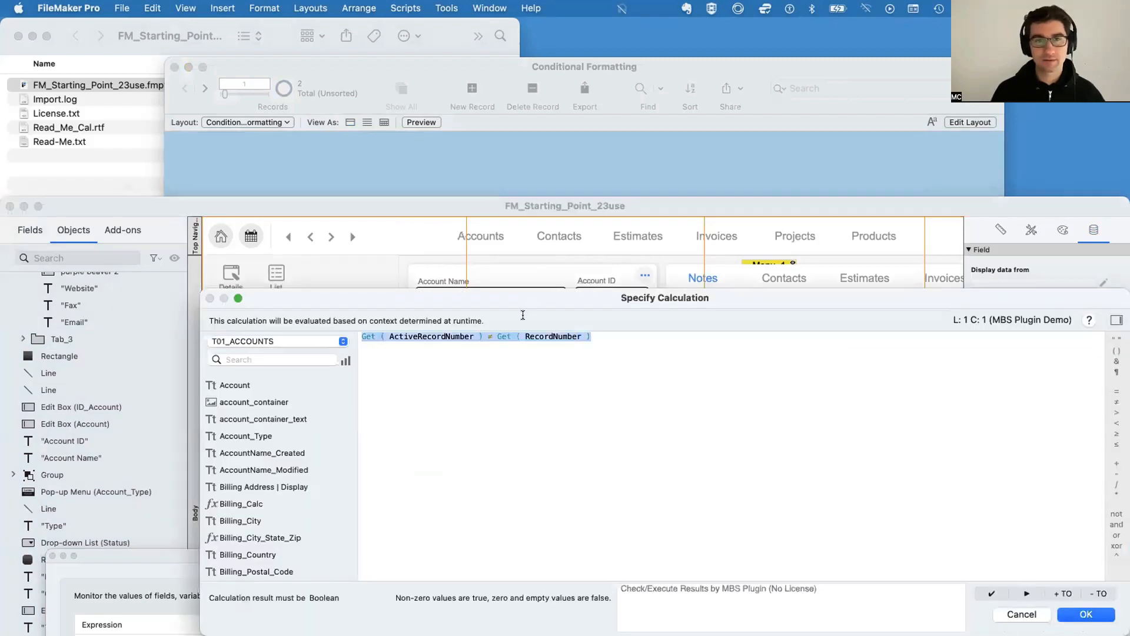
click(1022, 614)
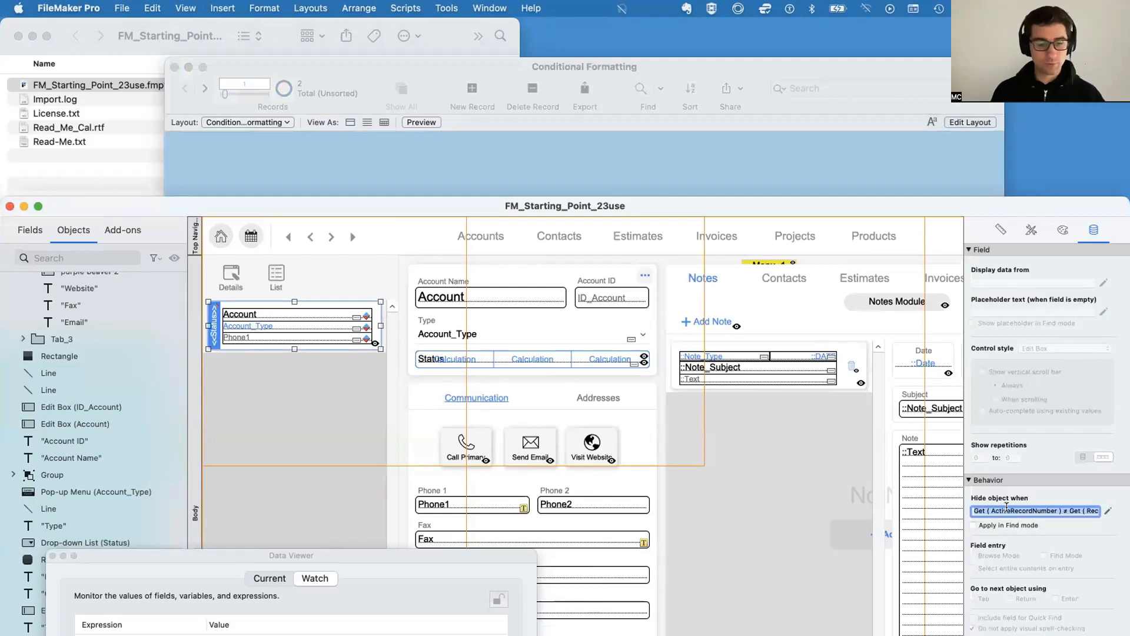
Clear the row highlight's hide condition and select various accounts in Browse mode to check the list's appearance
key(BackSpace)
key(super+b)
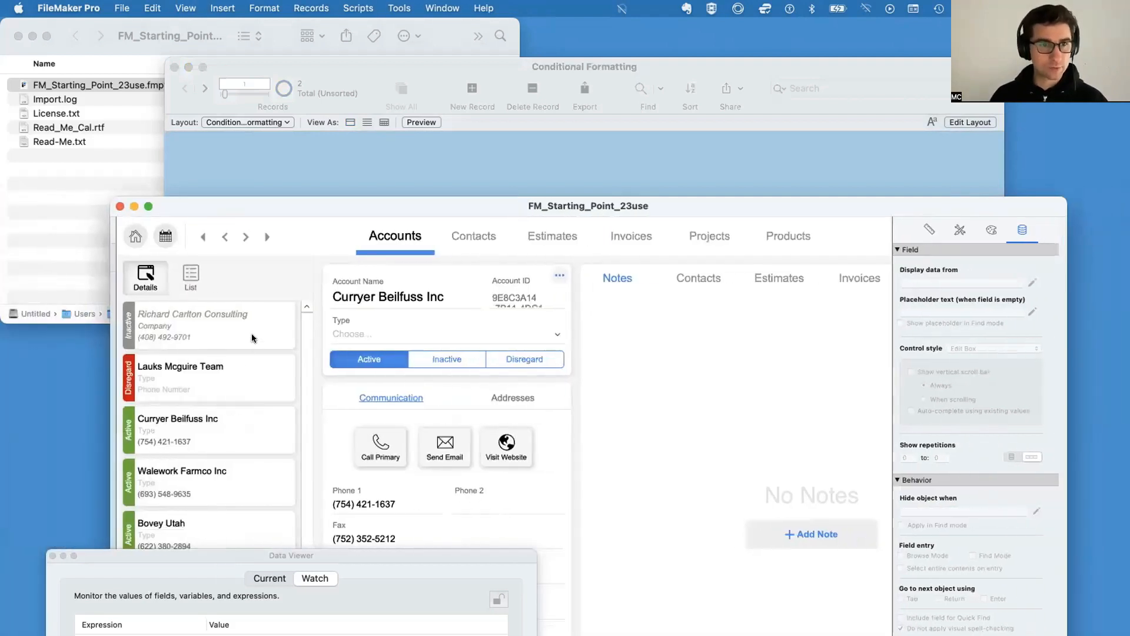
click(232, 368)
click(252, 415)
click(246, 483)
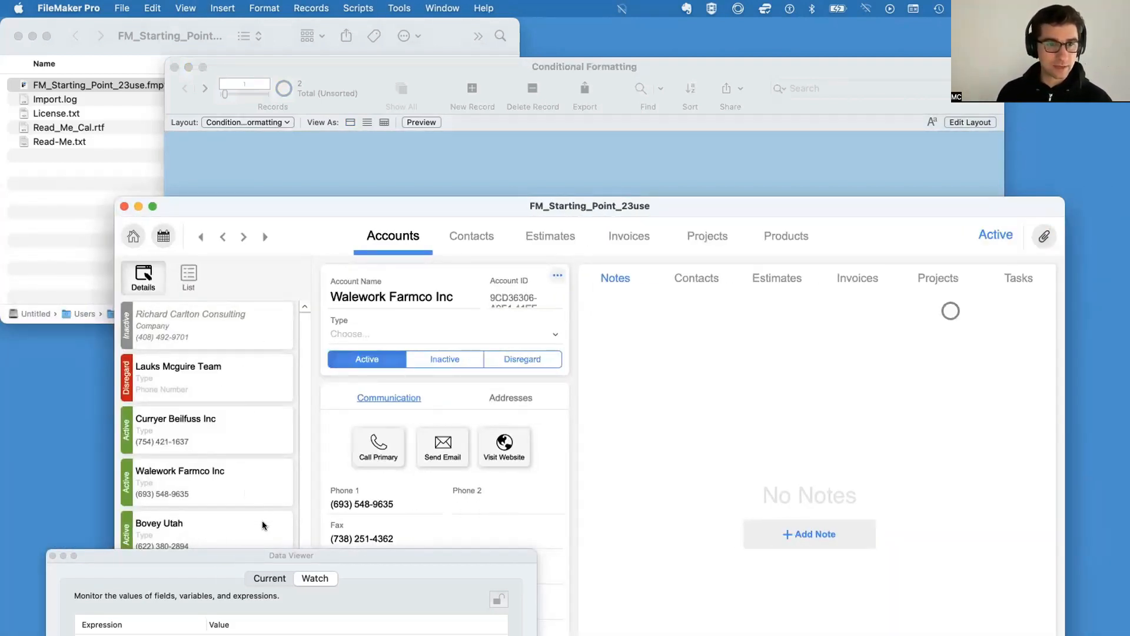
click(263, 524)
click(264, 318)
click(243, 540)
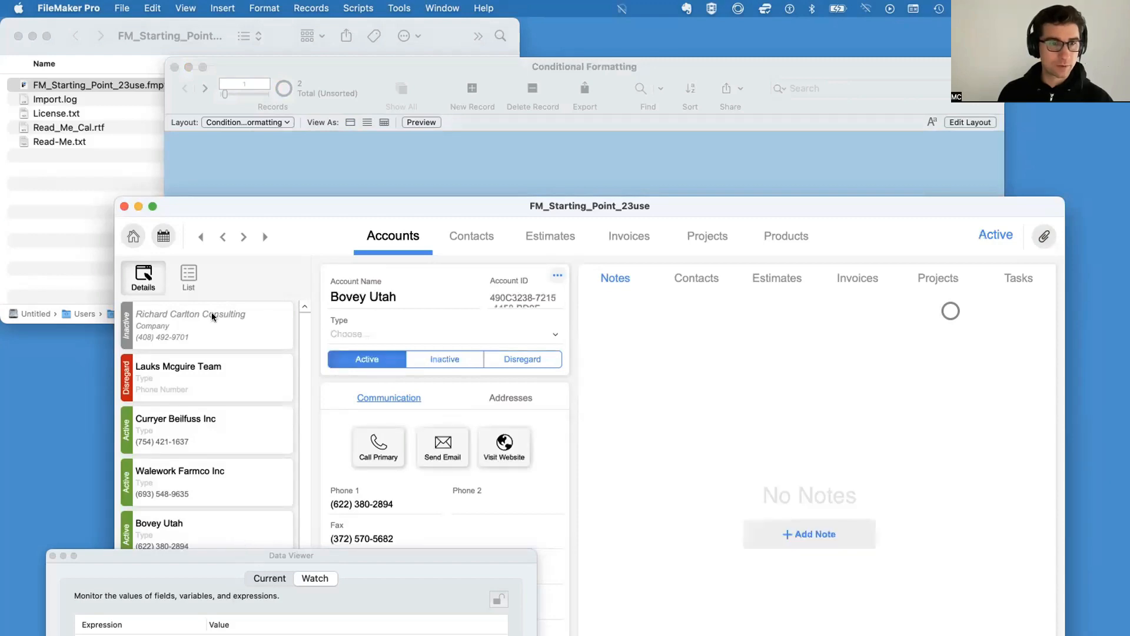
Restore the row highlight's hide condition Get ( ActiveRecordNumber ) ≠ Get ( RecordNumber ) in Layout mode and return to Browse mode
drag(308, 205, 326, 127)
key(super+l)
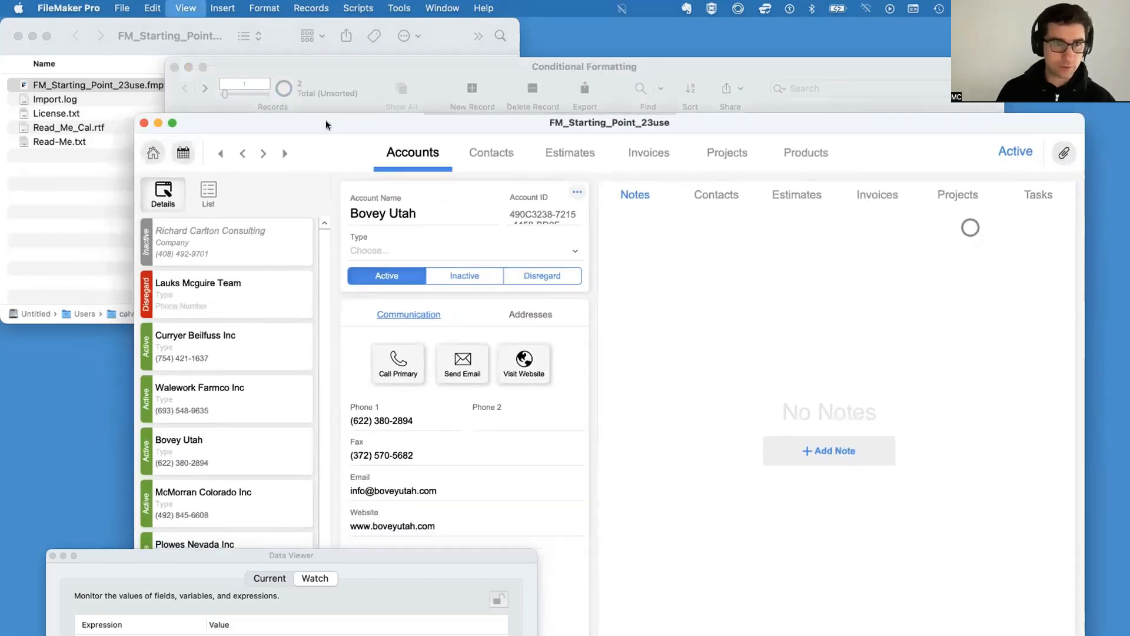
click(370, 260)
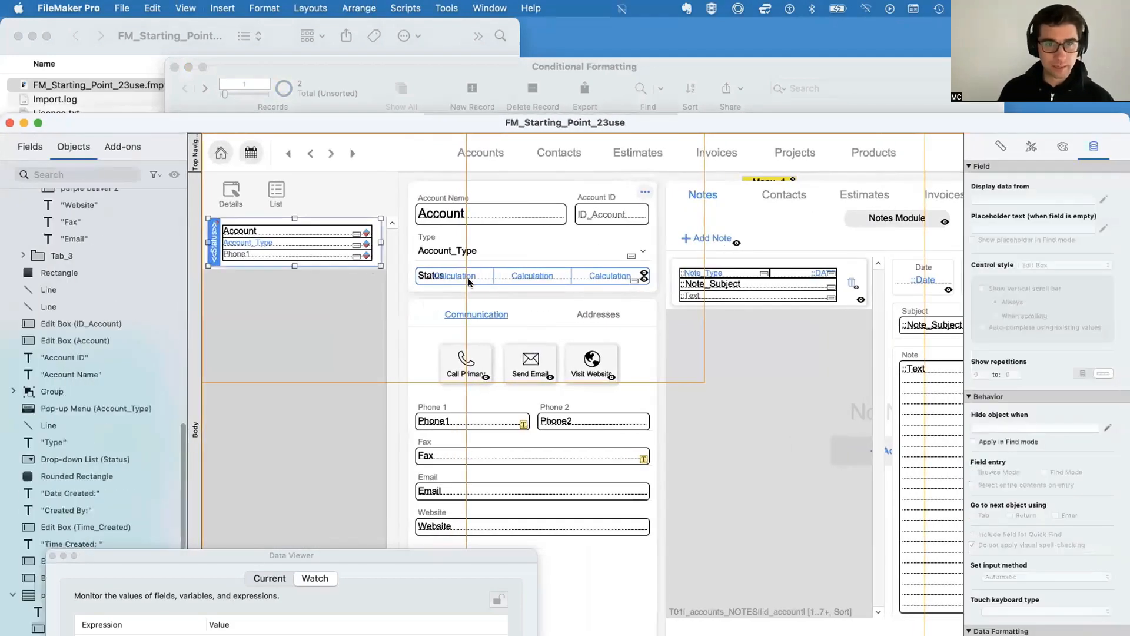
click(1030, 425)
key(super+v)
key(super+b)
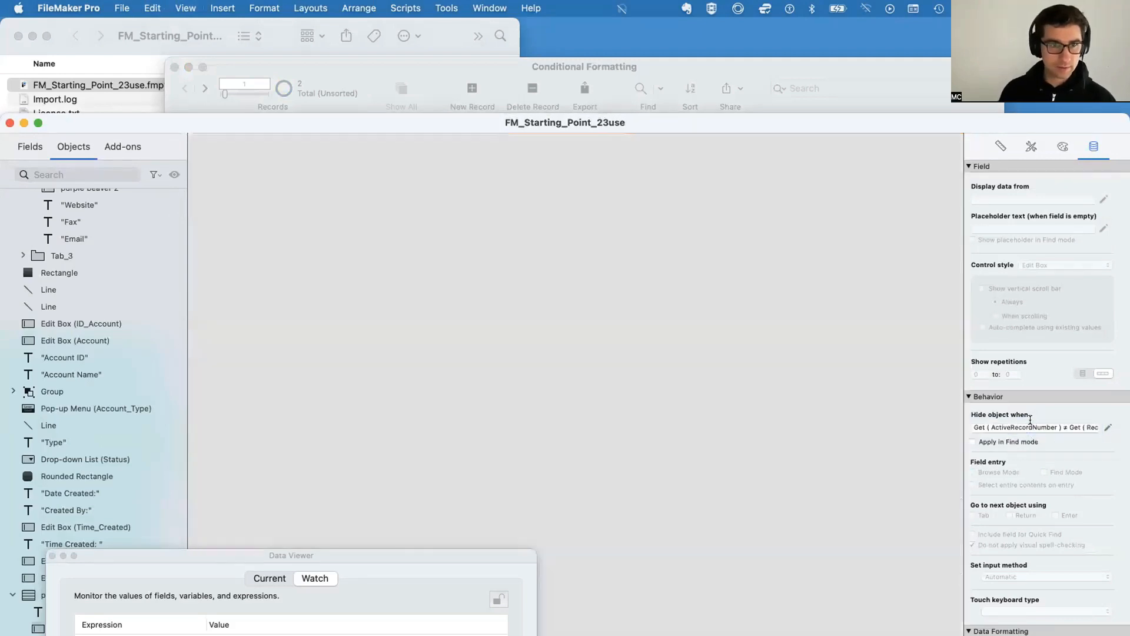
Alternate between the Richard Carlton Consulting, Lauks Mcguire Team and Curryer Beilfuss Inc accounts to check the active row highlight
click(263, 323)
click(265, 289)
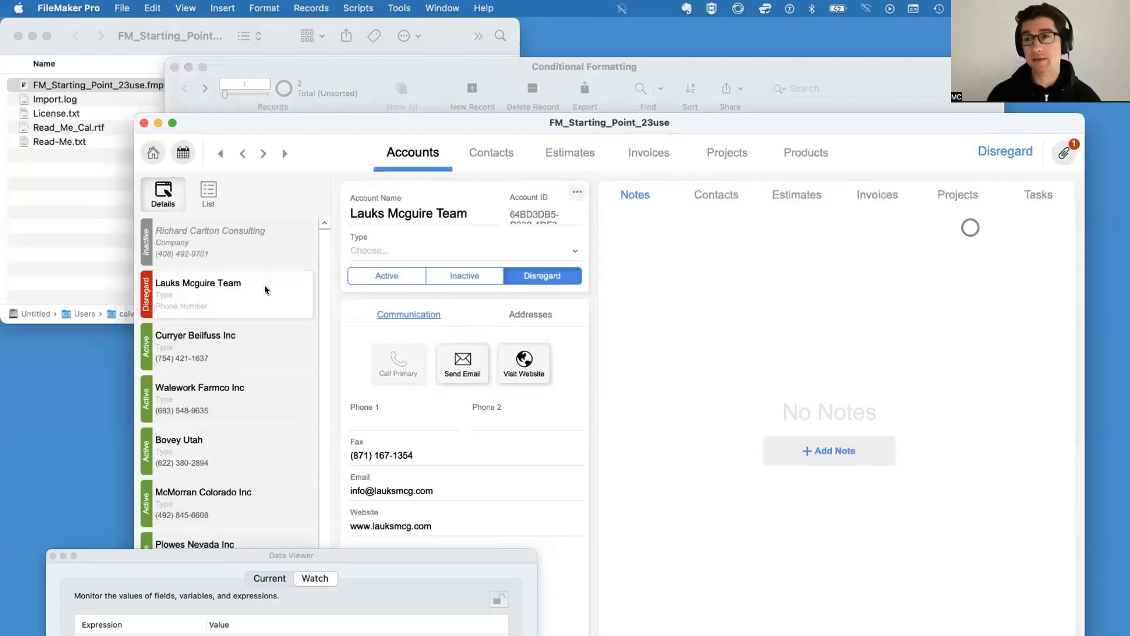
click(234, 335)
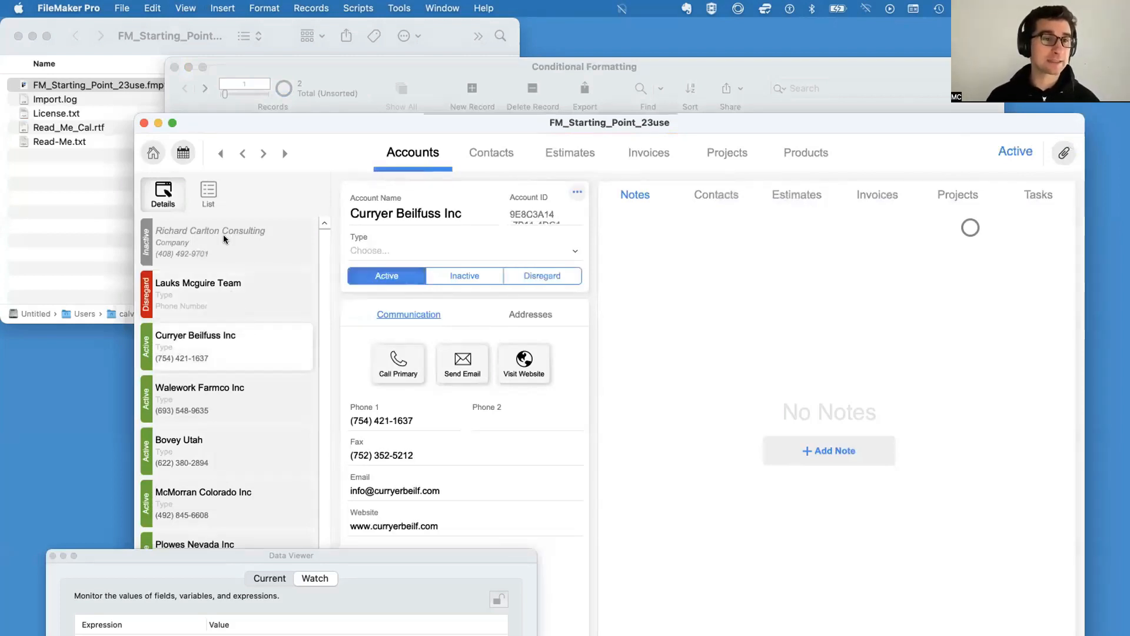
click(152, 245)
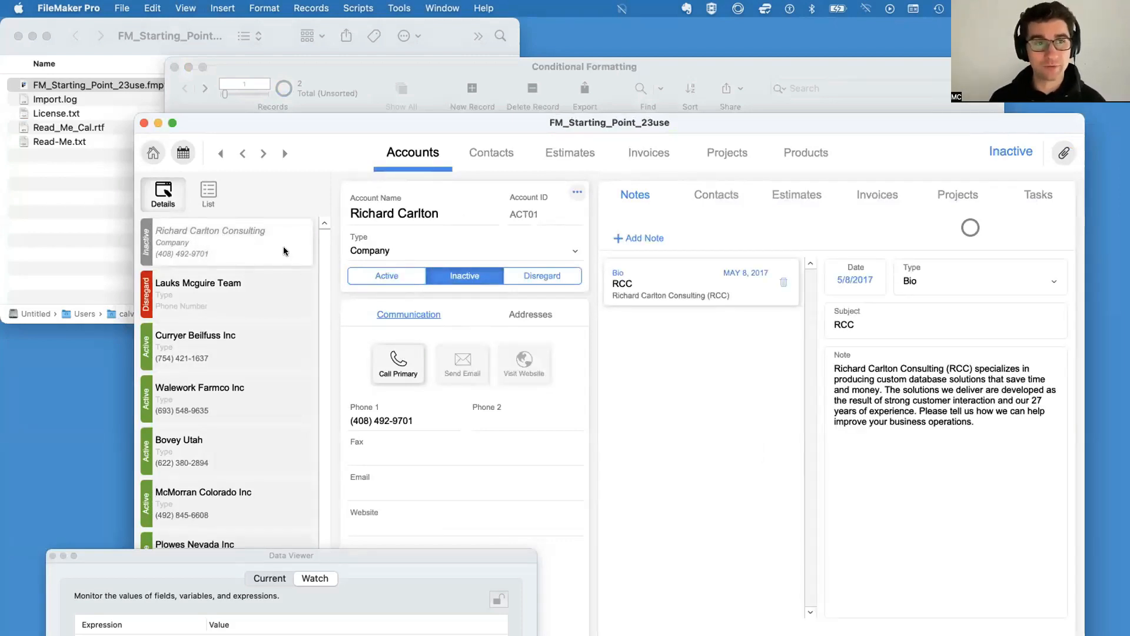
click(271, 285)
click(209, 361)
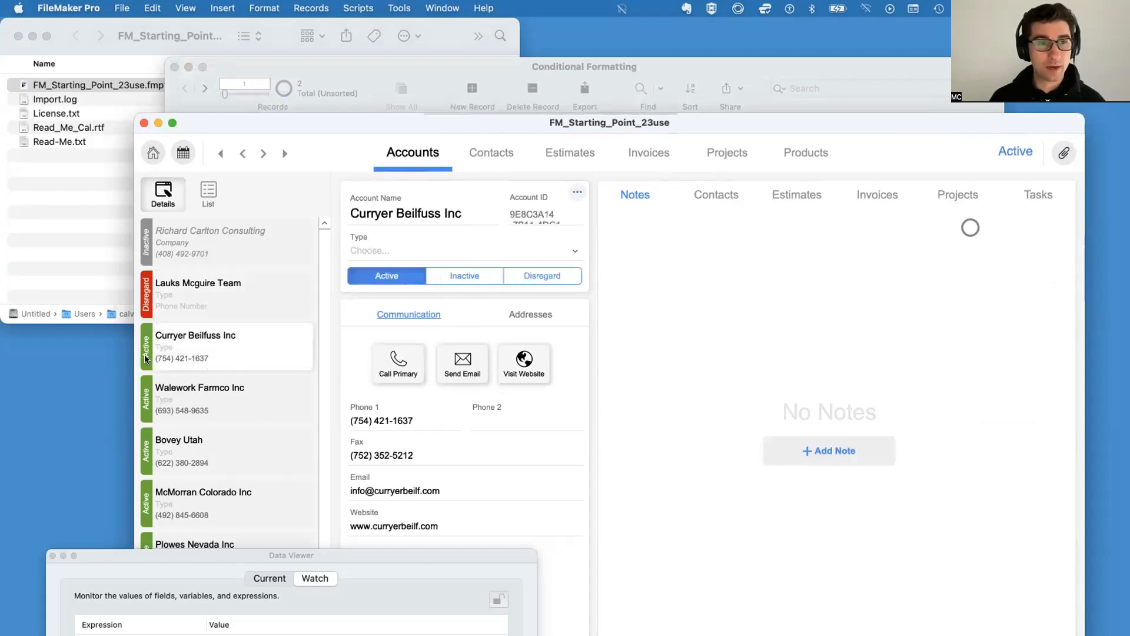
click(156, 307)
click(156, 331)
click(184, 300)
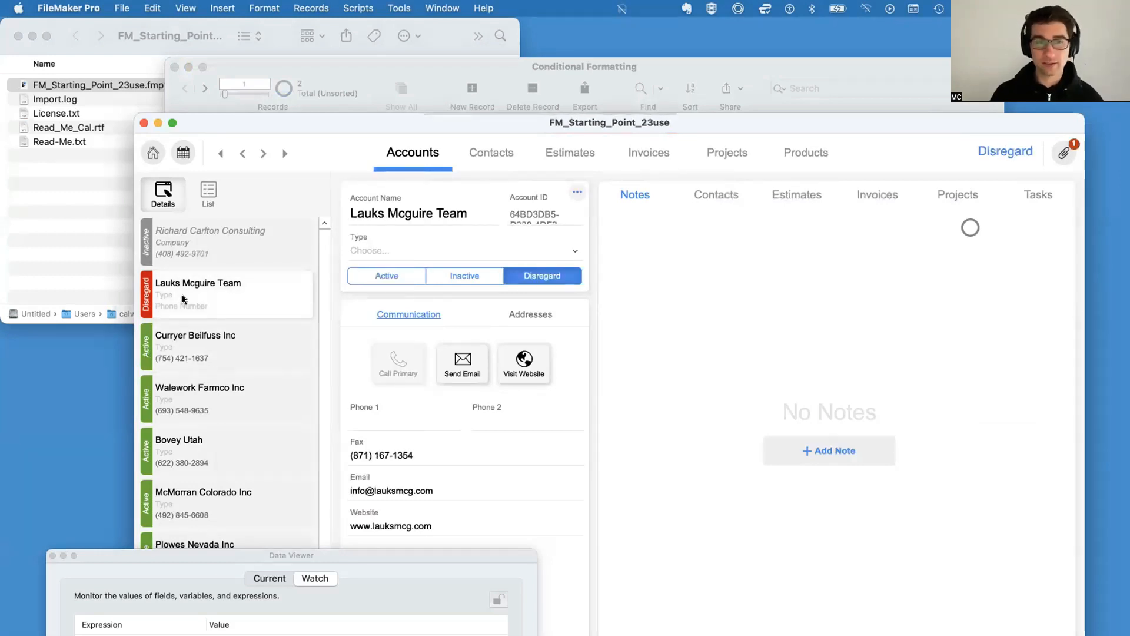
click(178, 345)
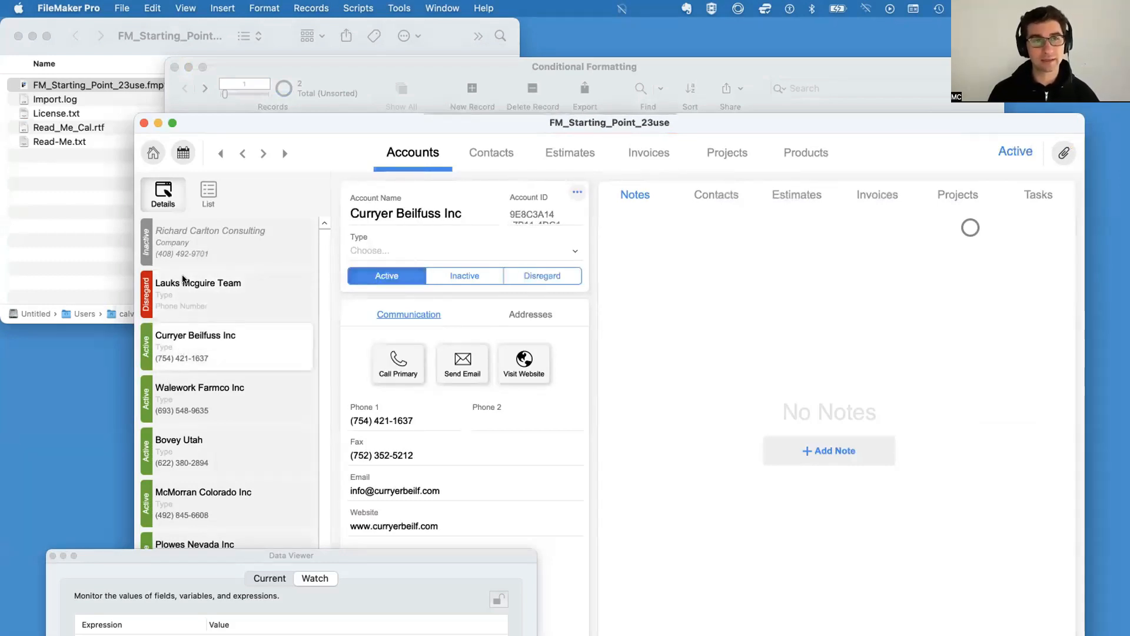
click(183, 288)
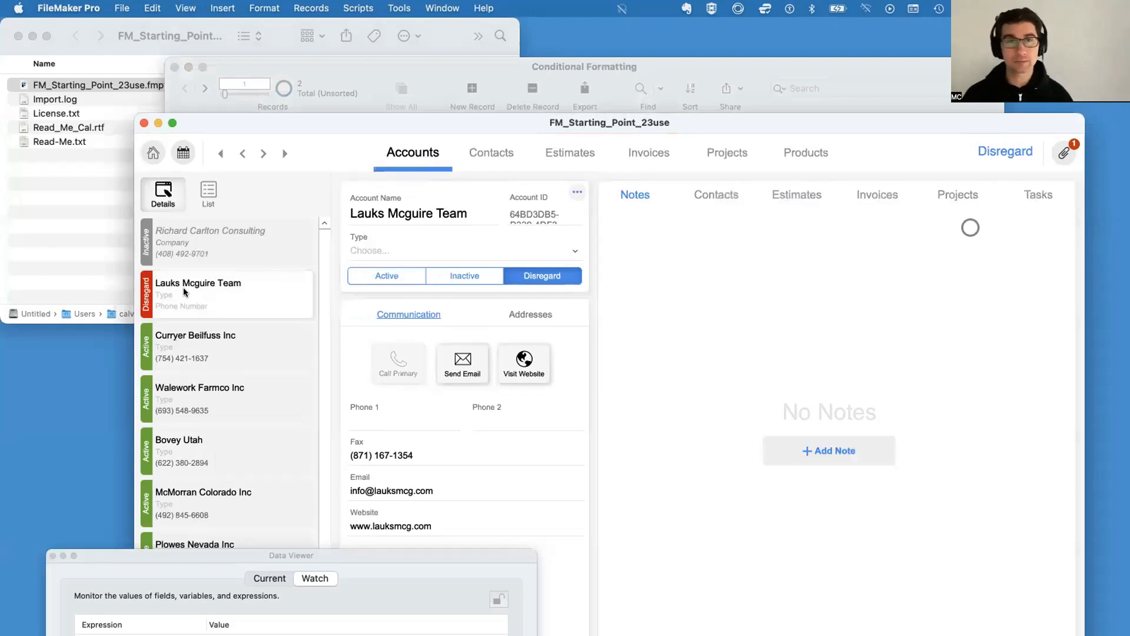